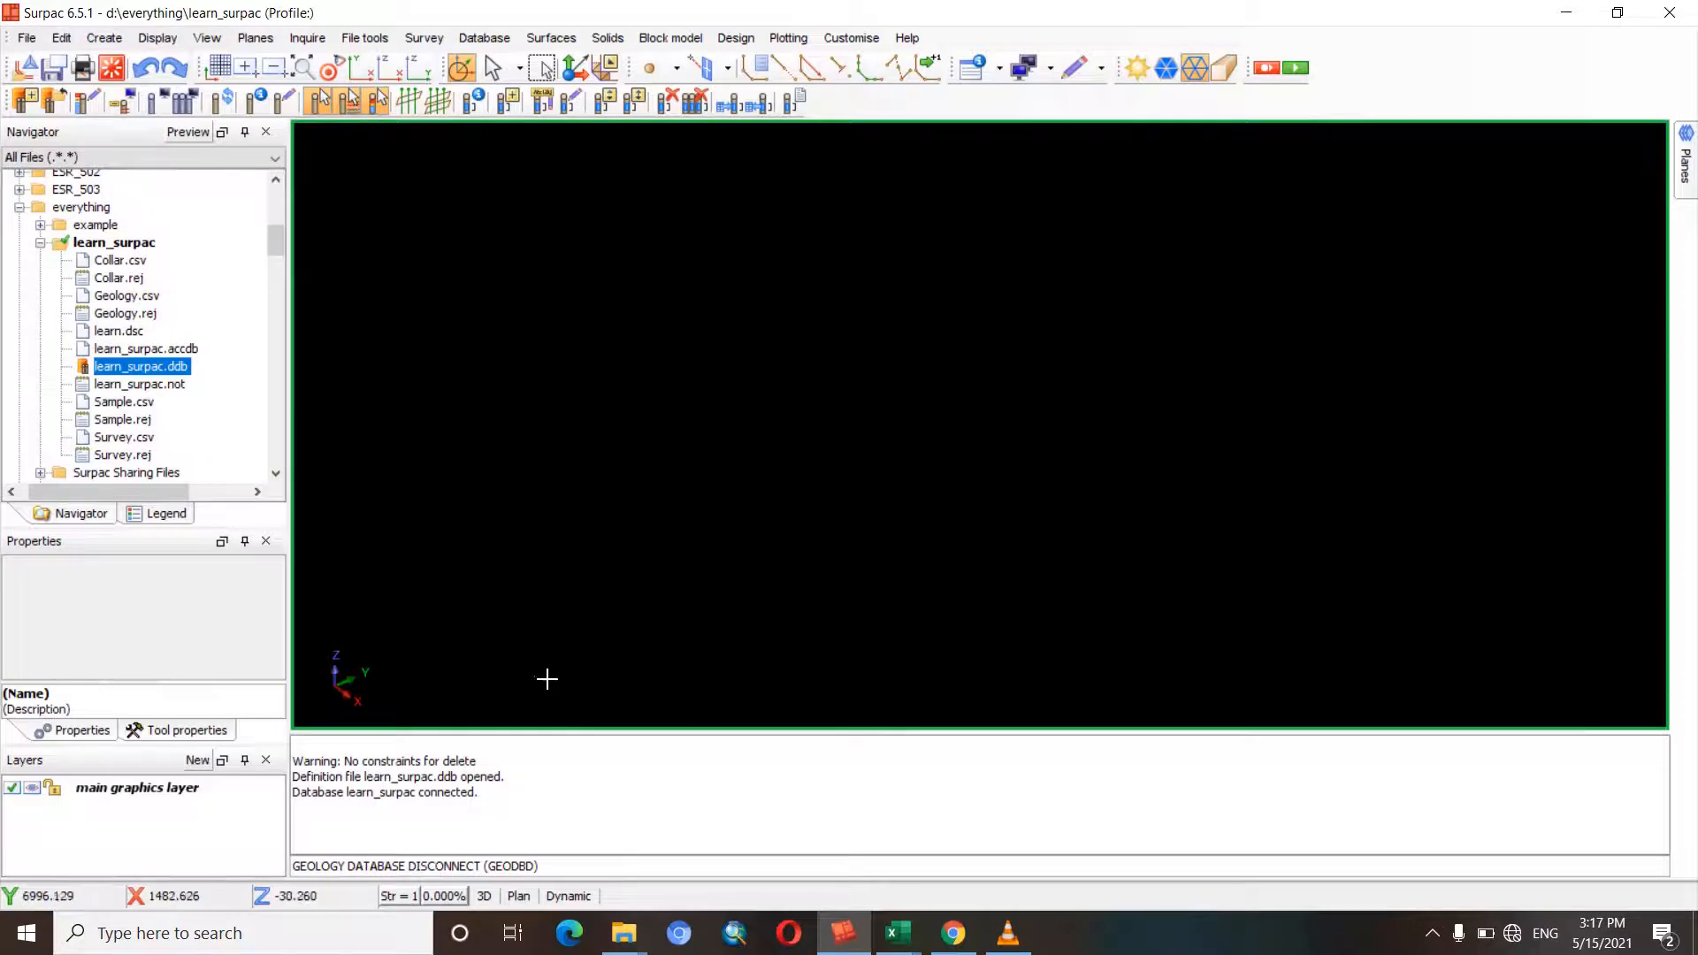
- Clear the message log and connect the learn_surpac.ddb database
{"action": "left_click_drag", "start_coordinate": [546, 681], "coordinate": [538, 661]}
{"action": "left_click", "coordinate": [582, 770]}
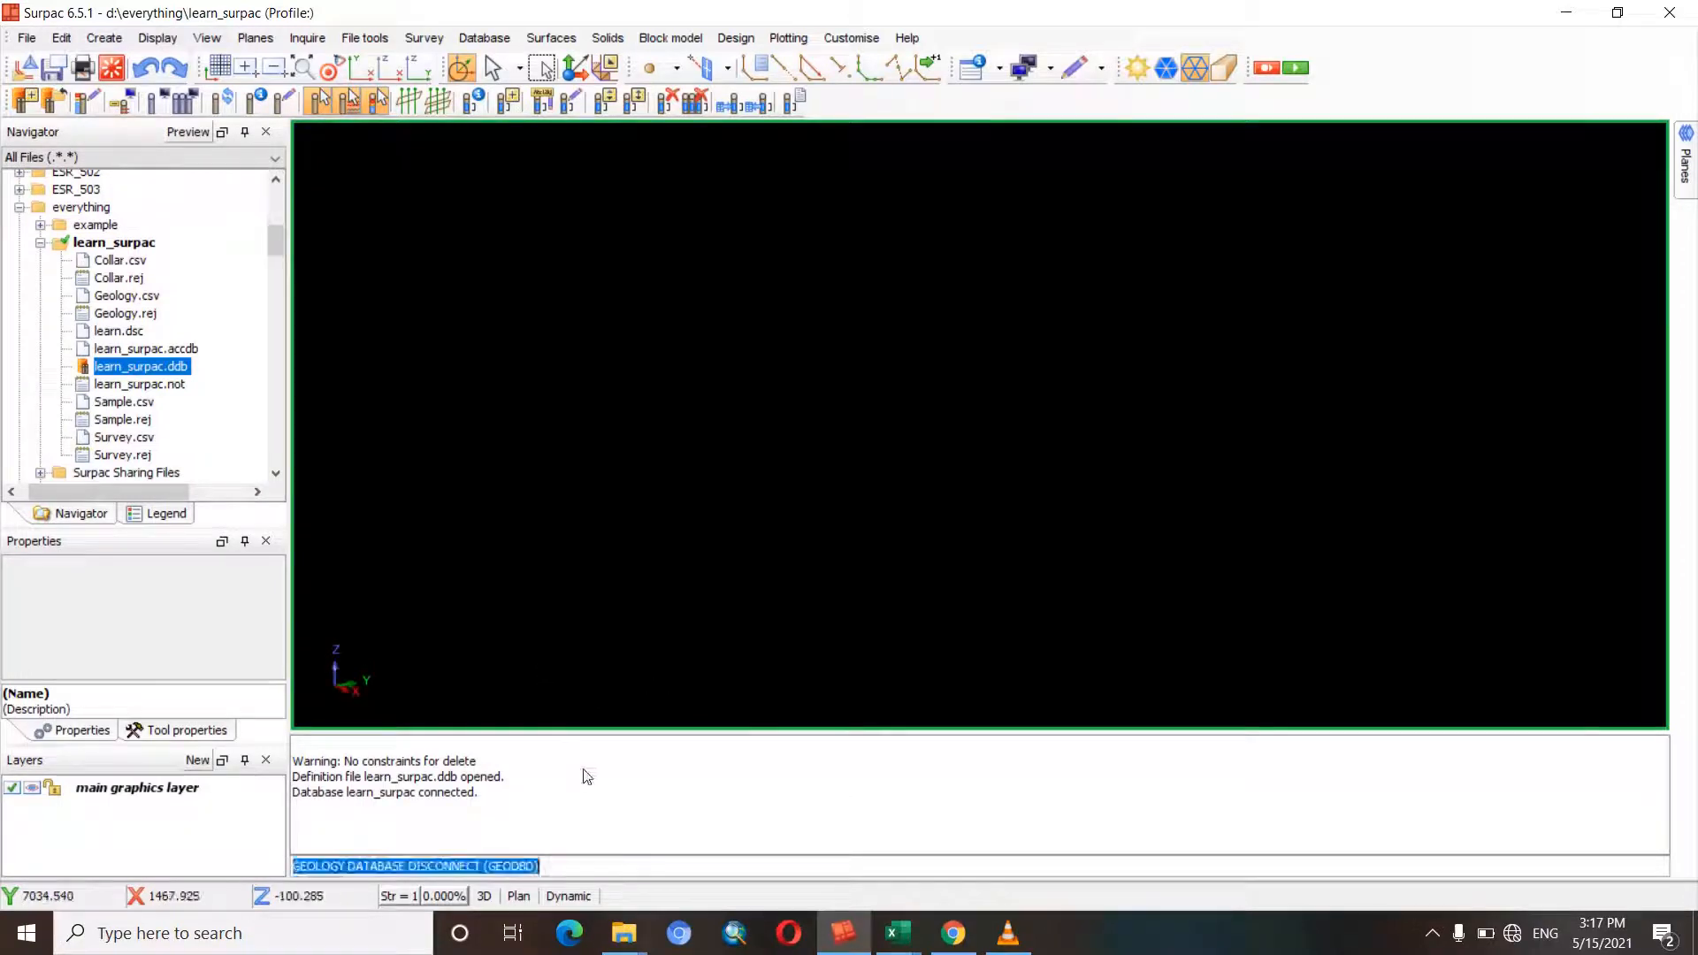
{"action": "right_click", "coordinate": [590, 774]}
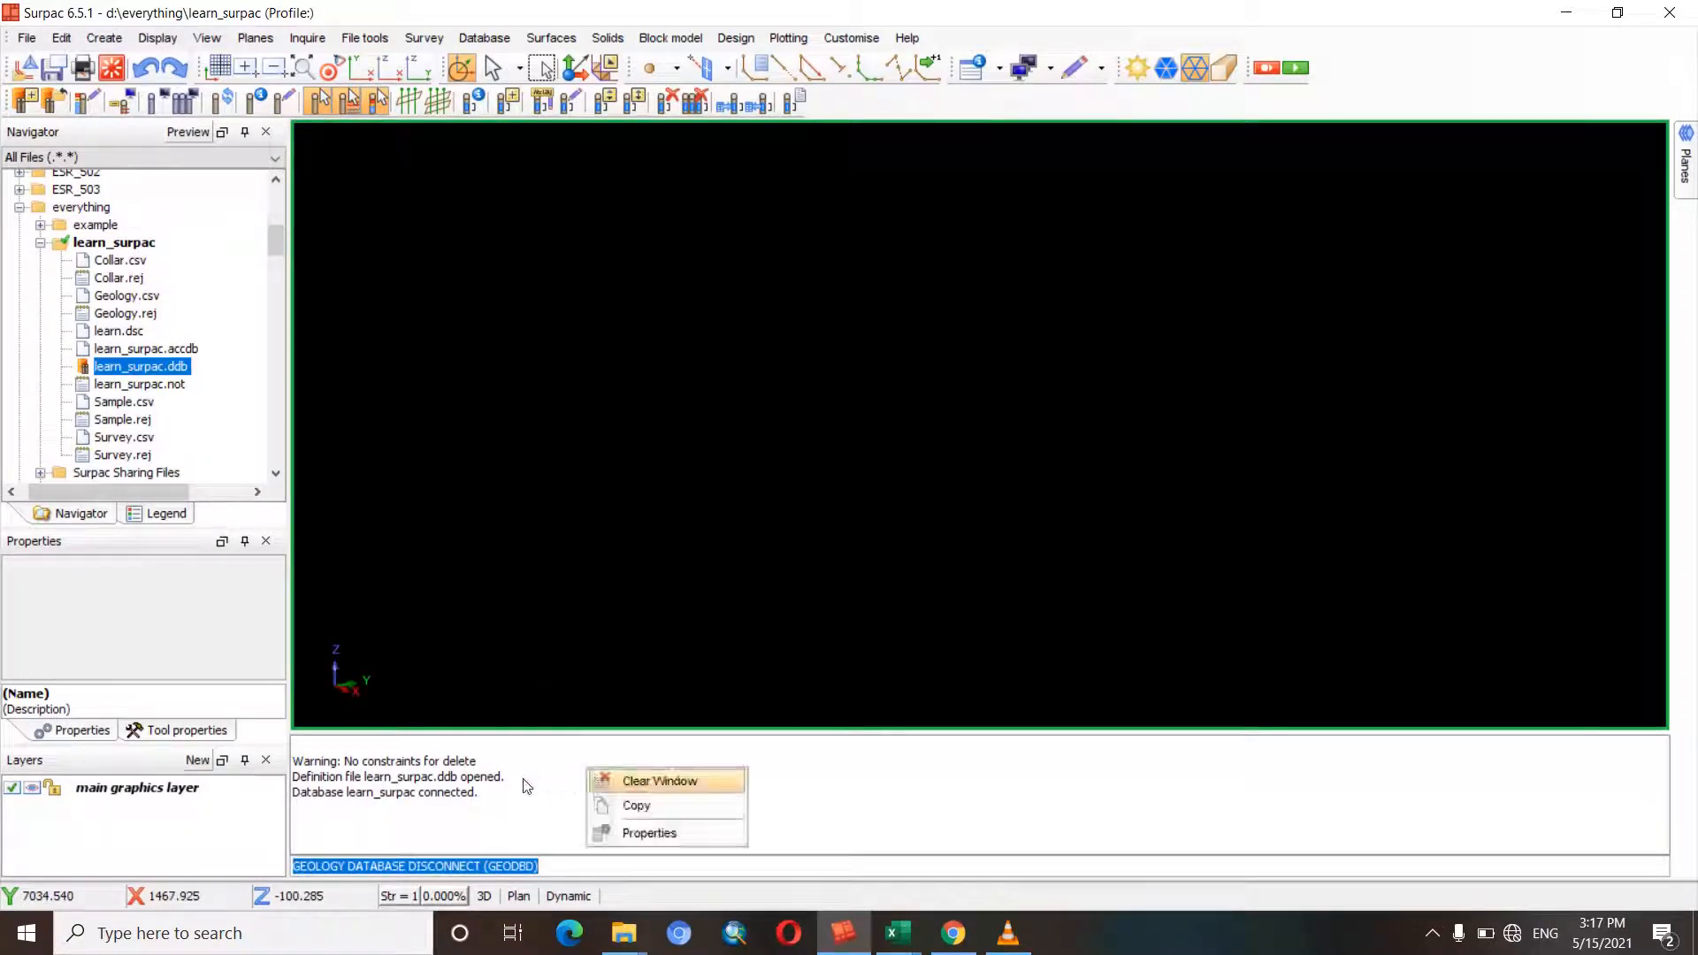
{"action": "left_click", "coordinate": [620, 781]}
{"action": "left_click", "coordinate": [159, 367]}
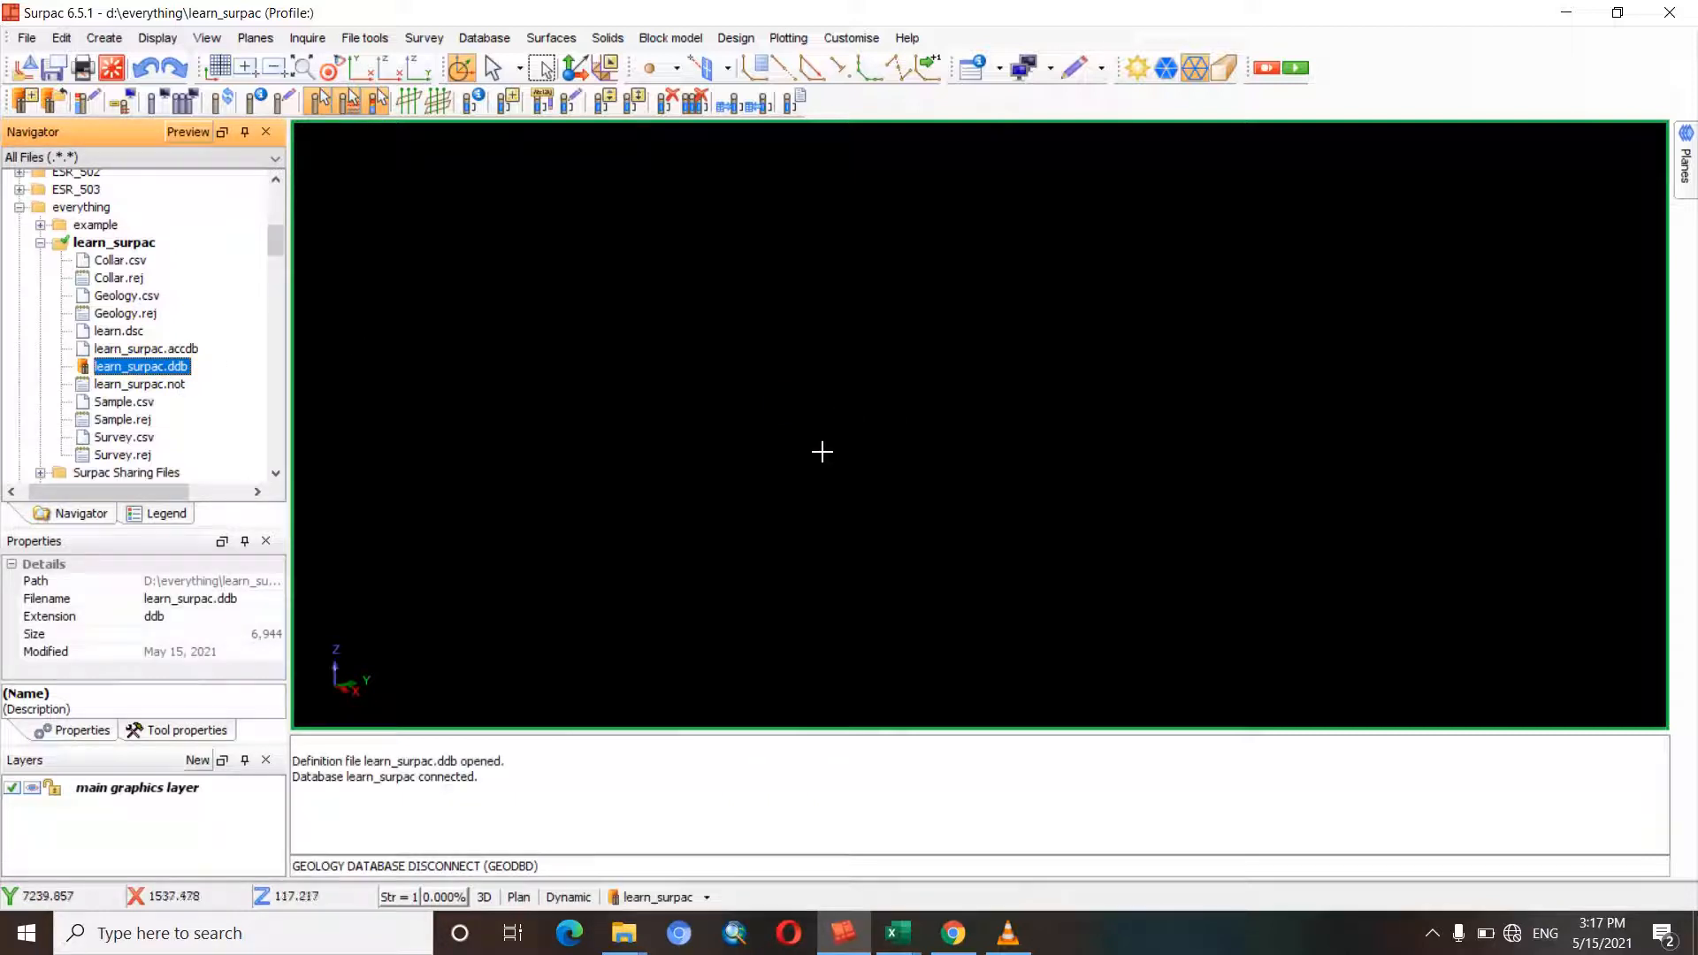
{"action": "left_click", "coordinate": [697, 898]}
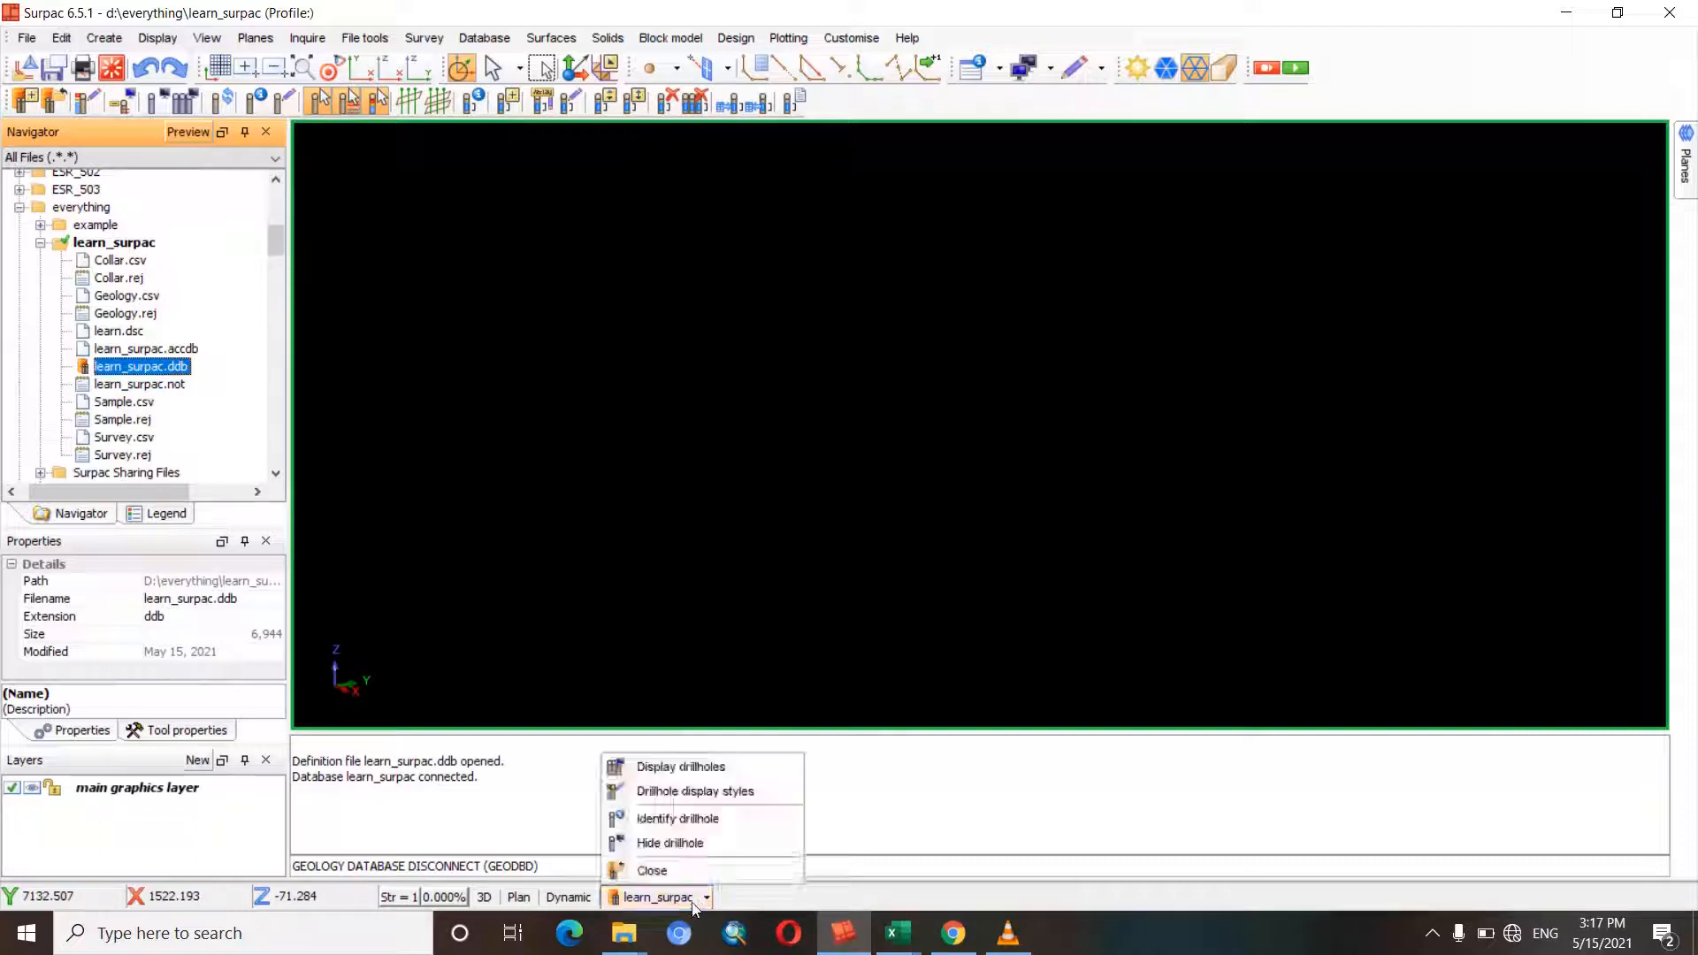
{"action": "left_click", "coordinate": [673, 770]}
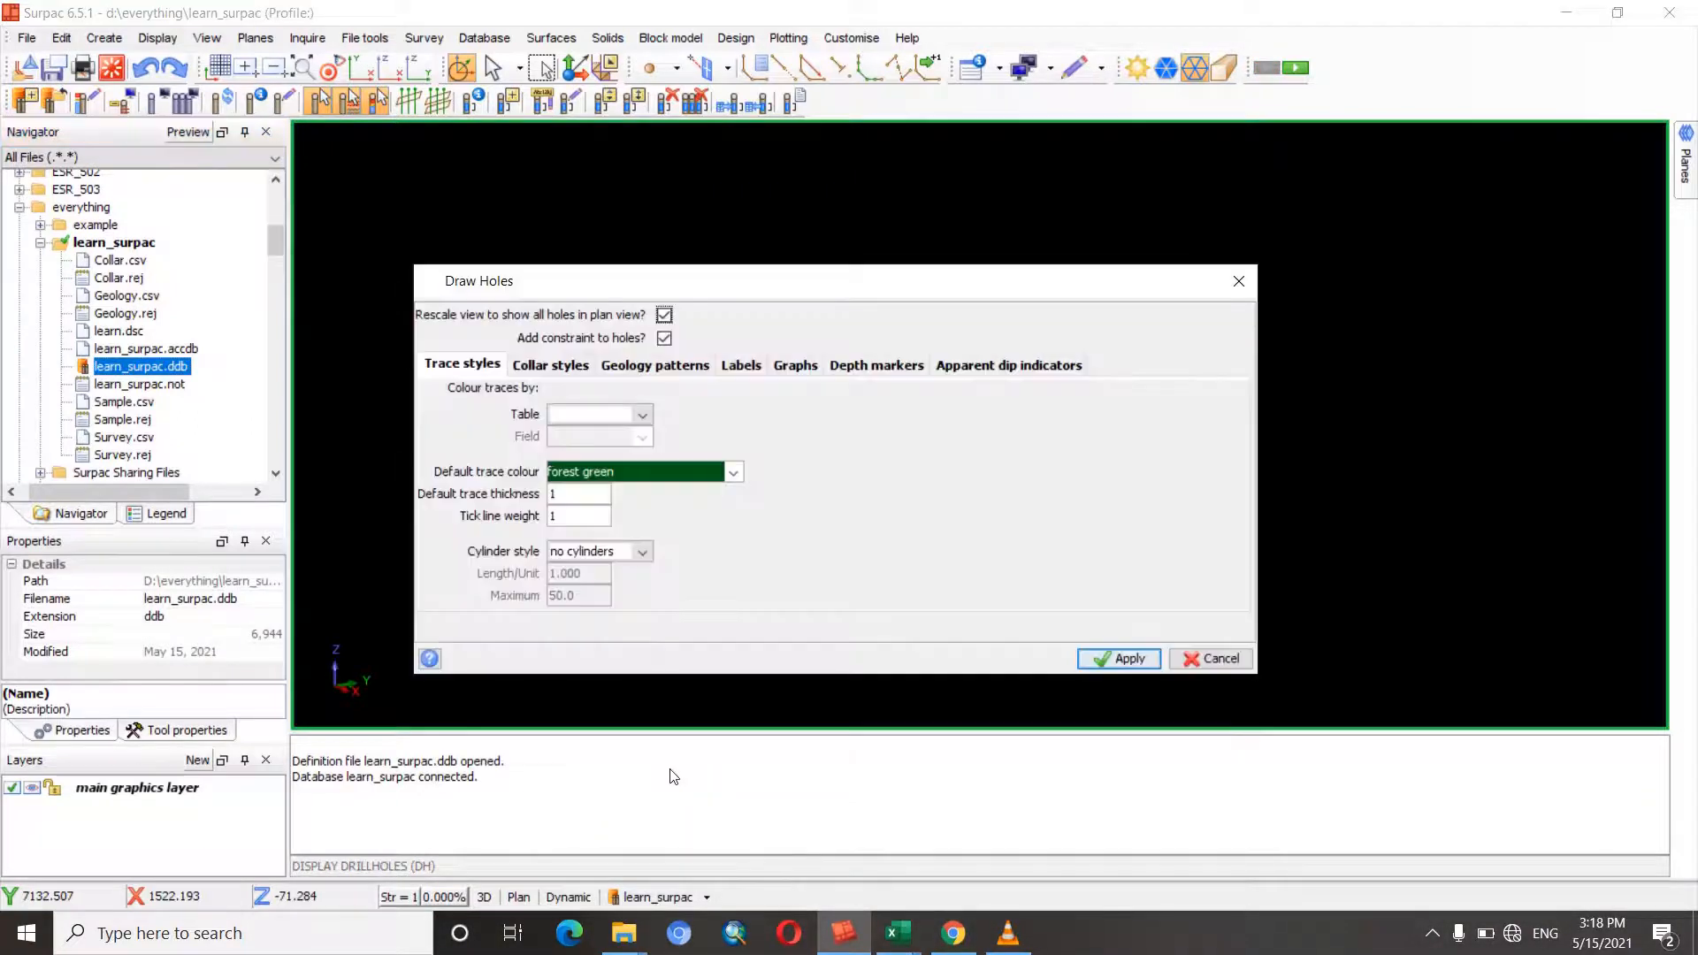
{"action": "mouse_move", "coordinate": [616, 283]}
{"action": "left_mouse_down"}
{"action": "mouse_move", "coordinate": [578, 223]}
{"action": "mouse_move", "coordinate": [641, 235]}
{"action": "left_mouse_up"}
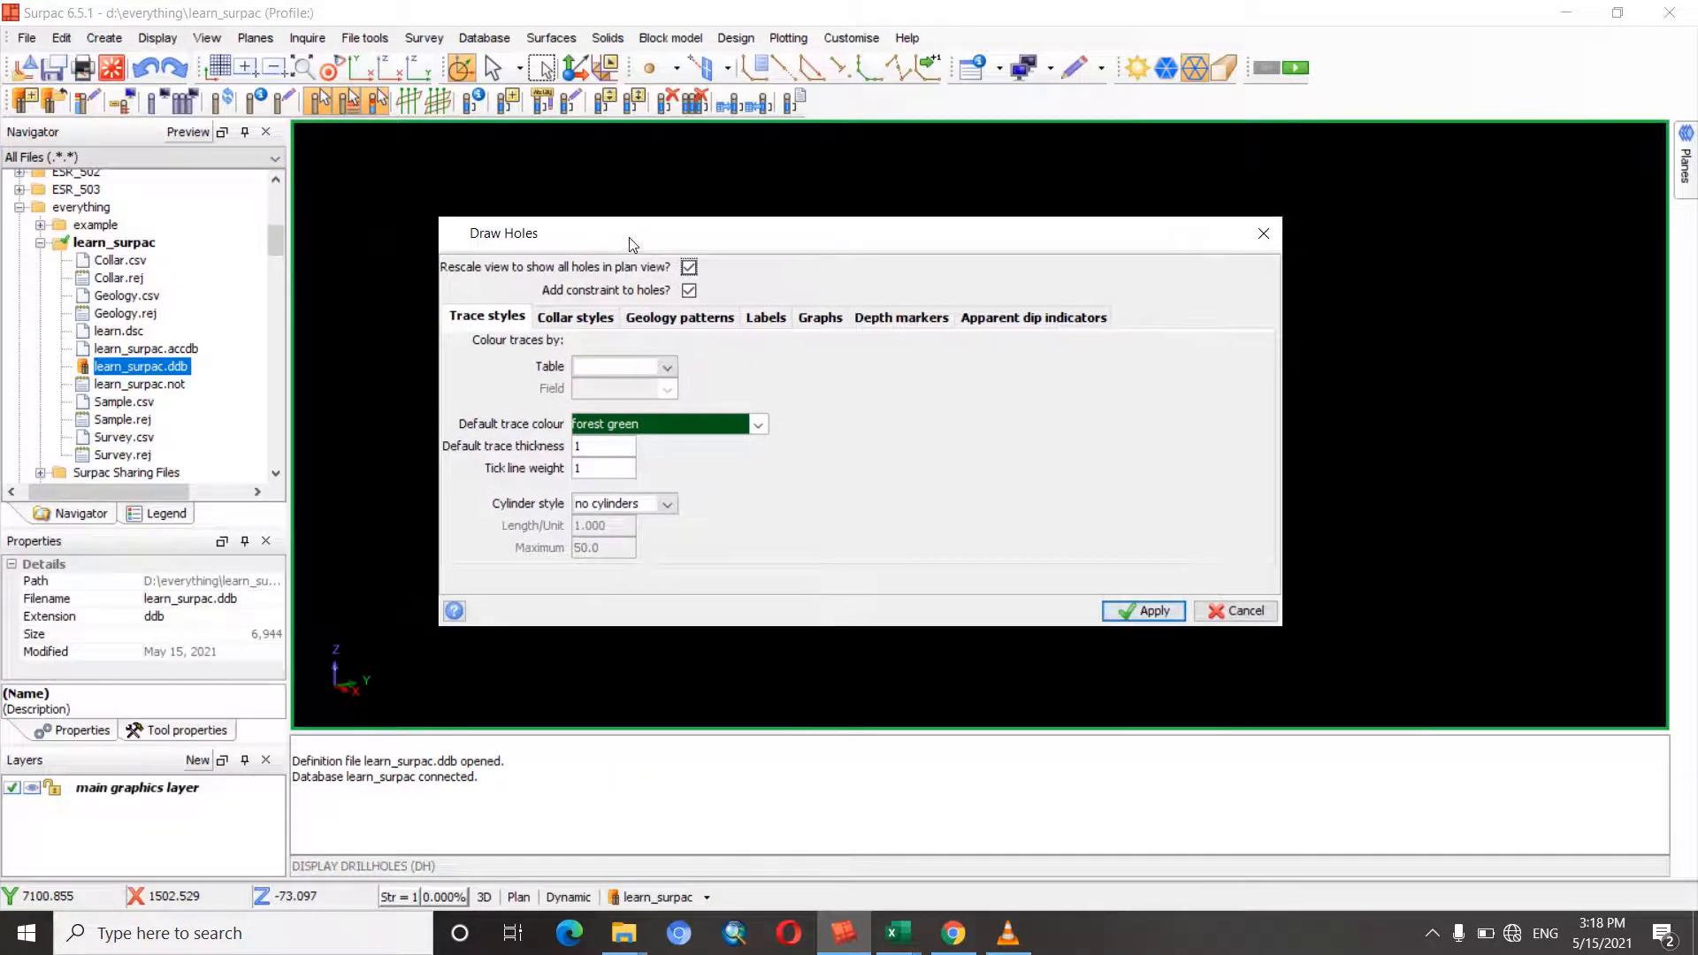
{"action": "left_click", "coordinate": [1263, 233]}
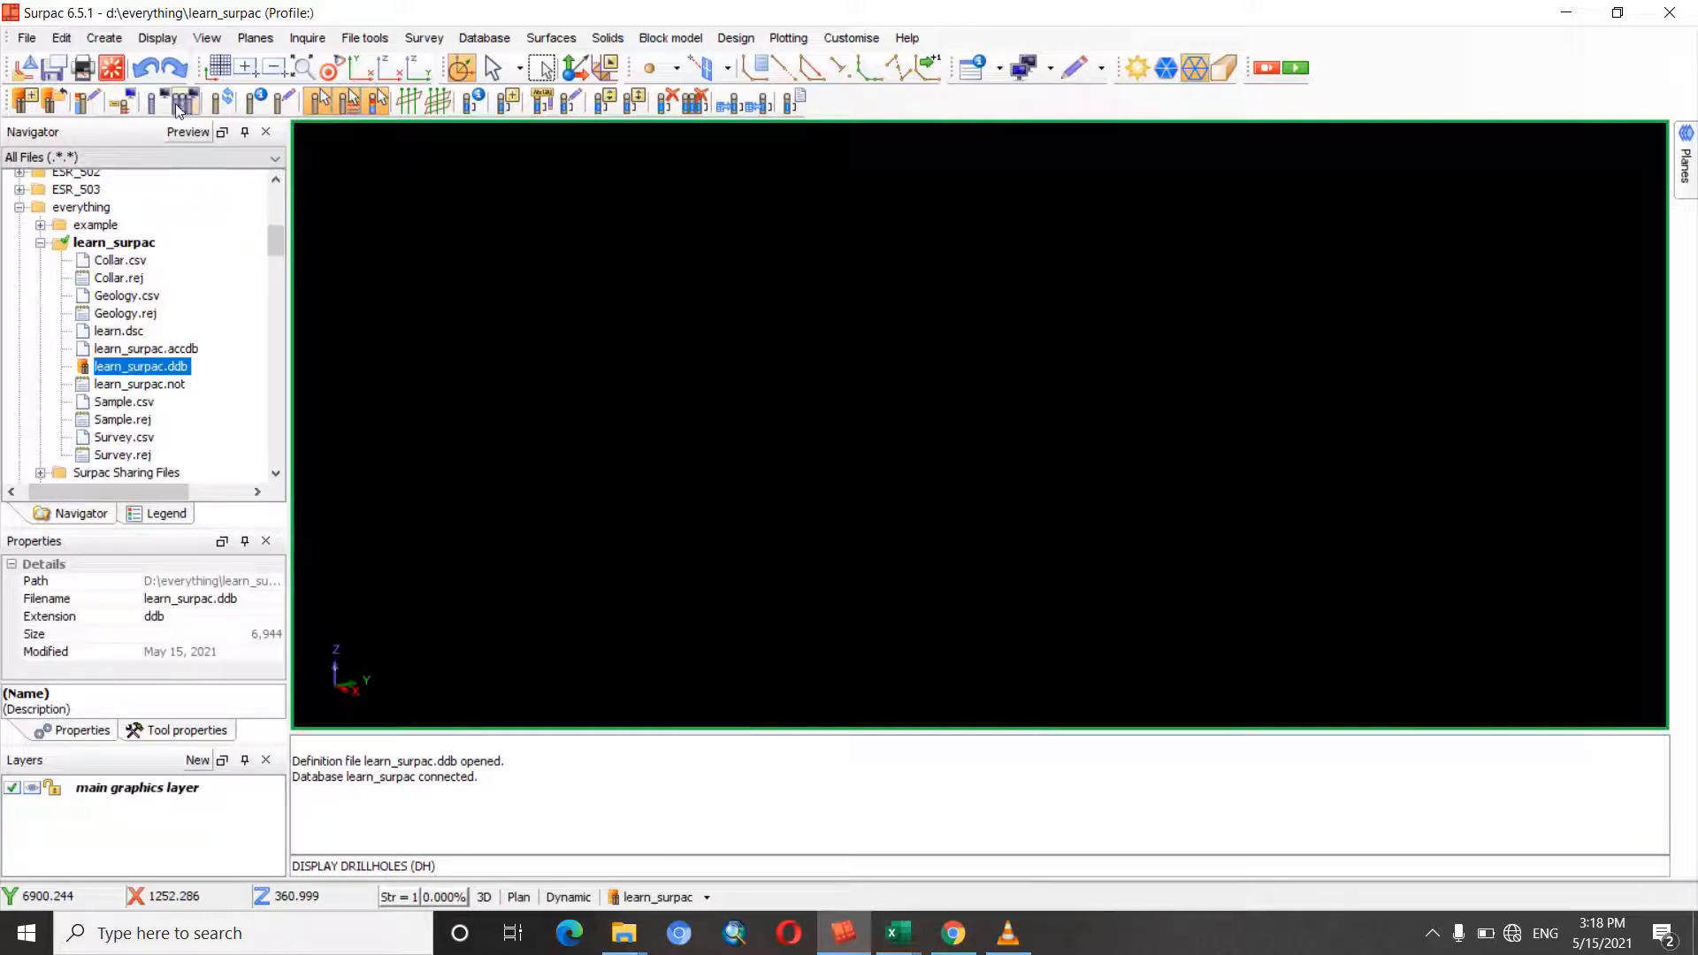
{"action": "left_click", "coordinate": [122, 97]}
{"action": "left_click_drag", "start_coordinate": [790, 245], "coordinate": [842, 252]}
{"action": "left_click", "coordinate": [1312, 241]}
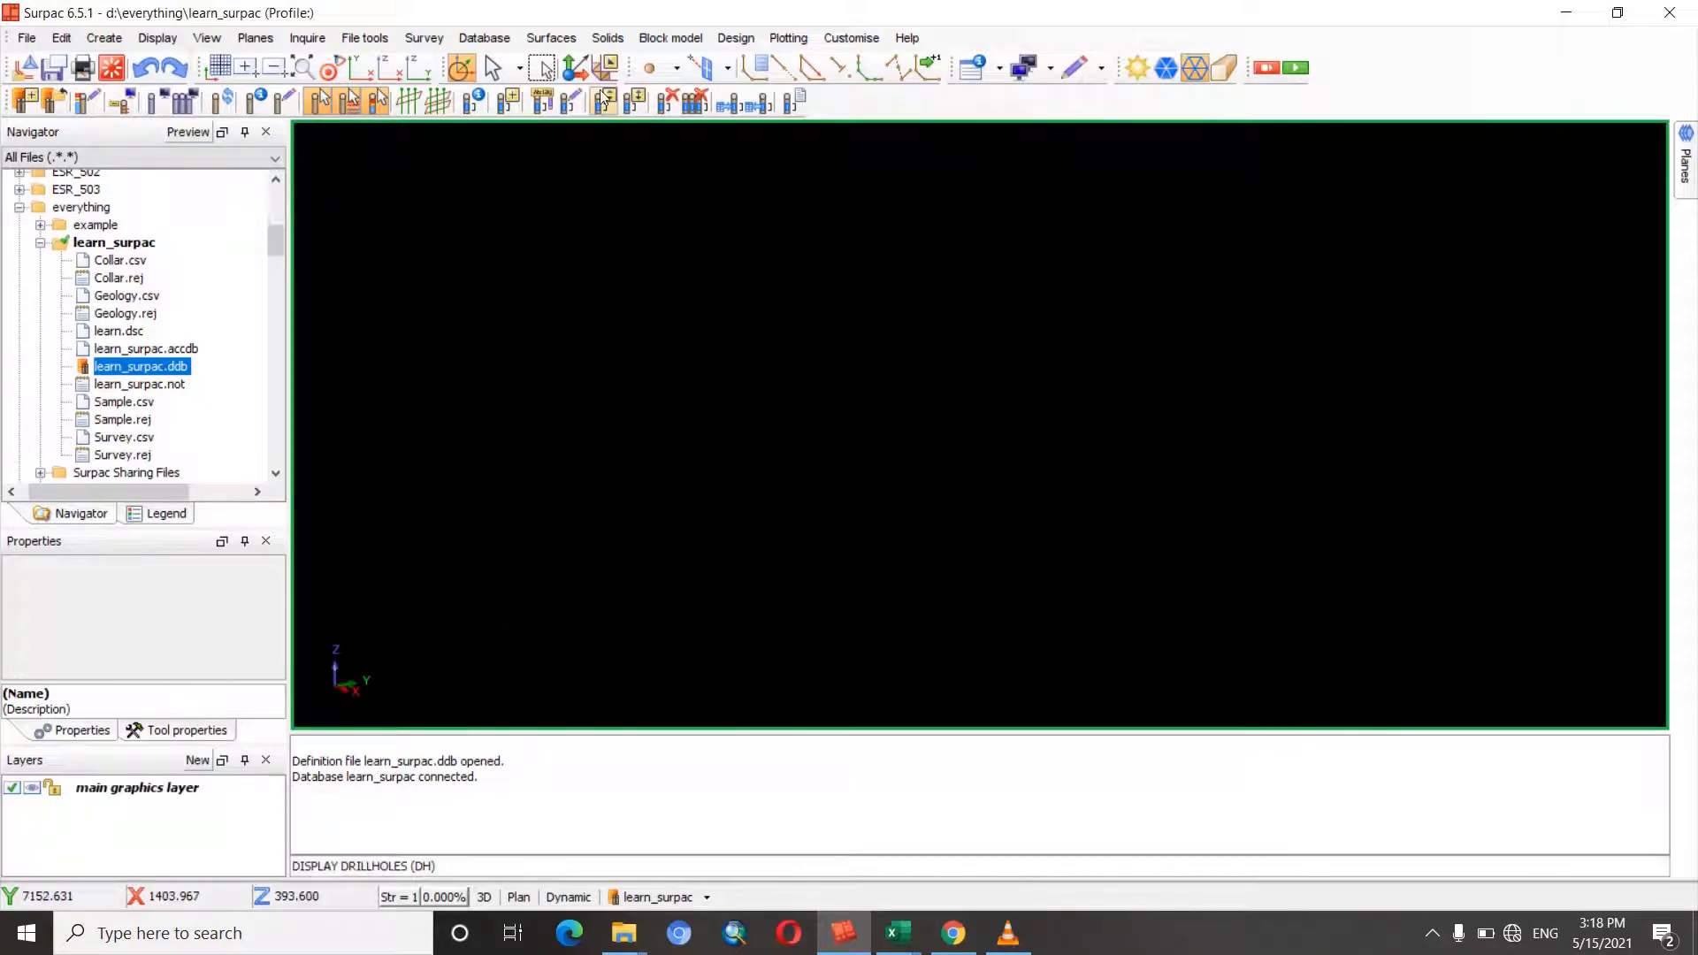
- Open the Draw Holes settings for displaying the database's drillholes
{"action": "left_click", "coordinate": [490, 40]}
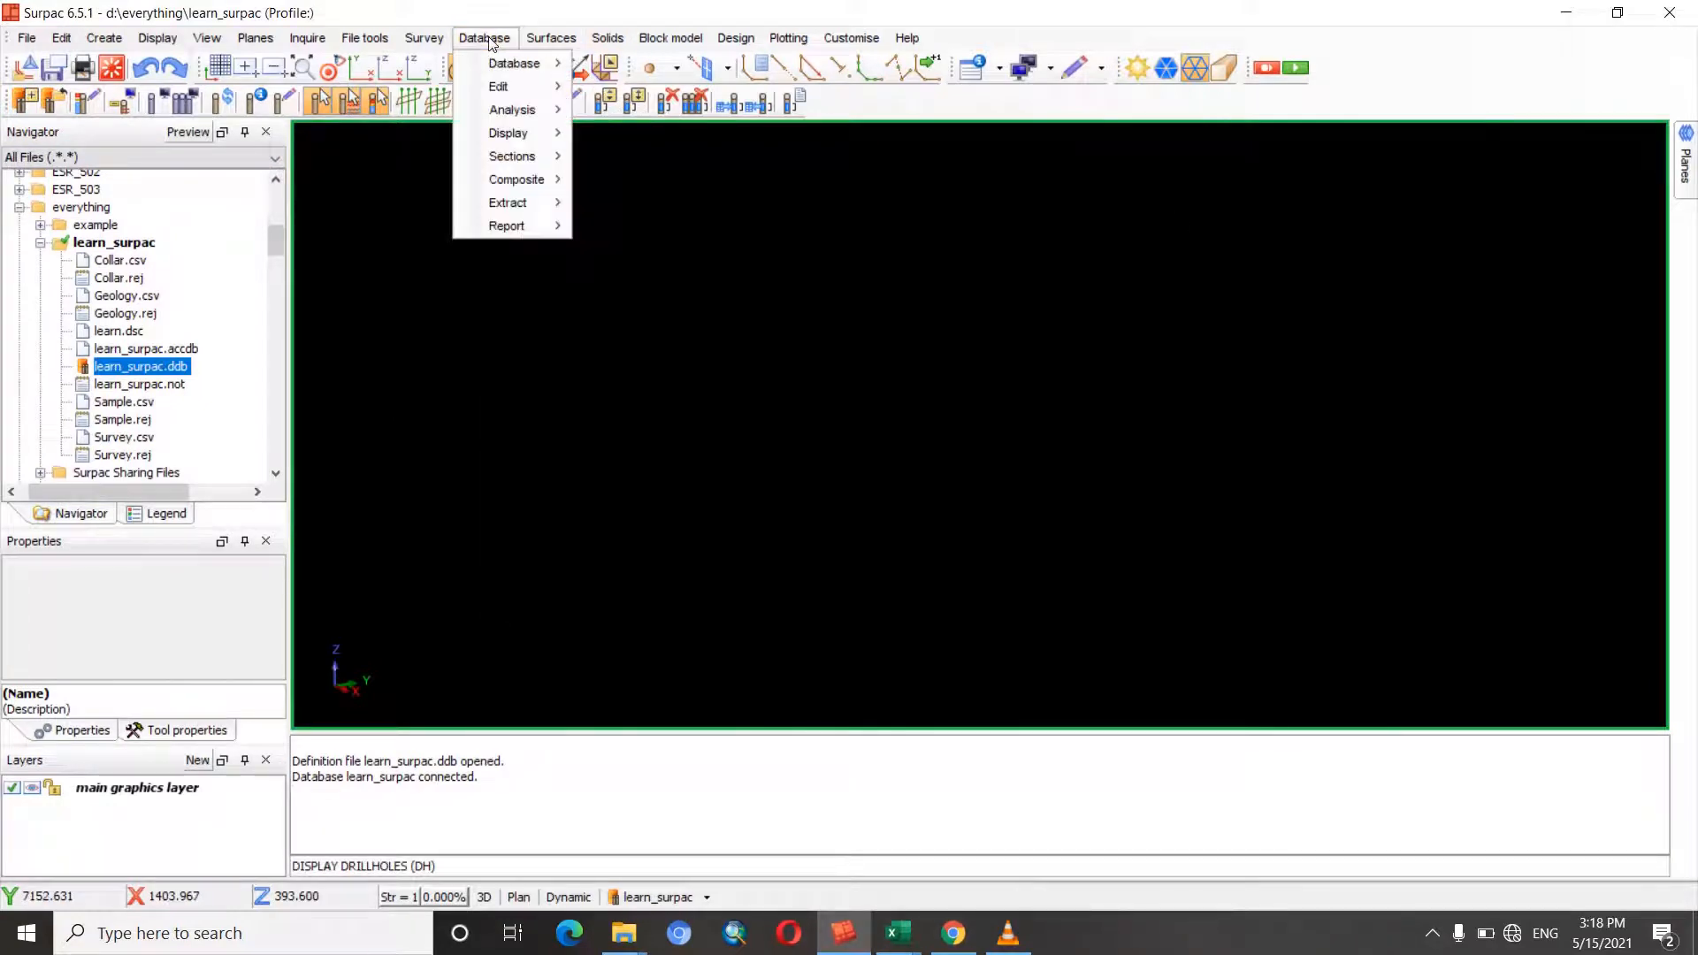
{"action": "mouse_move", "coordinate": [526, 141]}
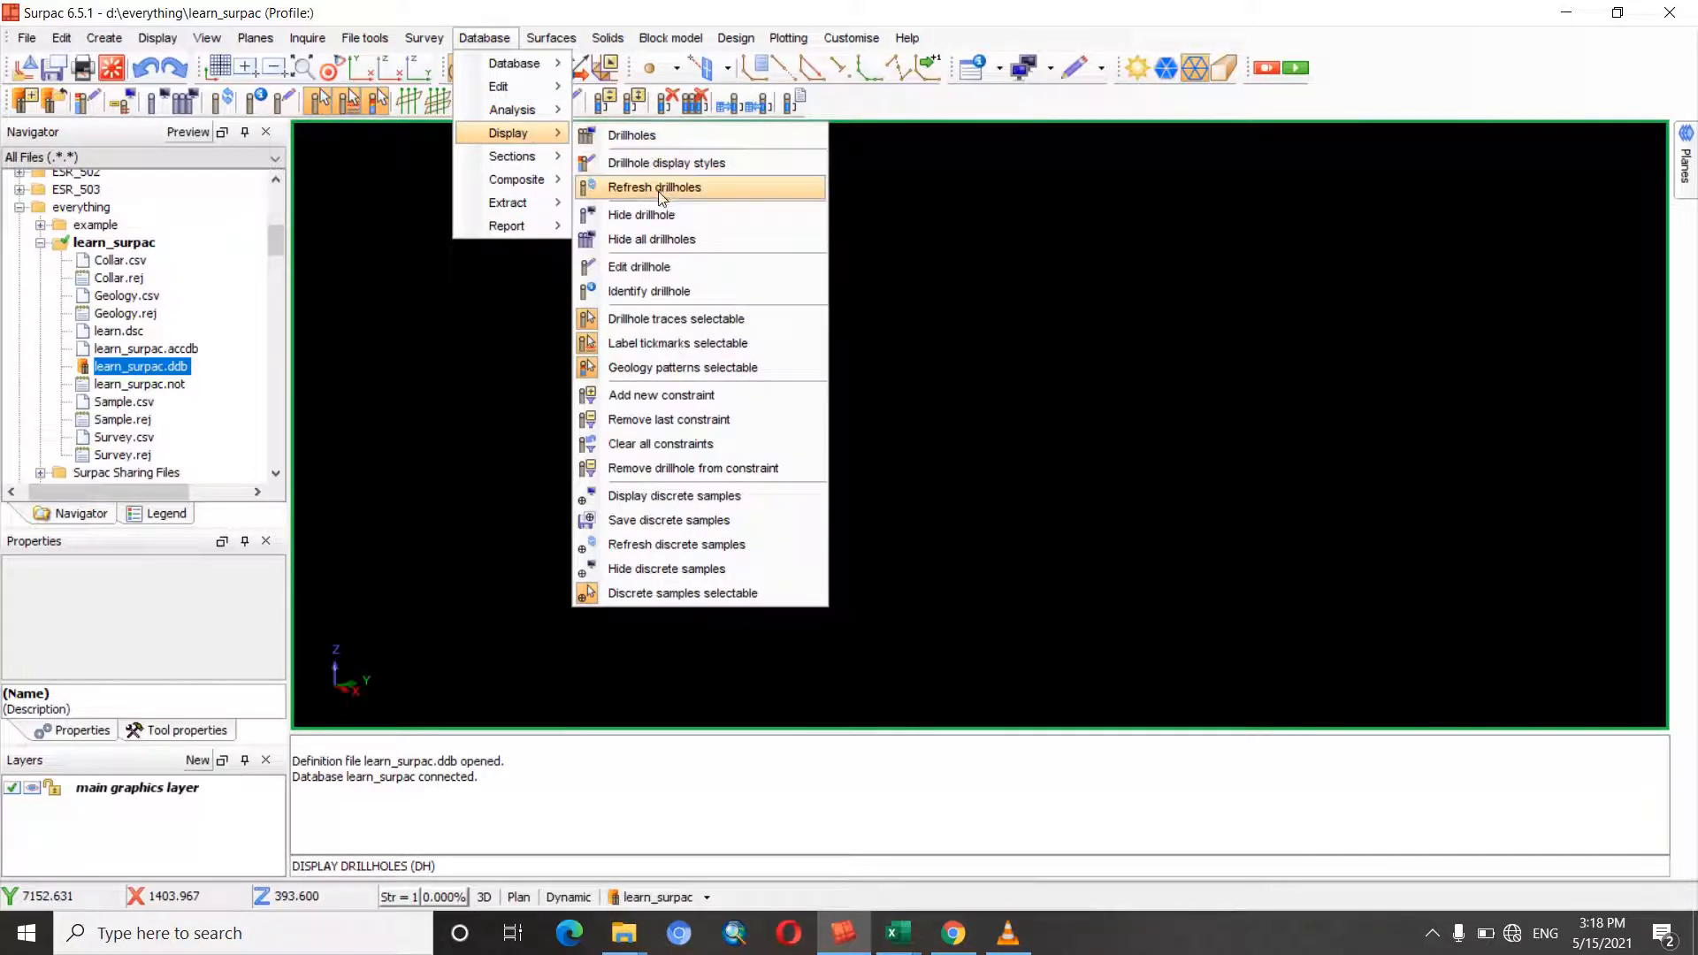
{"action": "left_click", "coordinate": [642, 142]}
{"action": "left_click_drag", "start_coordinate": [822, 255], "coordinate": [888, 261]}
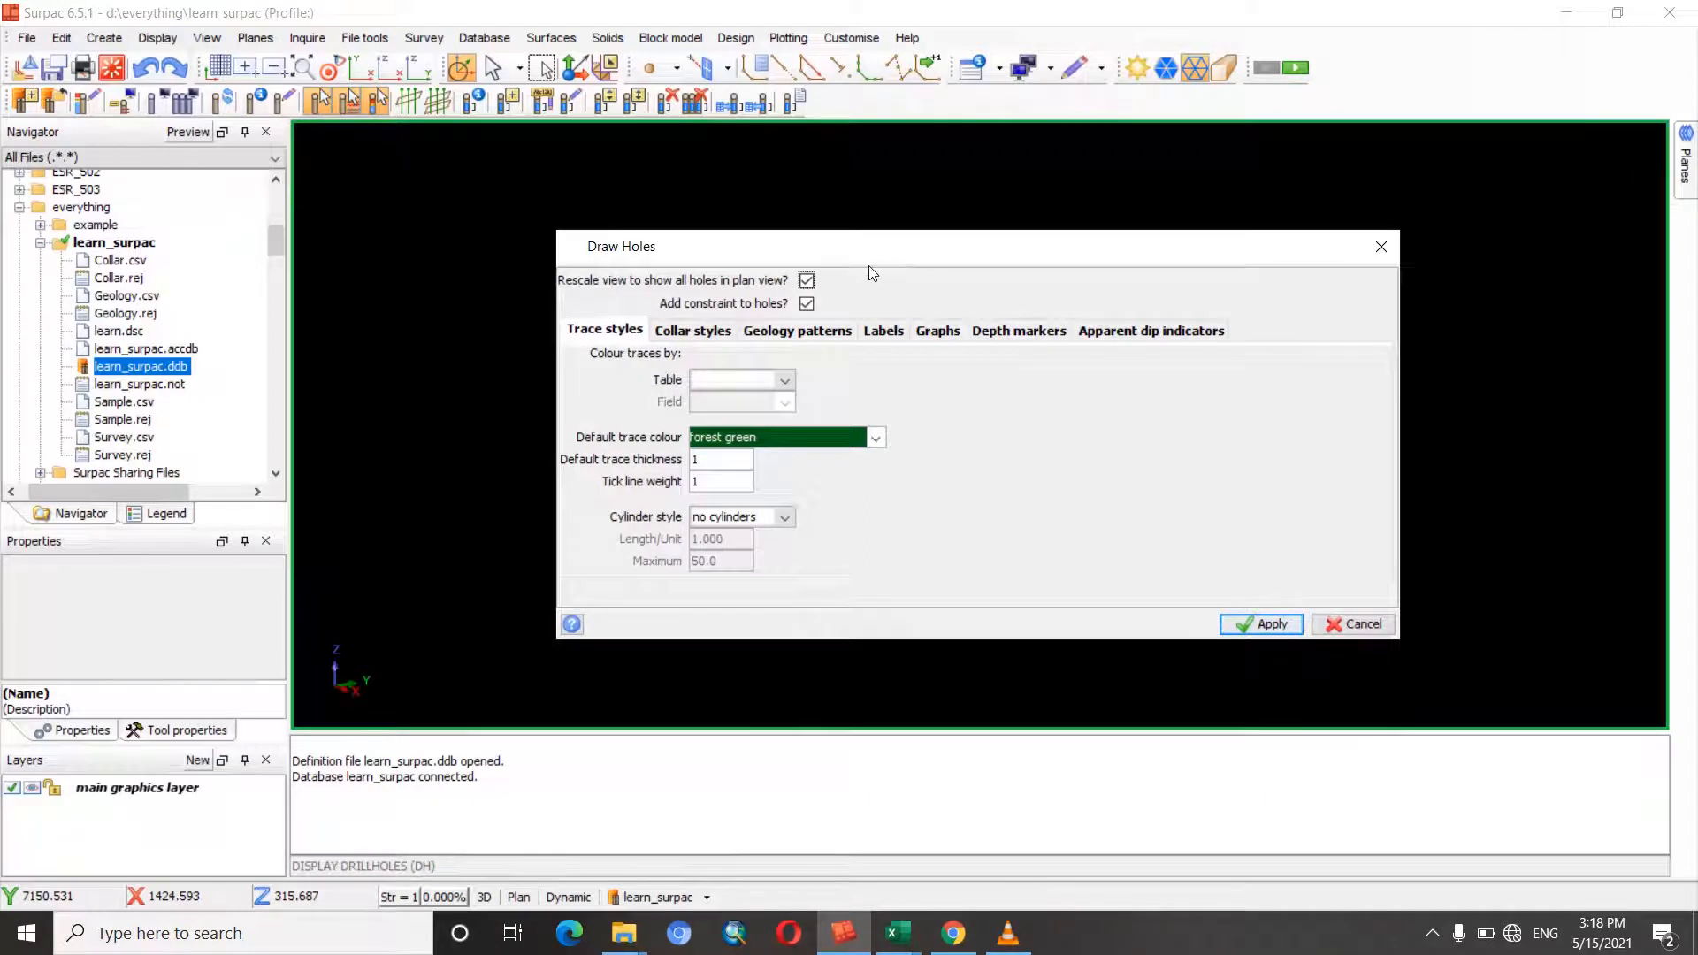
{"action": "left_click_drag", "start_coordinate": [886, 261], "coordinate": [863, 245]}
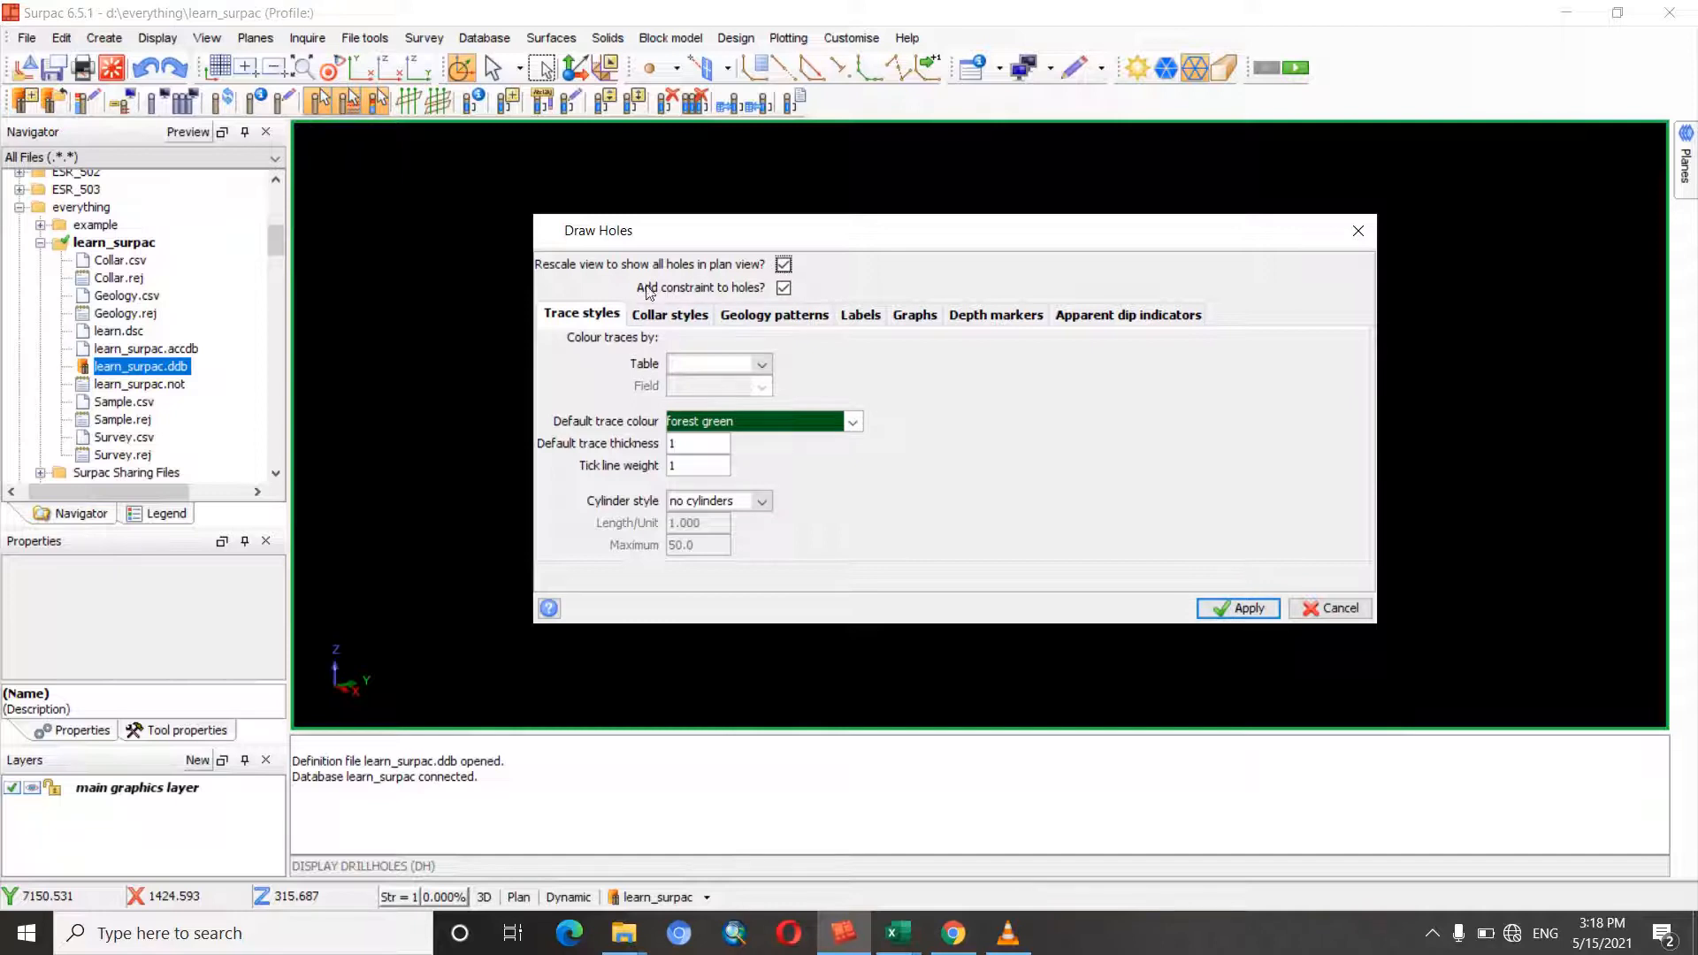
- Turn off adding a constraint to the holes that are drawn, dismissing the query constraints form
{"action": "left_click", "coordinate": [784, 289]}
{"action": "left_click", "coordinate": [783, 288]}
{"action": "left_click", "coordinate": [1256, 608]}
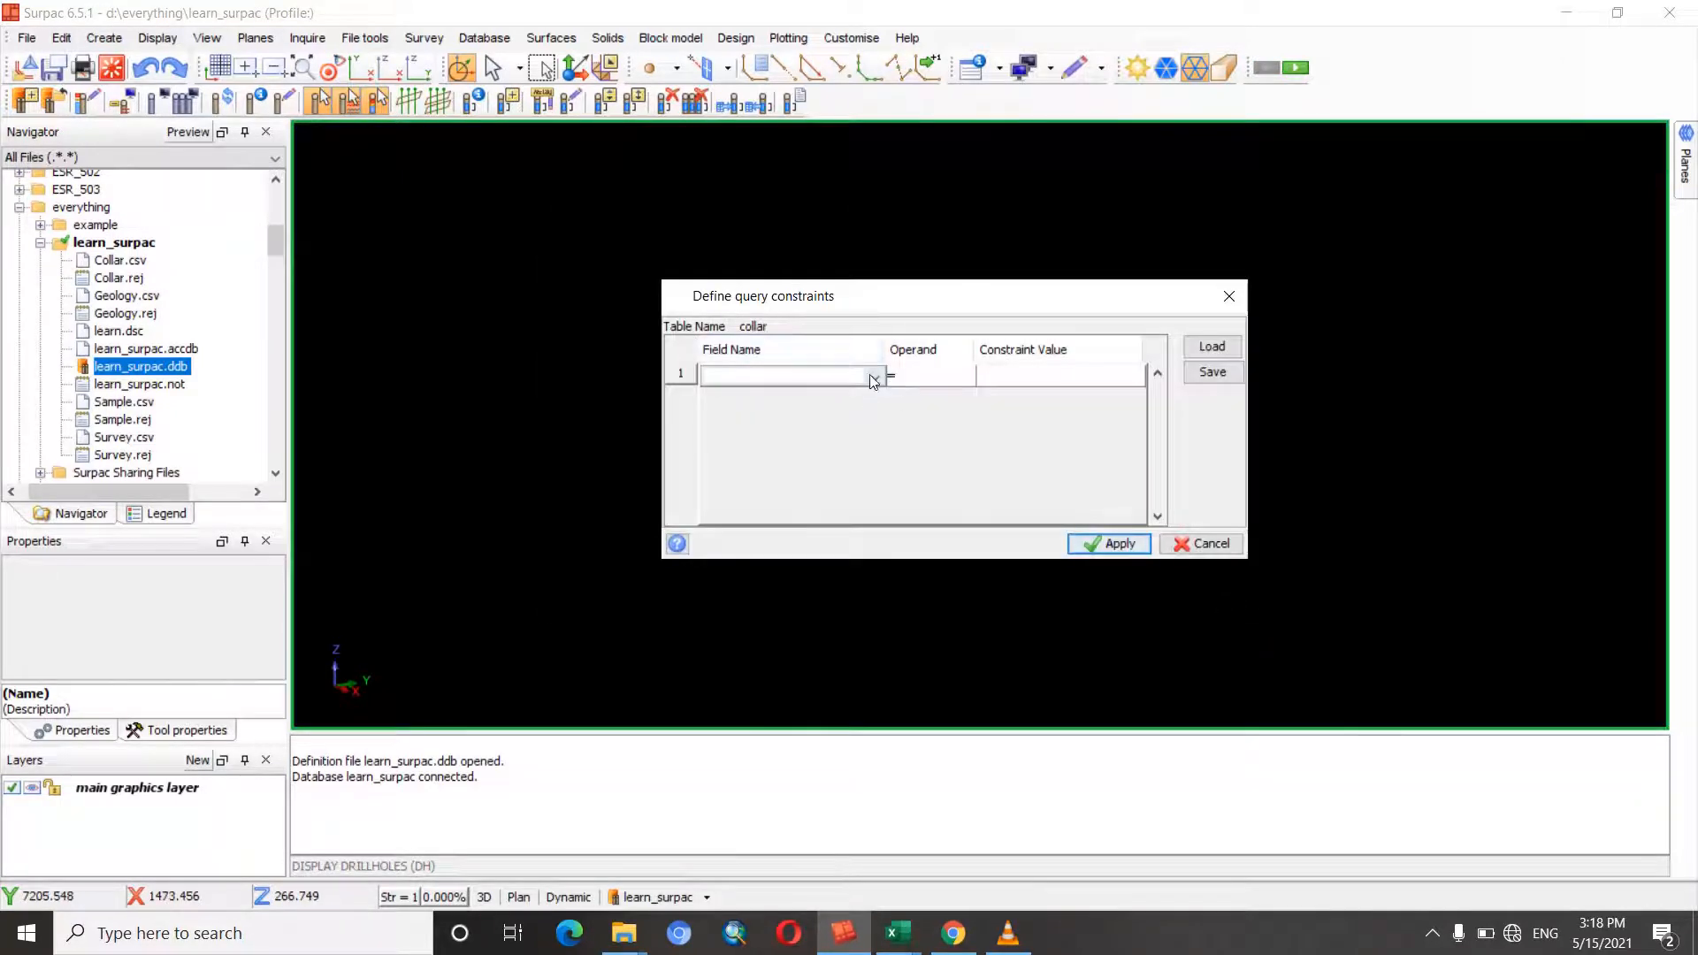
{"action": "left_click", "coordinate": [1203, 543]}
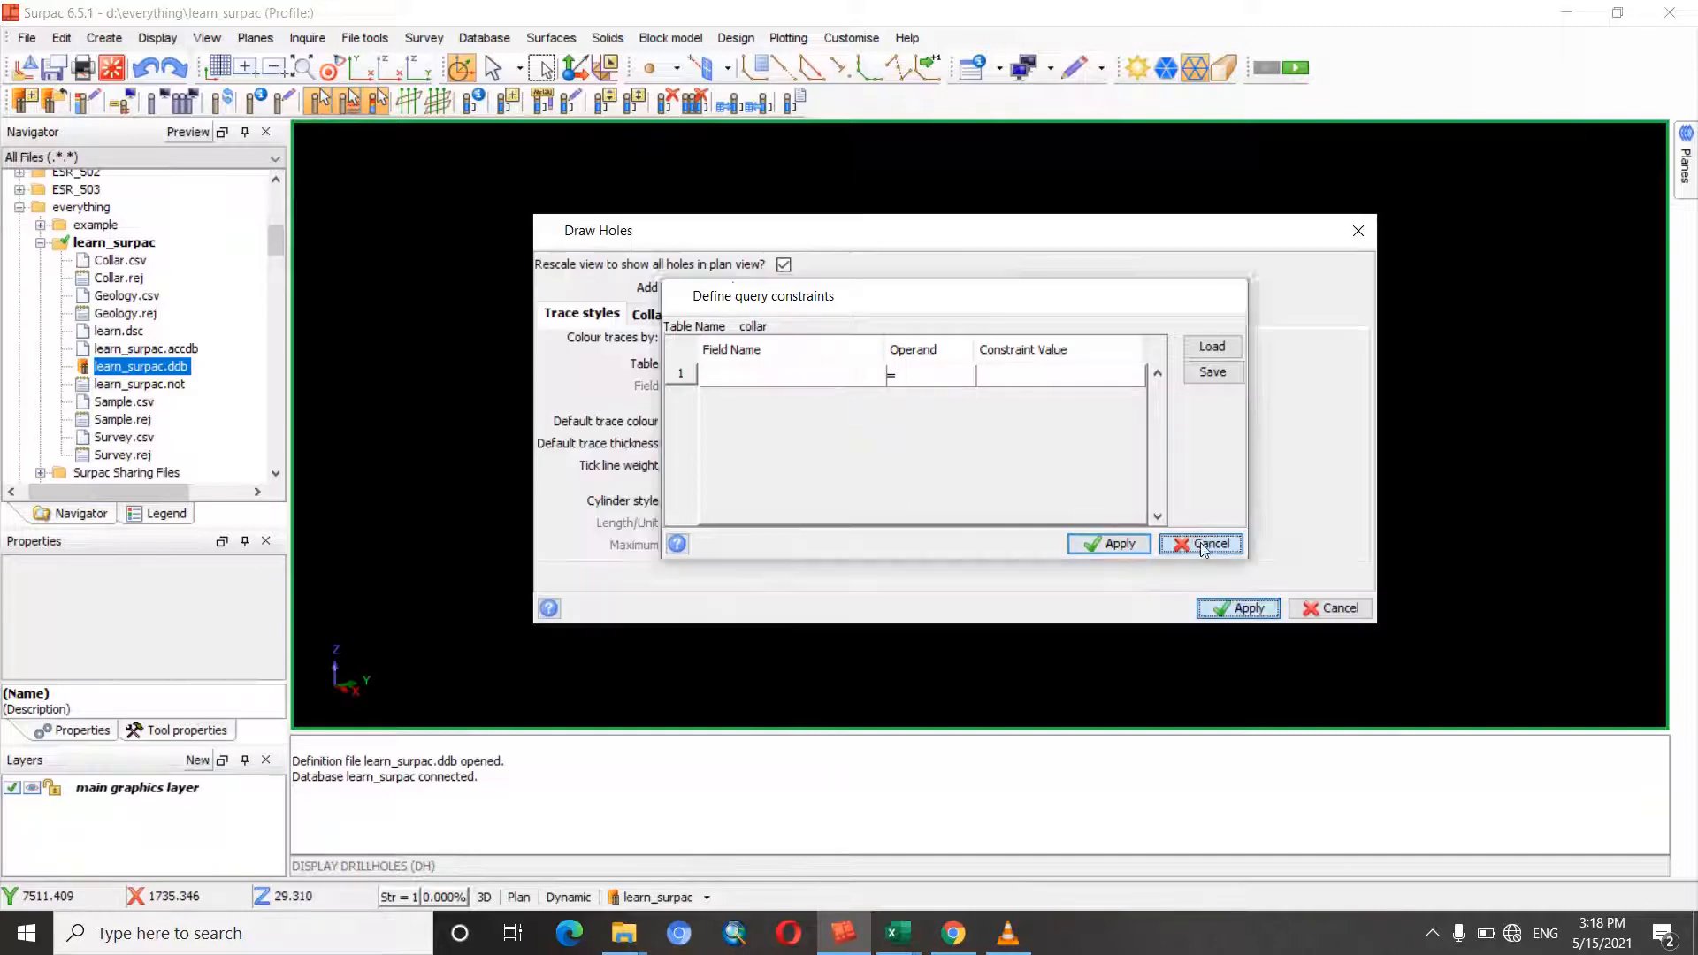
{"action": "left_click", "coordinate": [784, 288]}
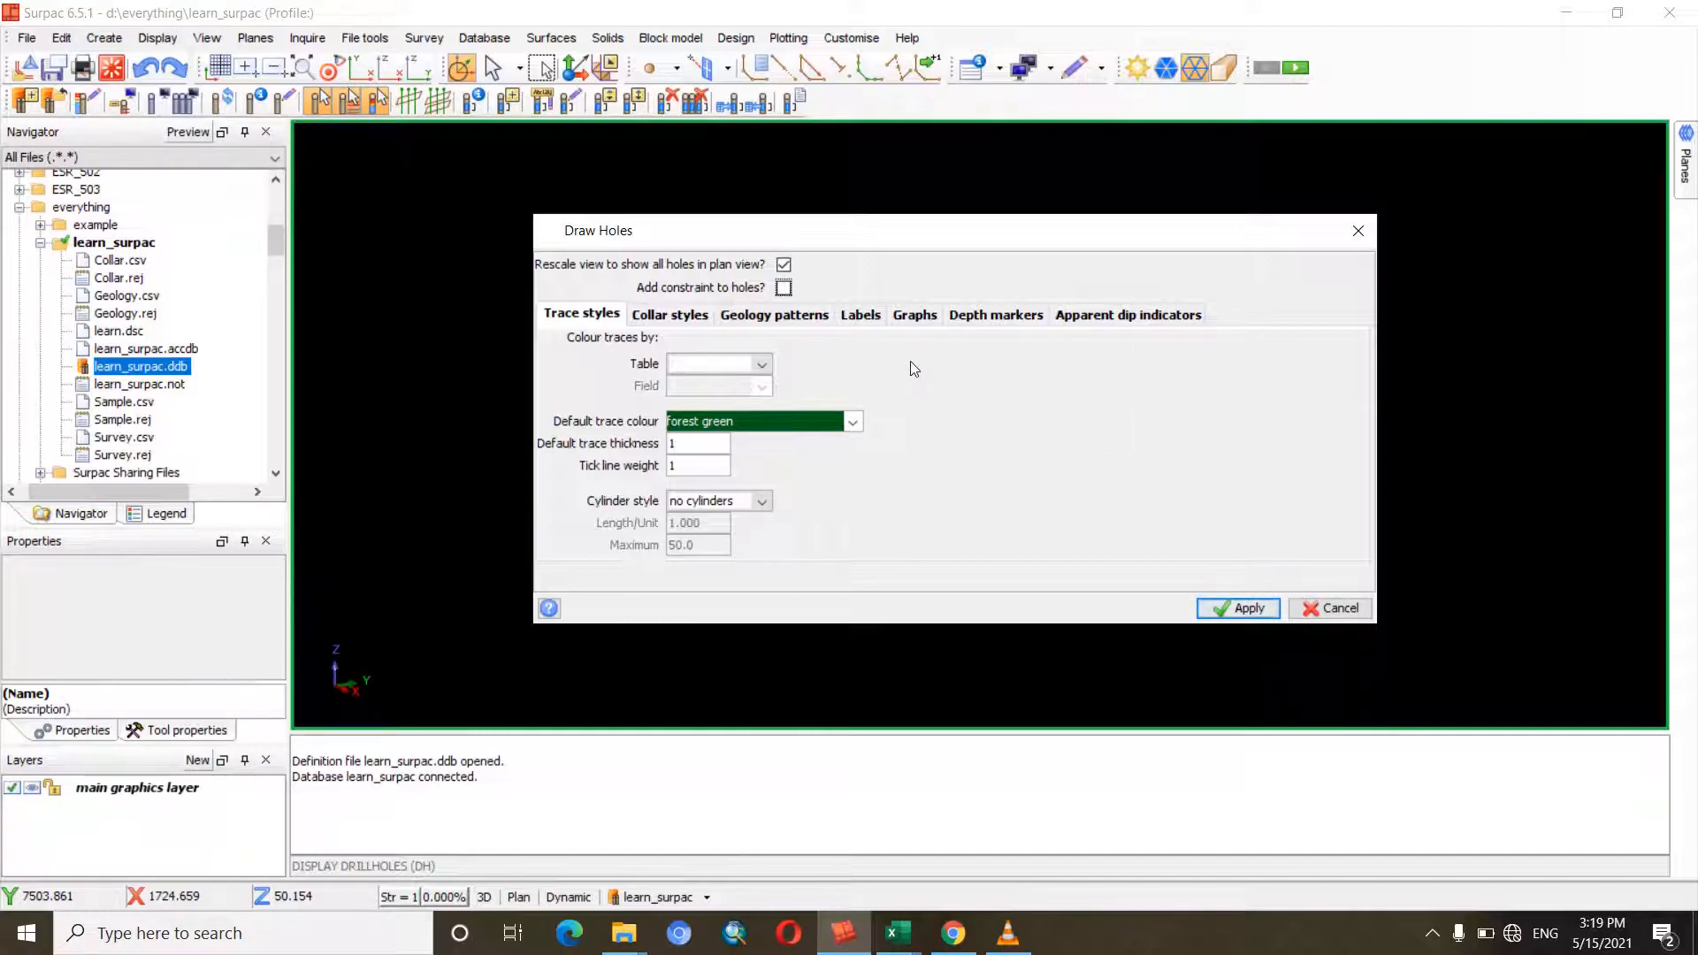
- Review the trace, collar, geology pattern, label, graph, depth marker and apparent dip indicator options for drawing holes
{"action": "left_click", "coordinate": [590, 320]}
{"action": "left_click", "coordinate": [763, 363]}
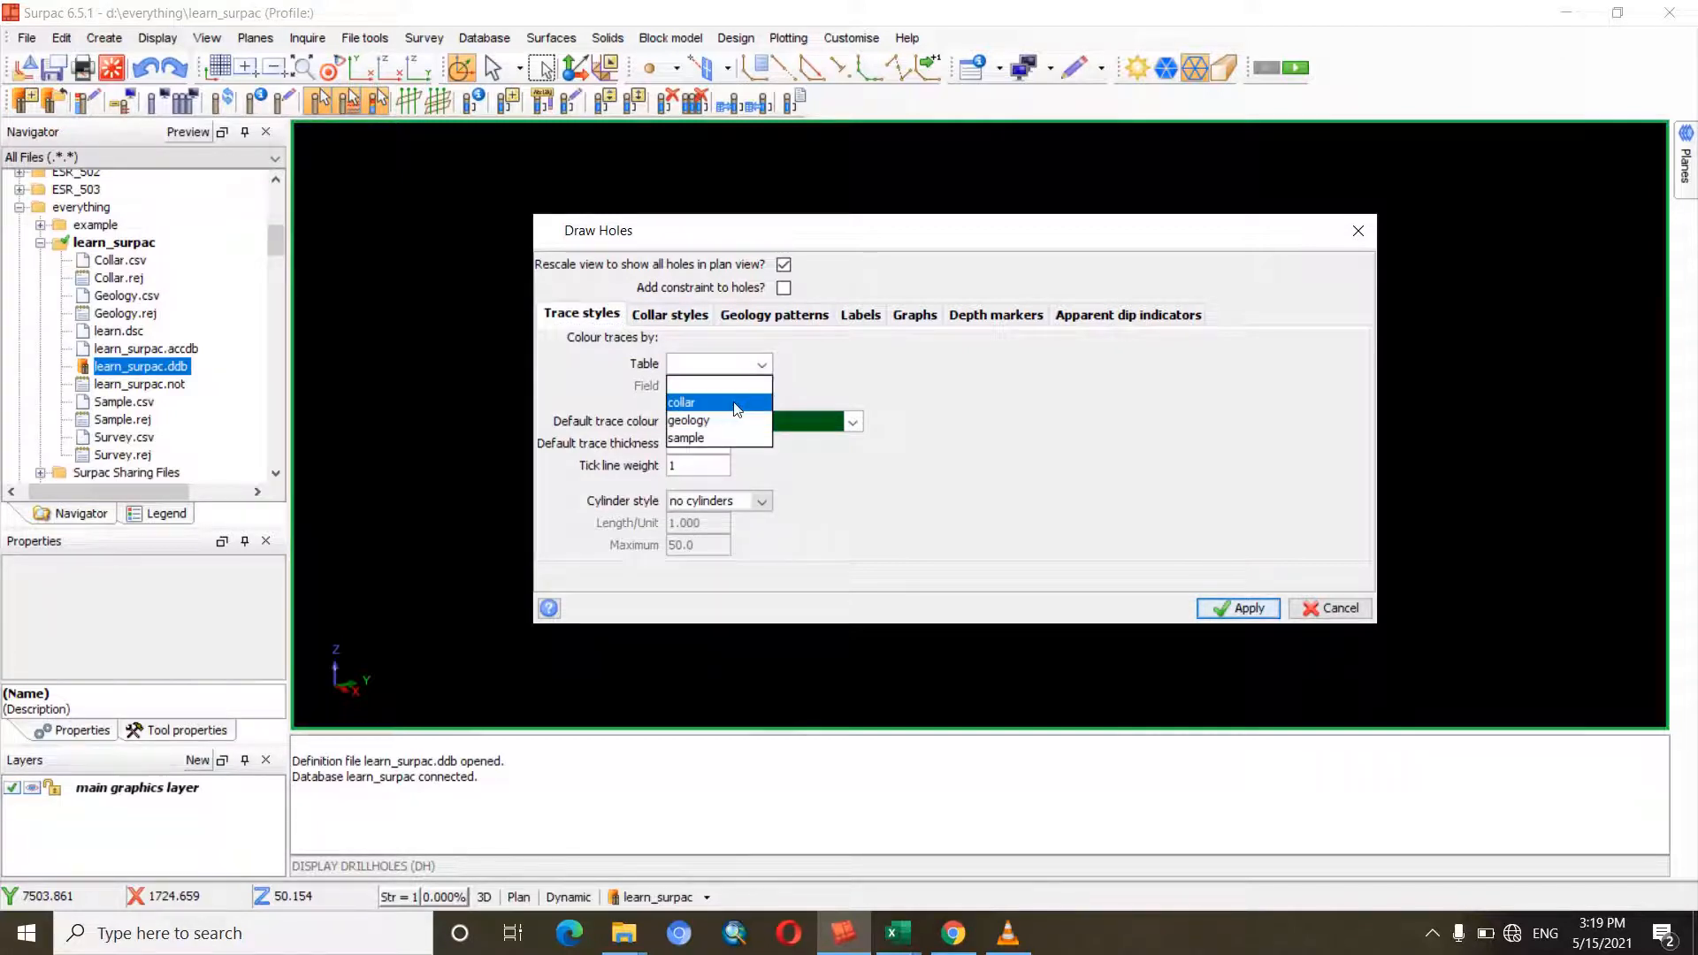
{"action": "left_click", "coordinate": [681, 324]}
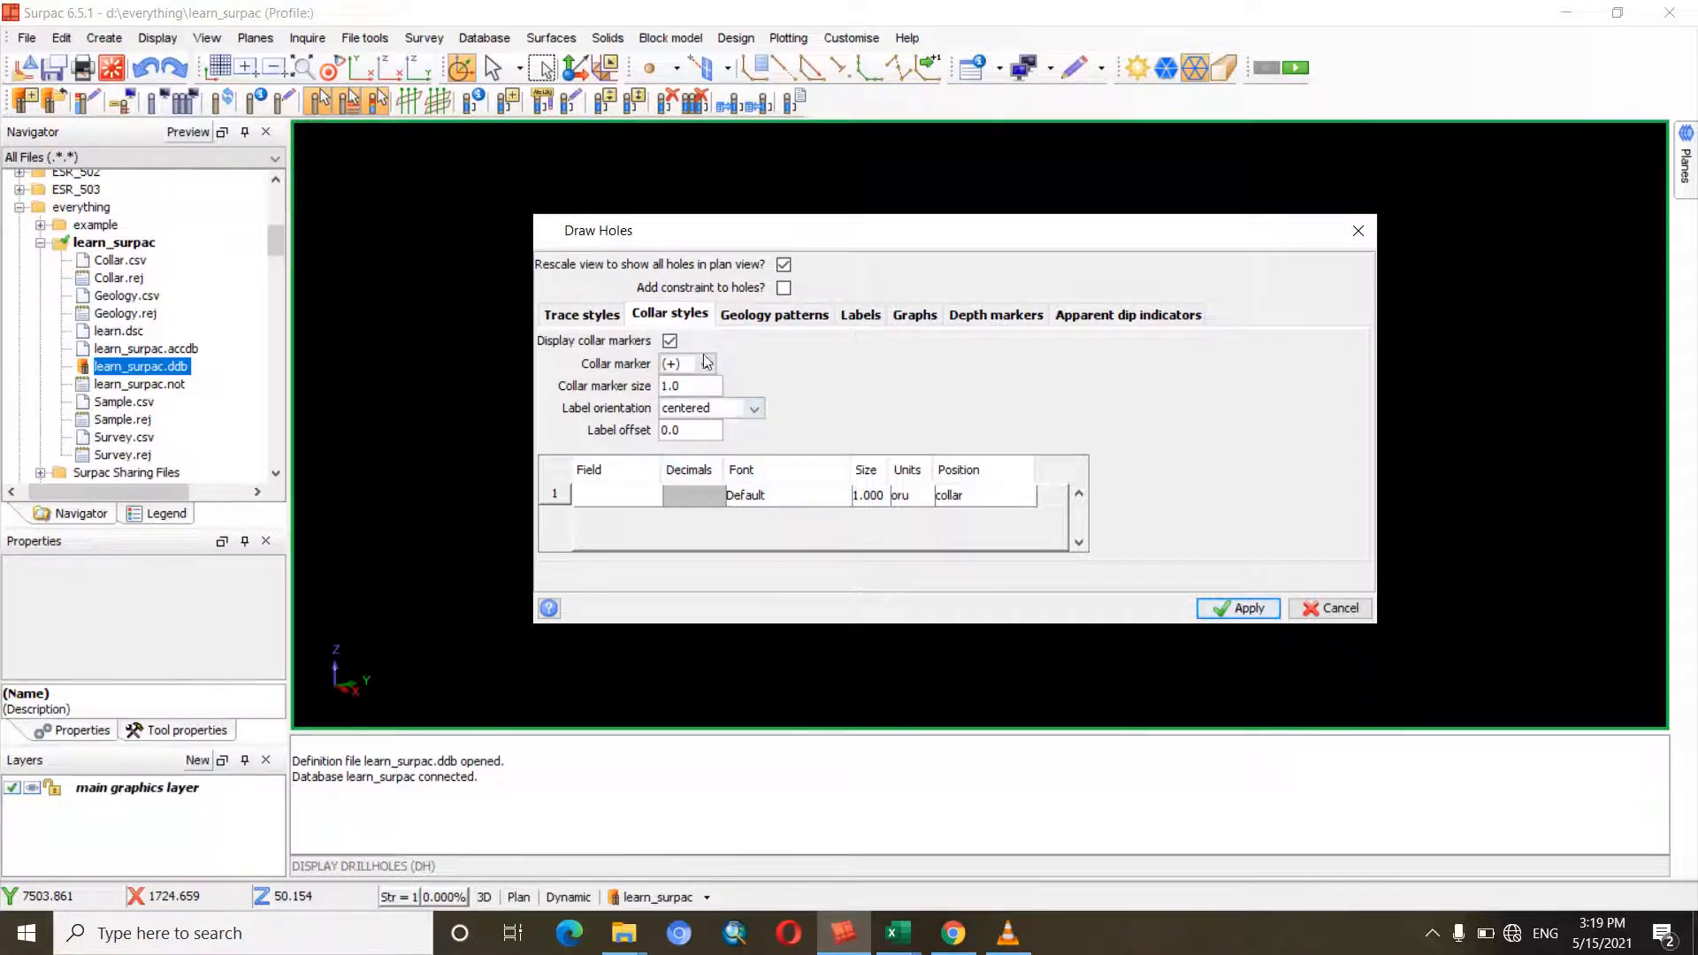
{"action": "left_click", "coordinate": [799, 318]}
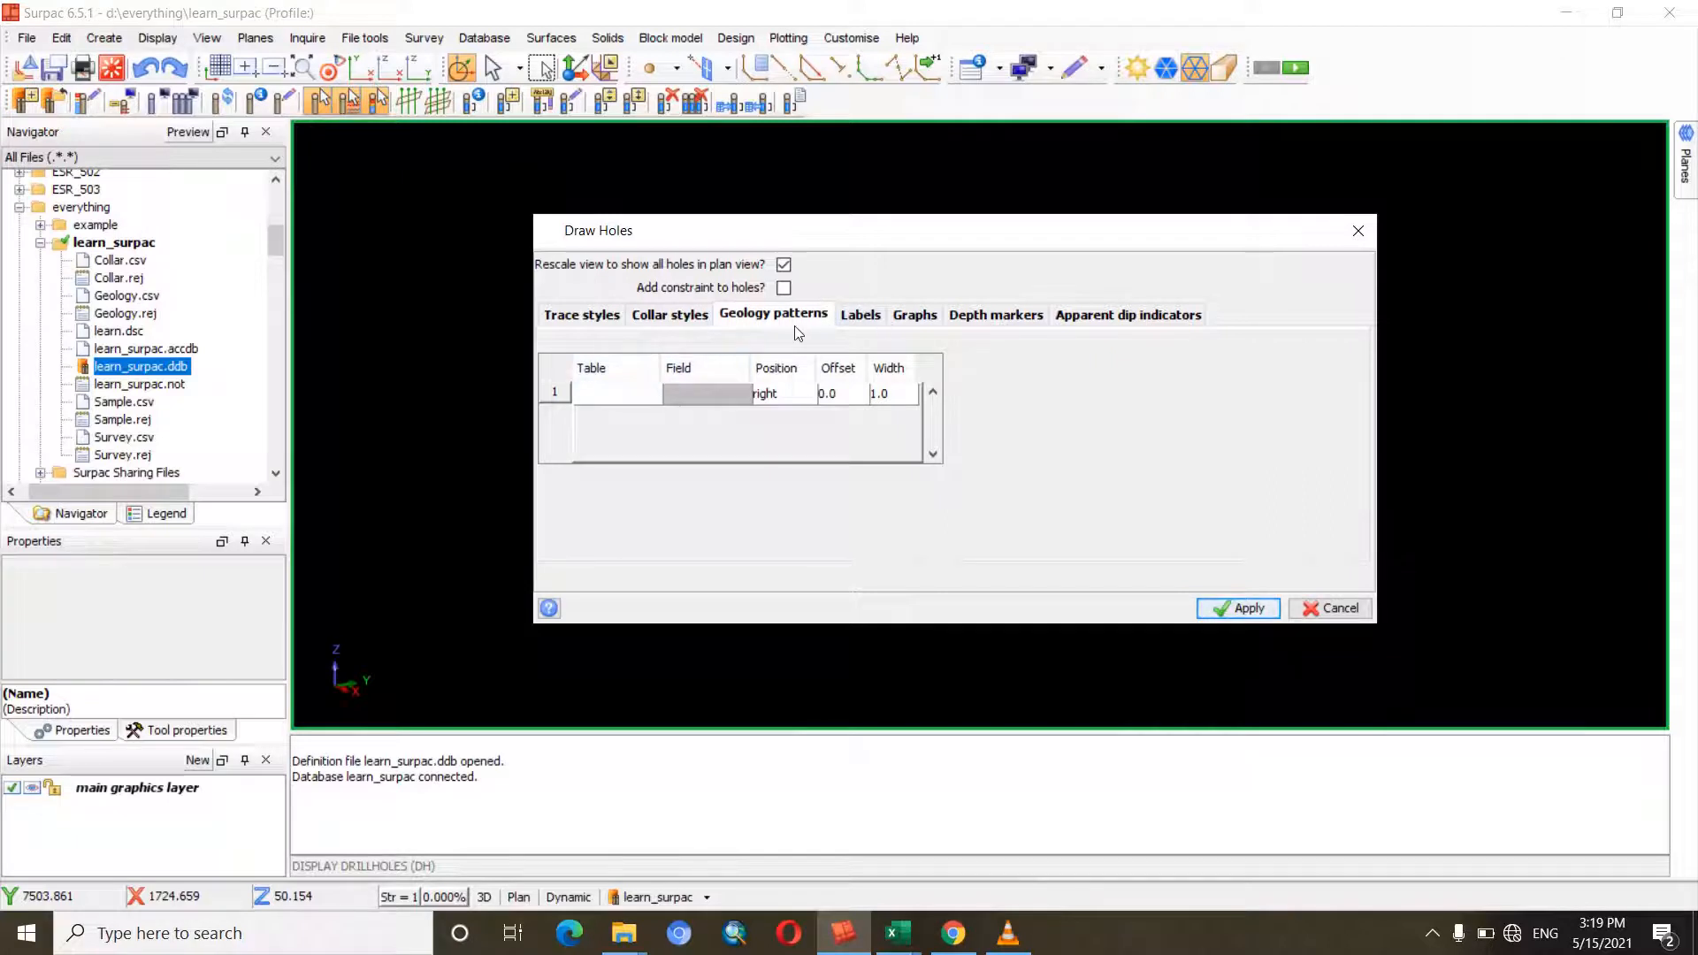
{"action": "left_click", "coordinate": [862, 317]}
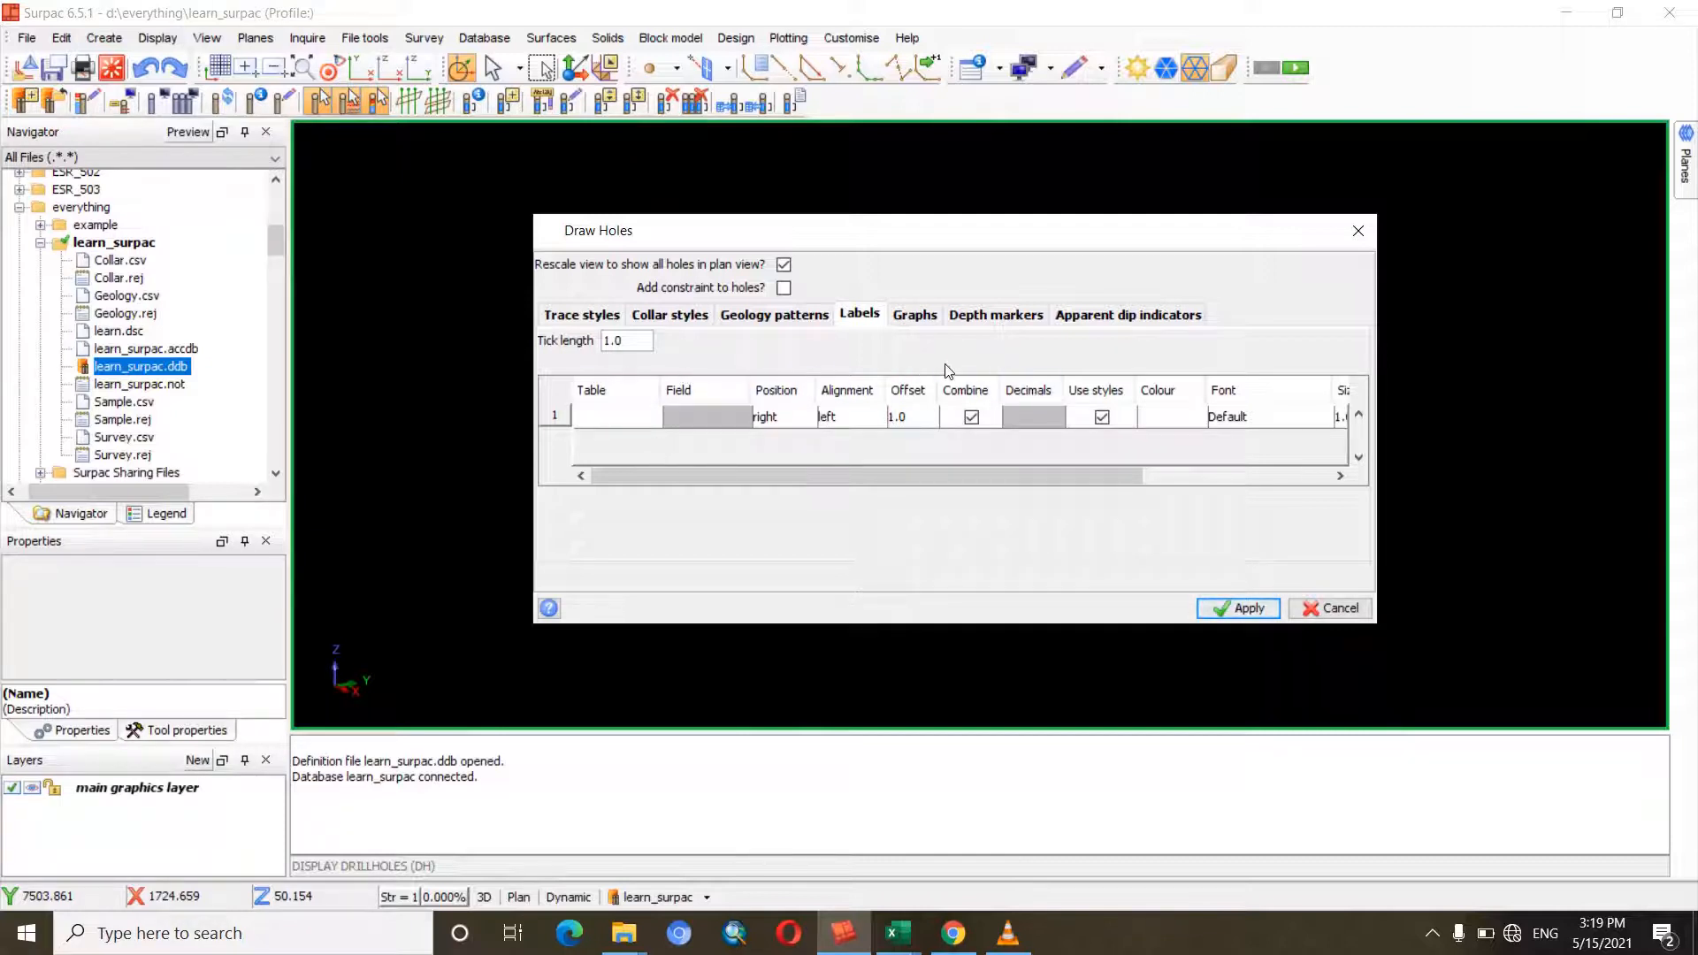
{"action": "left_click", "coordinate": [931, 320]}
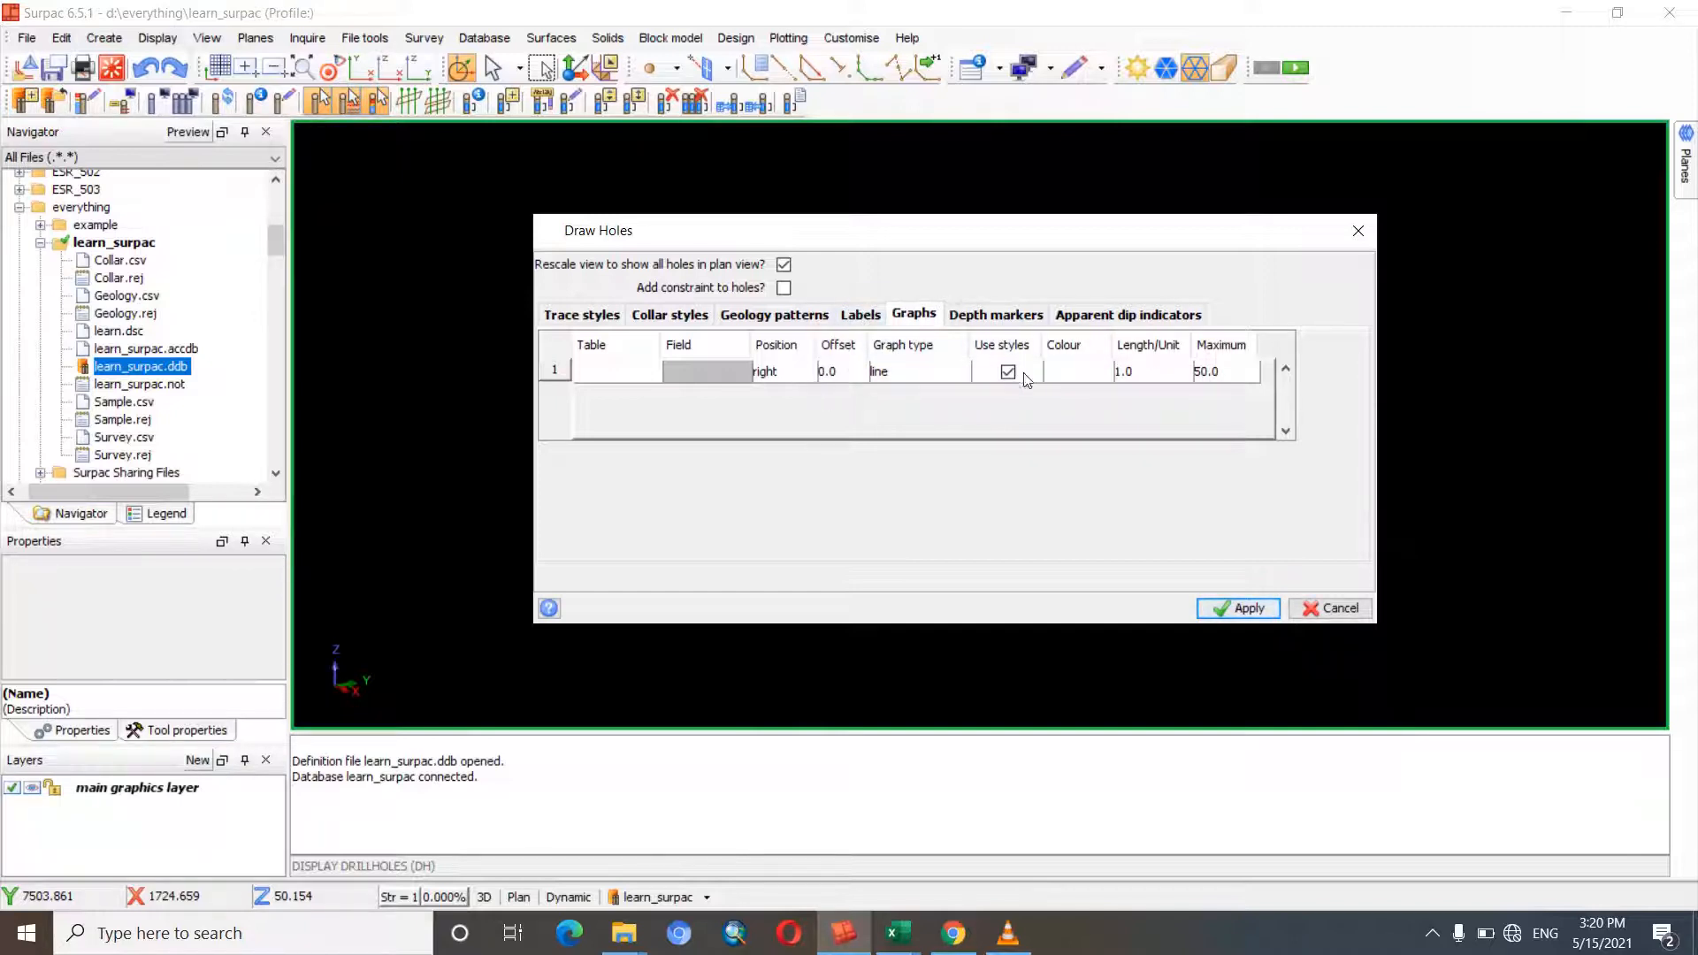
{"action": "left_click", "coordinate": [996, 320]}
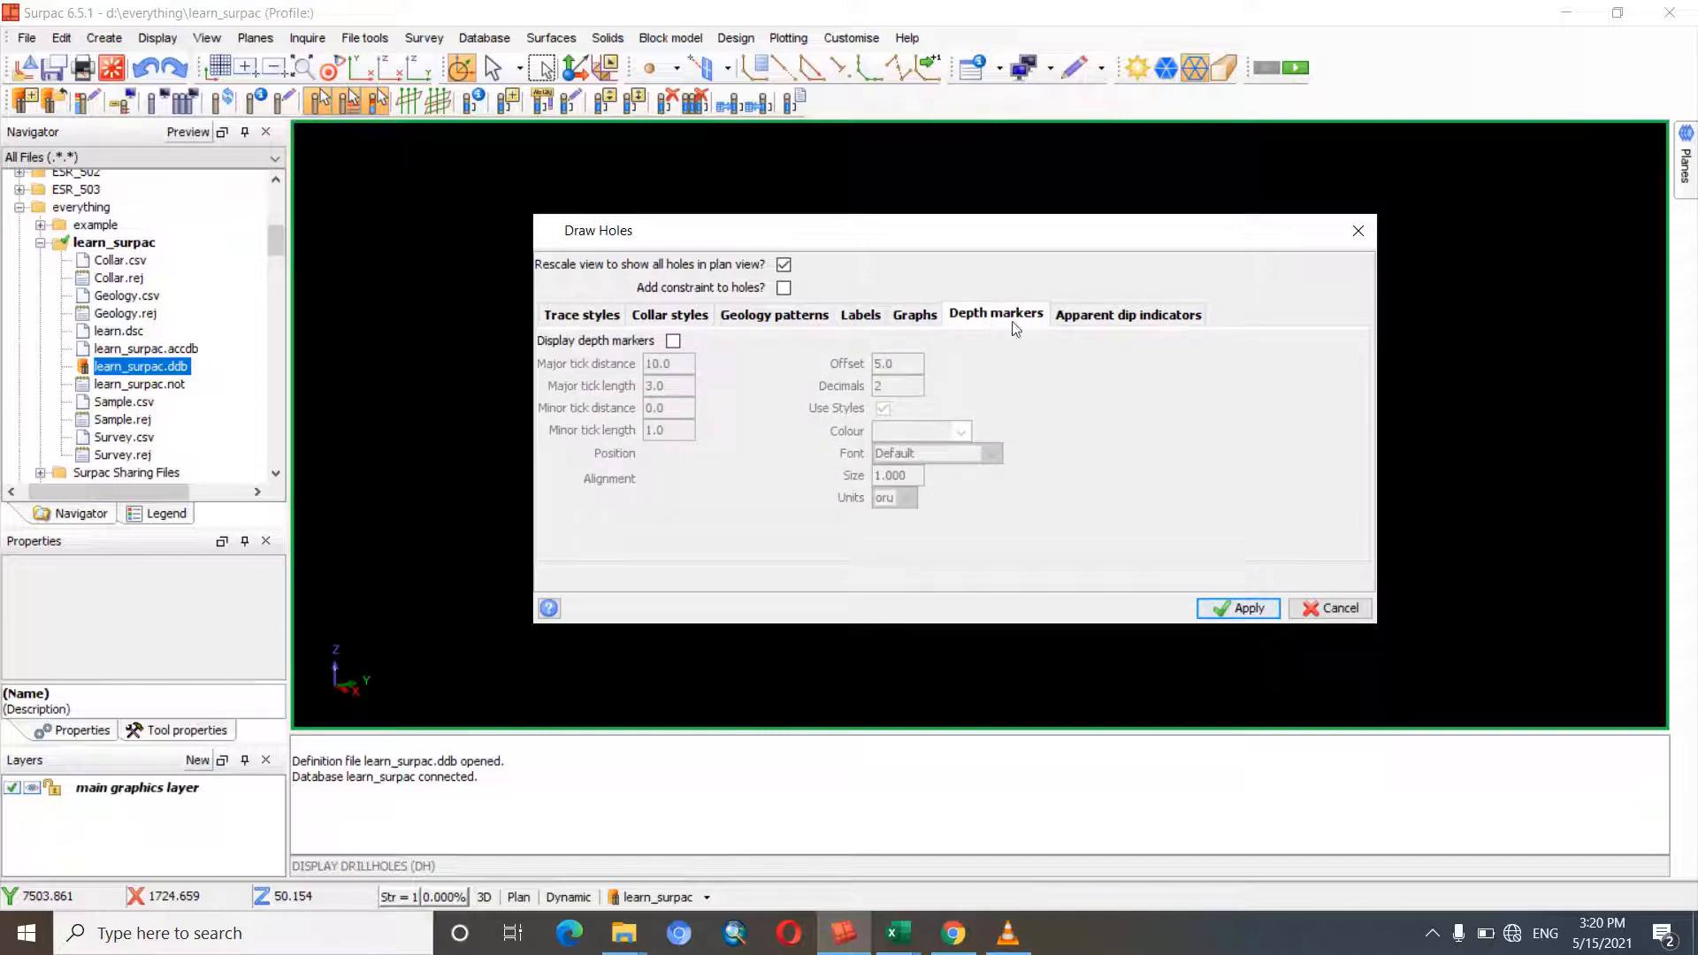
{"action": "left_click", "coordinate": [1094, 318]}
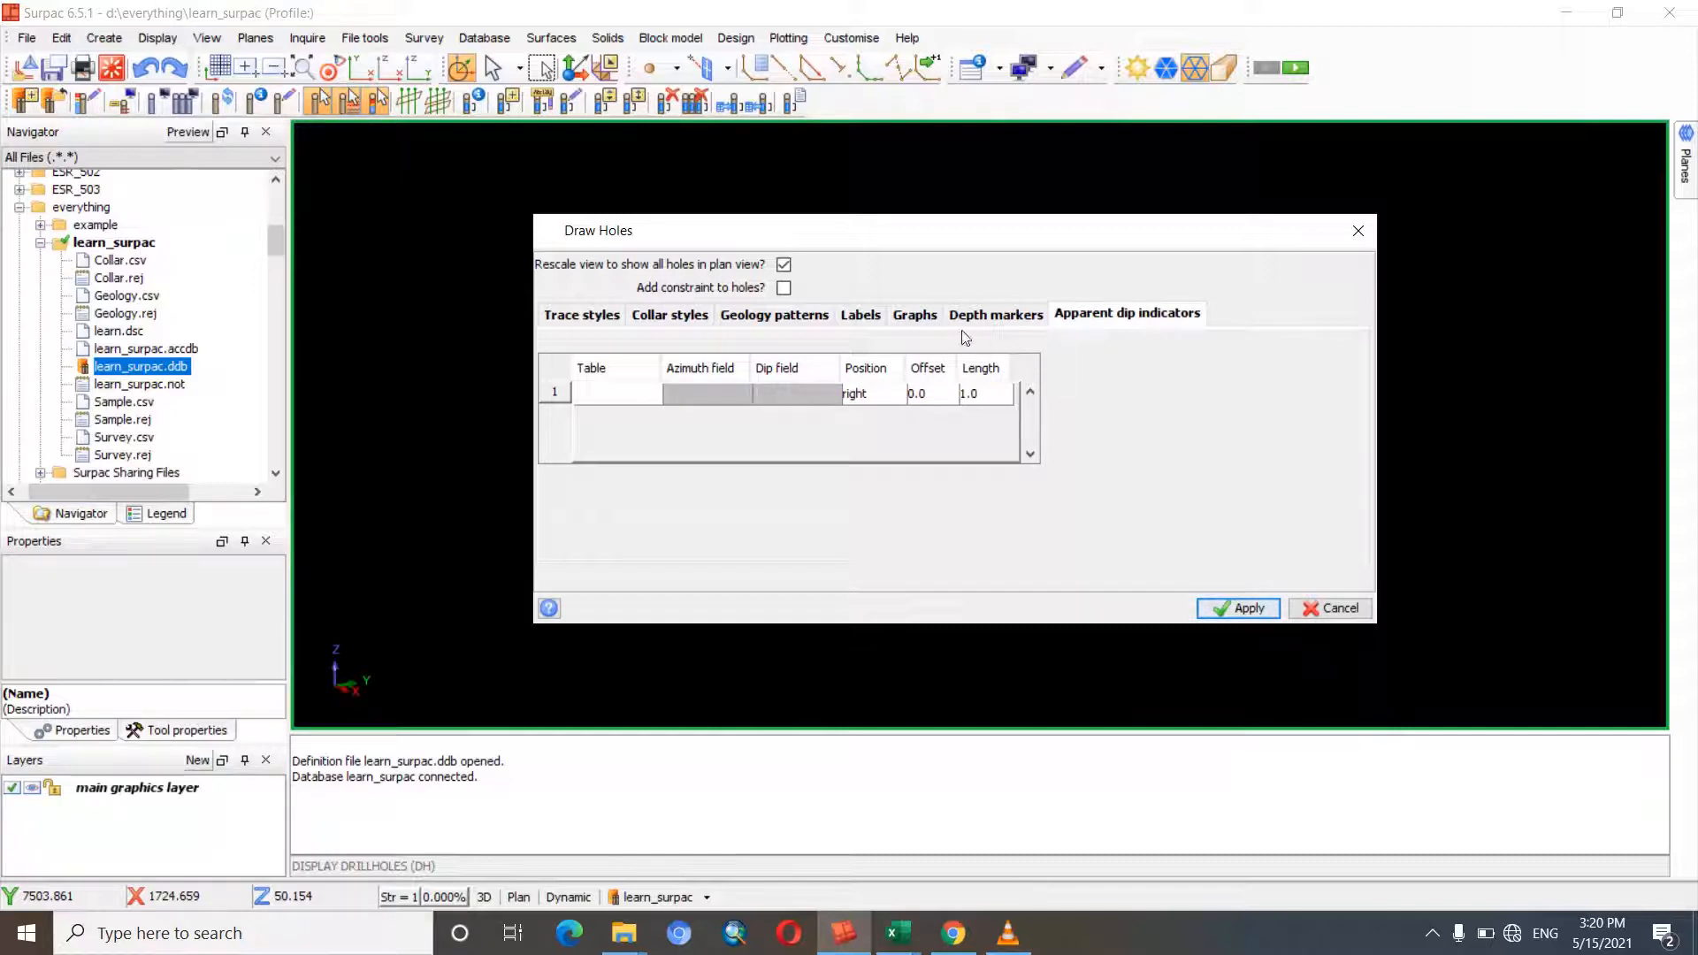
- Draw the drillholes with traces coloured by the hole_id field of the collar table, and view them from several angles
{"action": "left_click", "coordinate": [591, 316]}
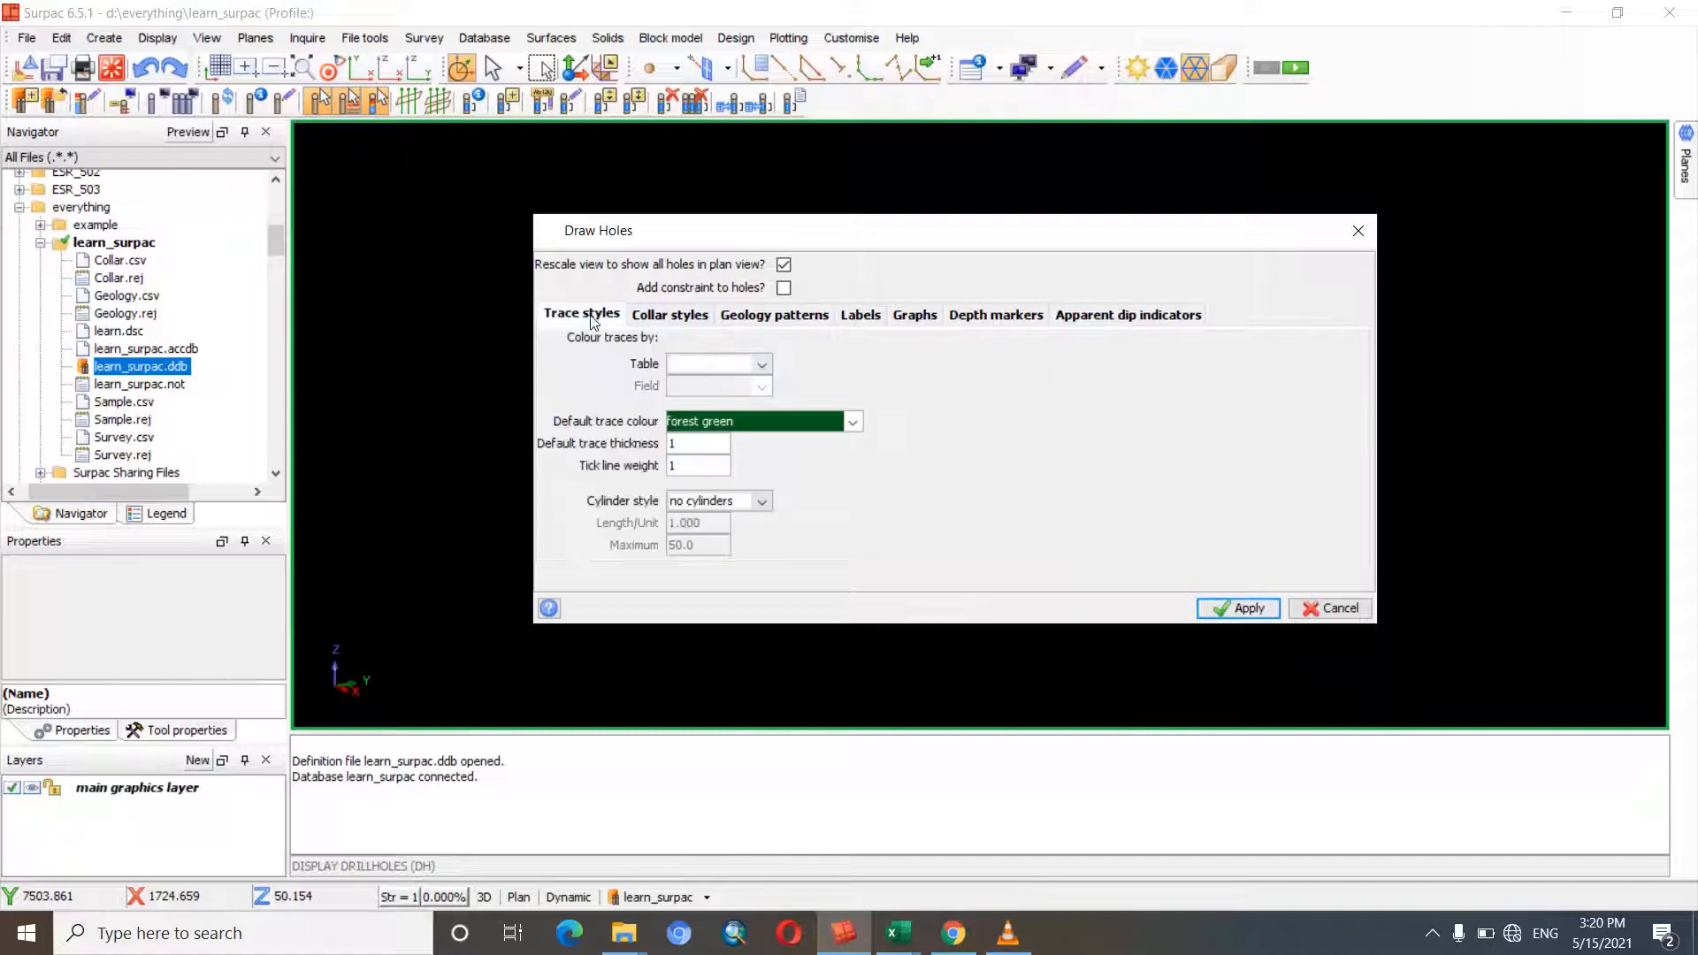
{"action": "left_click", "coordinate": [753, 366]}
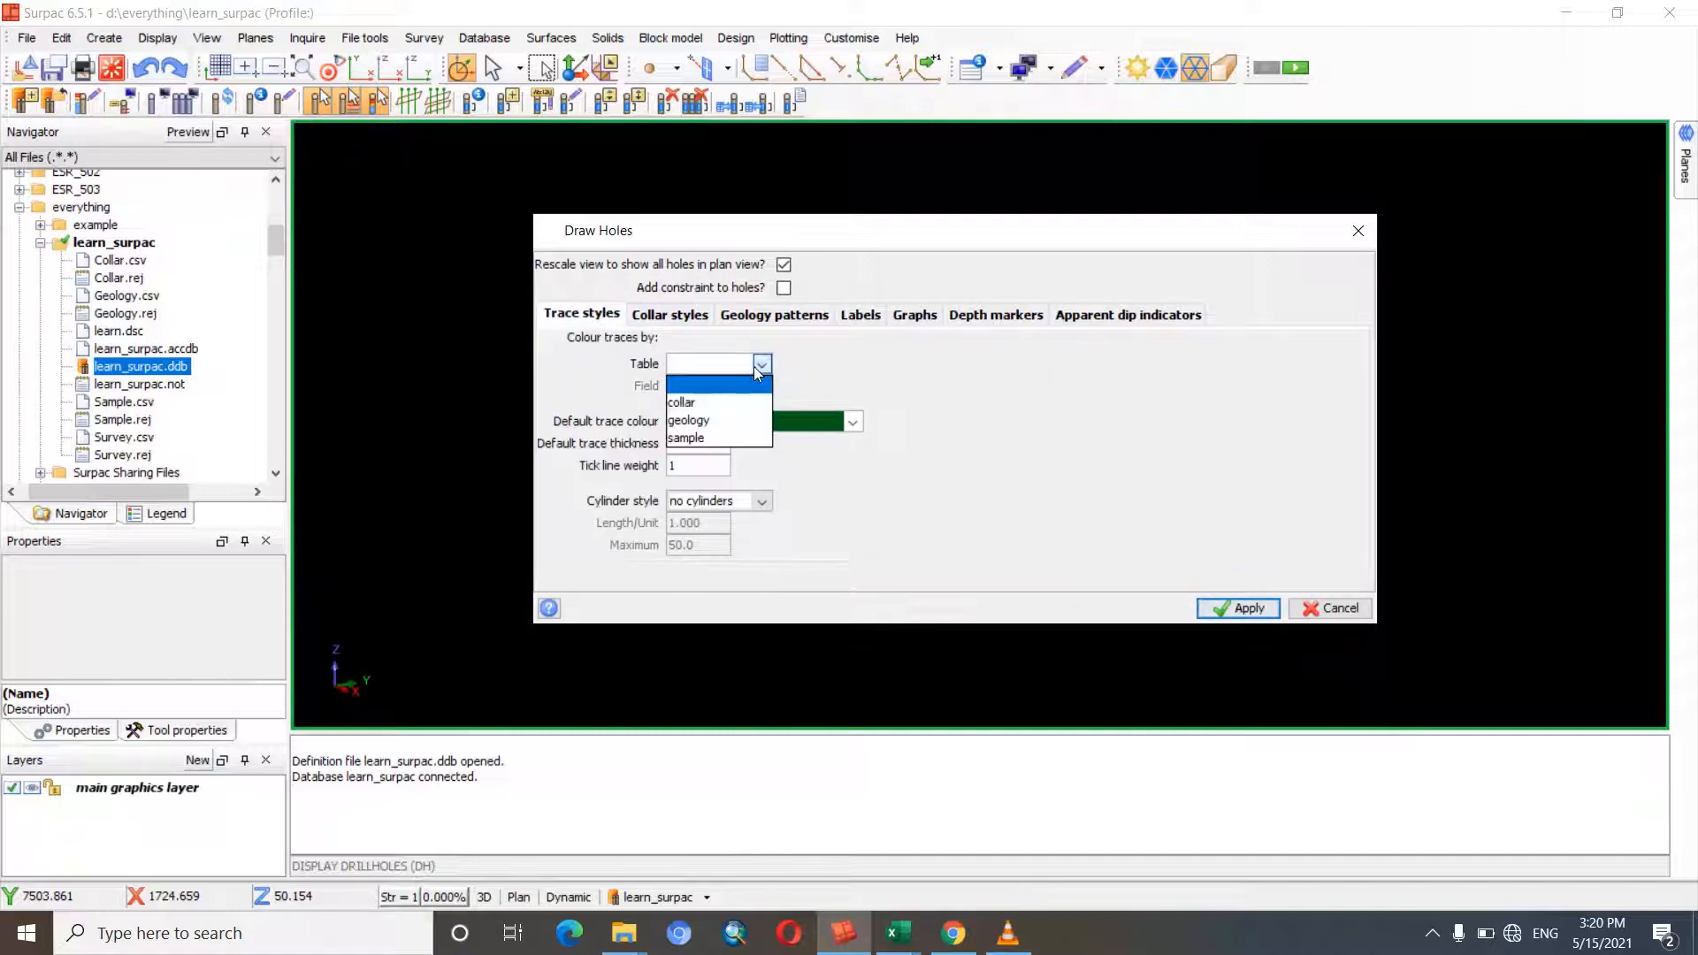
{"action": "left_click", "coordinate": [724, 405]}
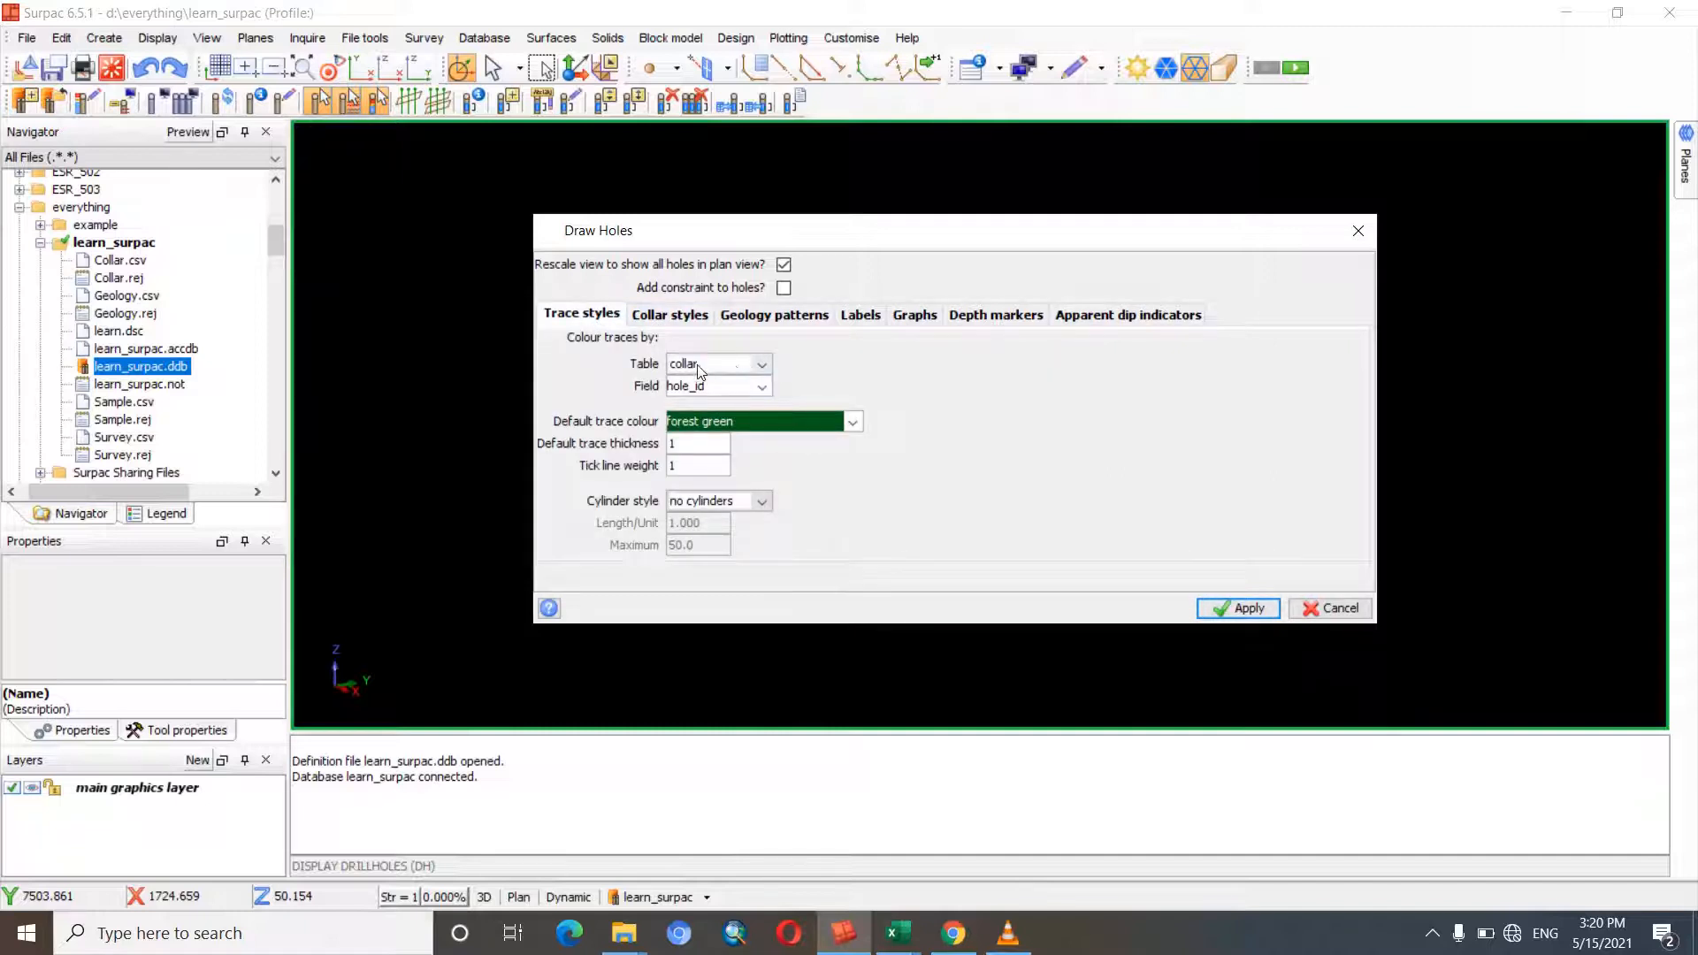
{"action": "left_click", "coordinate": [760, 387]}
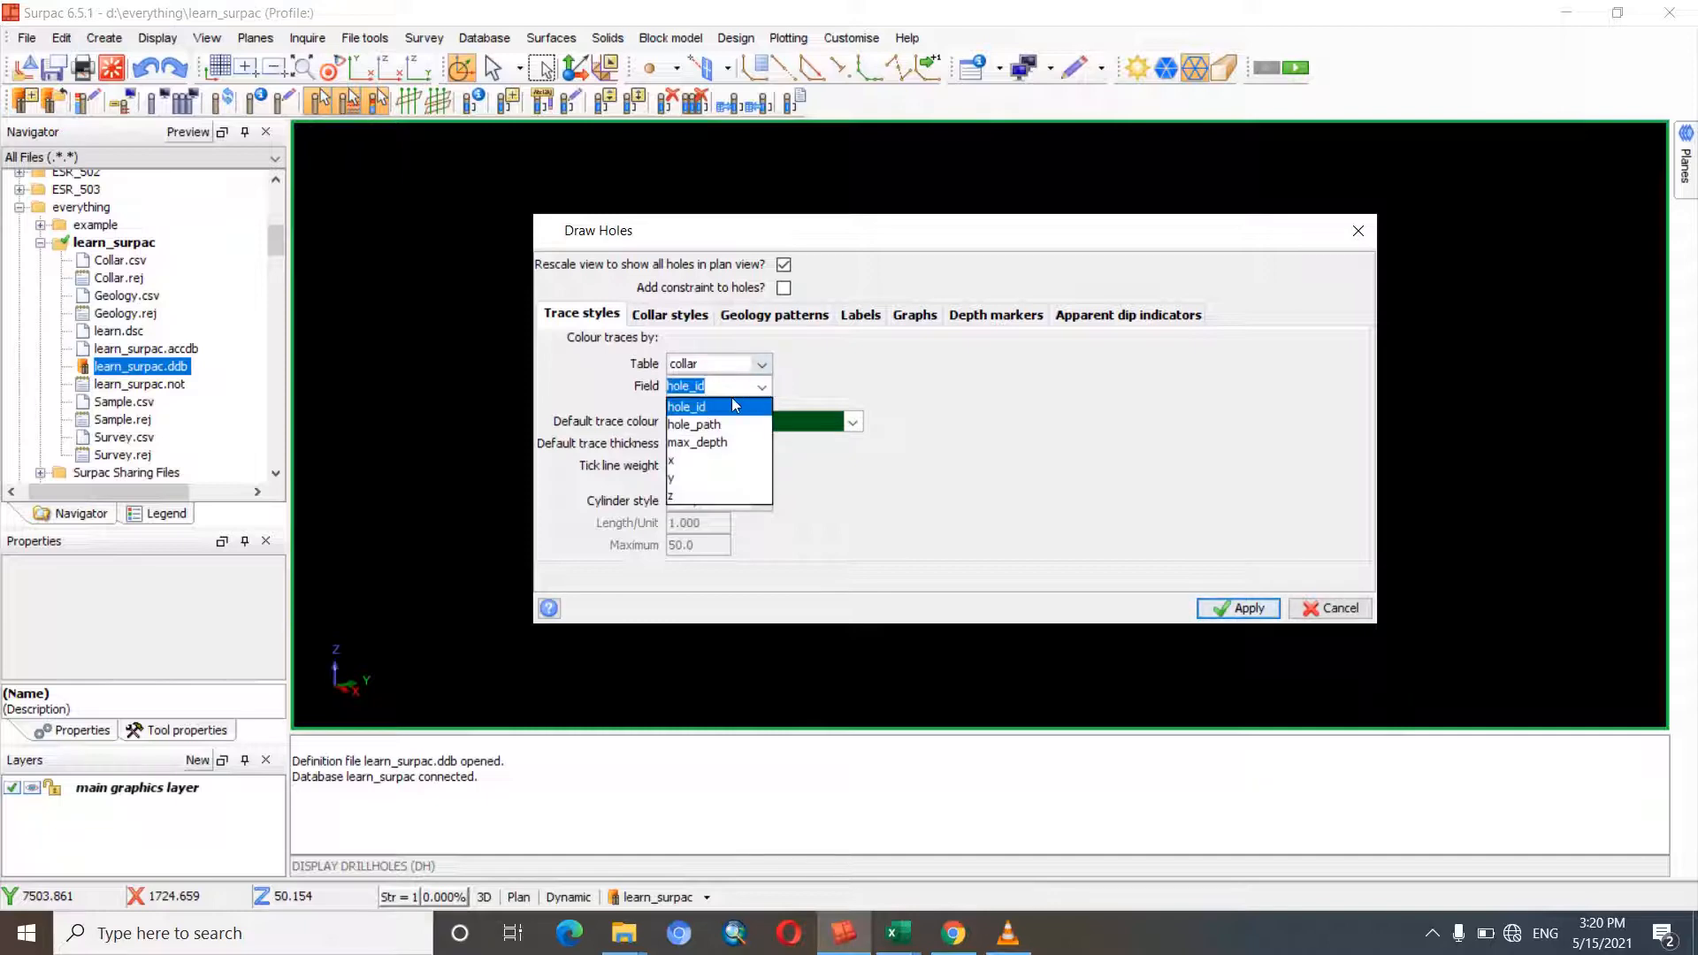
{"action": "left_click", "coordinate": [738, 405]}
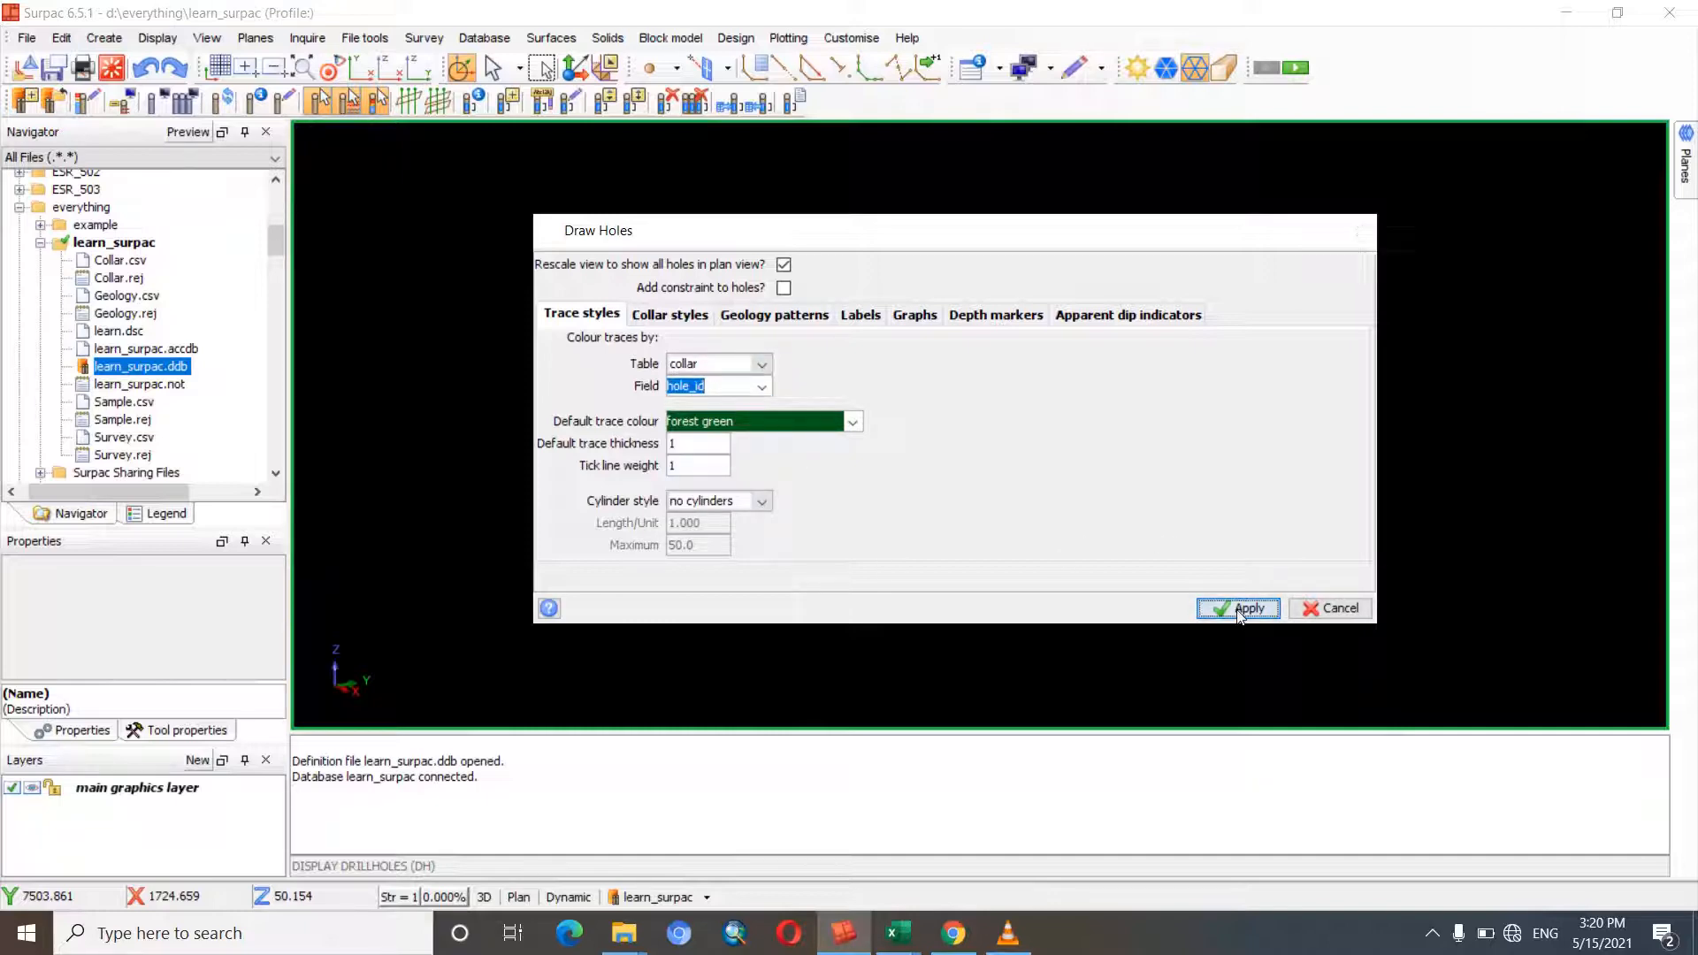
{"action": "left_click", "coordinate": [1239, 608]}
{"action": "left_click_drag", "start_coordinate": [1005, 565], "coordinate": [928, 527]}
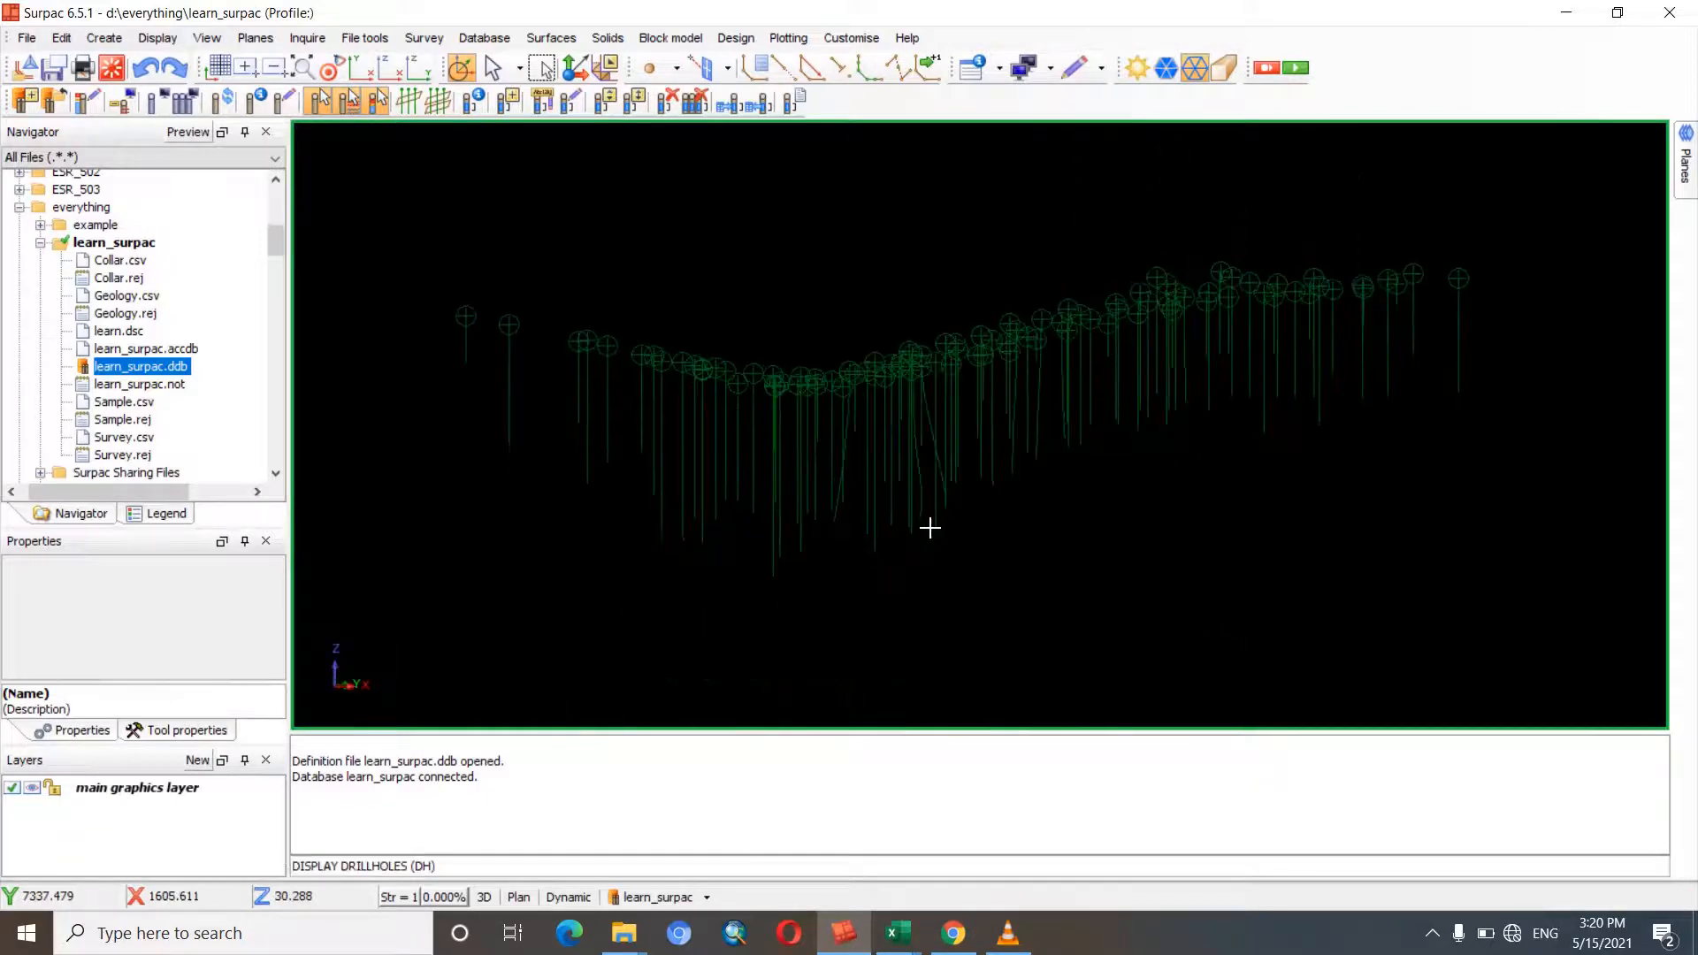
{"action": "left_click_drag", "start_coordinate": [1009, 435], "coordinate": [1156, 462]}
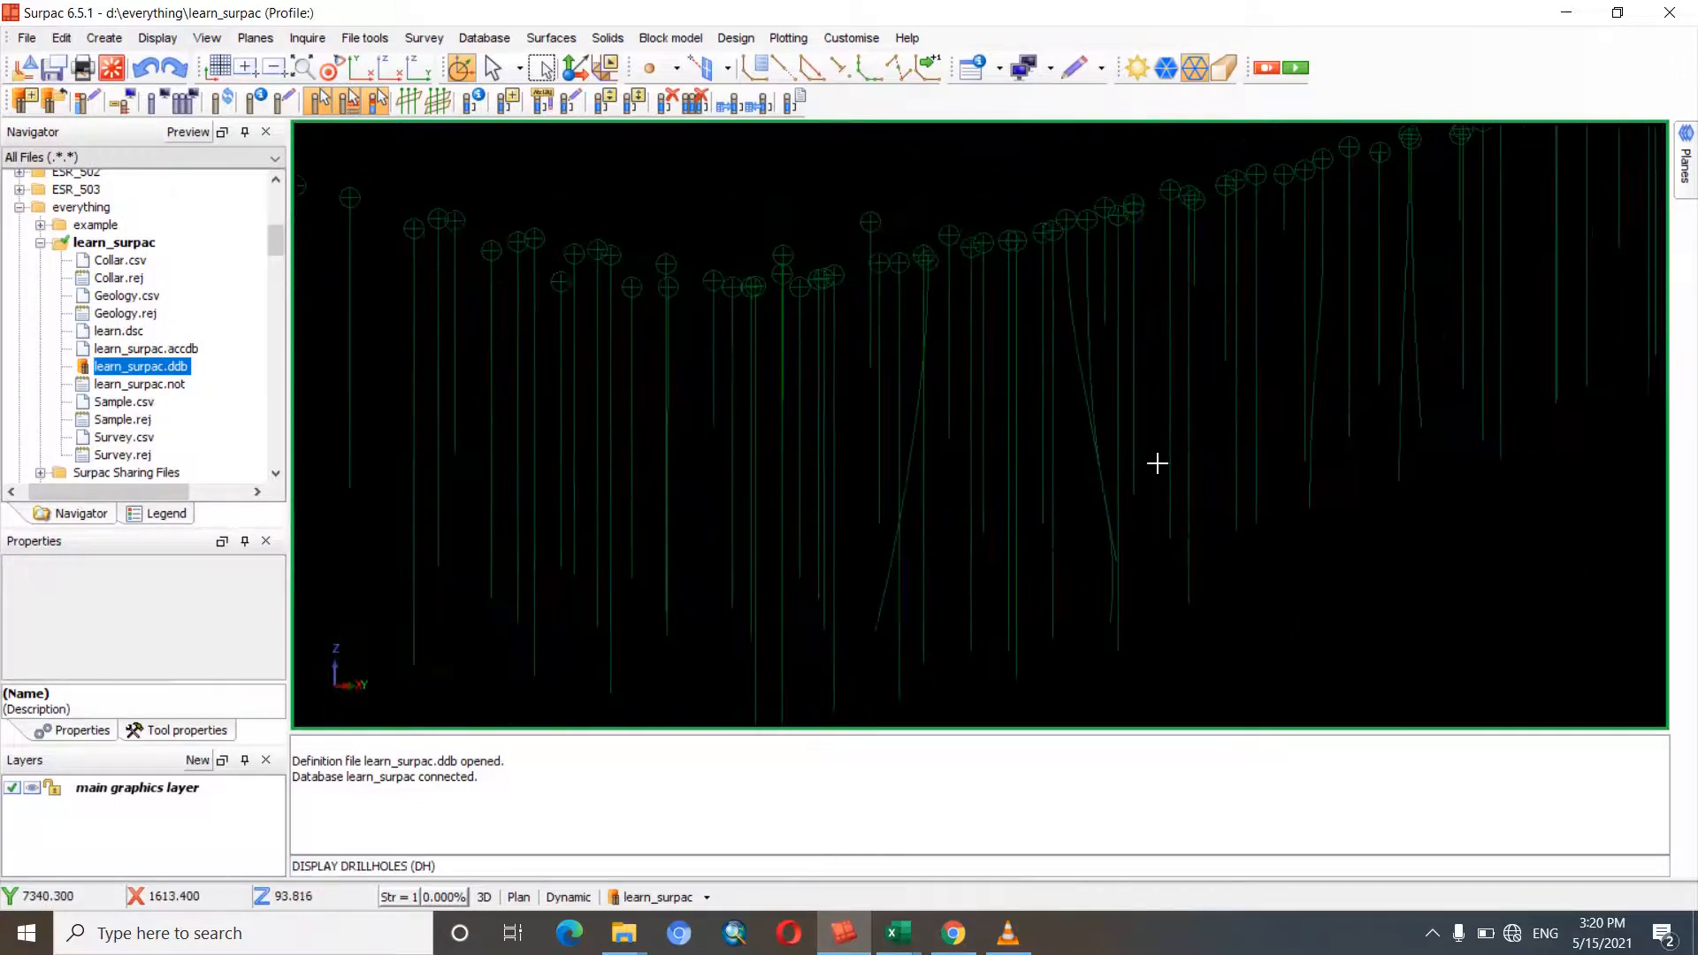
{"action": "mouse_move", "coordinate": [766, 474]}
{"action": "left_mouse_down"}
{"action": "mouse_move", "coordinate": [796, 486]}
{"action": "mouse_move", "coordinate": [755, 466]}
{"action": "left_mouse_up"}
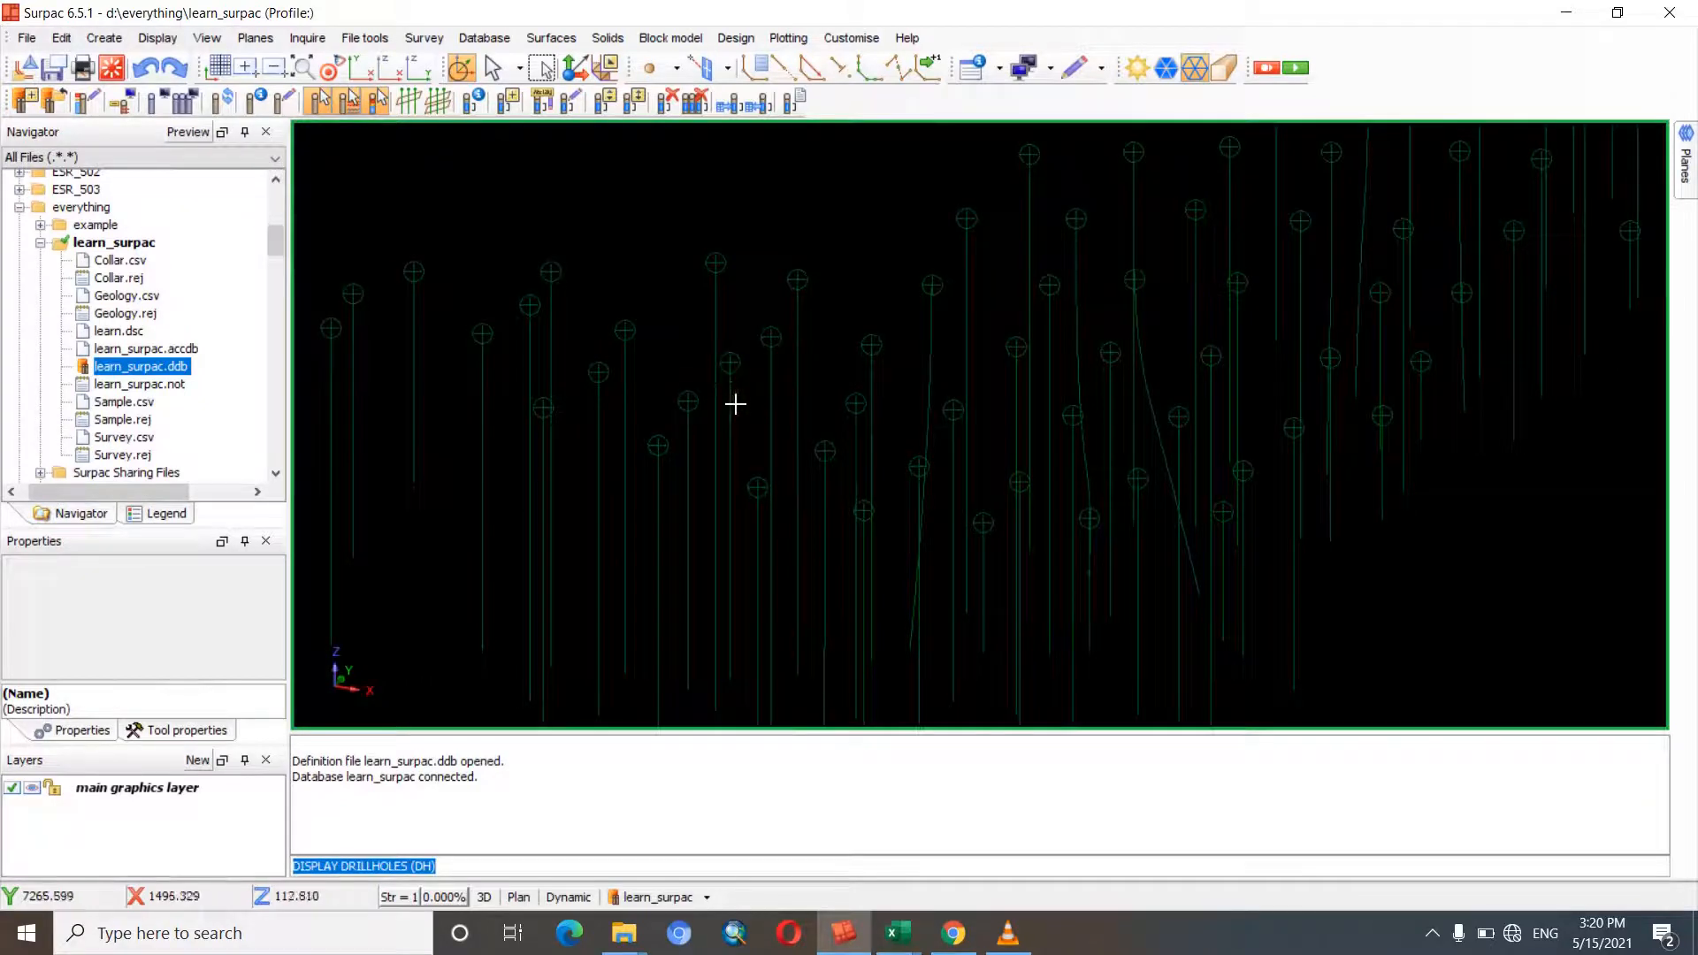
{"action": "left_click_drag", "start_coordinate": [734, 425], "coordinate": [1102, 500]}
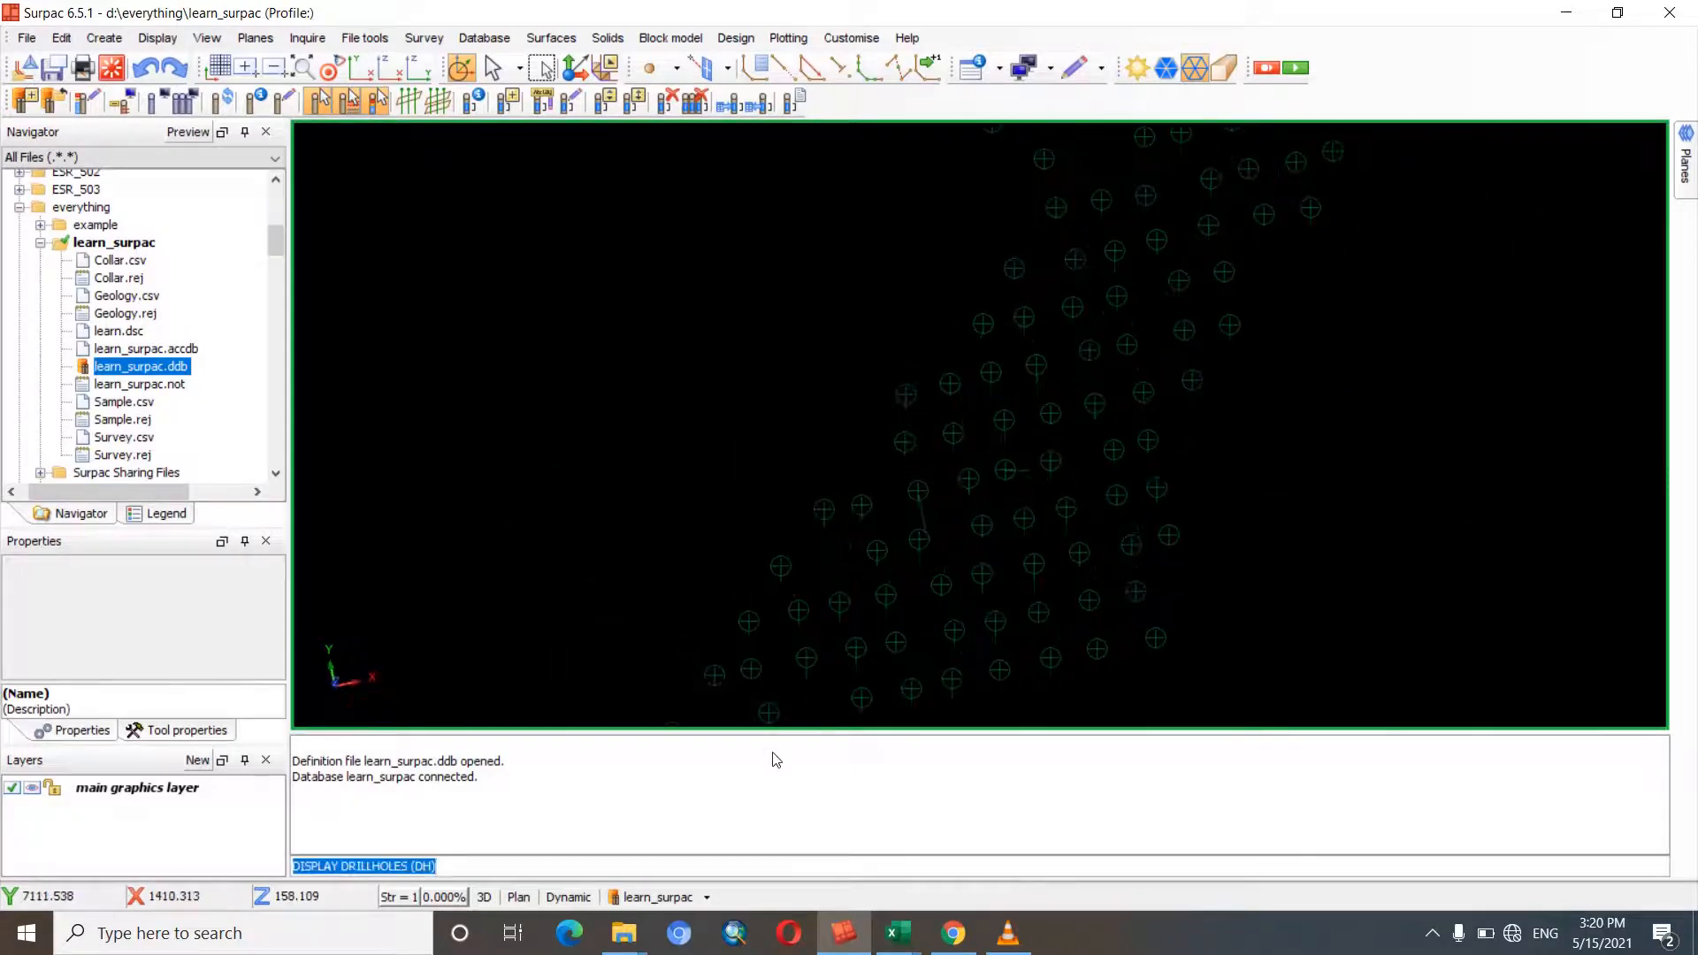
{"action": "left_click", "coordinate": [707, 897]}
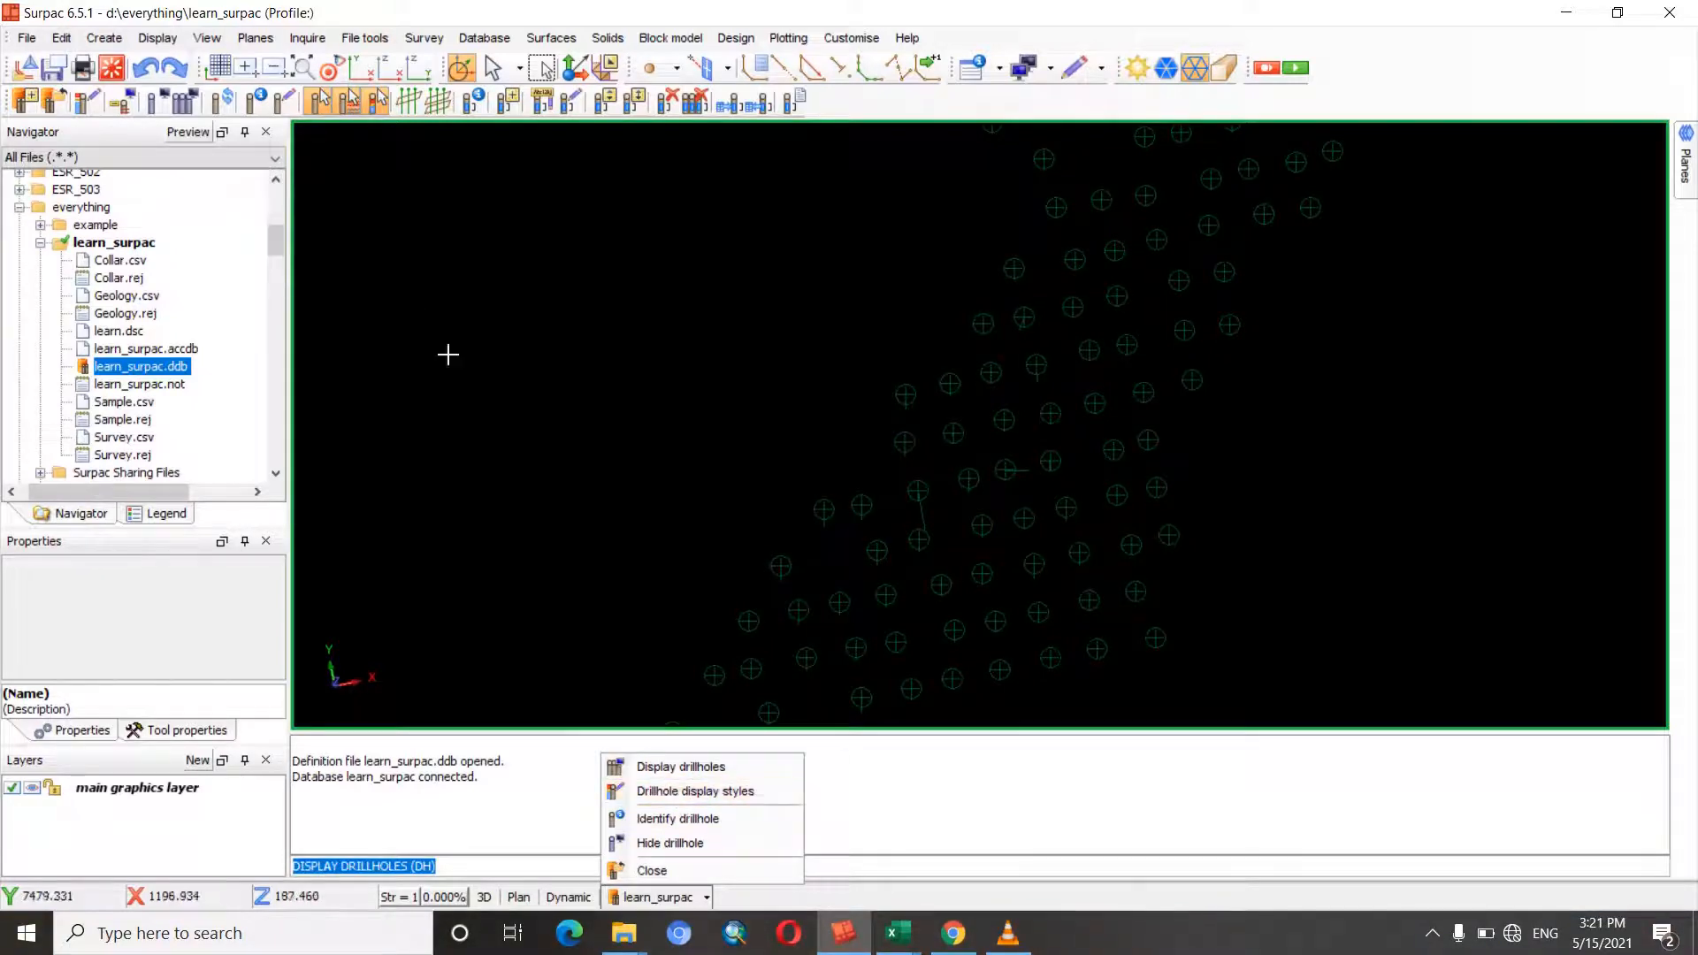
{"action": "left_click", "coordinate": [85, 104]}
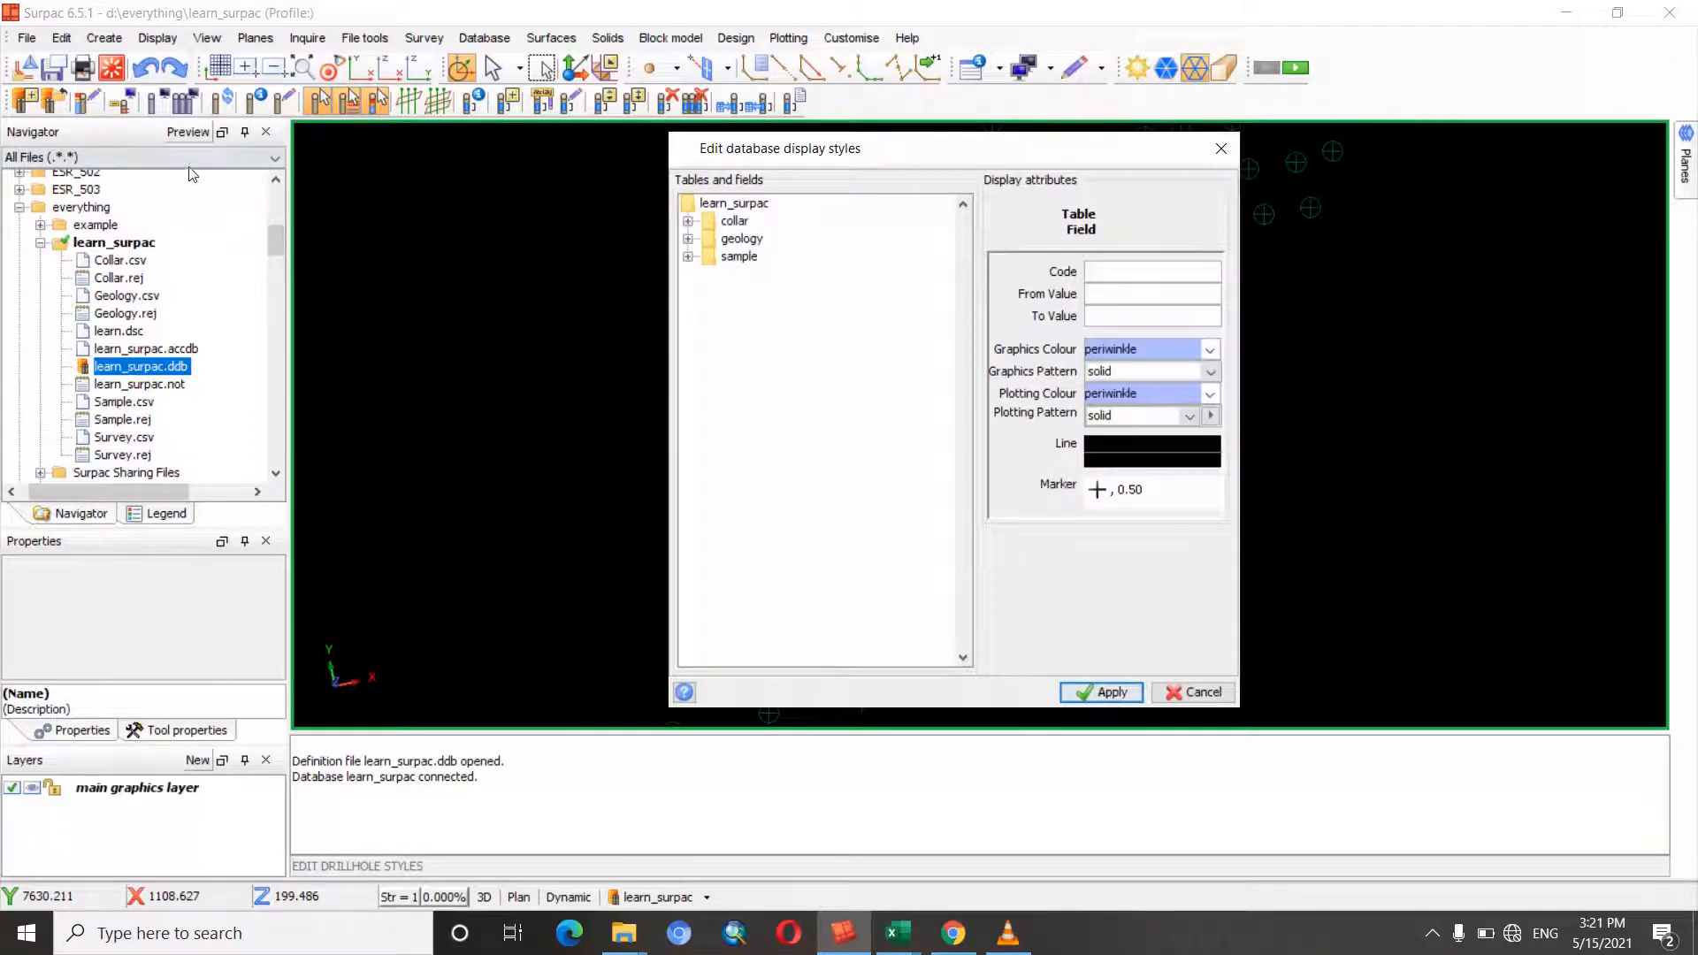
{"action": "left_click", "coordinate": [1220, 149]}
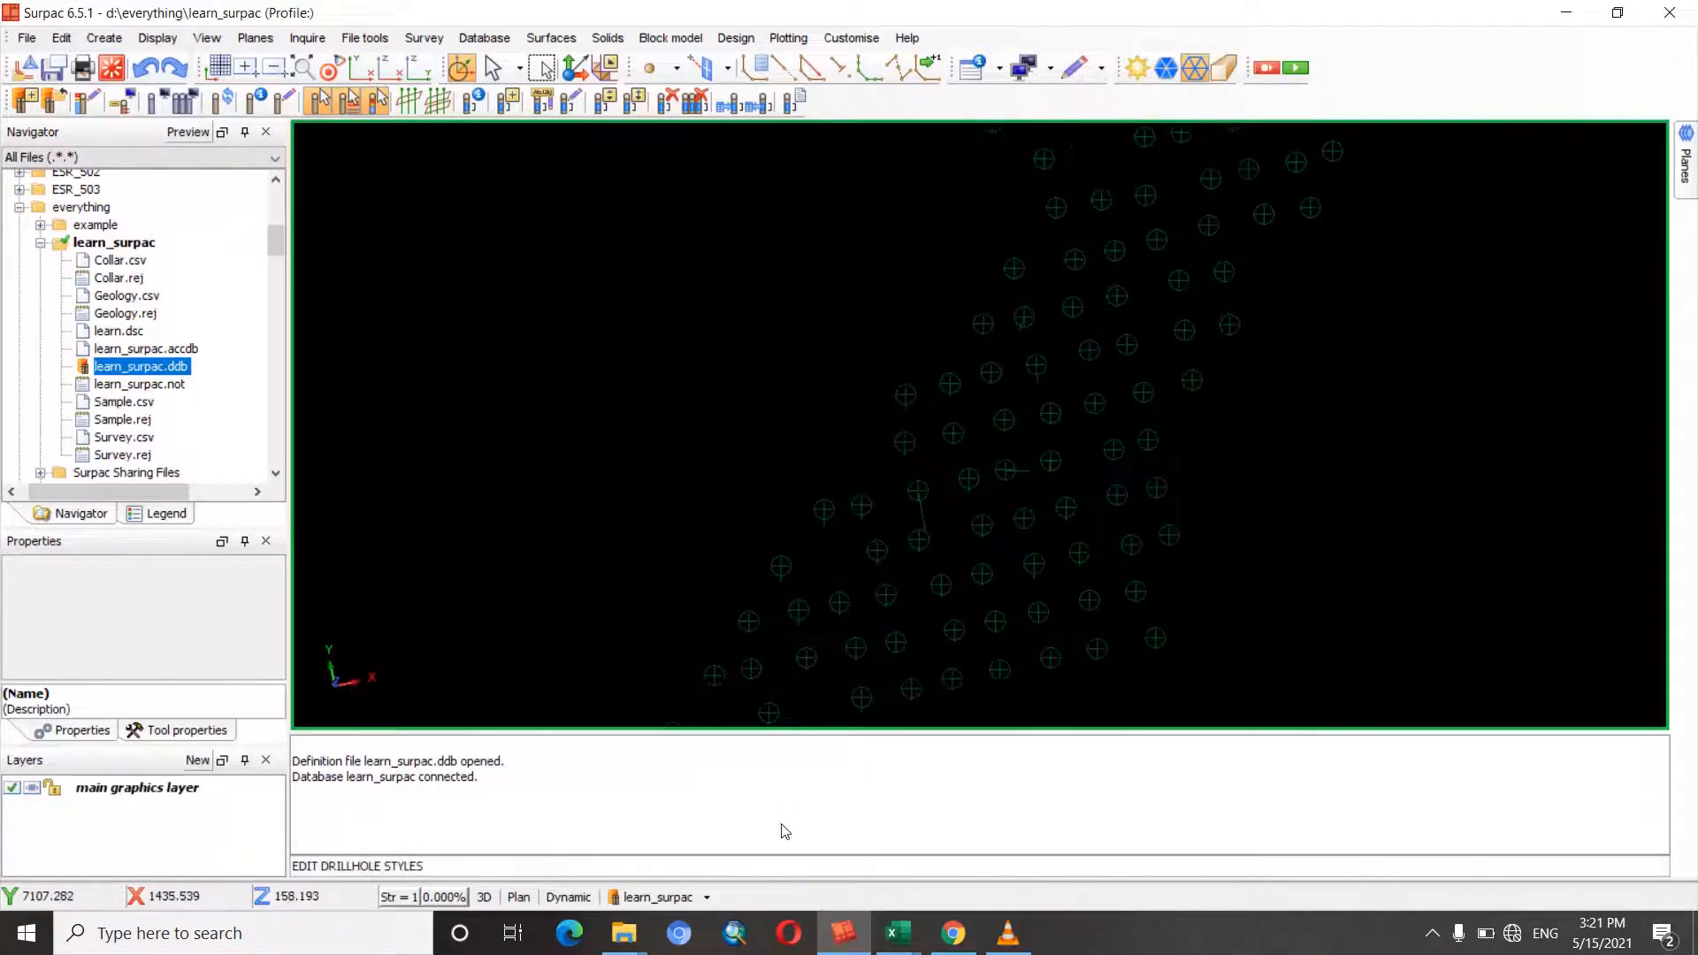
{"action": "left_click", "coordinate": [687, 897]}
{"action": "left_click", "coordinate": [695, 792]}
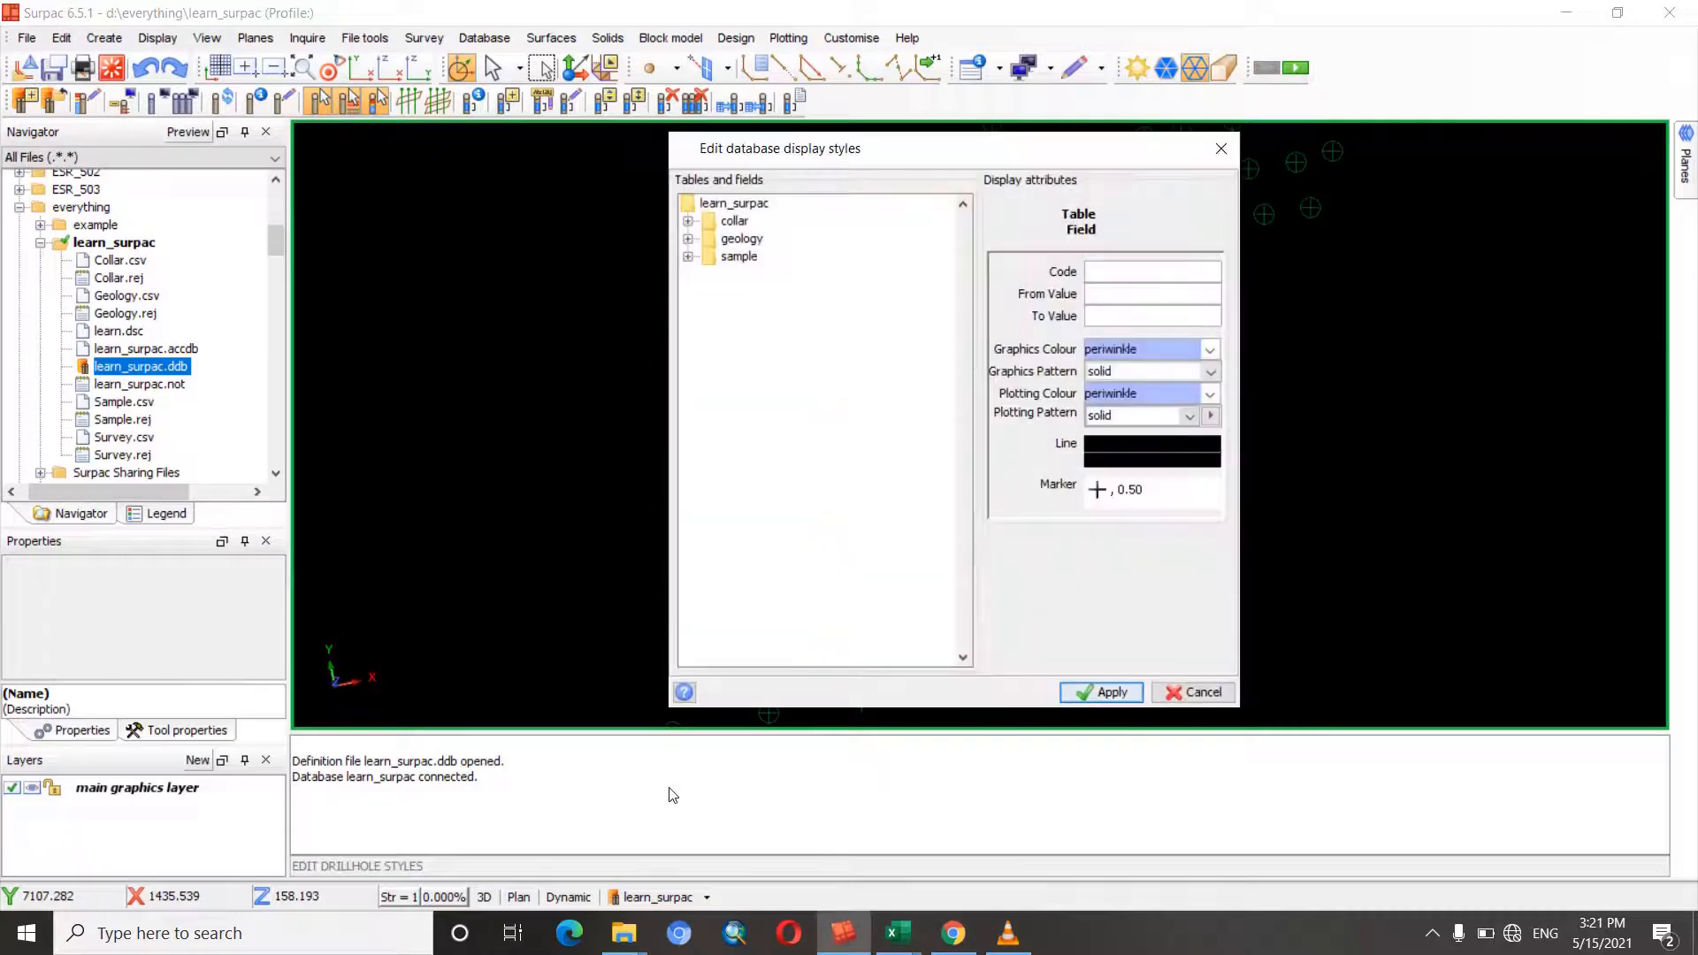
{"action": "left_click", "coordinate": [1221, 149]}
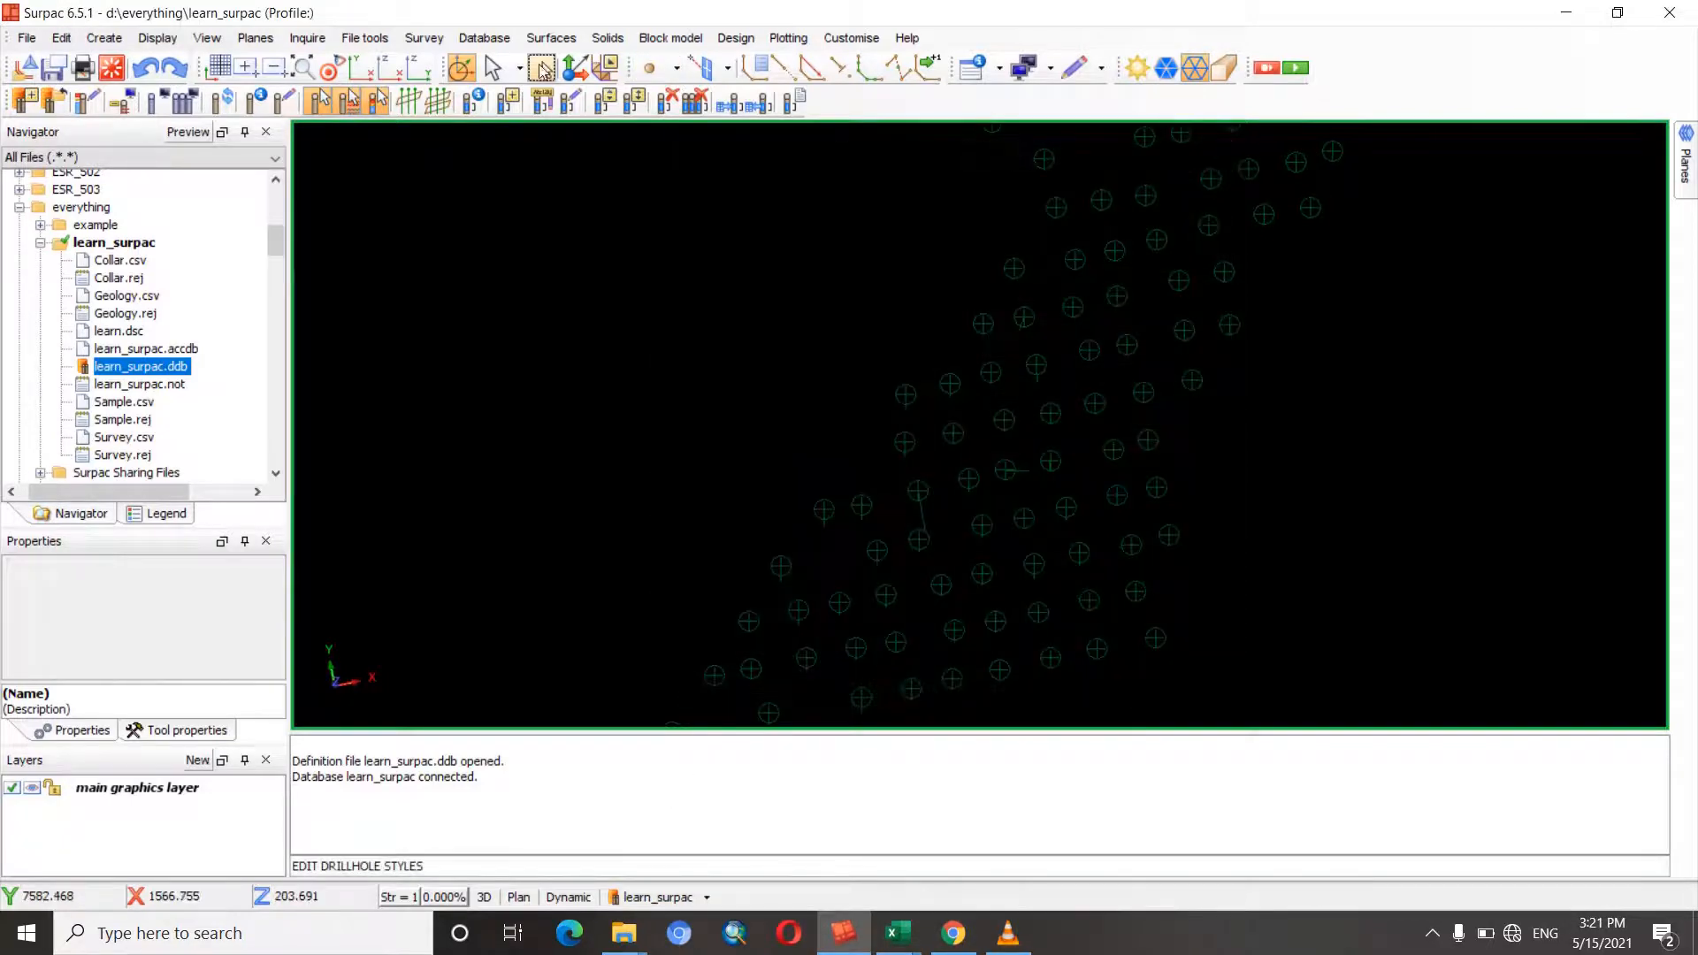
- Open the drillhole display styles editor for the learn_surpac database
{"action": "left_click", "coordinate": [484, 37]}
{"action": "mouse_move", "coordinate": [518, 100]}
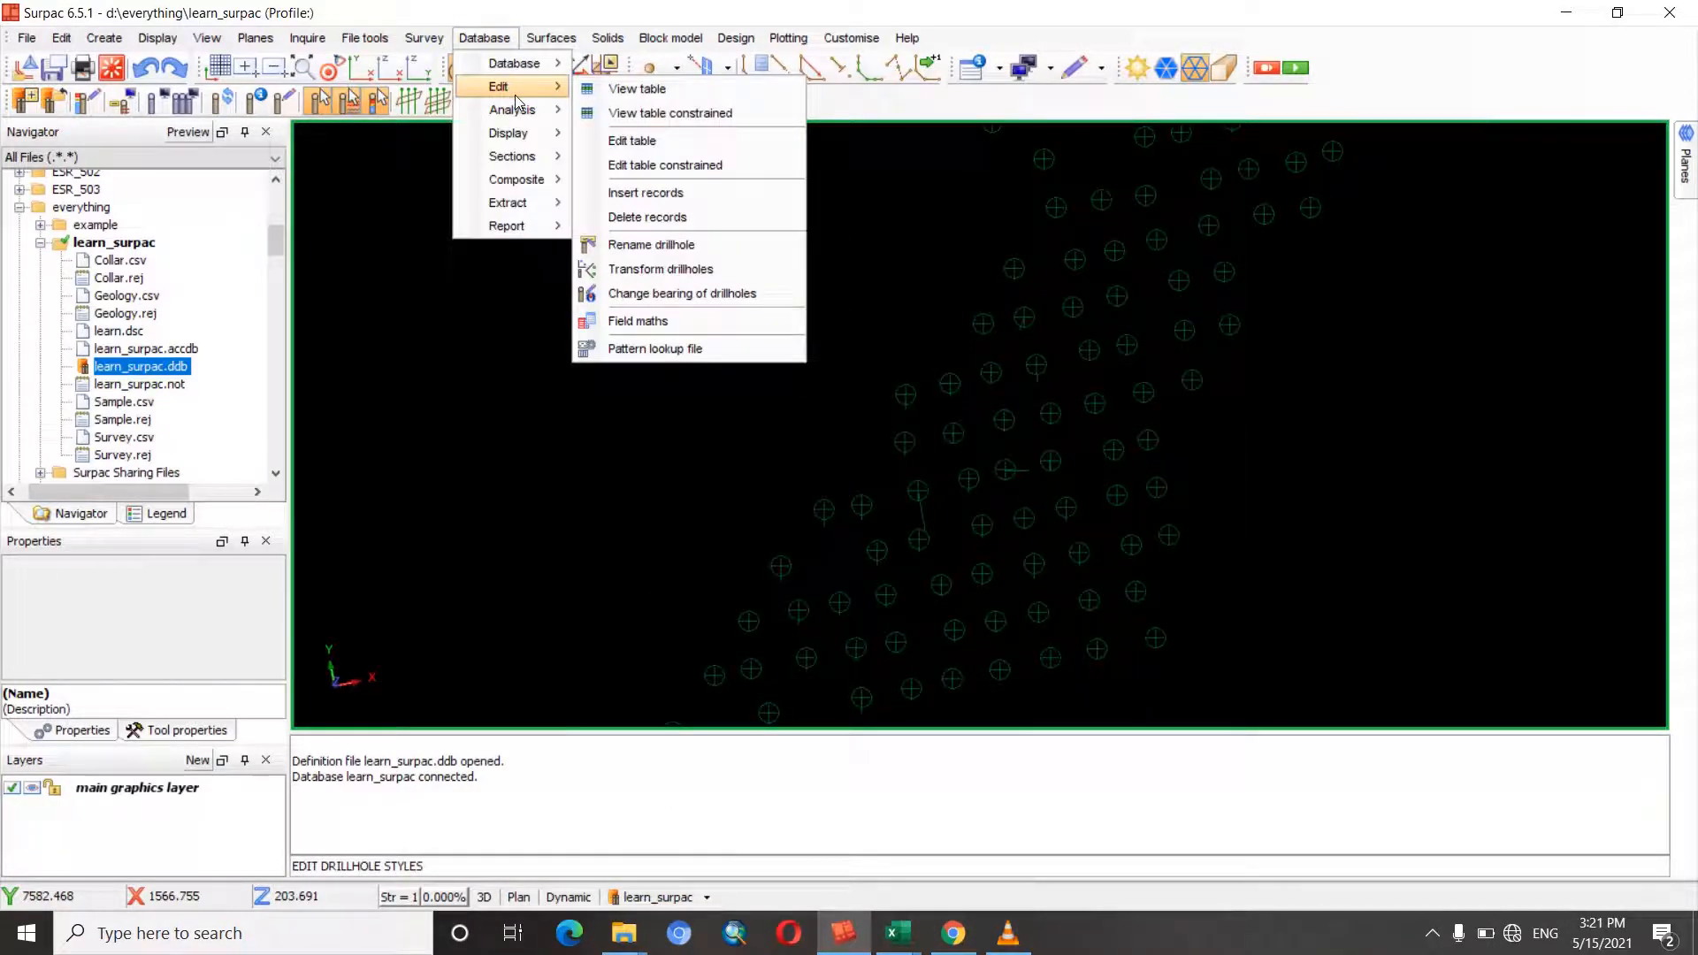
{"action": "mouse_move", "coordinate": [532, 131]}
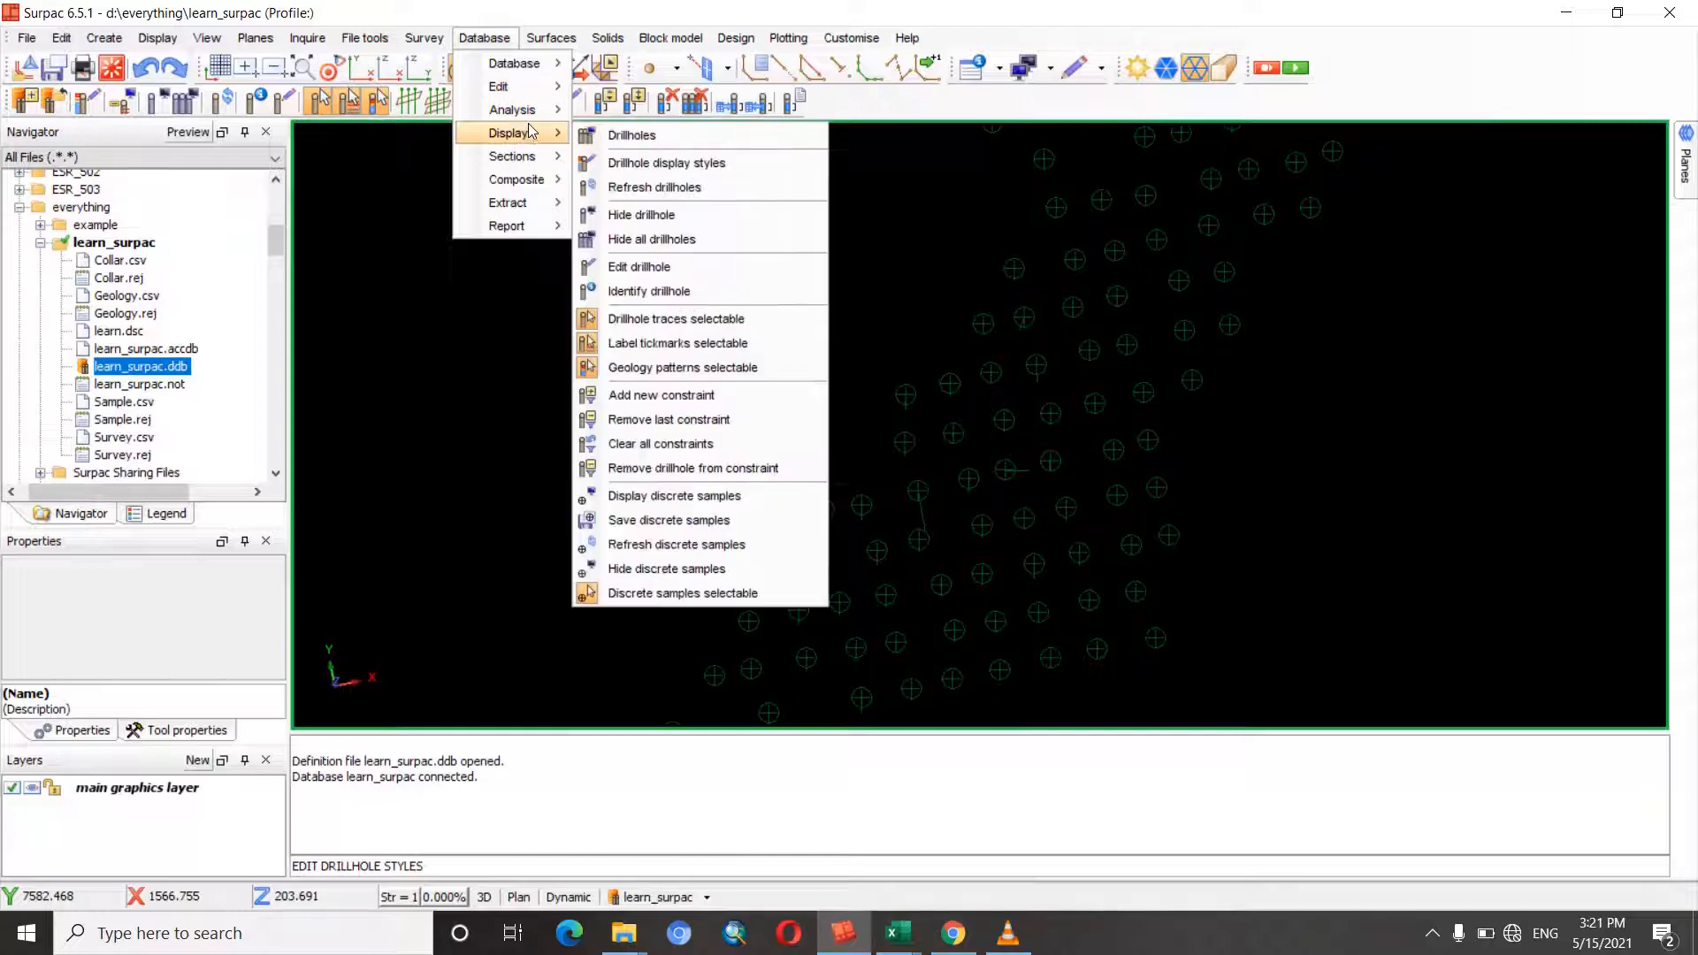
{"action": "left_click", "coordinate": [641, 164]}
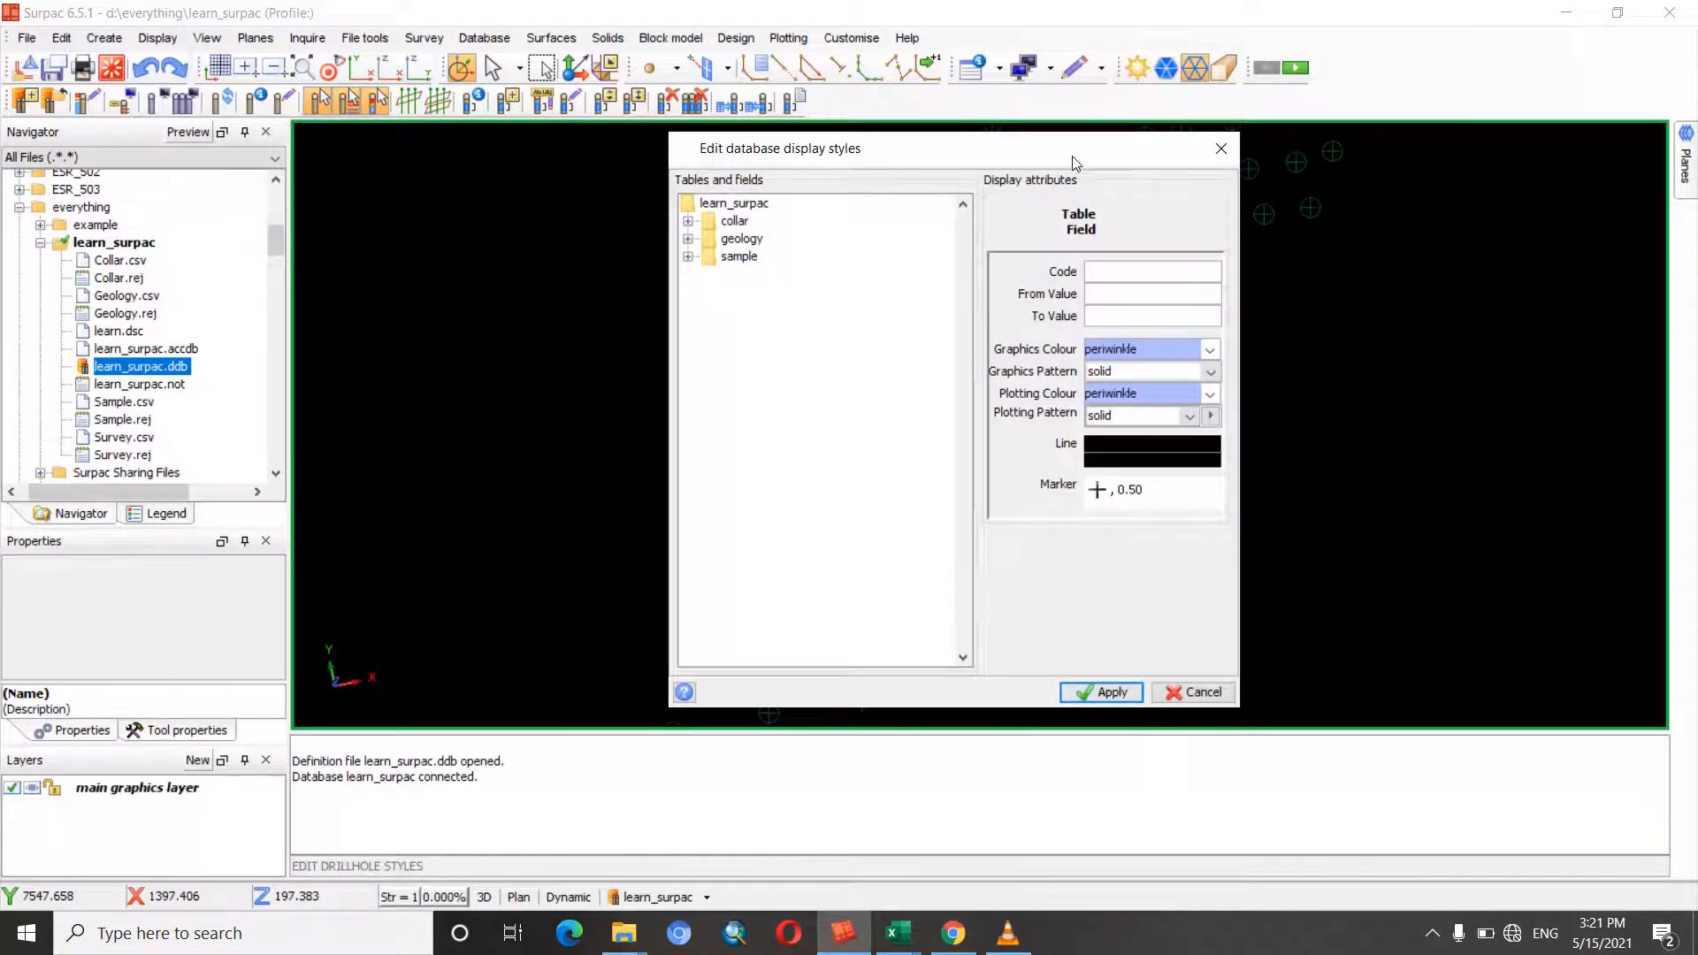
{"action": "left_click_drag", "start_coordinate": [1051, 162], "coordinate": [943, 144]}
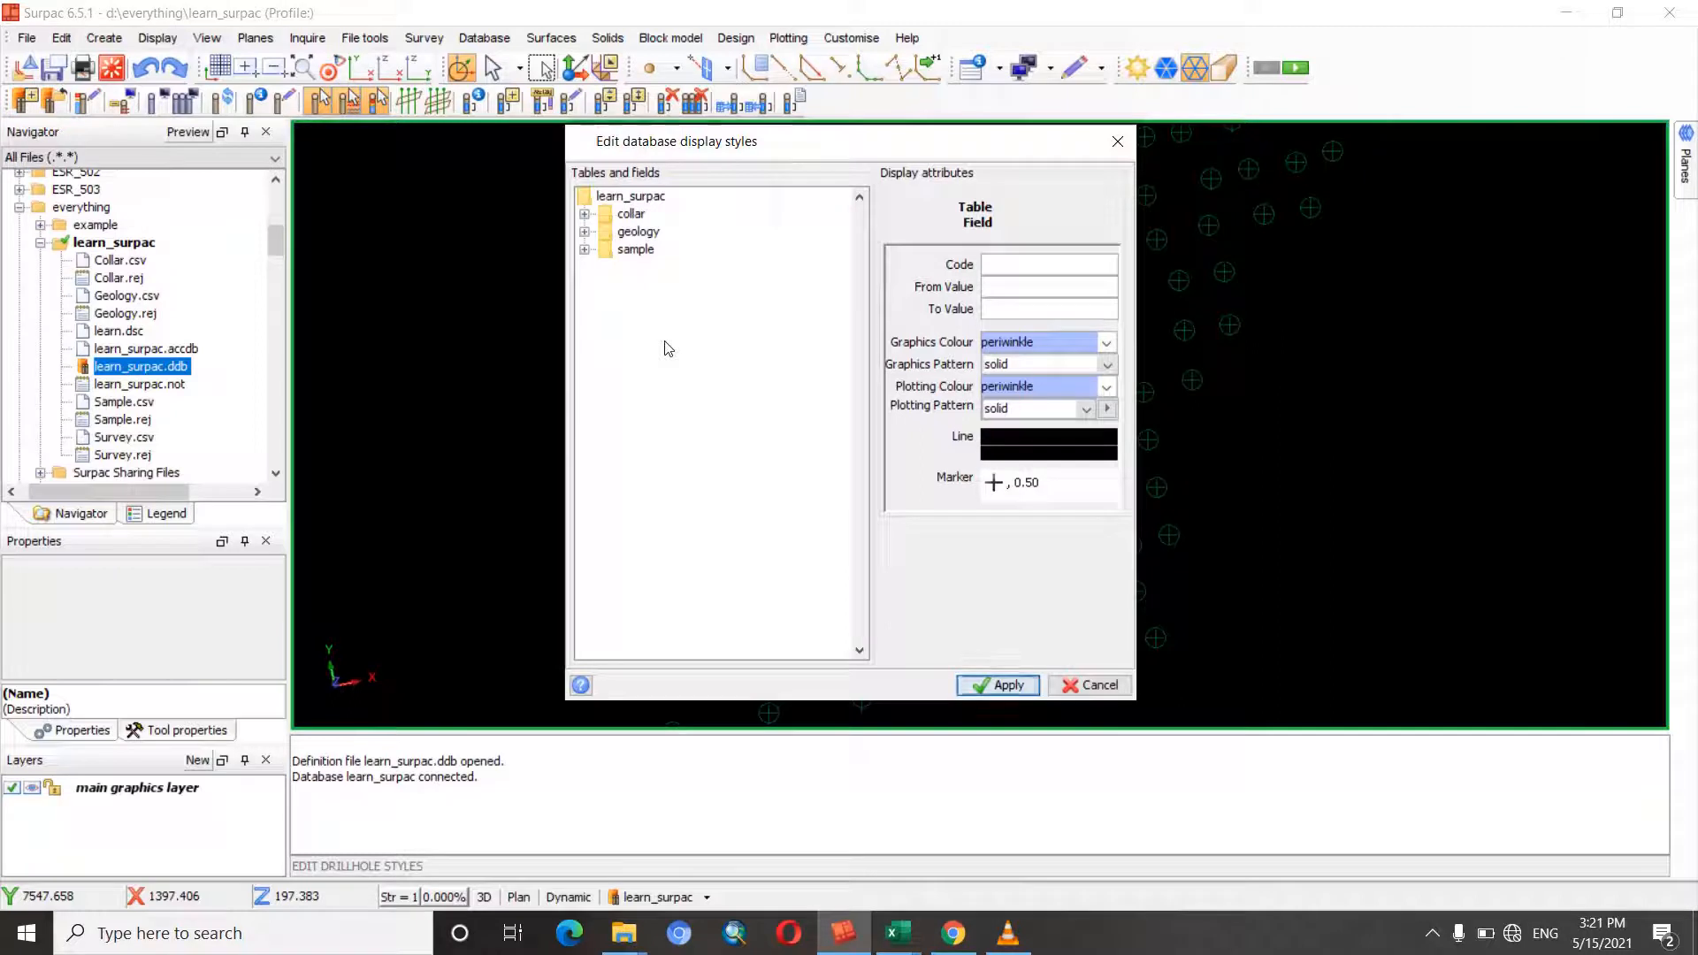
- Get the field codes for the rock field of the geology table and expand the field to list them
{"action": "left_click", "coordinate": [585, 233]}
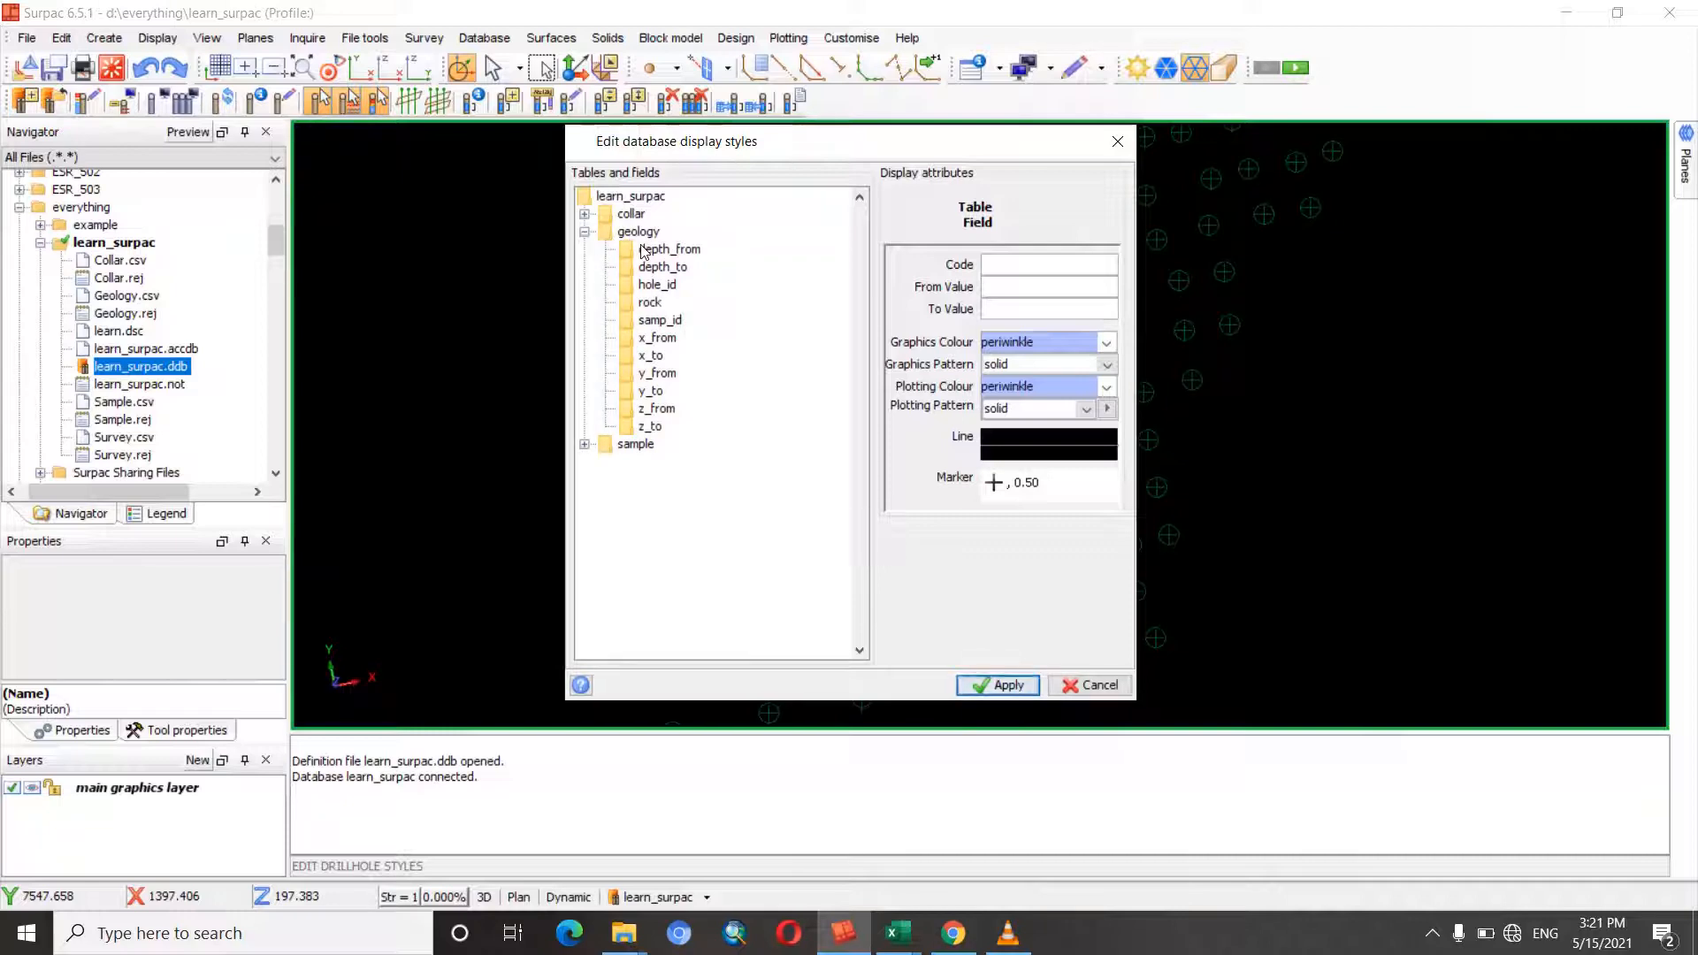
{"action": "left_click", "coordinate": [650, 304]}
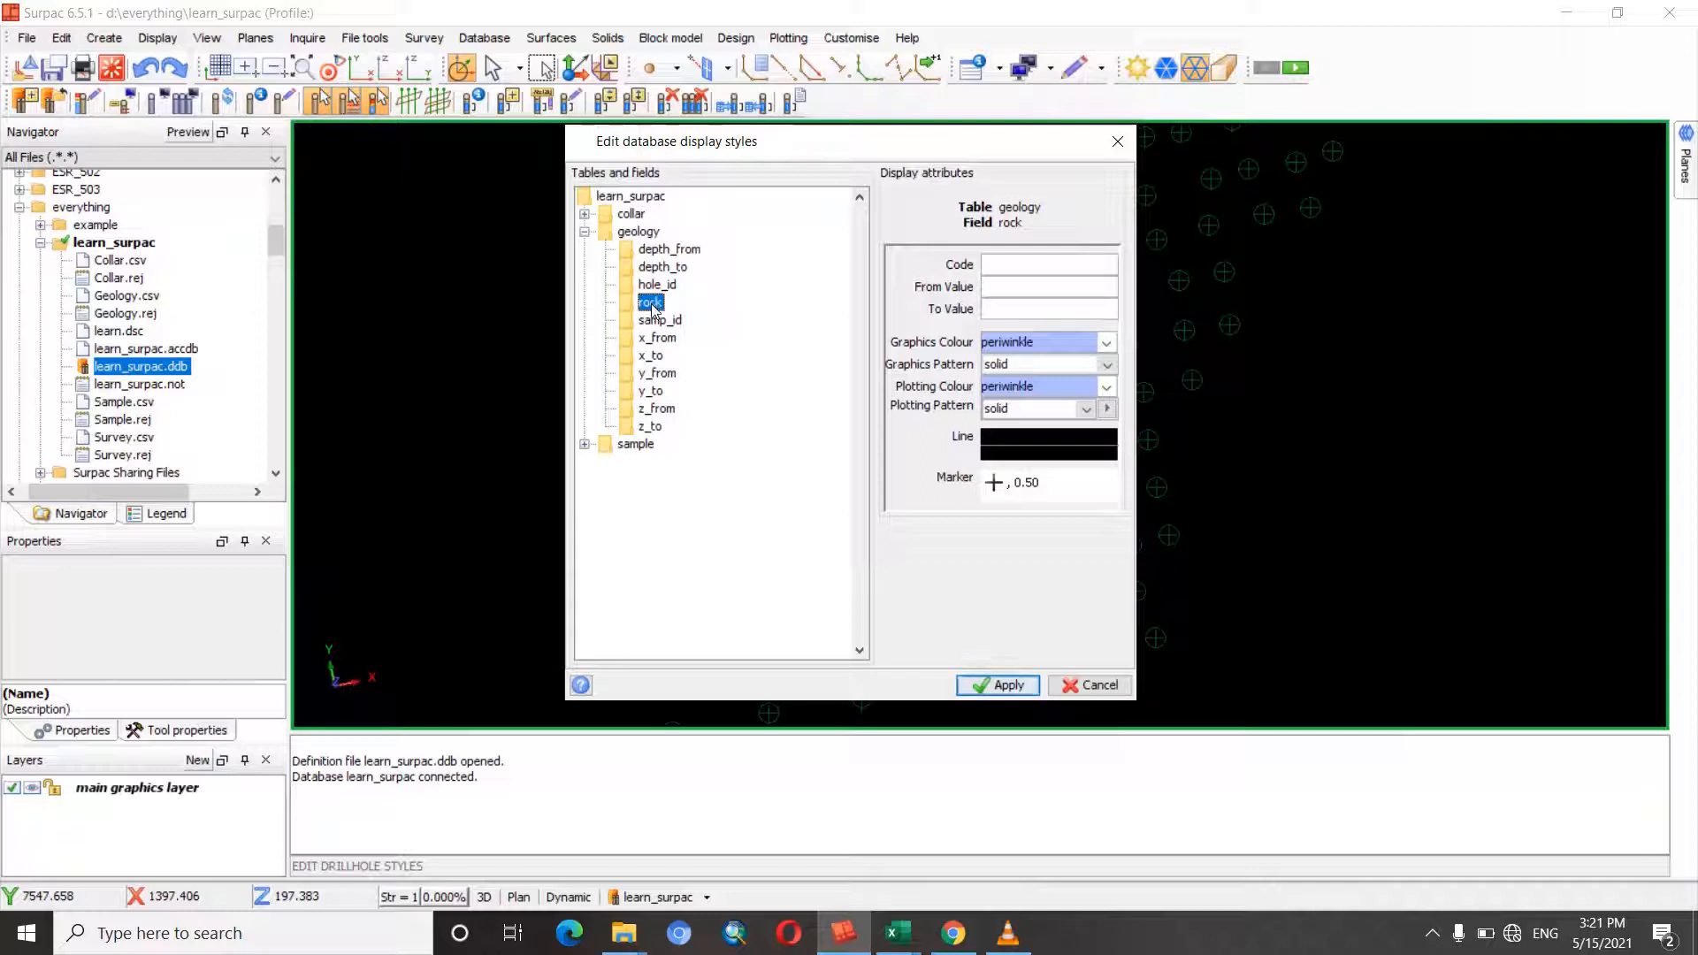
{"action": "right_click", "coordinate": [655, 309]}
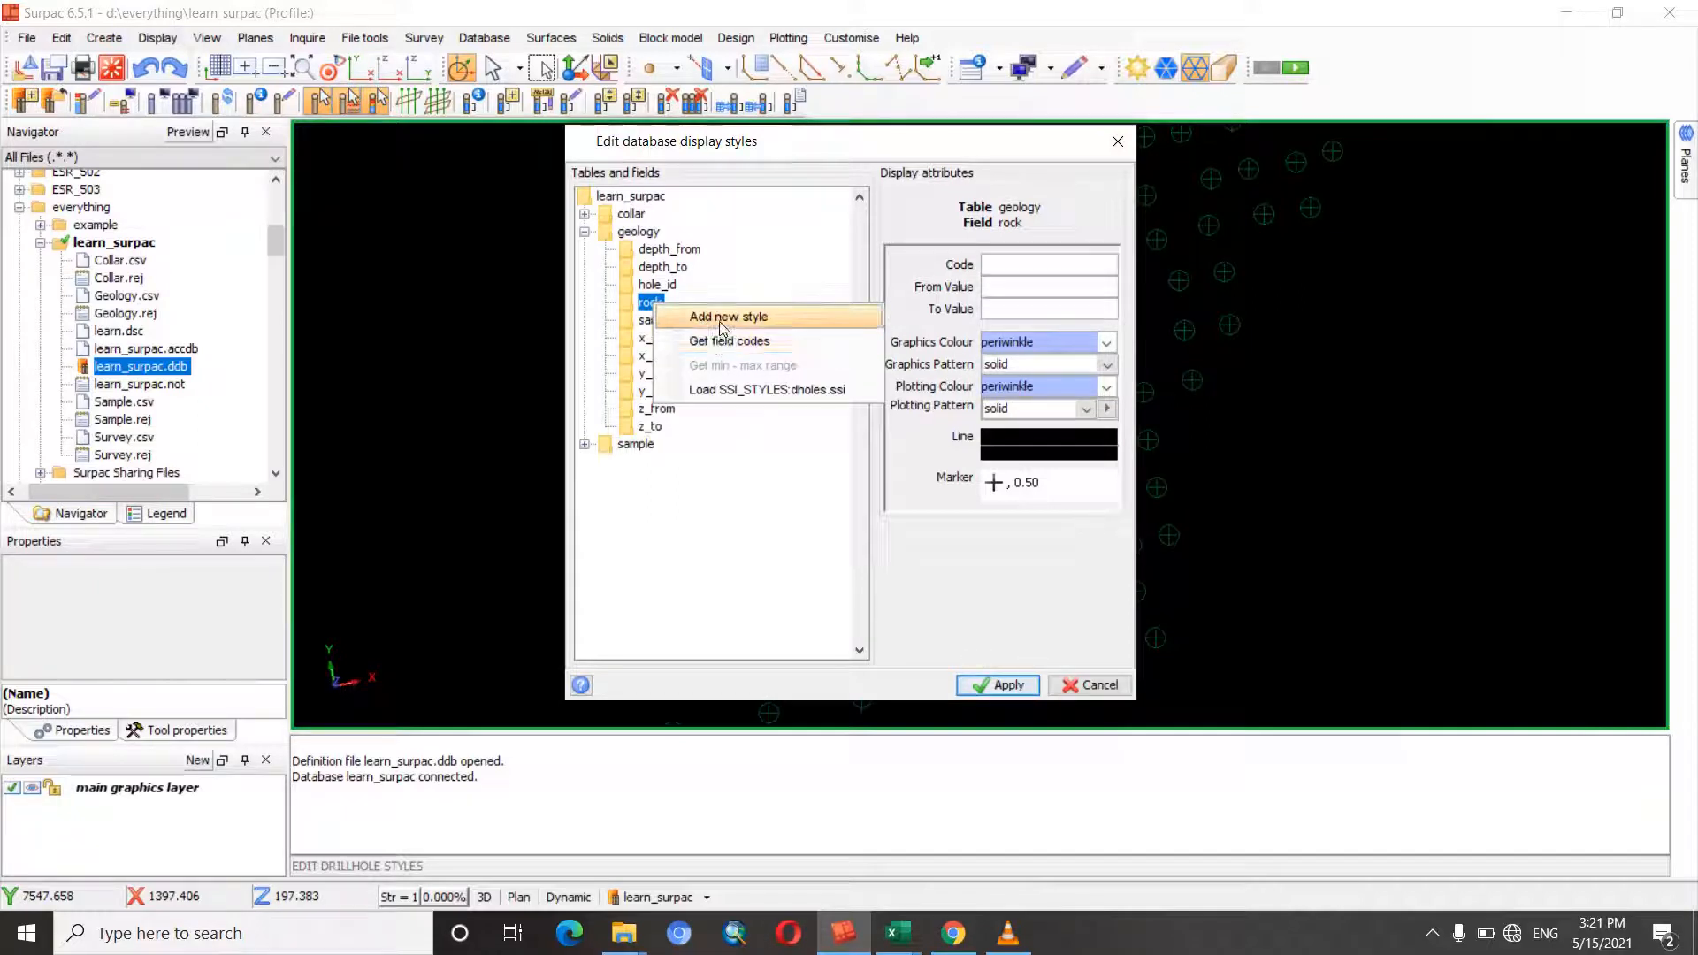
{"action": "left_click", "coordinate": [724, 348]}
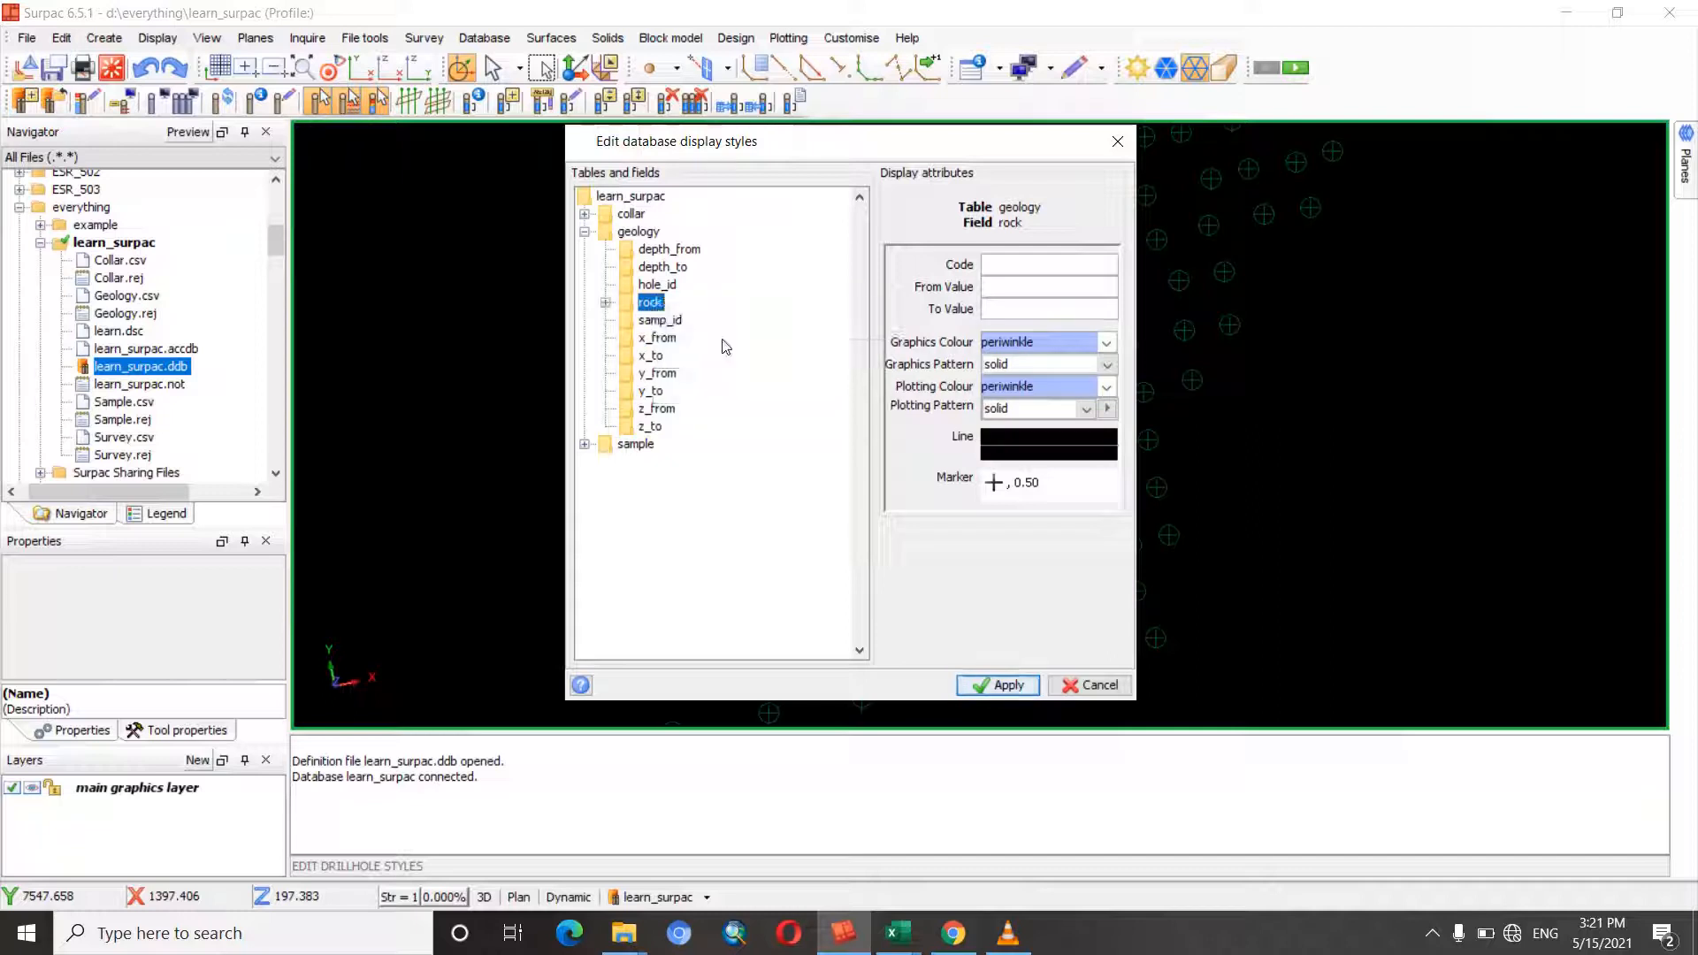
{"action": "left_click", "coordinate": [605, 304]}
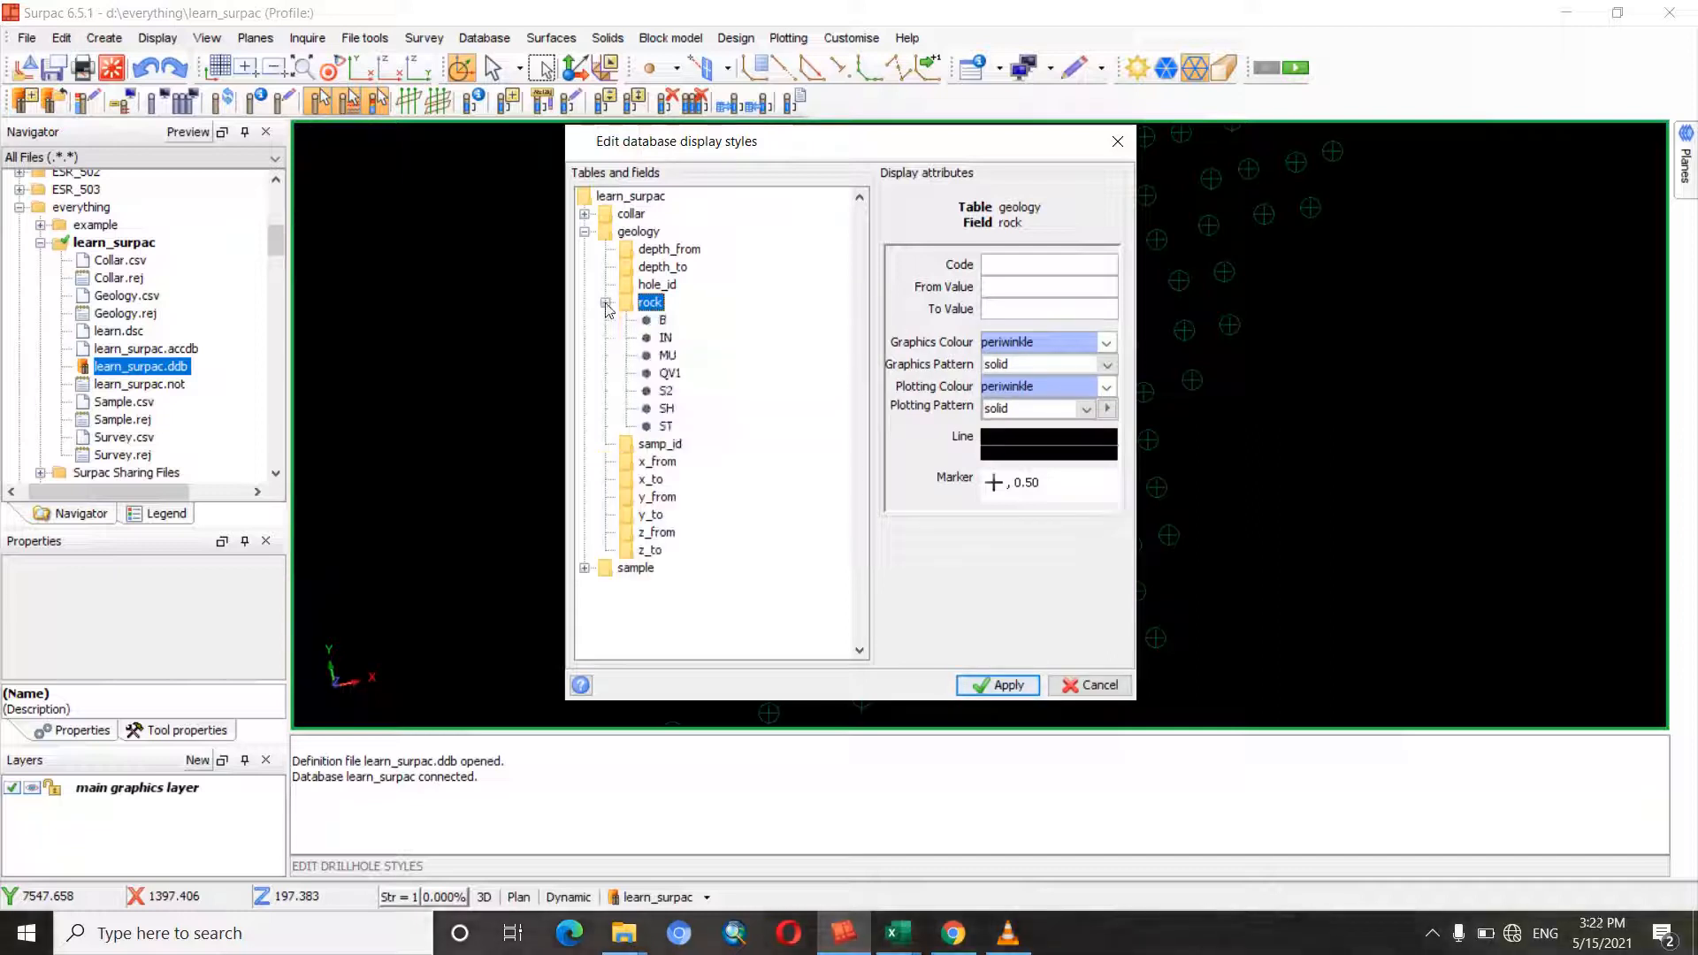
- Review the current display attributes of the individual rock codes, from B through ST
{"action": "left_click", "coordinate": [662, 323]}
{"action": "left_click", "coordinate": [666, 340]}
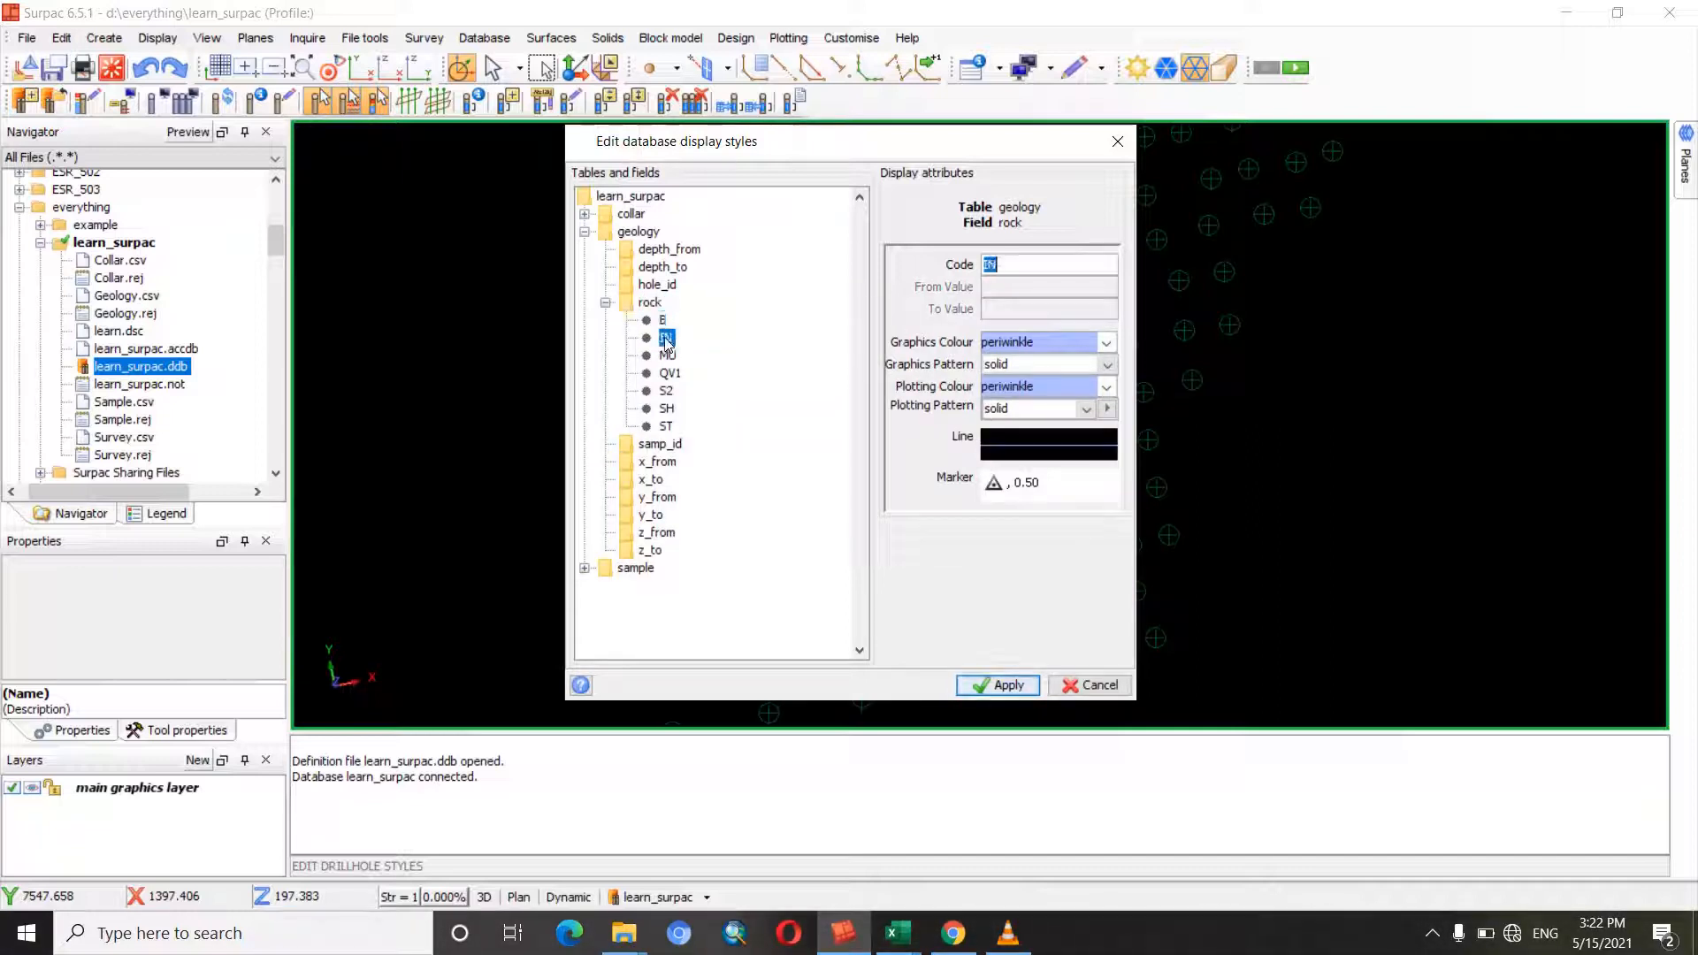
{"action": "left_click", "coordinate": [669, 358]}
{"action": "left_click", "coordinate": [669, 374]}
{"action": "left_click", "coordinate": [668, 392]}
{"action": "left_click", "coordinate": [671, 409]}
{"action": "left_click", "coordinate": [669, 376]}
{"action": "left_click", "coordinate": [669, 357]}
{"action": "left_click", "coordinate": [667, 340]}
{"action": "left_click", "coordinate": [666, 325]}
{"action": "left_click", "coordinate": [667, 340]}
{"action": "left_click", "coordinate": [669, 357]}
{"action": "left_click", "coordinate": [669, 374]}
{"action": "key", "text": "Down"}
{"action": "key", "text": "Down"}
{"action": "key", "text": "Down"}
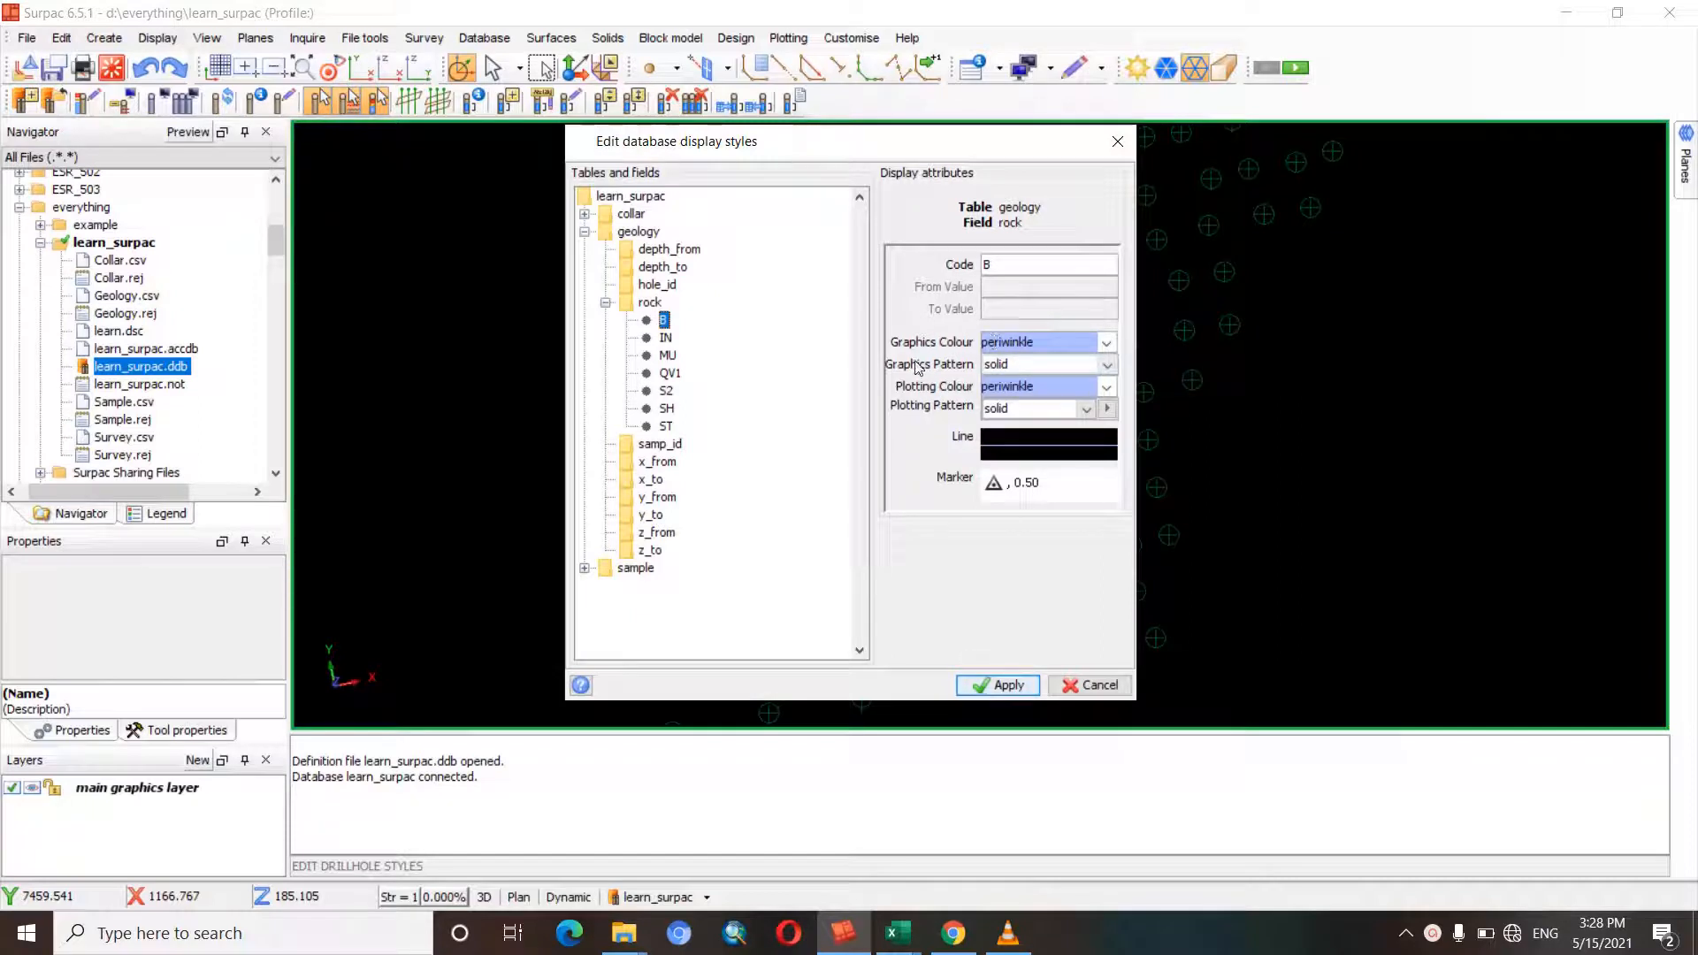
- Set the graphics colour of rock code B to blue and its graphics pattern to ##
{"action": "left_click", "coordinate": [1108, 344]}
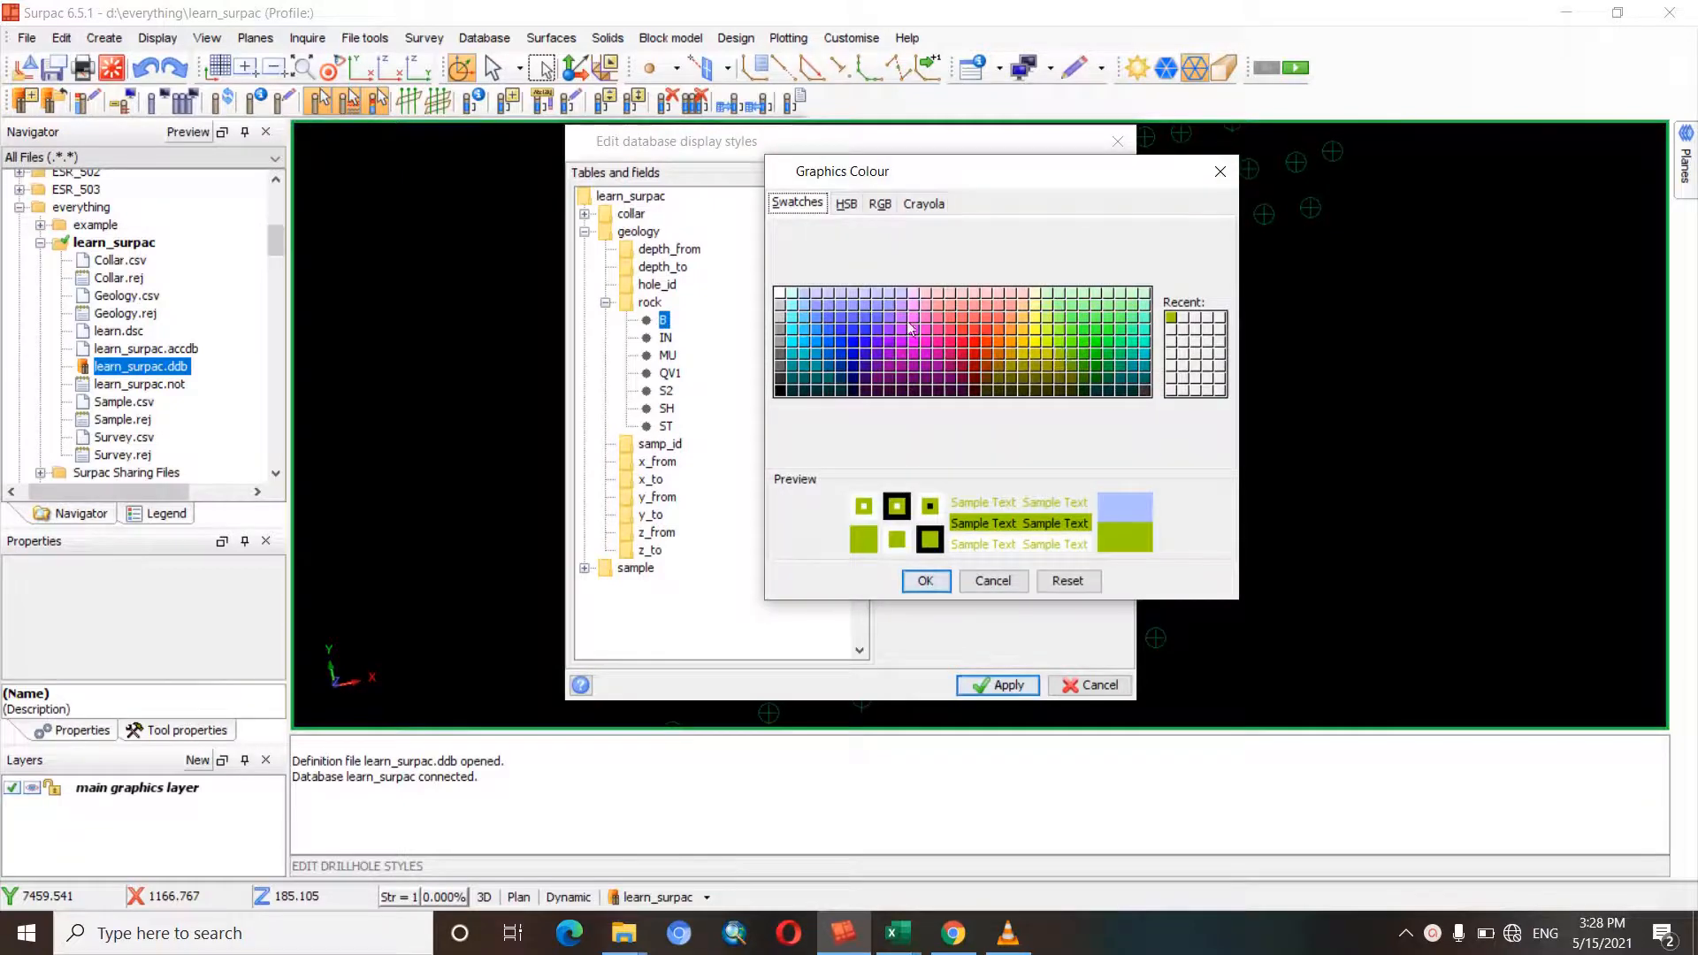
{"action": "left_click", "coordinate": [854, 347]}
{"action": "left_click", "coordinate": [926, 581]}
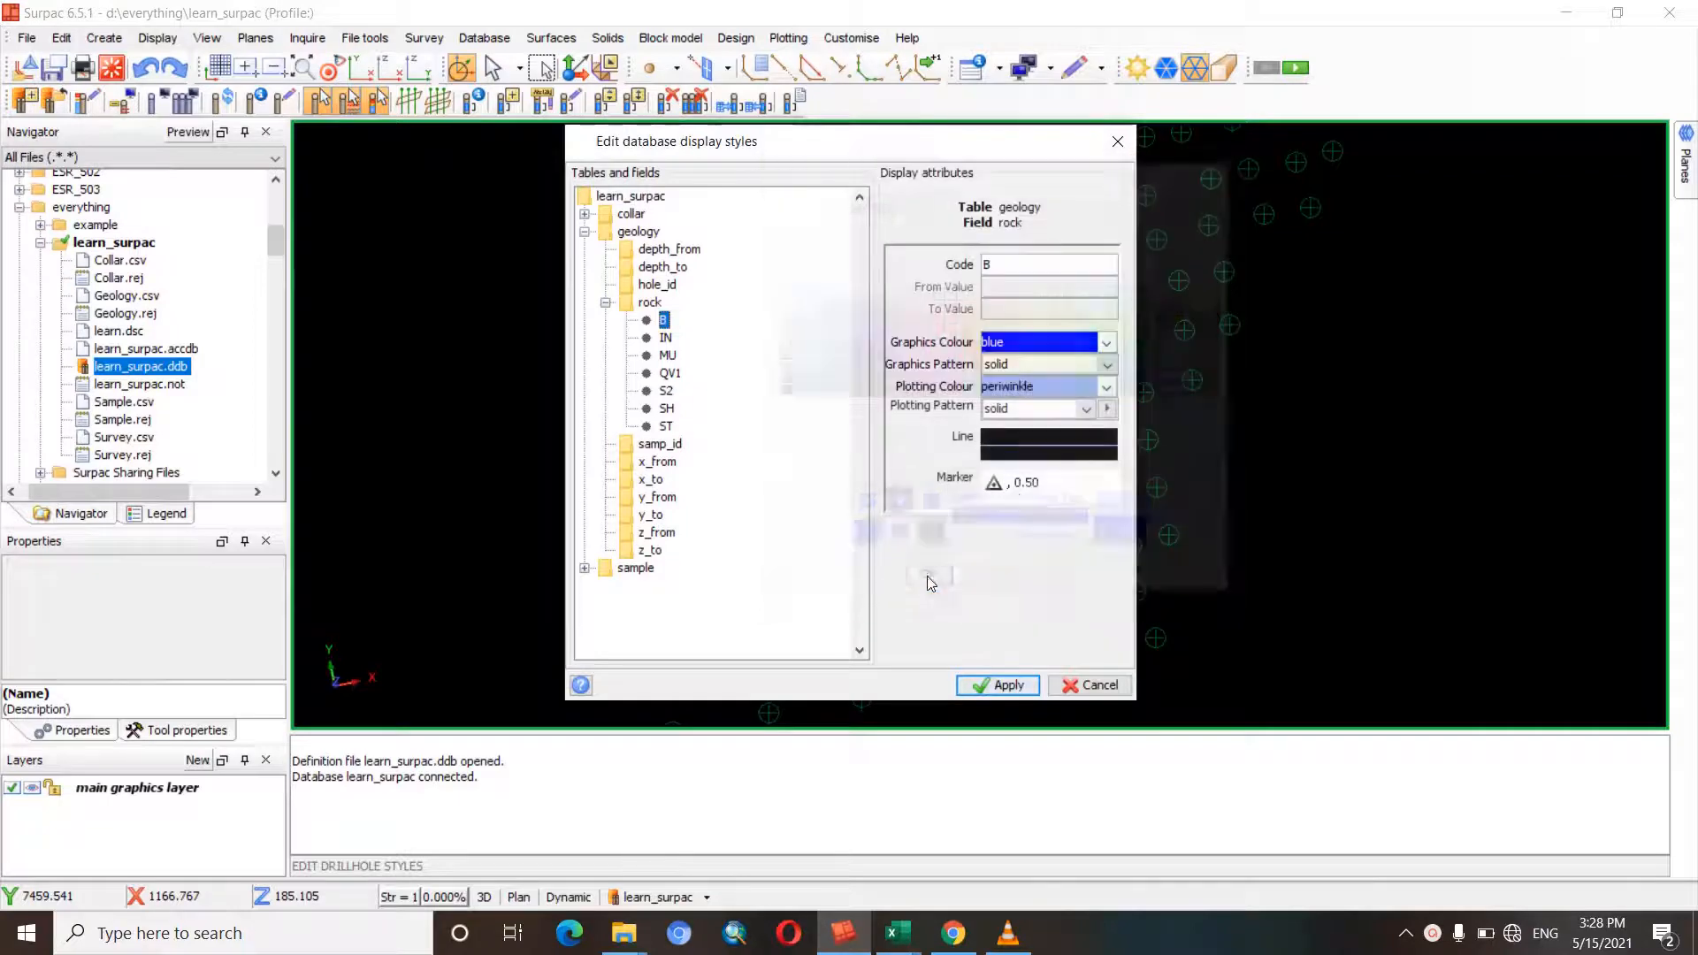
{"action": "left_click", "coordinate": [1109, 366]}
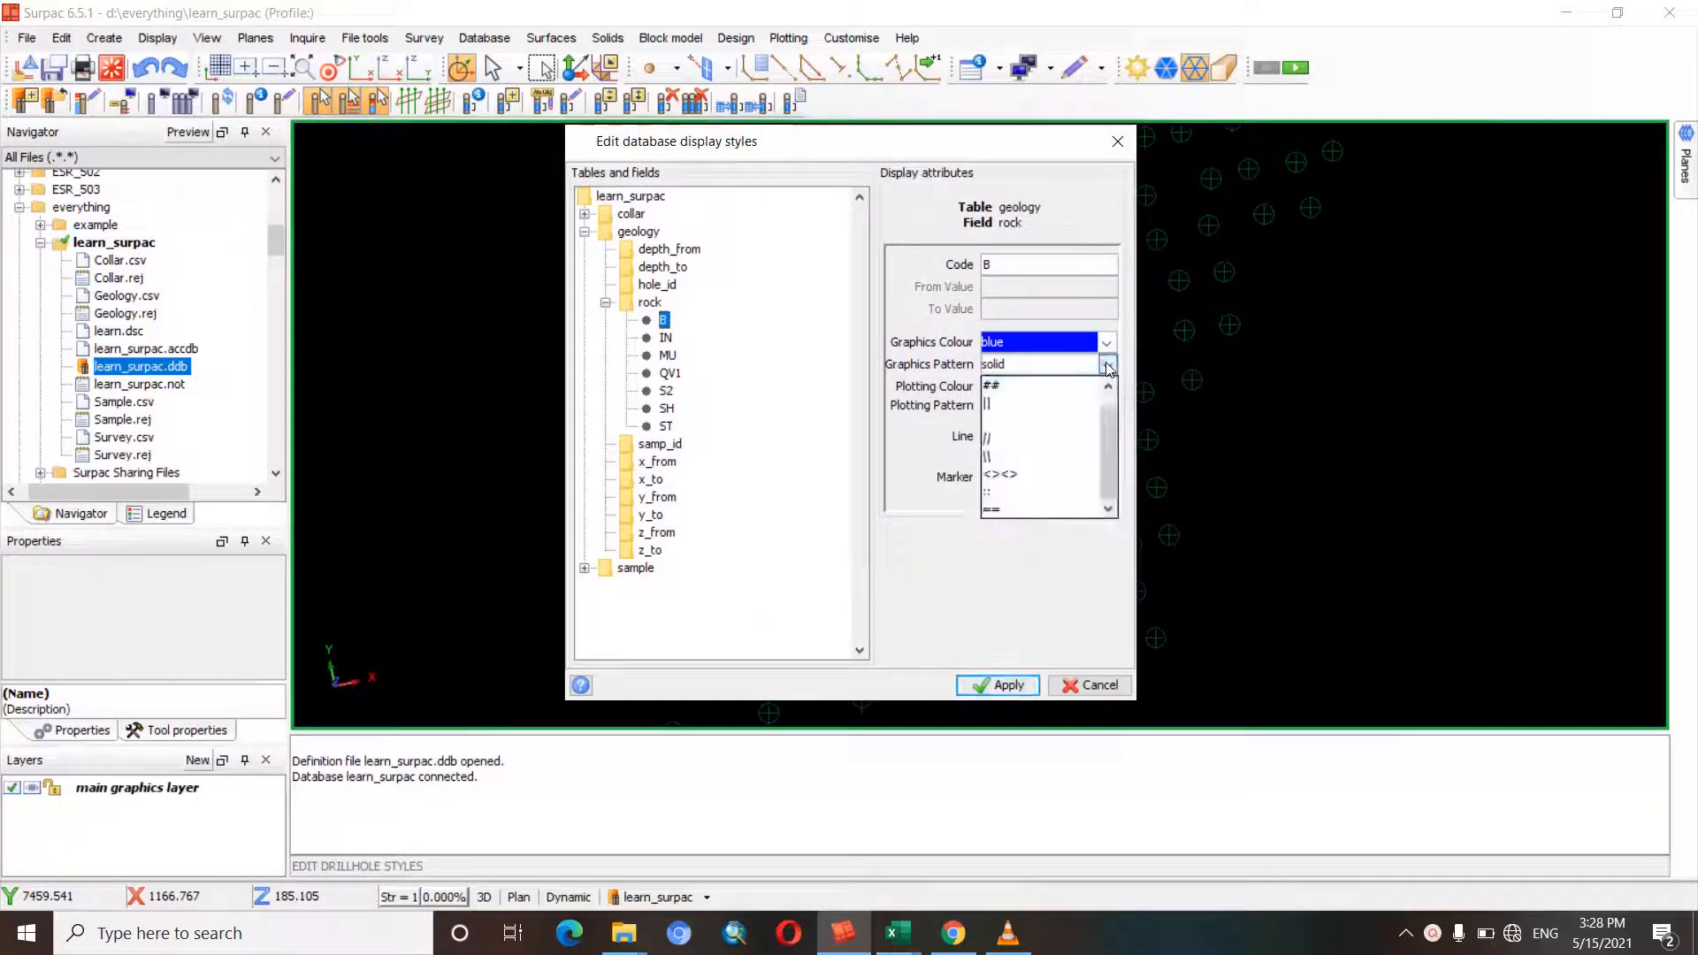
{"action": "left_click", "coordinate": [1020, 389]}
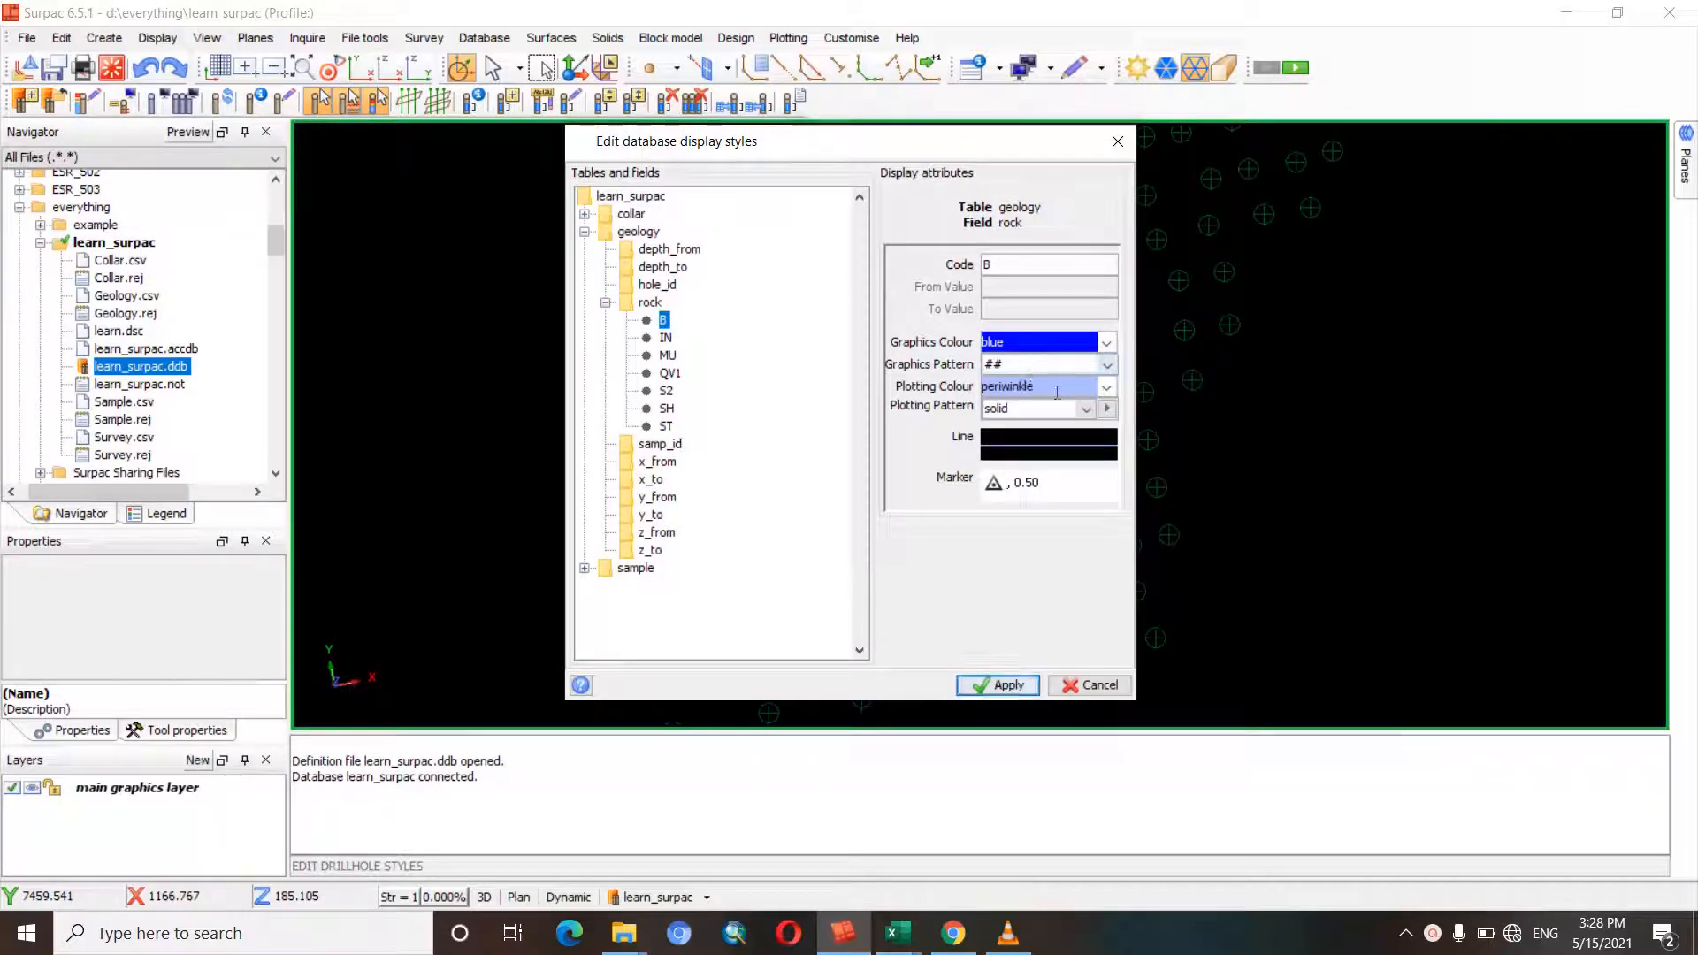
- Set the plotting colour of rock code B to blue and its plotting pattern to dolmit
{"action": "double_click", "coordinate": [1057, 392]}
{"action": "type", "text": "blue"}
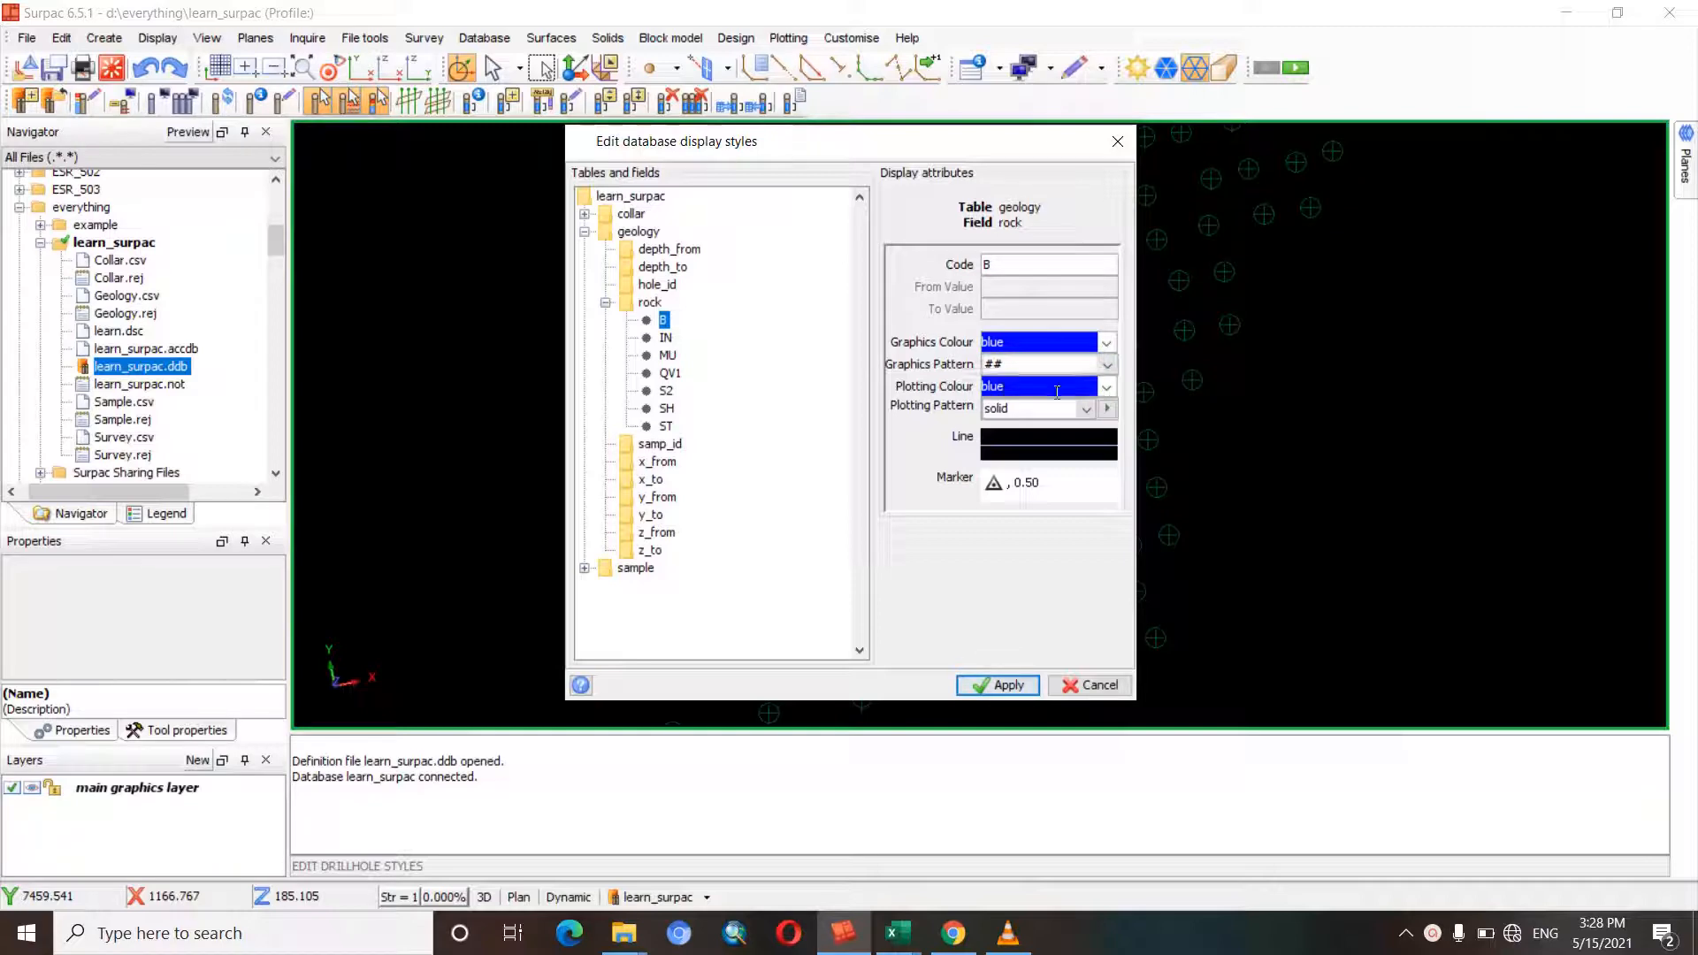
{"action": "left_click", "coordinate": [1086, 408]}
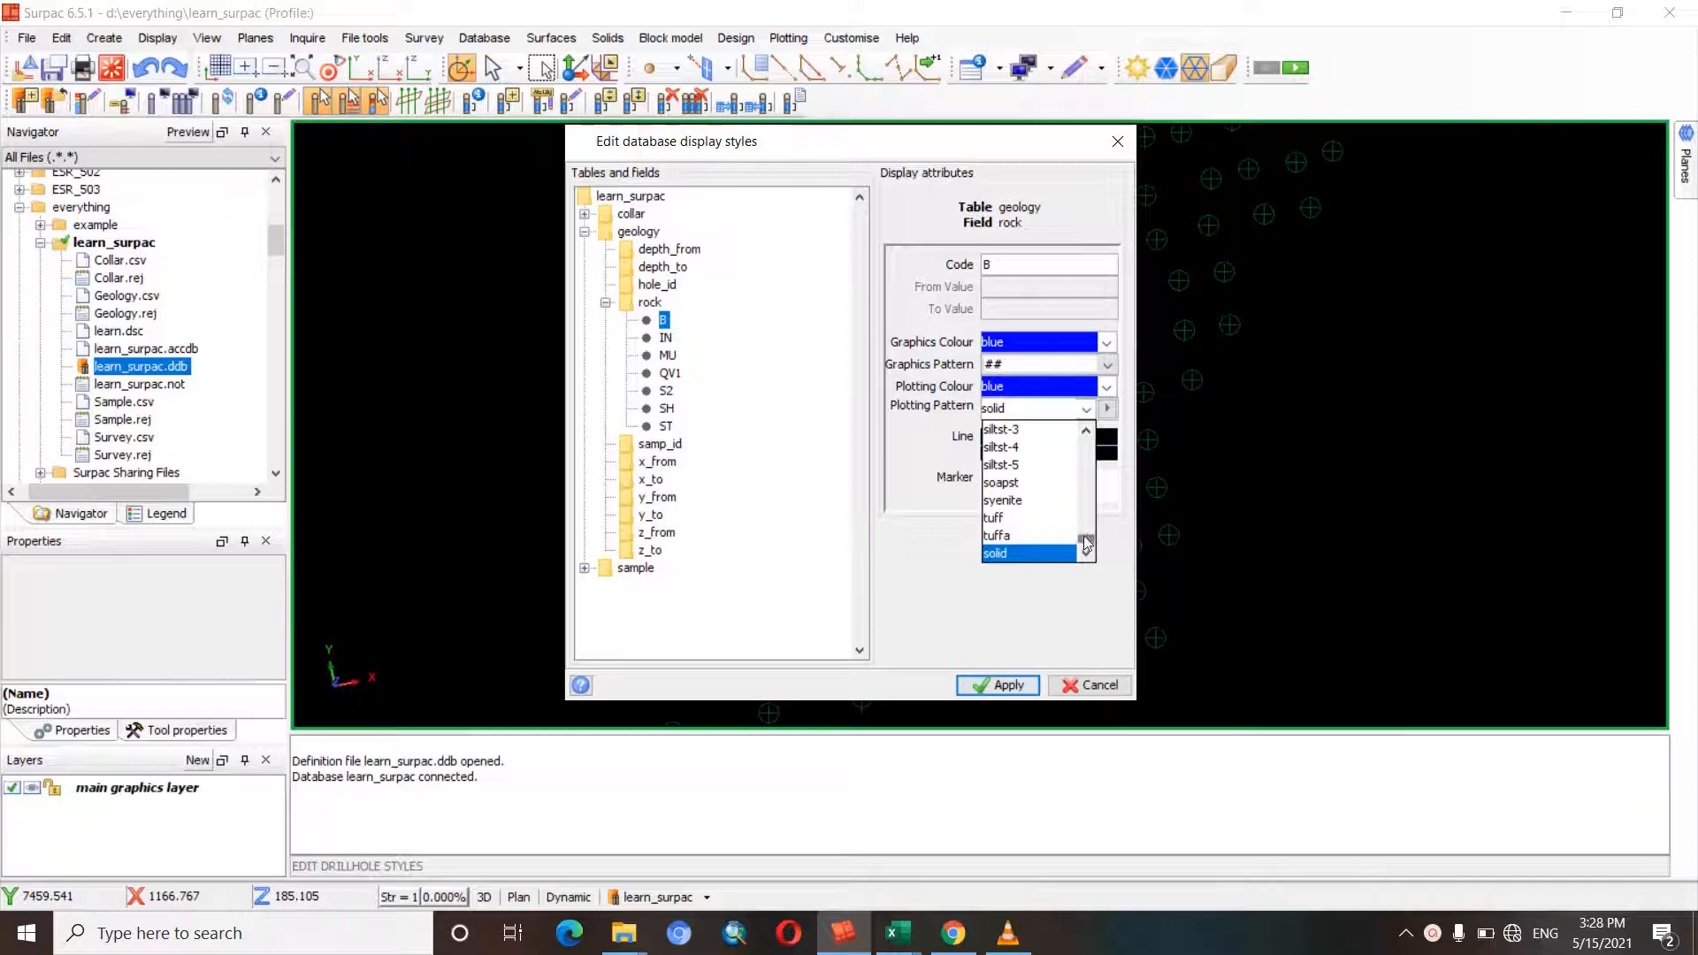
{"action": "left_click_drag", "start_coordinate": [1086, 537], "coordinate": [1088, 452]}
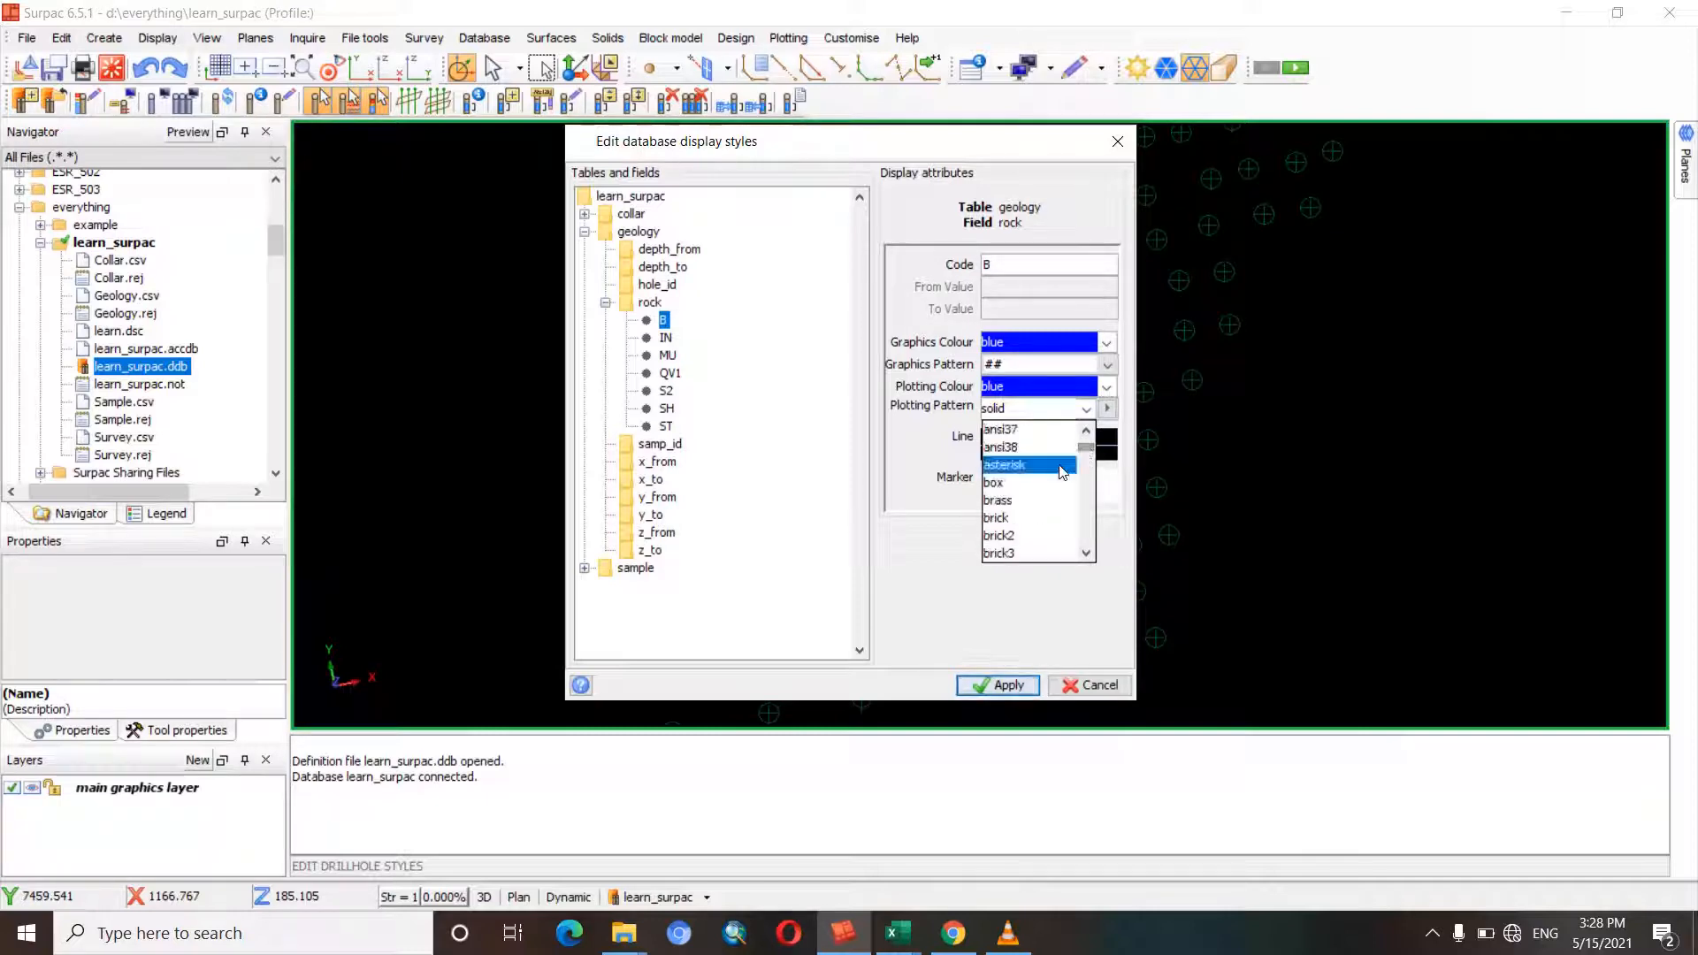
{"action": "scroll", "coordinate": [1045, 491], "scroll_direction": "down", "scroll_amount": 4}
{"action": "scroll", "coordinate": [1046, 495], "scroll_direction": "up", "scroll_amount": 1}
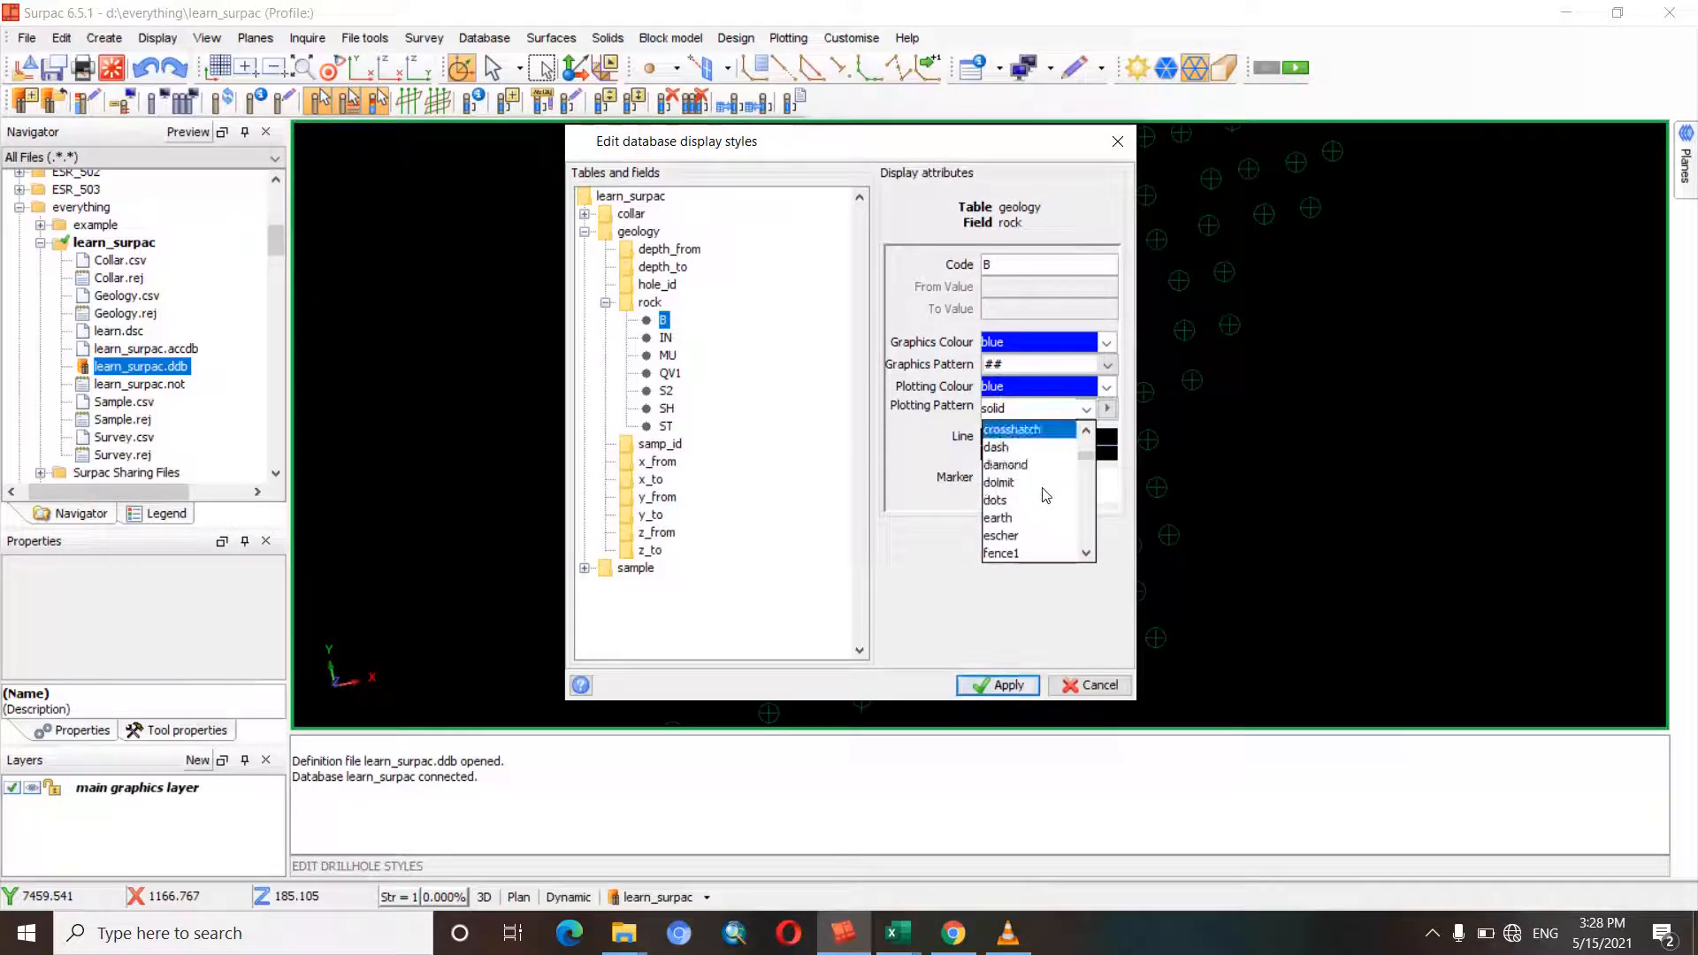
{"action": "left_click", "coordinate": [1017, 487]}
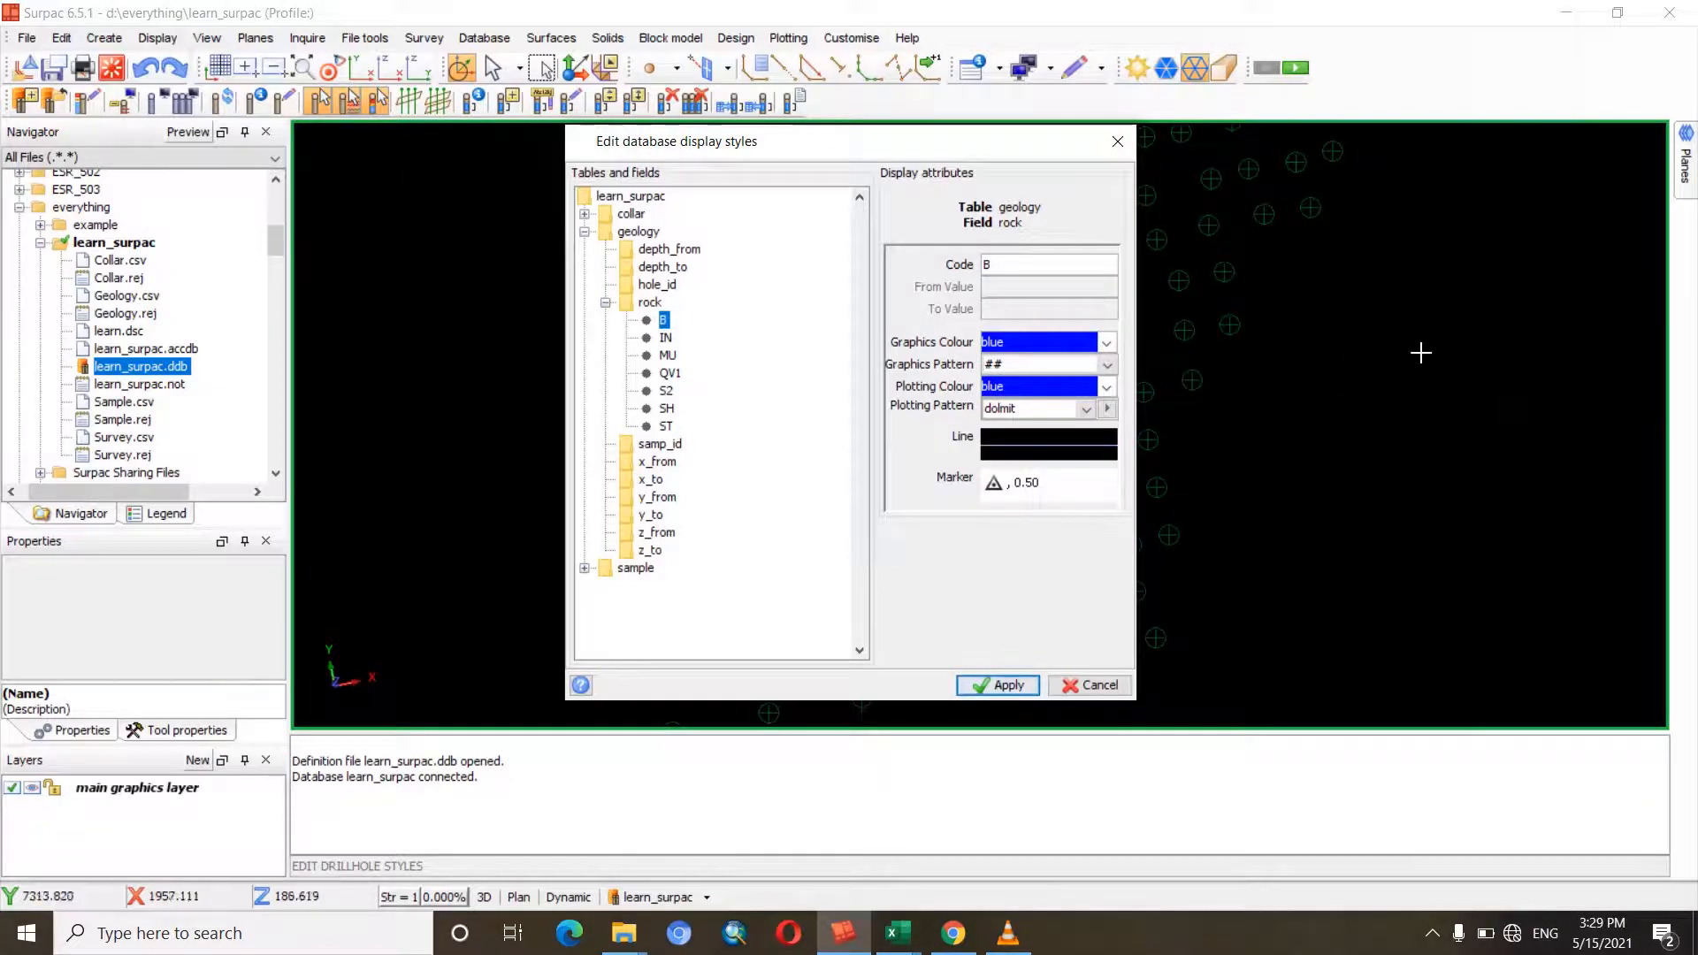
- Set the line thickness of rock code B to 3
{"action": "left_click_drag", "start_coordinate": [980, 149], "coordinate": [808, 123]}
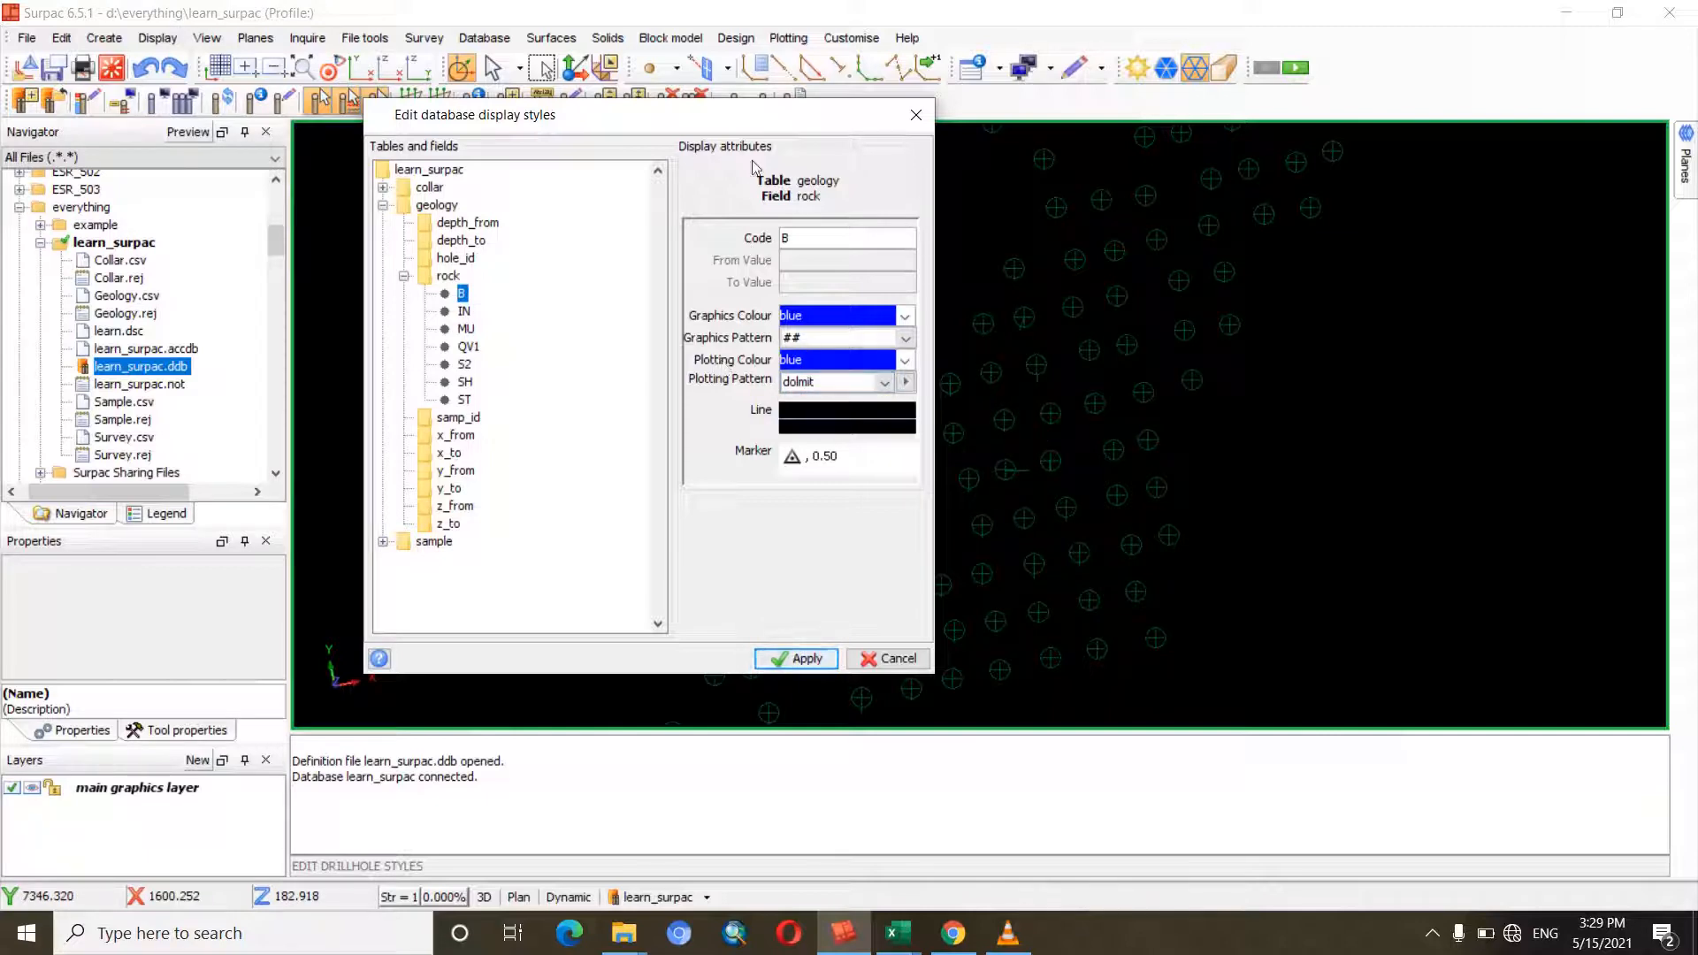
{"action": "left_click_drag", "start_coordinate": [741, 124], "coordinate": [950, 241]}
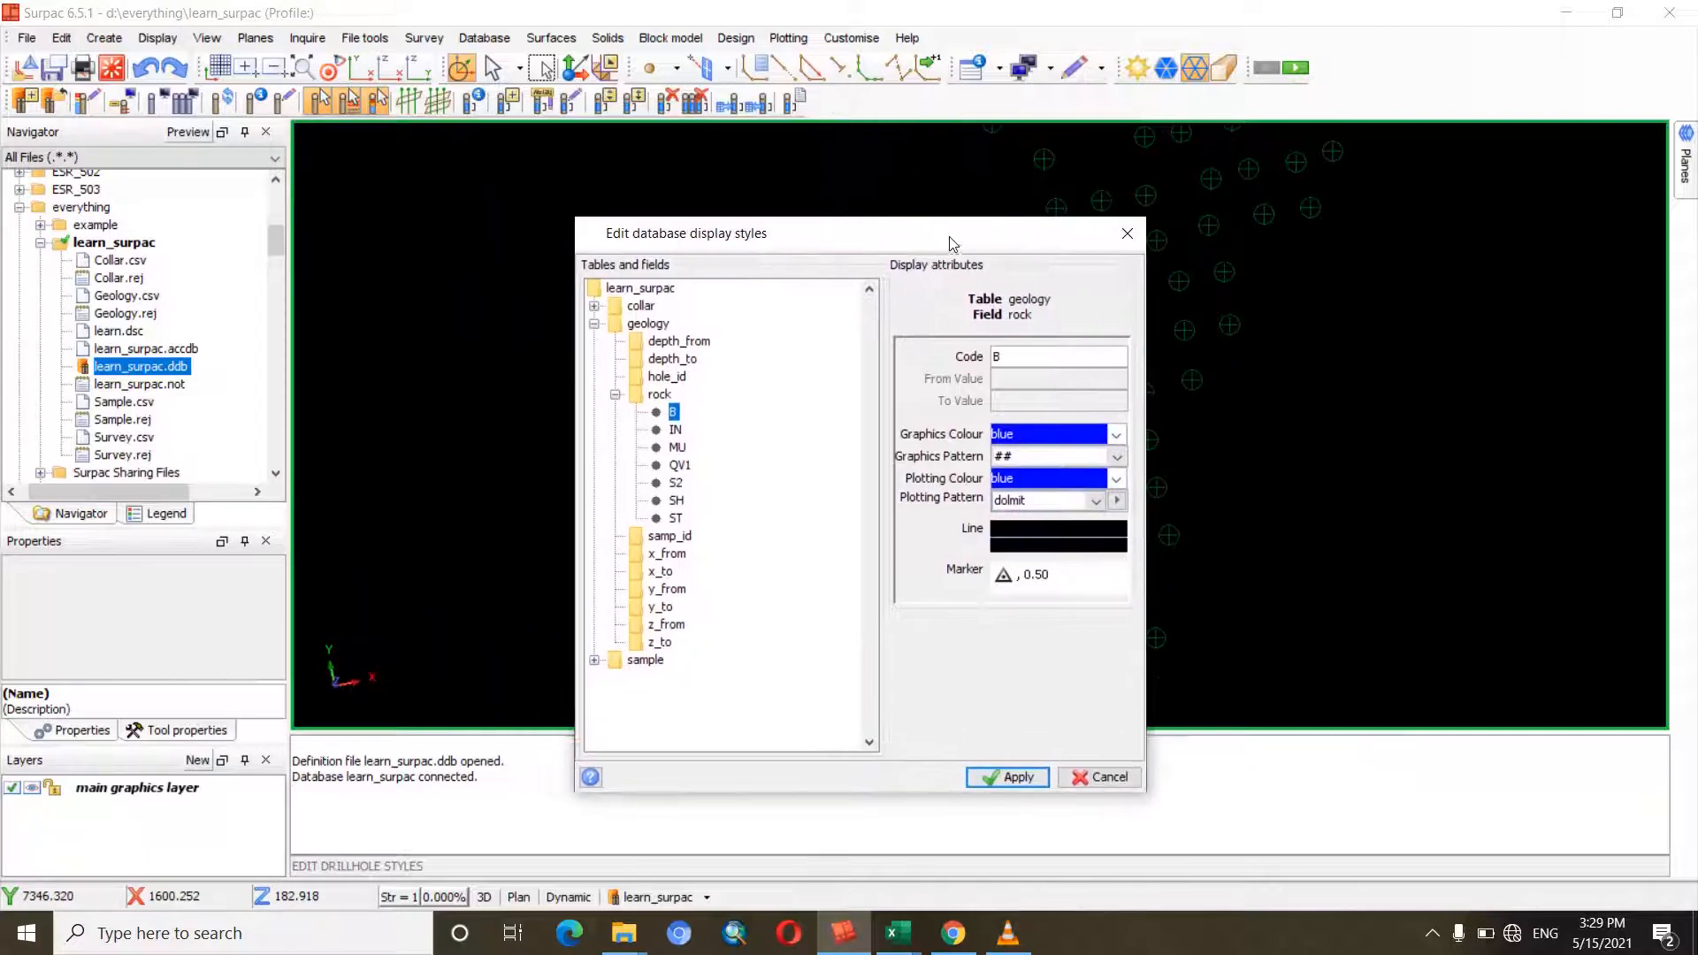
{"action": "left_click", "coordinate": [1062, 566]}
{"action": "left_click", "coordinate": [1064, 568]}
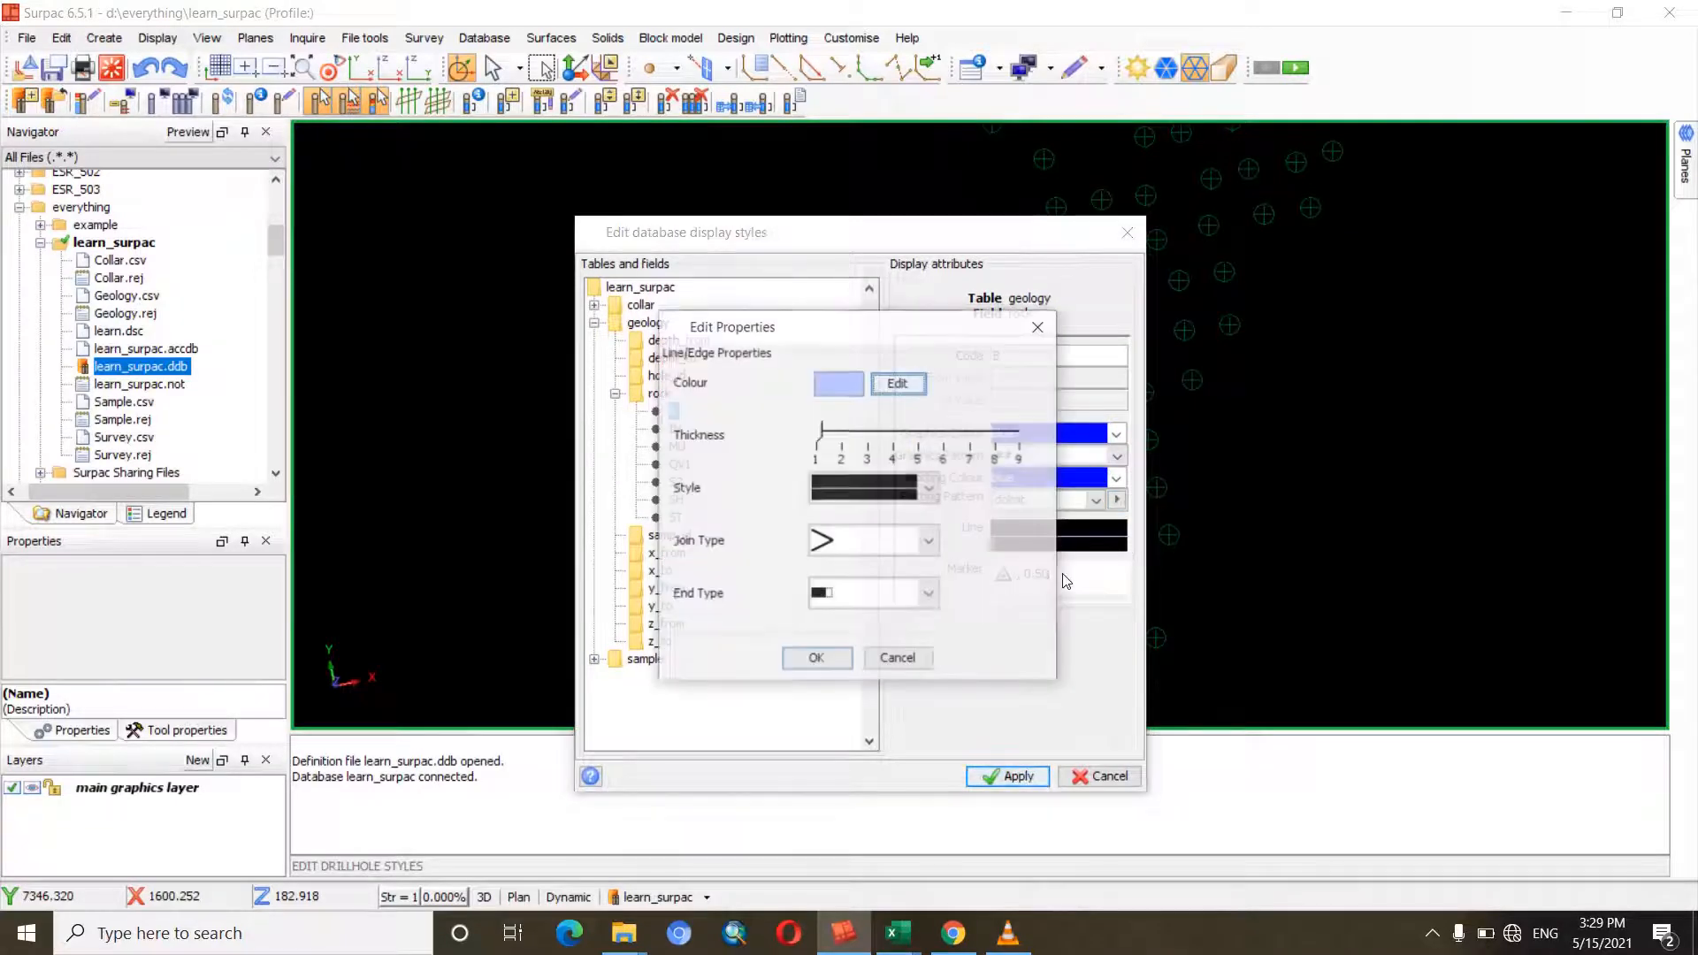
{"action": "left_click", "coordinate": [871, 435]}
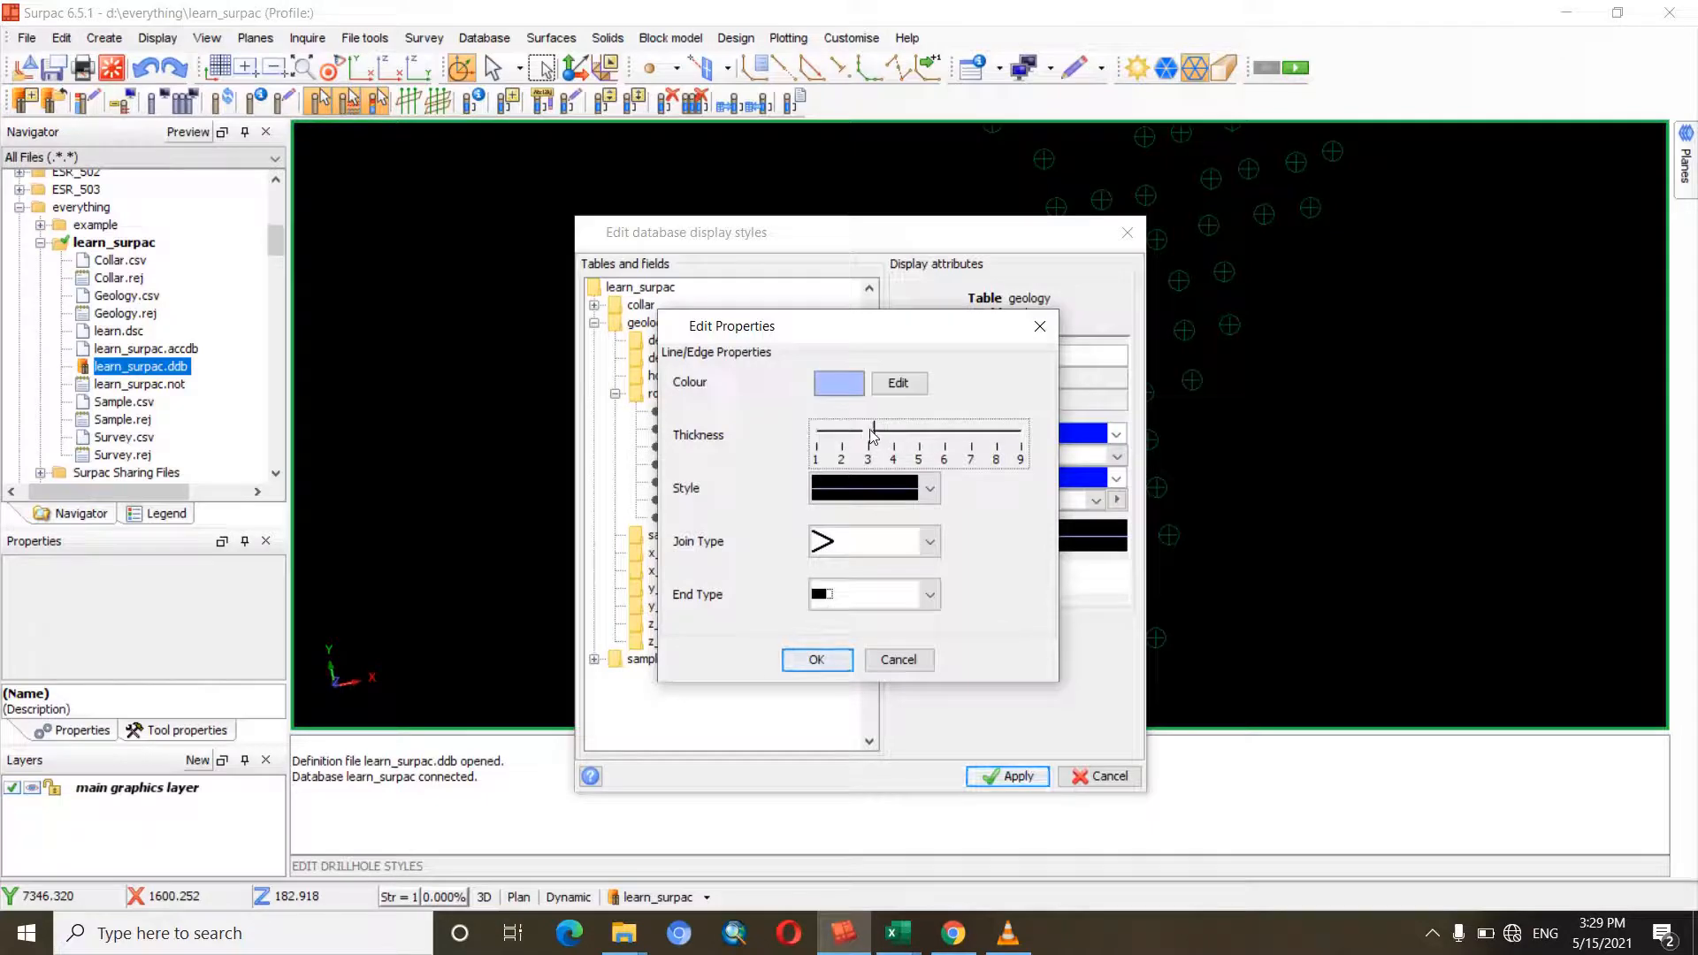
{"action": "left_click", "coordinate": [815, 660]}
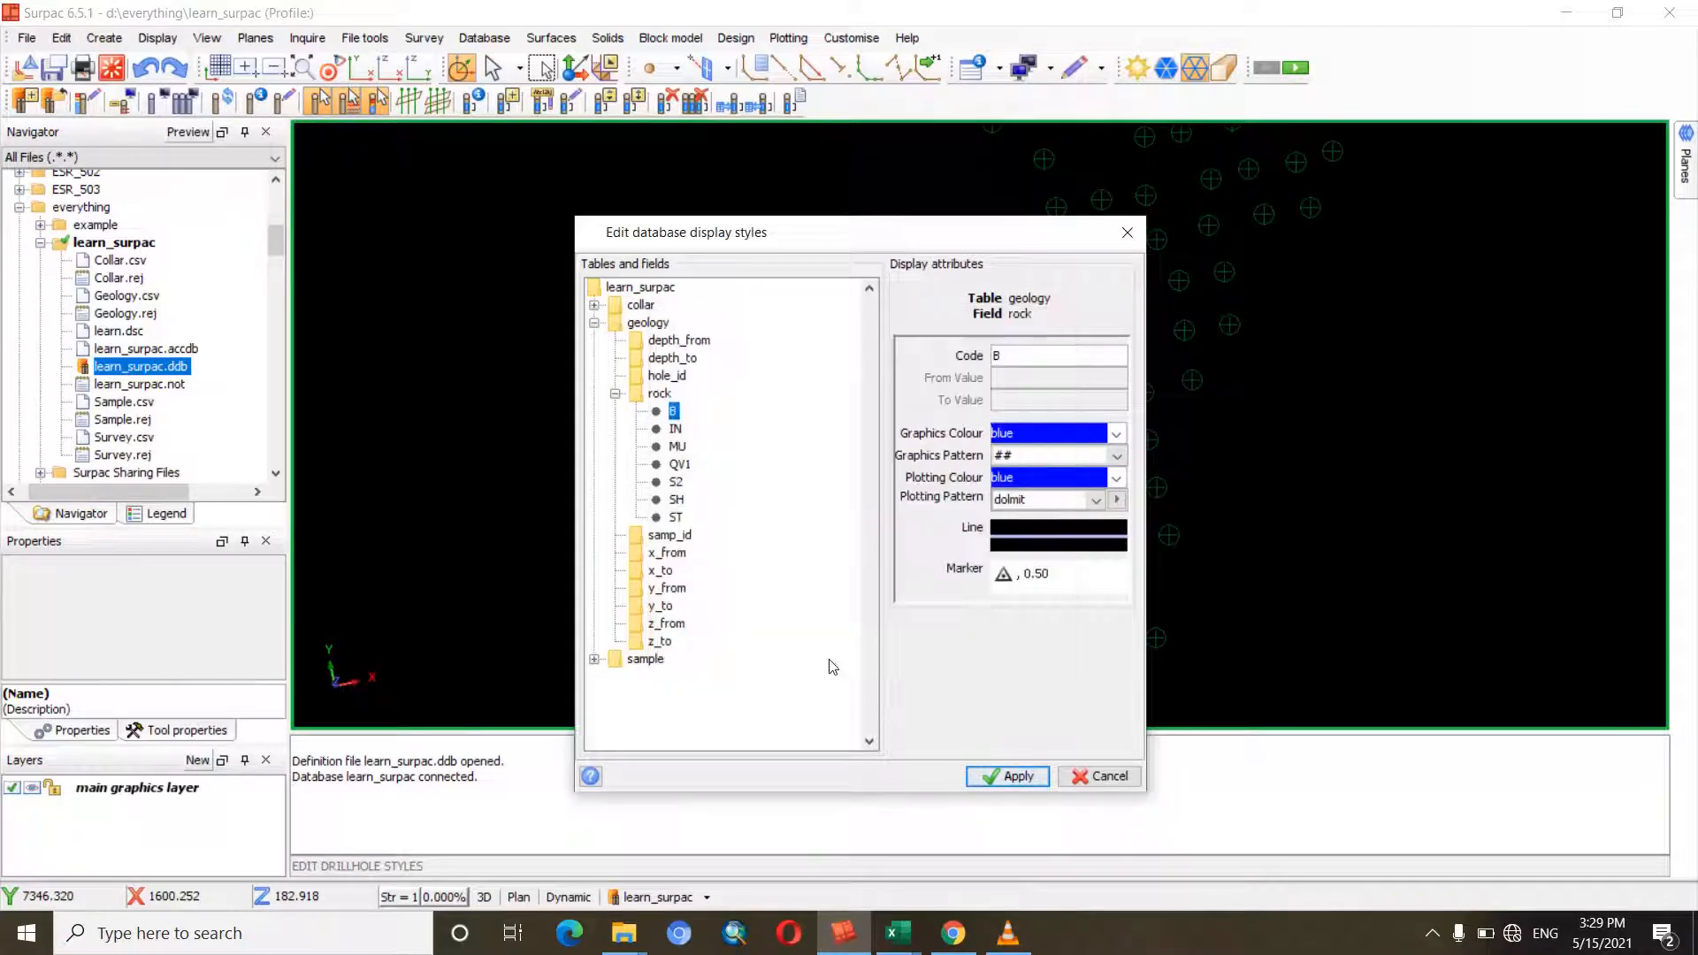
- Set the graphics and plotting colours of rock code IN to yellow and its graphics pattern to ||
{"action": "left_click", "coordinate": [676, 430]}
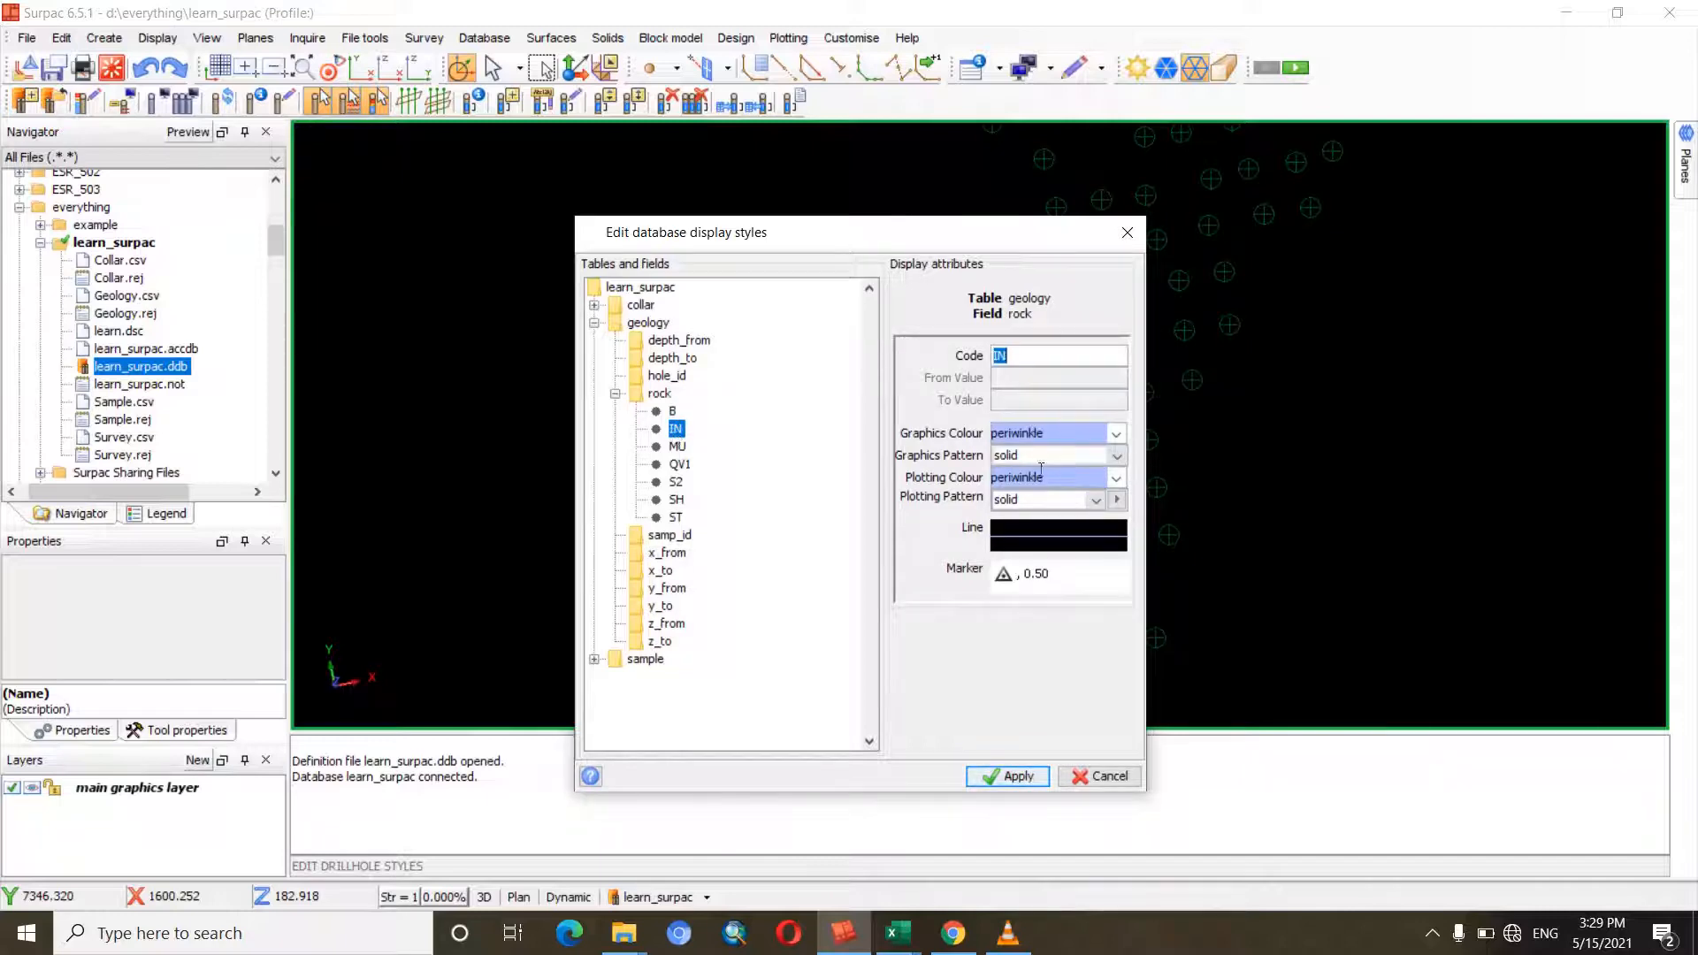
{"action": "left_click", "coordinate": [1072, 433]}
{"action": "type", "text": "yellow"}
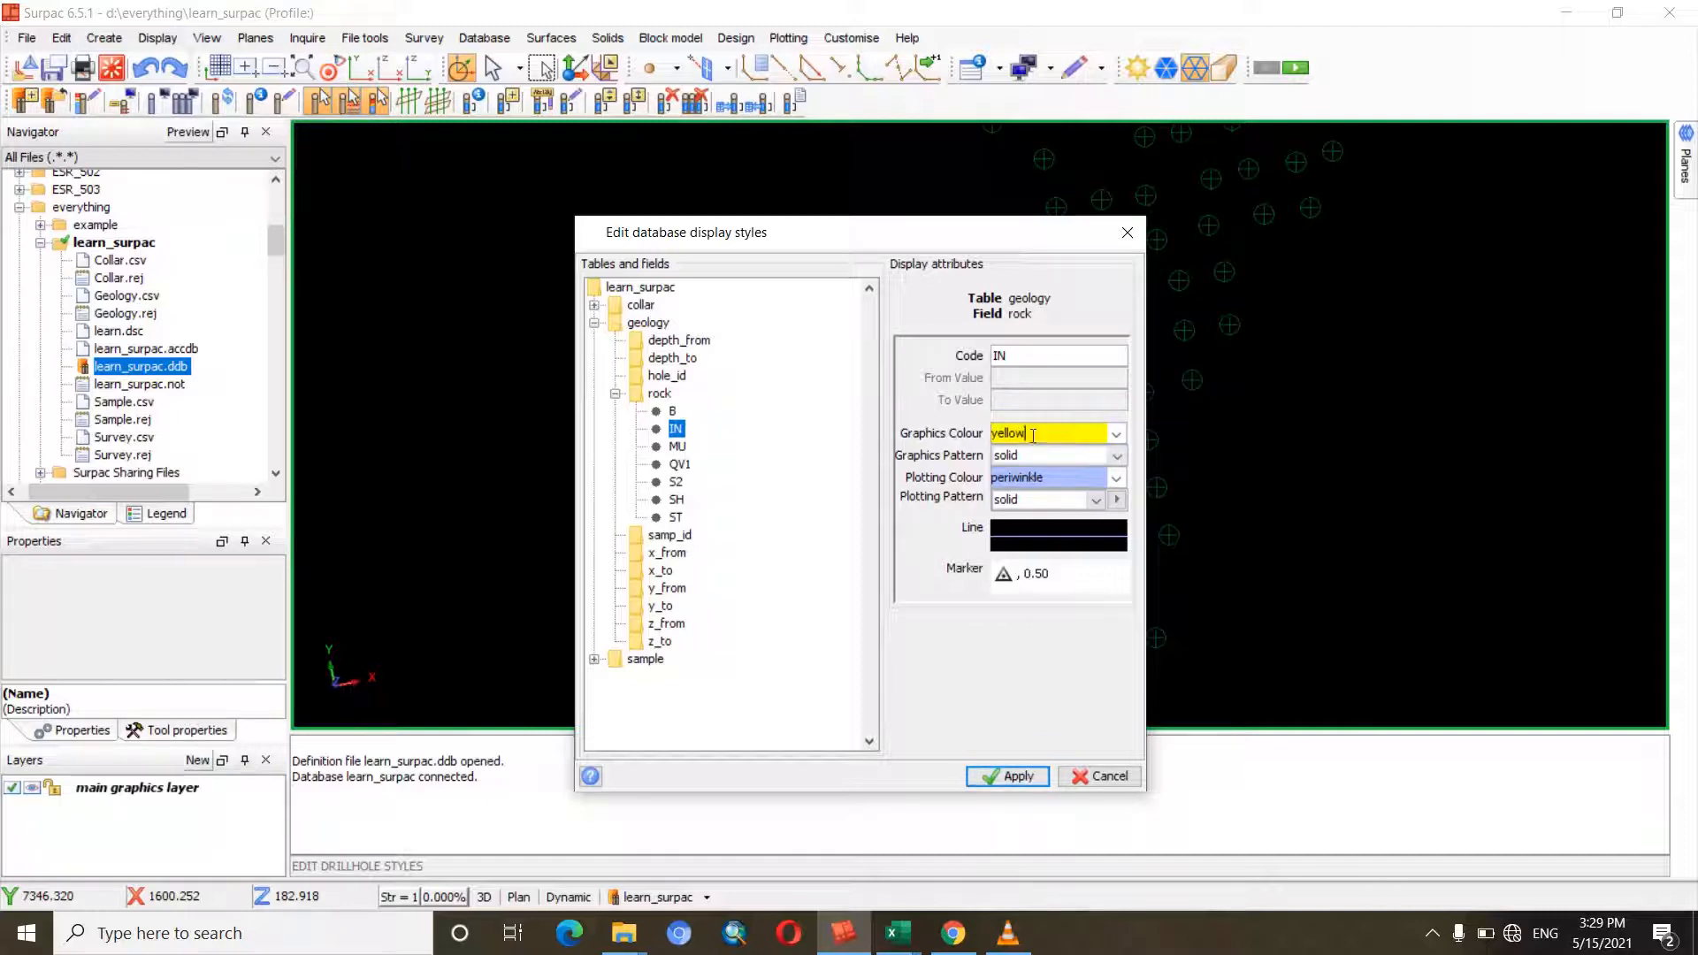
{"action": "left_click_drag", "start_coordinate": [1032, 435], "coordinate": [971, 440]}
{"action": "key", "text": "ctrl+c"}
{"action": "left_click", "coordinate": [1053, 478]}
{"action": "key", "text": "ctrl+v"}
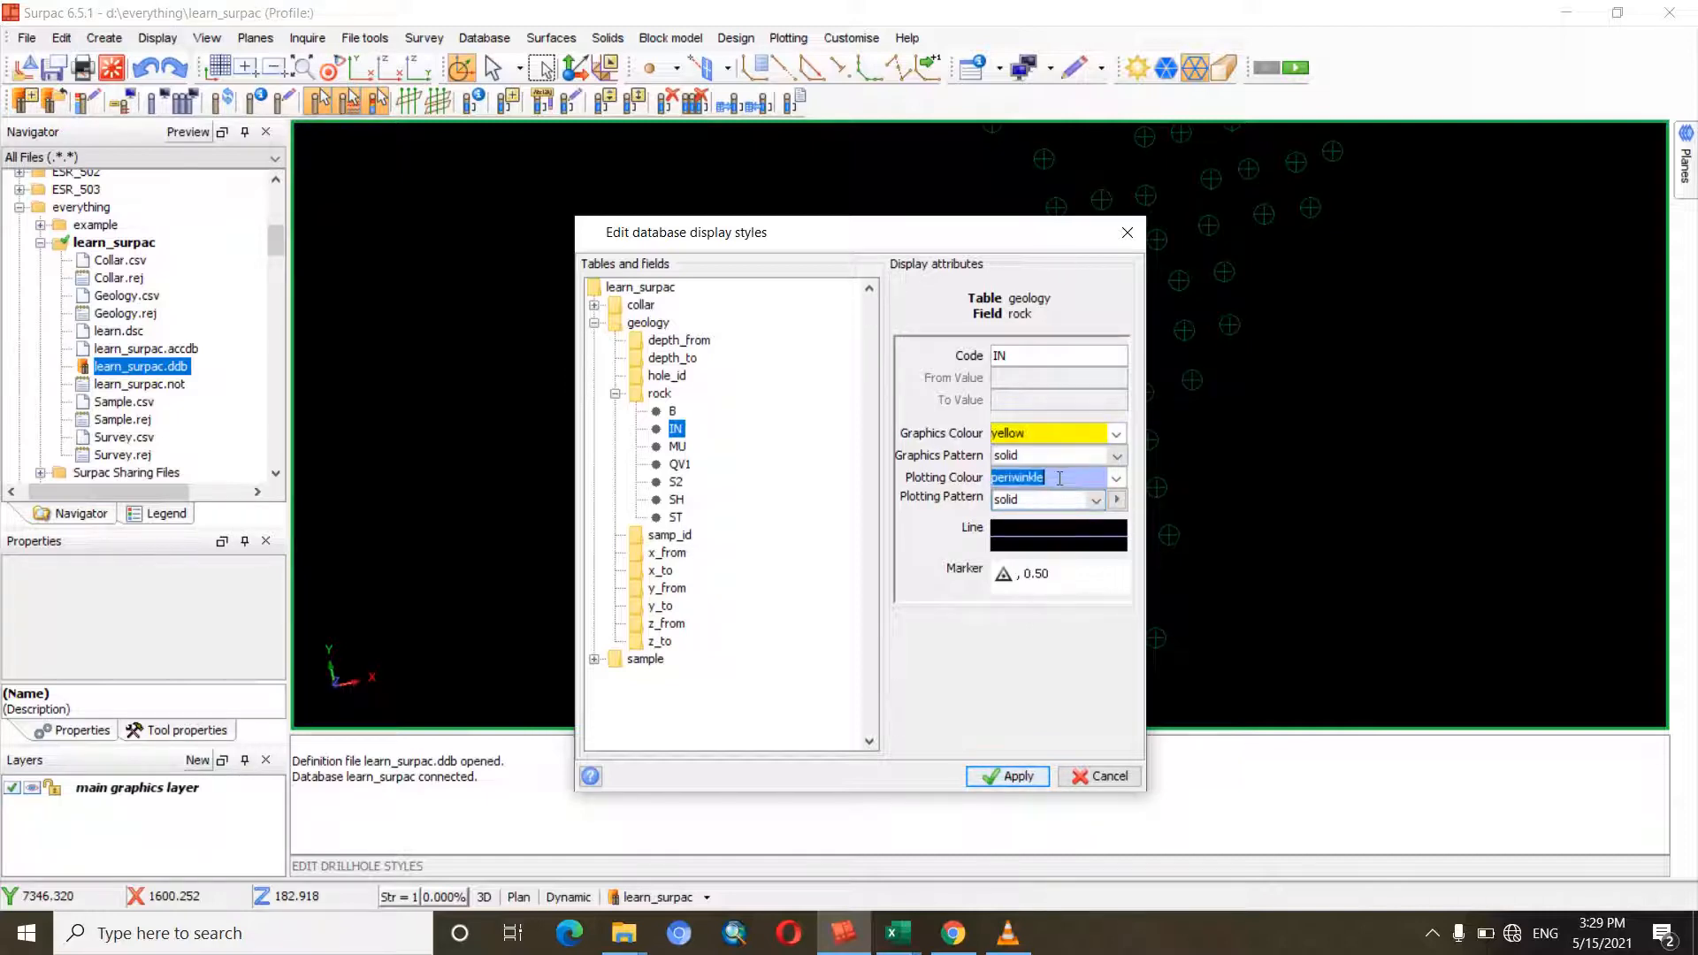
{"action": "left_click", "coordinate": [1117, 456]}
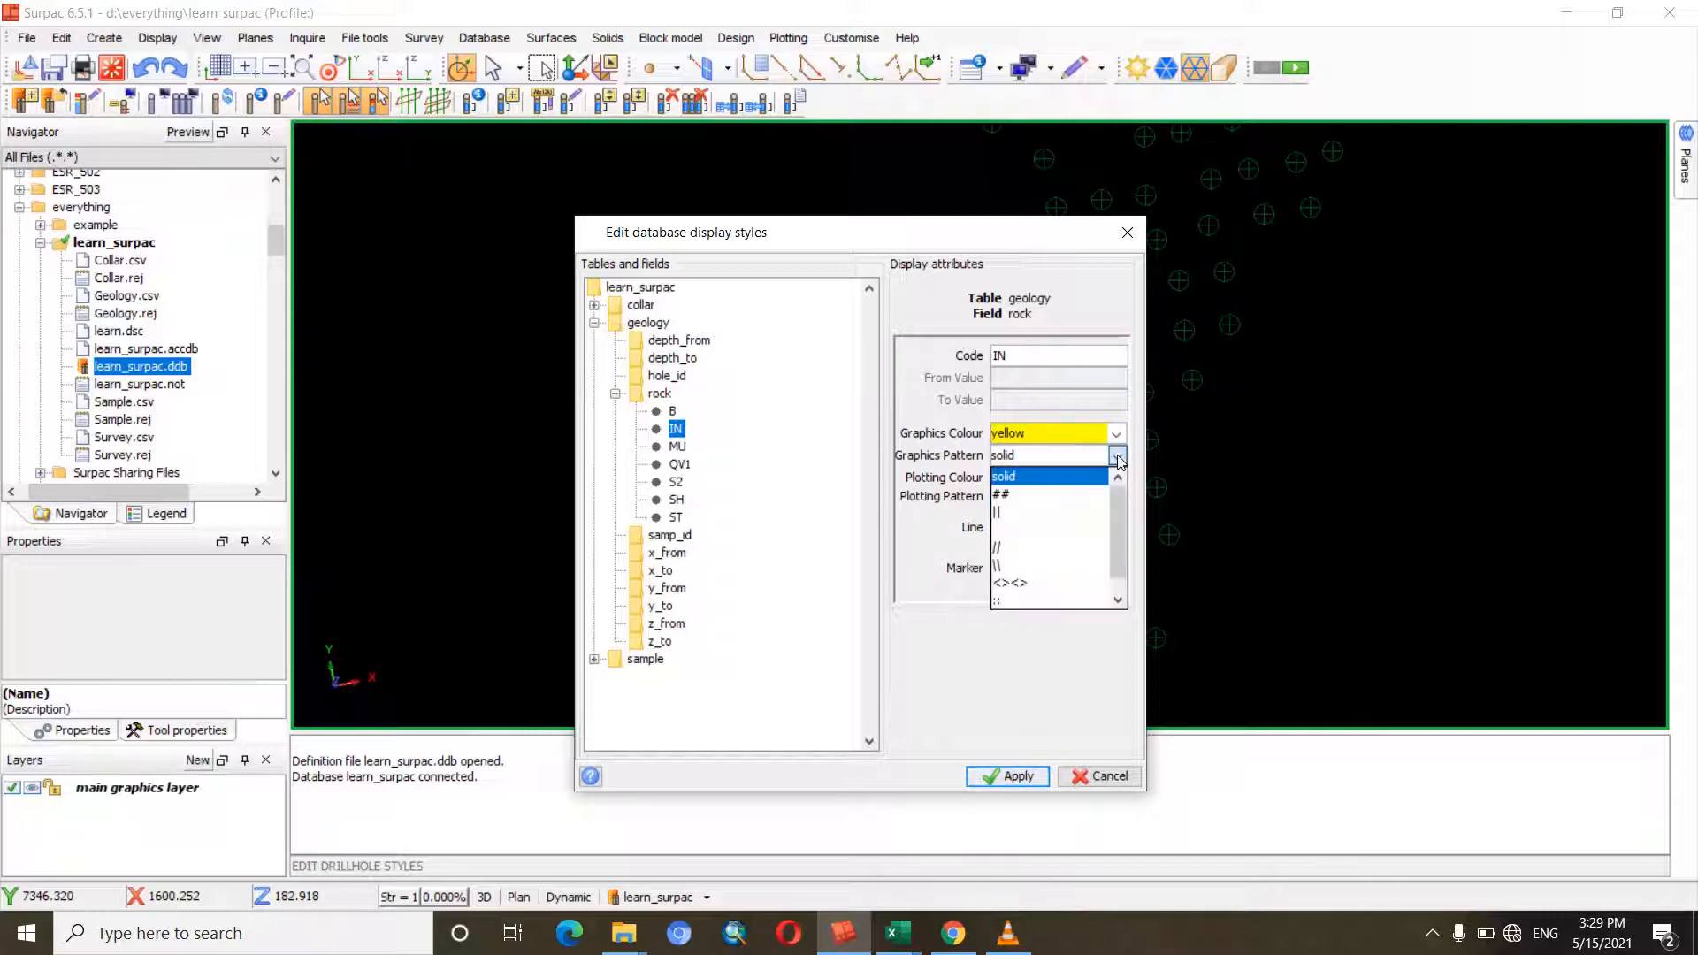
{"action": "left_click", "coordinate": [1017, 513]}
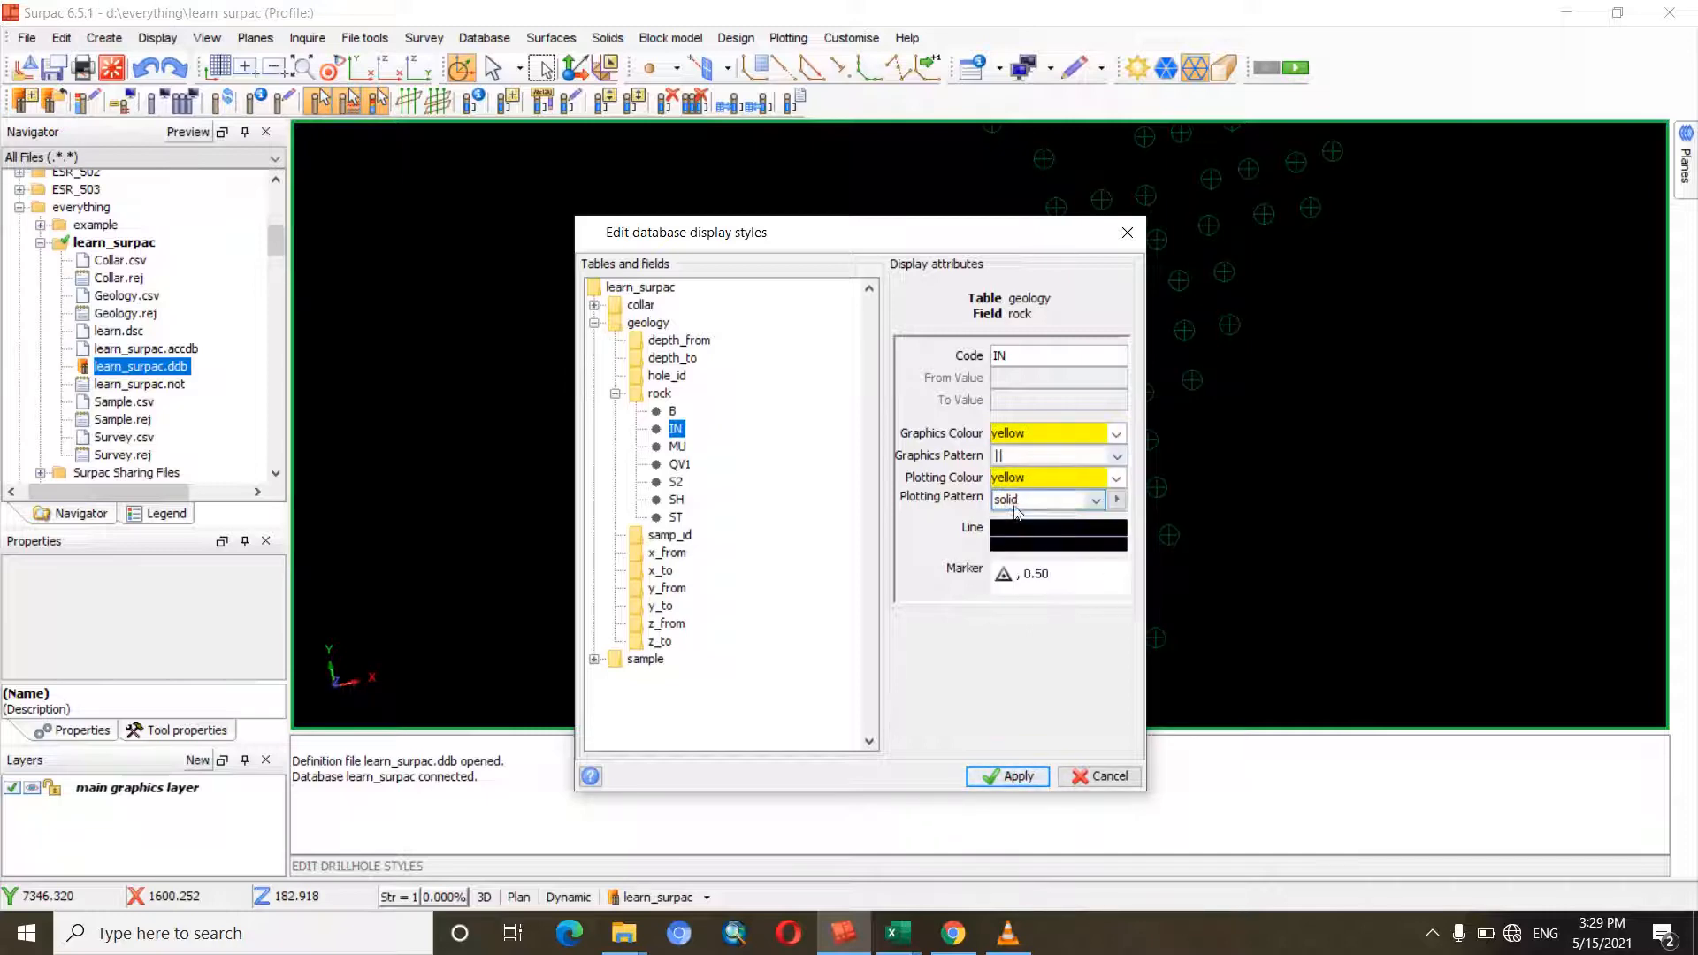
- Set the plotting pattern of rock code IN to dolmit
{"action": "left_click", "coordinate": [1095, 502]}
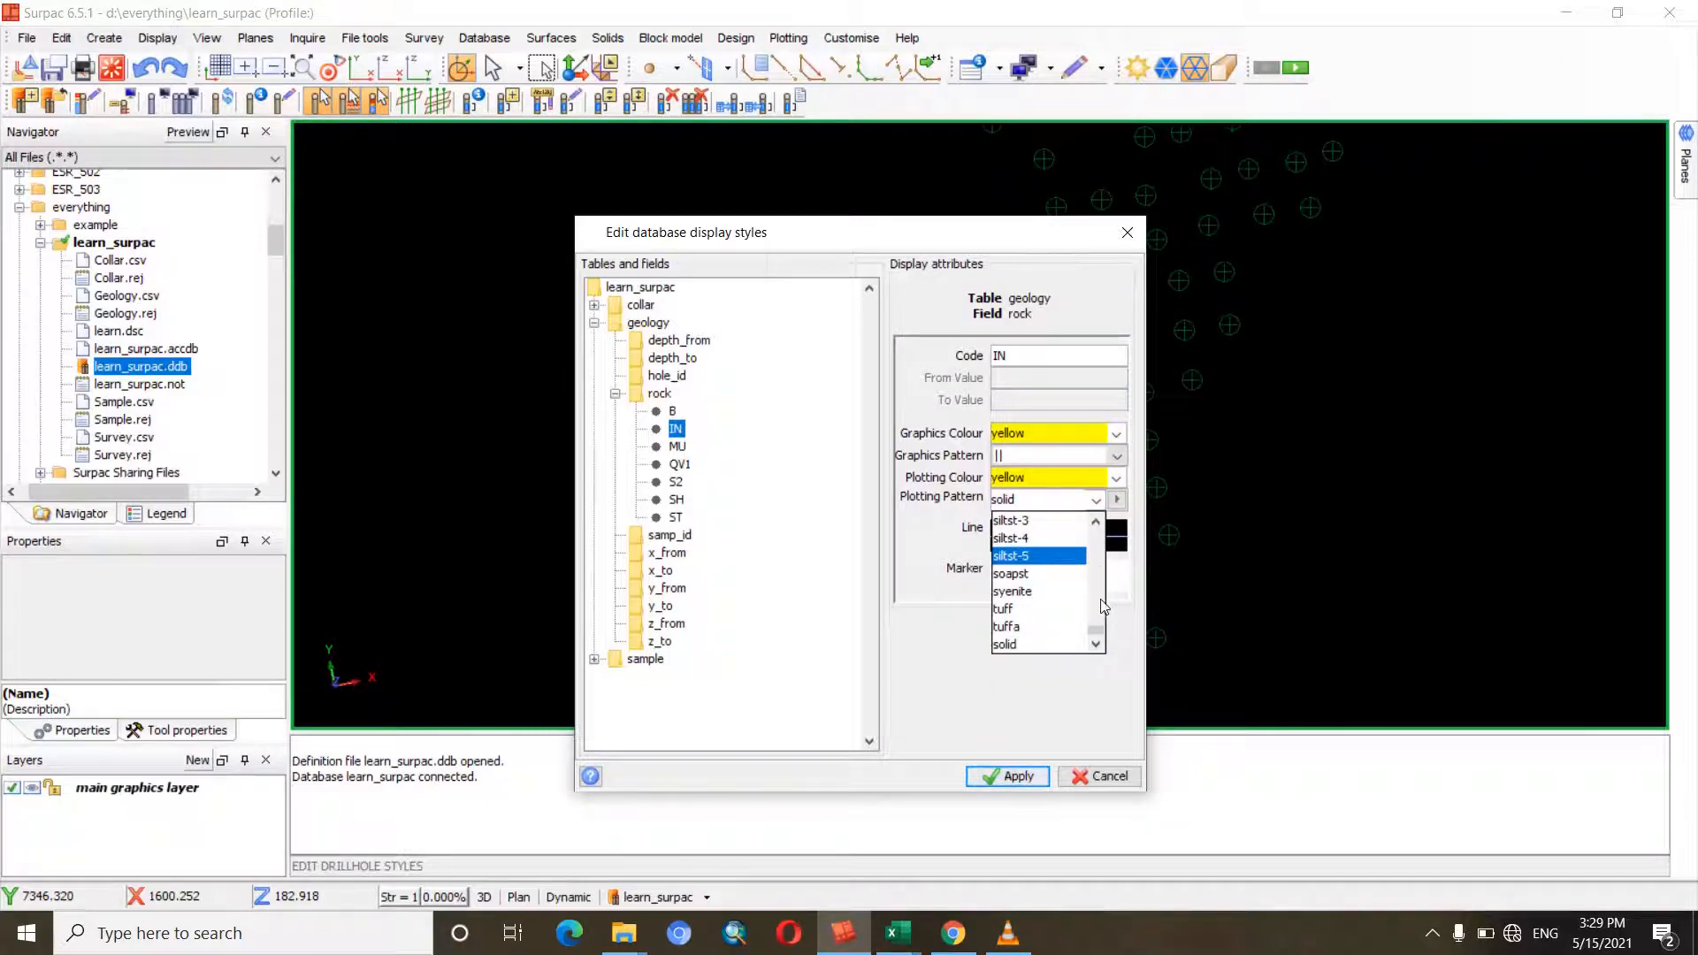
{"action": "scroll", "coordinate": [1097, 592], "scroll_direction": "up", "scroll_amount": 5}
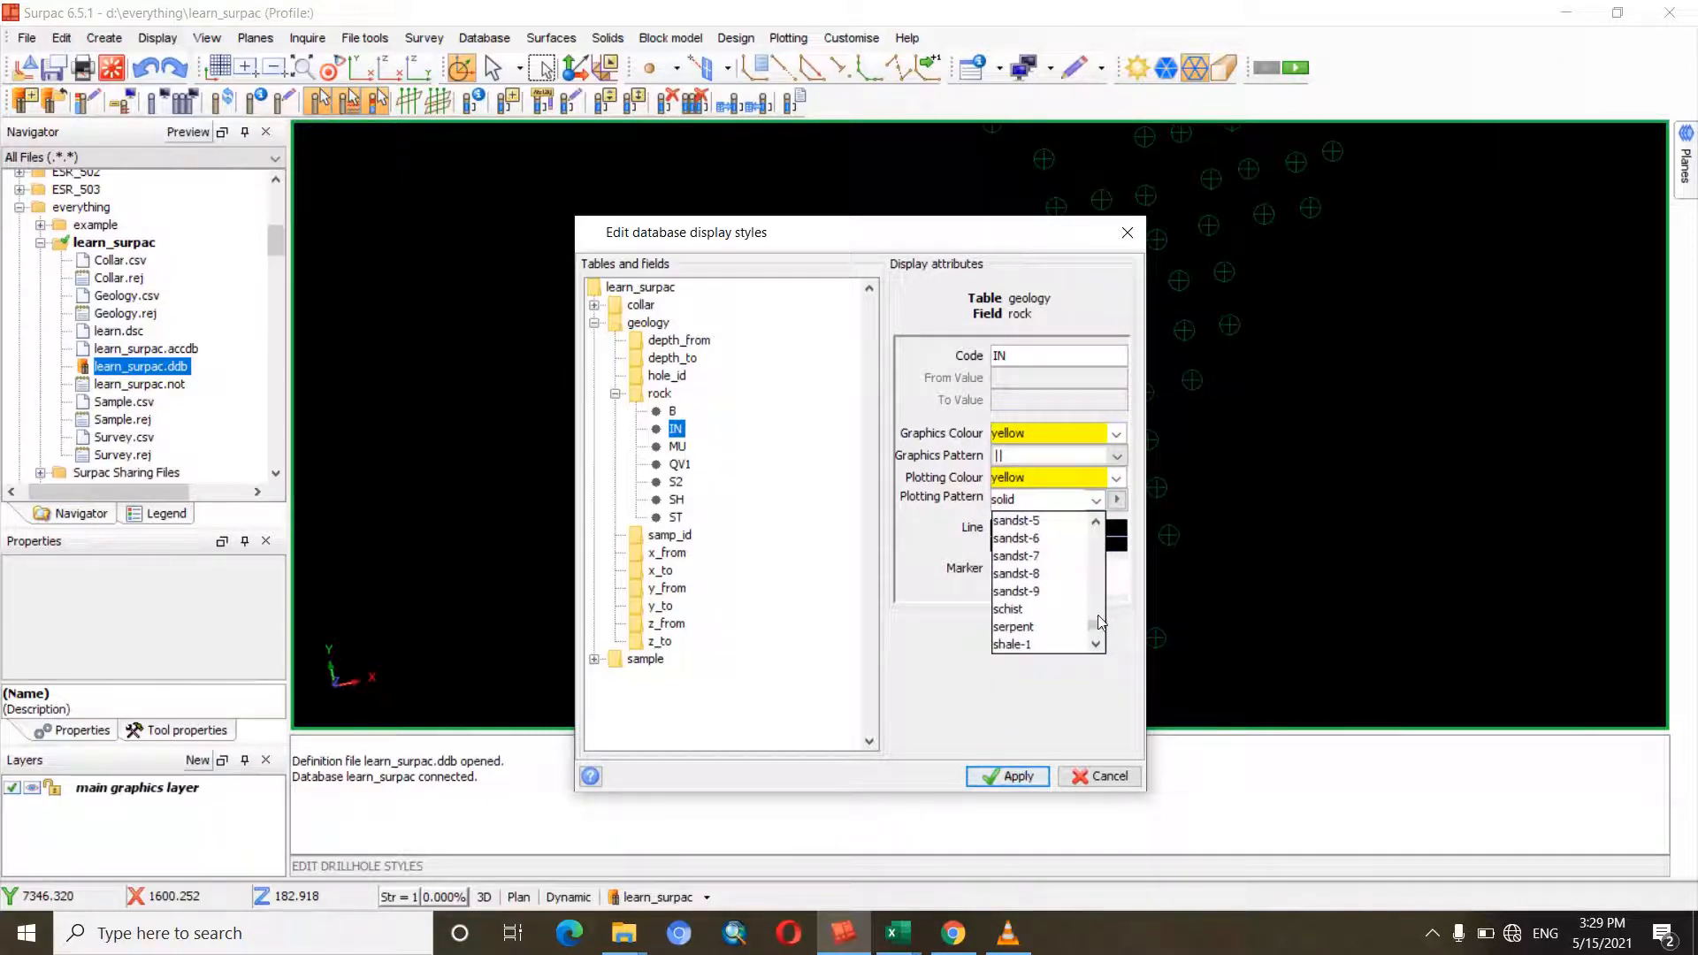
{"action": "left_click_drag", "start_coordinate": [1099, 613], "coordinate": [1099, 584]}
{"action": "scroll", "coordinate": [1102, 596], "scroll_direction": "up", "scroll_amount": 4}
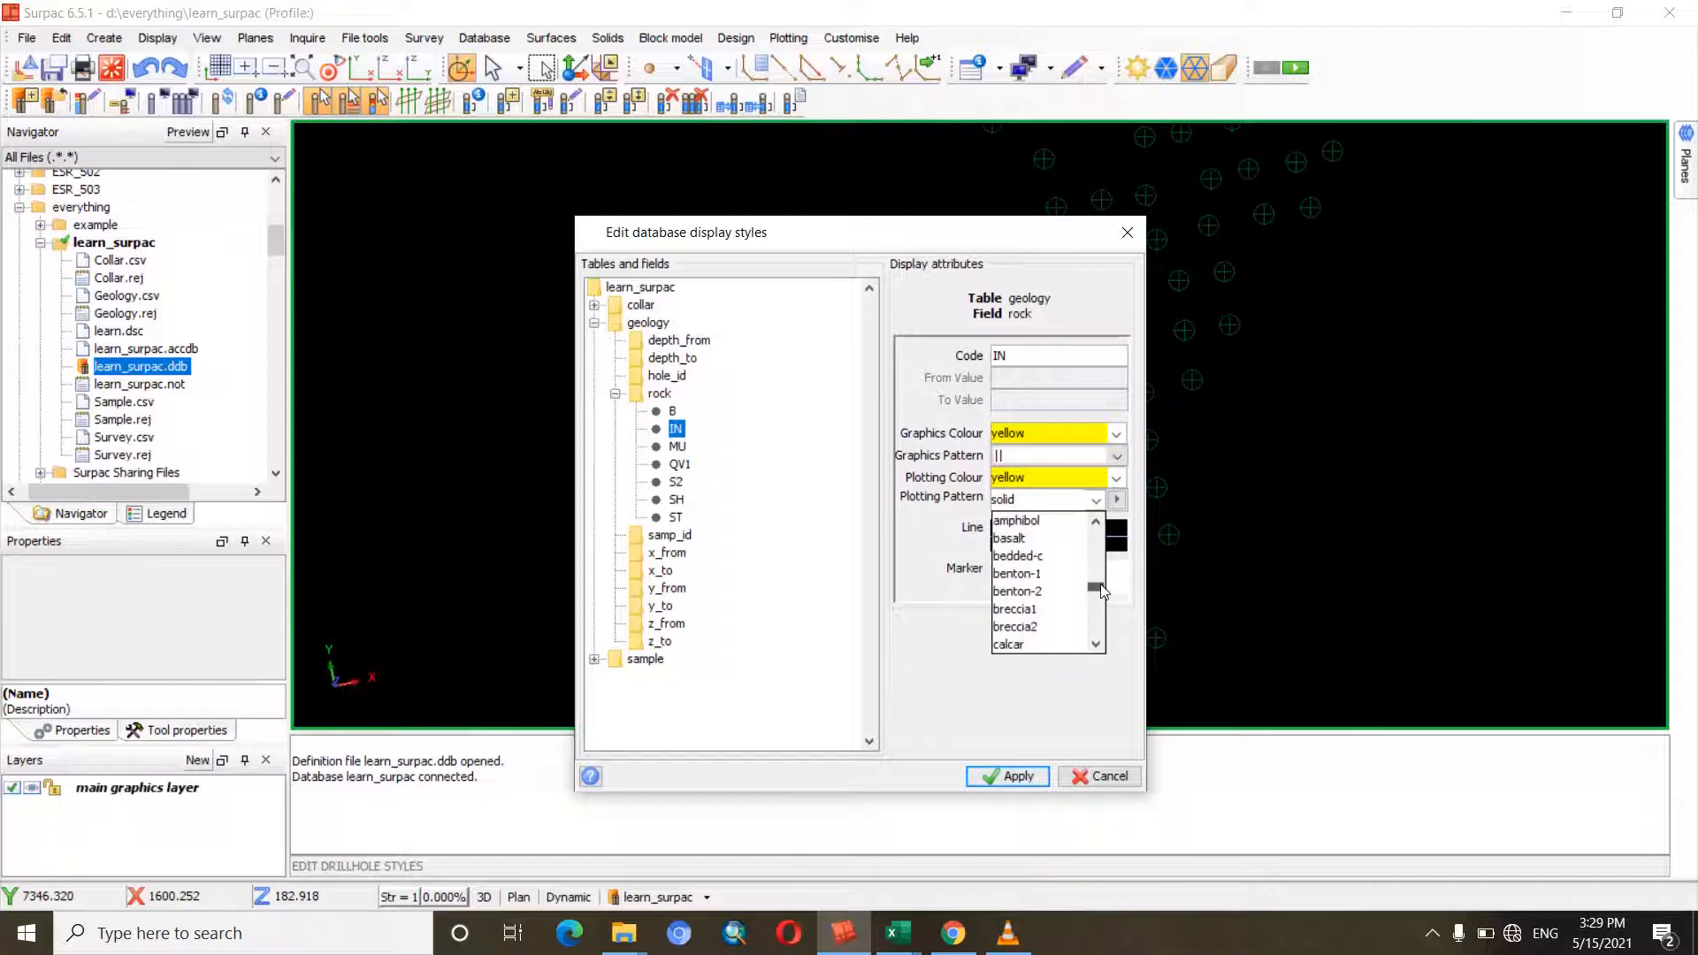
{"action": "mouse_move", "coordinate": [1101, 586]}
{"action": "left_mouse_down"}
{"action": "mouse_move", "coordinate": [1101, 571]}
{"action": "mouse_move", "coordinate": [1102, 589]}
{"action": "left_mouse_up"}
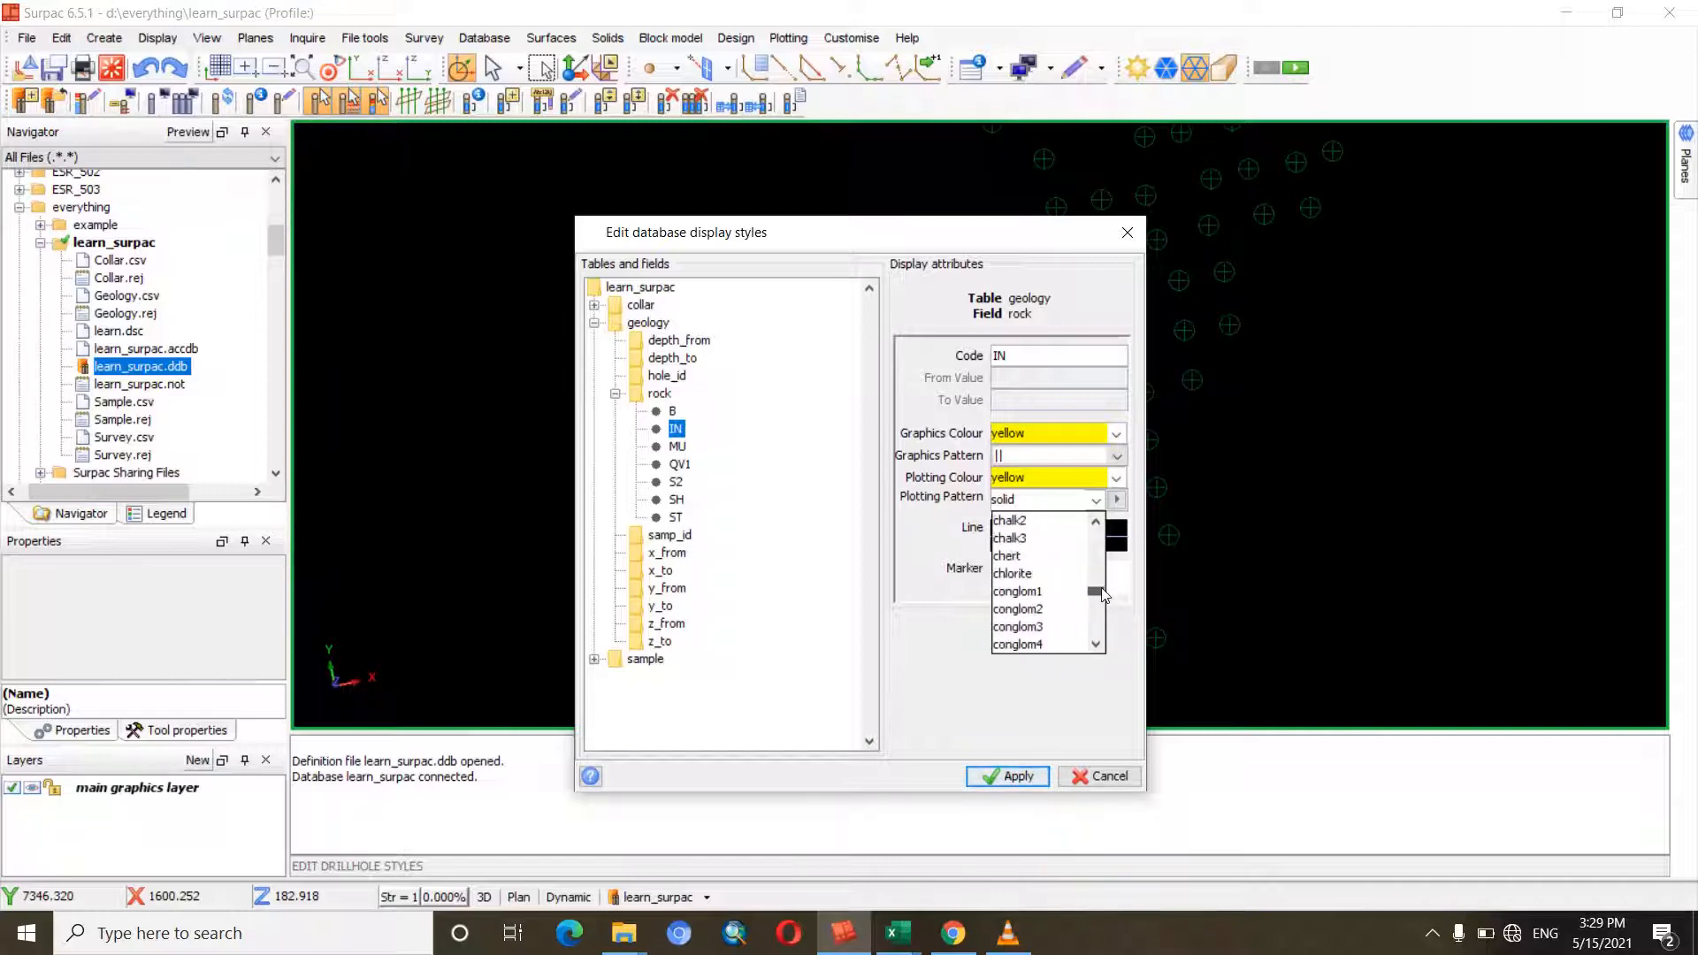
{"action": "type", "text": "d"}
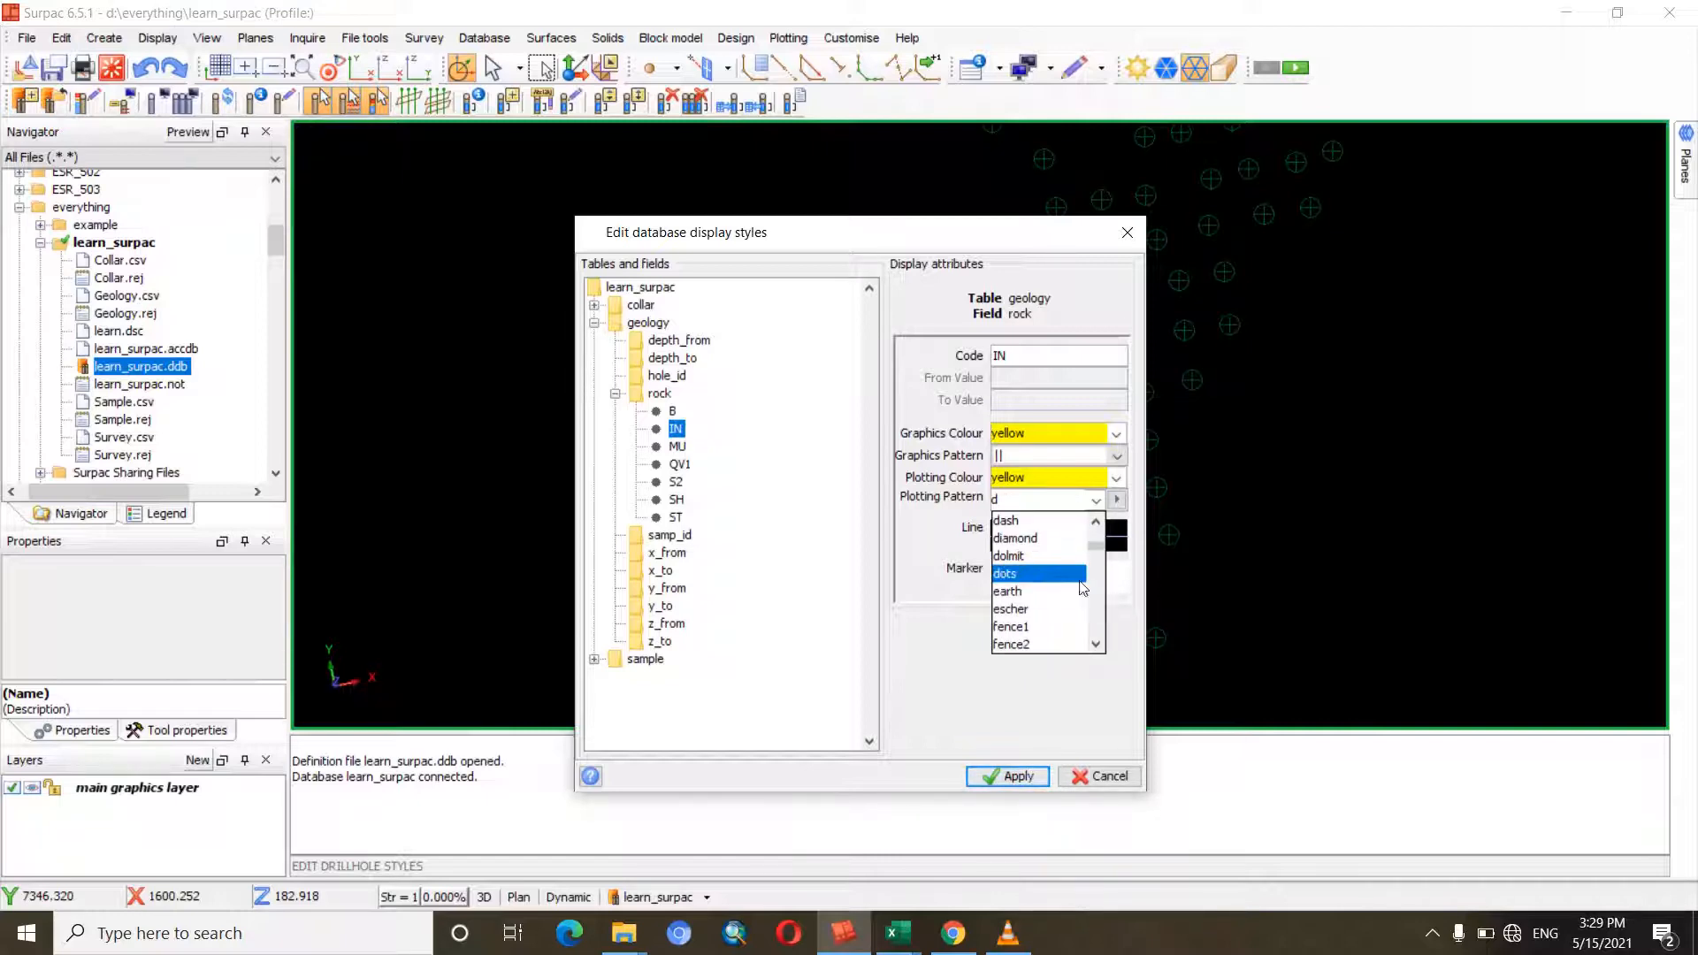
{"action": "left_click", "coordinate": [1043, 555]}
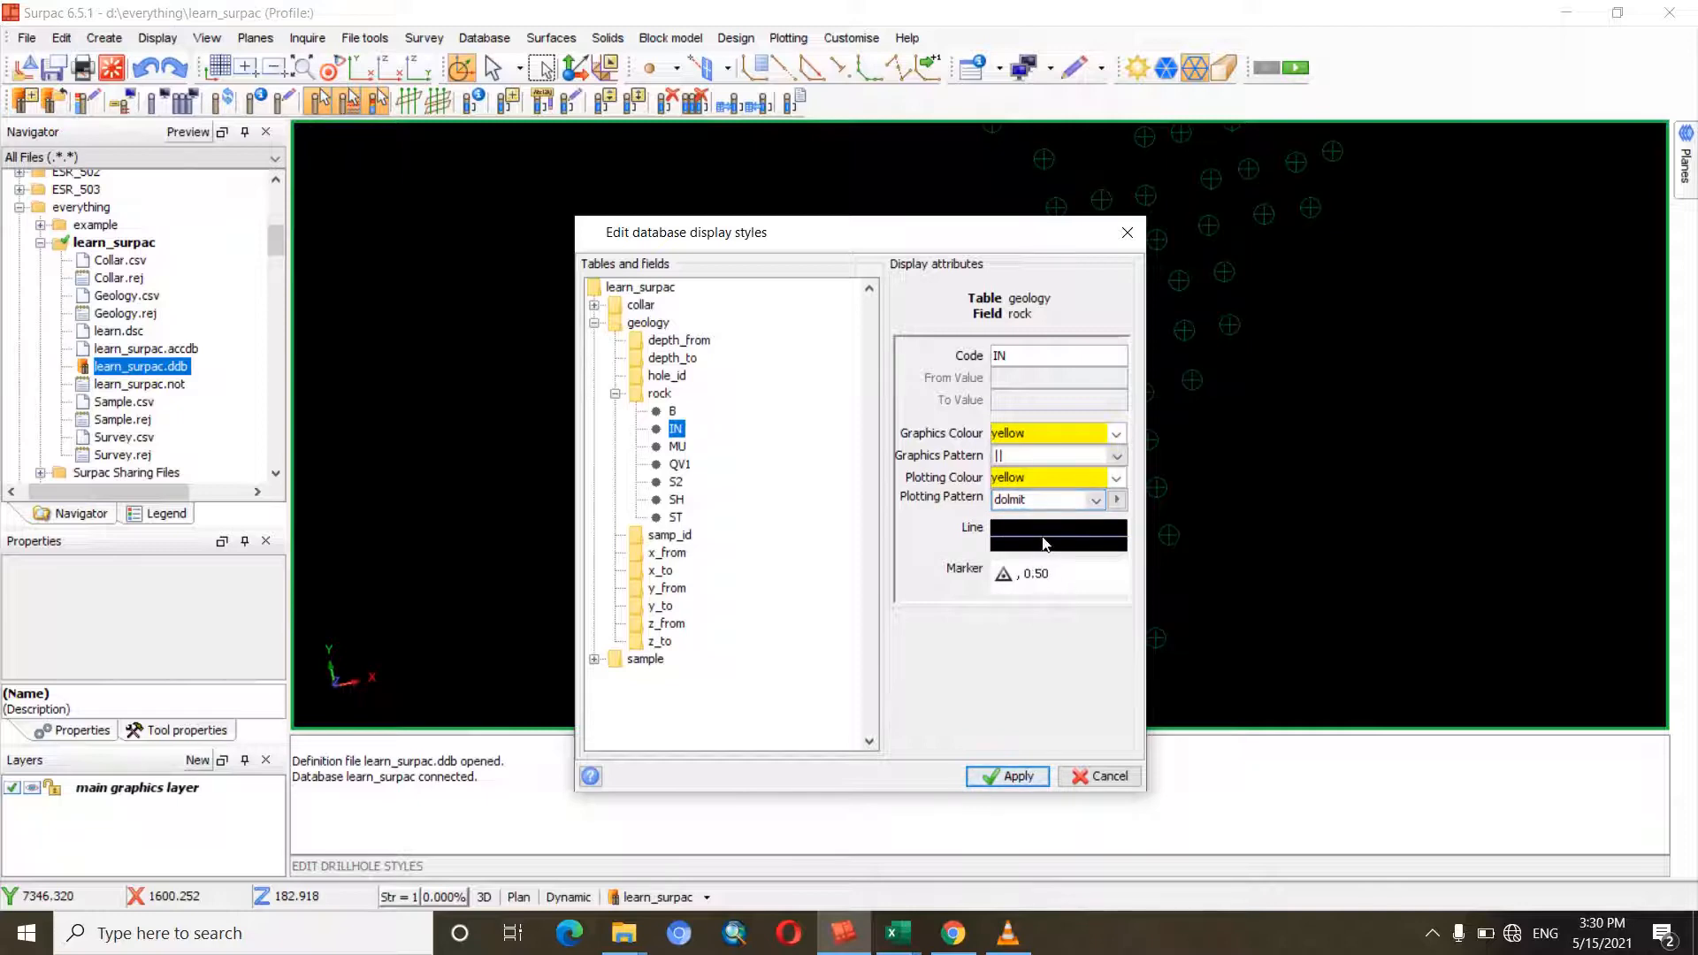
- Set the line thickness of rock code IN to 3
{"action": "left_click", "coordinate": [1044, 543]}
{"action": "left_click", "coordinate": [1053, 565]}
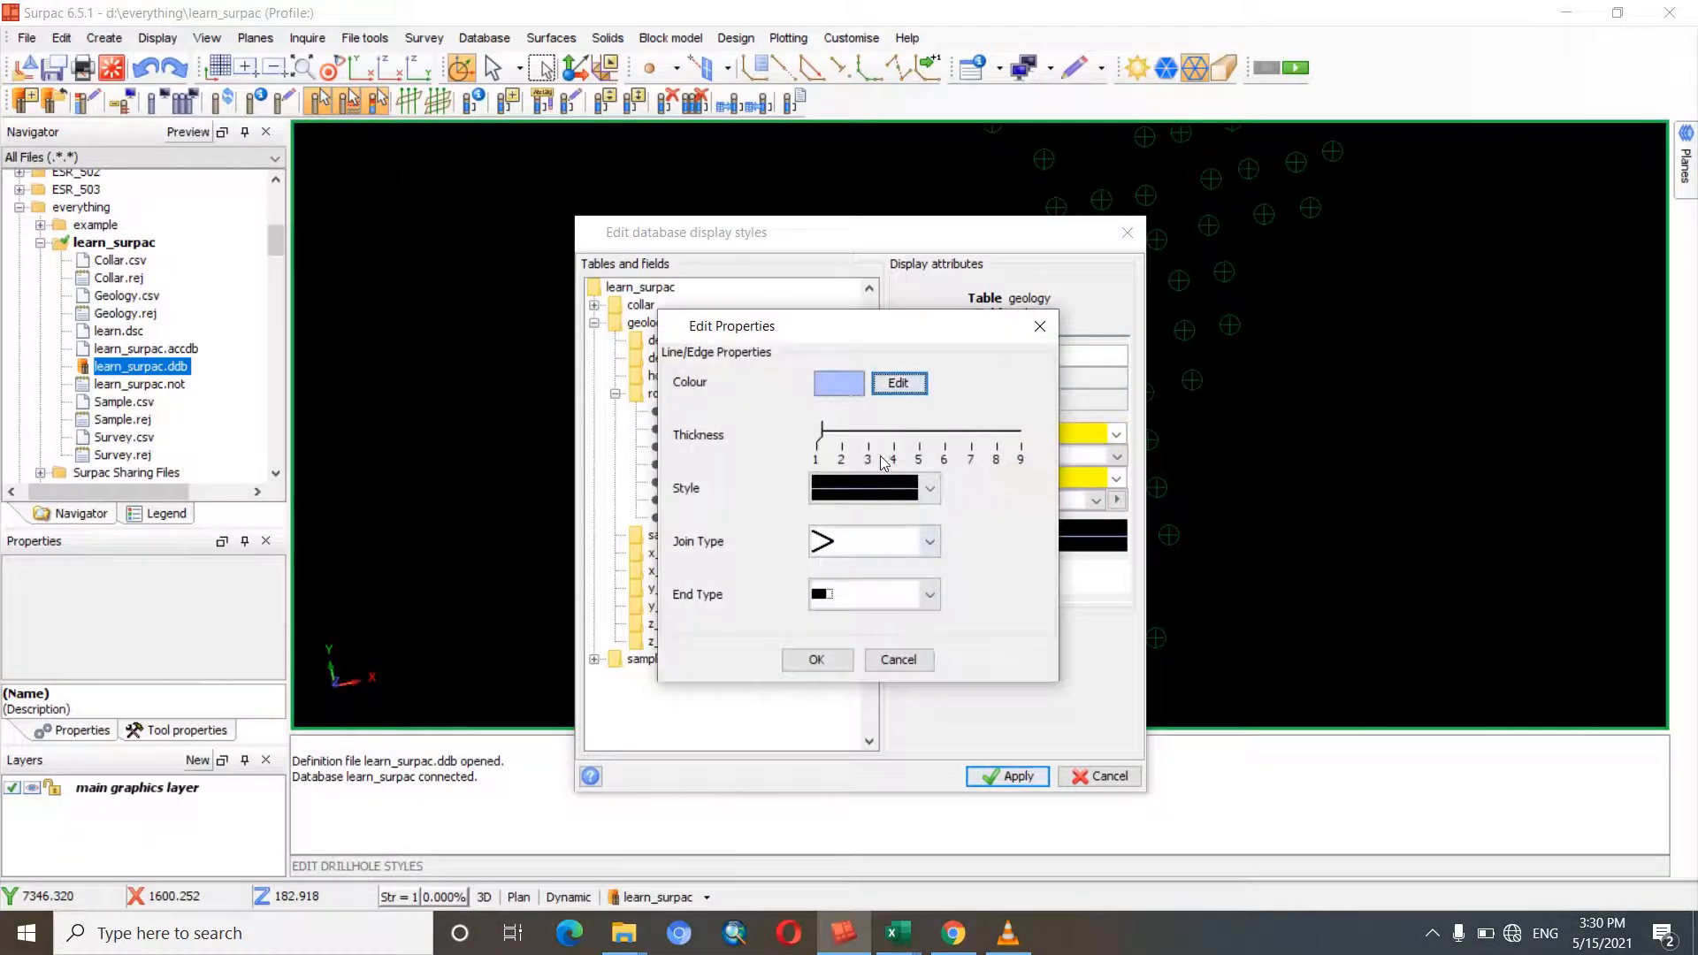
{"action": "left_click", "coordinate": [873, 443]}
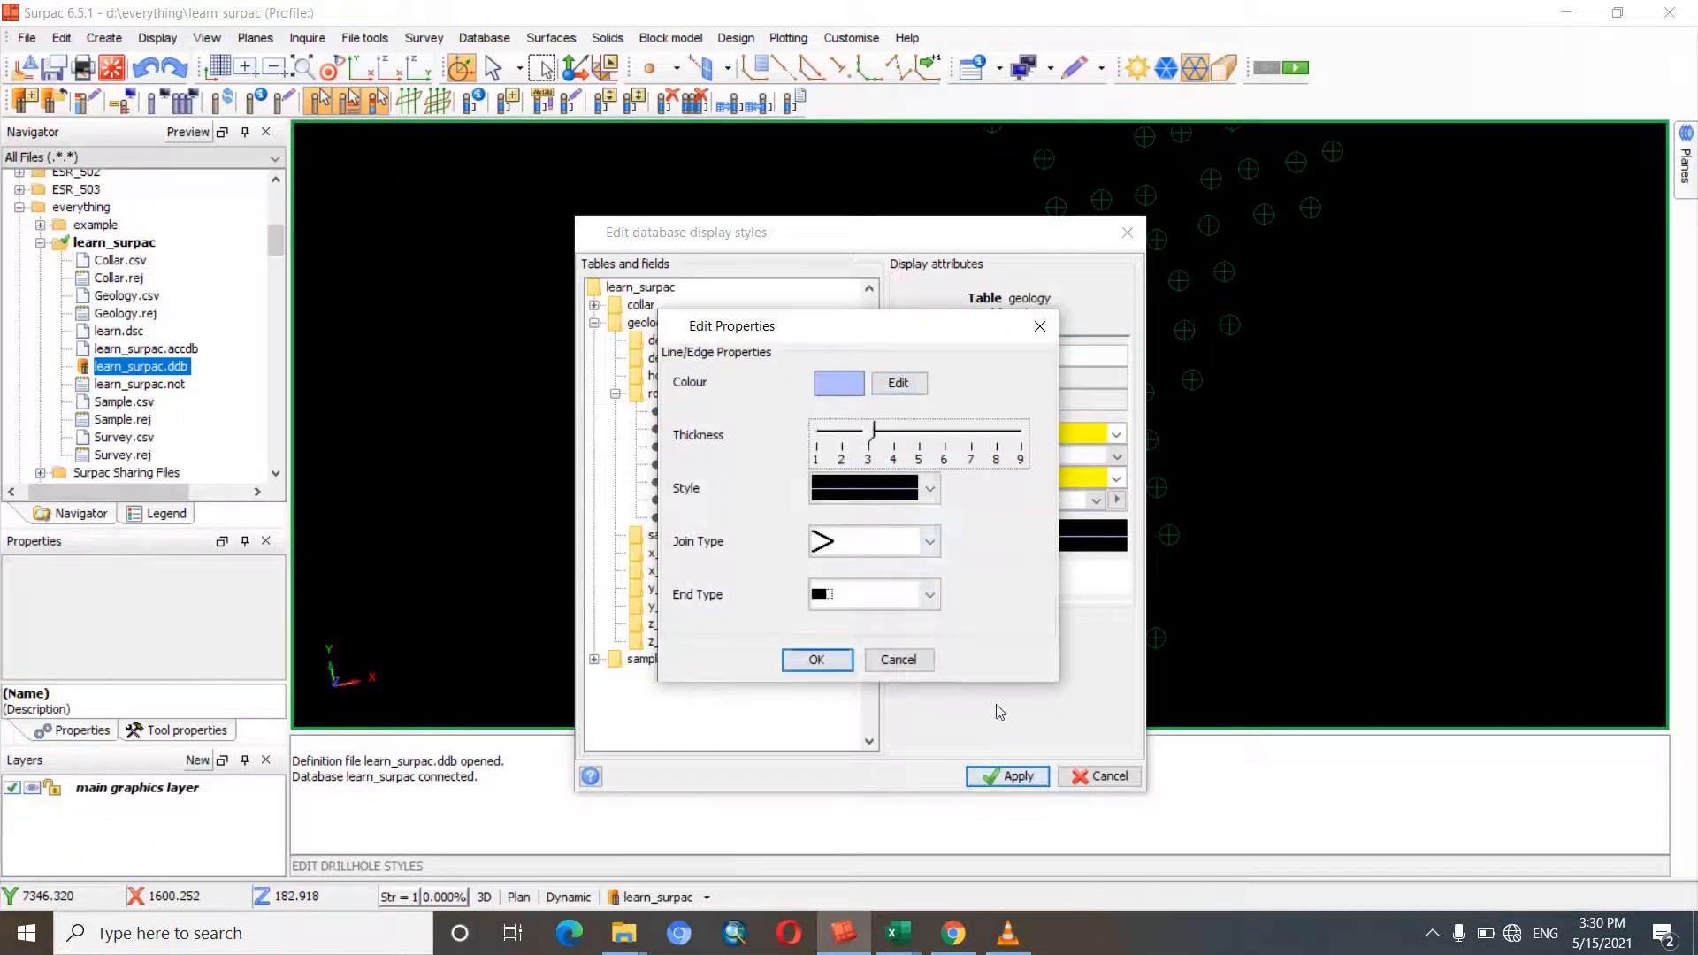
{"action": "left_click", "coordinate": [815, 660]}
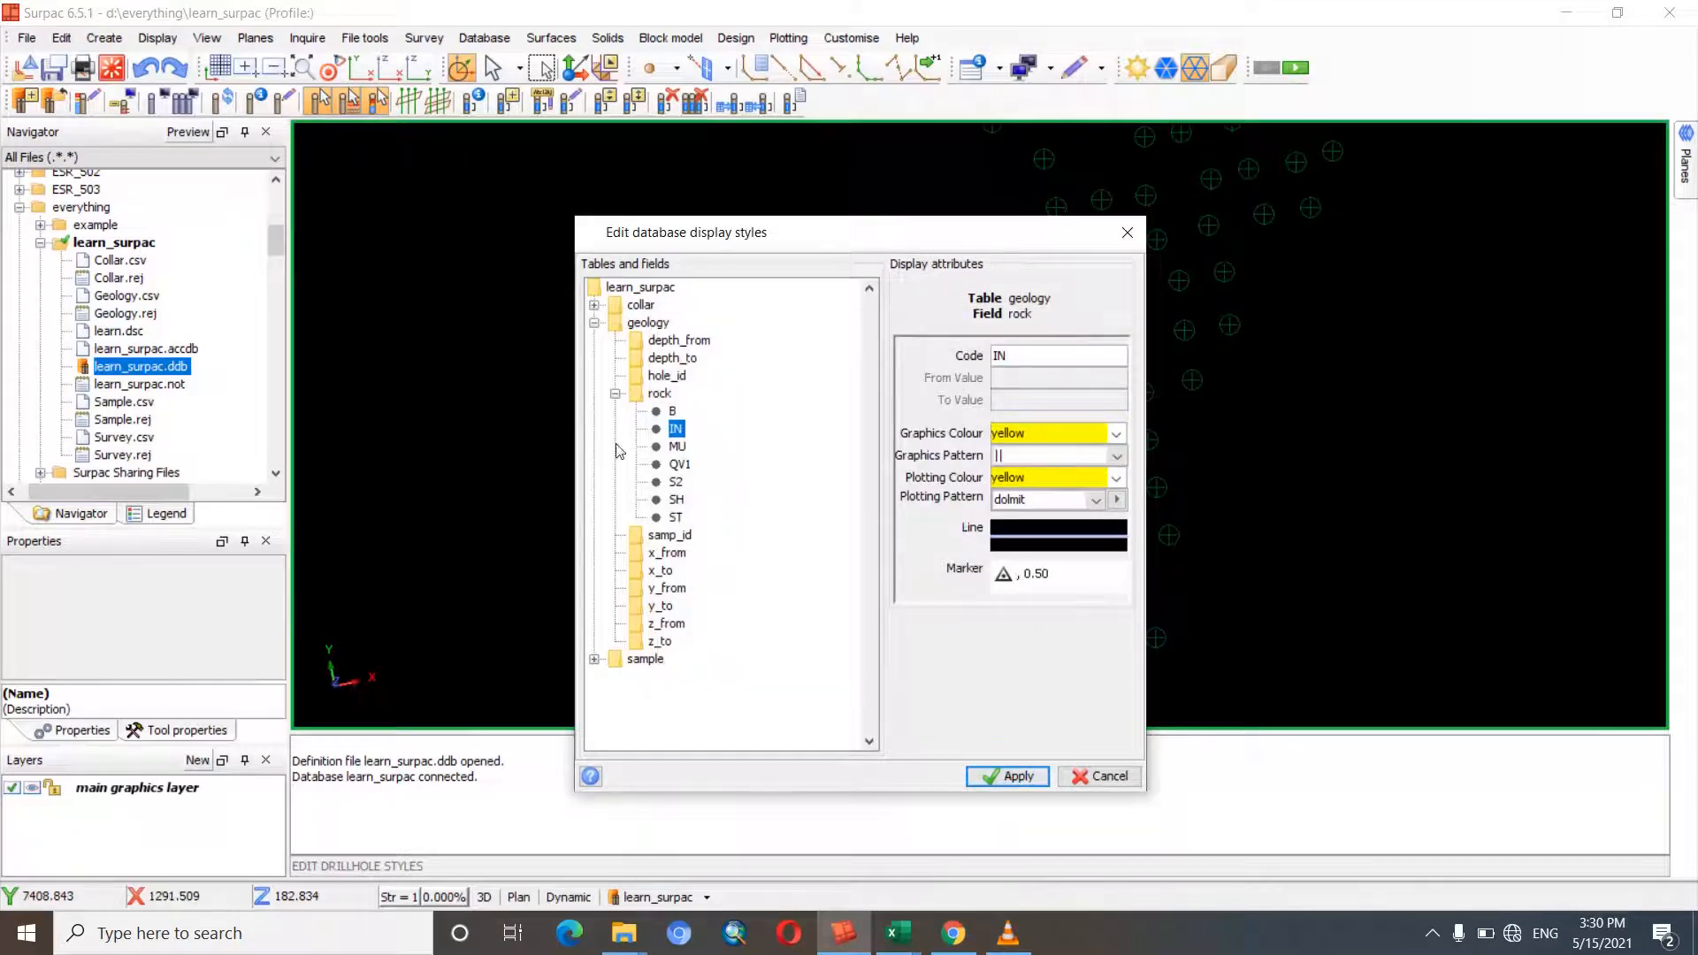
- Set the graphics and plotting colours of rock code MU to green and its graphics pattern to //
{"action": "key", "text": "Down"}
{"action": "left_click", "coordinate": [1061, 433]}
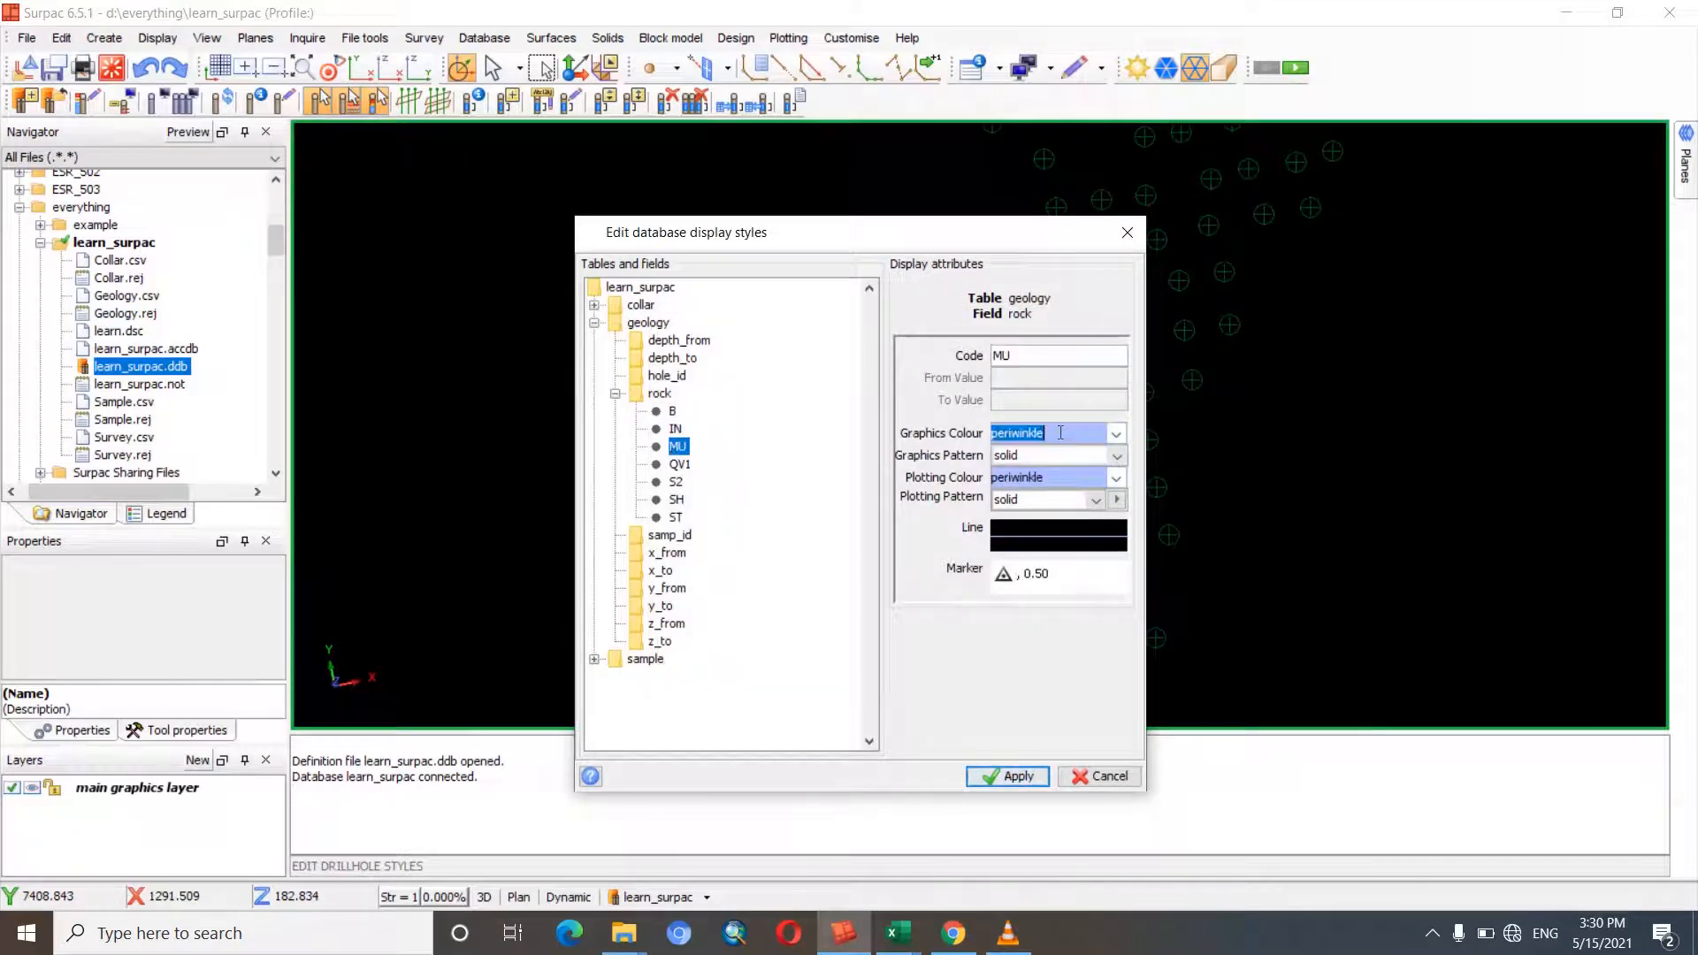
{"action": "type", "text": "y"}
{"action": "type", "text": "green"}
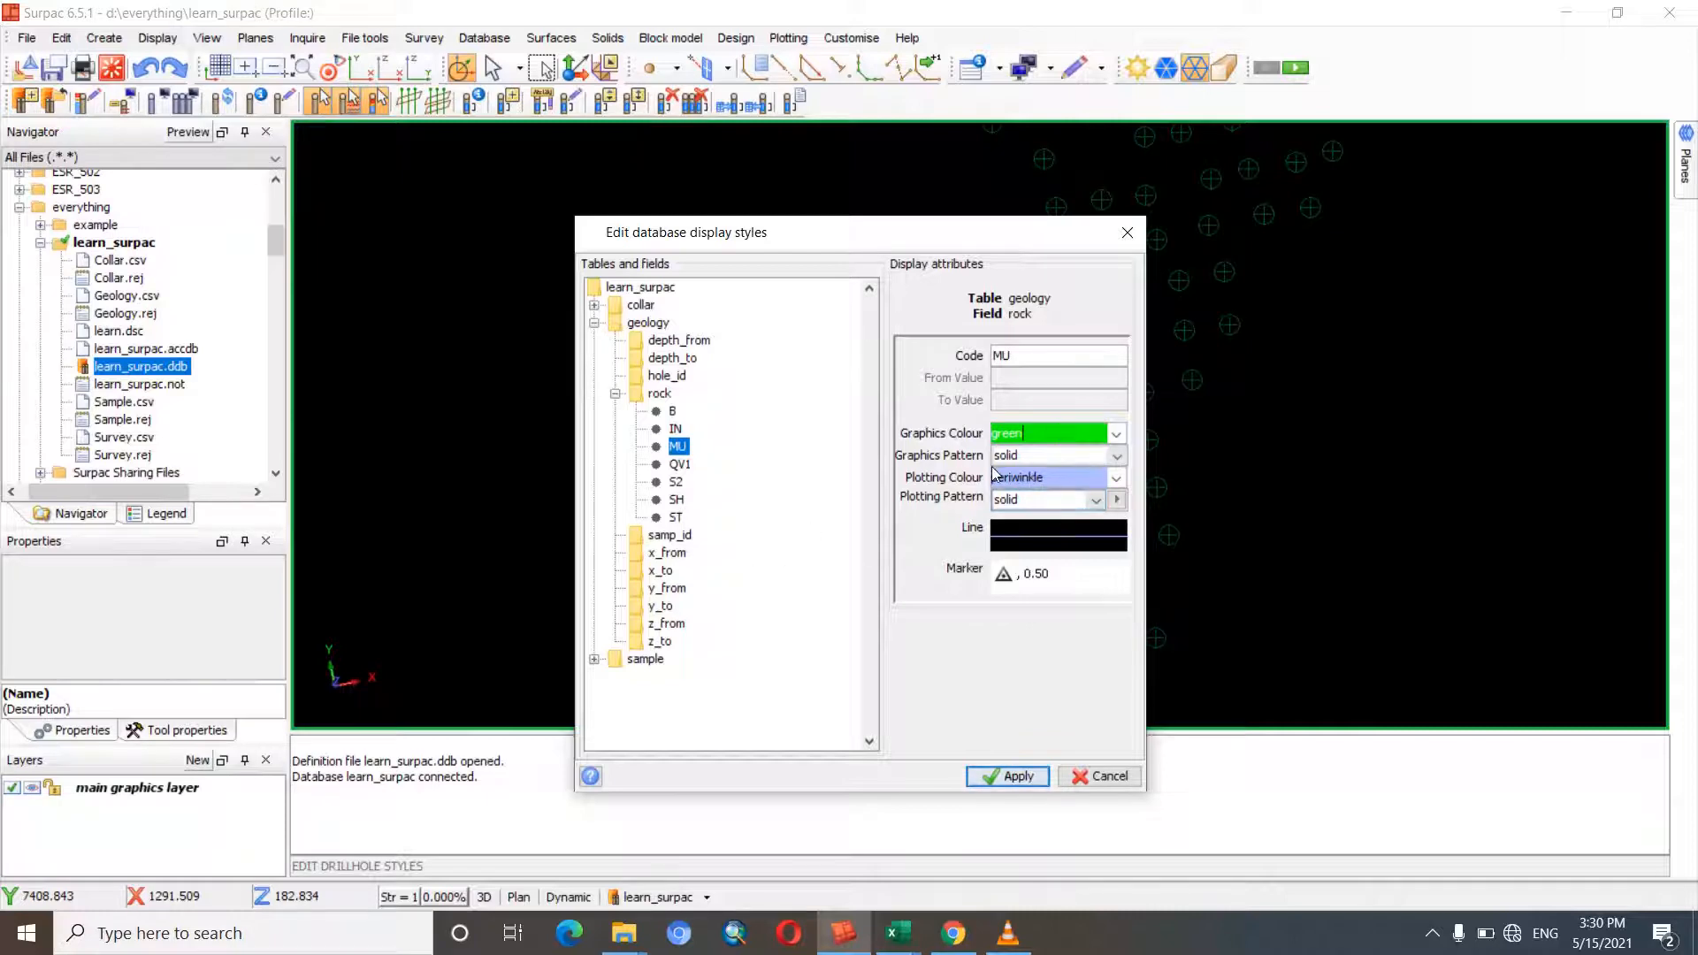
{"action": "double_click", "coordinate": [1045, 478]}
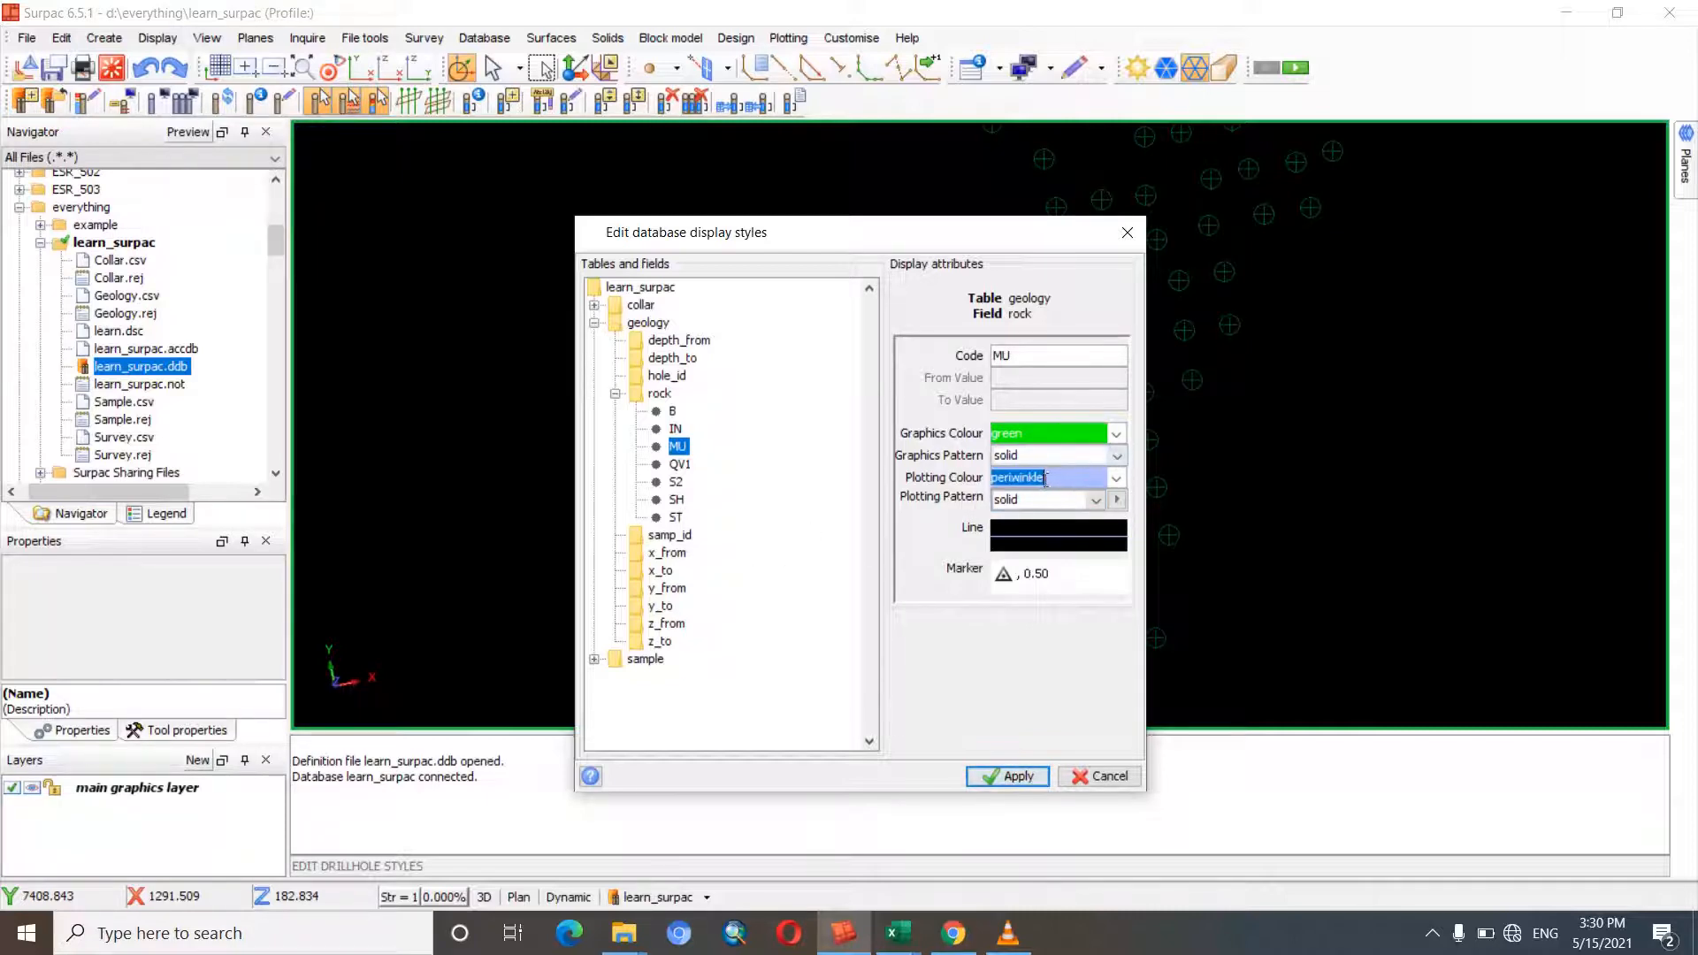
{"action": "type", "text": "gree"}
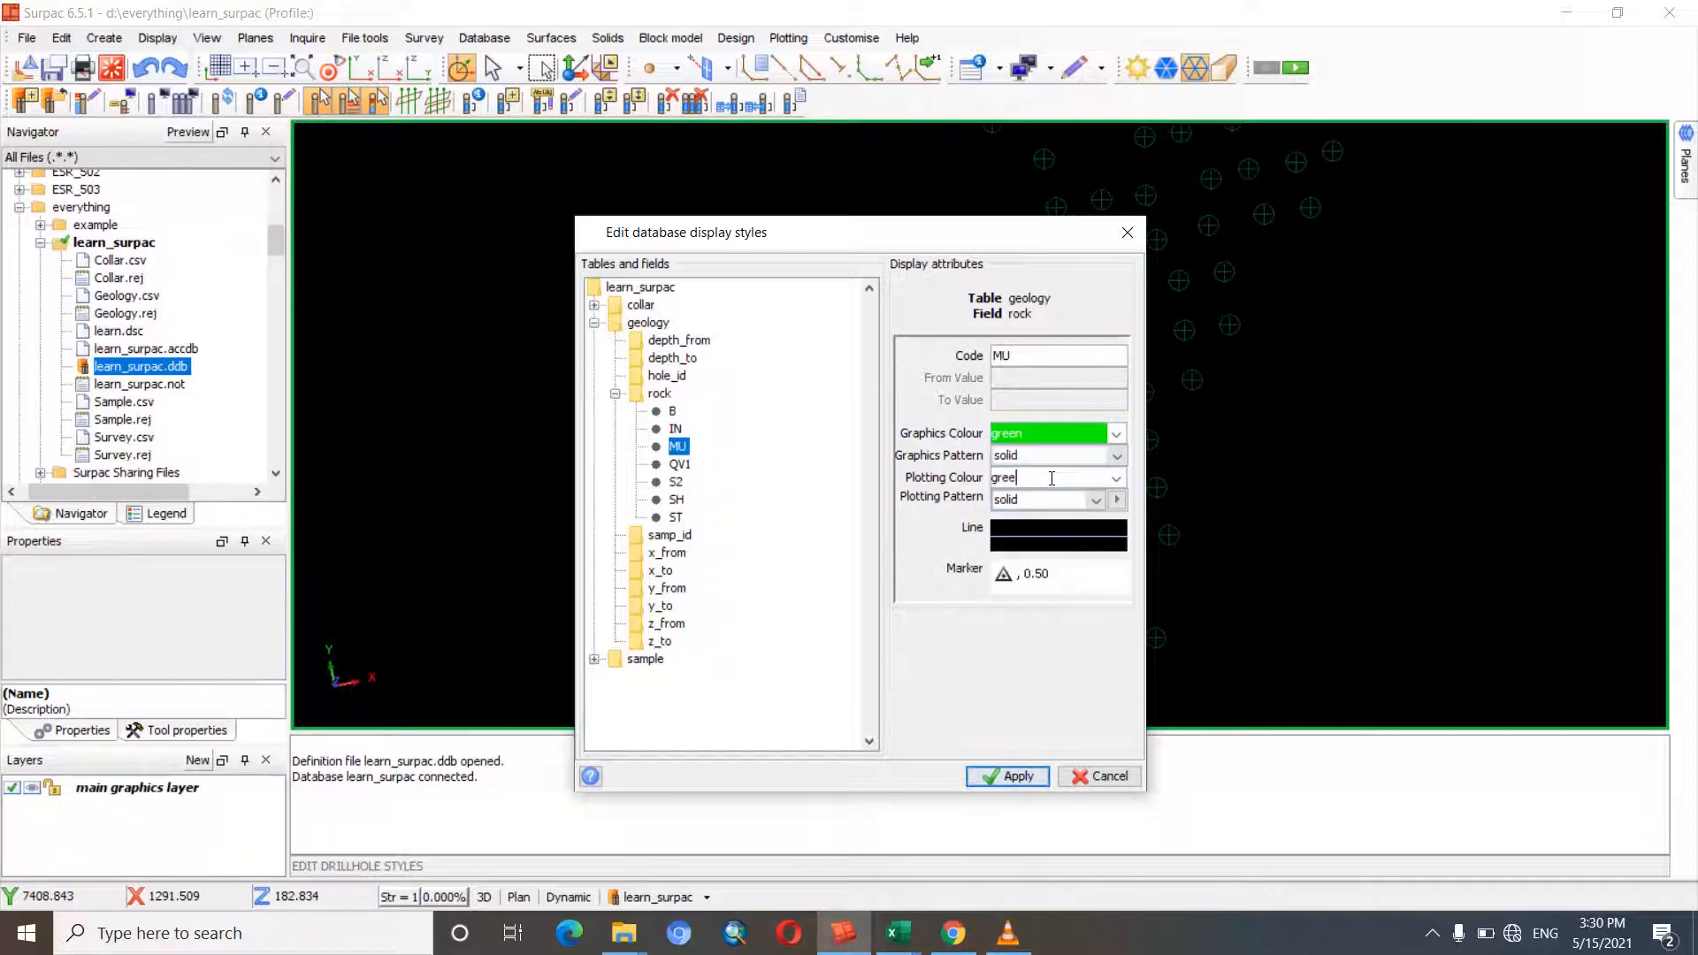
{"action": "type", "text": "n"}
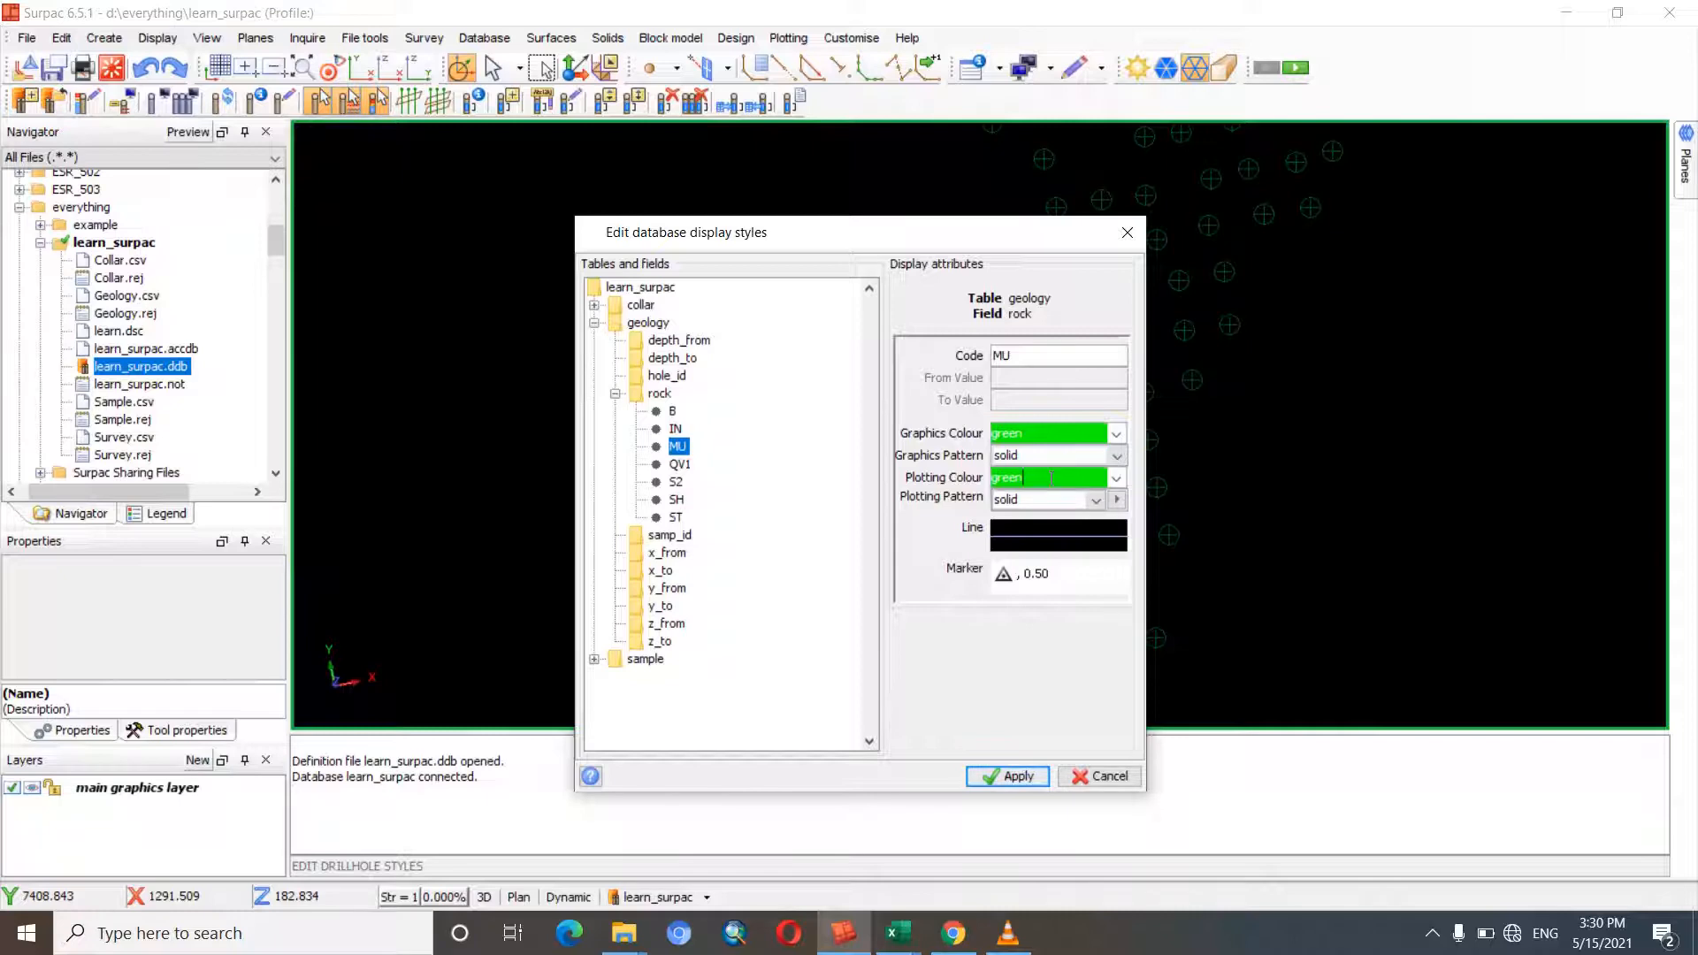
{"action": "left_click", "coordinate": [1116, 455]}
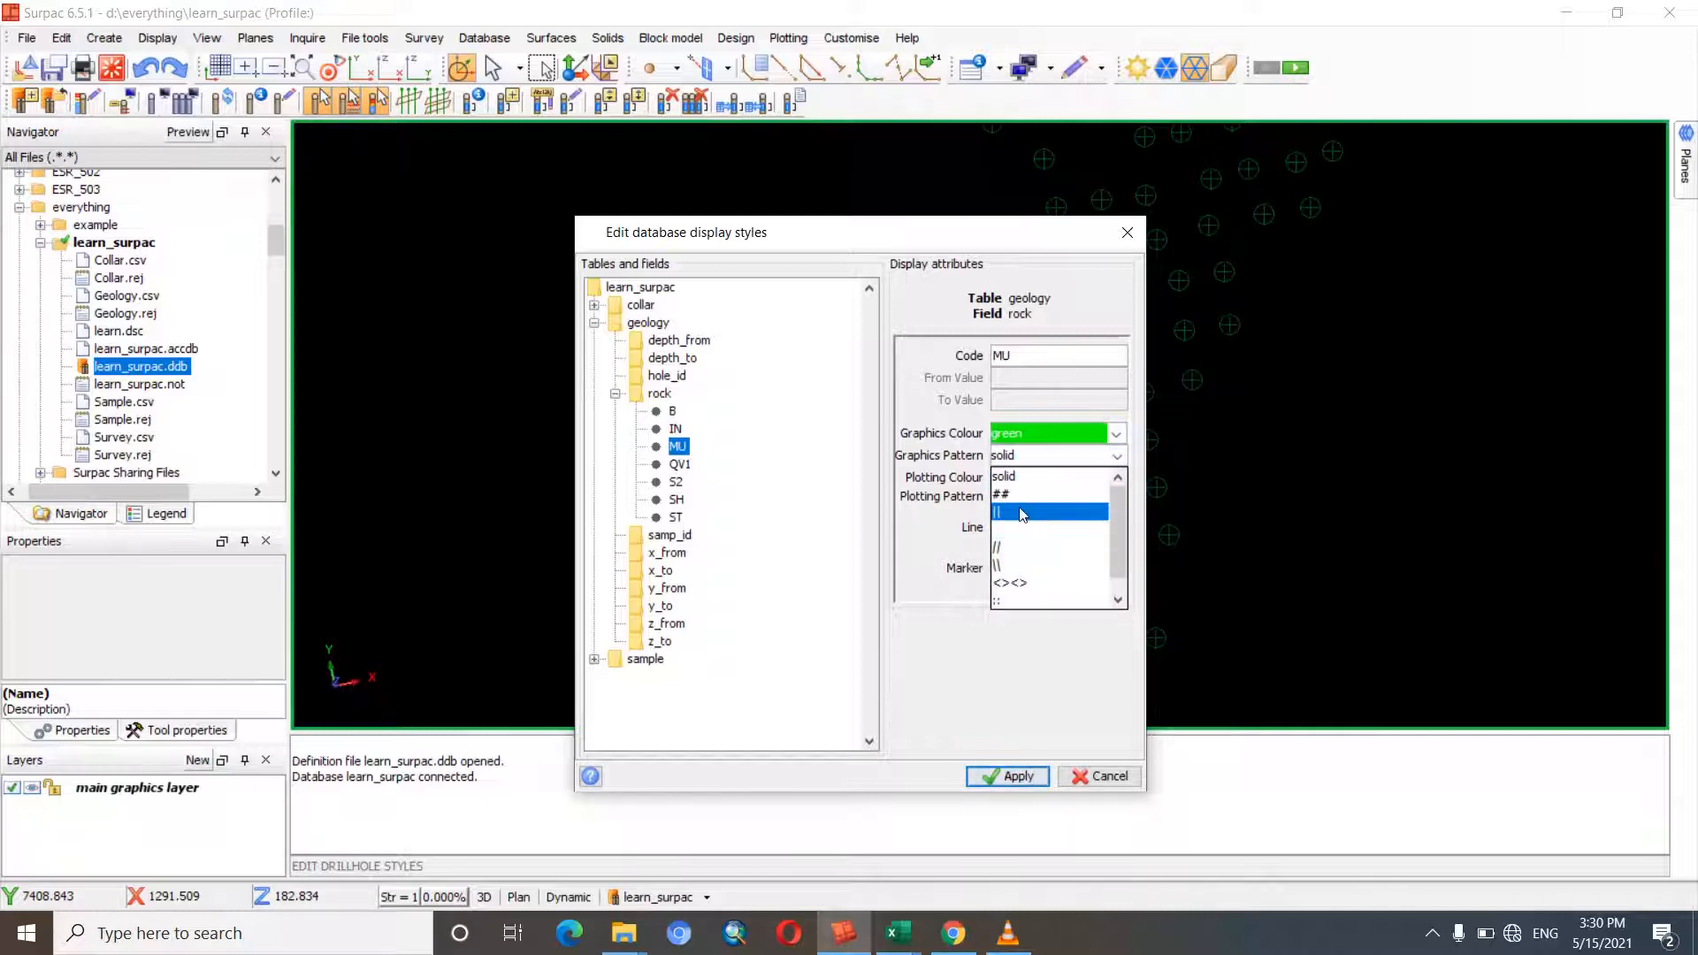
{"action": "left_click", "coordinate": [1014, 549]}
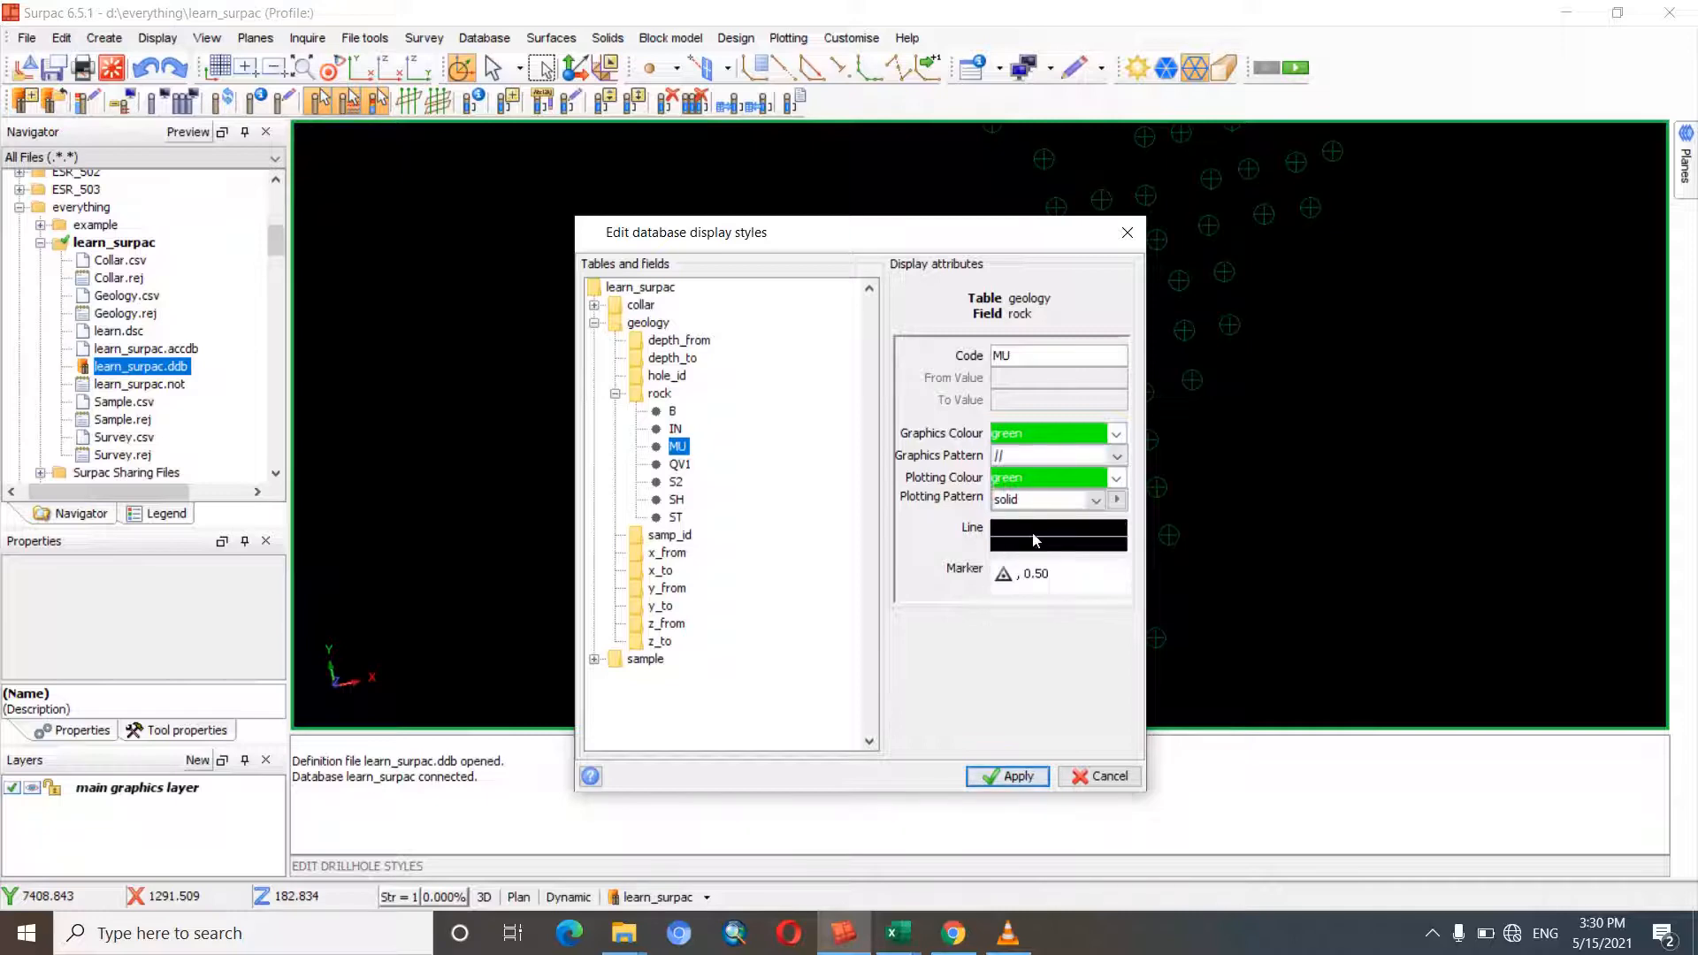
- Set the line thickness of rock code MU to 2
{"action": "left_click", "coordinate": [1068, 546]}
{"action": "left_click", "coordinate": [1069, 570]}
{"action": "left_click", "coordinate": [873, 432]}
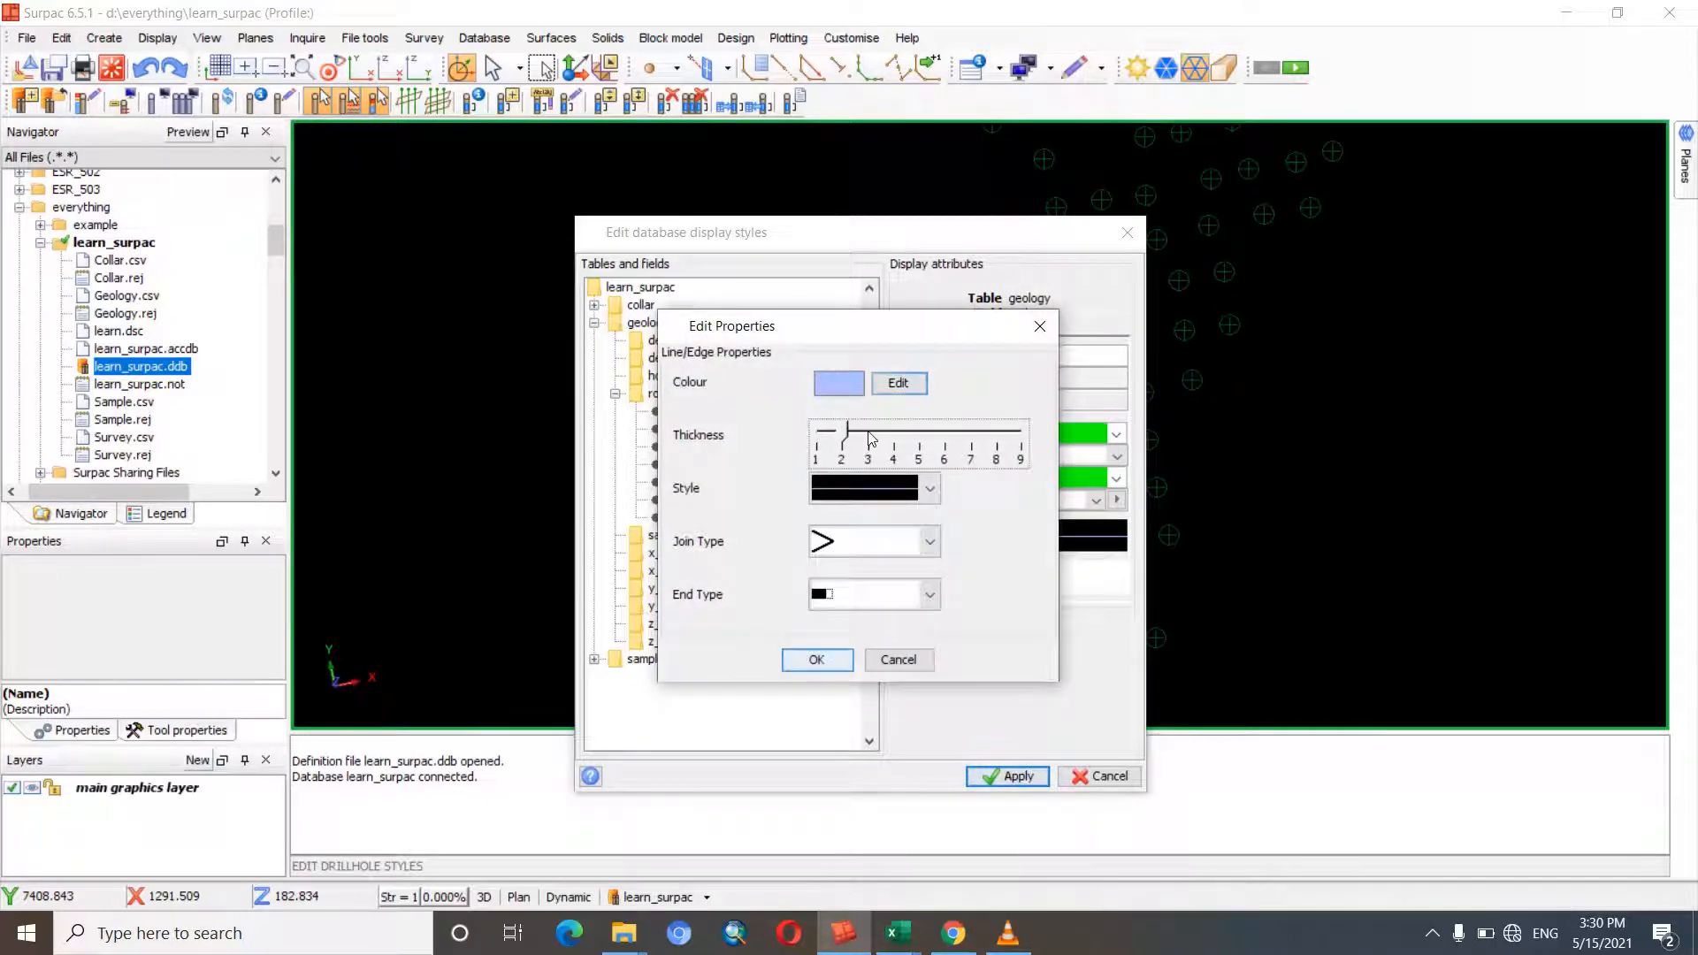
{"action": "left_click", "coordinate": [832, 663]}
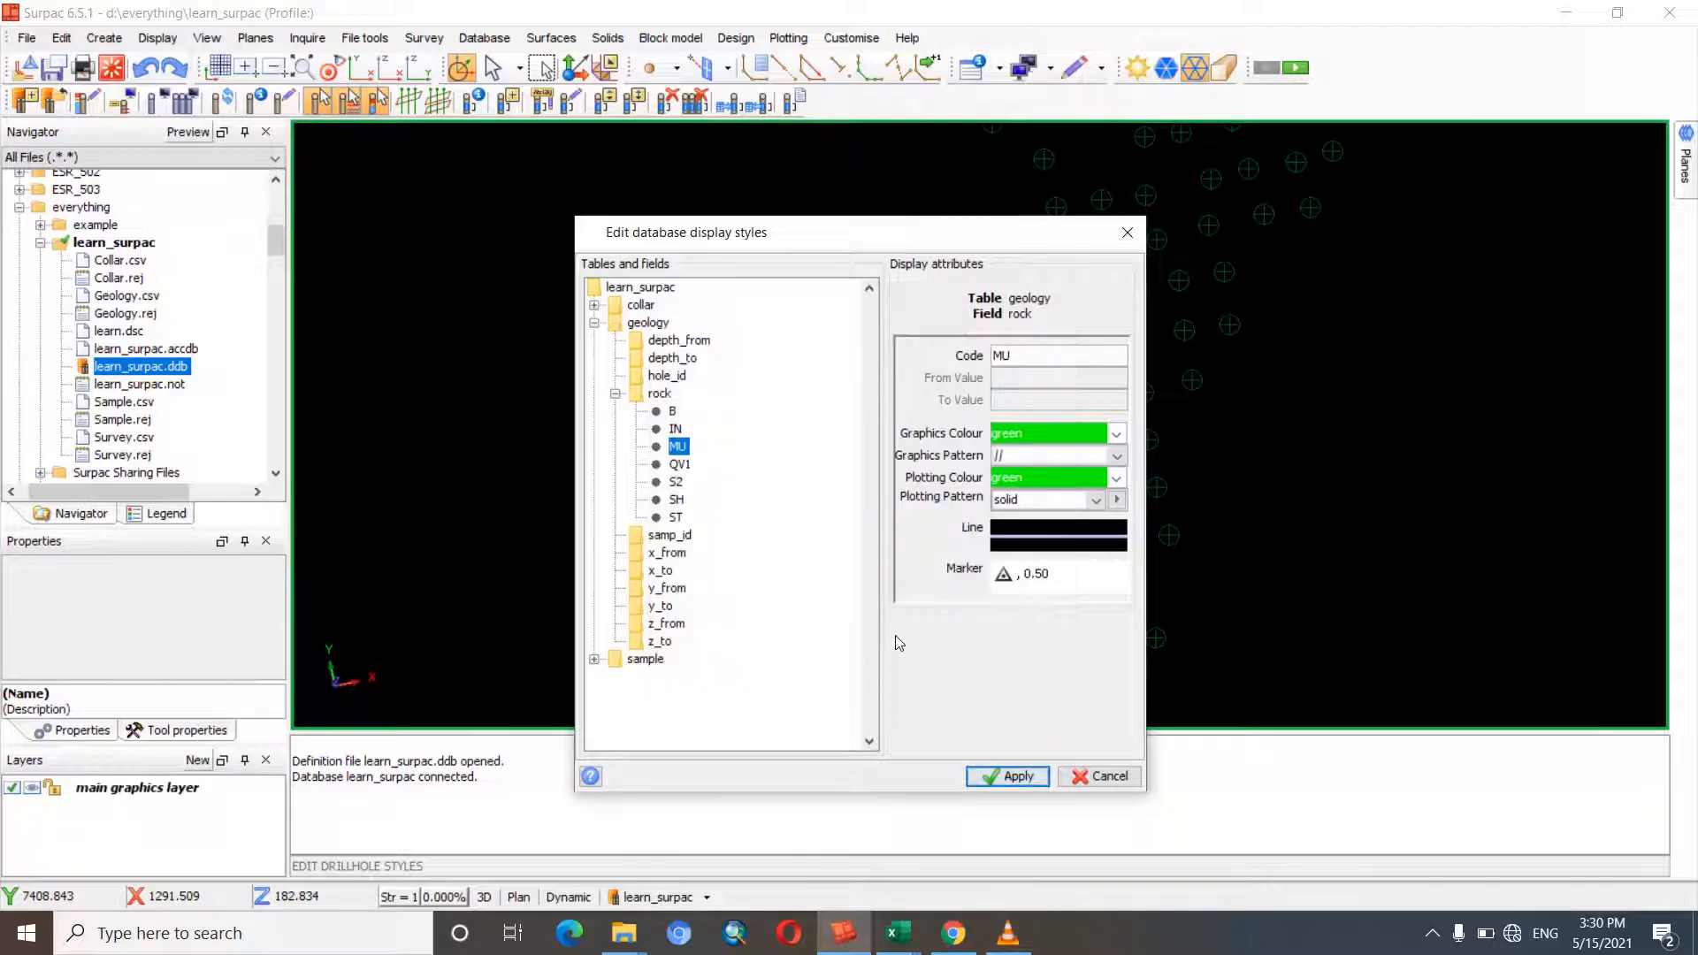
- Give rock code QV1 the magenta colour r=0.8 g=0.0 b=0.8 for graphics and plotting, with graphics pattern <><>
{"action": "left_click", "coordinate": [675, 465]}
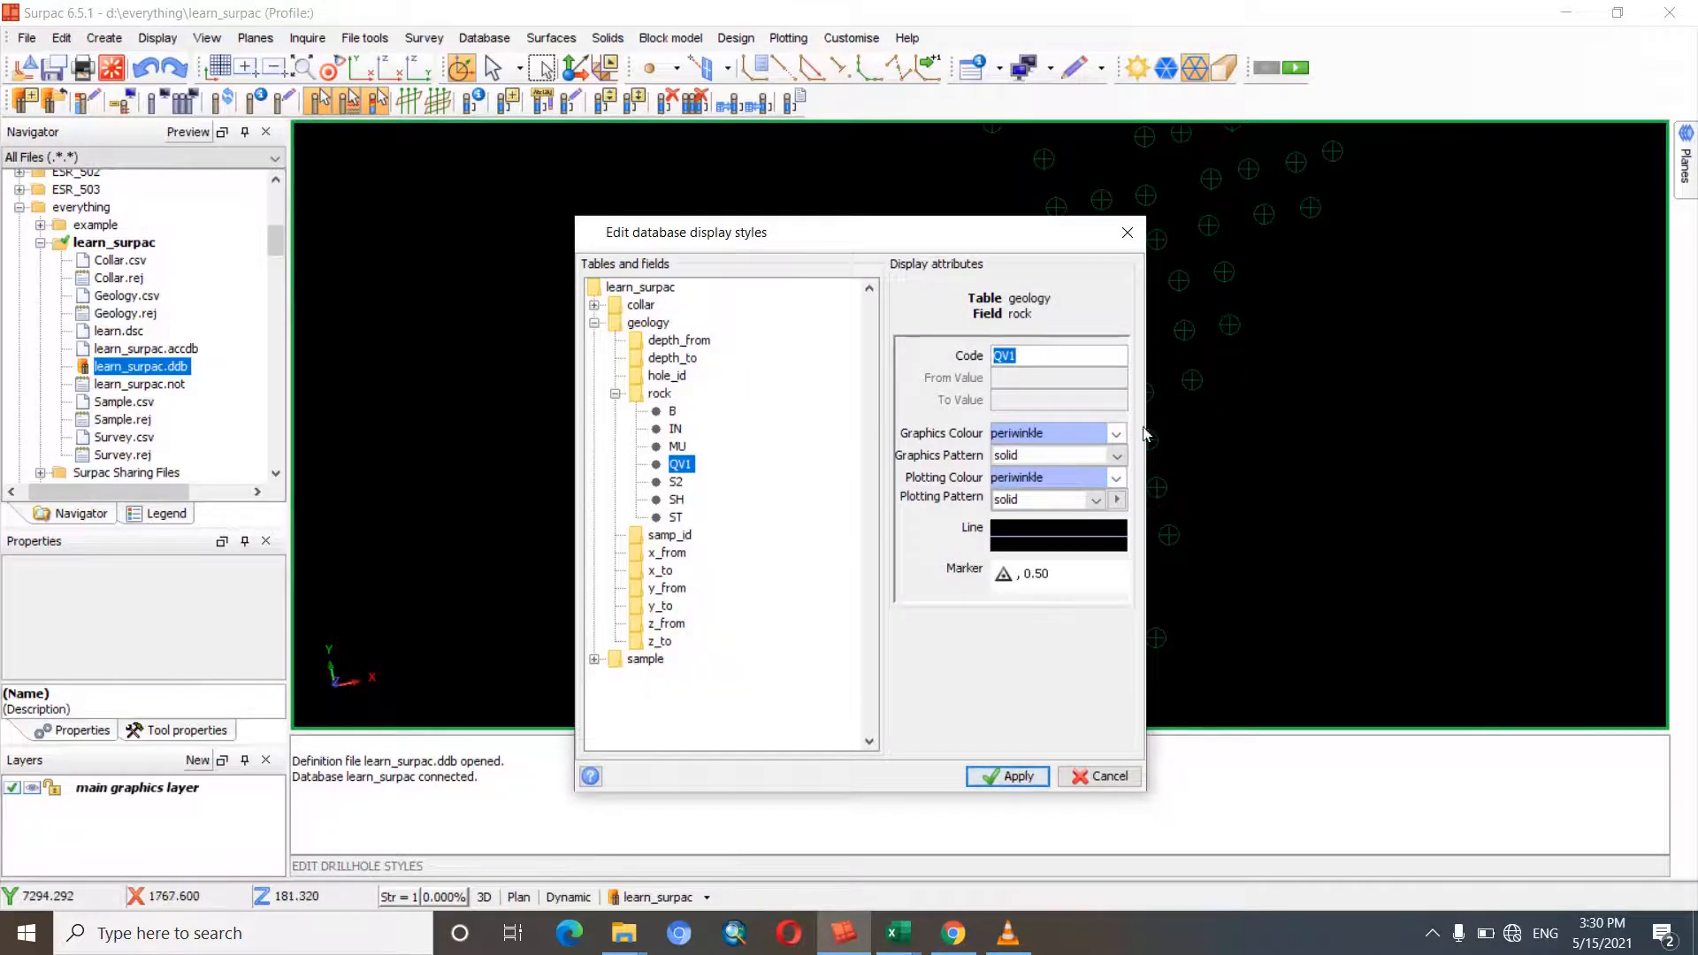
{"action": "left_click", "coordinate": [1084, 435]}
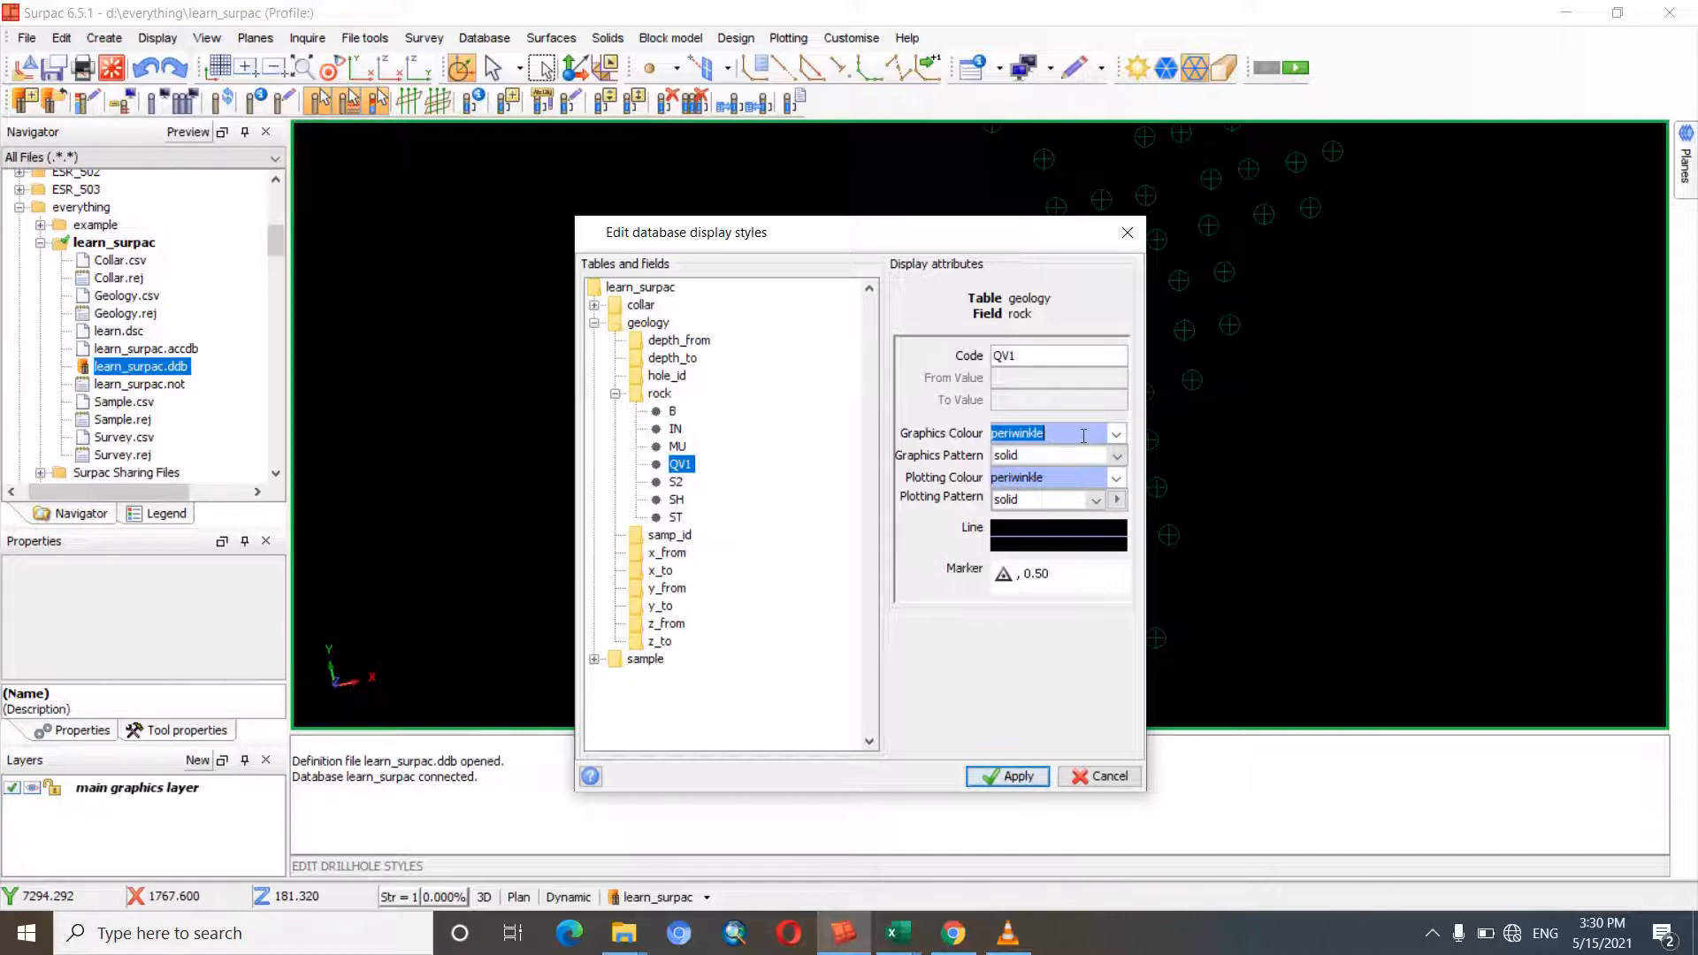
{"action": "left_click", "coordinate": [1116, 434]}
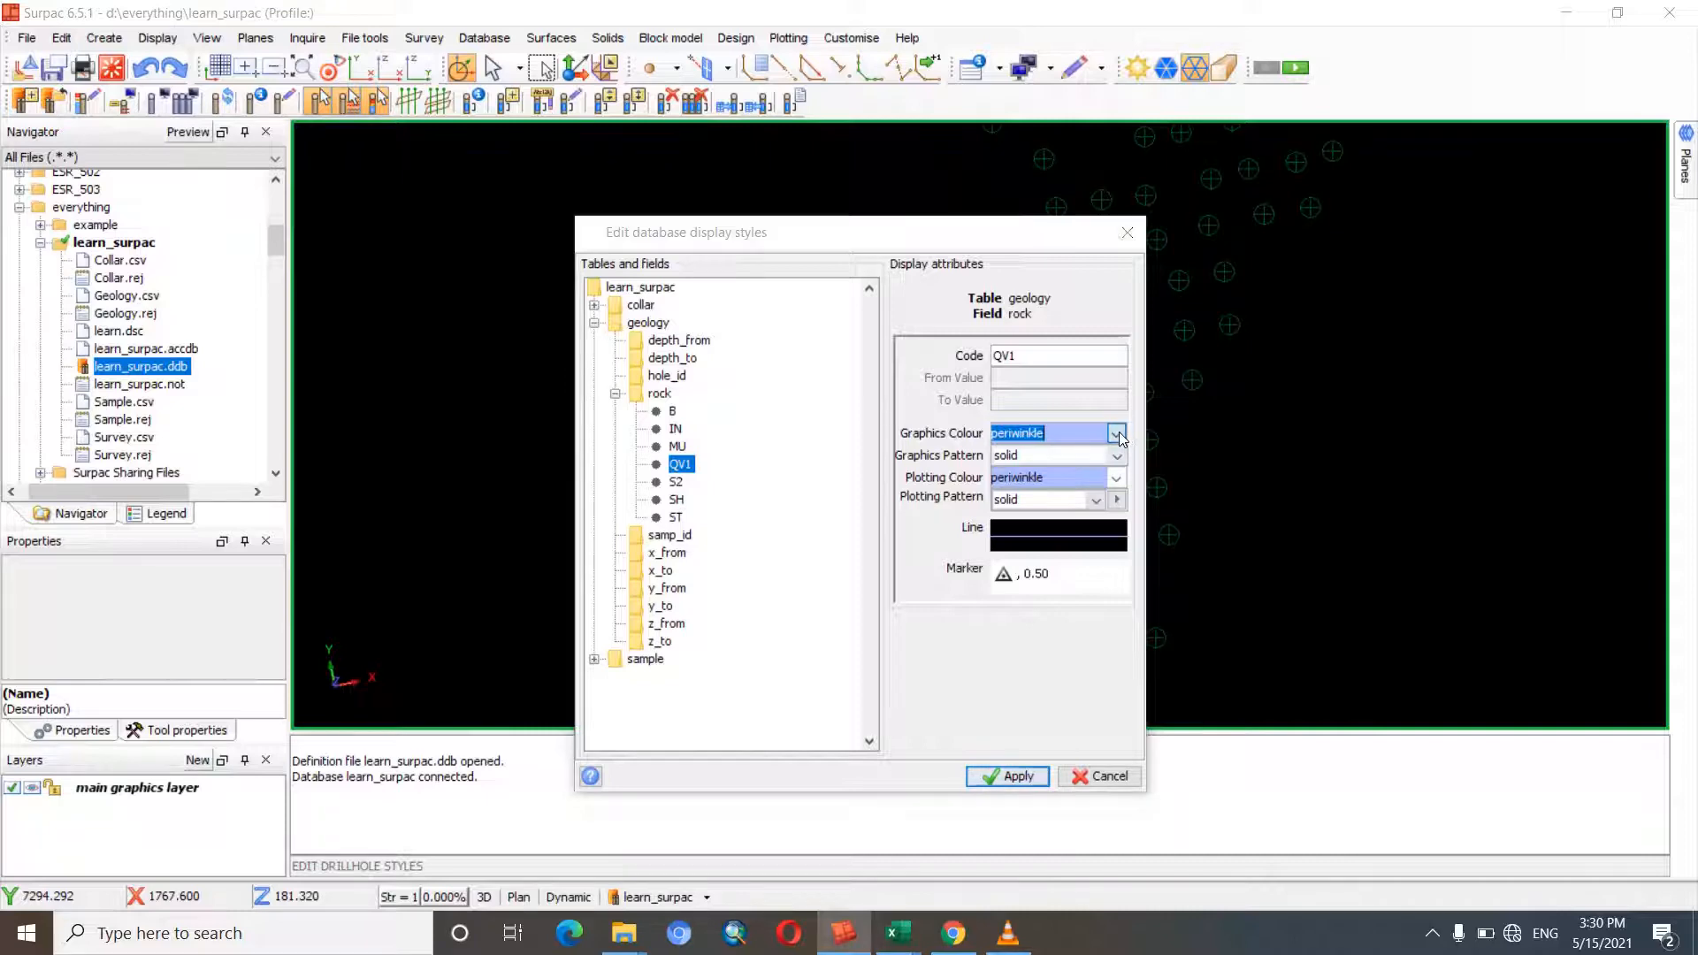
{"action": "left_click", "coordinate": [927, 453]}
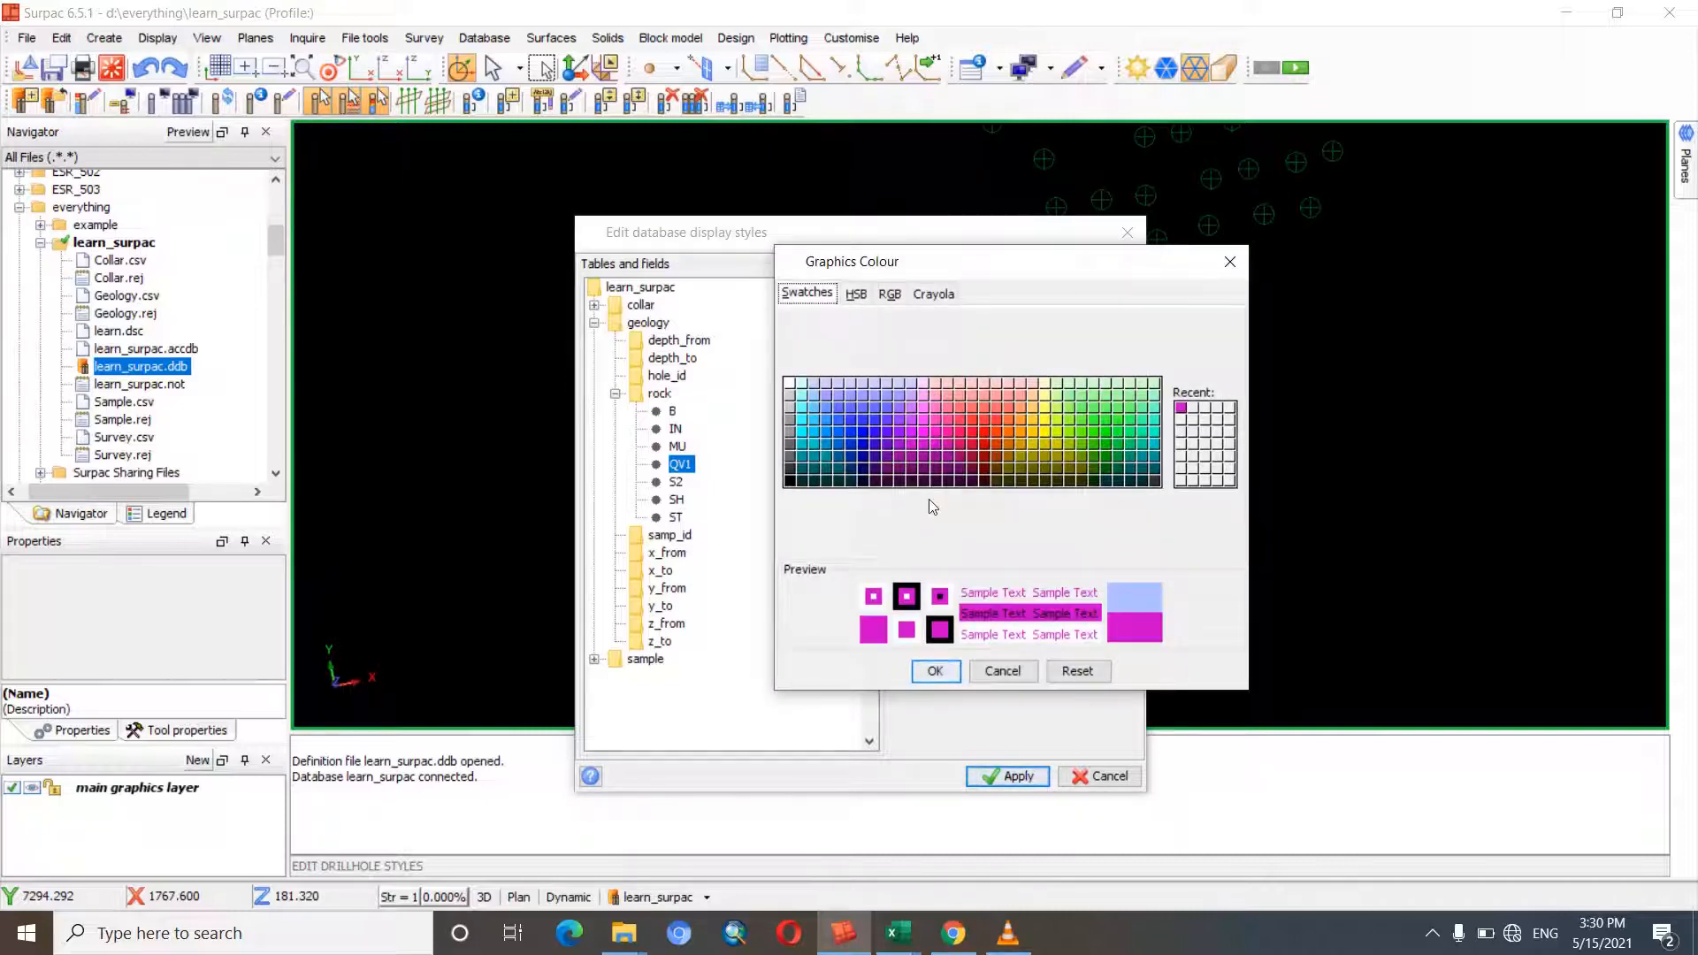
{"action": "left_click", "coordinate": [935, 670]}
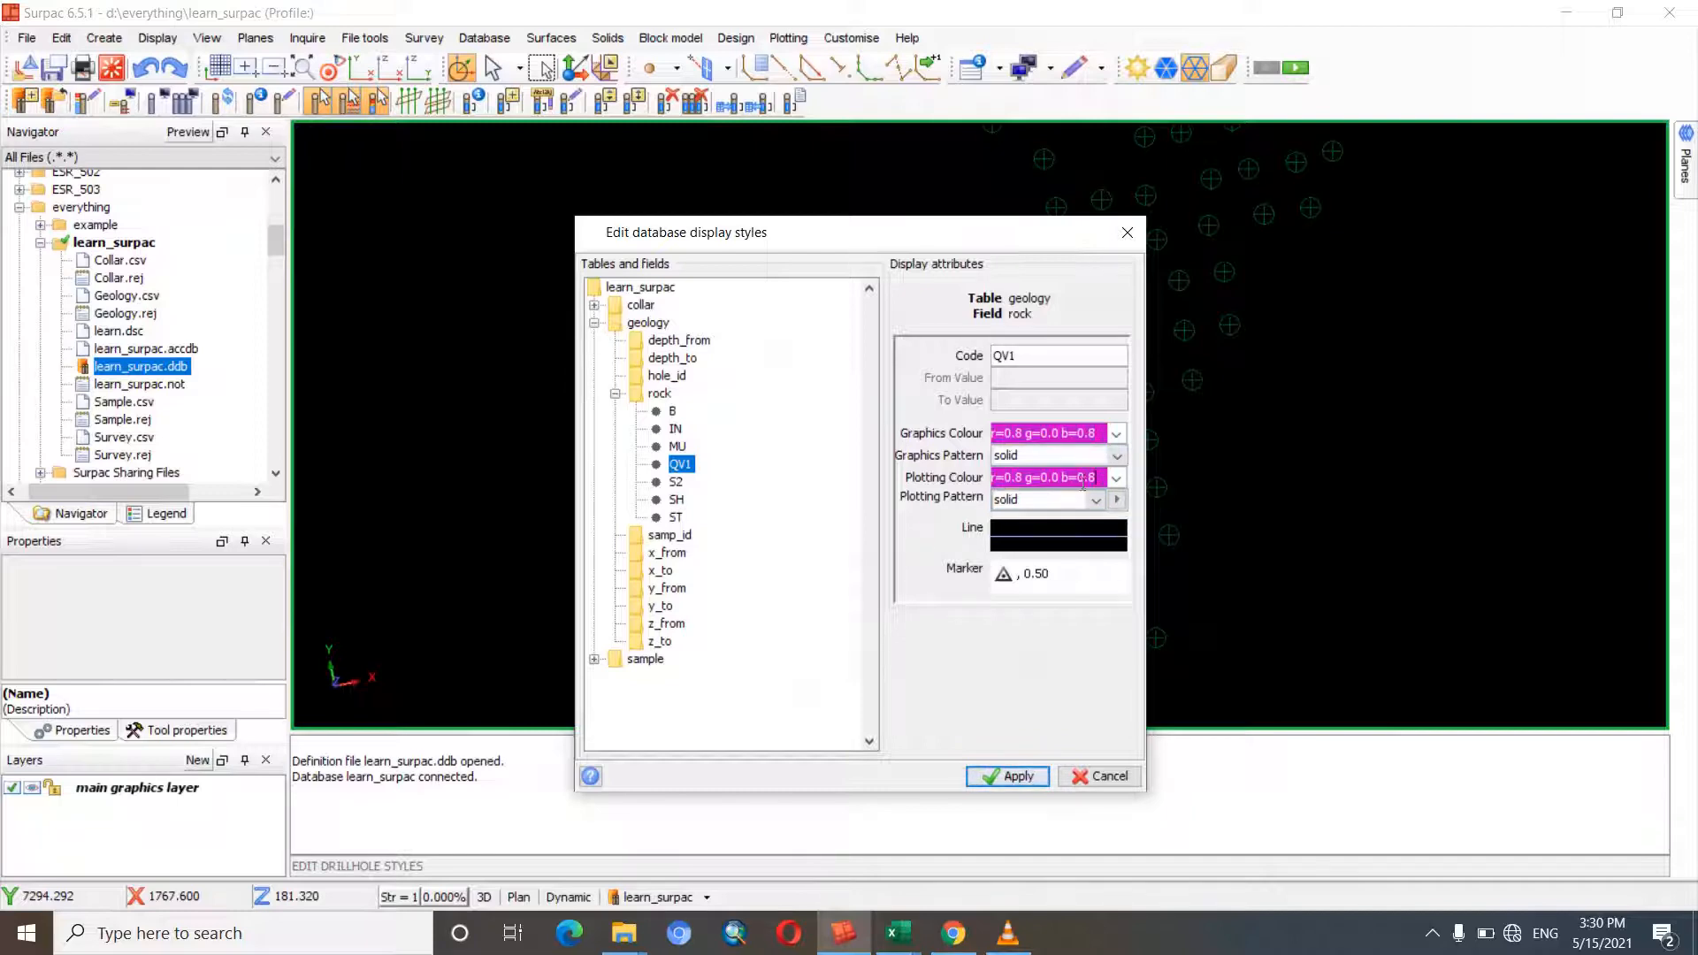
{"action": "left_click", "coordinate": [1118, 457]}
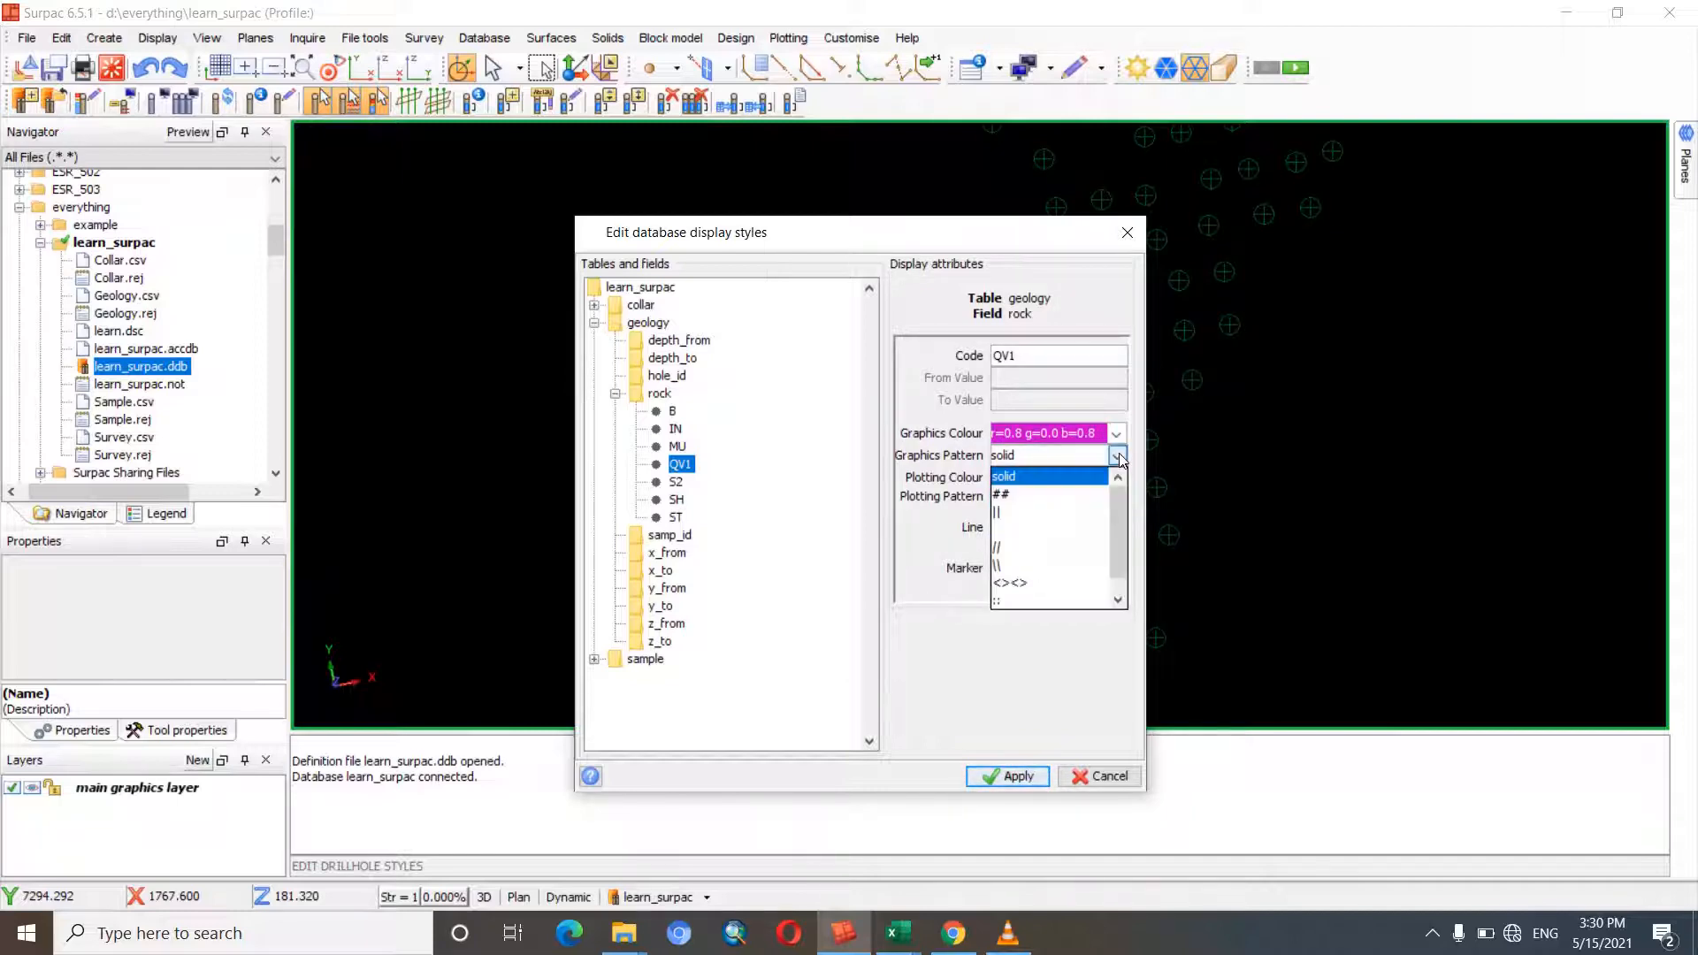
{"action": "left_click", "coordinate": [1018, 582]}
- Increase the line thickness of rock code QV1 and apply the edited display styles
{"action": "left_click", "coordinate": [1038, 579]}
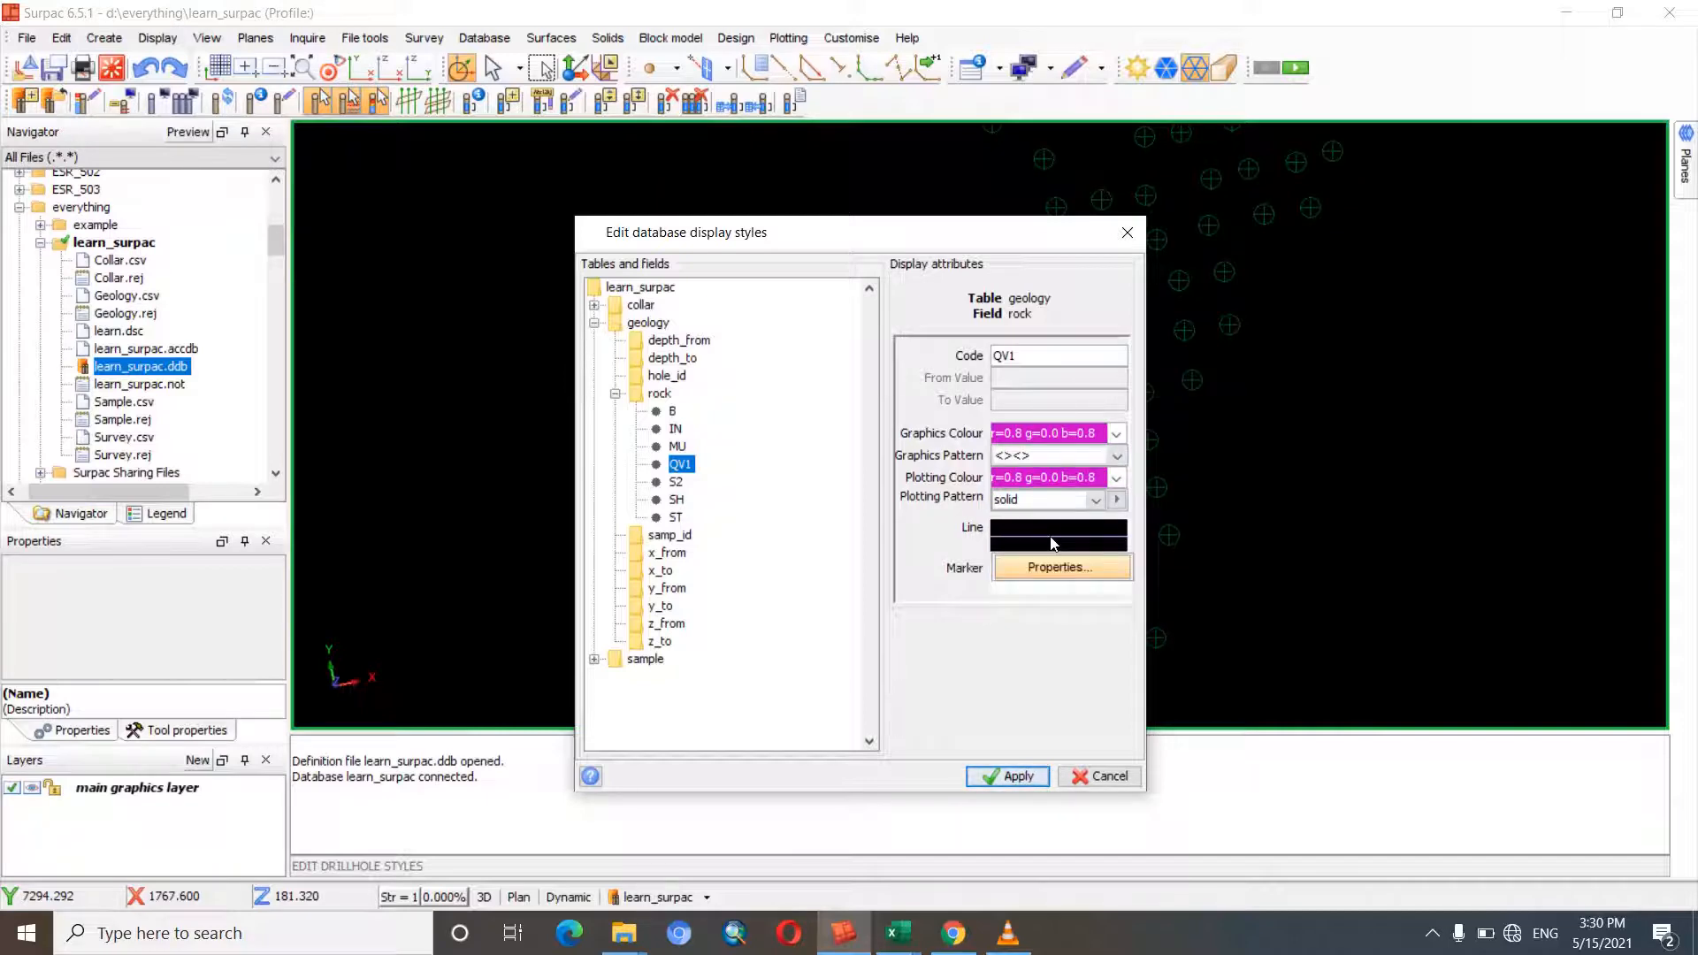
{"action": "left_click", "coordinate": [1053, 566]}
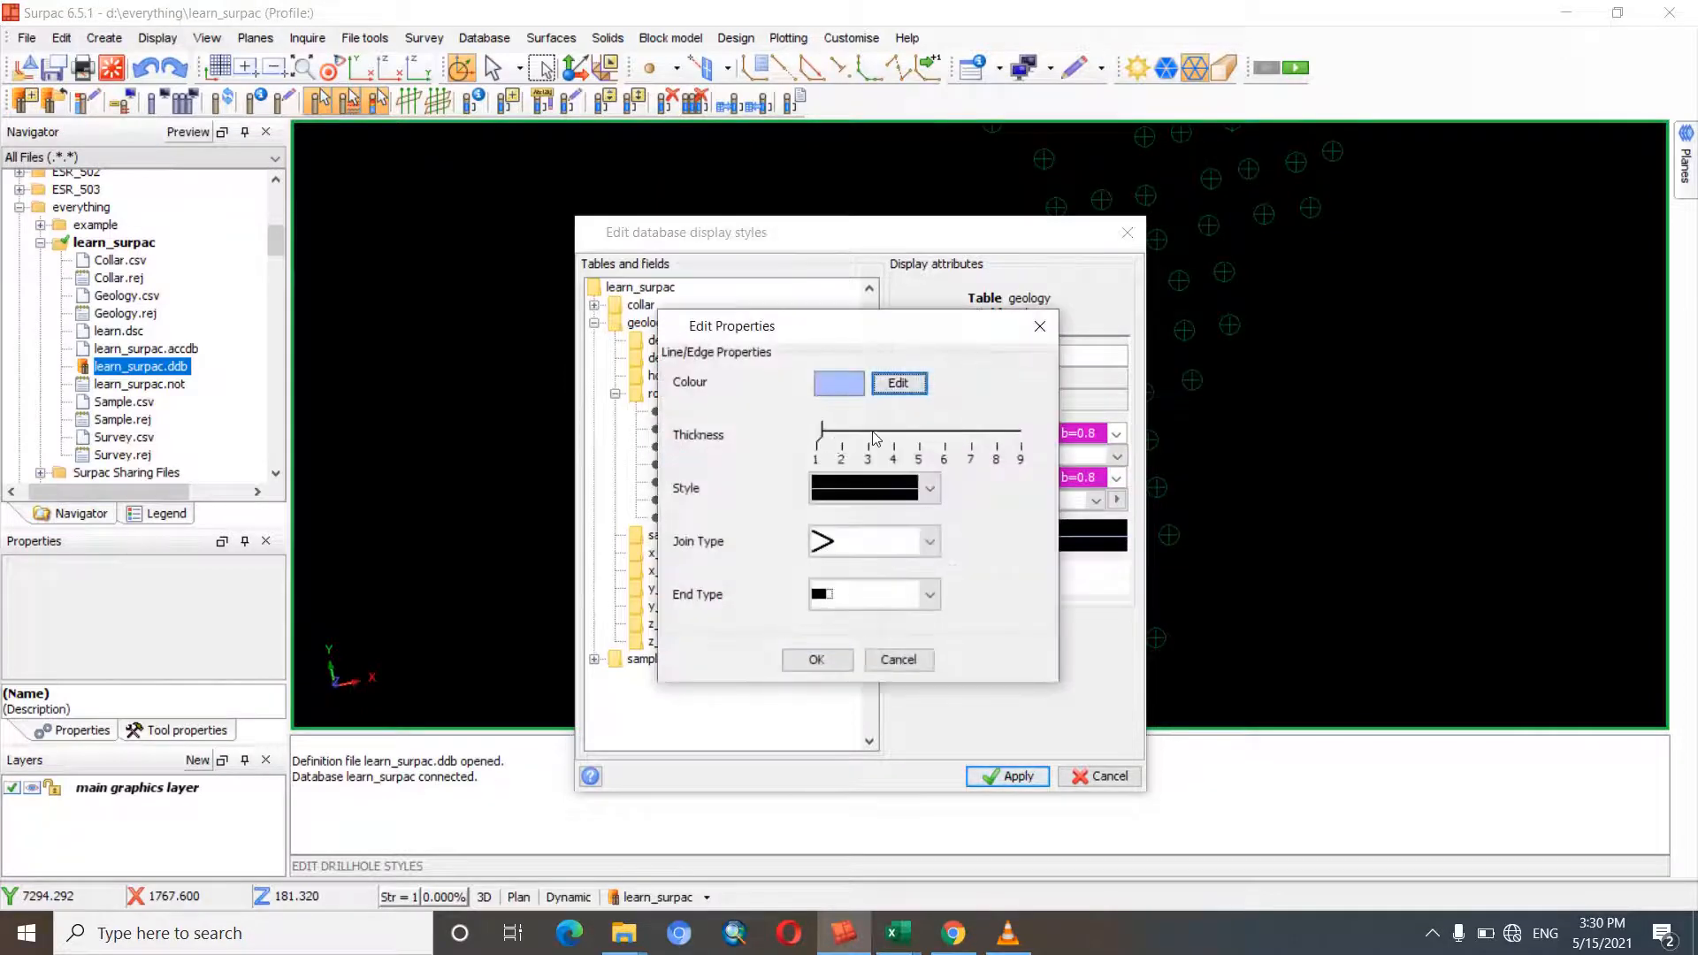
{"action": "left_click", "coordinate": [874, 433]}
{"action": "left_click", "coordinate": [816, 660]}
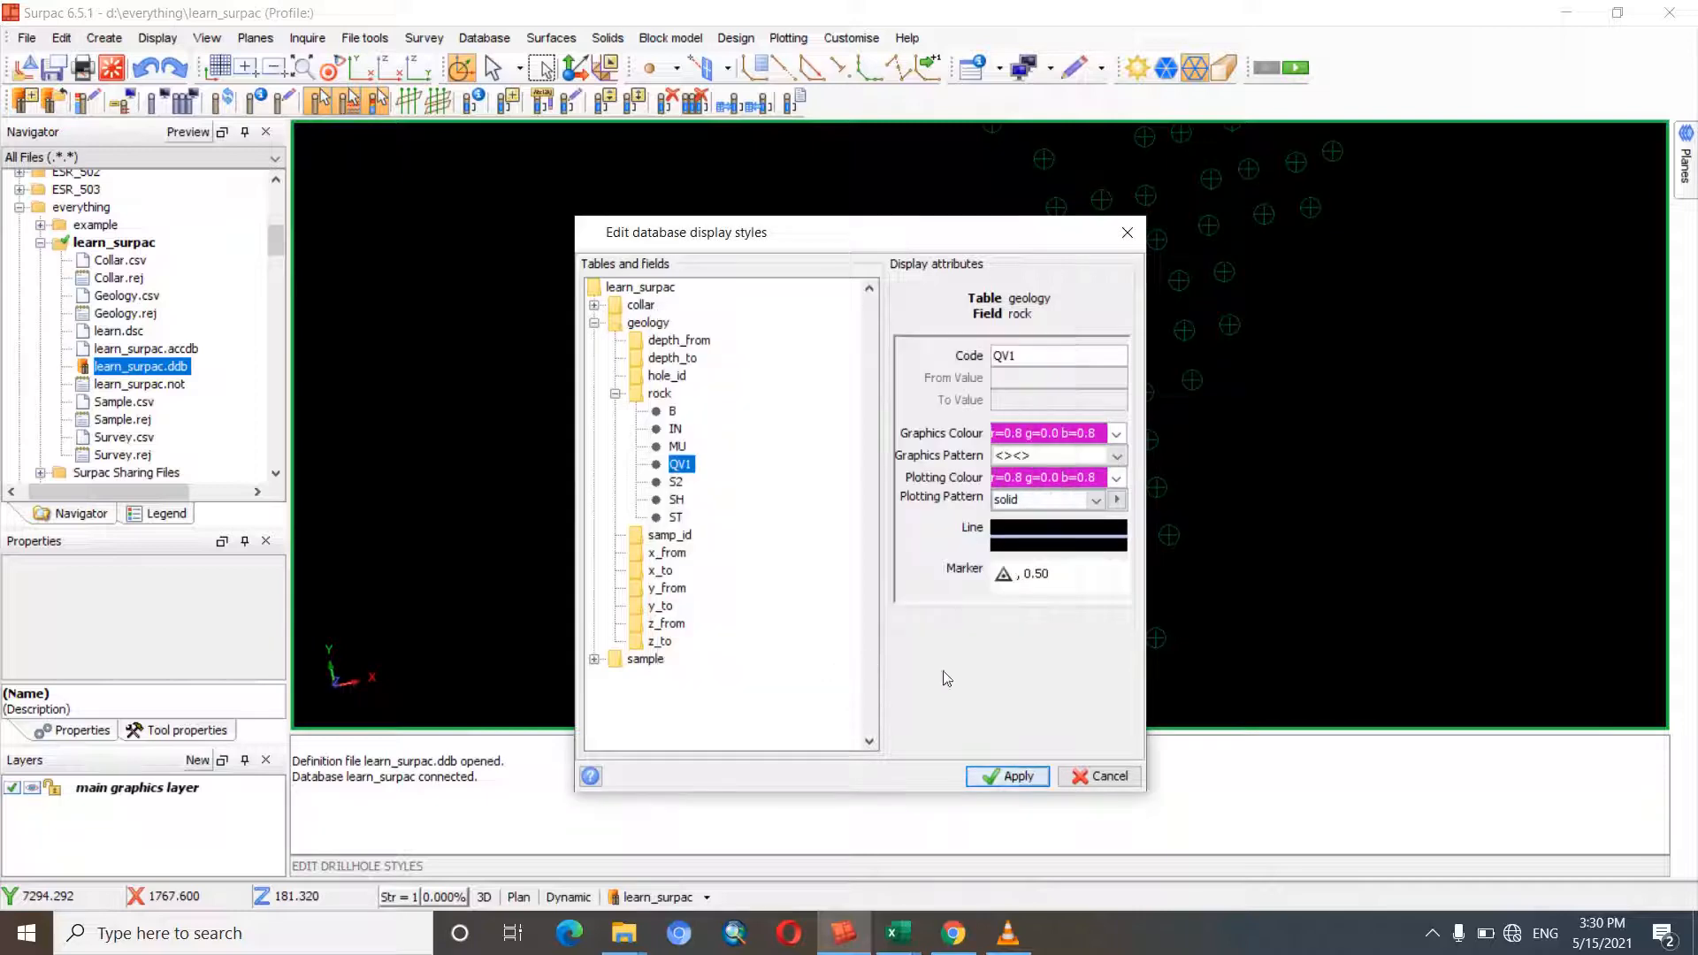
{"action": "left_click", "coordinate": [1008, 777]}
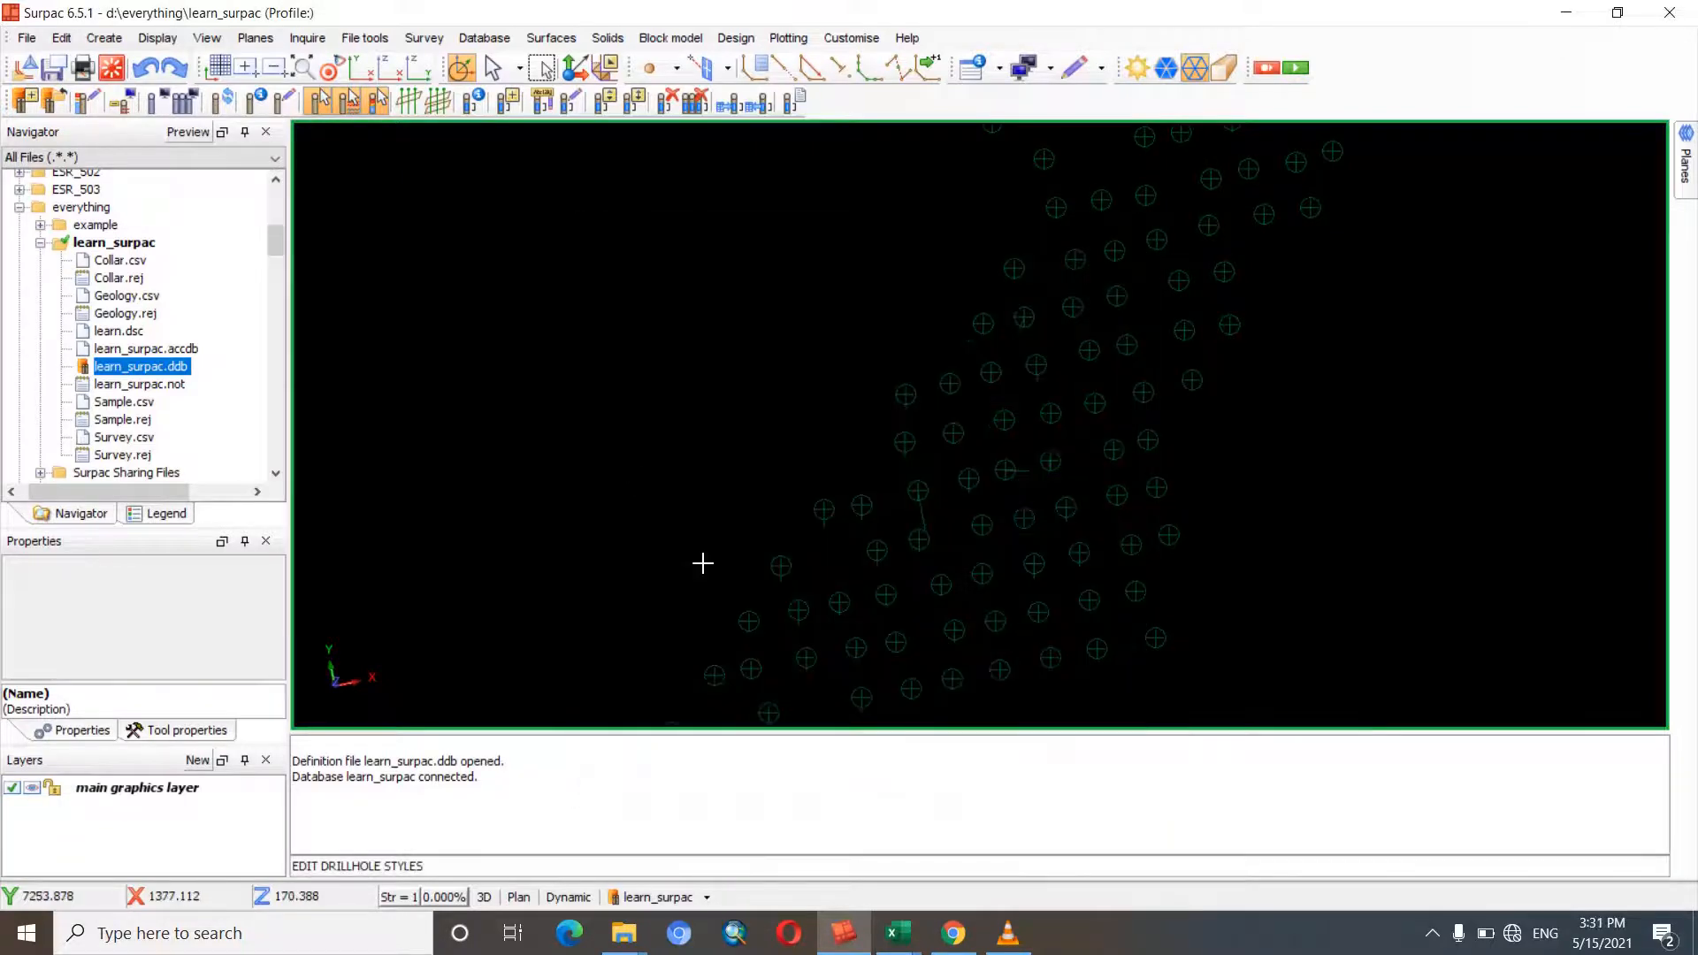
- Reopen the drillhole display styles and review rock codes IN, MU and QV1 under the geology table's rock field
{"action": "left_click", "coordinate": [658, 897]}
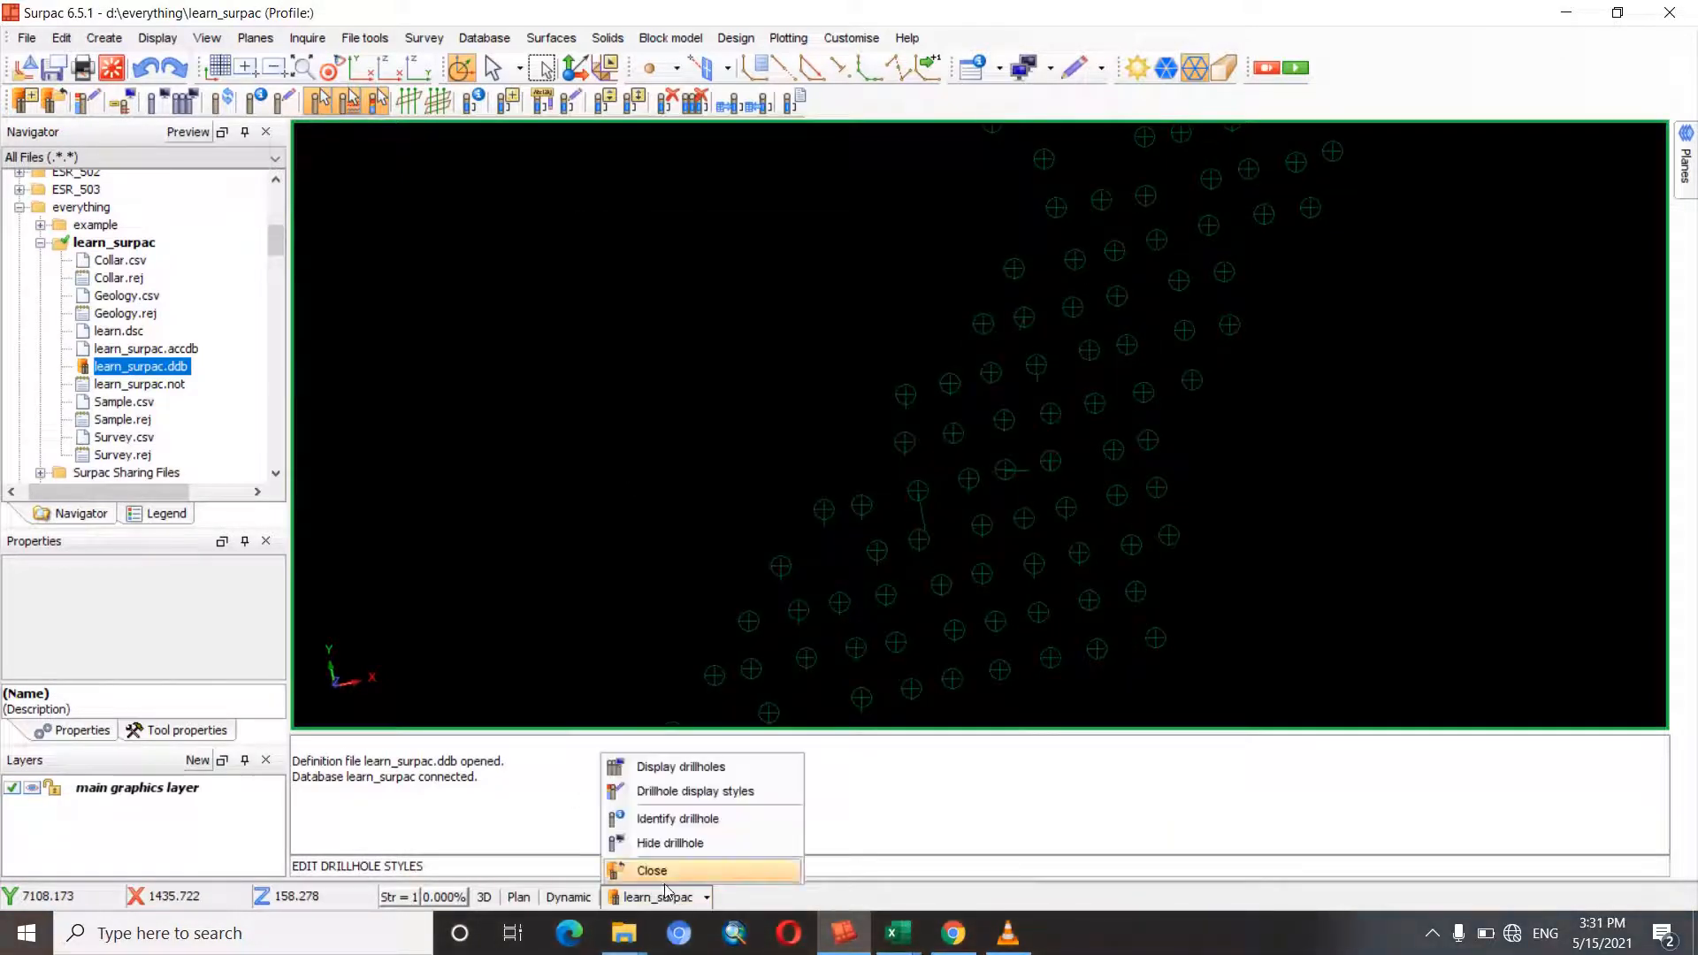
{"action": "left_click", "coordinate": [670, 792]}
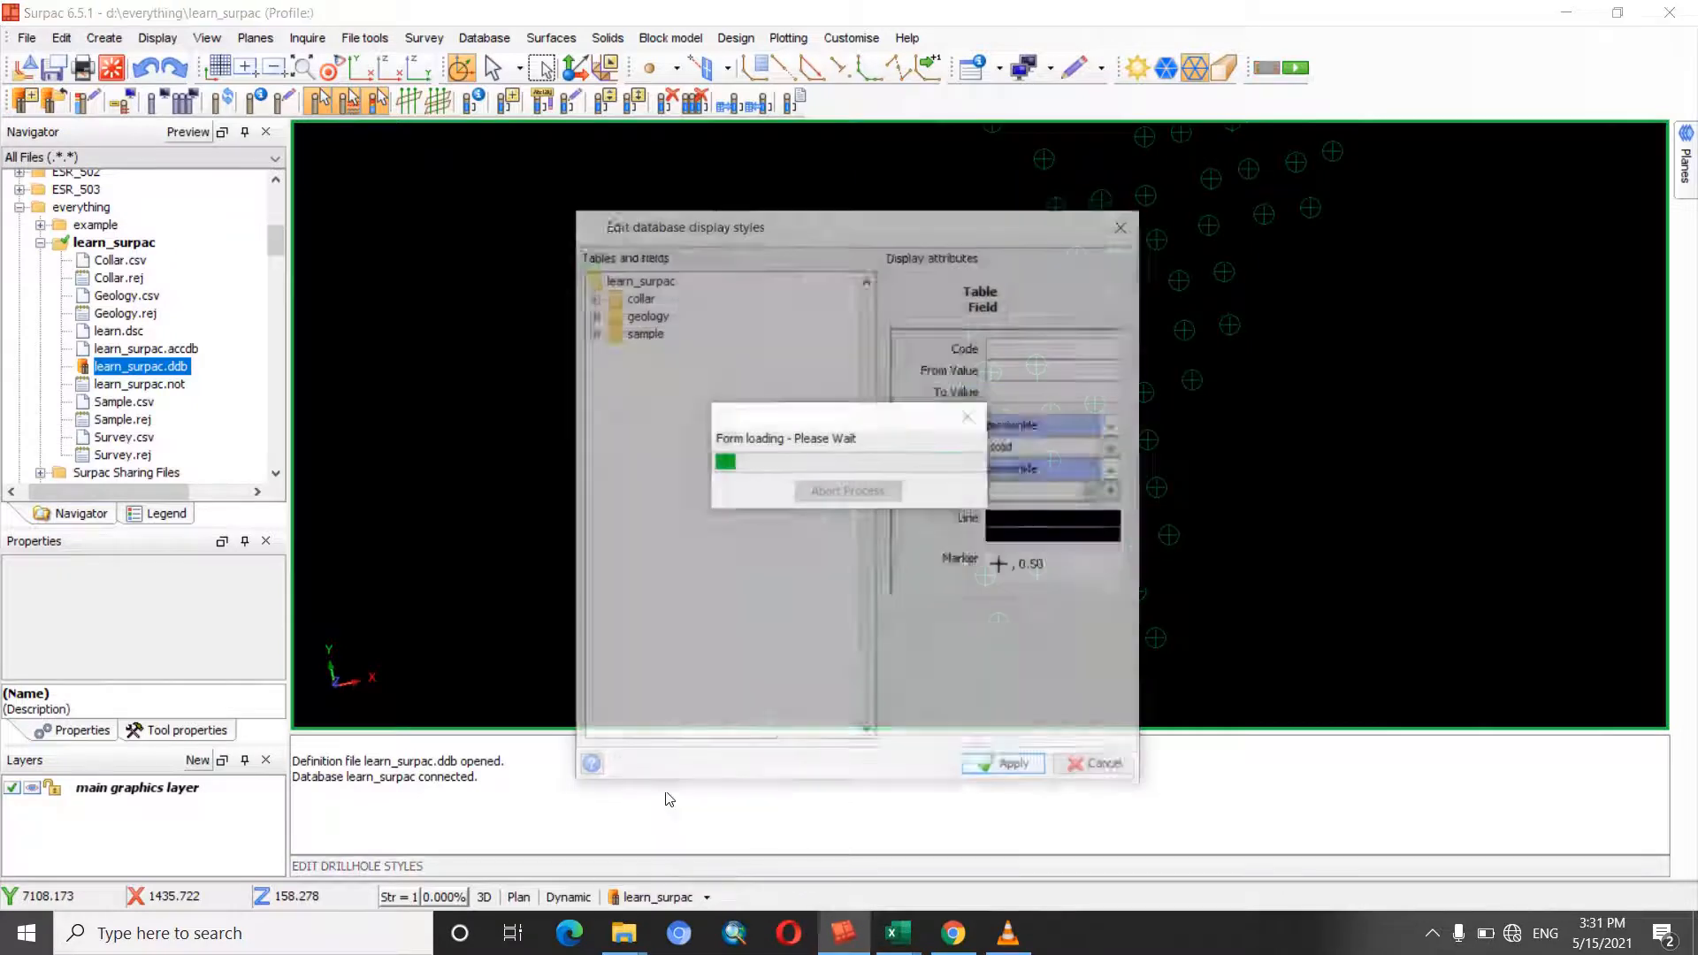
{"action": "left_click", "coordinate": [592, 315]}
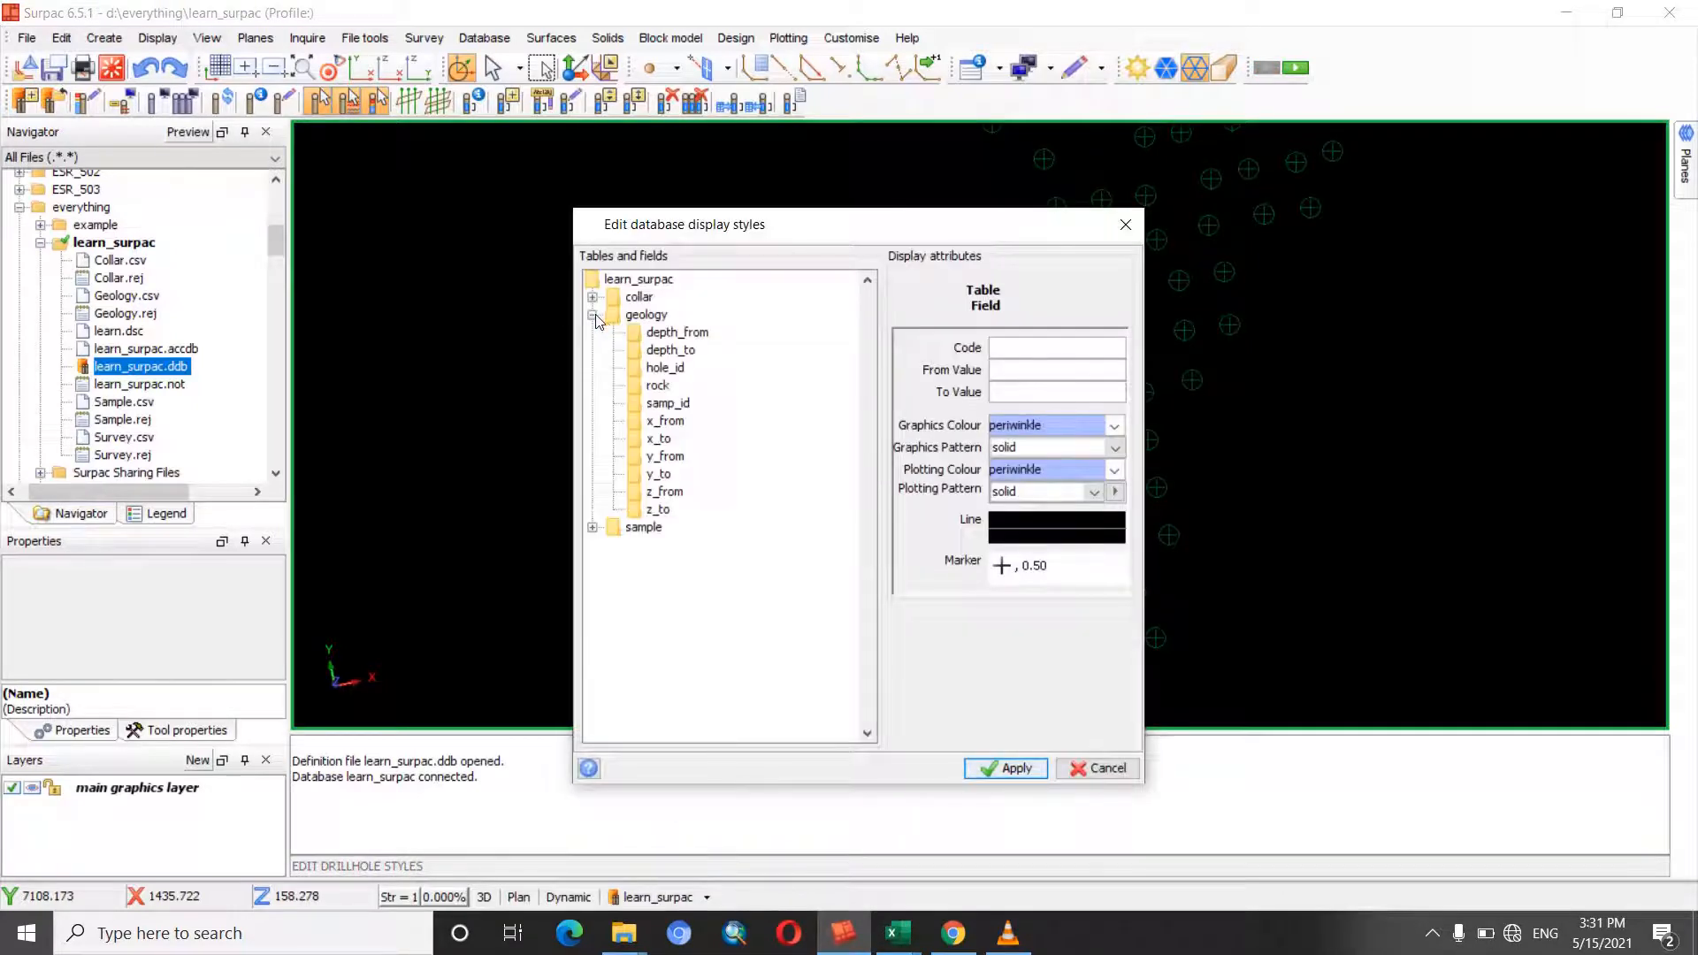
{"action": "left_click", "coordinate": [633, 388]}
{"action": "double_click", "coordinate": [632, 388]}
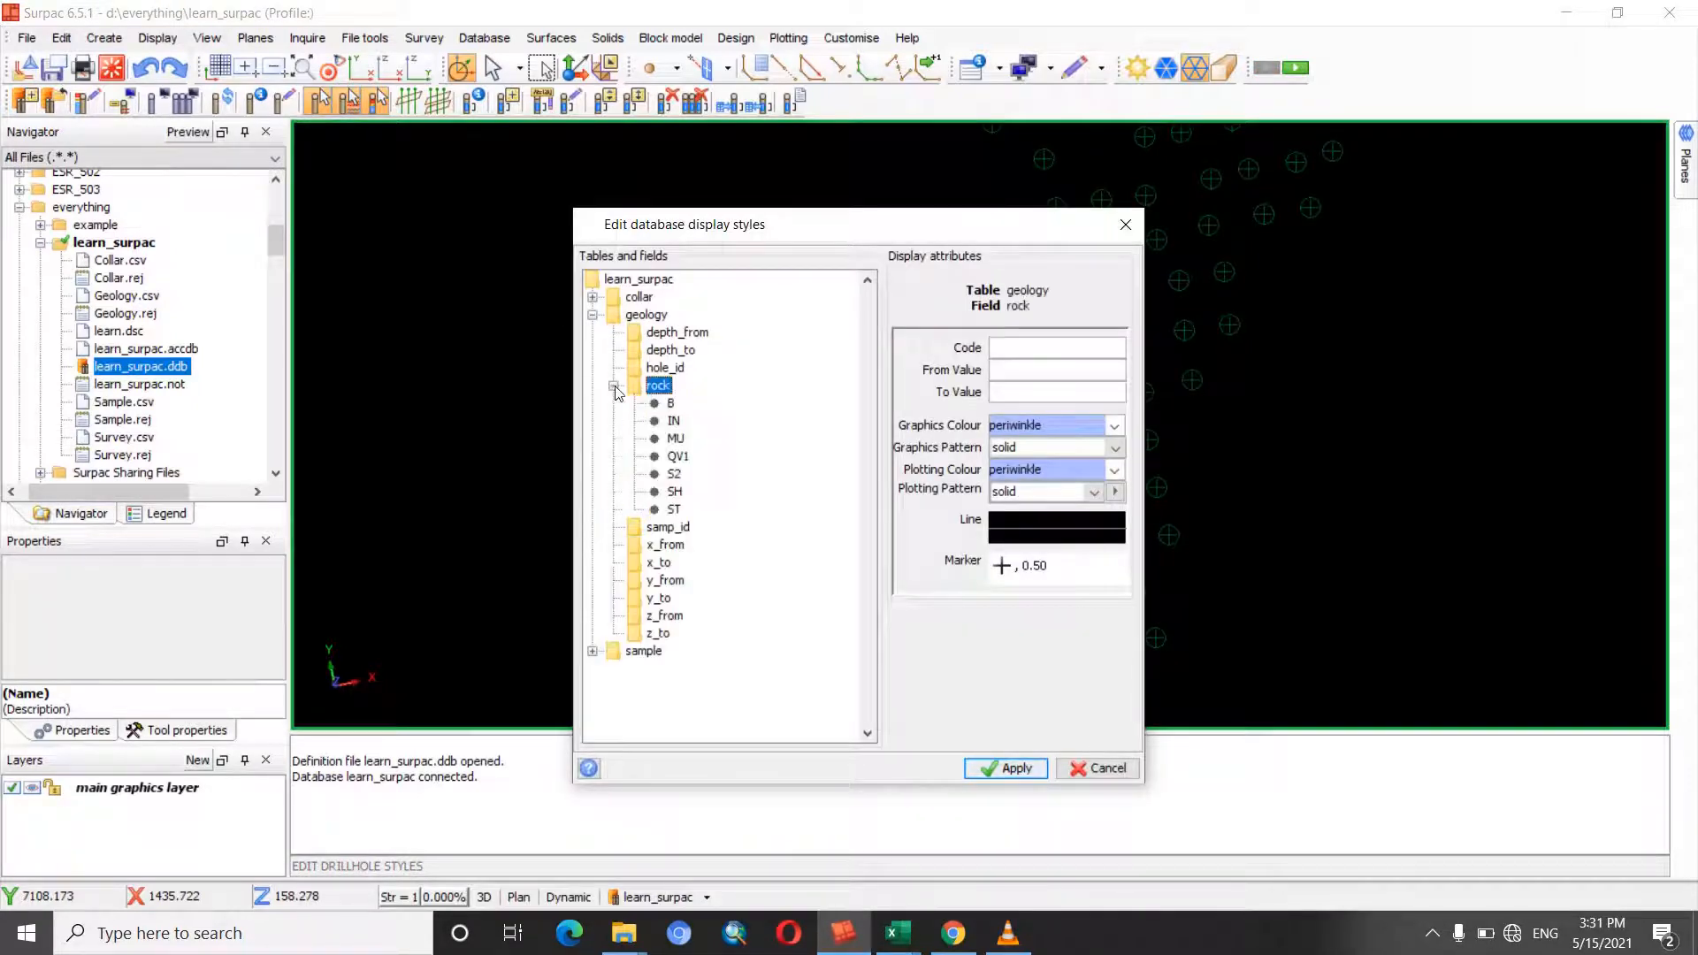
{"action": "left_click", "coordinate": [675, 421]}
{"action": "left_click", "coordinate": [676, 438]}
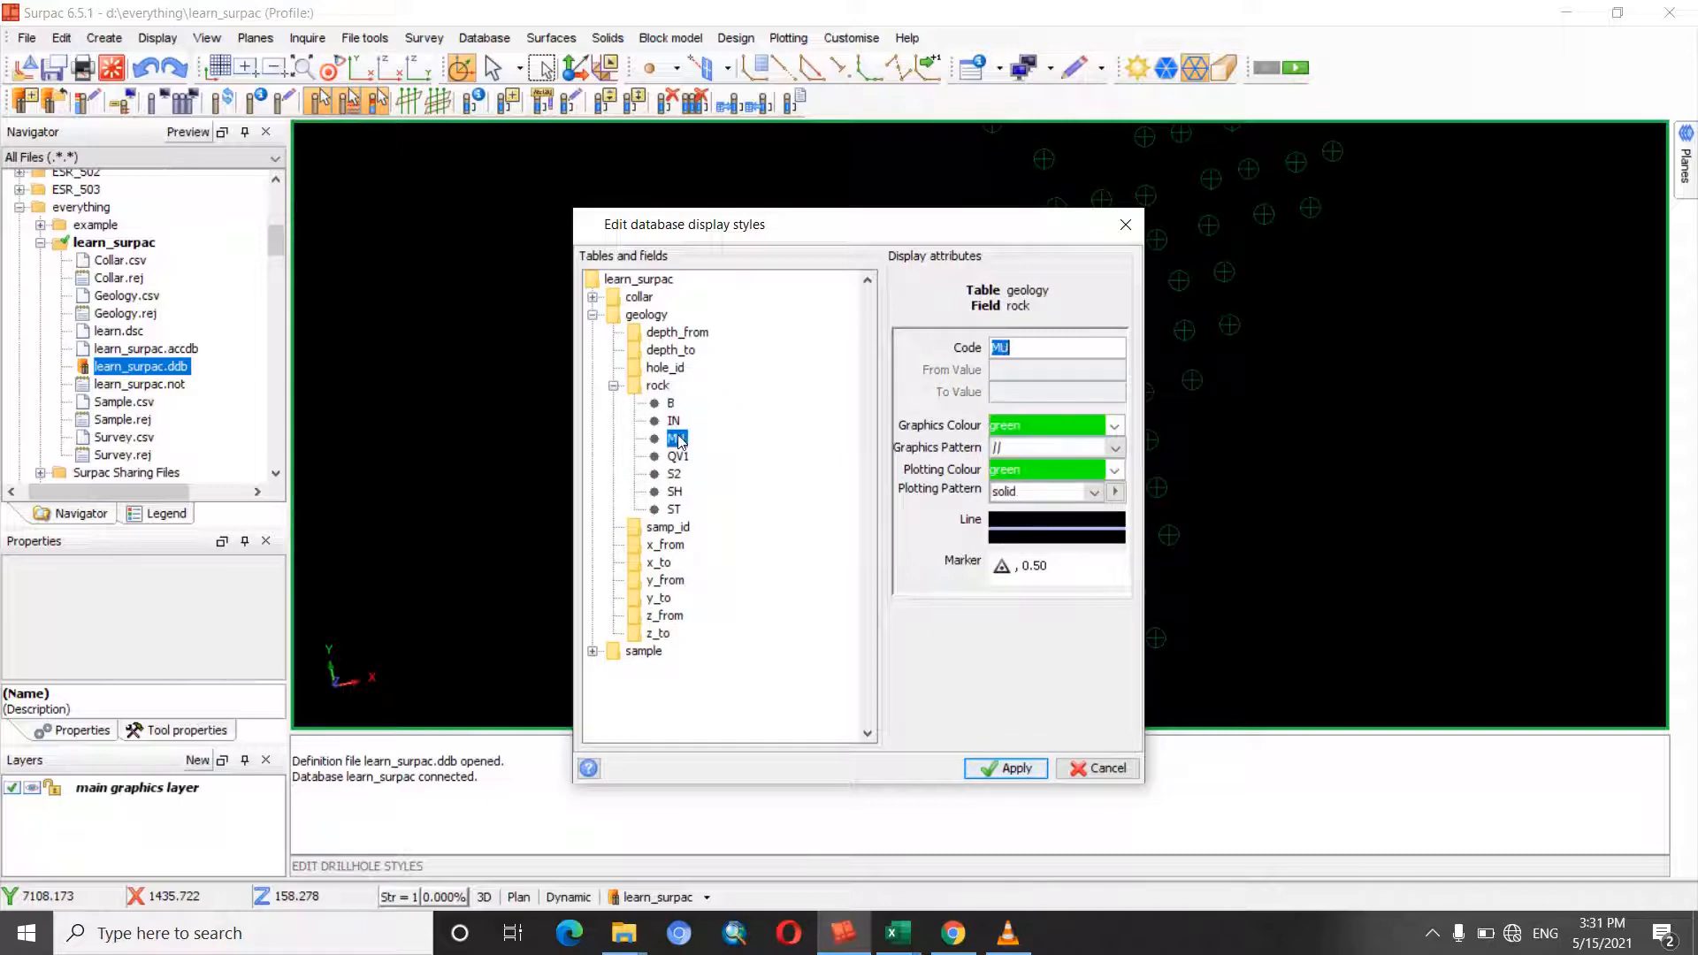
{"action": "left_click", "coordinate": [678, 457]}
- Give rock code S2 the cyan colour r=0.2 g=1.0 b=1.0 for graphics and plotting, with graphics pattern ::
{"action": "left_click", "coordinate": [673, 475]}
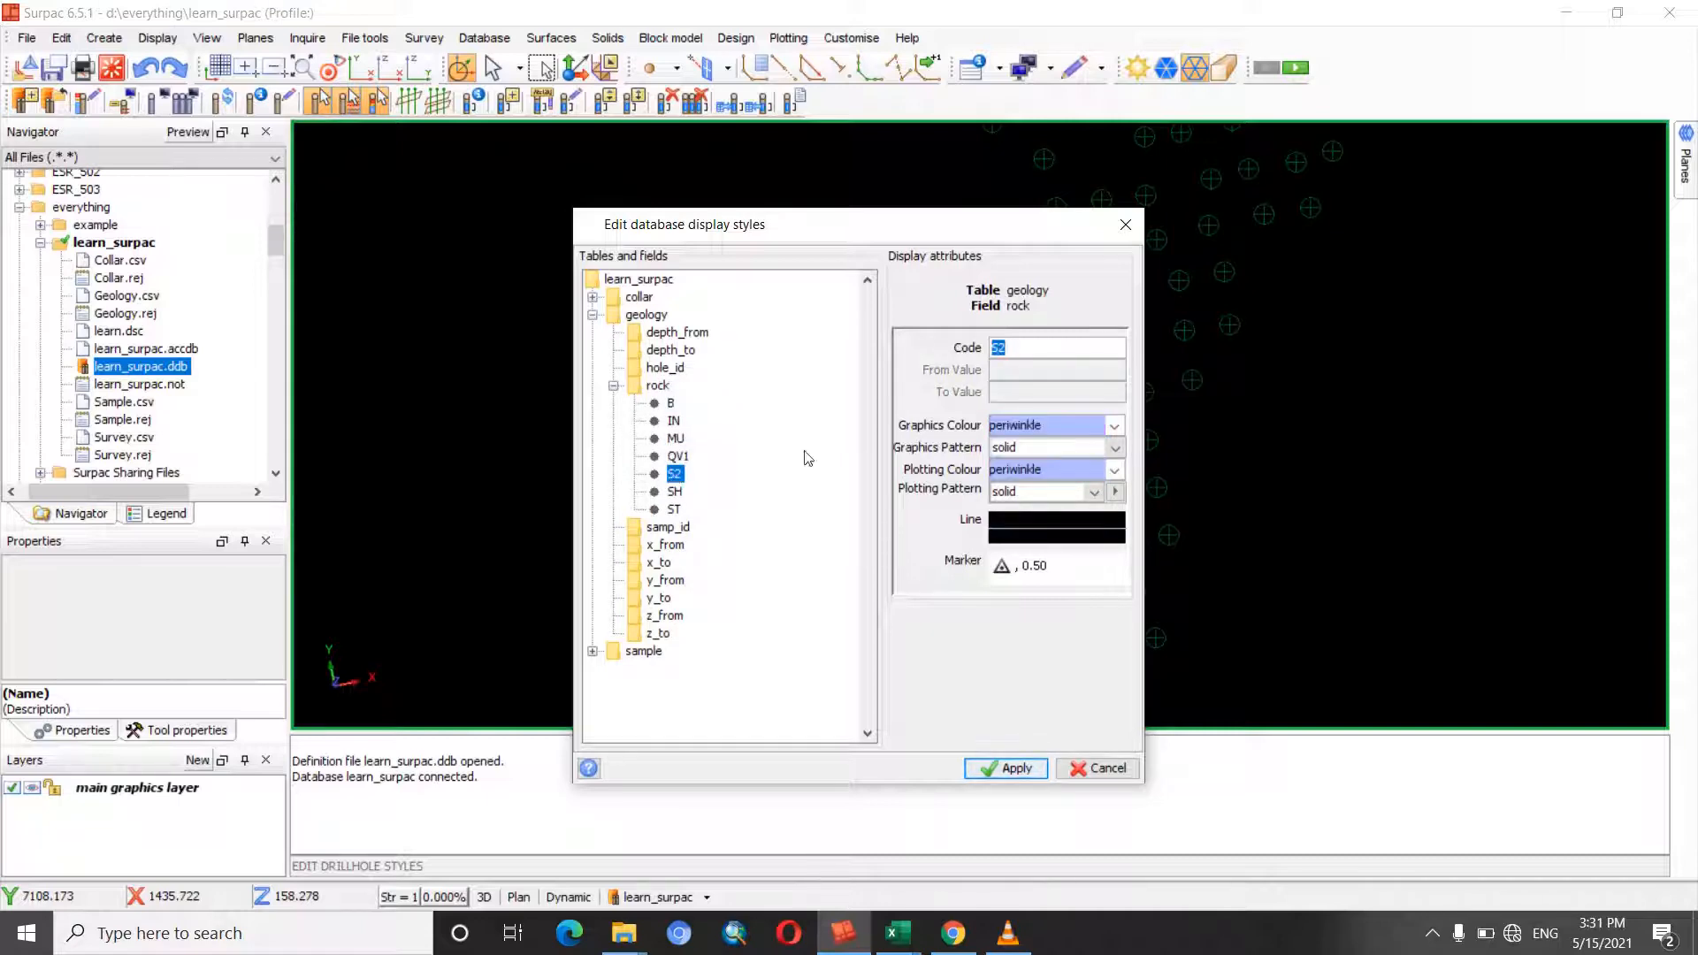
{"action": "left_click", "coordinate": [1114, 427]}
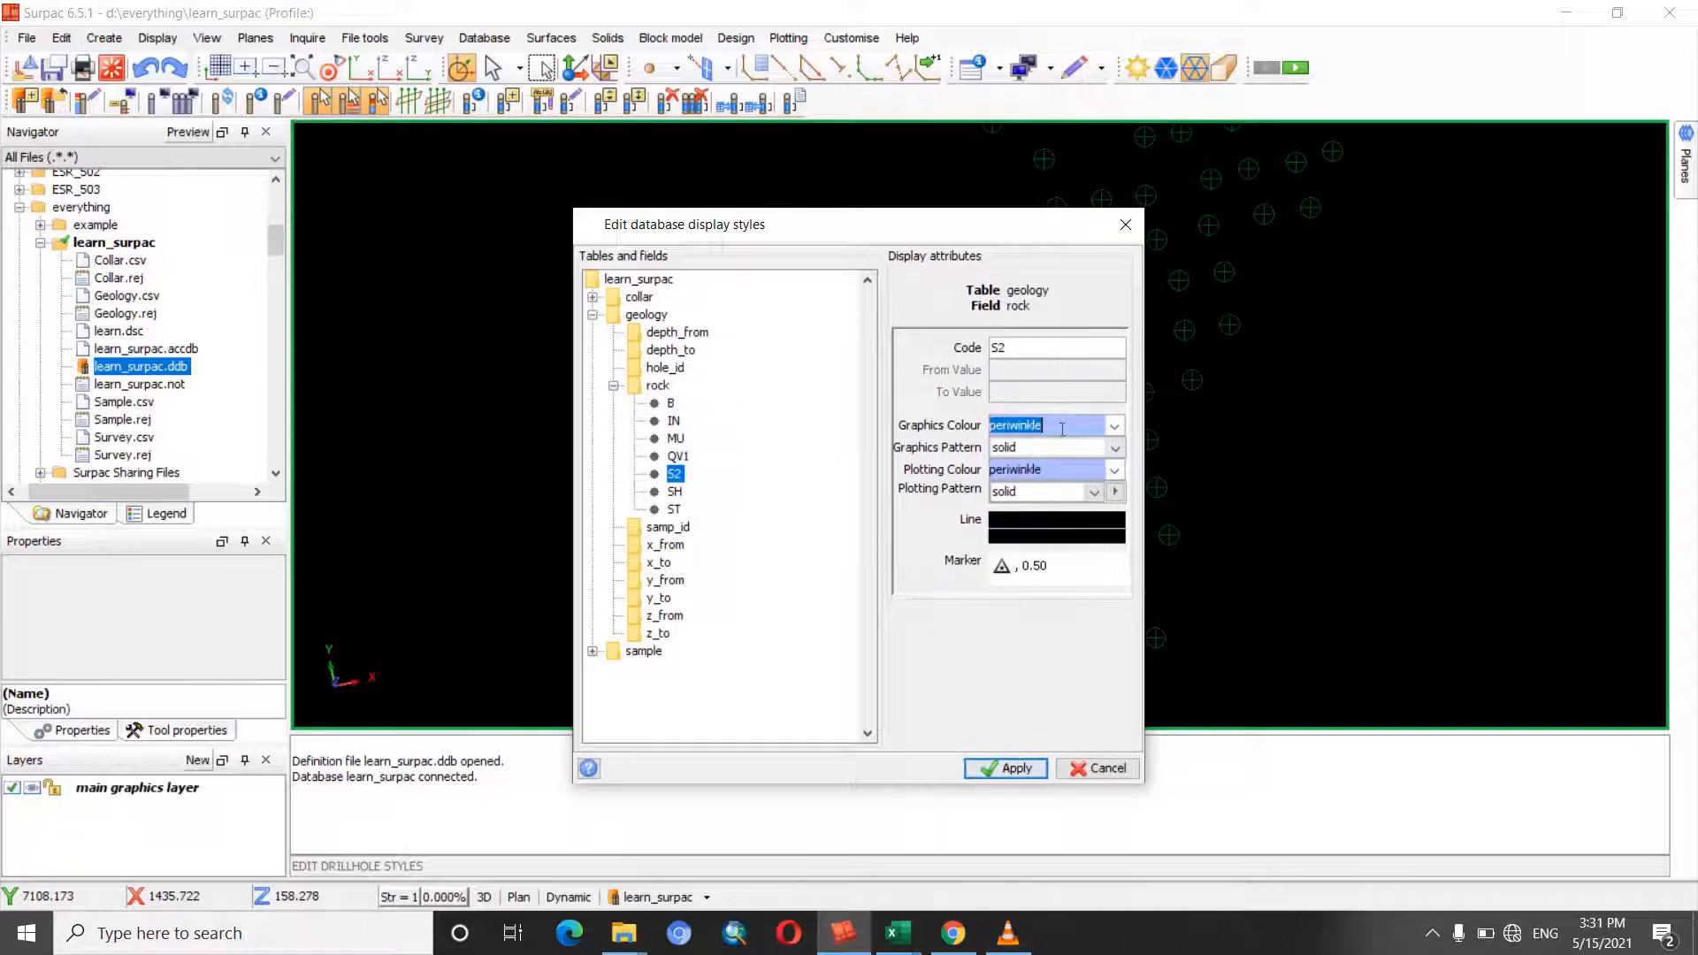
{"action": "left_click", "coordinate": [1116, 428]}
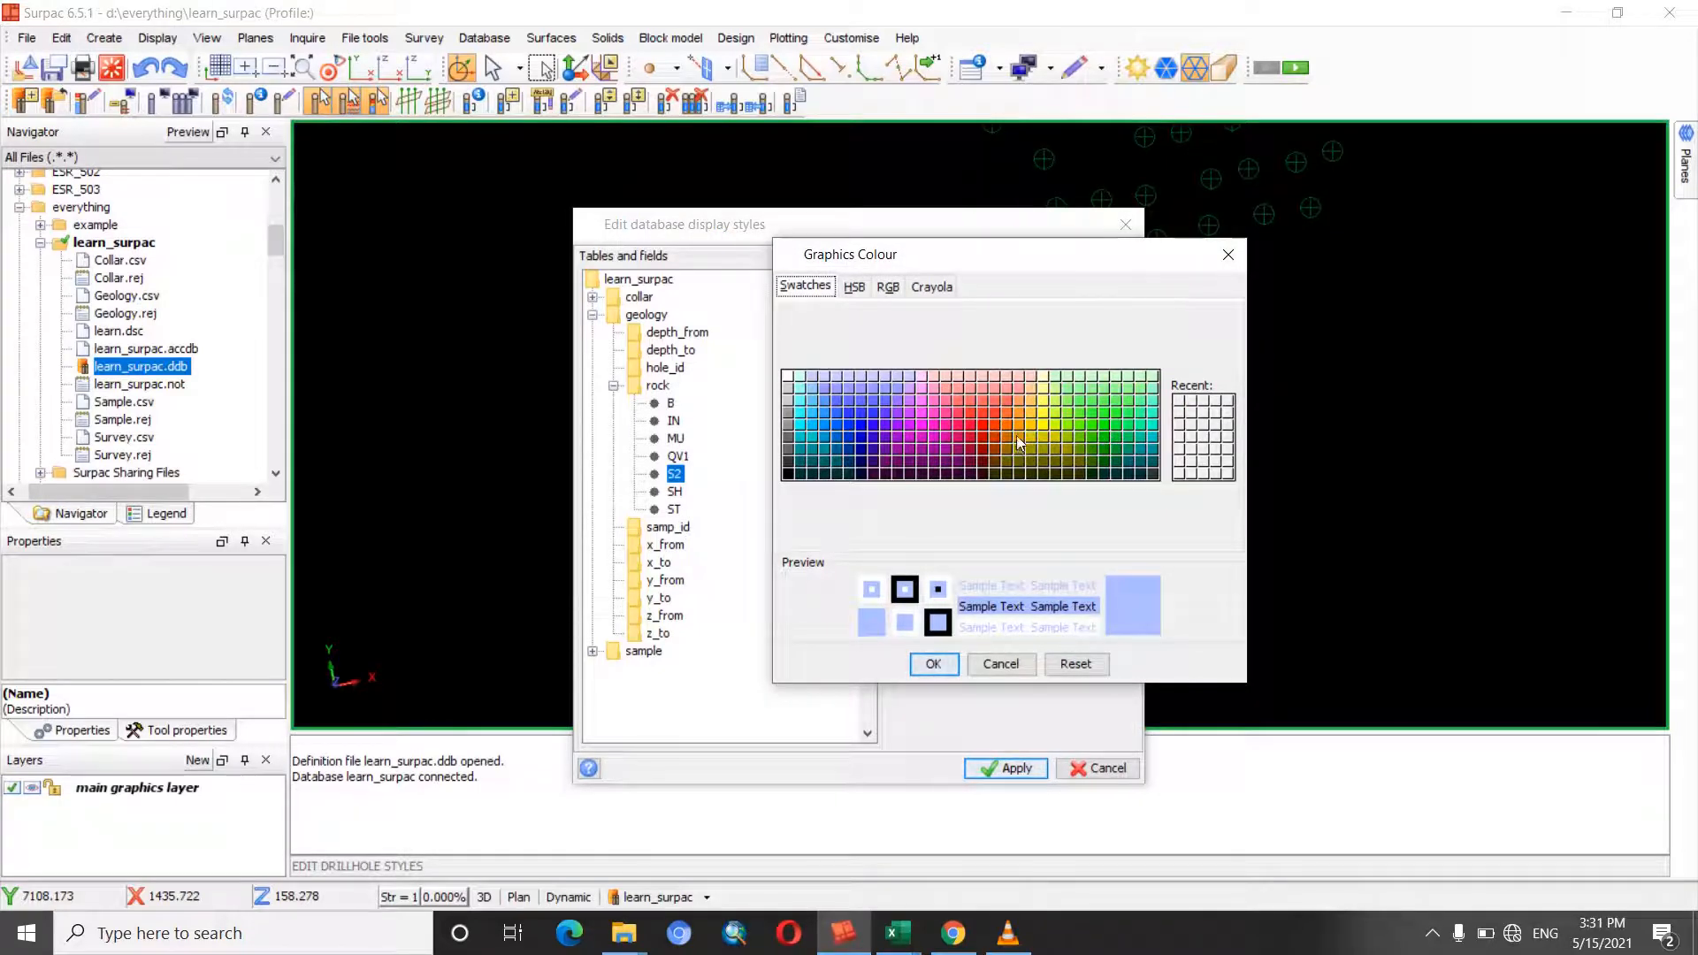
{"action": "left_click", "coordinate": [800, 416]}
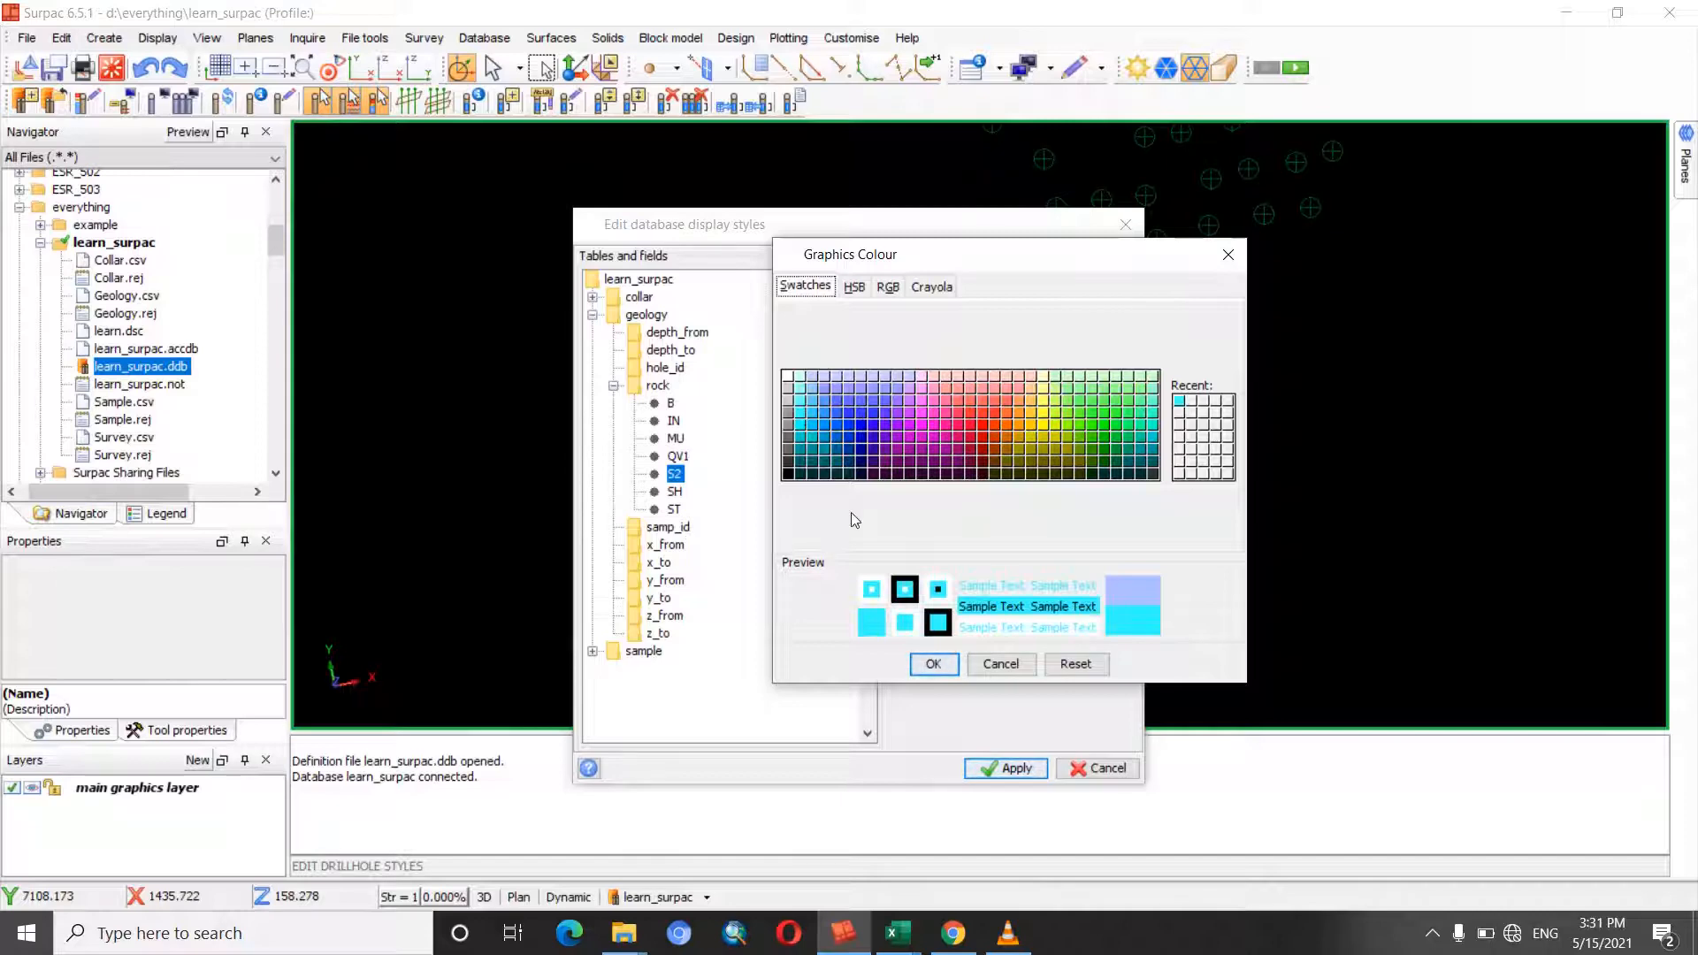
{"action": "left_click", "coordinate": [933, 664]}
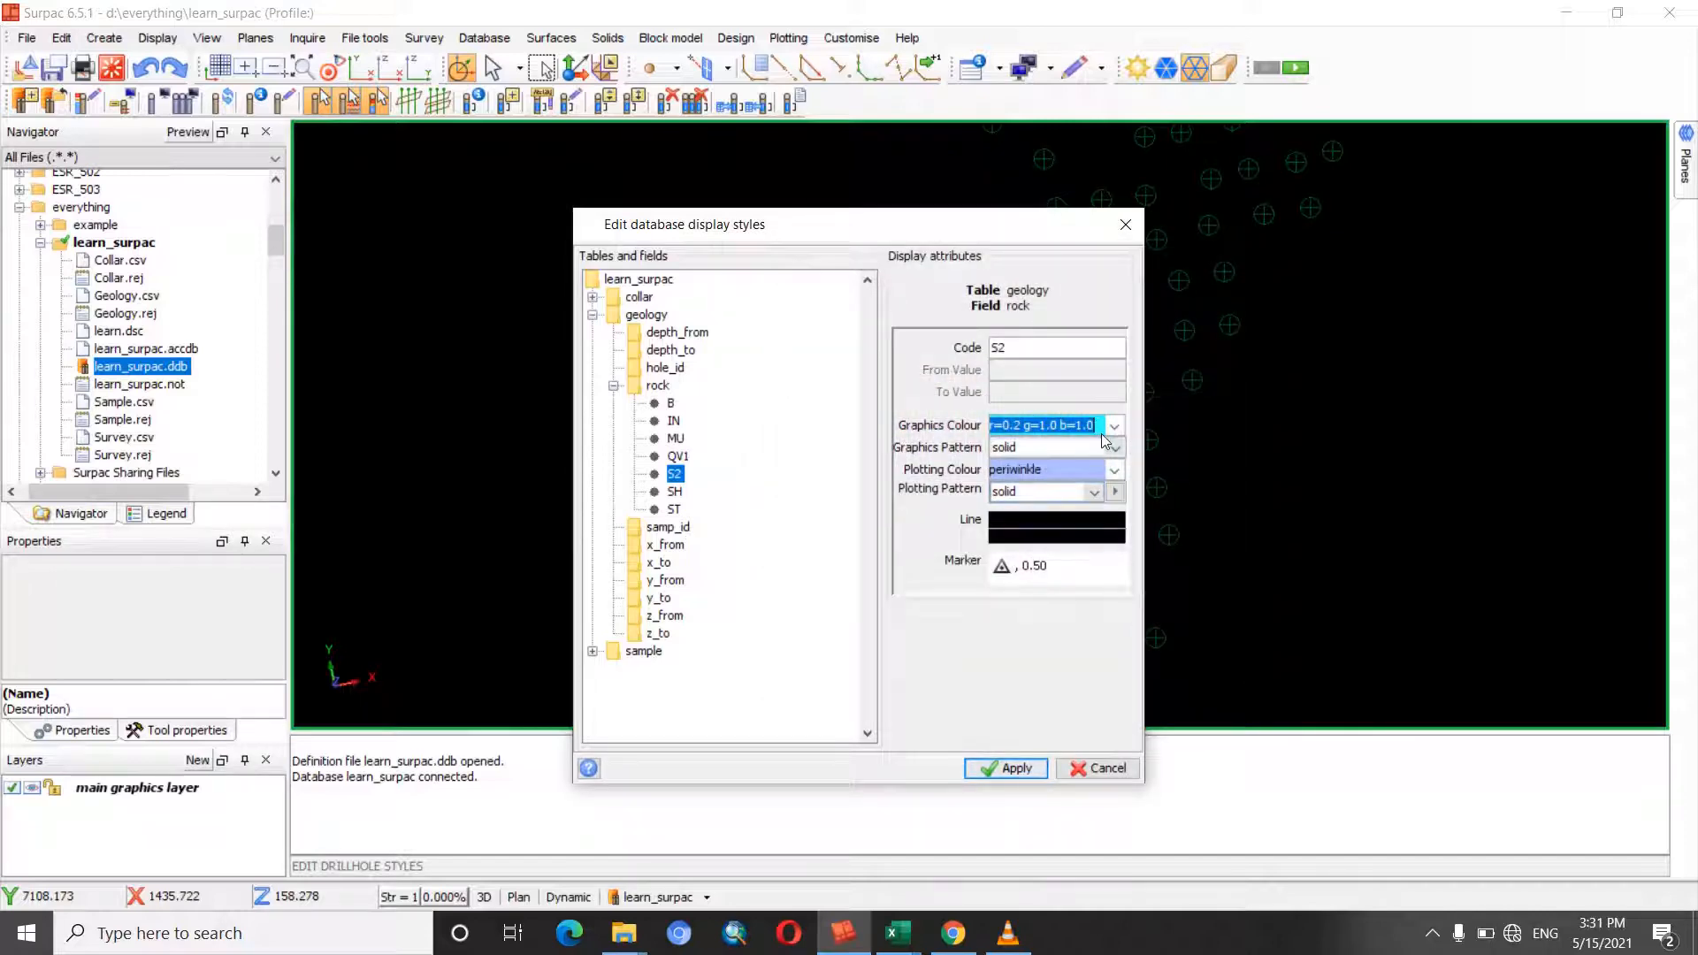
{"action": "left_click", "coordinate": [1072, 474]}
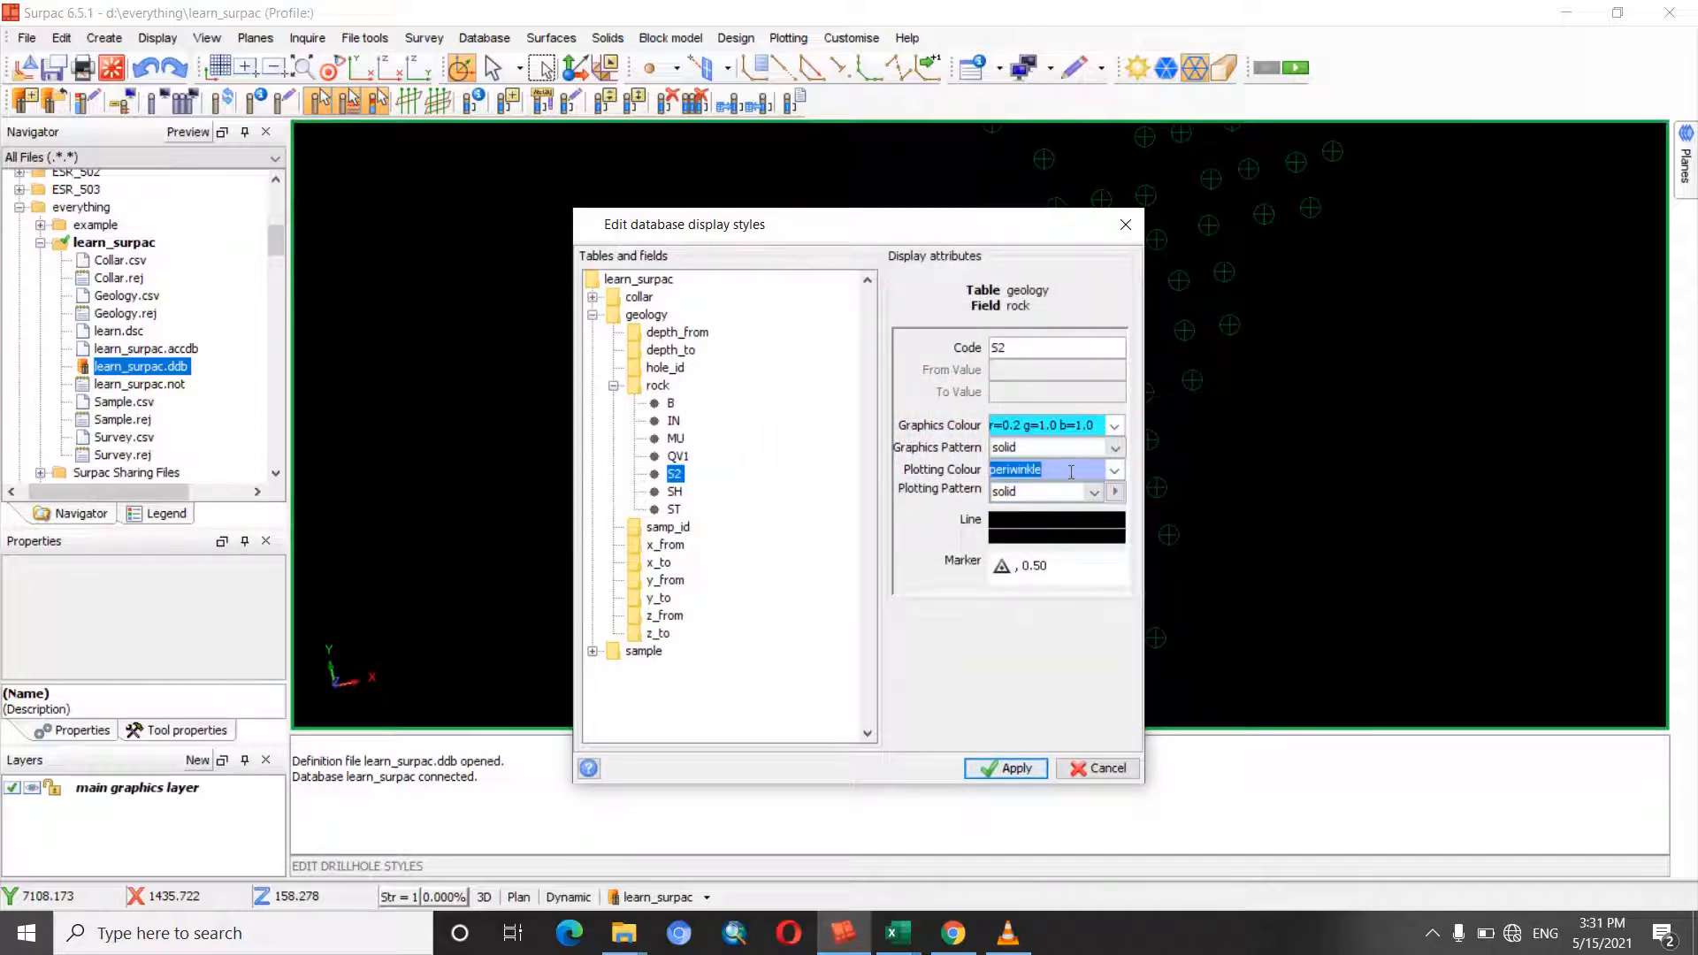
{"action": "left_click", "coordinate": [1115, 449]}
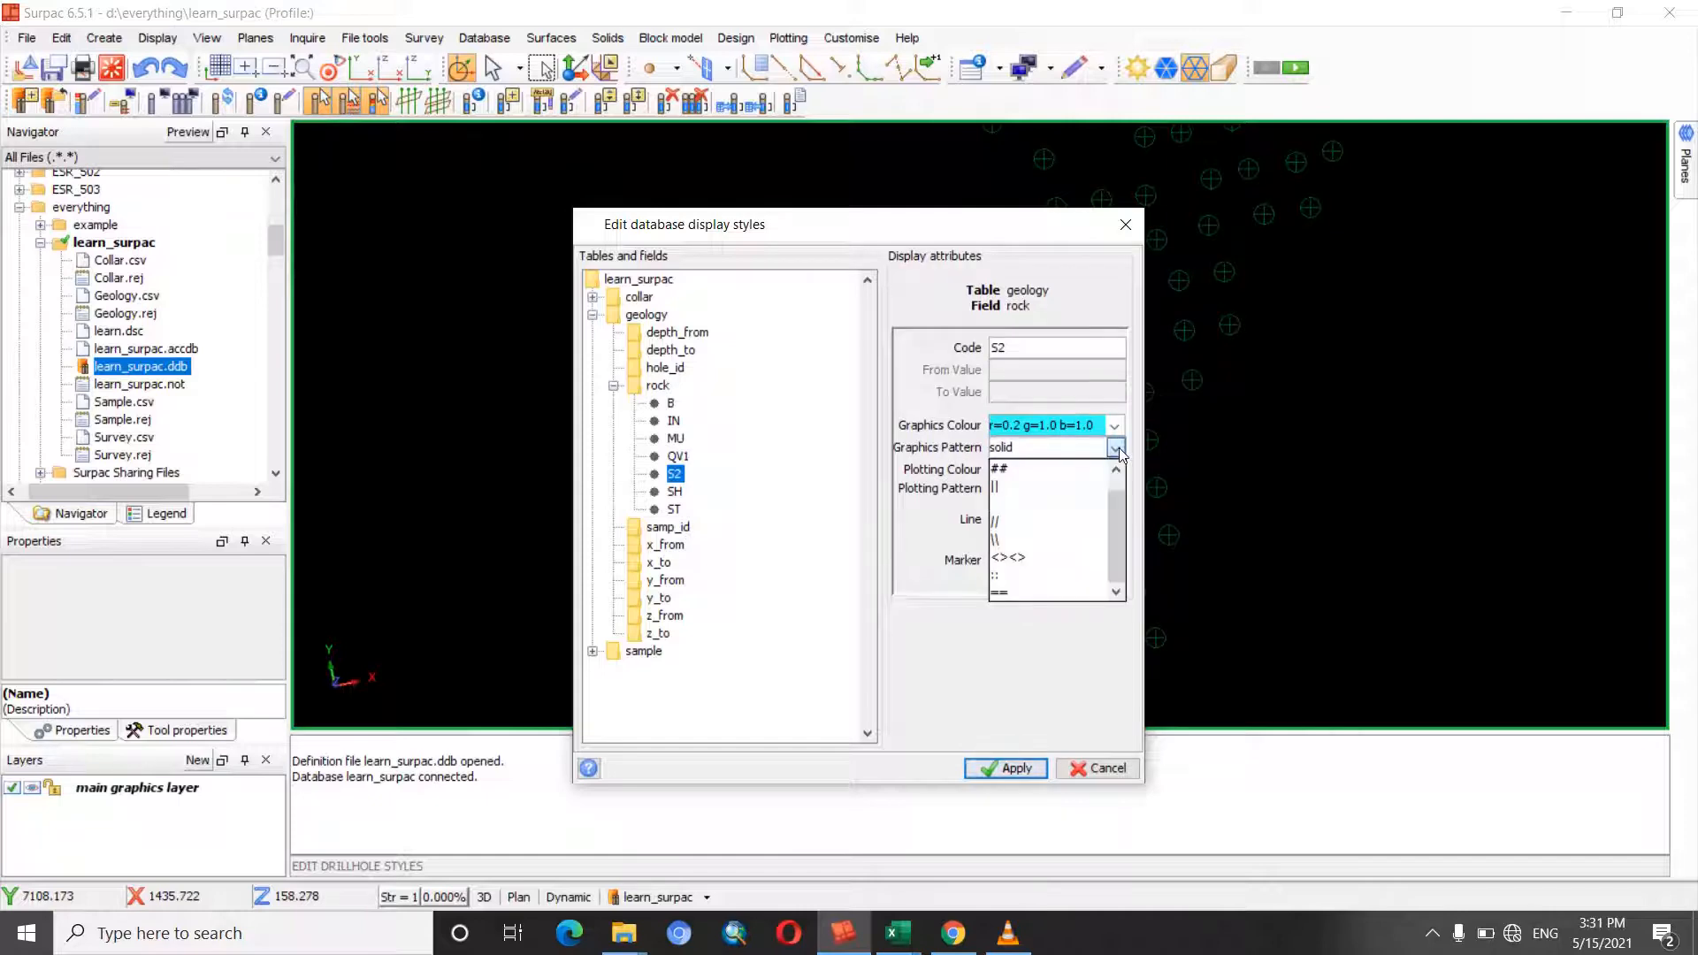
{"action": "left_click", "coordinate": [1026, 573]}
- Set the line thickness of rock code S2 to 2
{"action": "left_click", "coordinate": [1083, 532]}
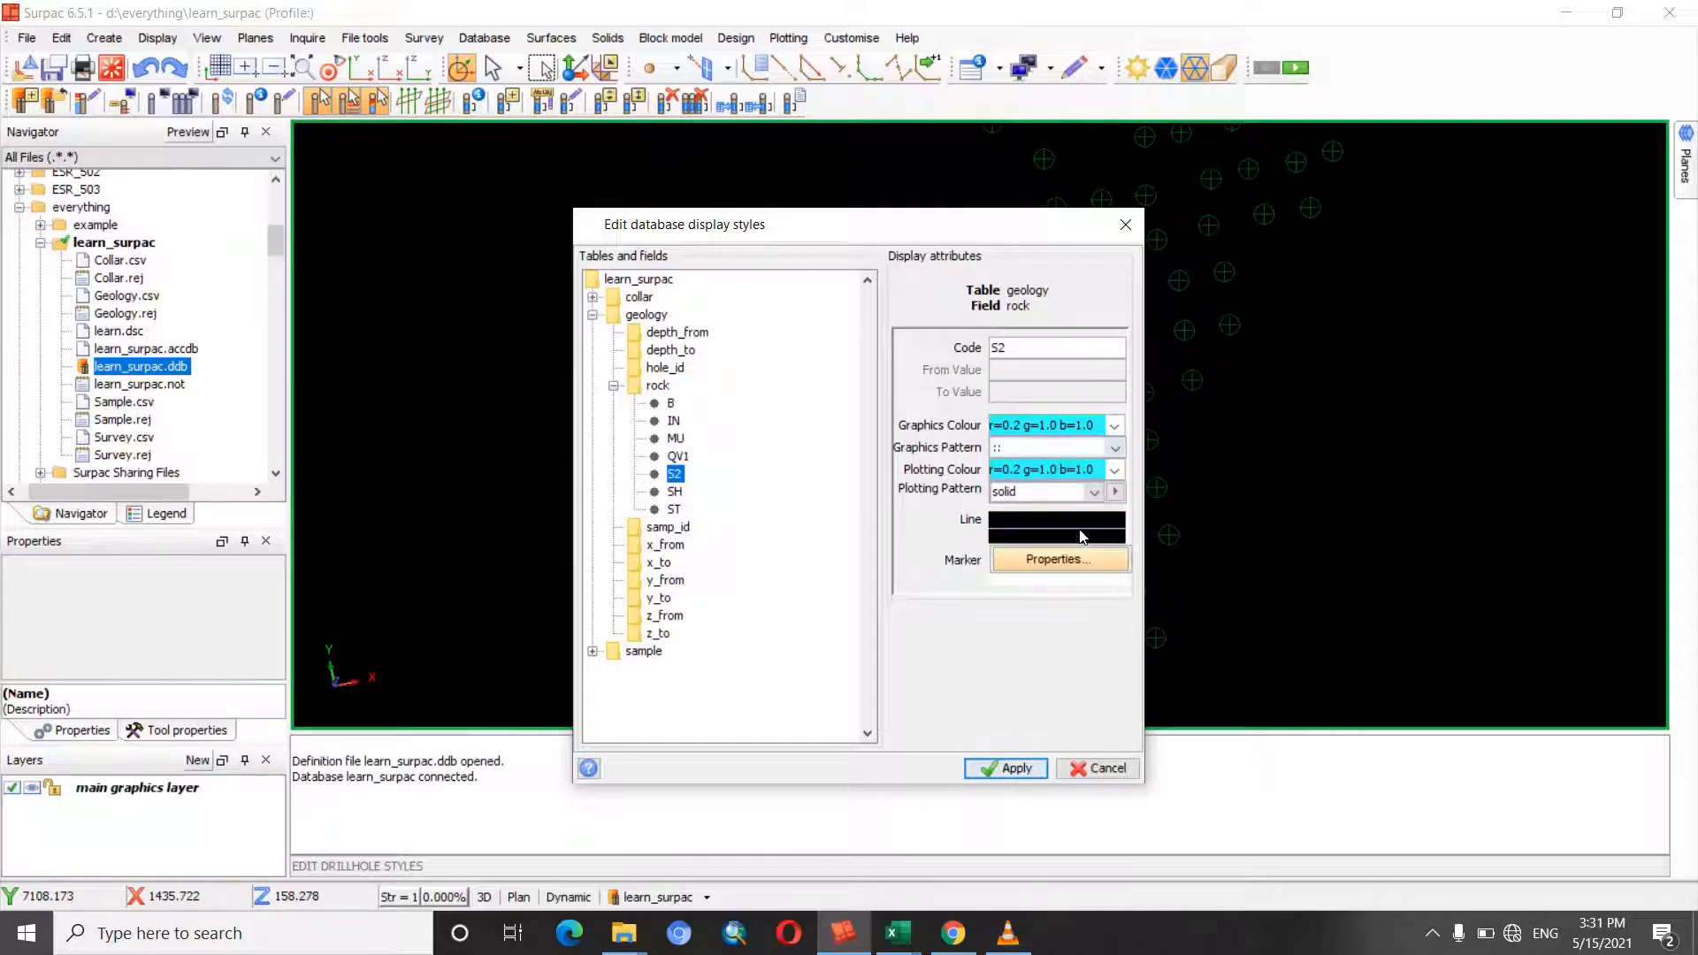
{"action": "left_click", "coordinate": [1070, 566]}
{"action": "left_click", "coordinate": [874, 440]}
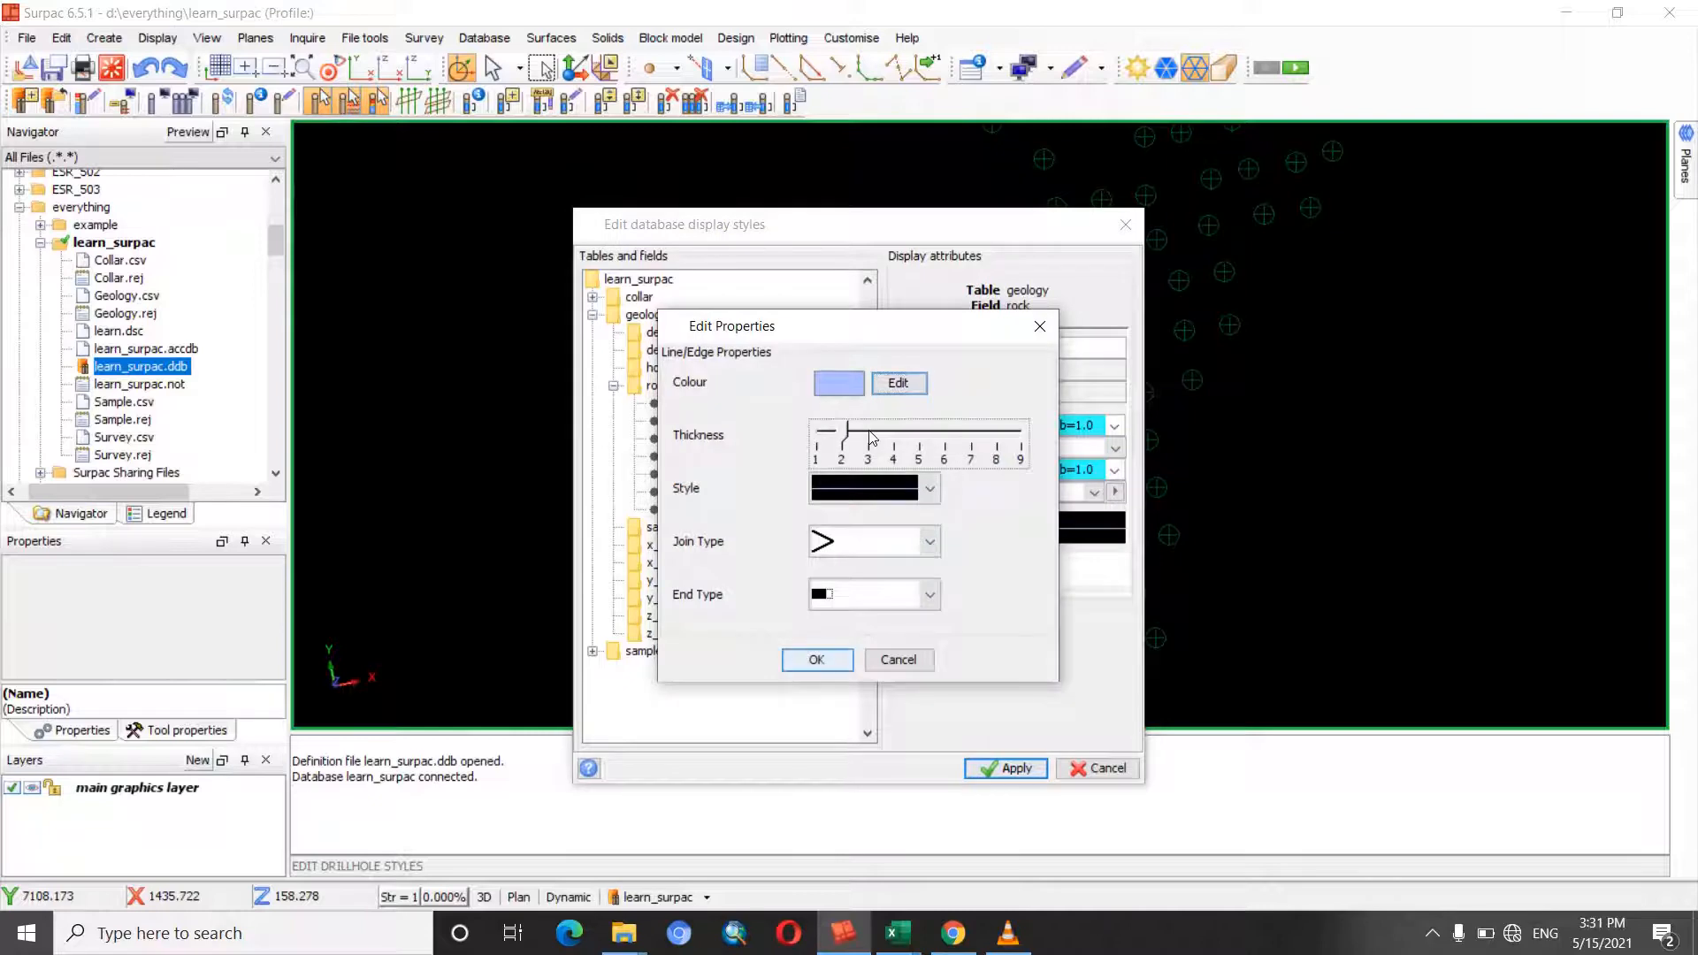
{"action": "left_click", "coordinate": [816, 660]}
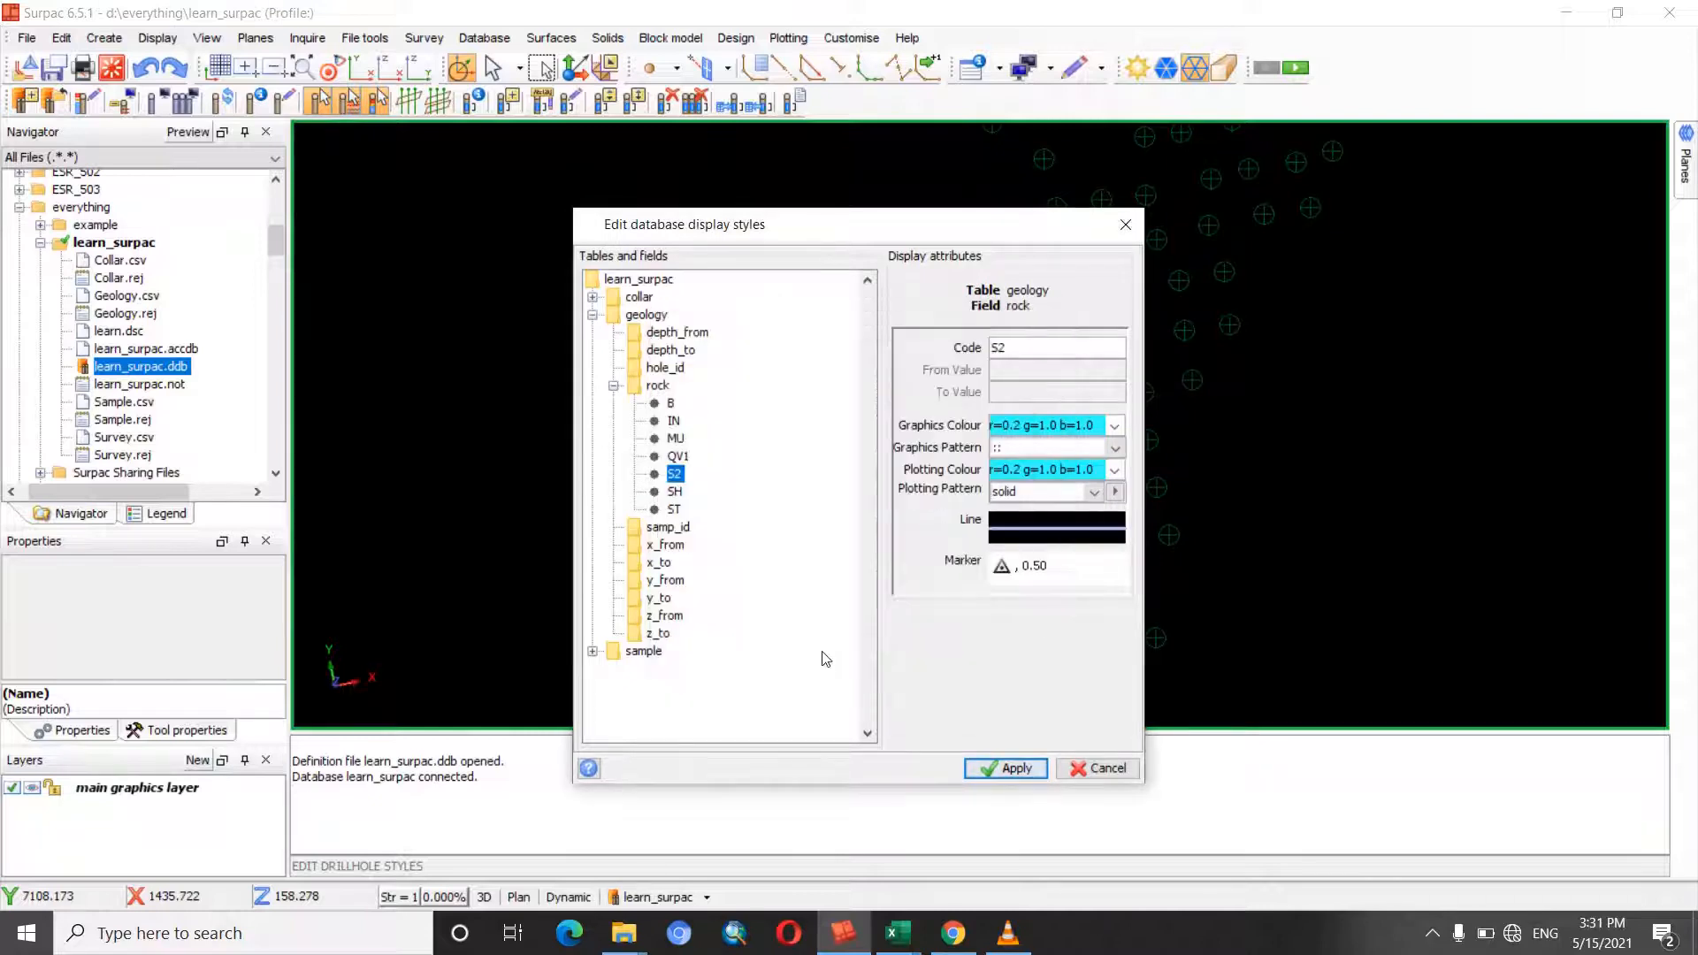
- Give rock code SH the light red colour r=1.0 g=0.6 b=0.6 for both graphics and plotting
{"action": "left_click", "coordinate": [1114, 426]}
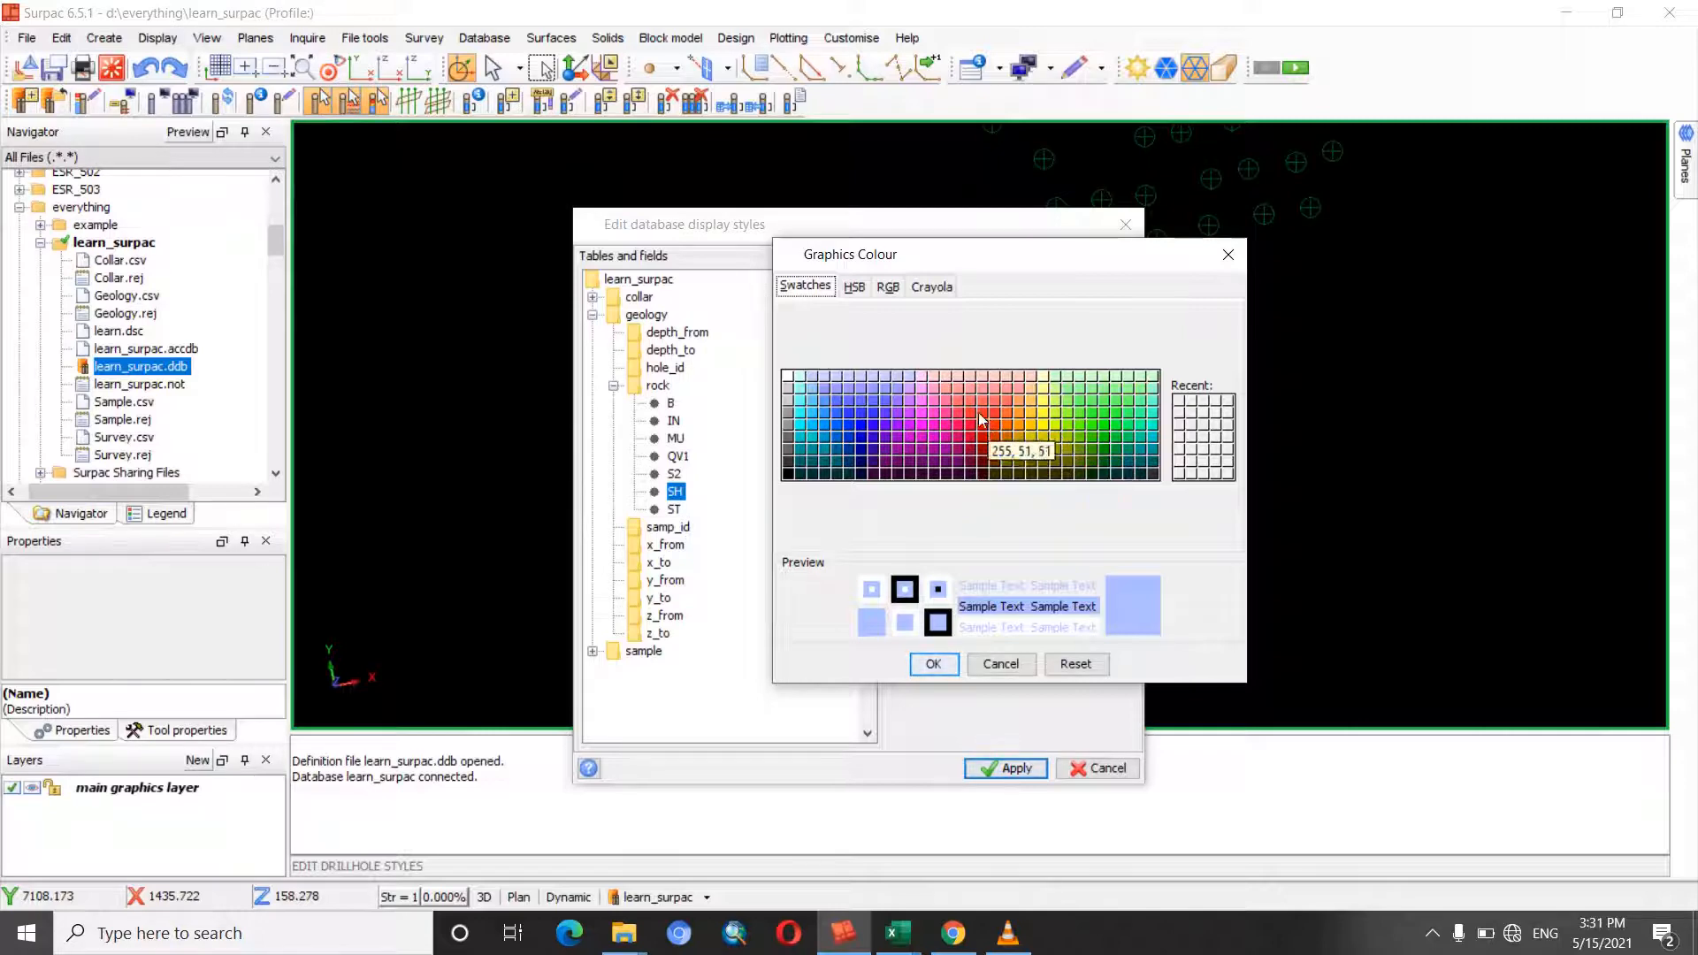
{"action": "left_click", "coordinate": [967, 386]}
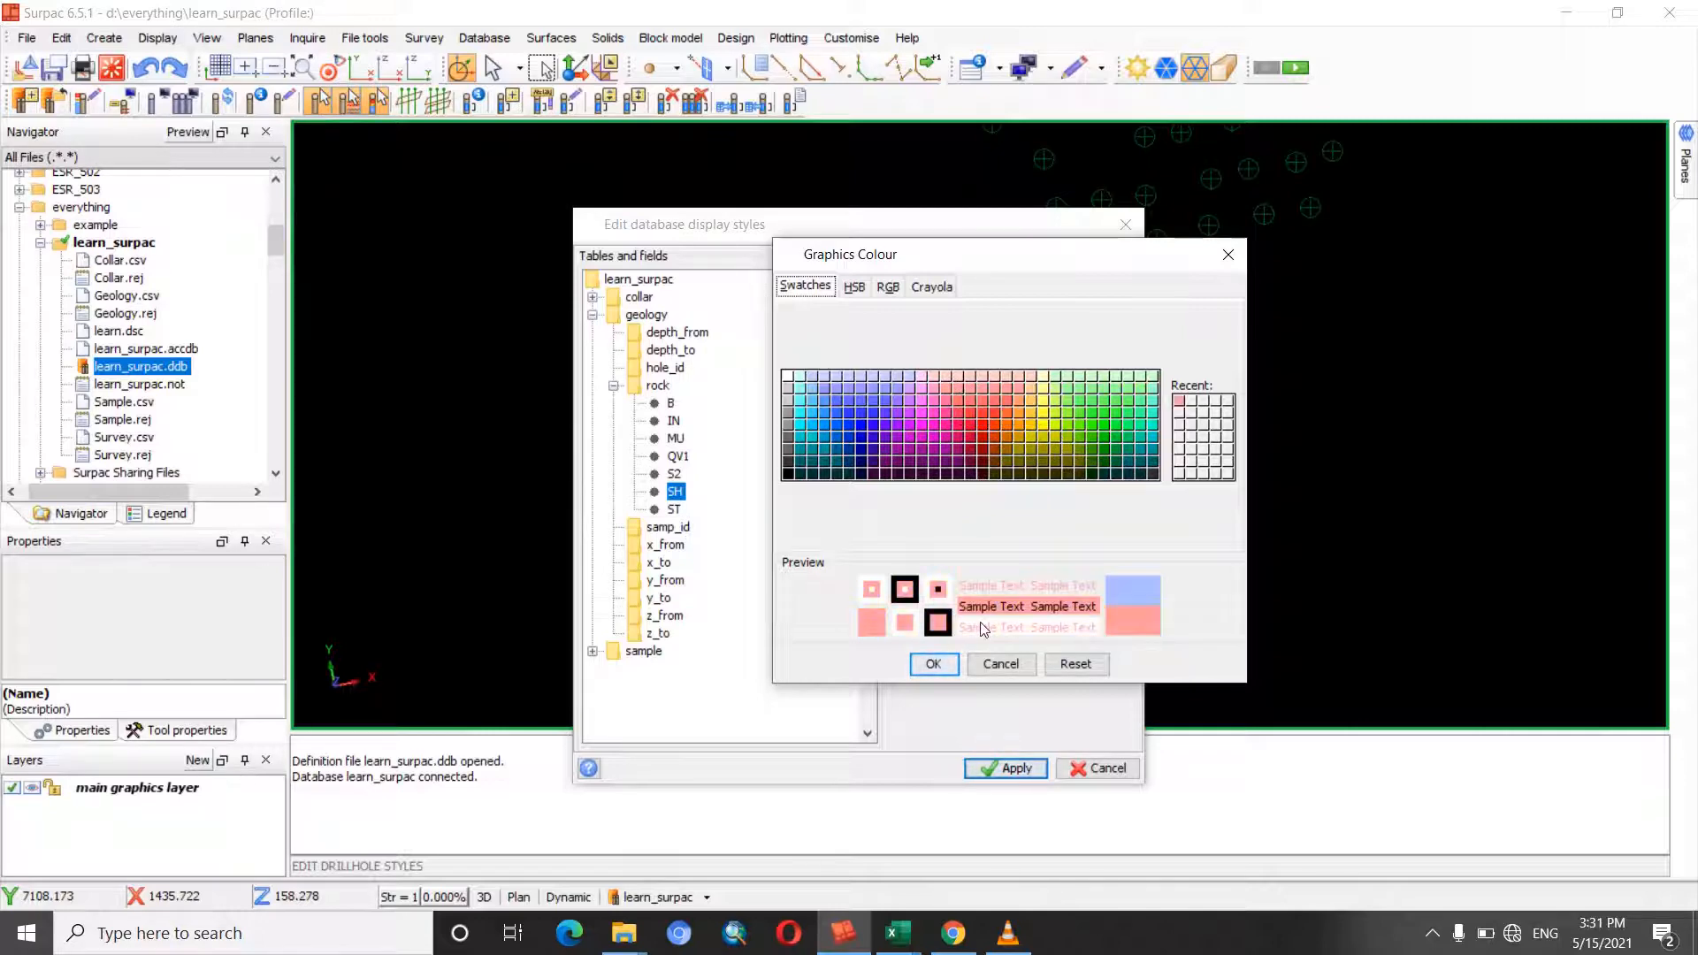
{"action": "left_click", "coordinate": [935, 664]}
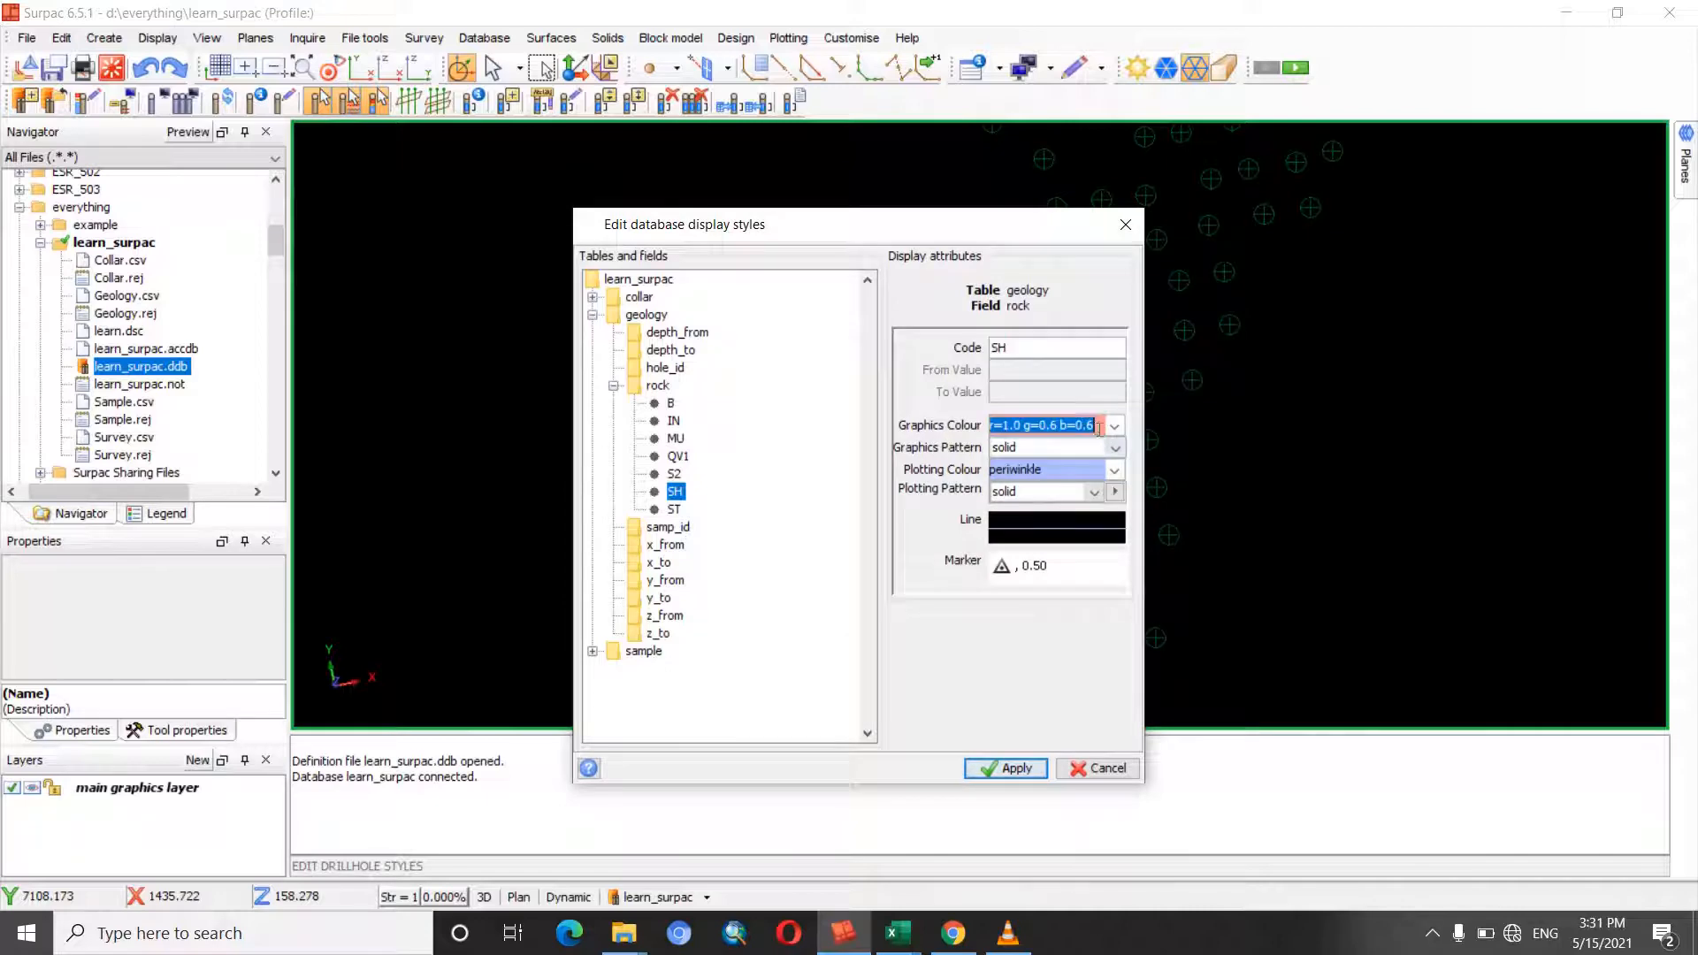
{"action": "double_click", "coordinate": [1028, 471]}
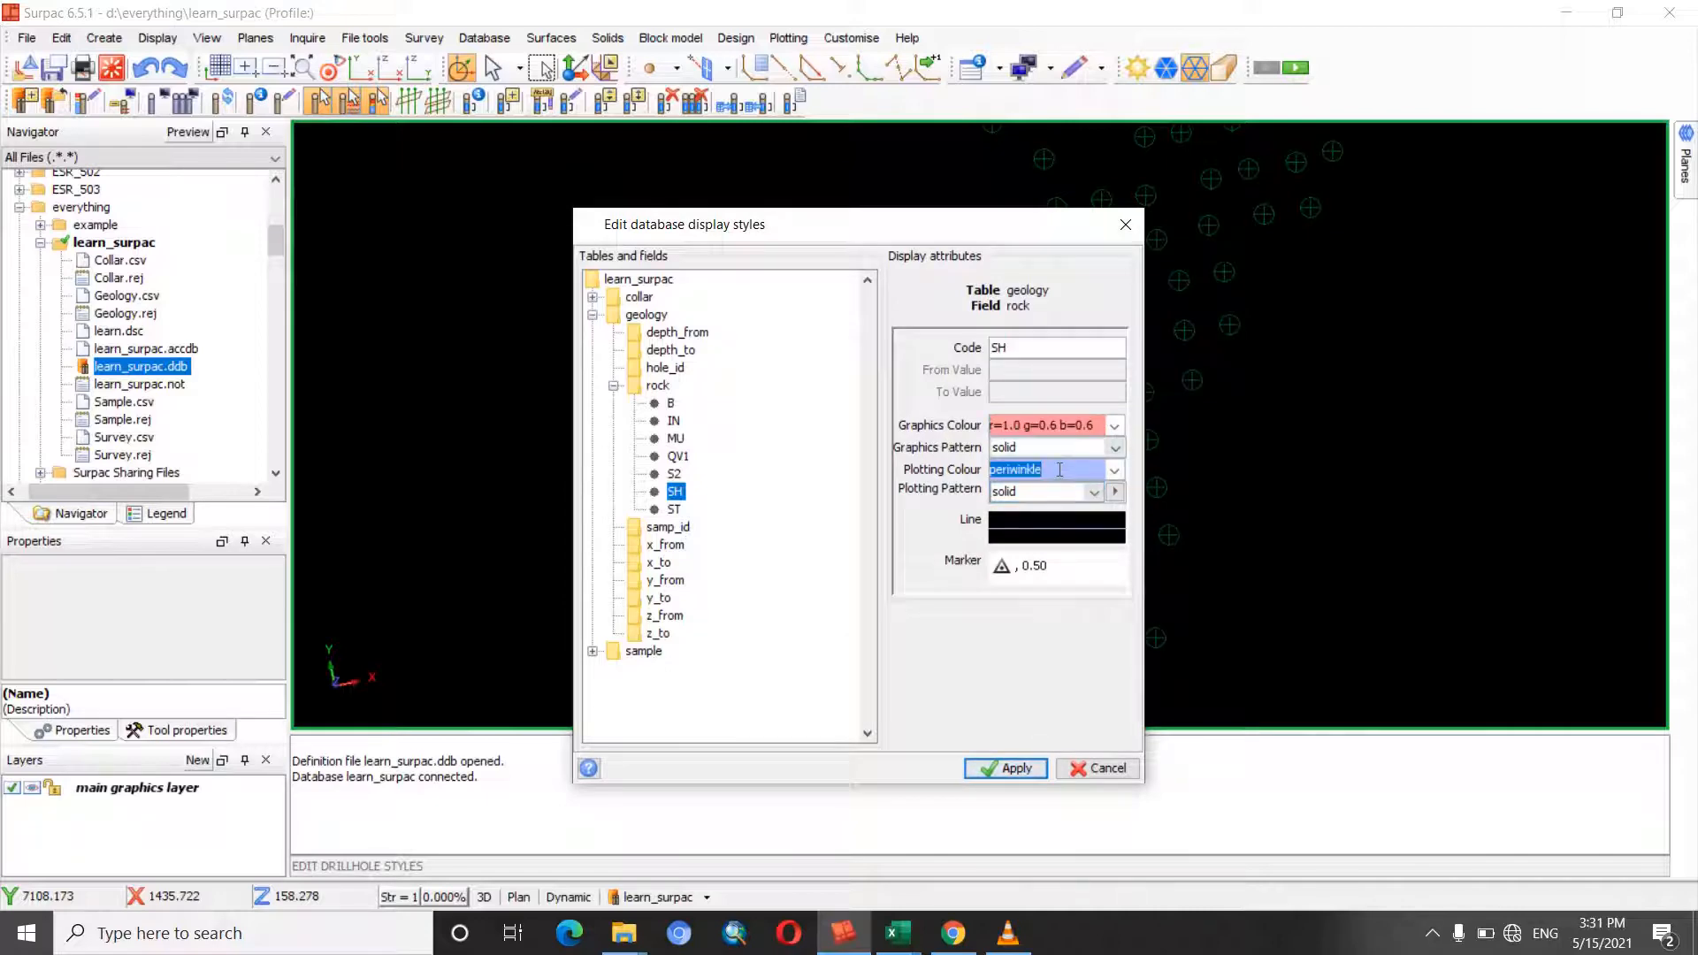
{"action": "type", "text": "r=1.0 g=0.6 b=0.6"}
- Set the line thickness of rock code SH to 3 and its graphics pattern to ==
{"action": "left_click", "coordinate": [1079, 544]}
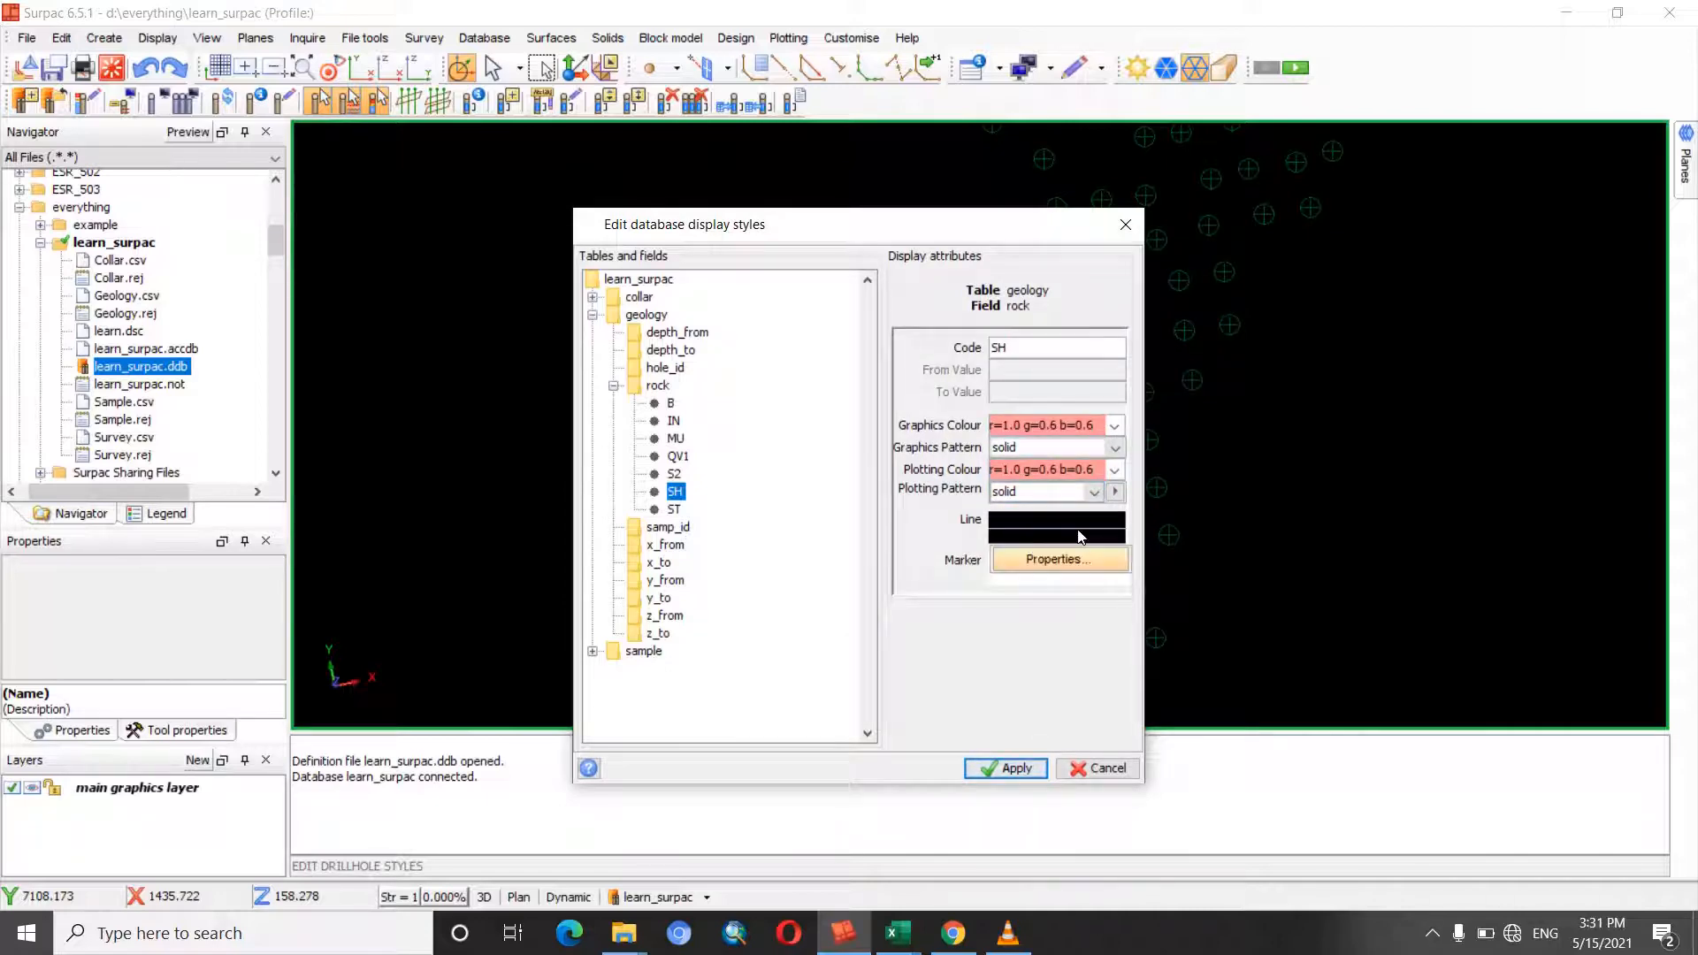
{"action": "left_click", "coordinate": [1077, 558]}
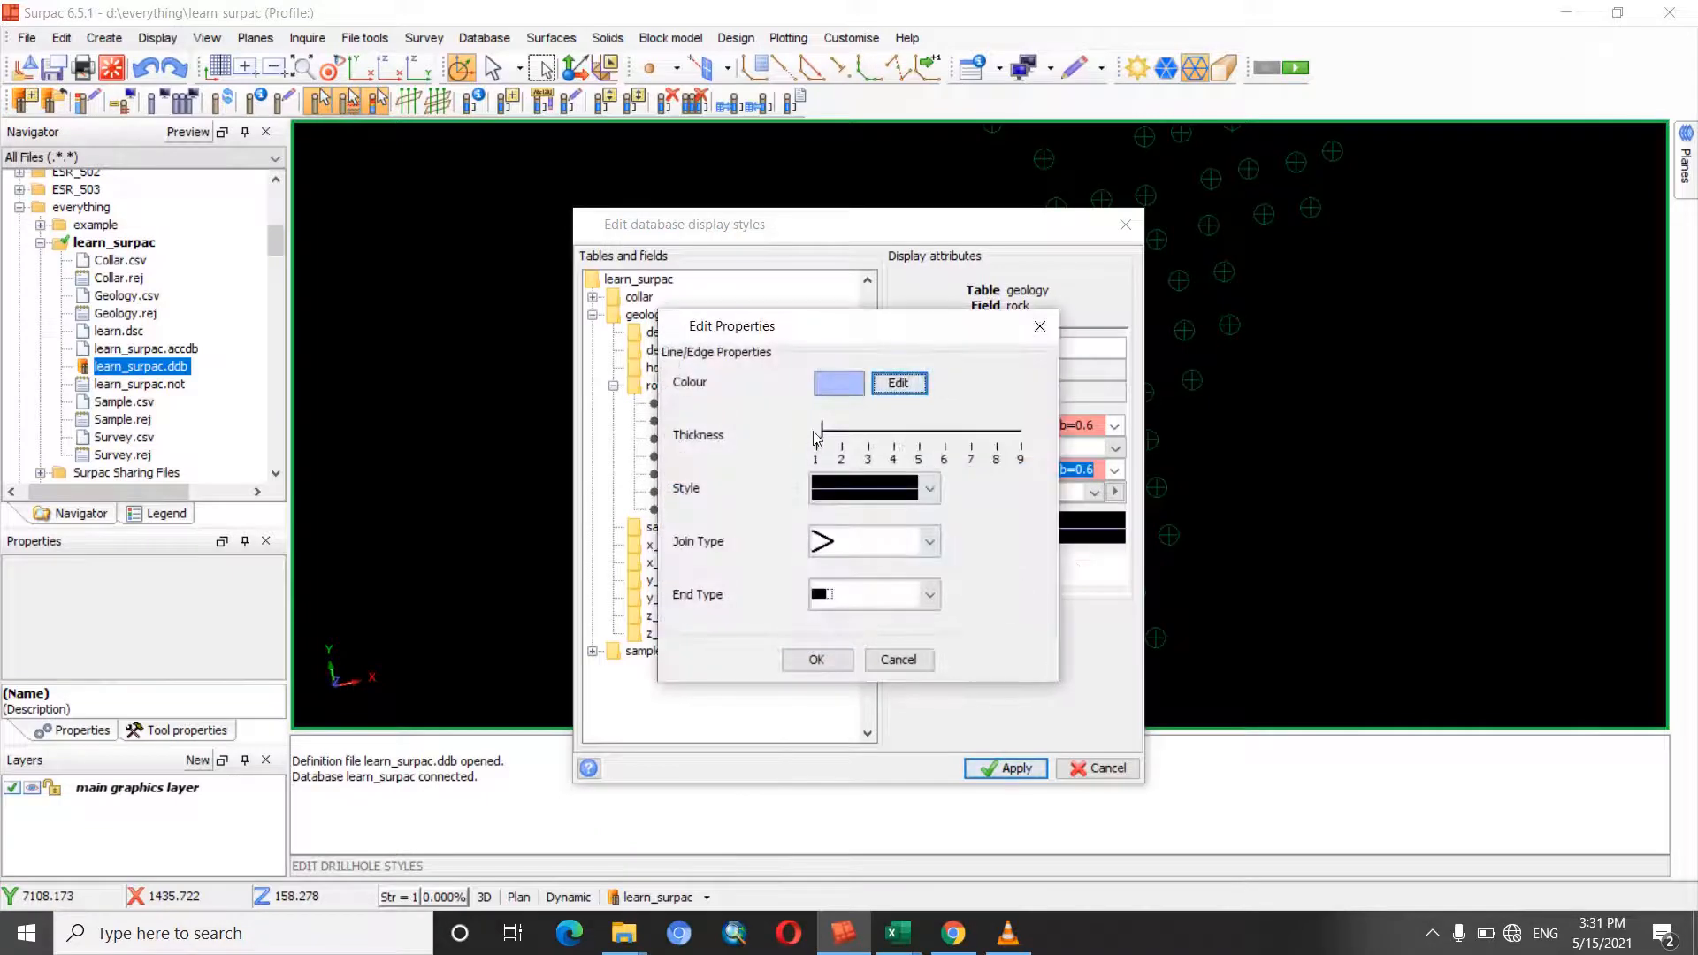
{"action": "left_click_drag", "start_coordinate": [816, 438], "coordinate": [874, 435]}
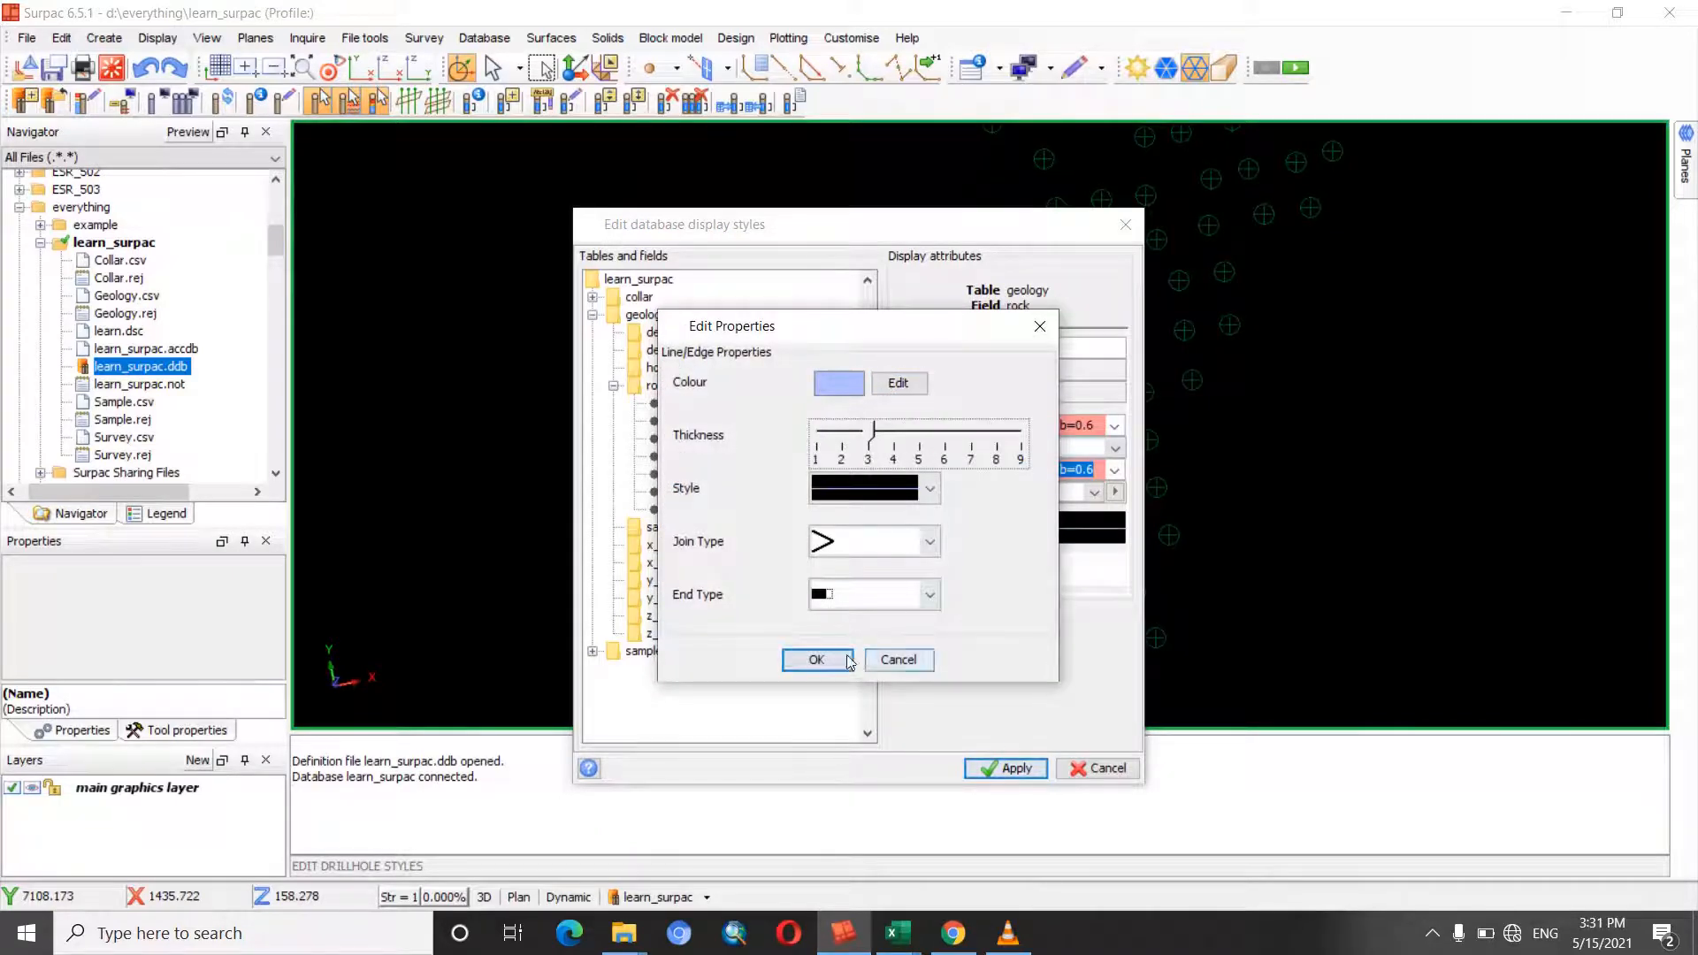
{"action": "left_click", "coordinate": [817, 660]}
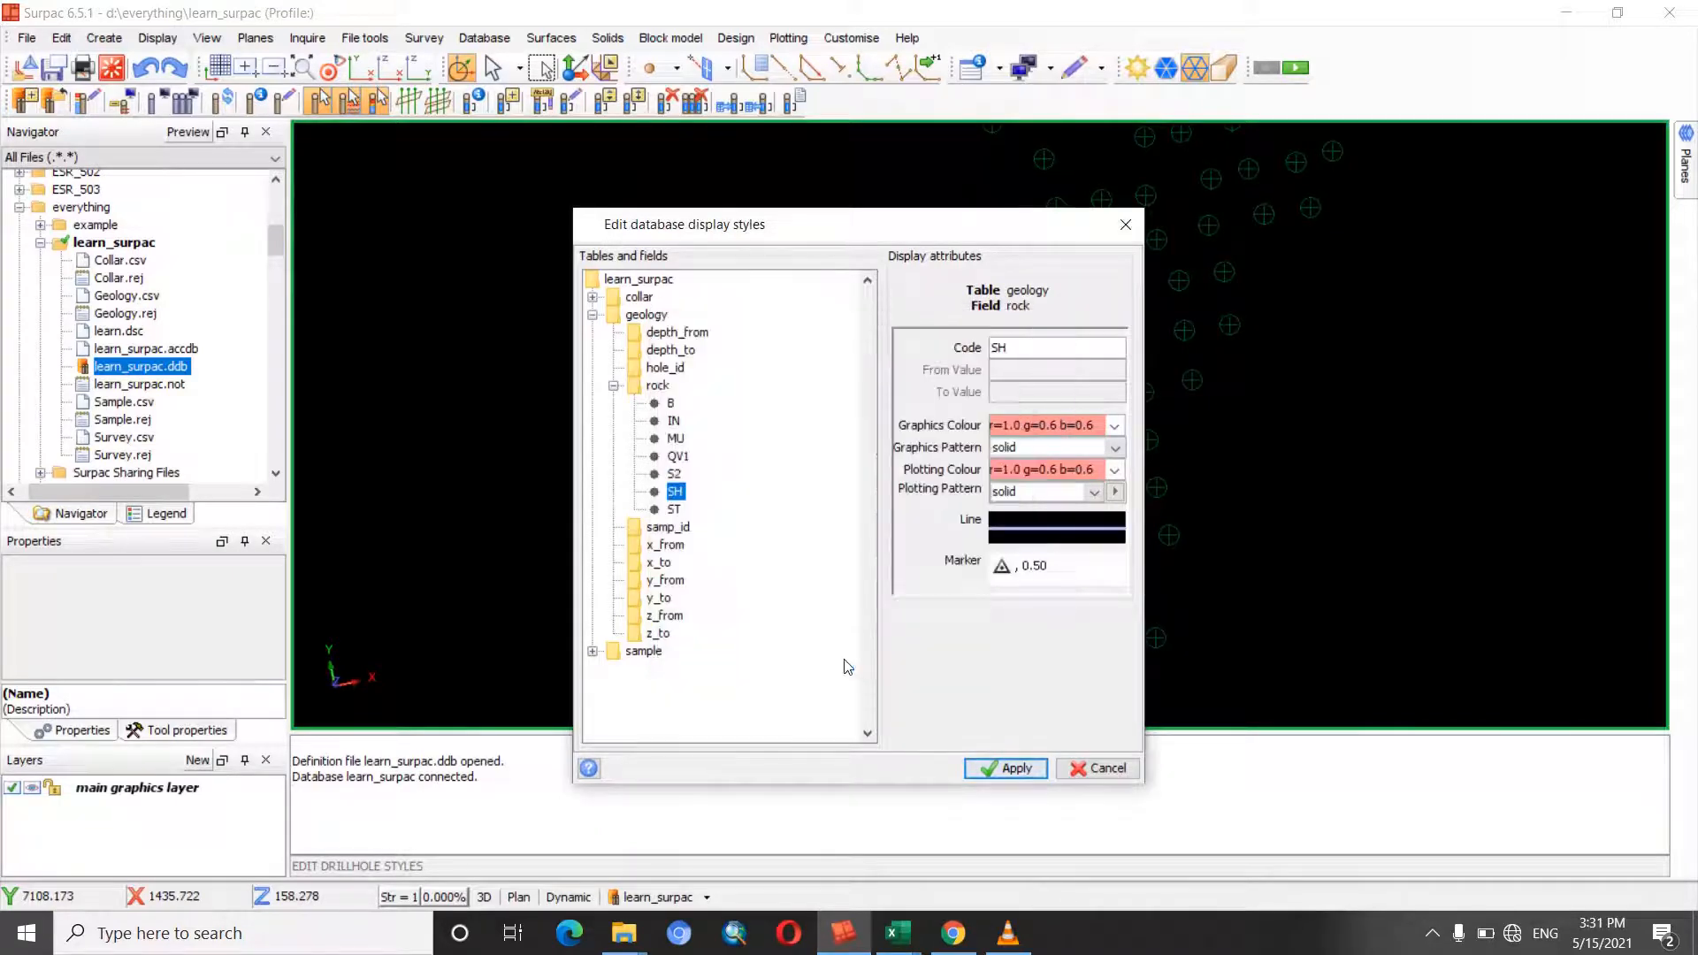
{"action": "left_click", "coordinate": [1117, 446]}
{"action": "scroll", "coordinate": [1117, 555], "scroll_direction": "down", "scroll_amount": 2}
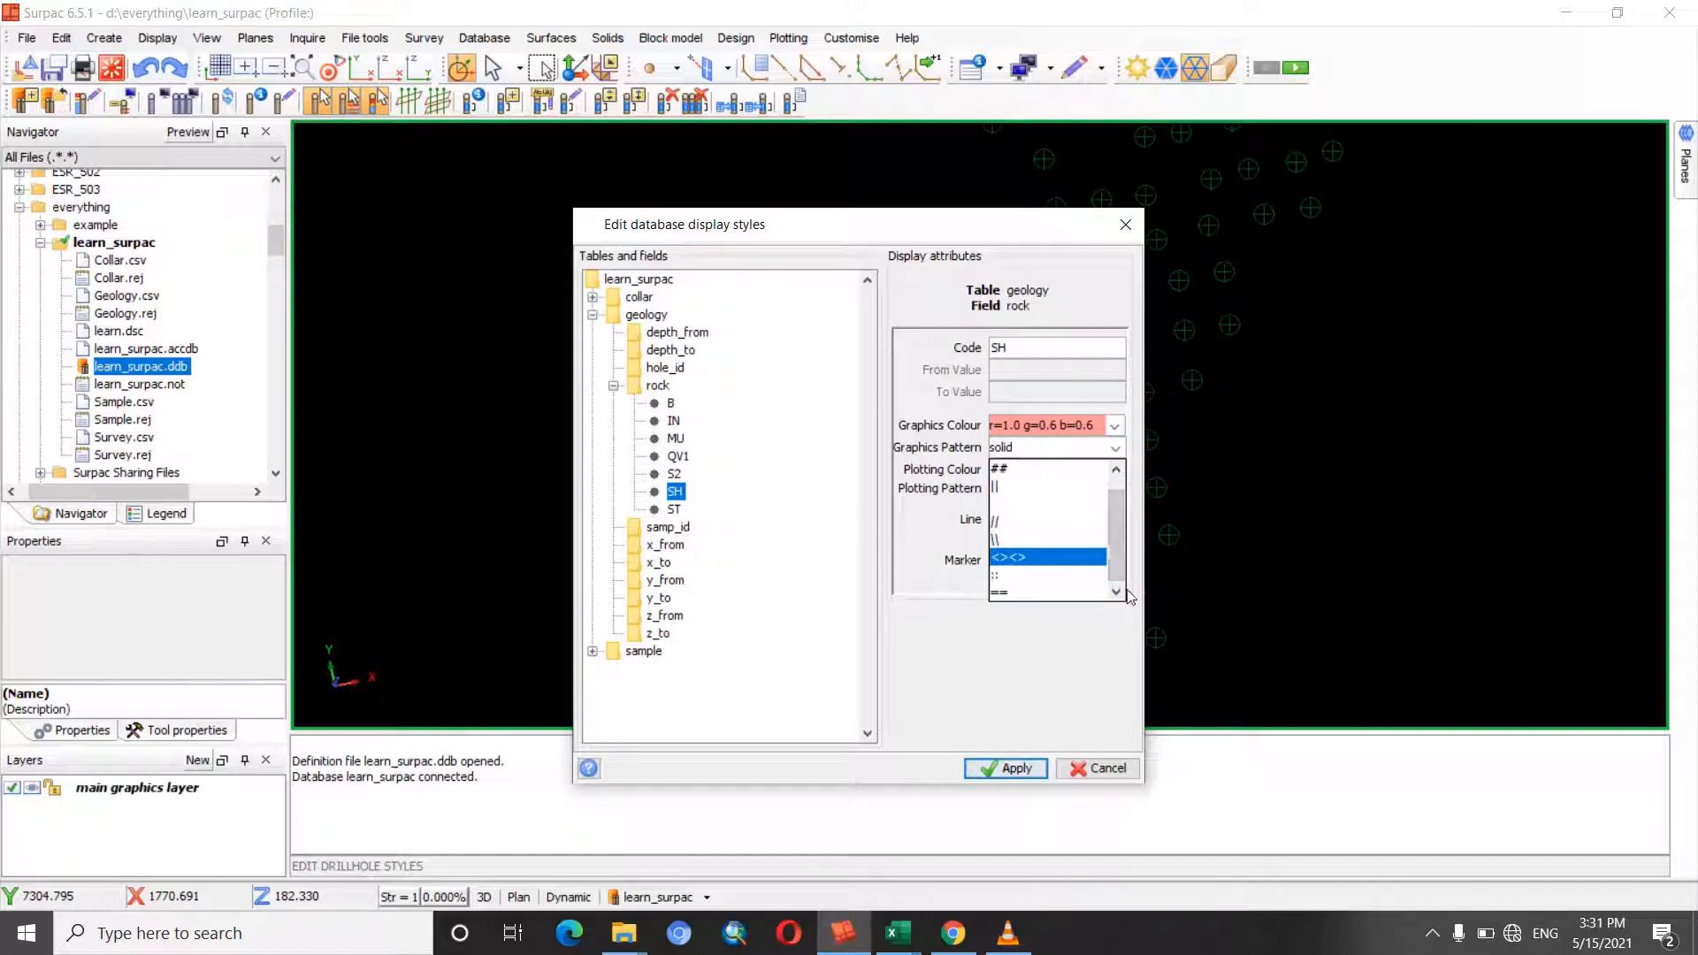
{"action": "left_click", "coordinate": [1009, 590]}
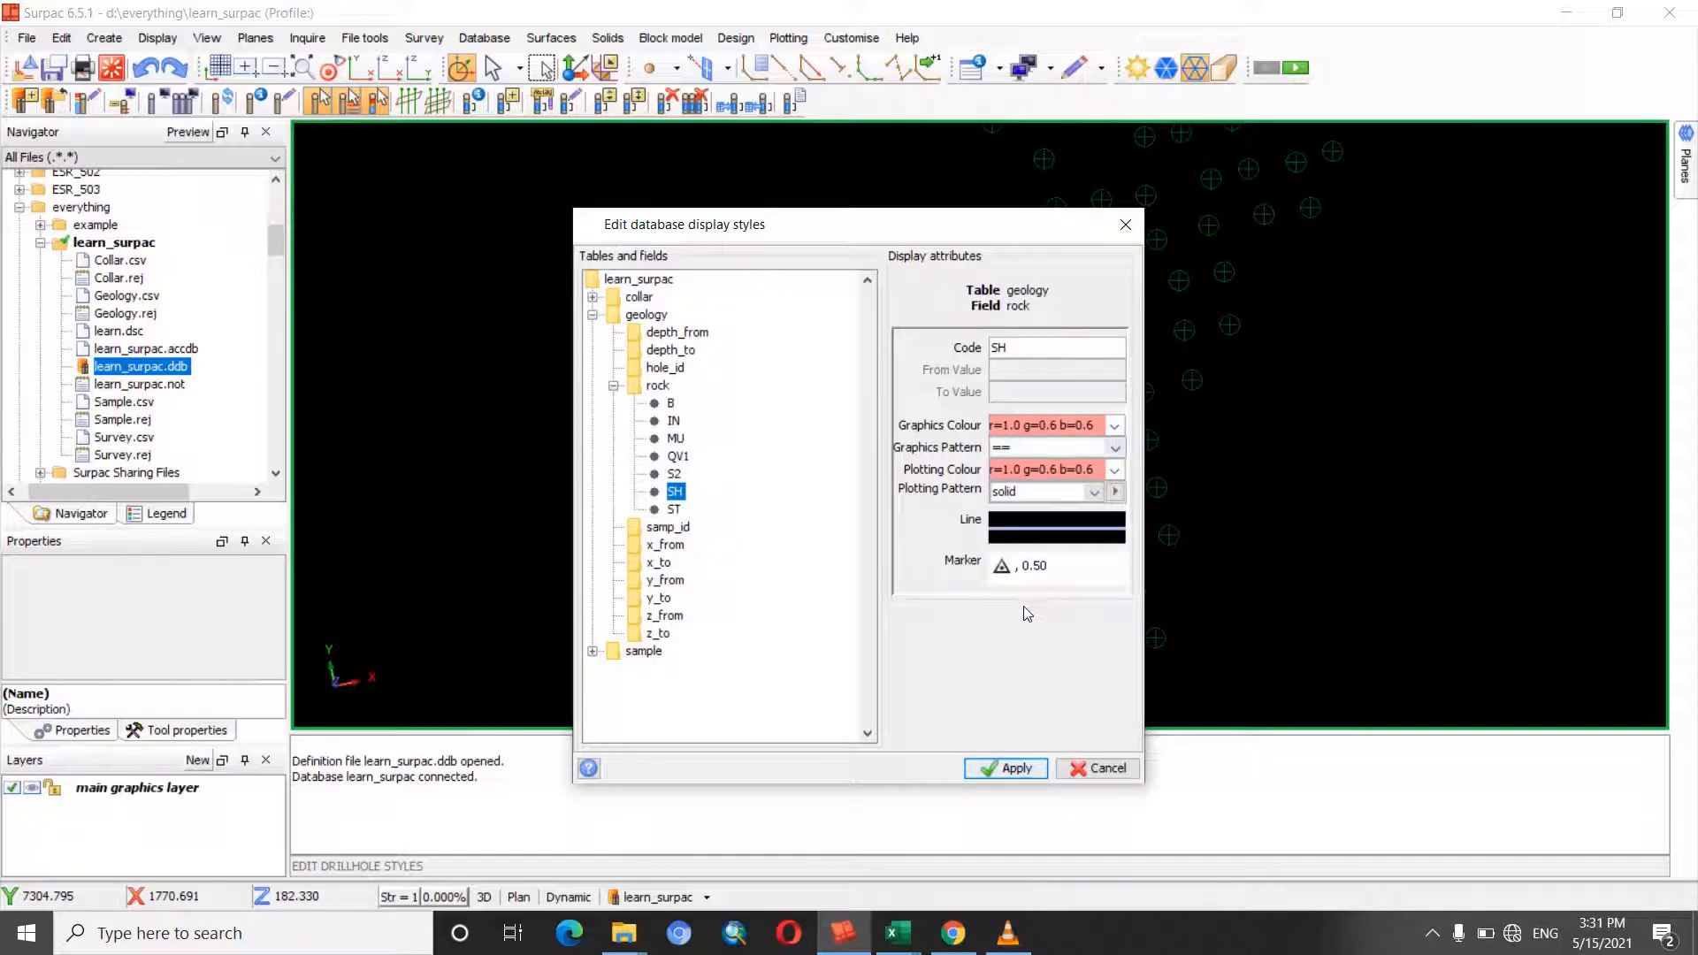
- Give rock code ST the colour red for graphics and plotting, with the solid graphics pattern
{"action": "left_click", "coordinate": [674, 522]}
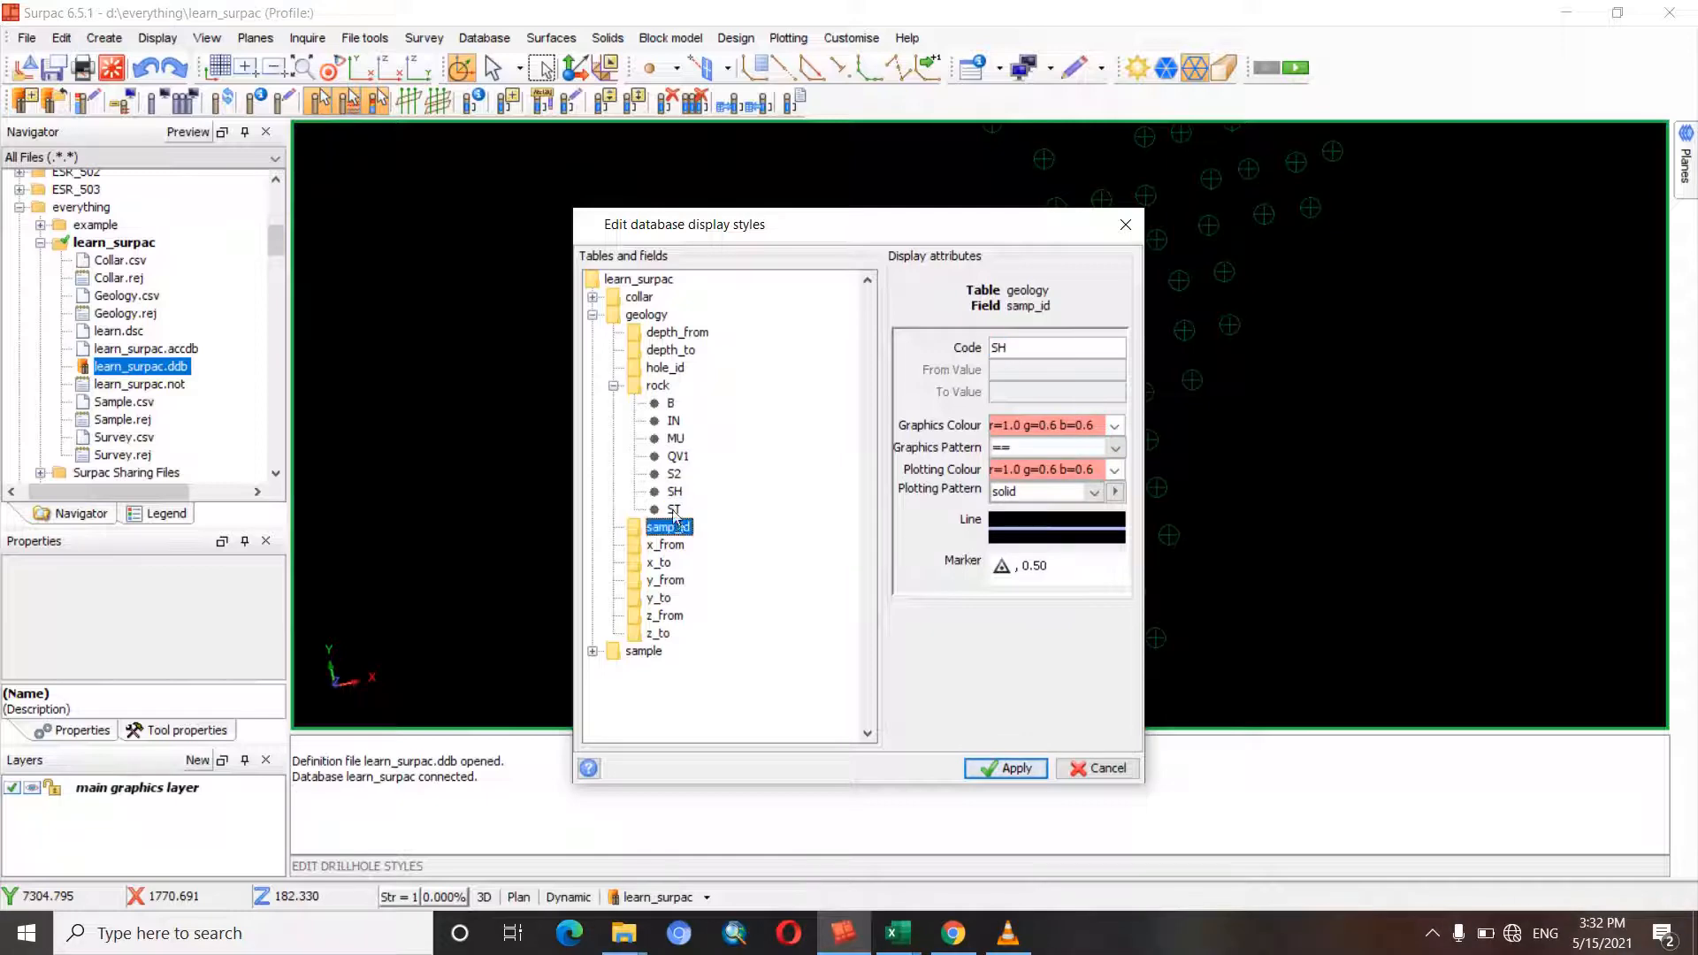
{"action": "left_click", "coordinate": [674, 510]}
{"action": "left_click", "coordinate": [1062, 425]}
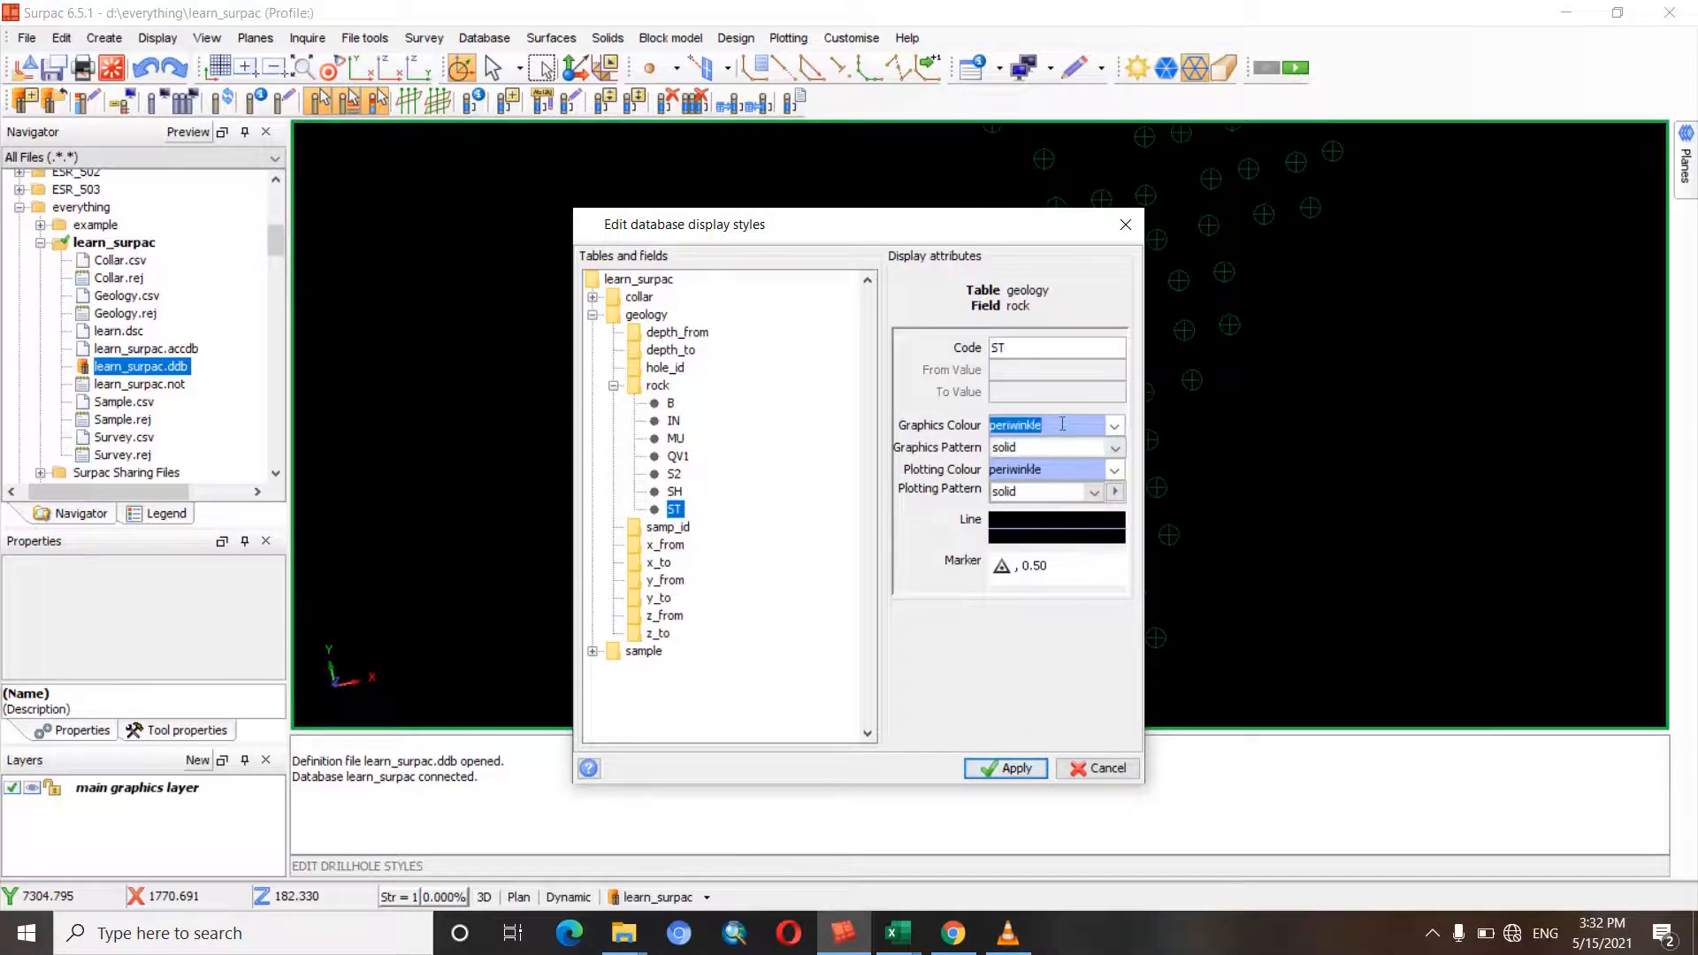
{"action": "type", "text": "redred"}
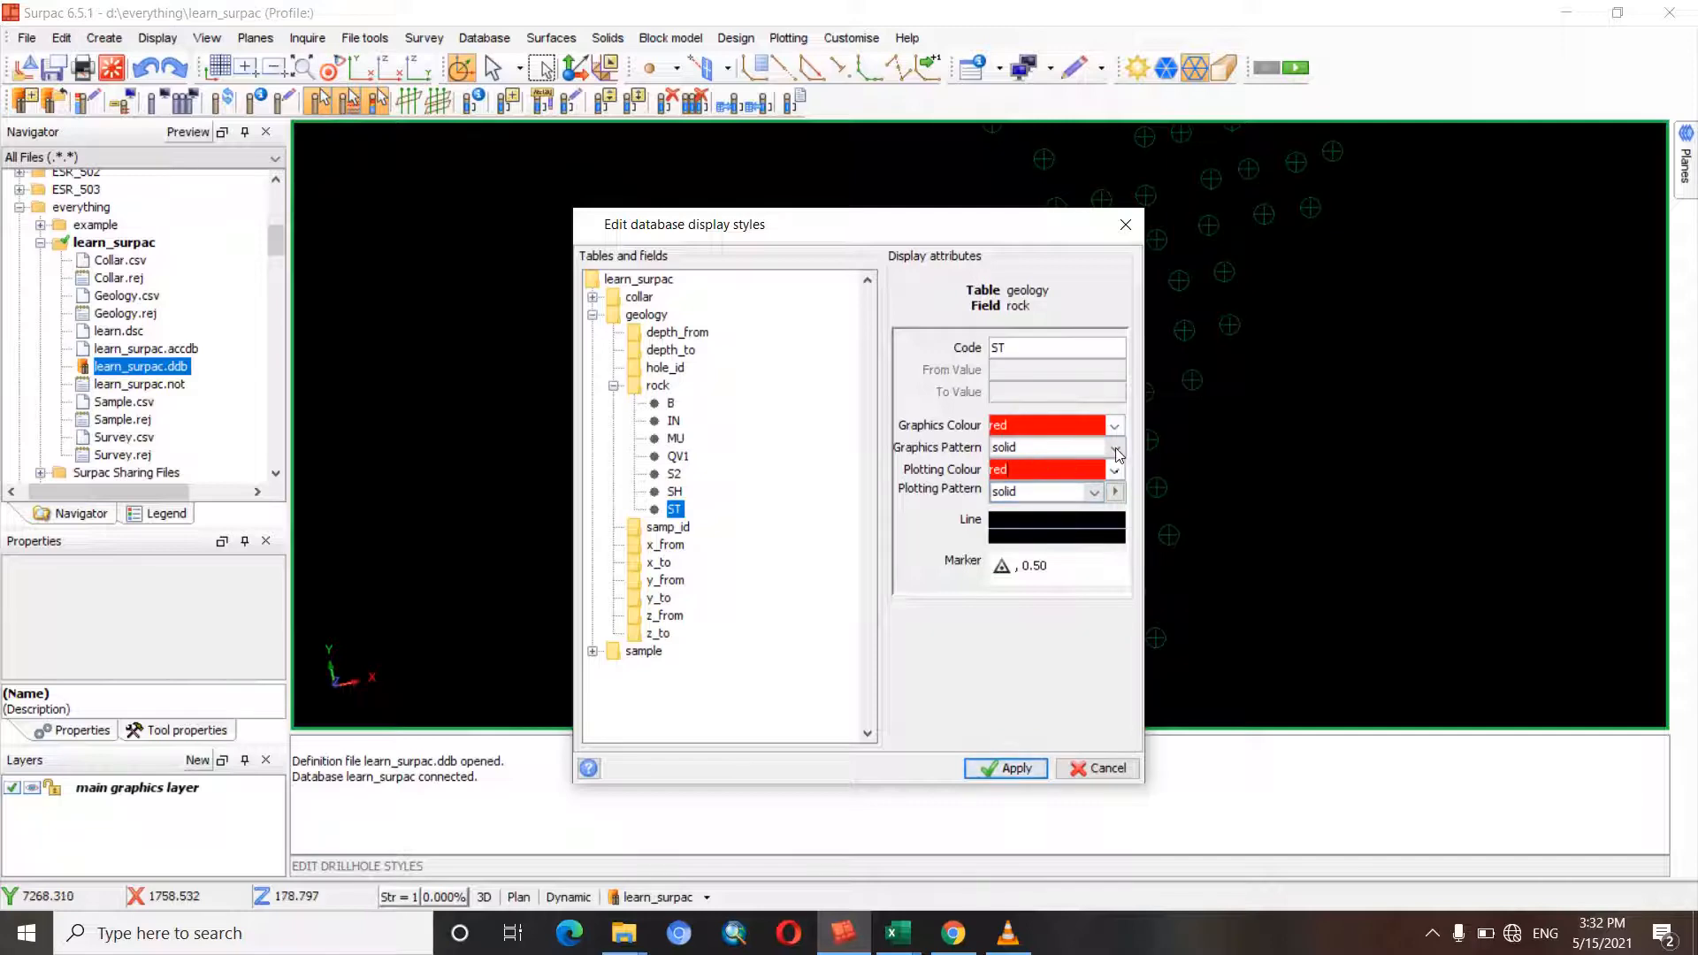
{"action": "left_click", "coordinate": [1115, 448]}
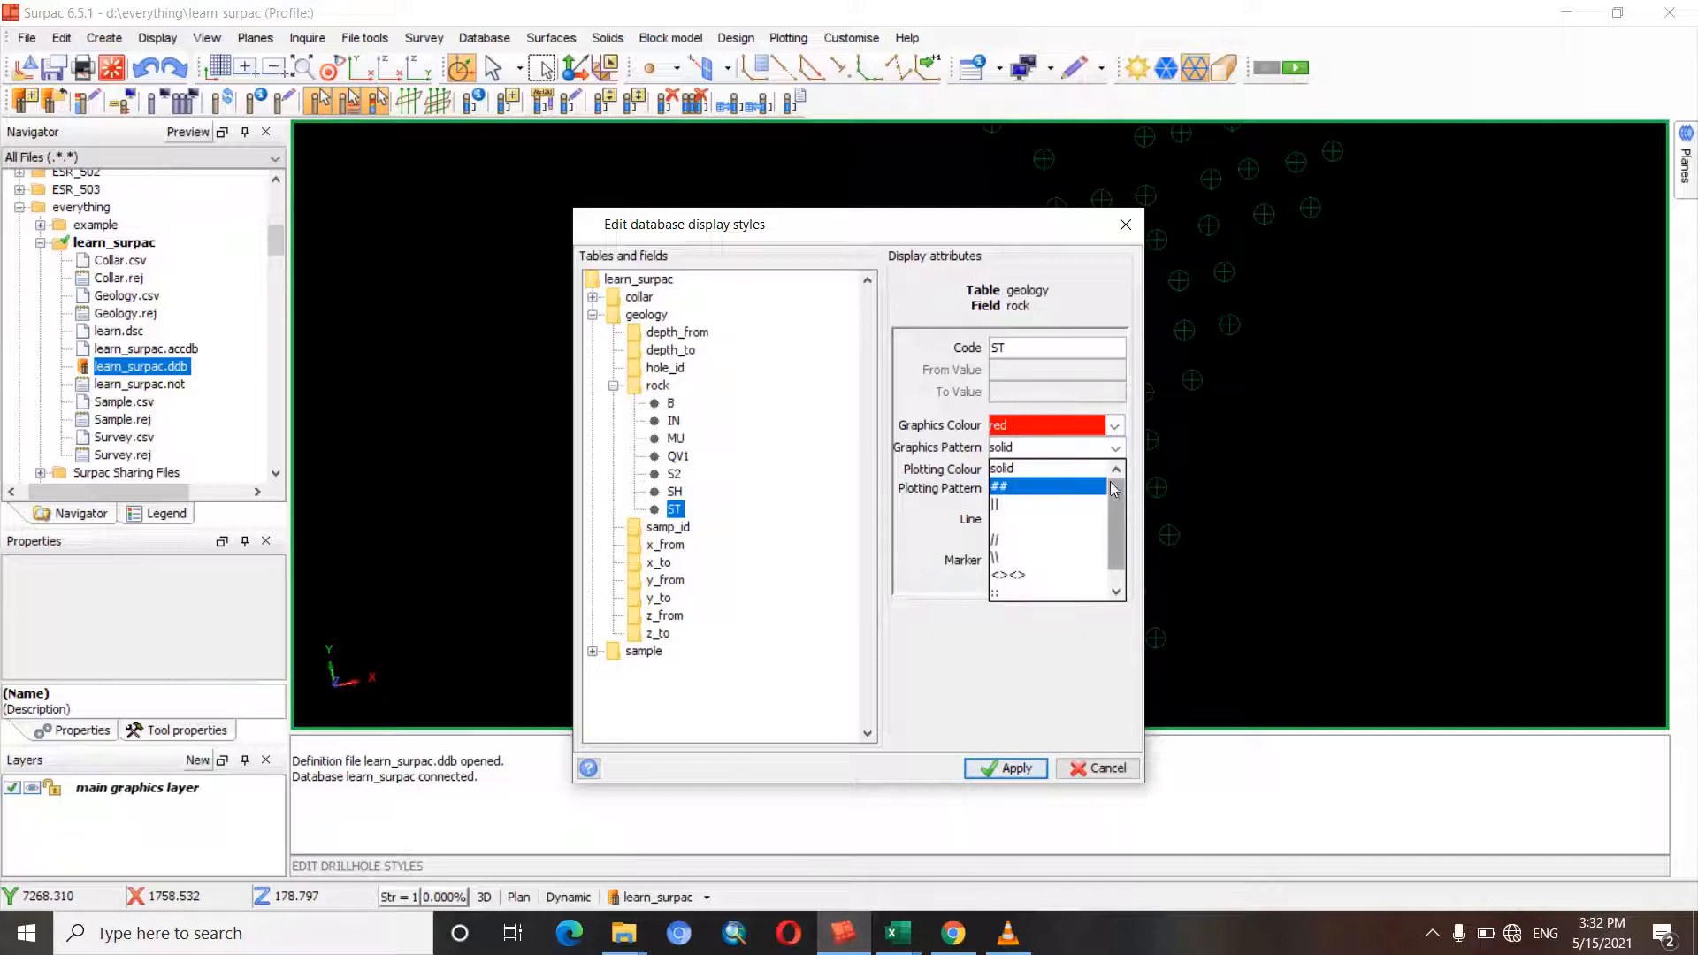
{"action": "left_click", "coordinate": [1021, 468]}
- Increase the line thickness of rock code ST
{"action": "left_click", "coordinate": [1077, 537]}
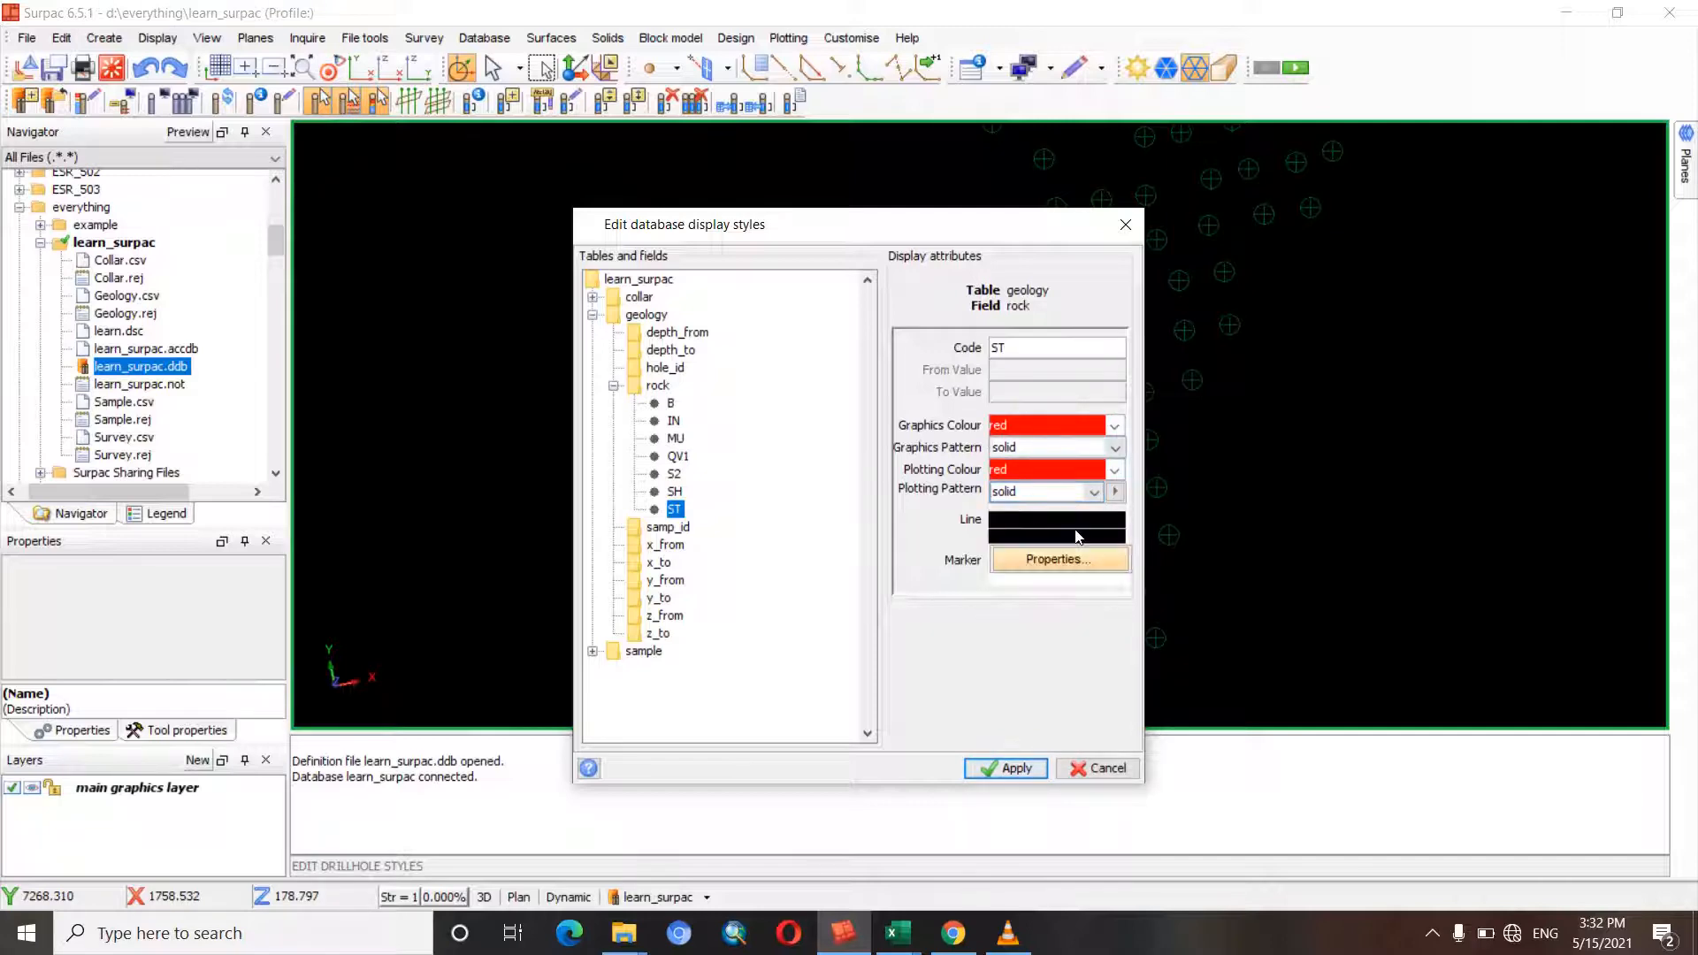
{"action": "left_click", "coordinate": [1057, 560]}
{"action": "left_click", "coordinate": [871, 458]}
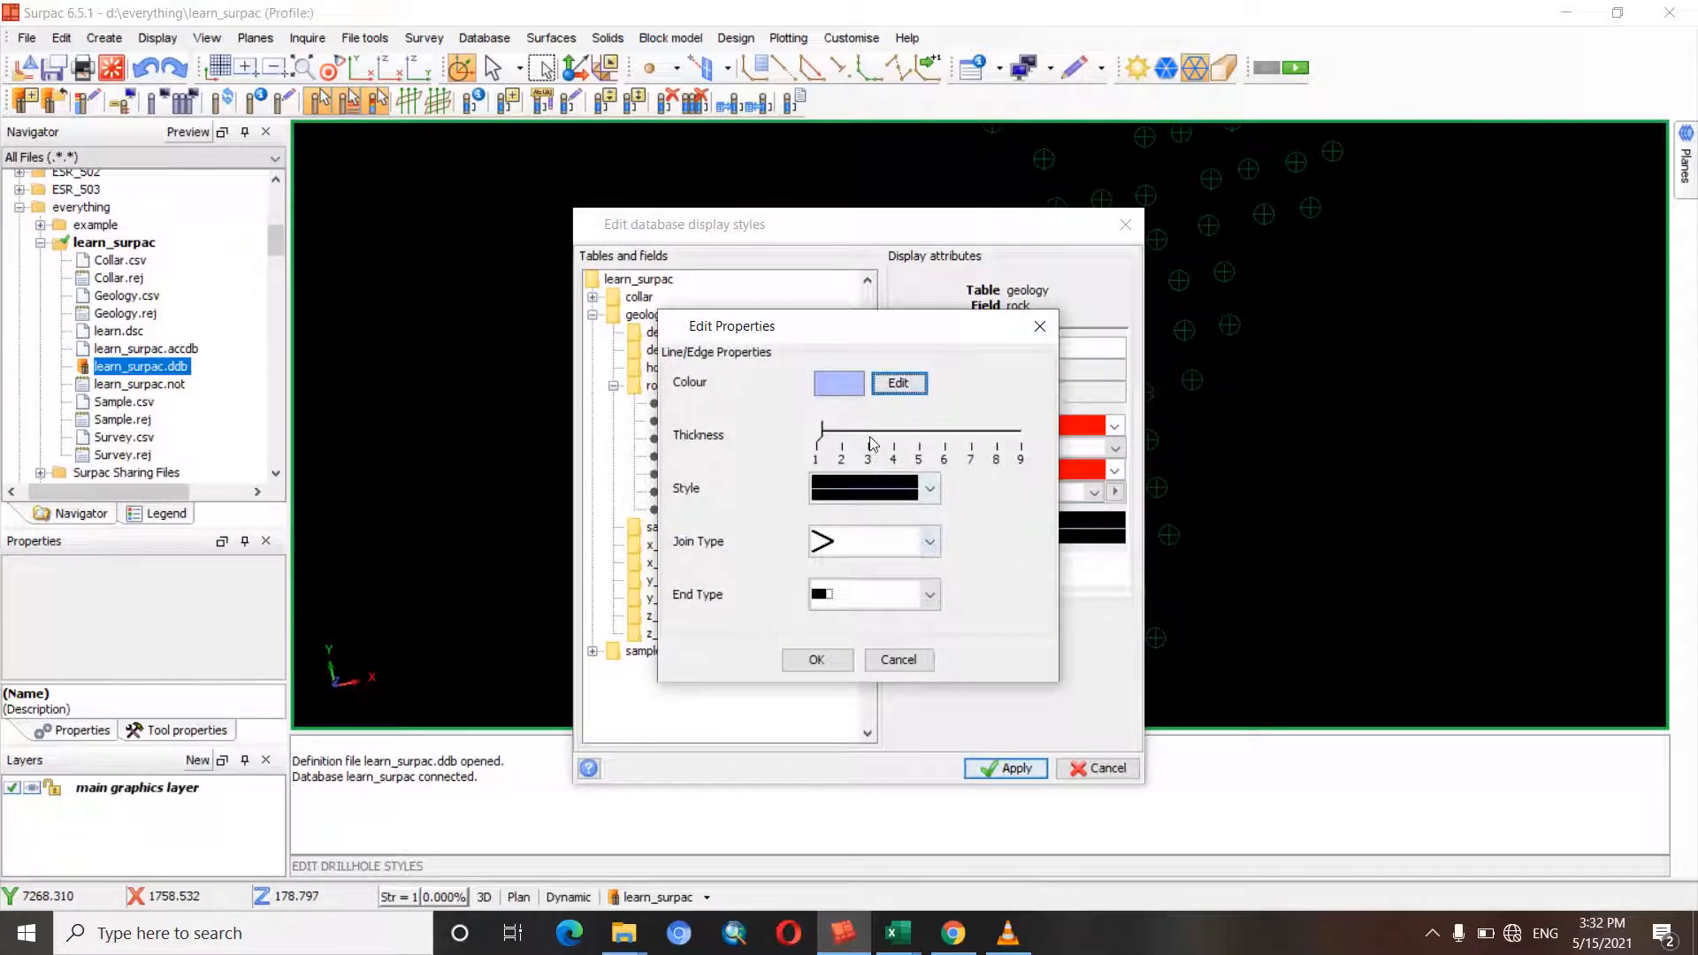
{"action": "left_click", "coordinate": [816, 661]}
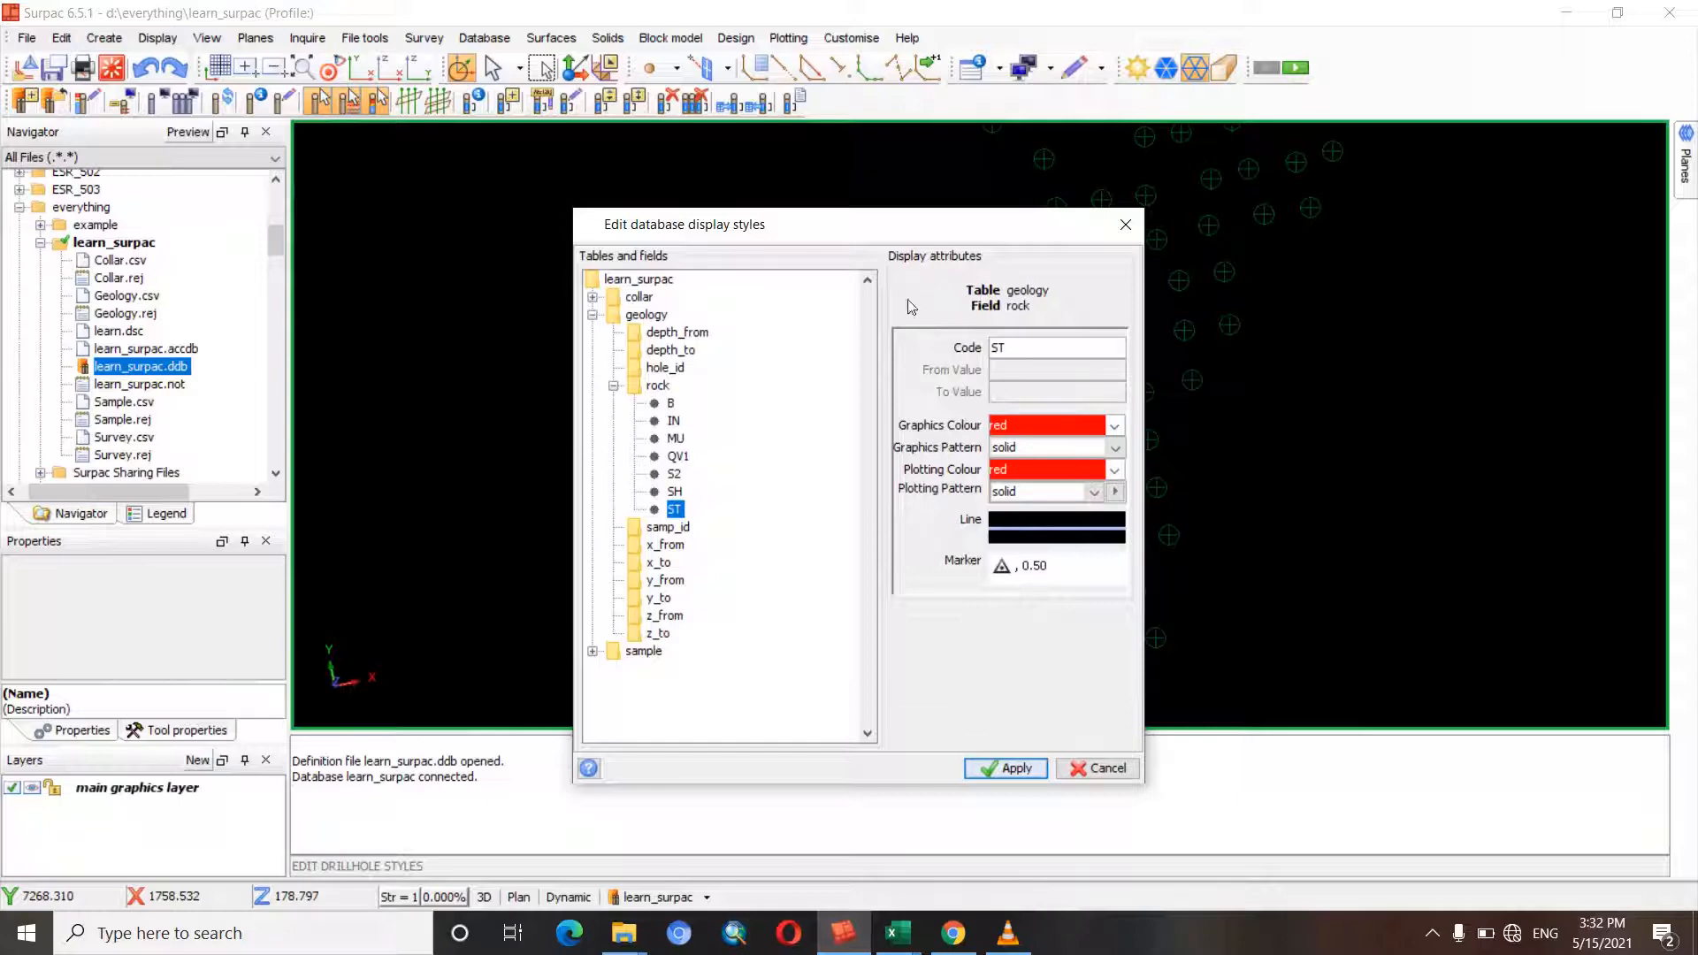
- Review the display attributes of all rock codes from B to ST under the geology table's rock field
{"action": "left_click", "coordinate": [671, 403]}
{"action": "left_click", "coordinate": [675, 421]}
{"action": "left_click", "coordinate": [676, 439]}
{"action": "left_click", "coordinate": [677, 457]}
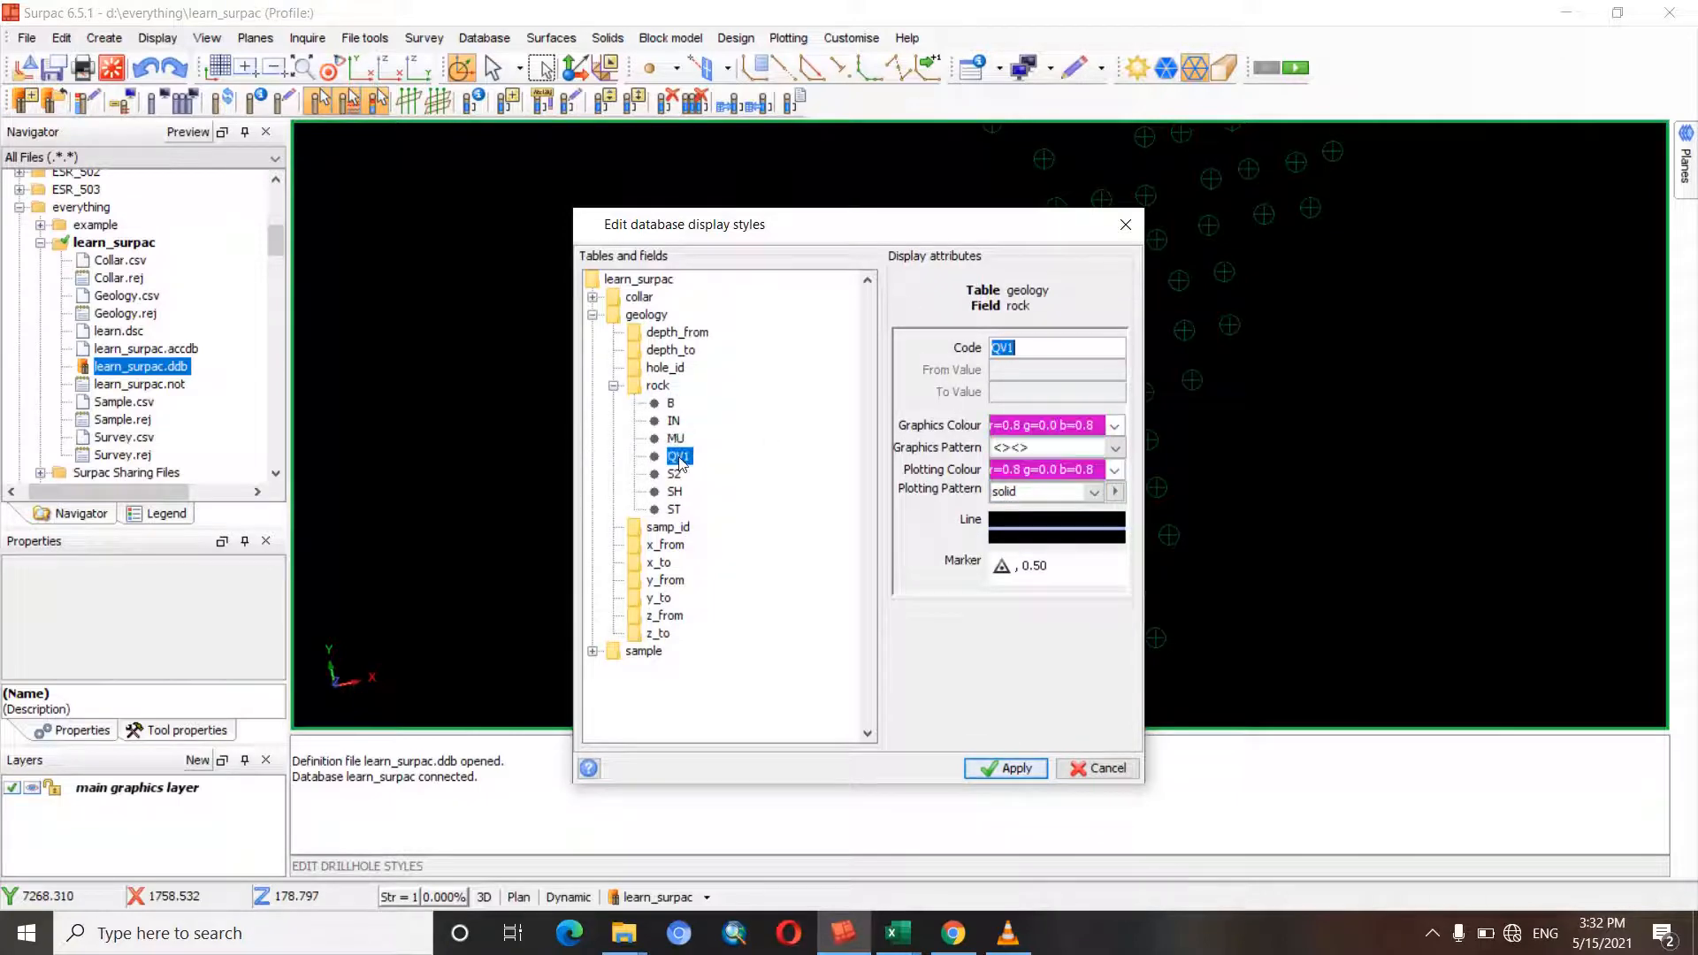
{"action": "left_click", "coordinate": [676, 474]}
{"action": "left_click", "coordinate": [675, 492]}
{"action": "left_click", "coordinate": [675, 509]}
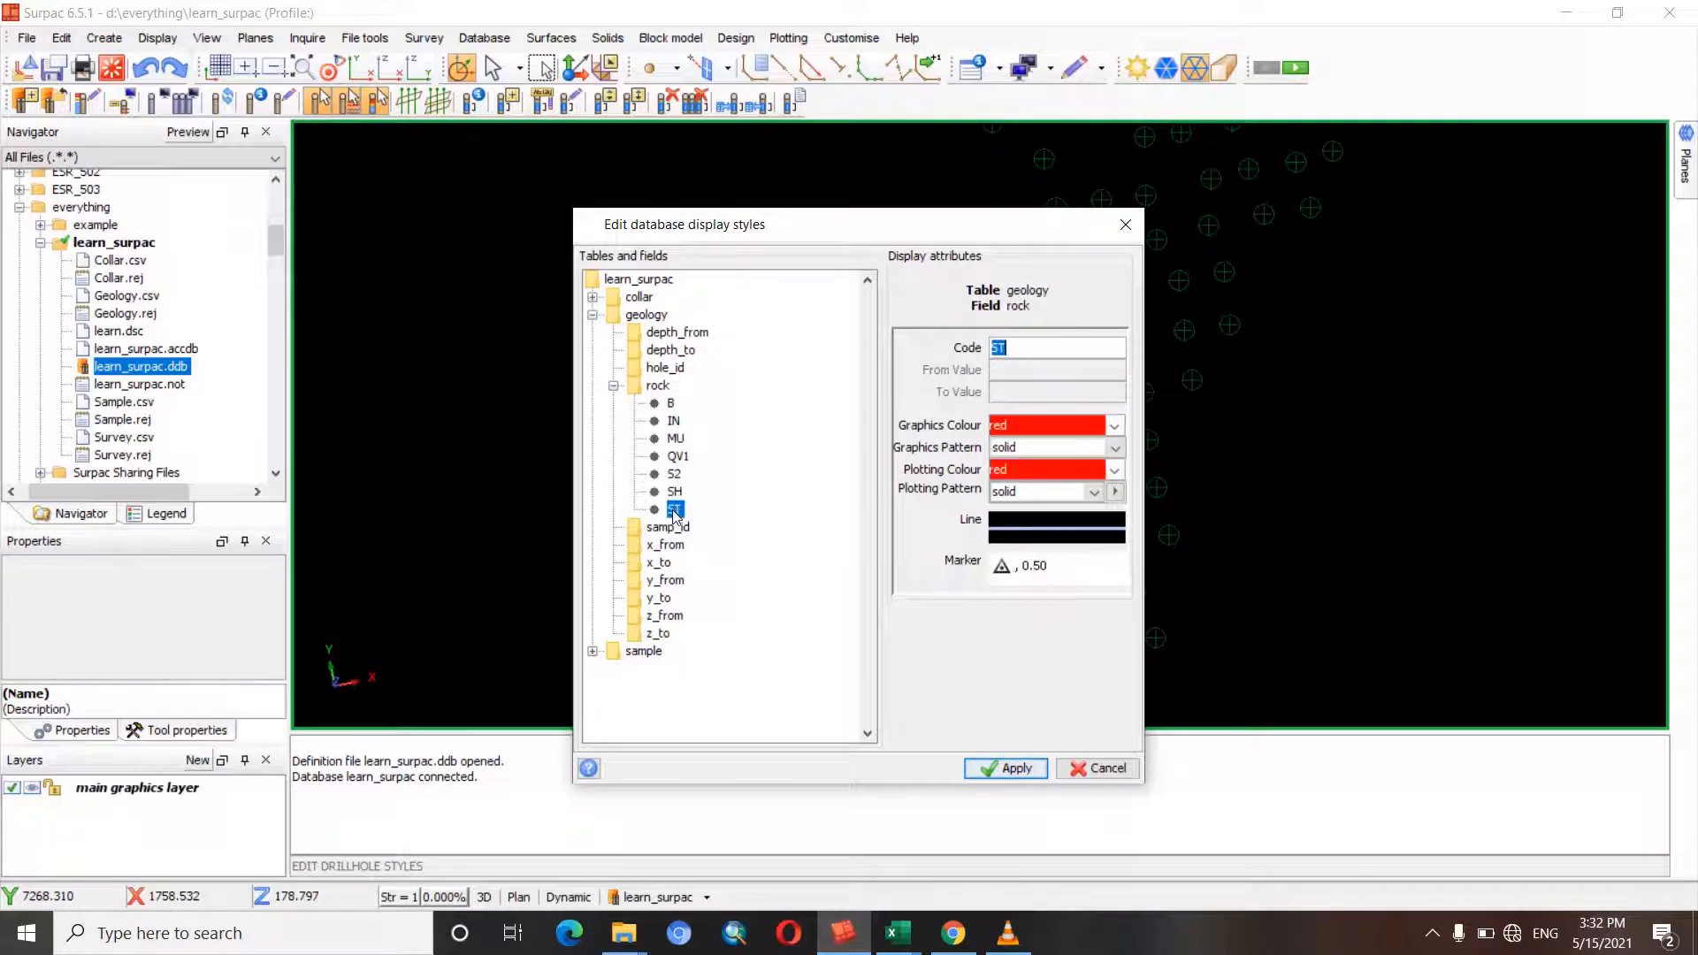
{"action": "left_click", "coordinate": [675, 492]}
{"action": "left_click", "coordinate": [676, 474]}
{"action": "left_click", "coordinate": [677, 457]}
{"action": "left_click", "coordinate": [676, 439]}
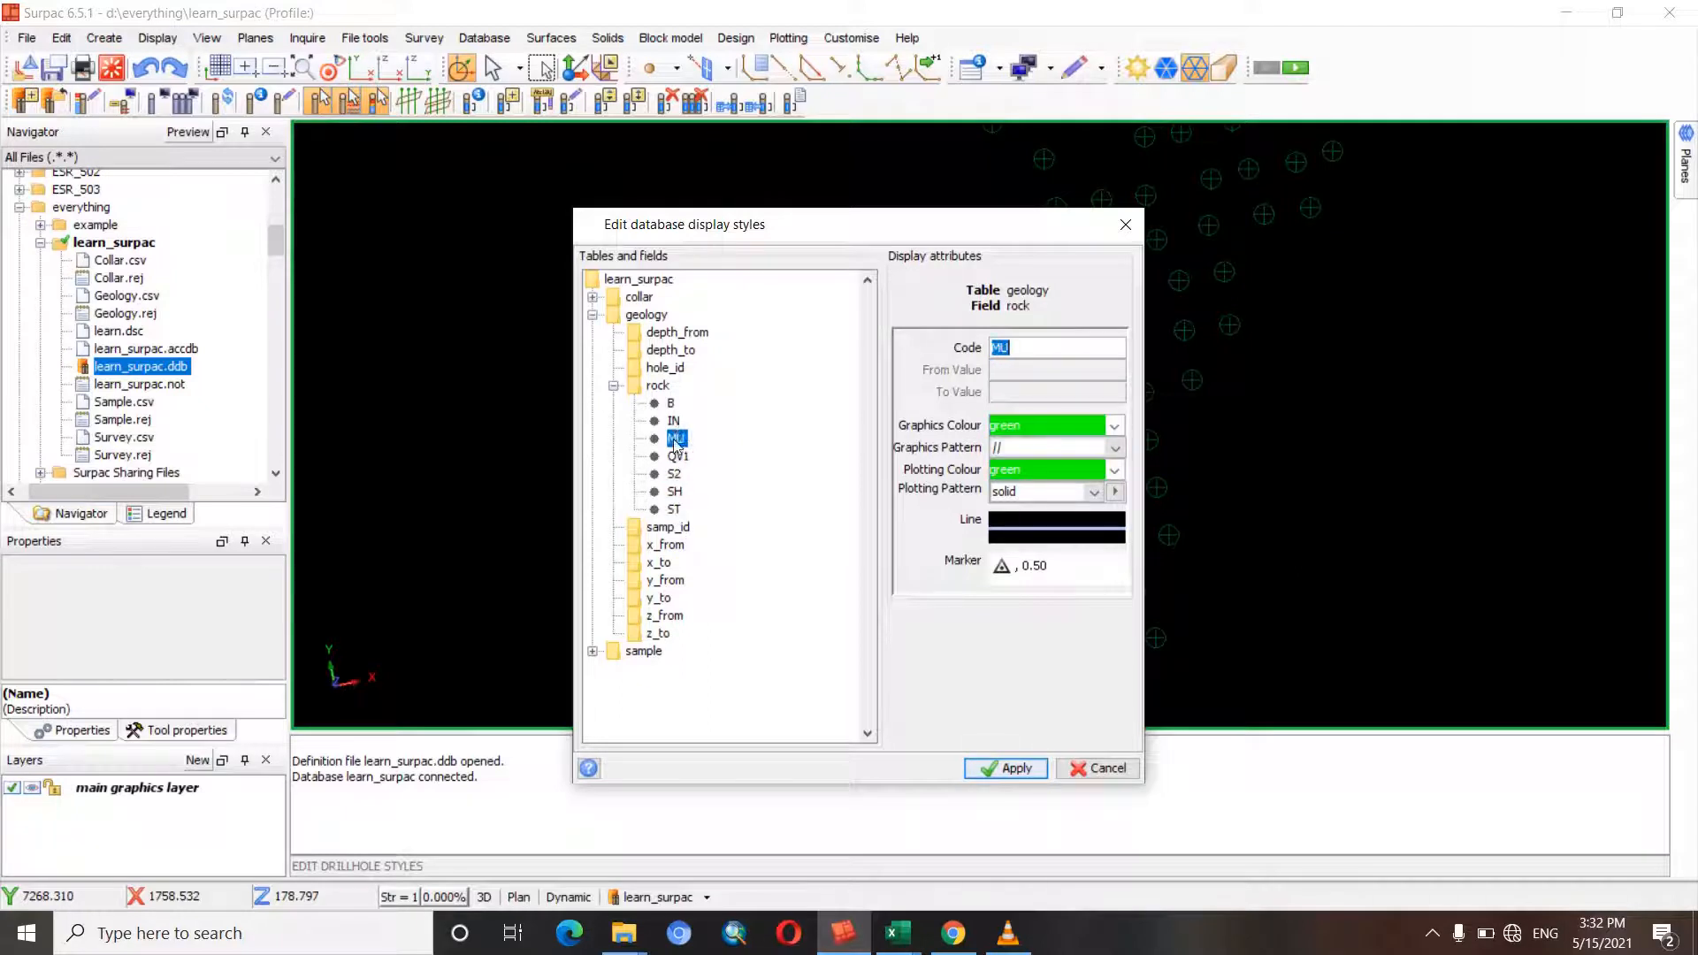
{"action": "left_click", "coordinate": [675, 421]}
{"action": "left_click", "coordinate": [671, 403]}
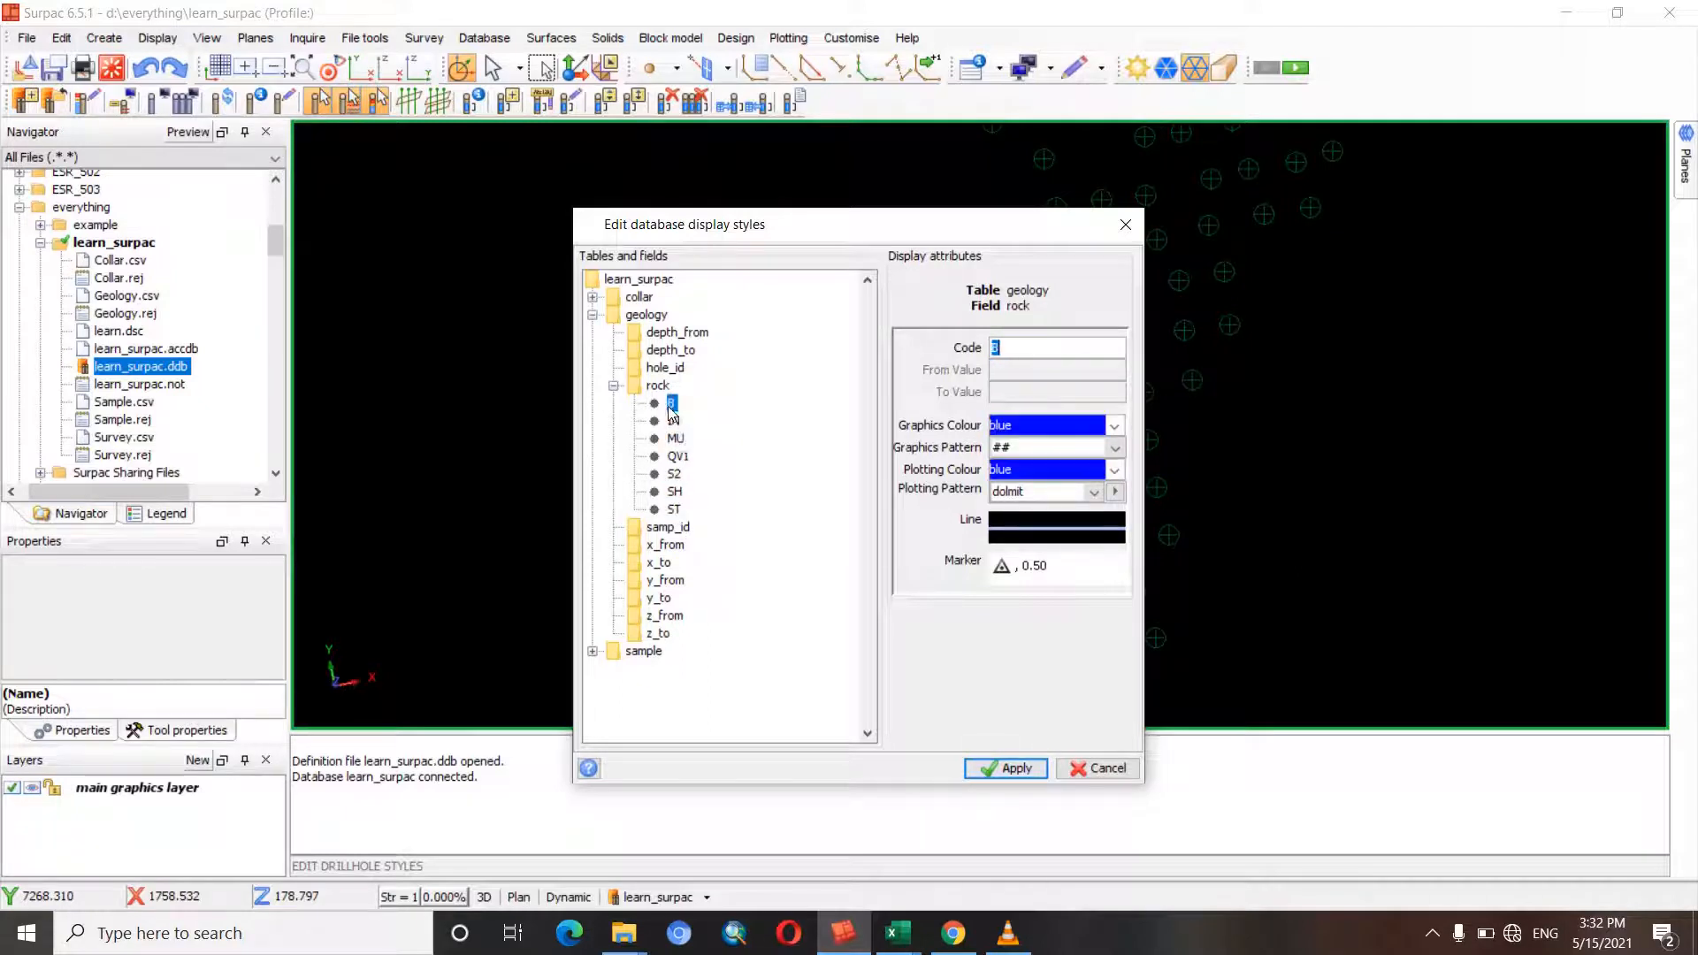
- Collapse the geology table and get the min - max range for the sample table's gold field
{"action": "left_click", "coordinate": [615, 385]}
{"action": "left_click", "coordinate": [593, 315]}
{"action": "left_click", "coordinate": [593, 333]}
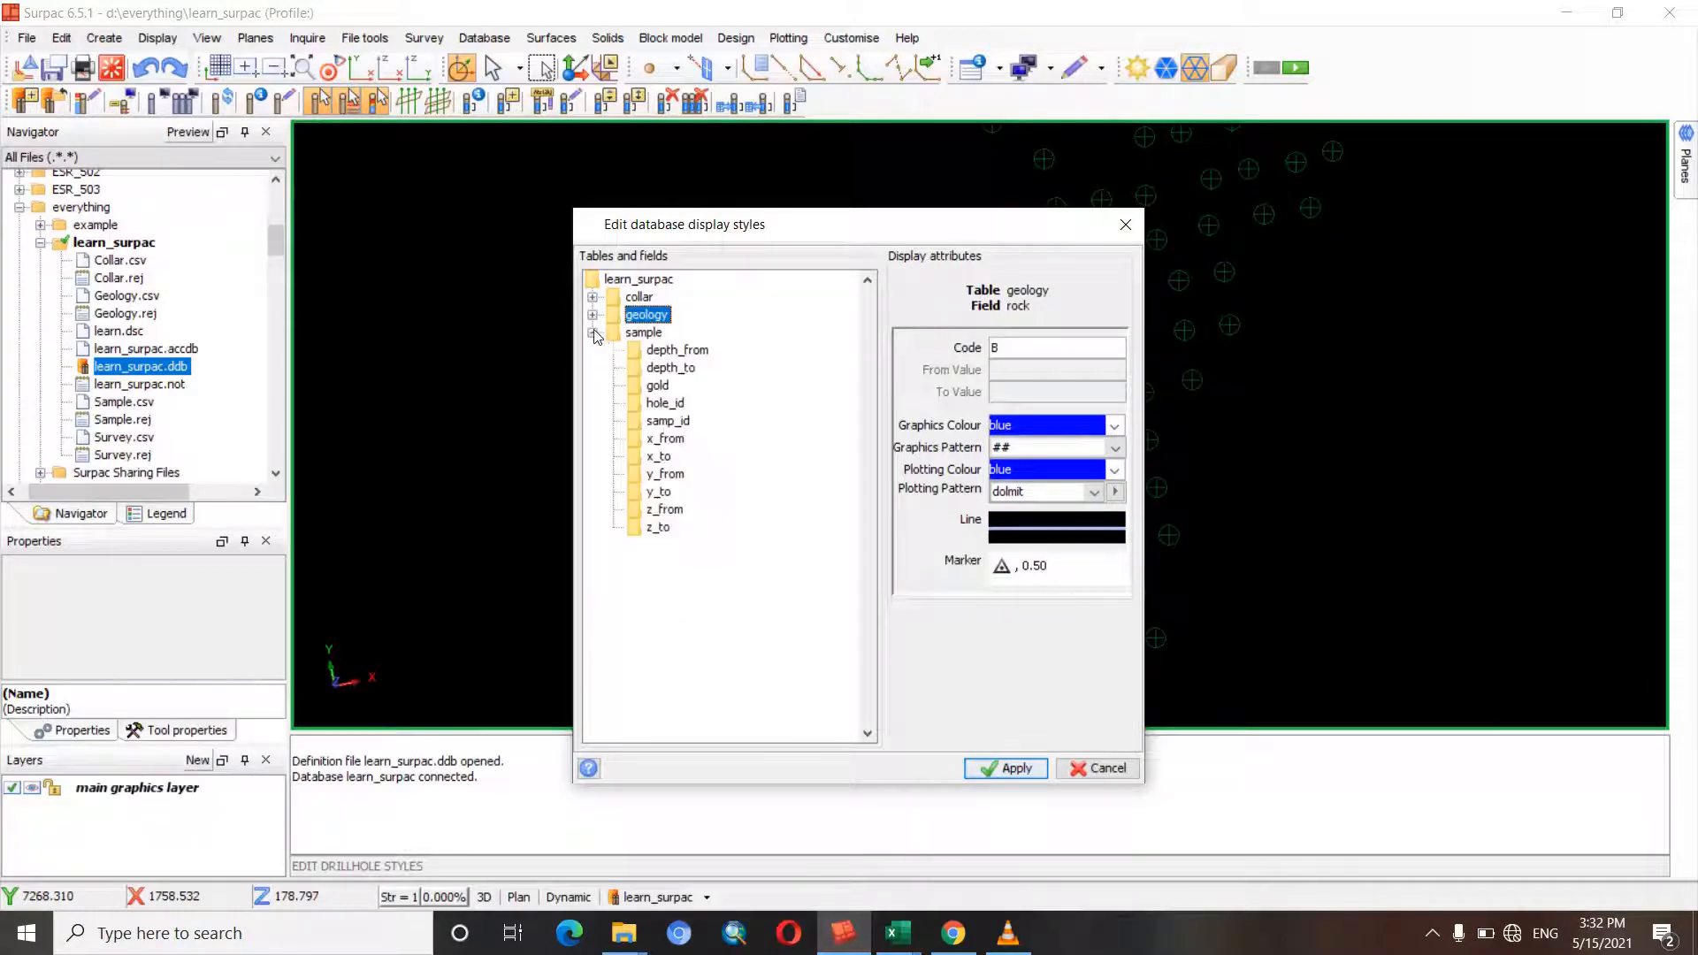
{"action": "right_click", "coordinate": [641, 389]}
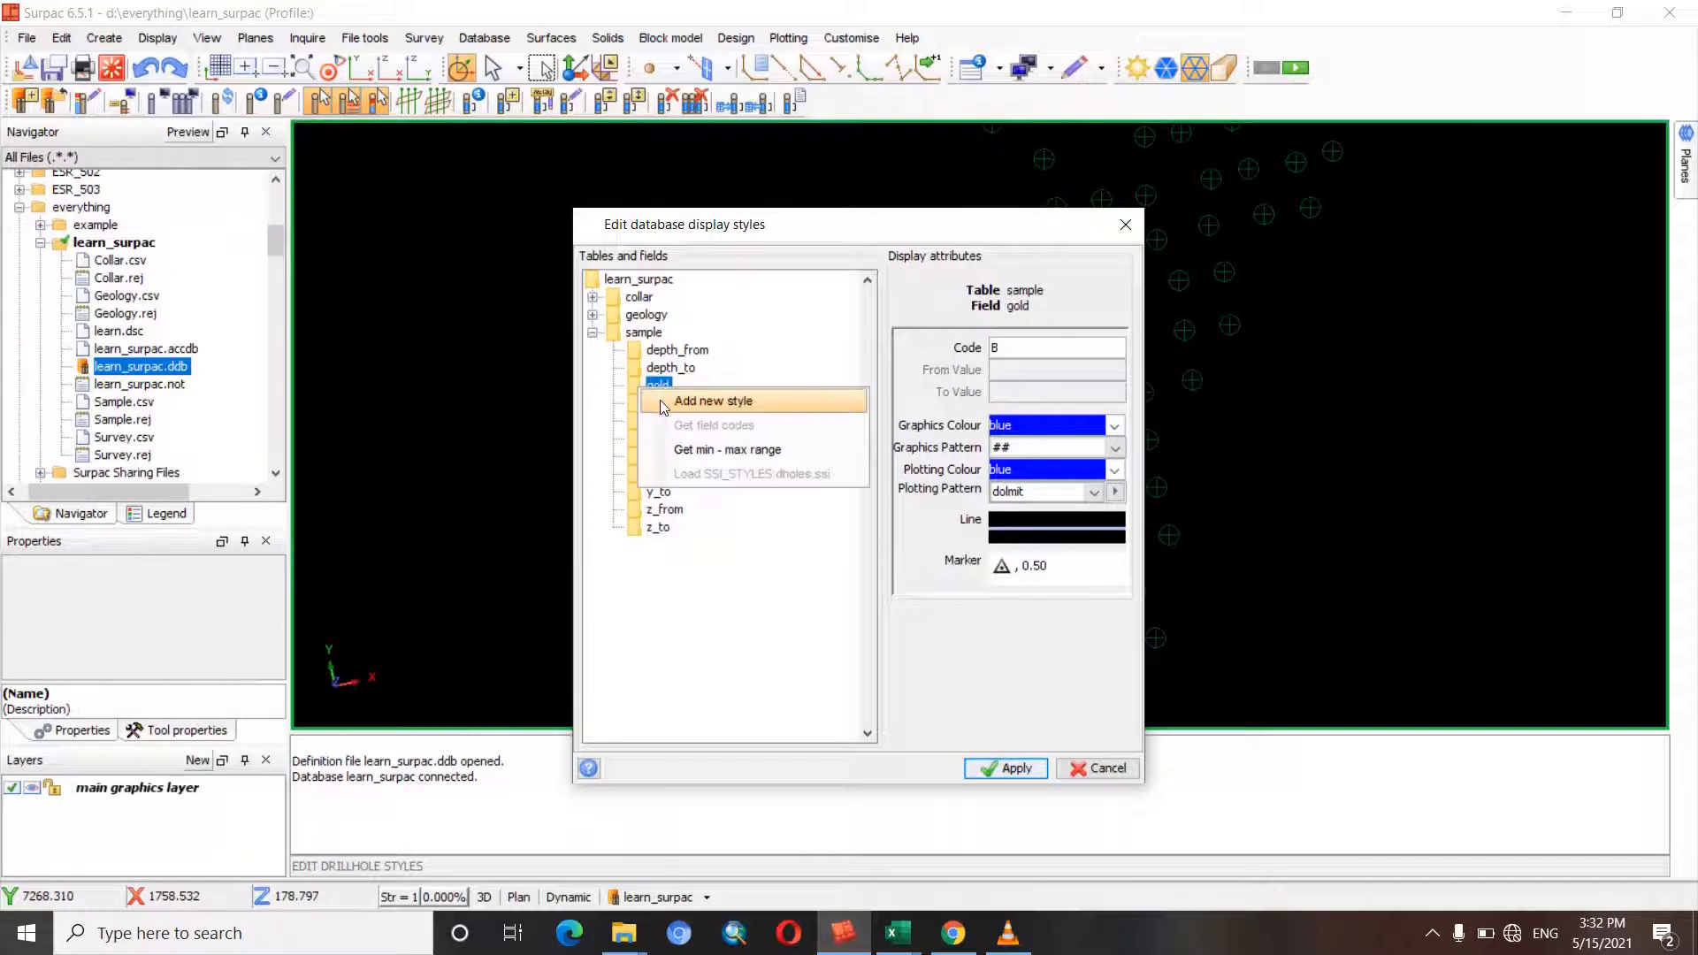
{"action": "left_click", "coordinate": [699, 453]}
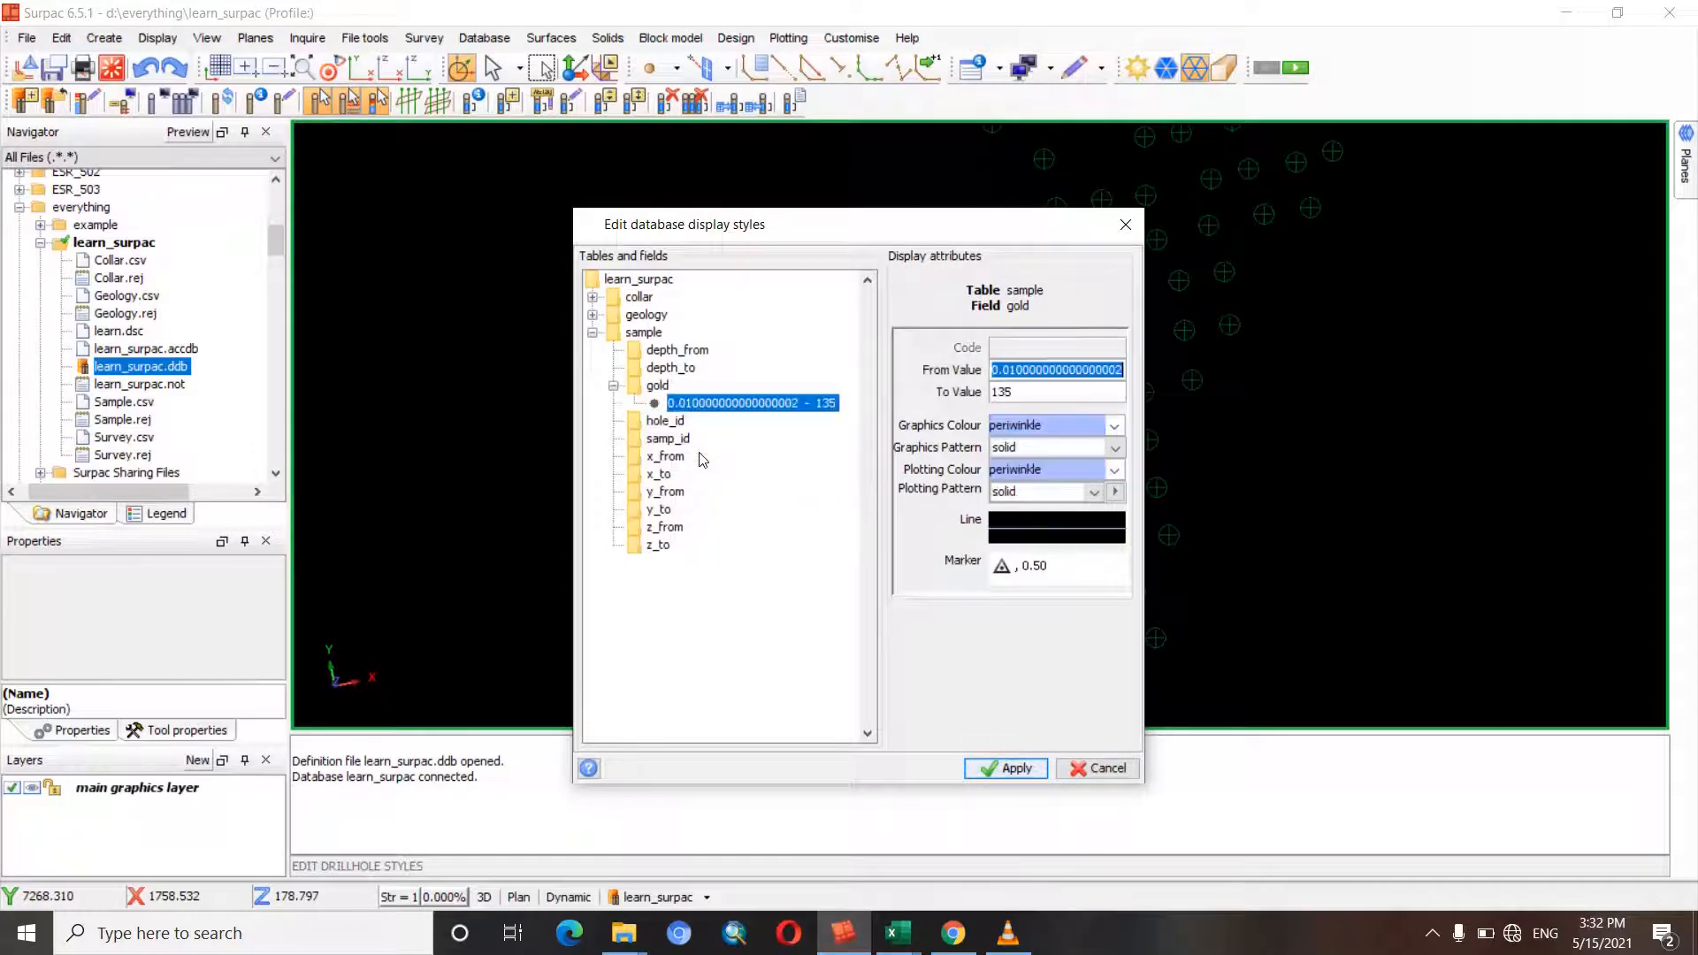
{"action": "left_click", "coordinate": [1021, 395]}
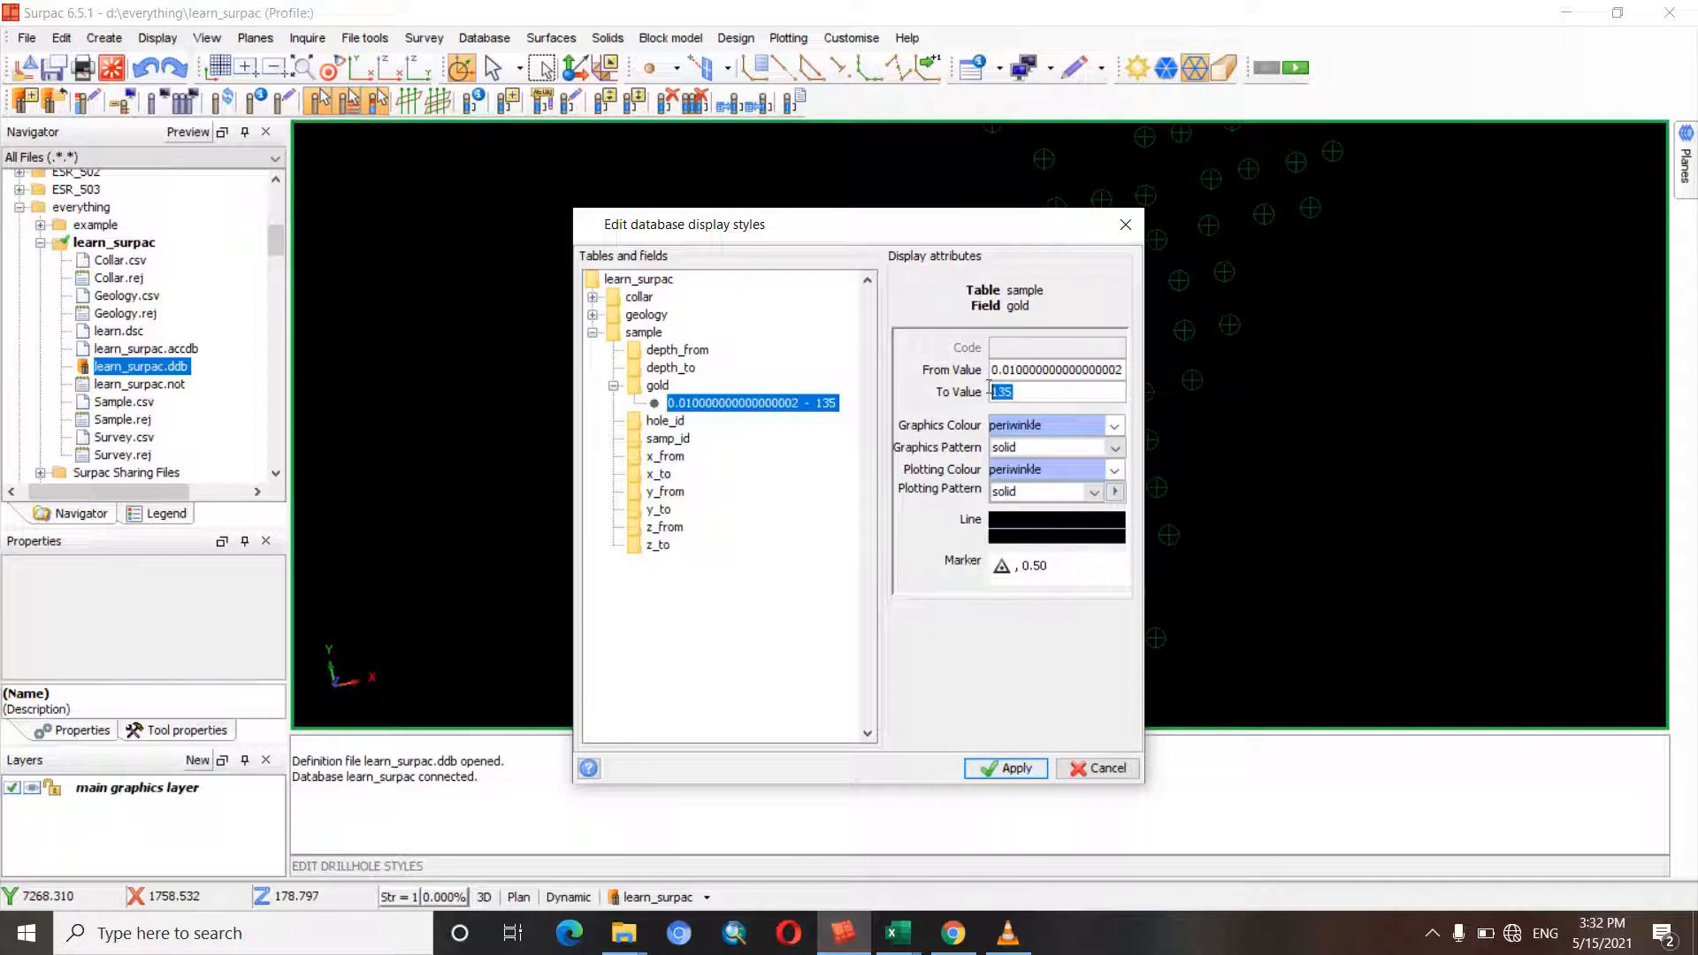
{"action": "left_click_drag", "start_coordinate": [1022, 392], "coordinate": [997, 389]}
{"action": "left_click", "coordinate": [1002, 389]}
{"action": "double_click", "coordinate": [1012, 391]}
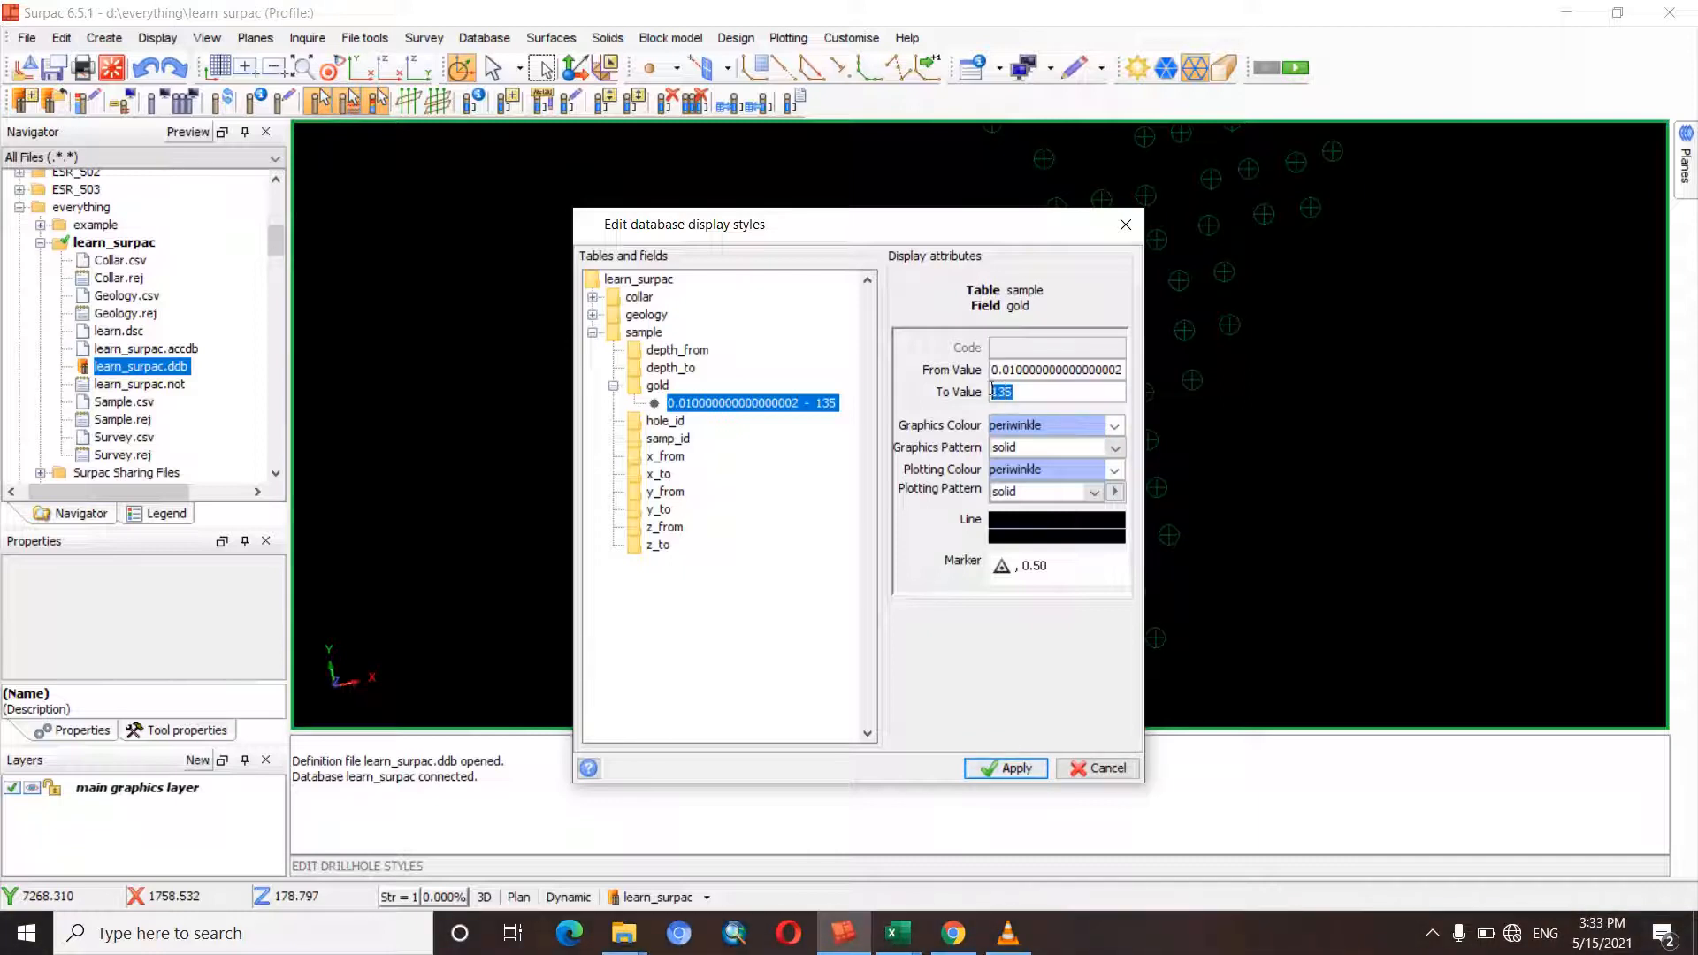
{"action": "right_click", "coordinate": [696, 405]}
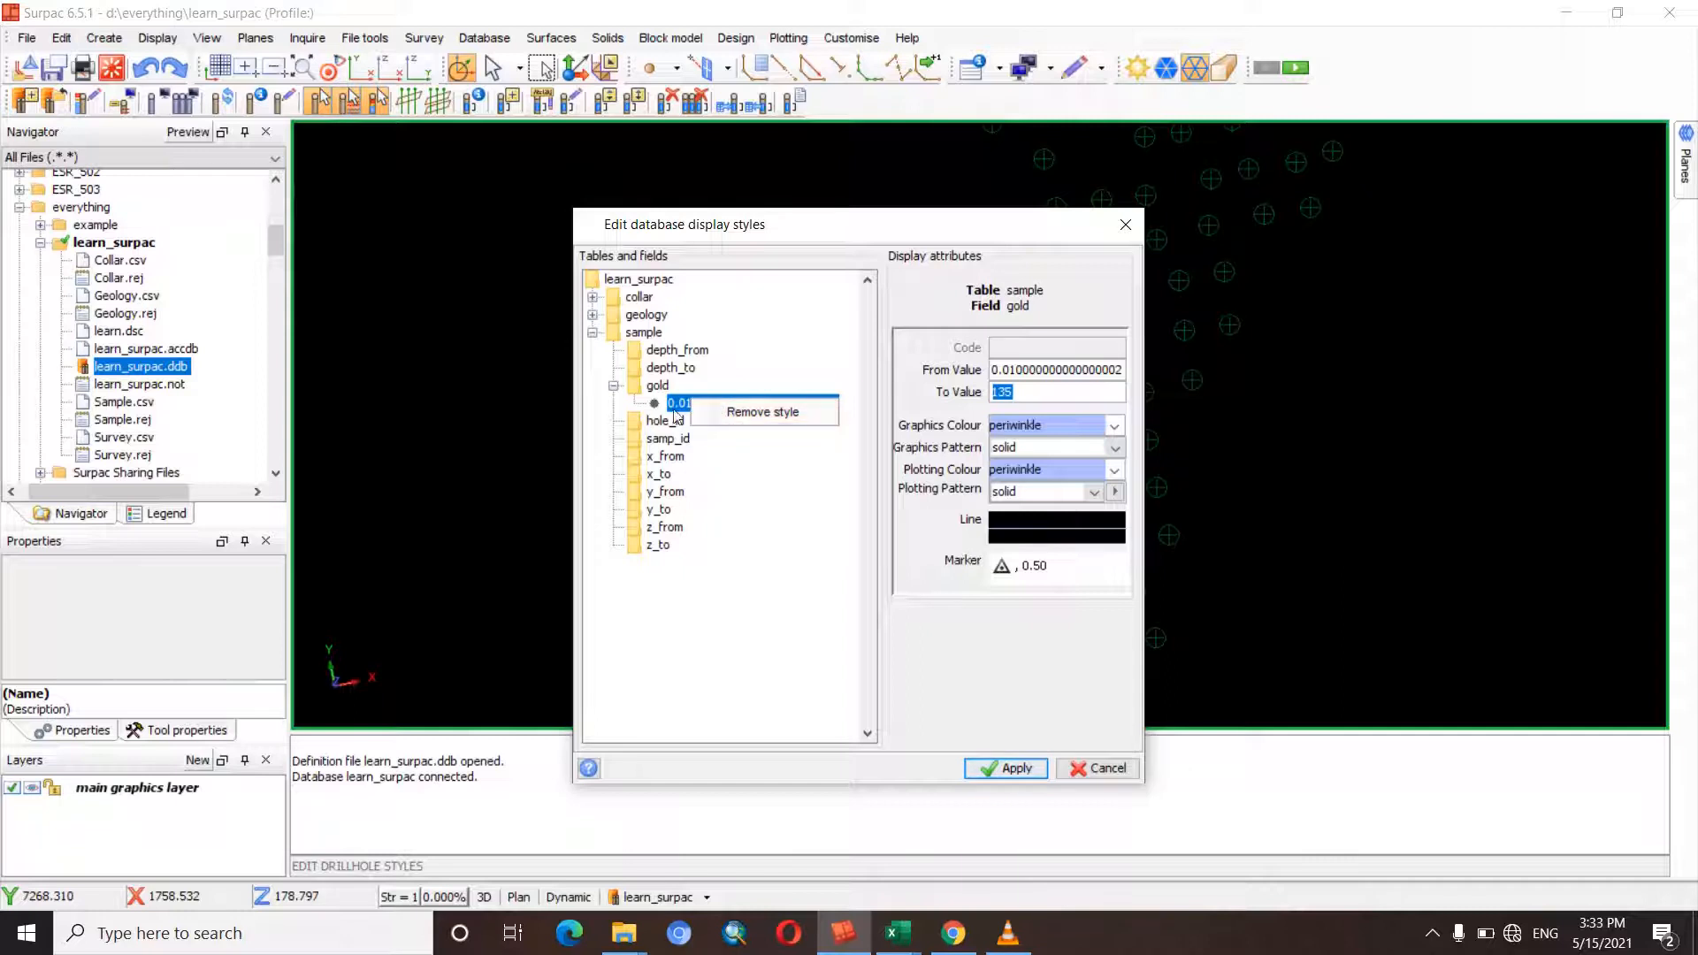
- Get the min - max range for the sample table's gold field twice more, adding two further range styles
{"action": "left_click", "coordinate": [662, 393]}
{"action": "right_click", "coordinate": [663, 393]}
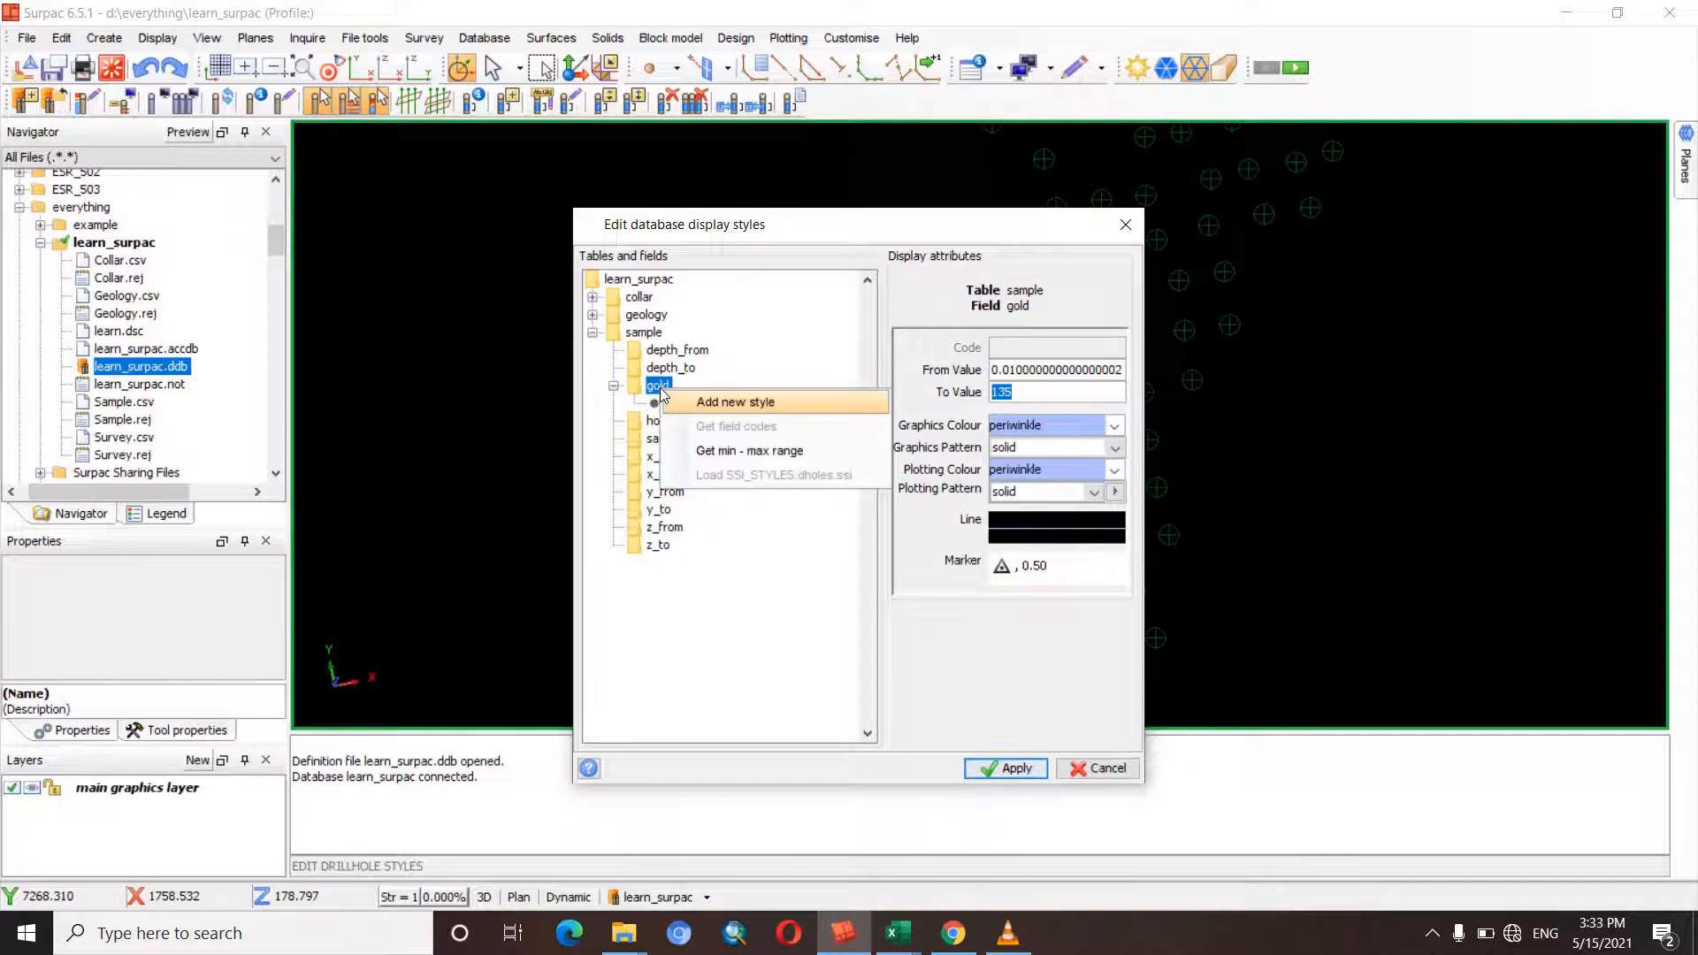
{"action": "left_click", "coordinate": [707, 403]}
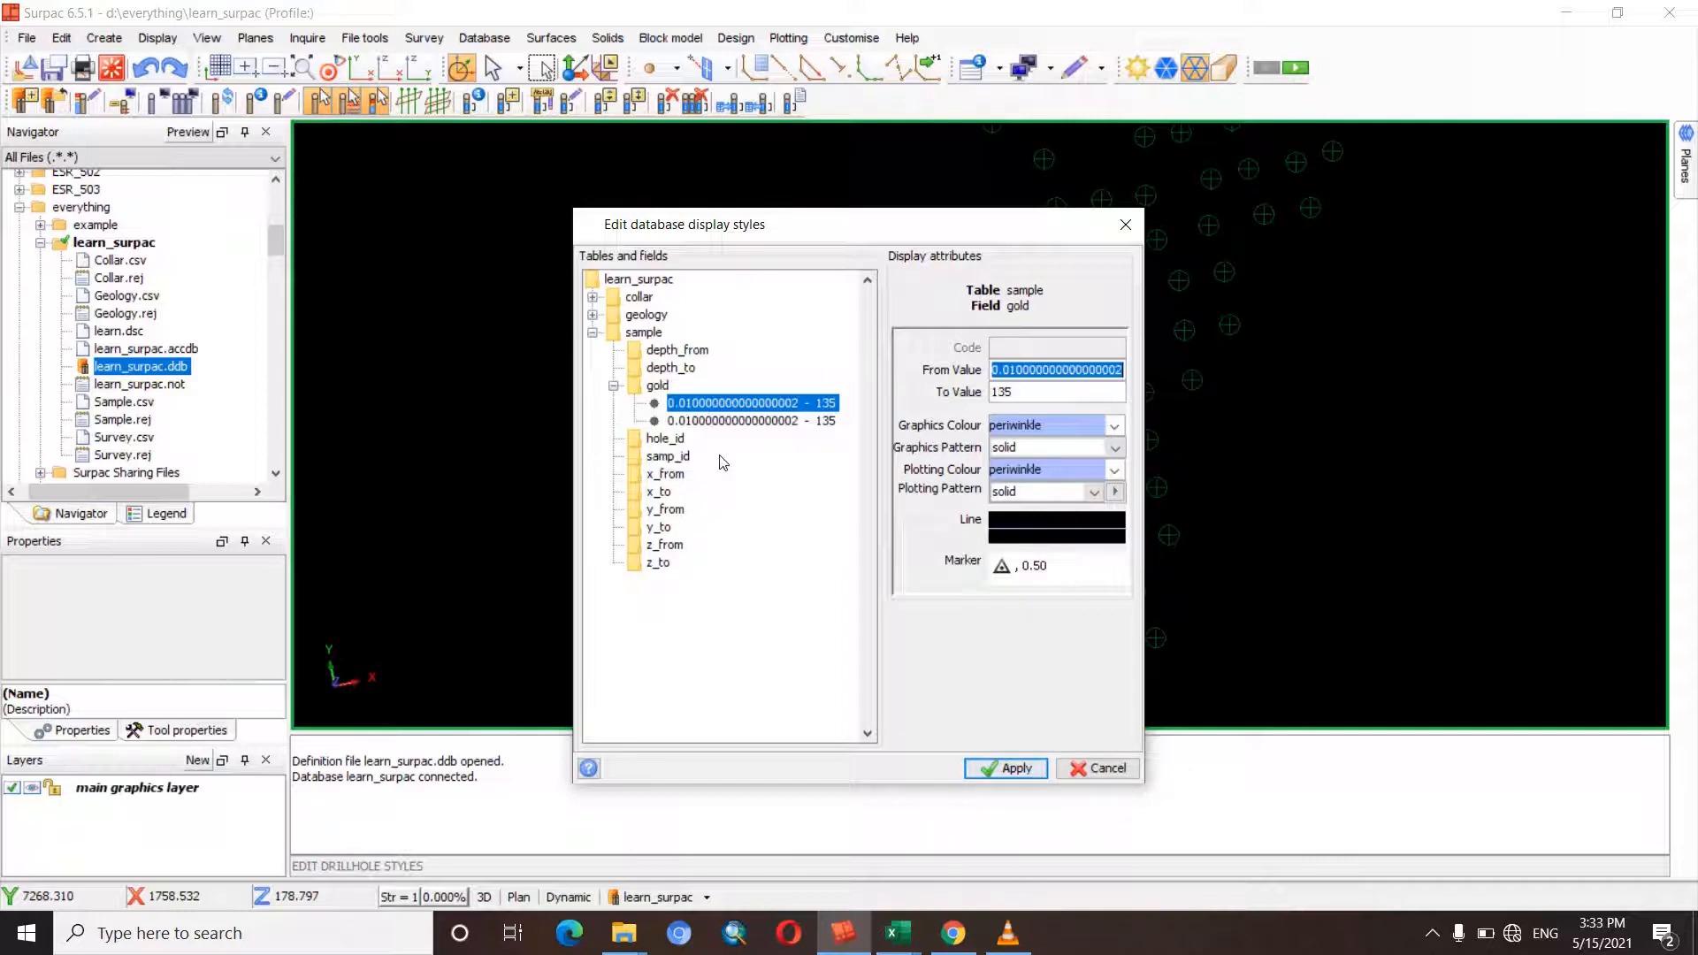
{"action": "right_click", "coordinate": [666, 390]}
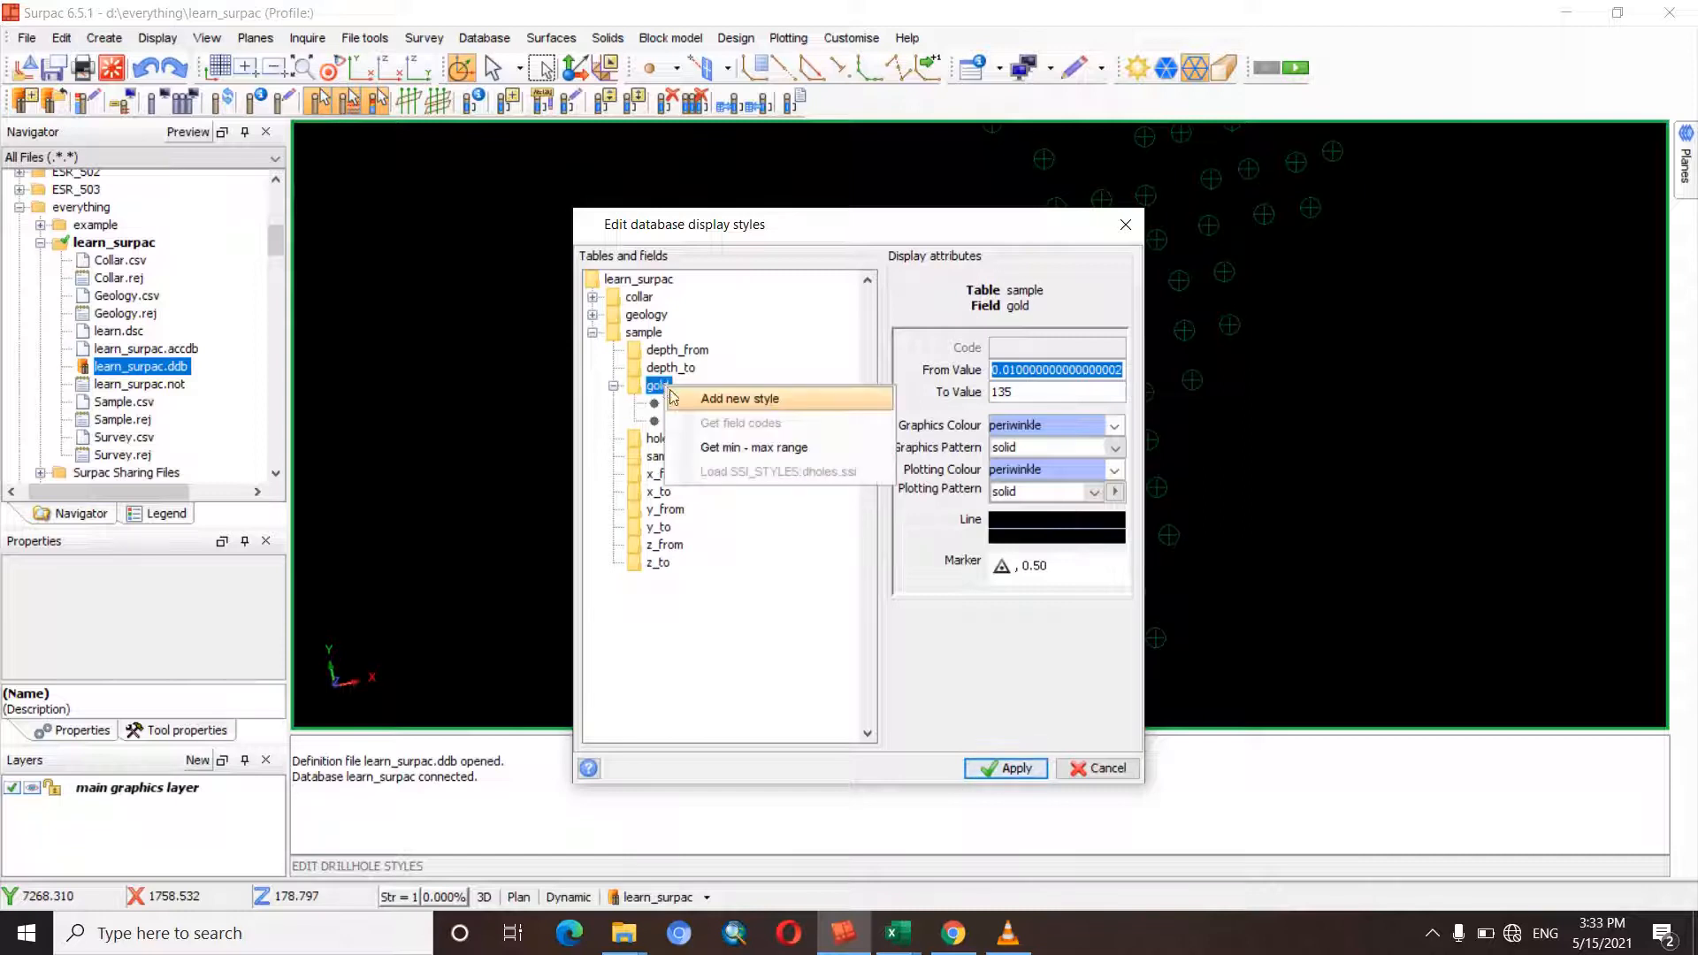
{"action": "left_click", "coordinate": [714, 448]}
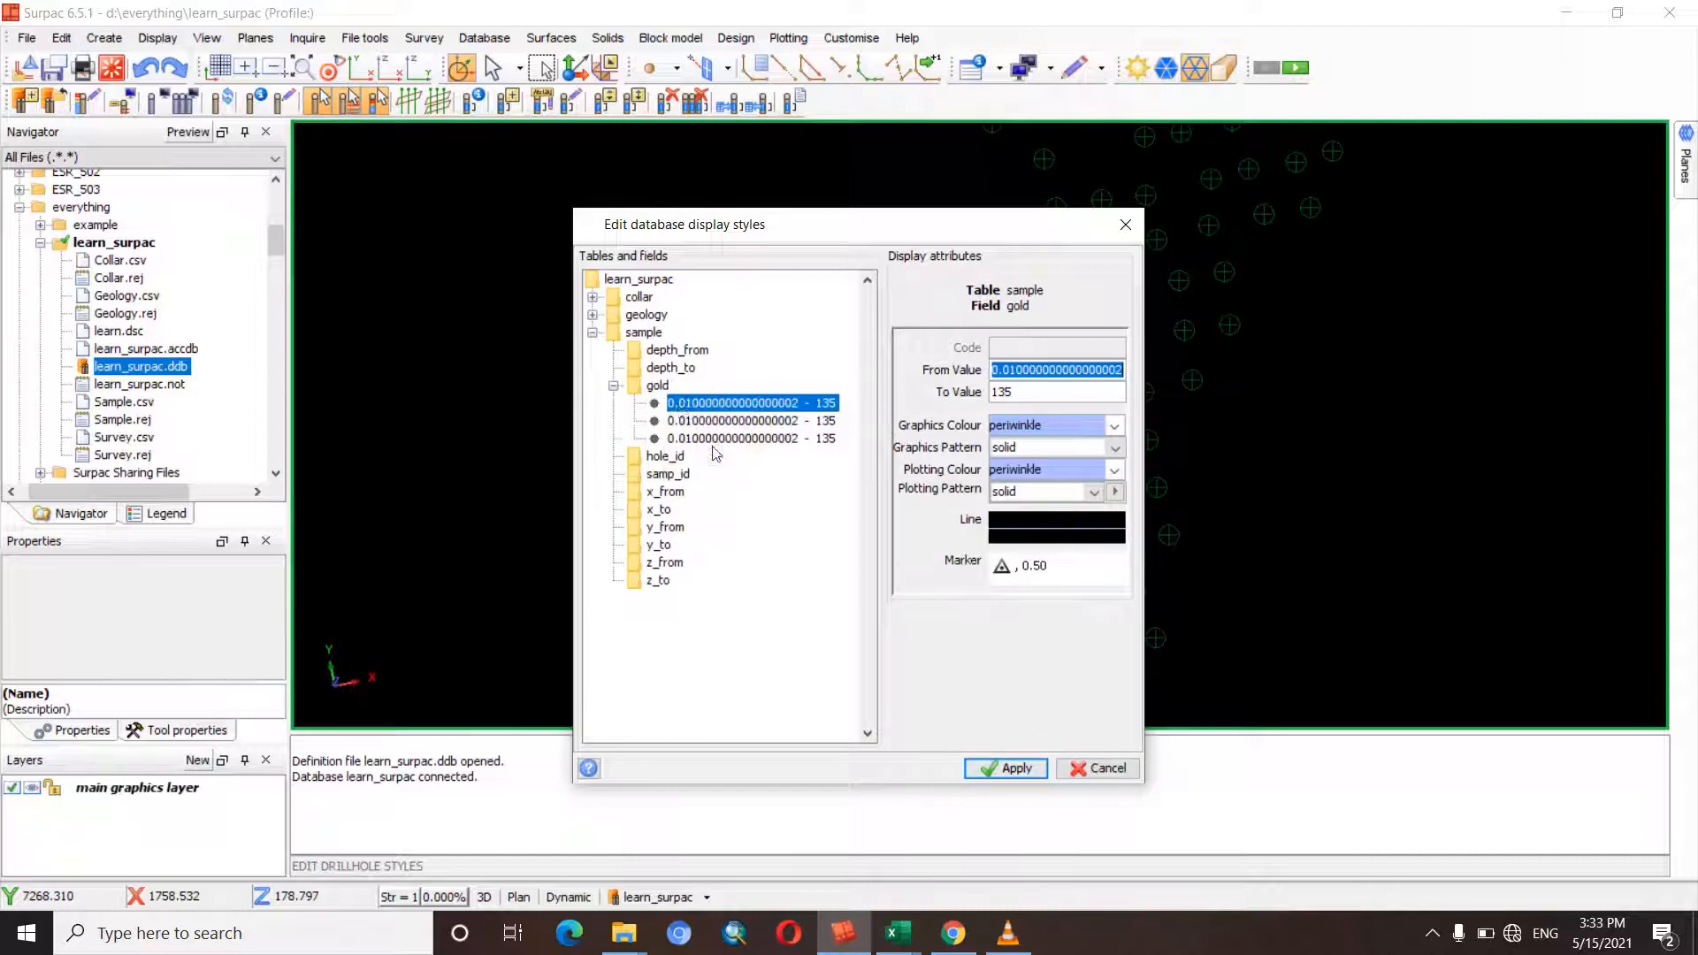
{"action": "right_click", "coordinate": [675, 405]}
{"action": "left_click", "coordinate": [660, 389]}
{"action": "right_click", "coordinate": [660, 387]}
{"action": "left_click", "coordinate": [696, 402]}
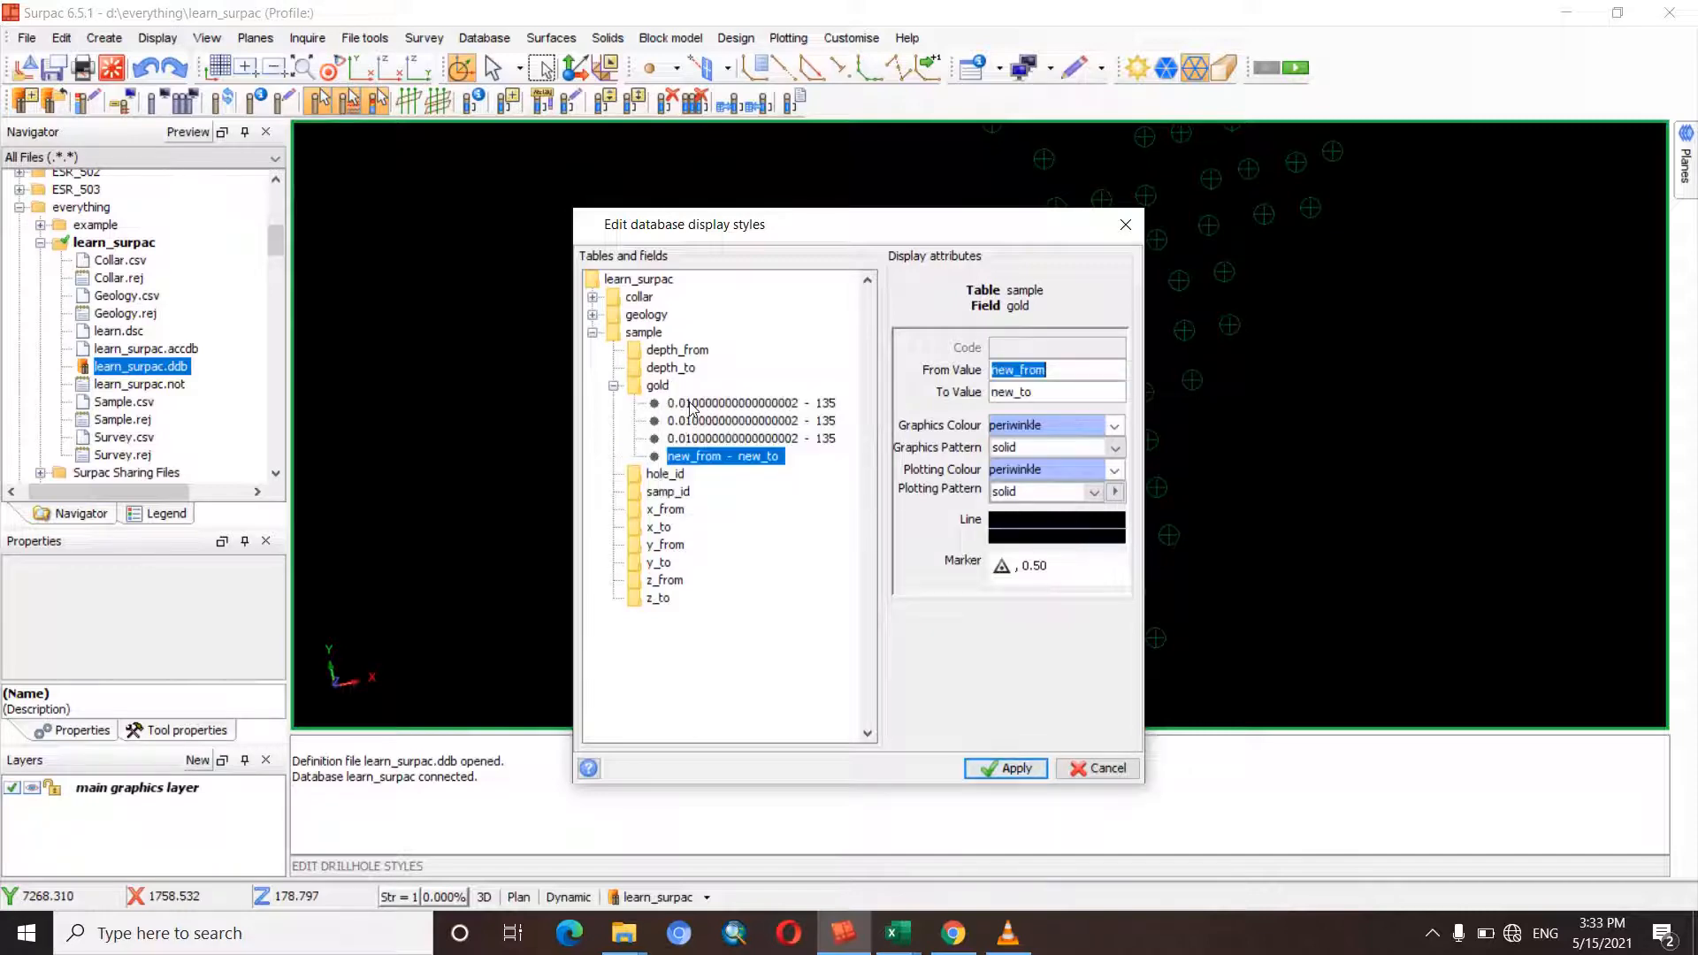
{"action": "right_click", "coordinate": [712, 462]}
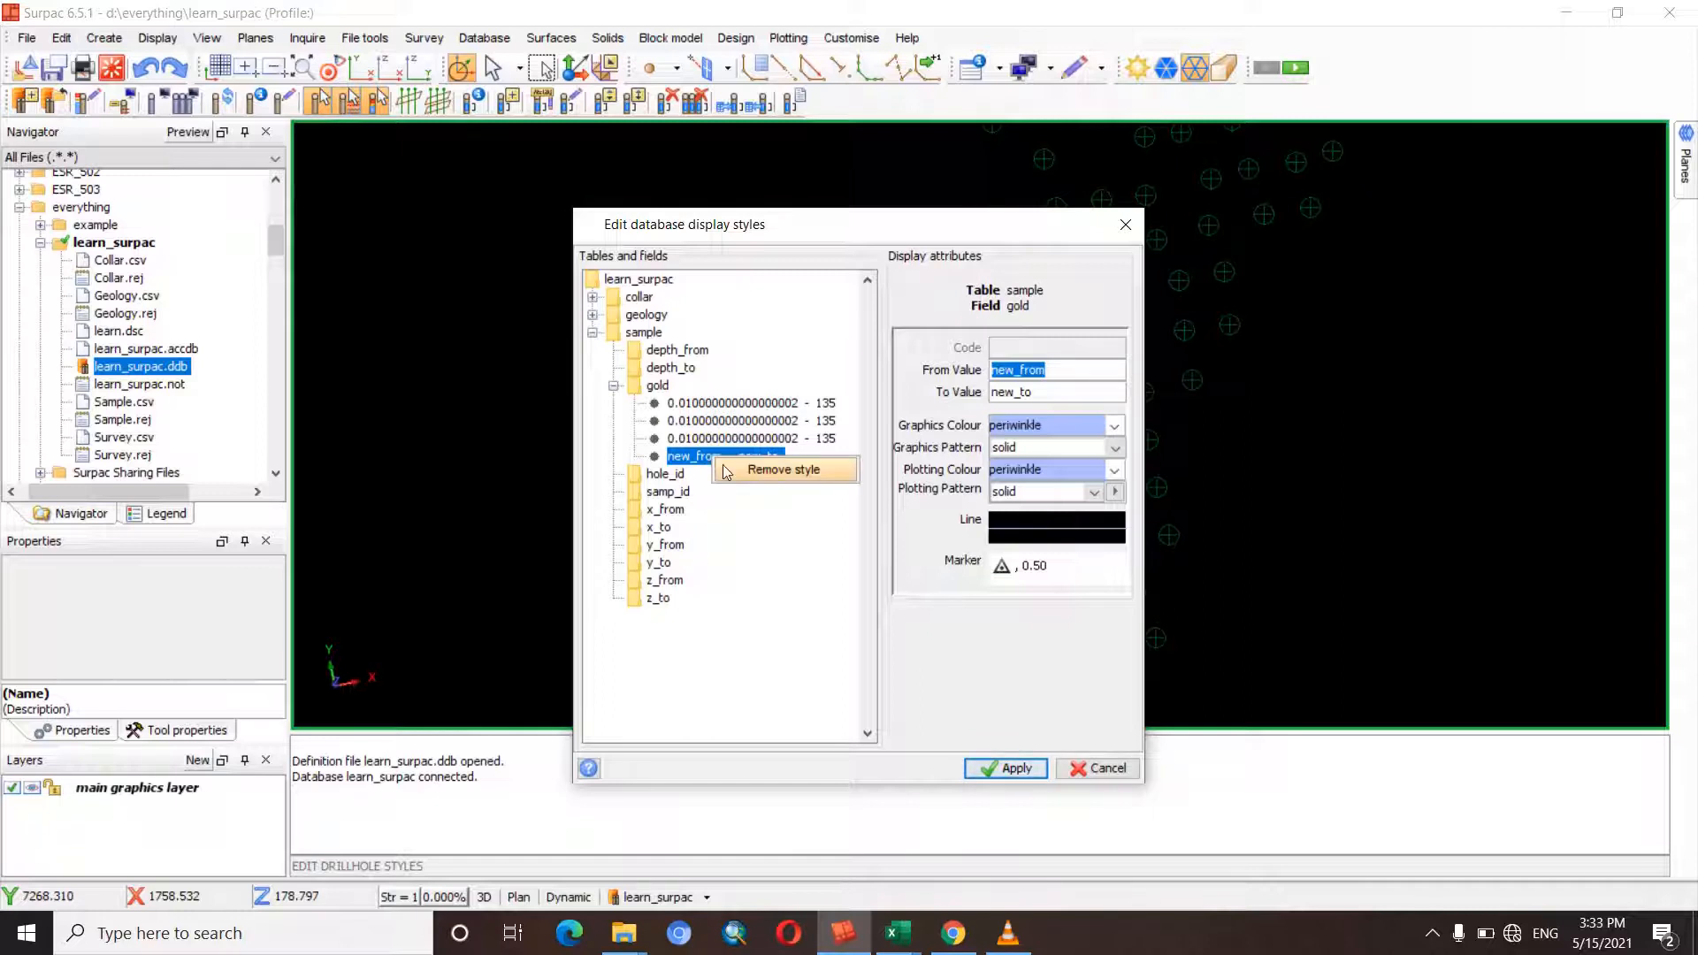
{"action": "left_click", "coordinate": [741, 477]}
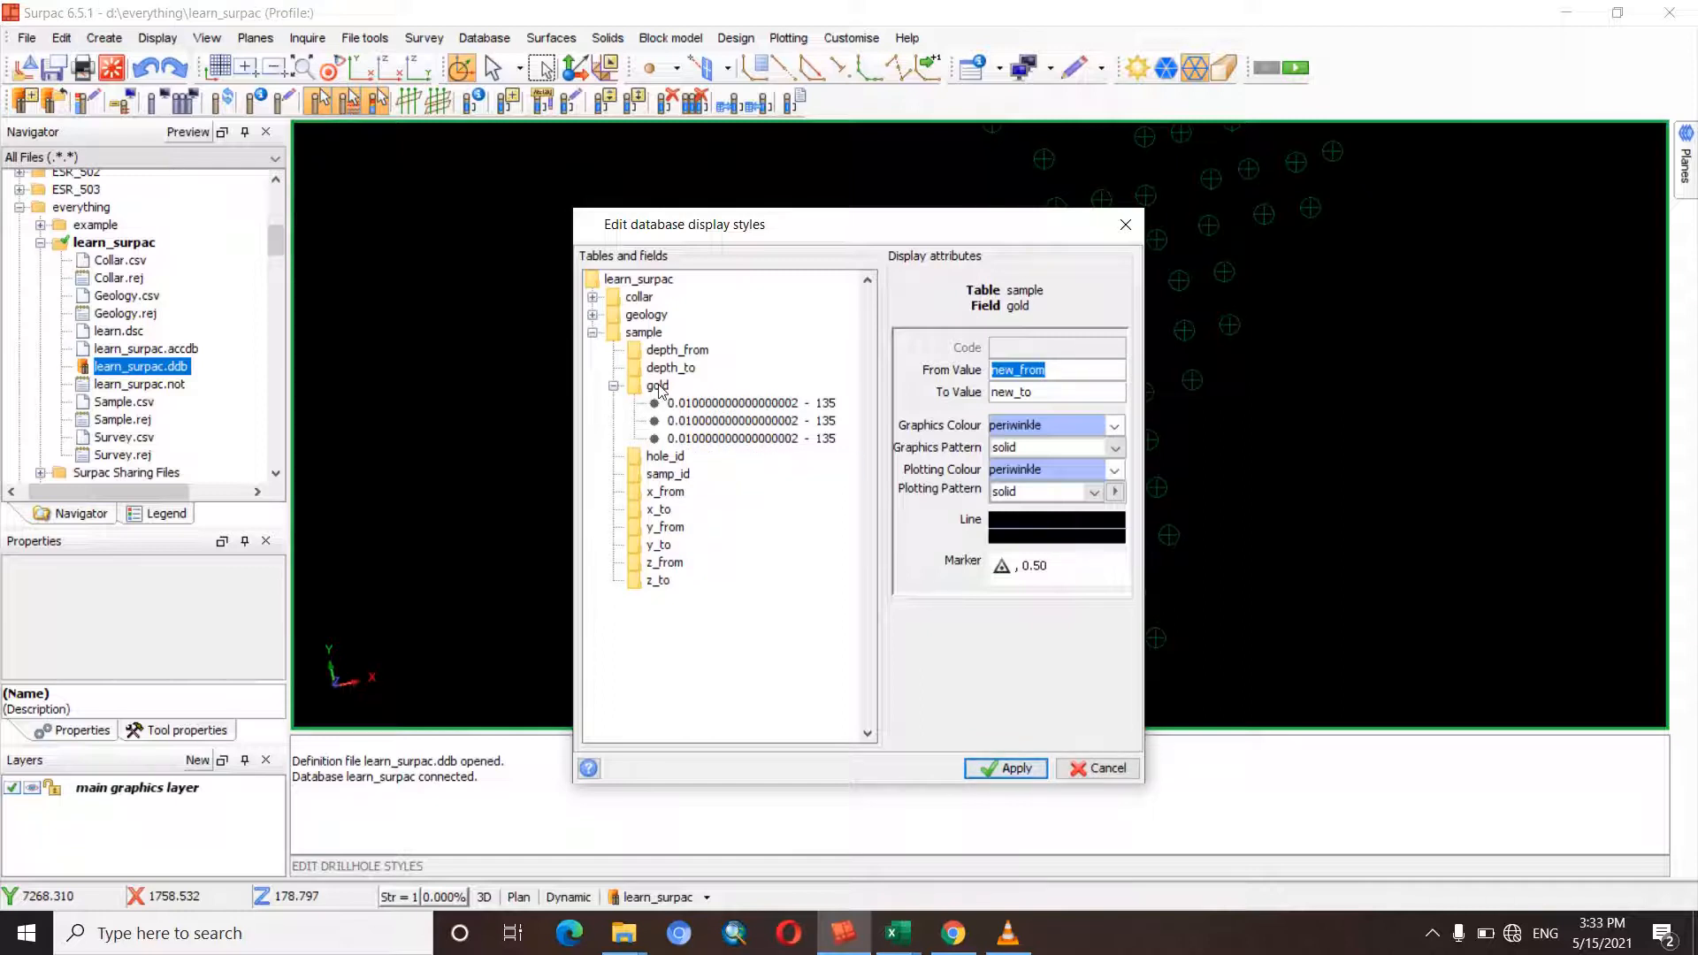
- Add two more min - max range styles under gold so the field has five range styles to edit
{"action": "right_click", "coordinate": [659, 389]}
{"action": "left_click", "coordinate": [708, 448]}
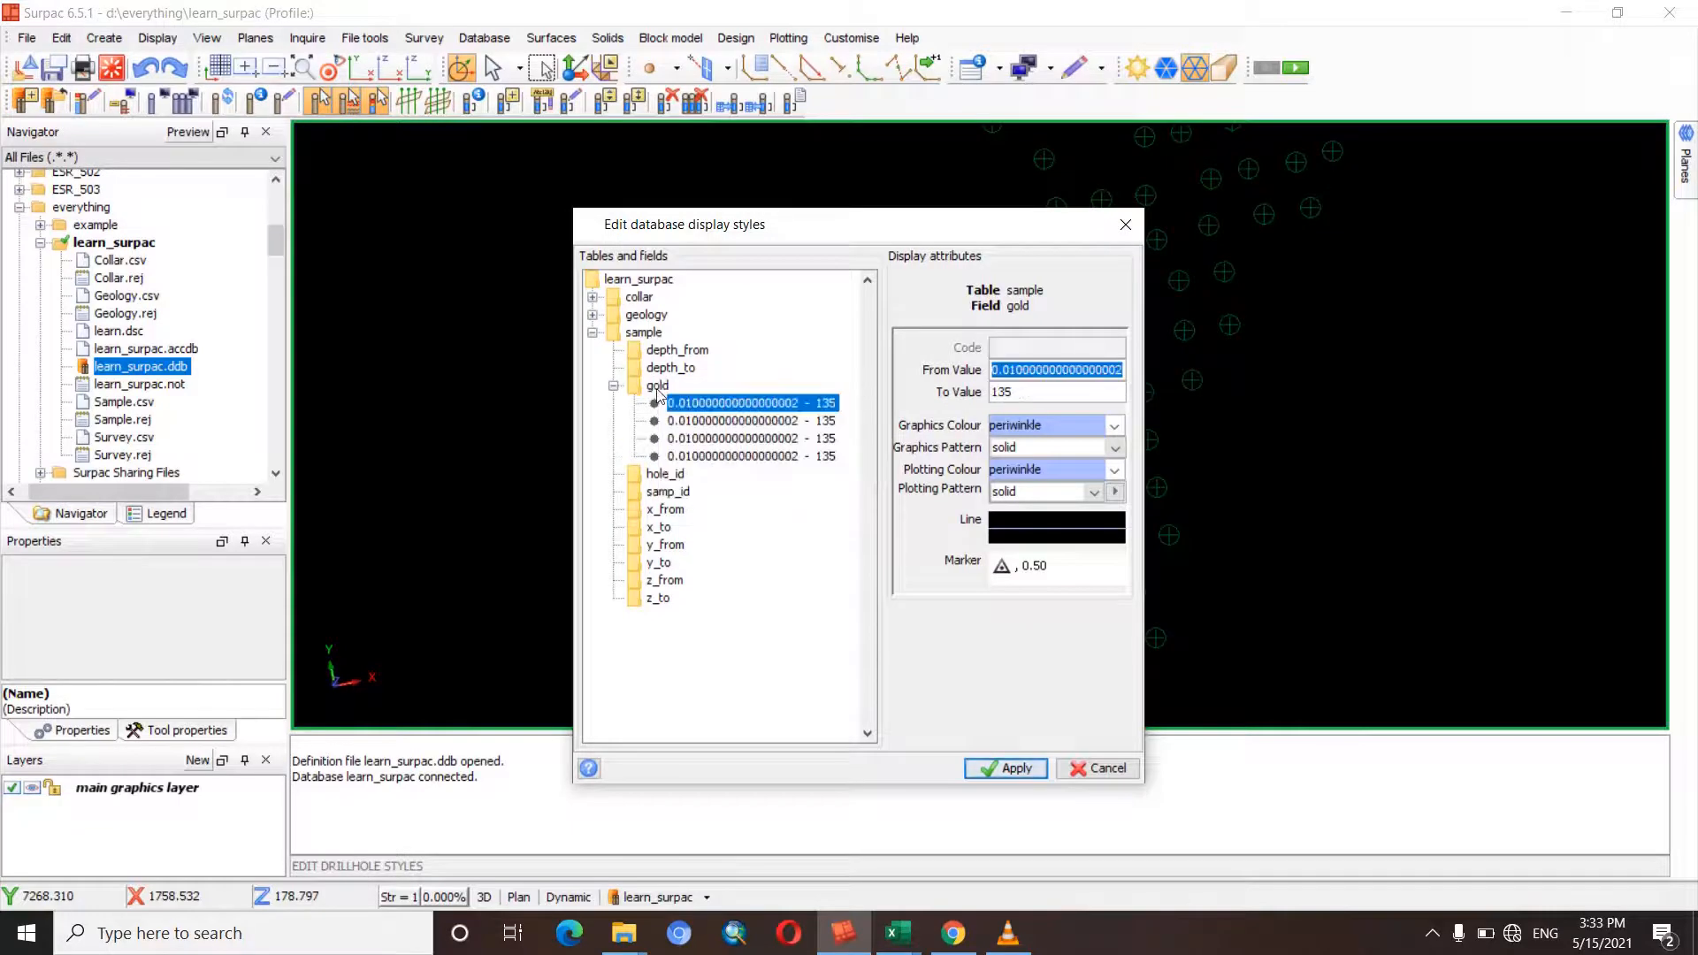
{"action": "right_click", "coordinate": [659, 389]}
{"action": "left_click", "coordinate": [713, 447]}
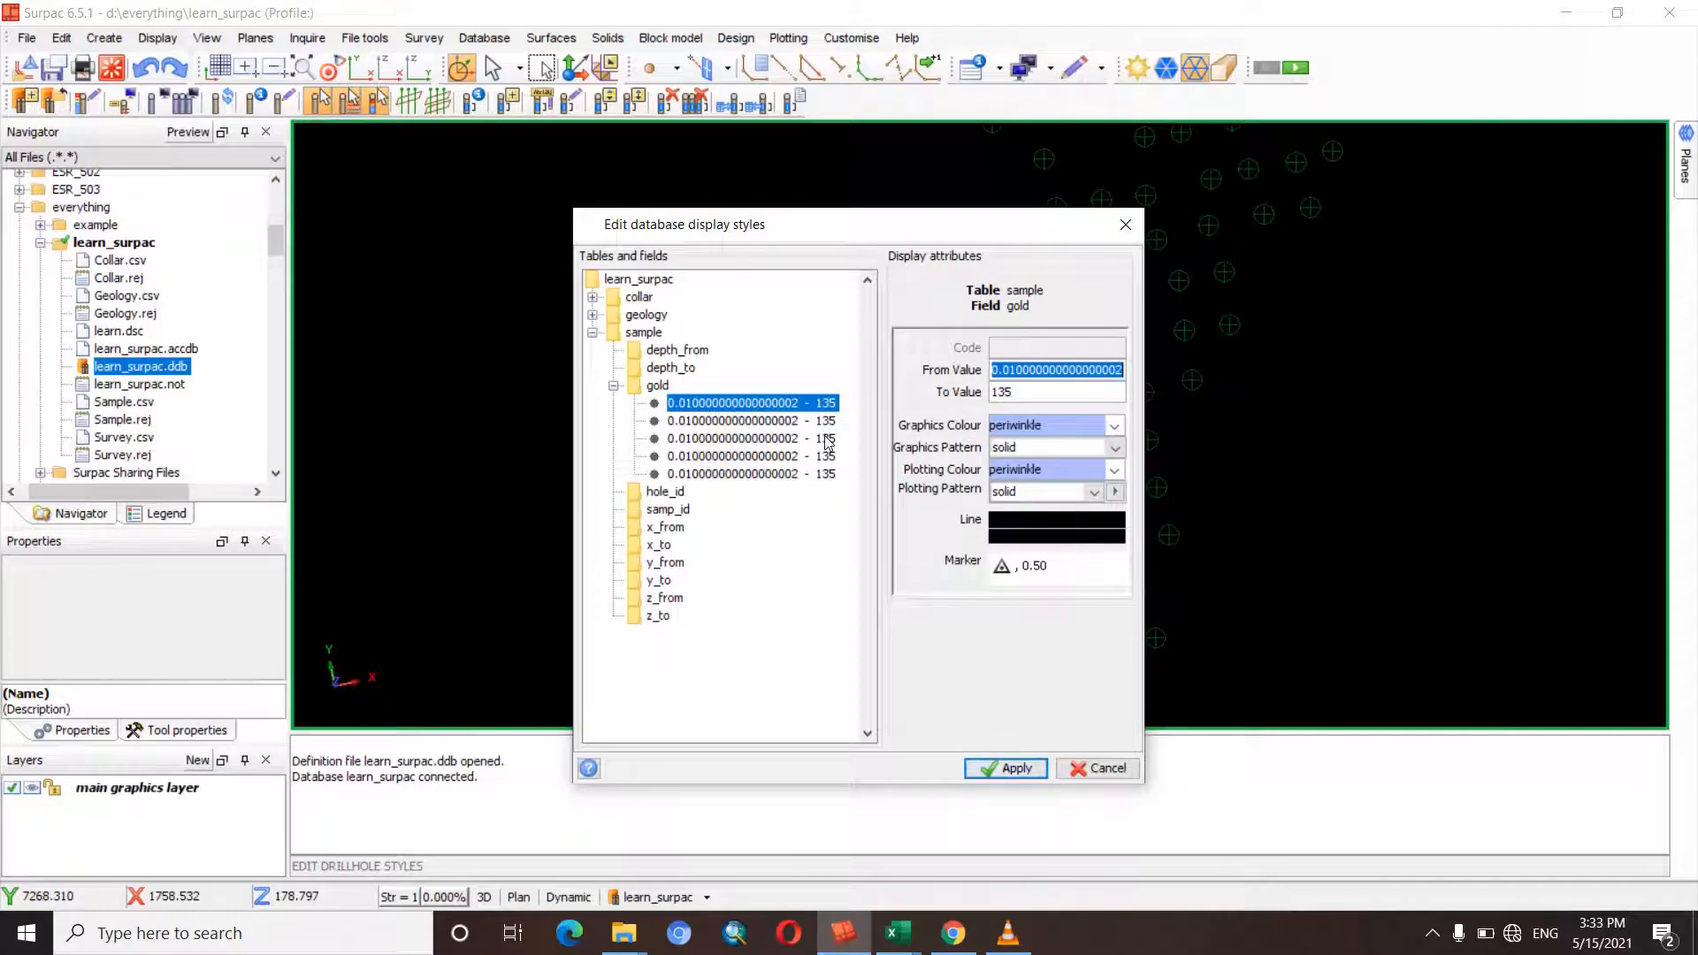
- Set the first gold range from 0 to 0.3 and the second from 0.3 to 0.5
{"action": "type", "text": "0"}
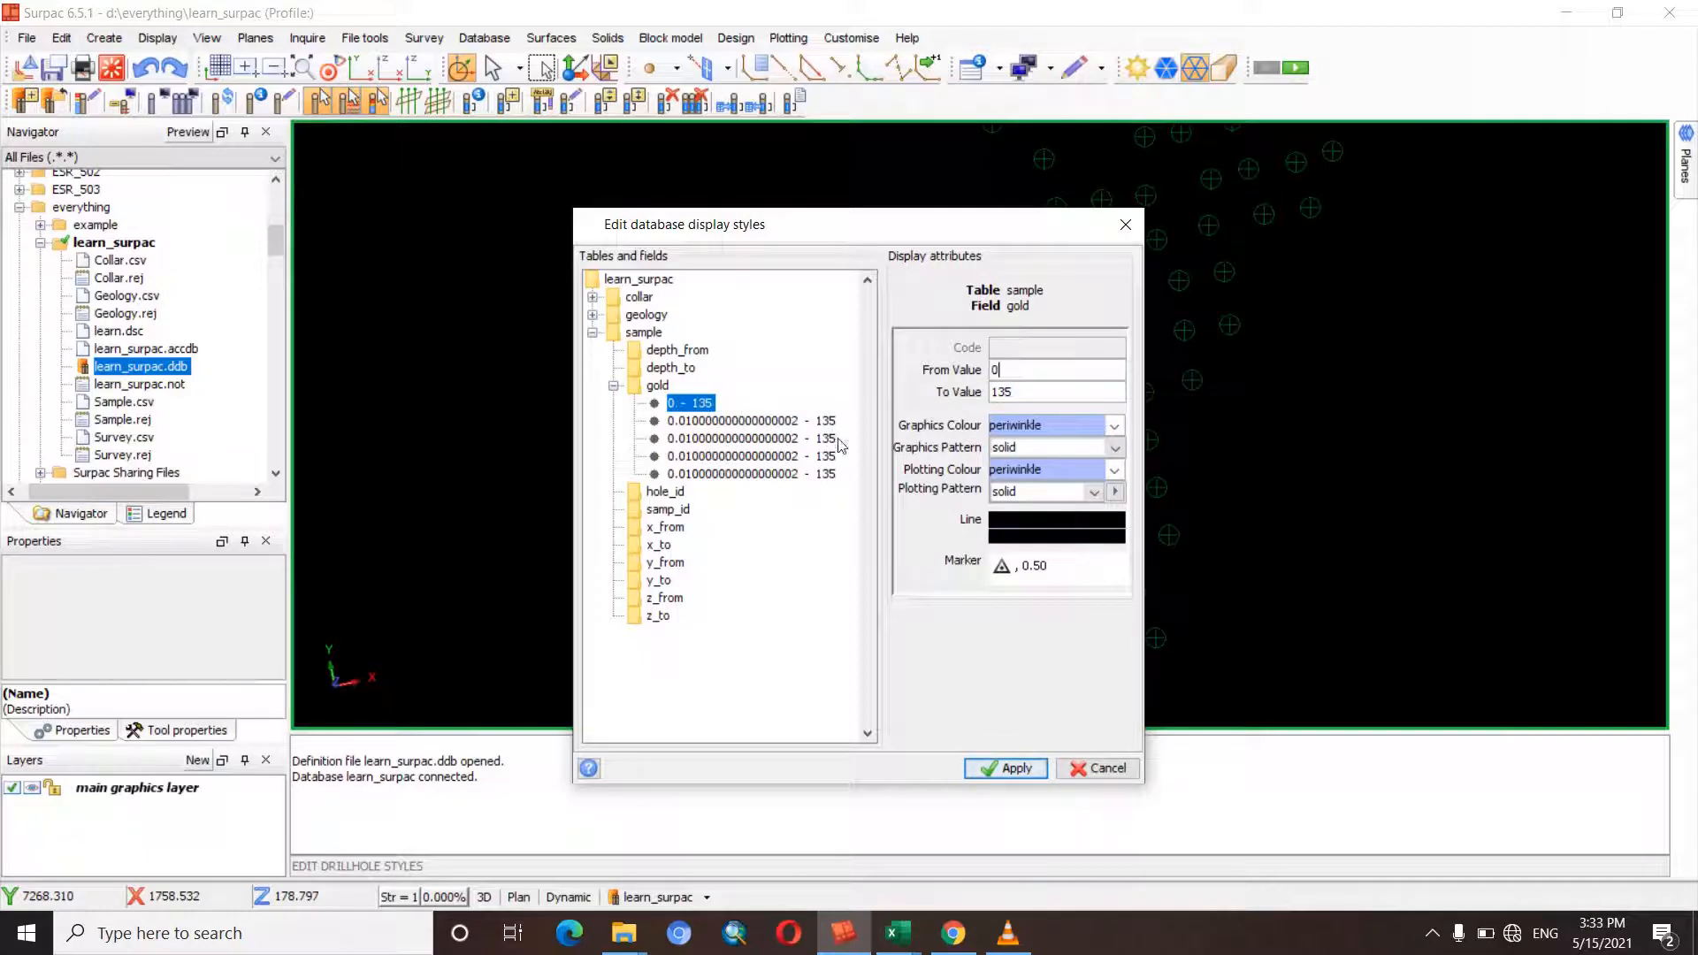
{"action": "double_click", "coordinate": [1019, 392]}
{"action": "type", "text": "0.3"}
{"action": "left_click", "coordinate": [780, 421]}
{"action": "type", "text": "0.3"}
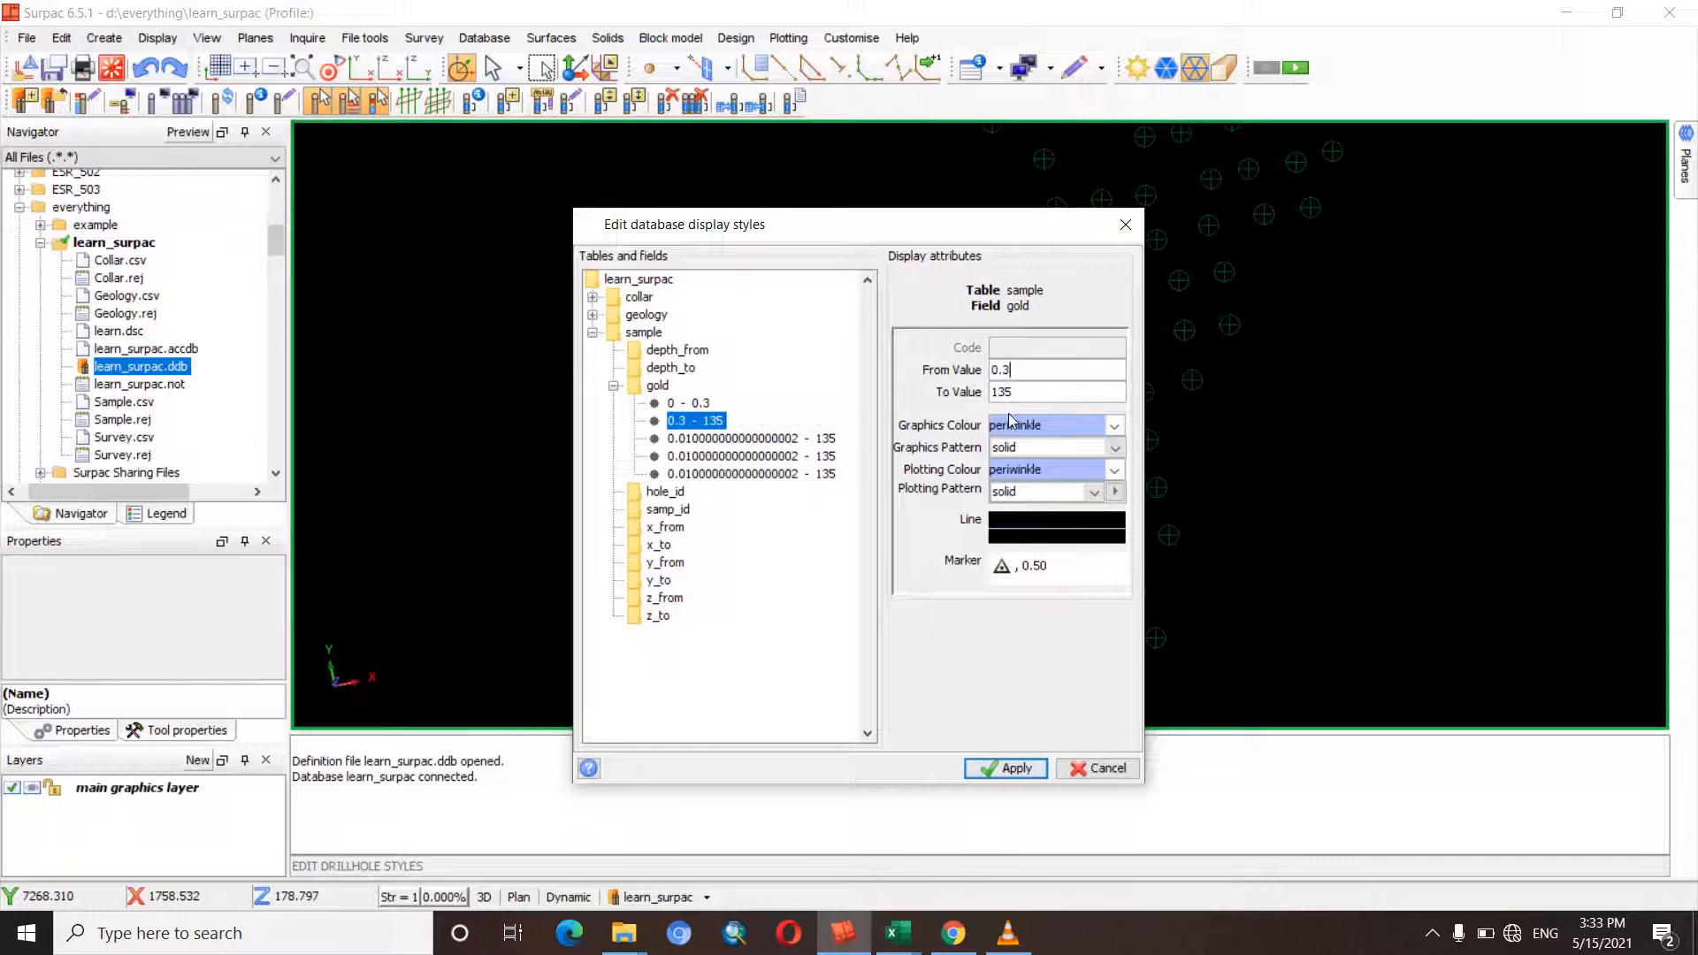
{"action": "key", "text": "Tab"}
{"action": "type", "text": "0.5"}
- Set the third gold range from 0.5 to 0.8
{"action": "left_click", "coordinate": [809, 440]}
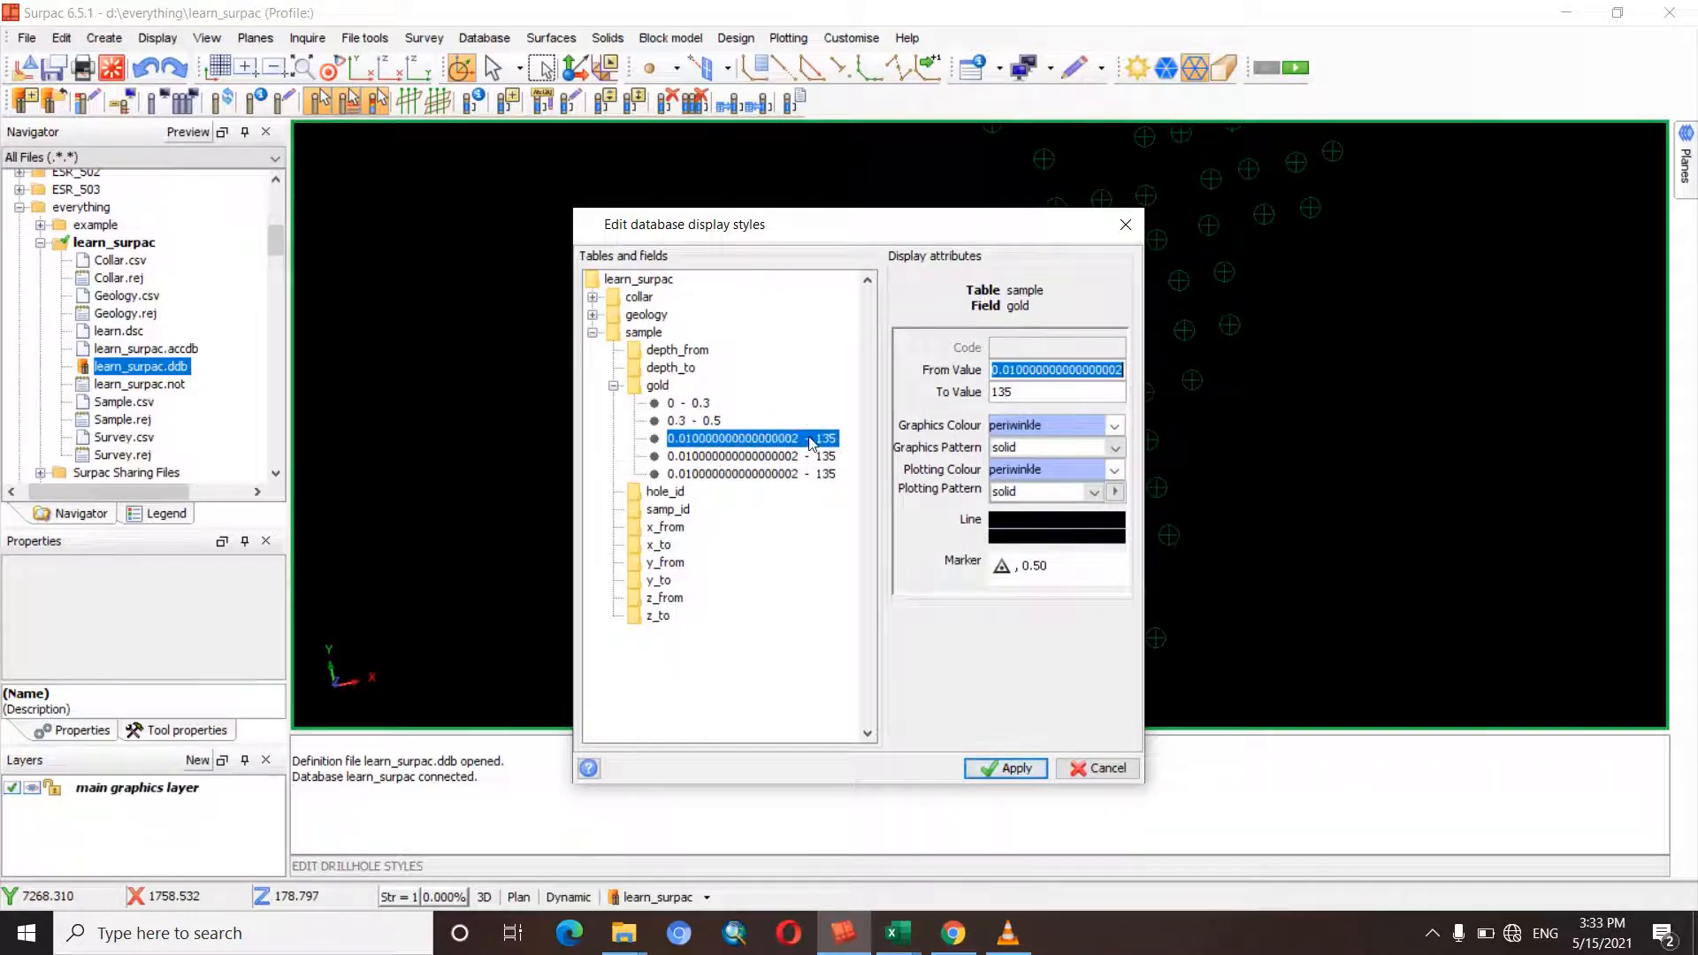
{"action": "type", "text": "0."}
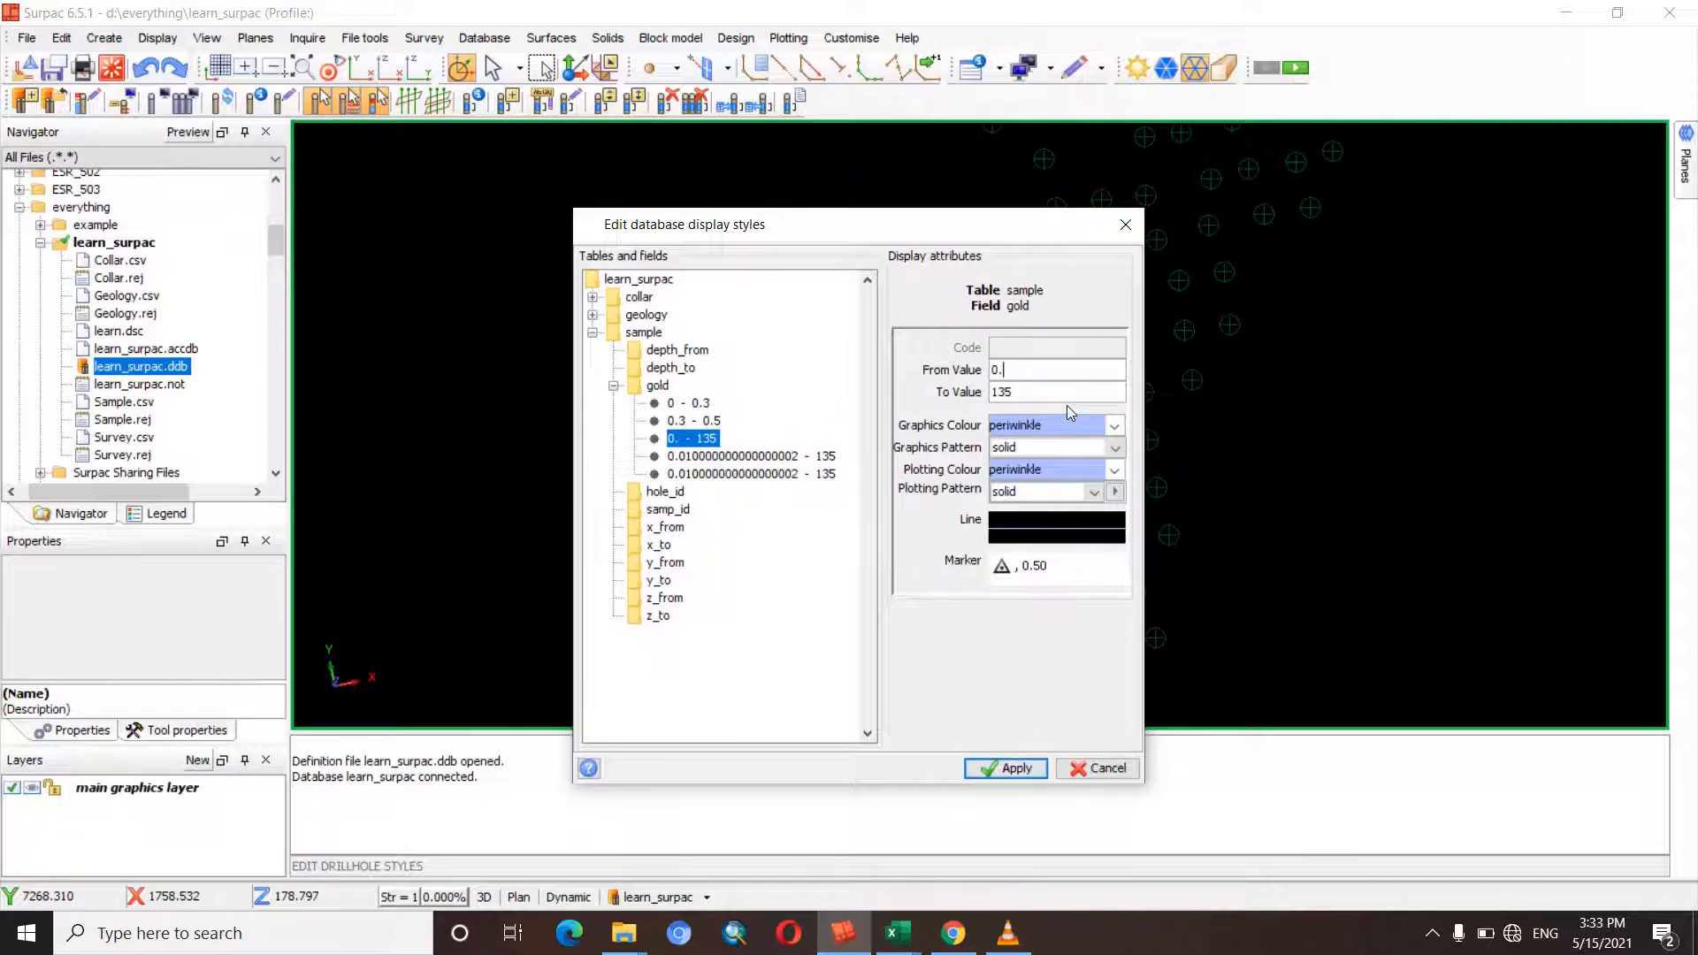
{"action": "type", "text": "5"}
{"action": "double_click", "coordinate": [1020, 392]}
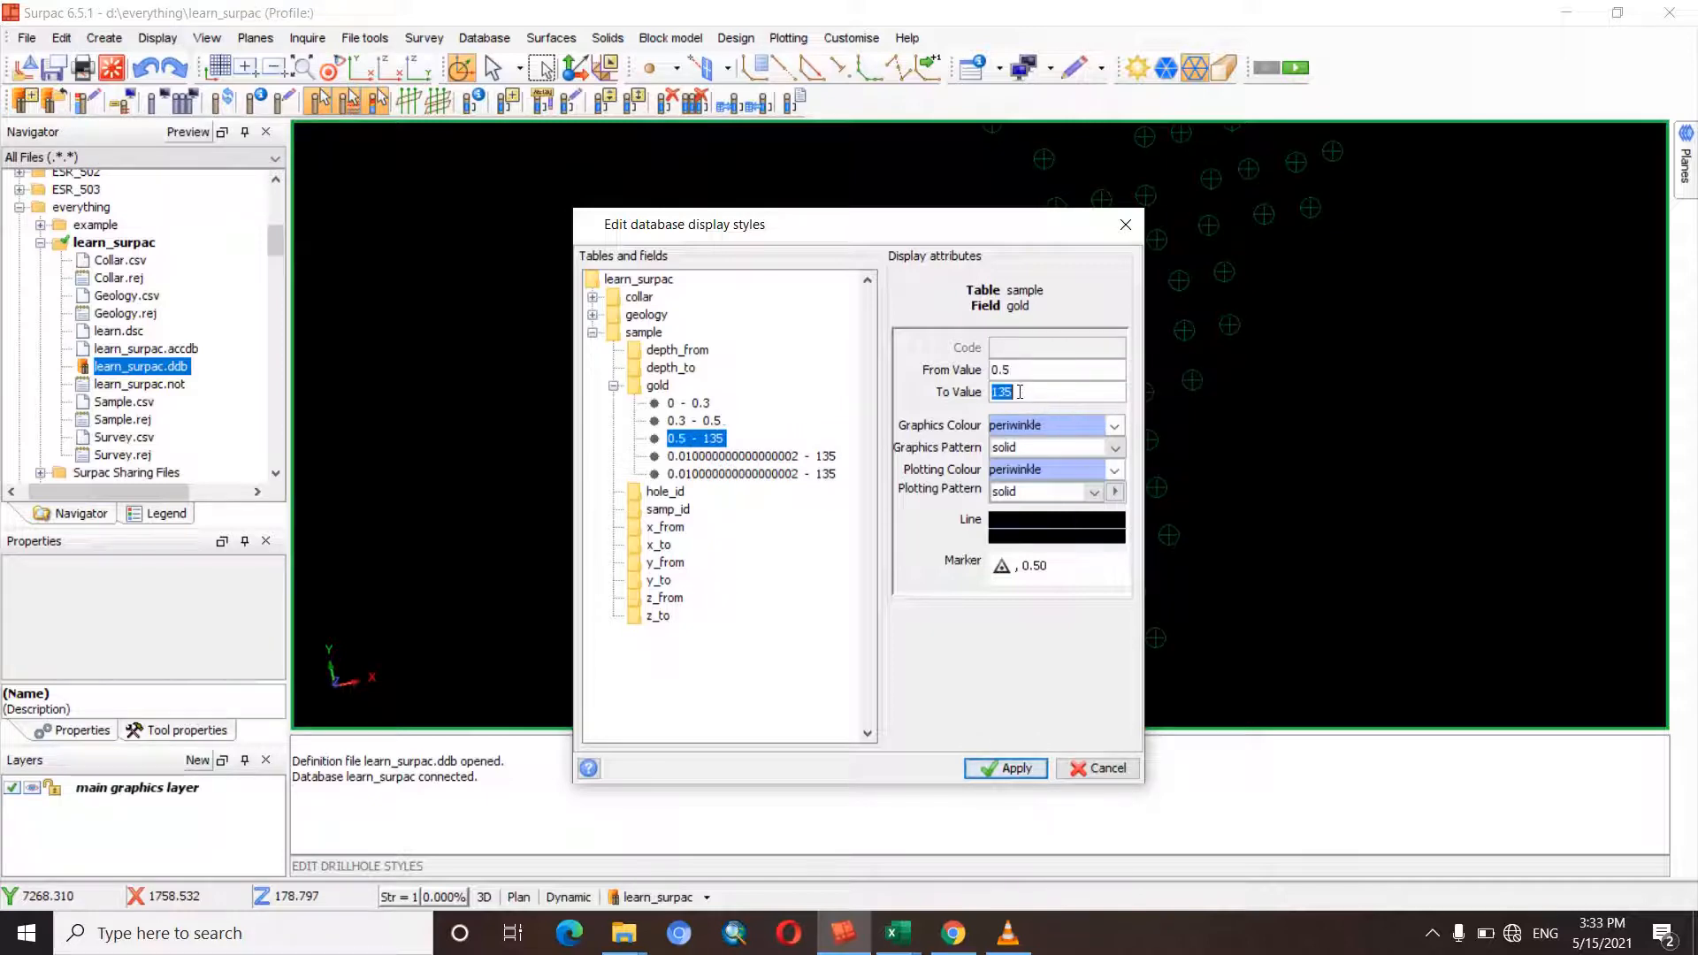
{"action": "type", "text": "0"}
- Set the fourth gold range from 0.8 to 1.0 and the fifth from 1.0 to 1.5
{"action": "left_click", "coordinate": [741, 459]}
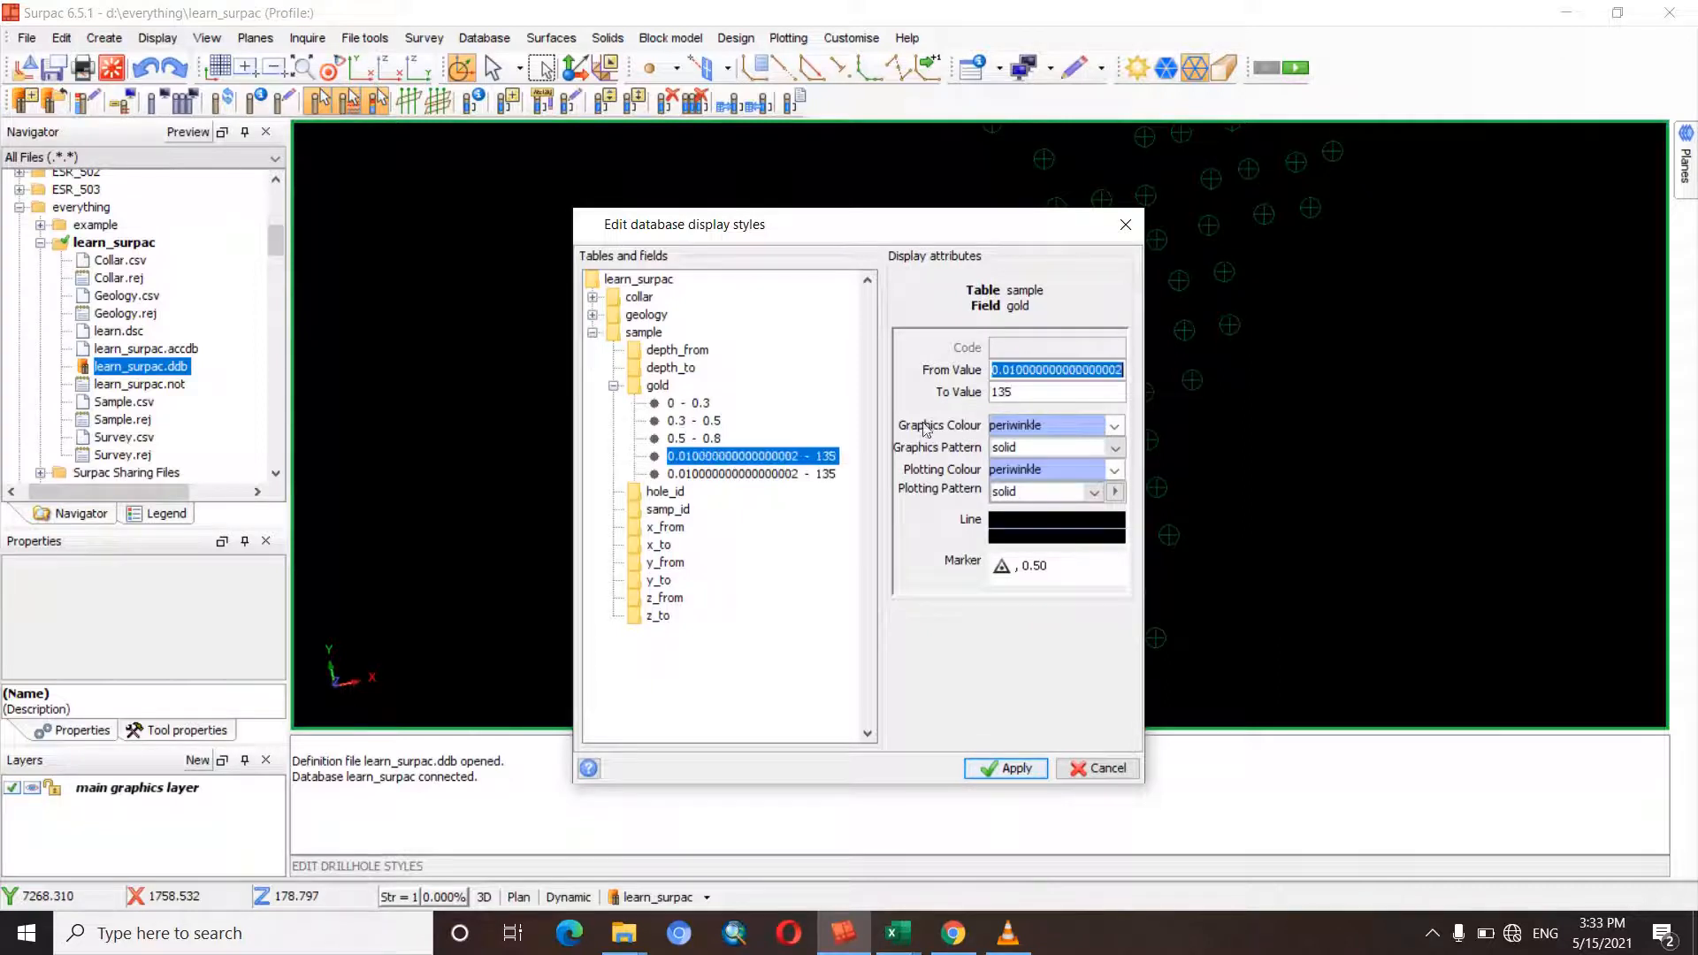
{"action": "type", "text": "0.8"}
{"action": "double_click", "coordinate": [1019, 392]}
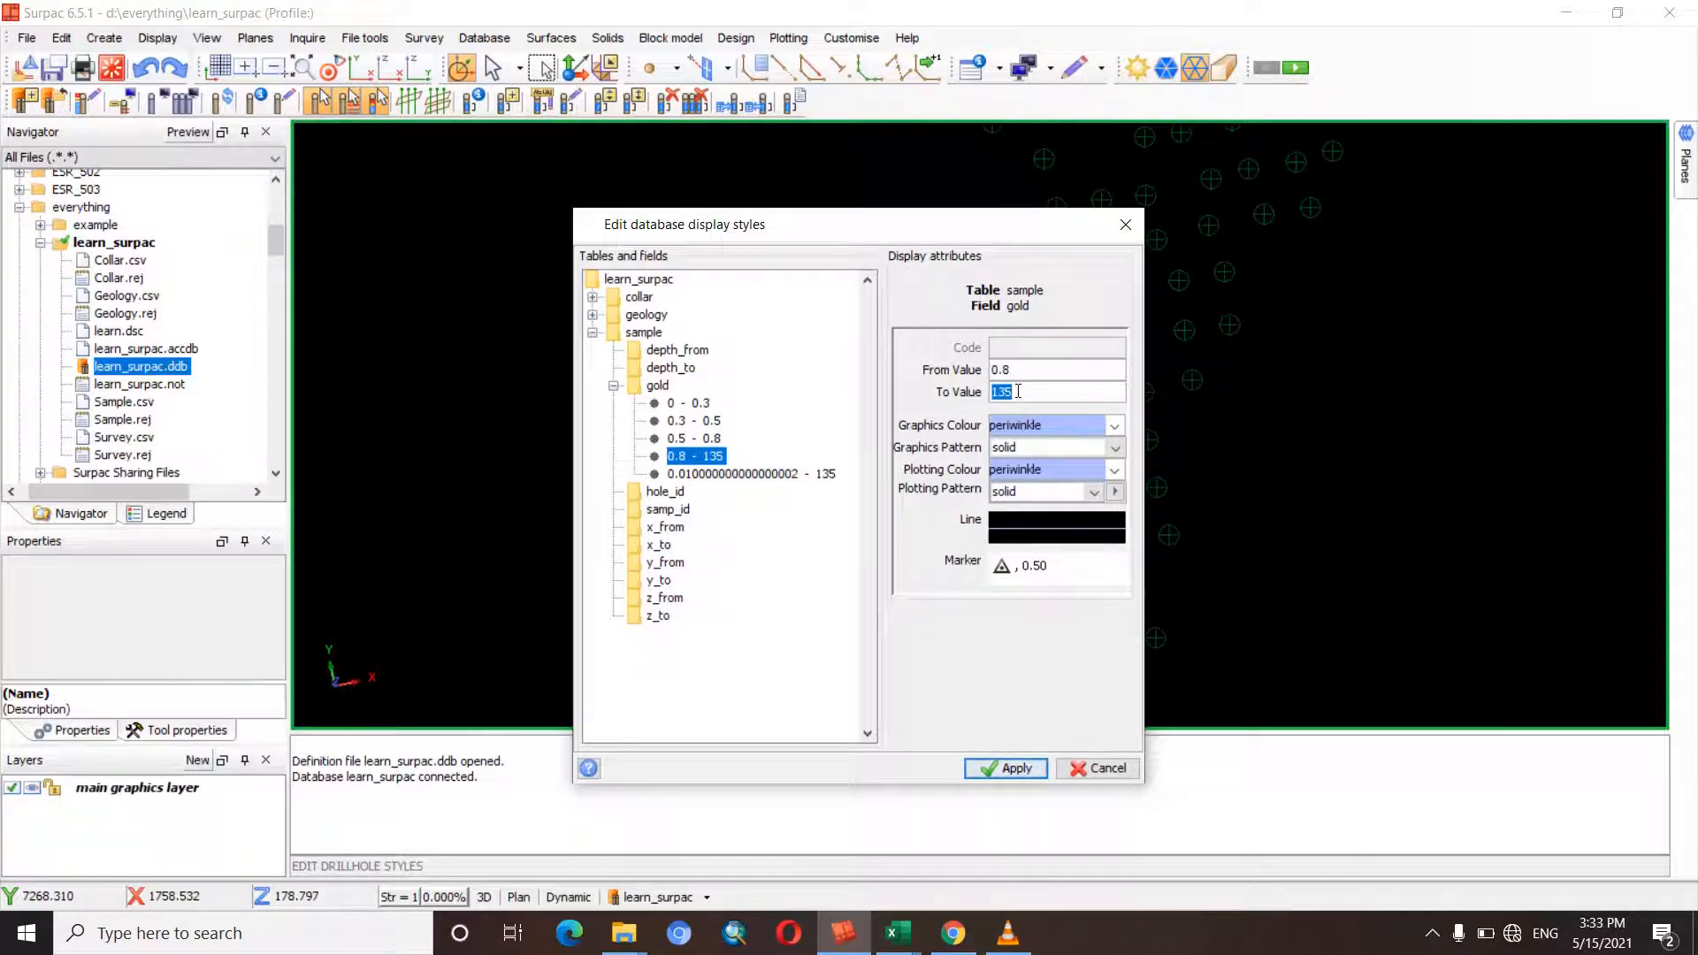
{"action": "type", "text": "1.0"}
{"action": "left_click", "coordinate": [748, 475]}
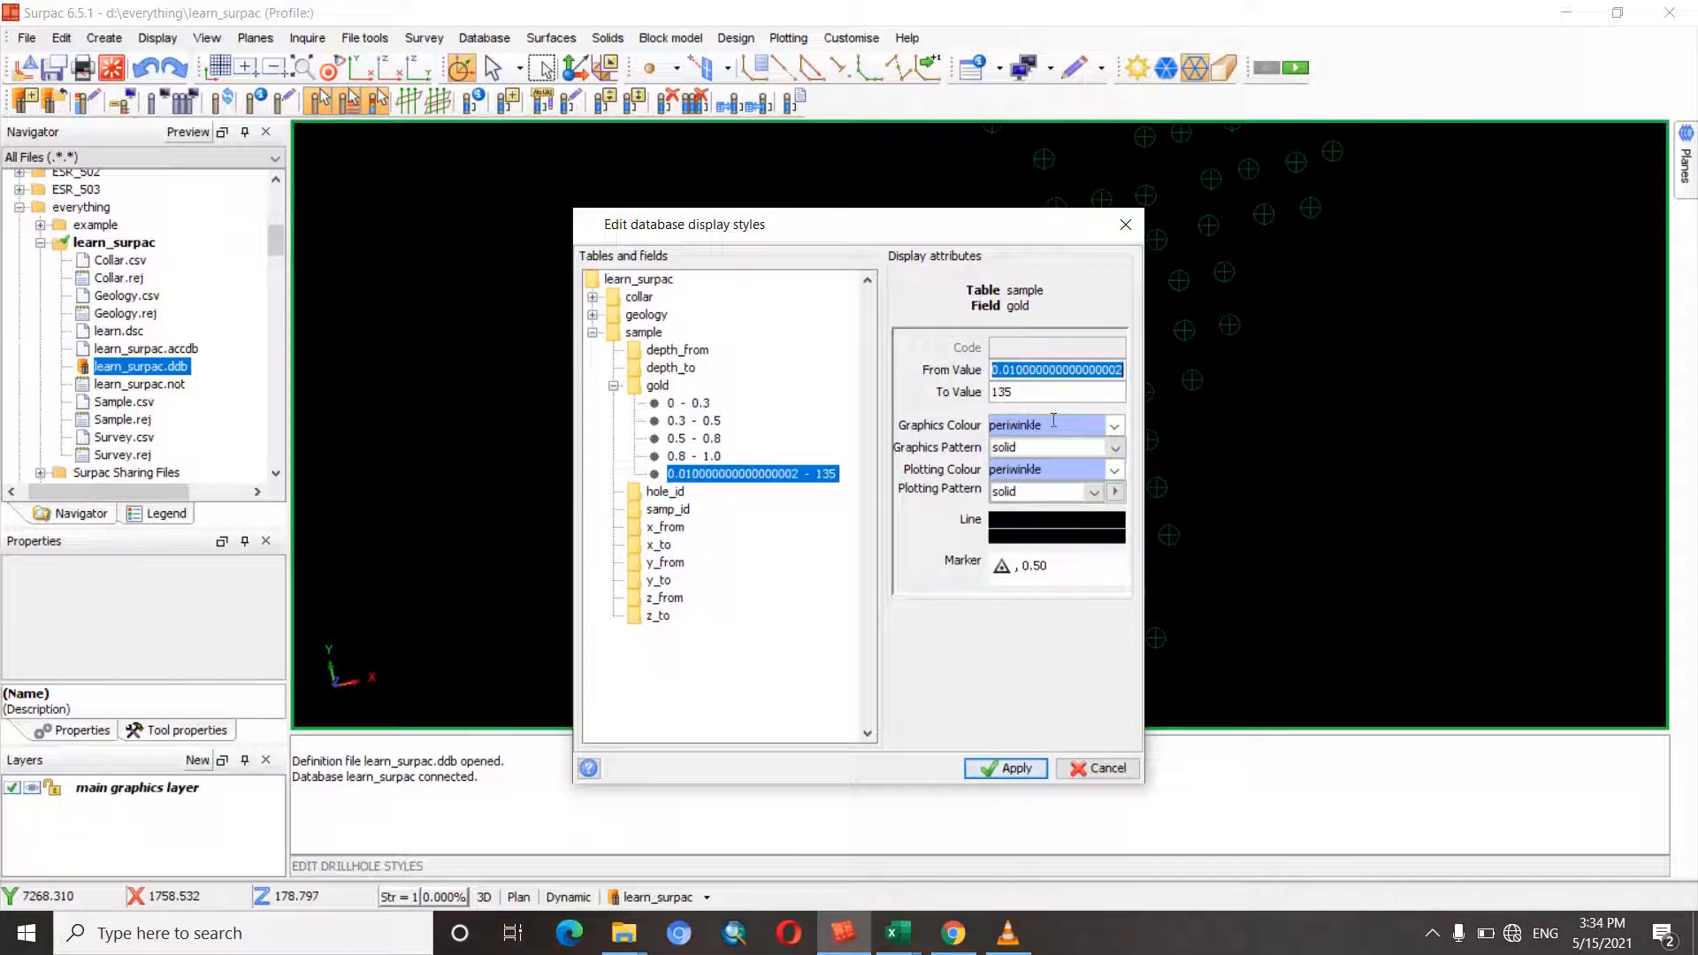
{"action": "type", "text": "1.0"}
{"action": "double_click", "coordinate": [1030, 393]}
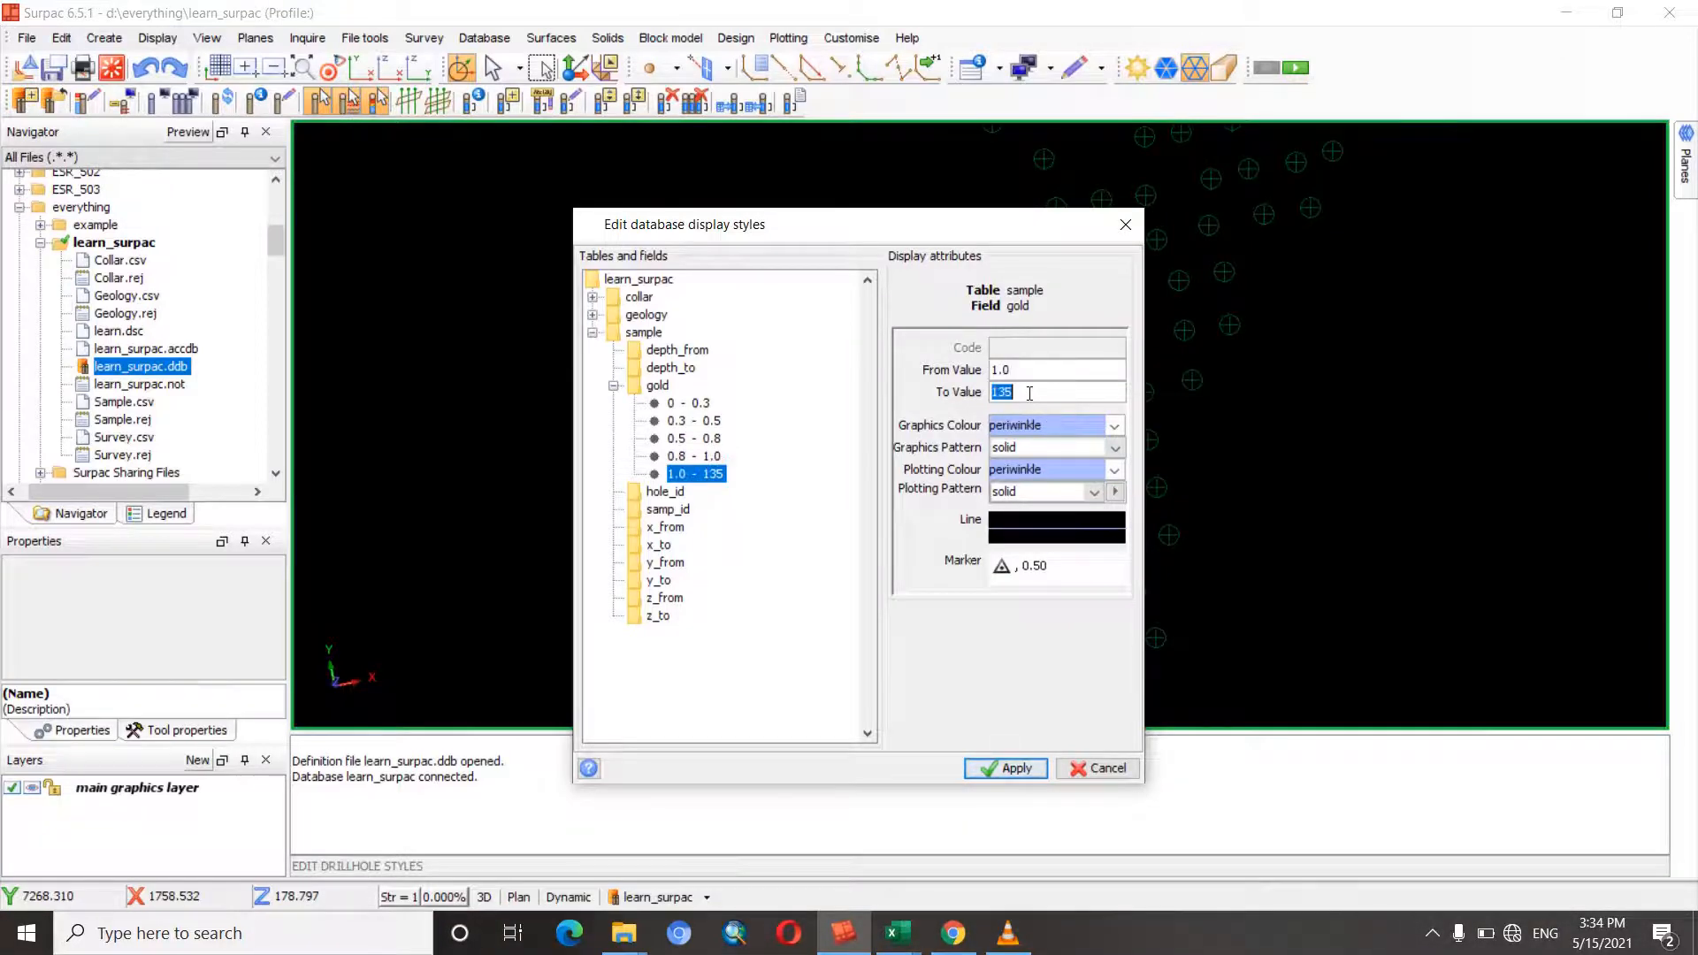
{"action": "type", "text": "1.5"}
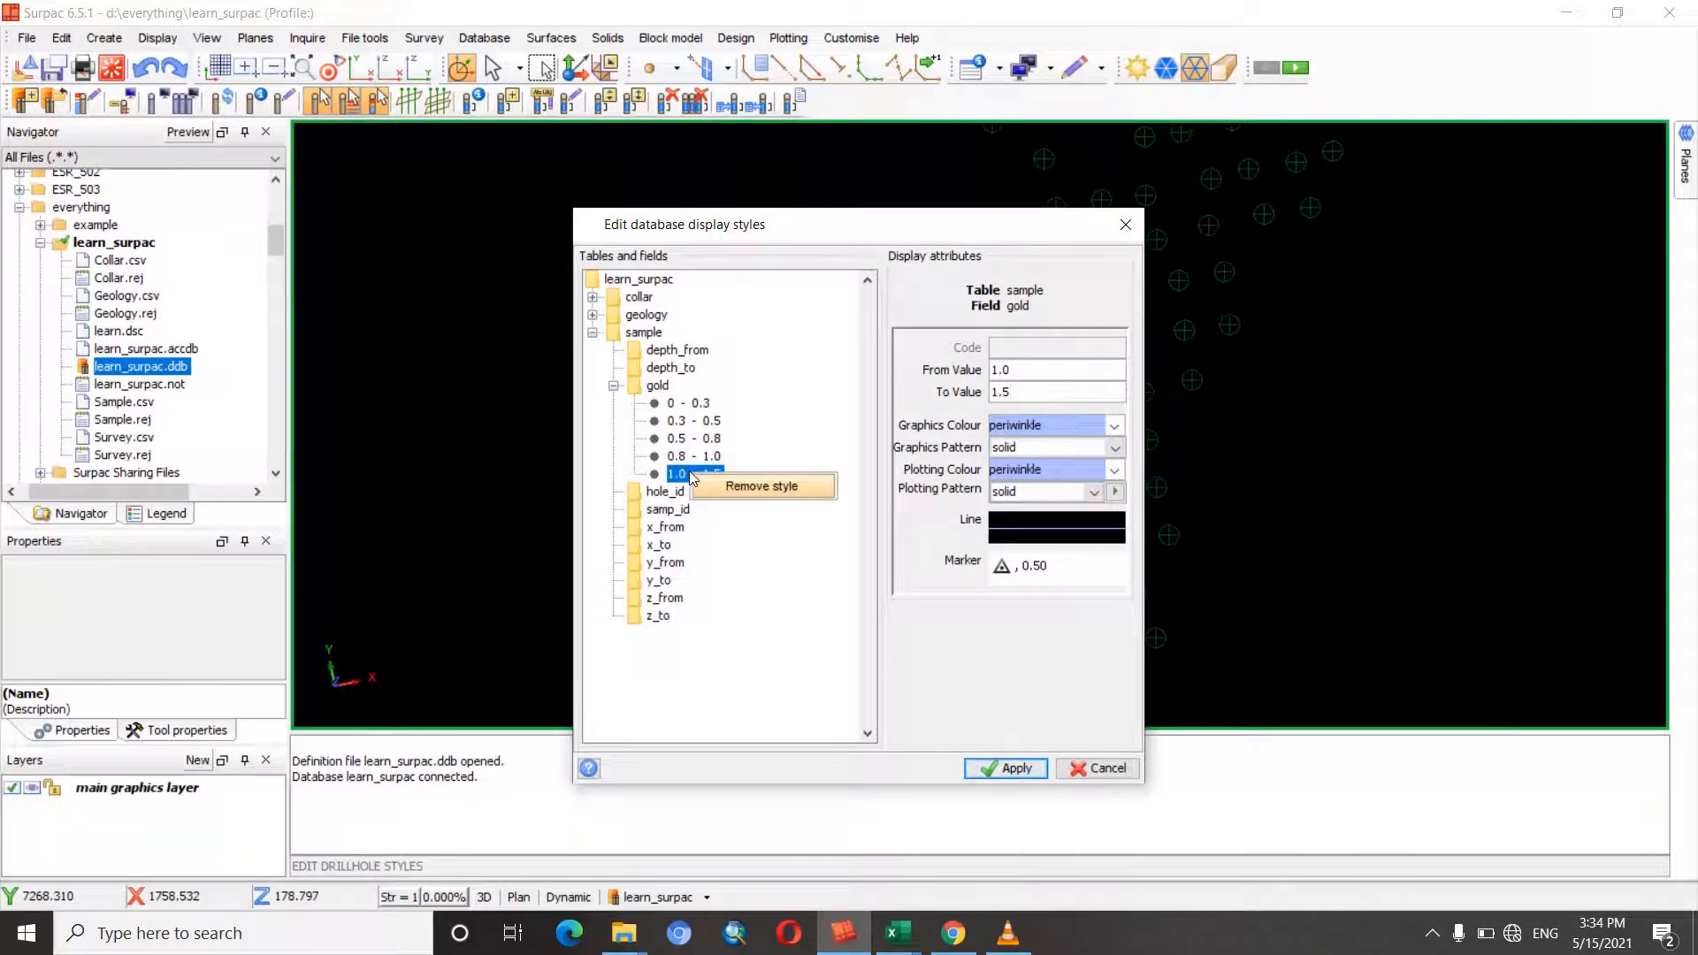
{"action": "right_click", "coordinate": [656, 392]}
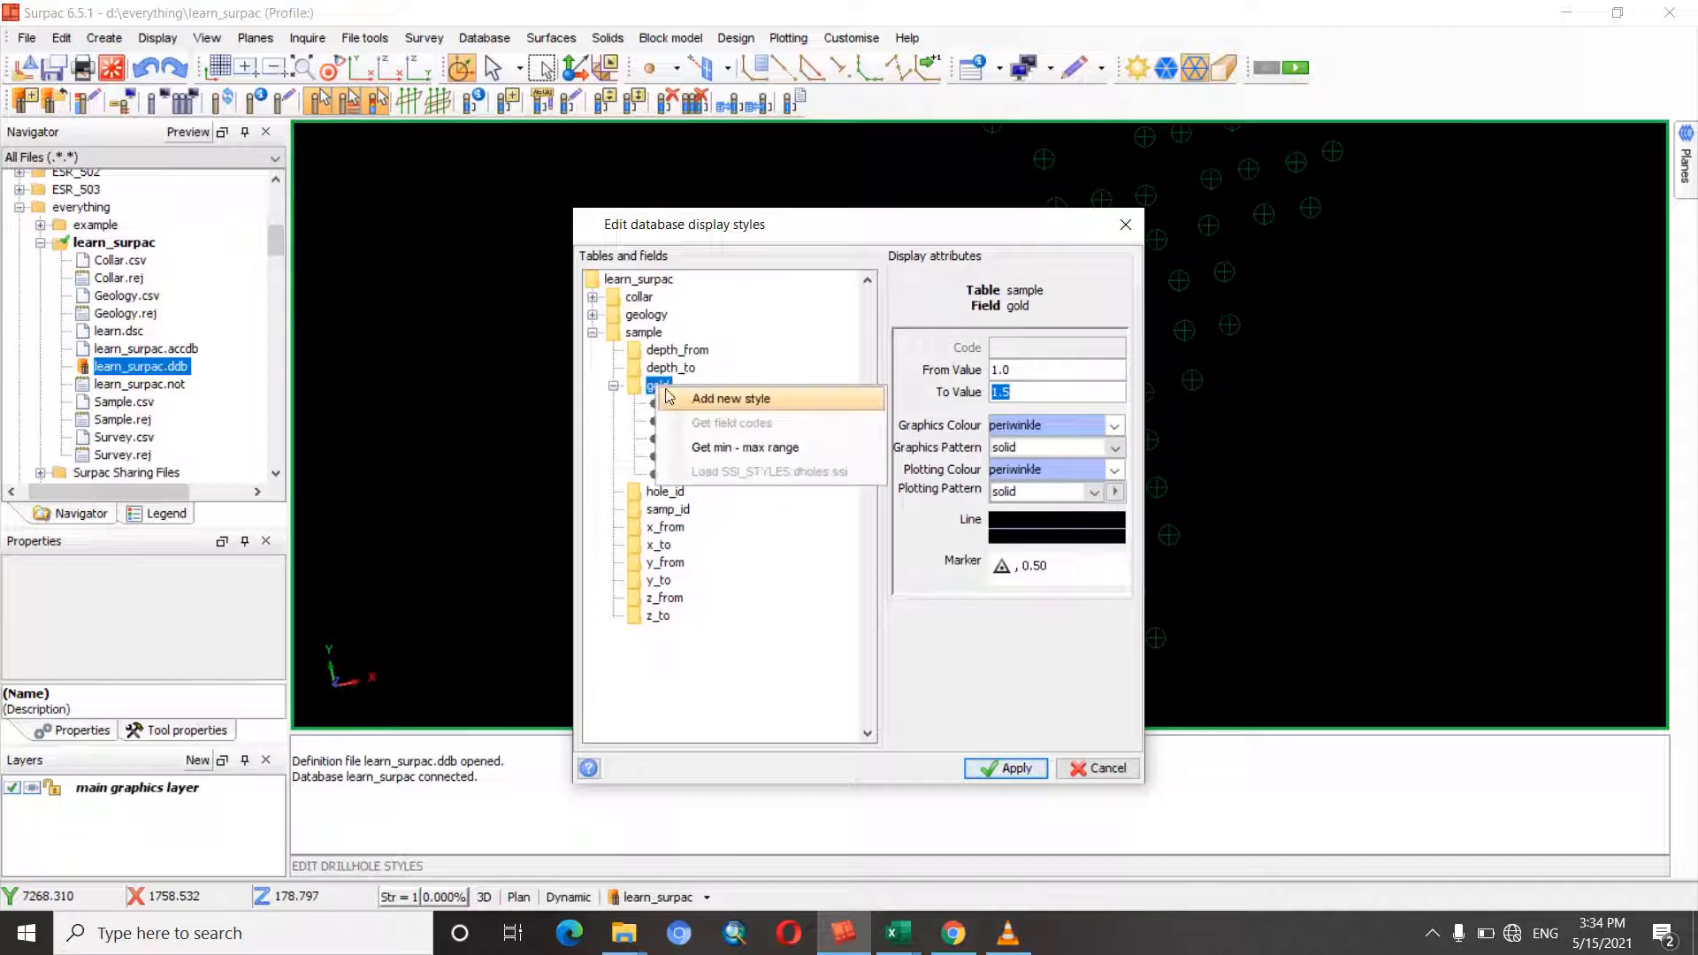
{"action": "left_click", "coordinate": [718, 451]}
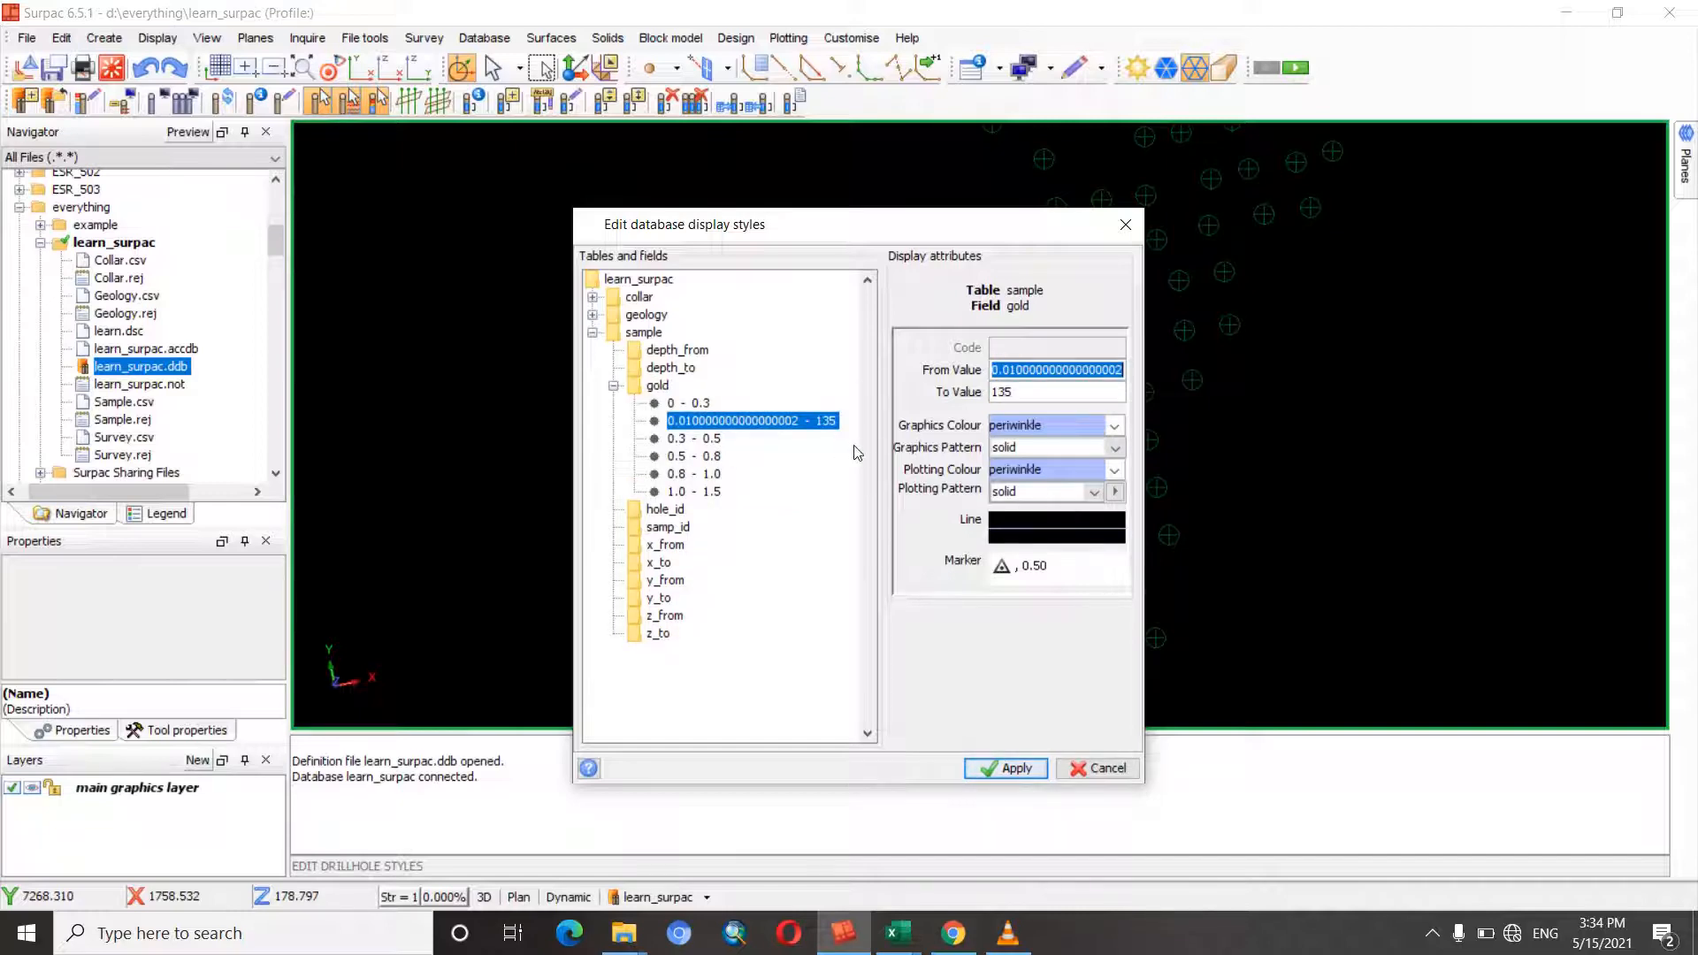
{"action": "right_click", "coordinate": [729, 418]}
{"action": "left_click", "coordinate": [768, 433]}
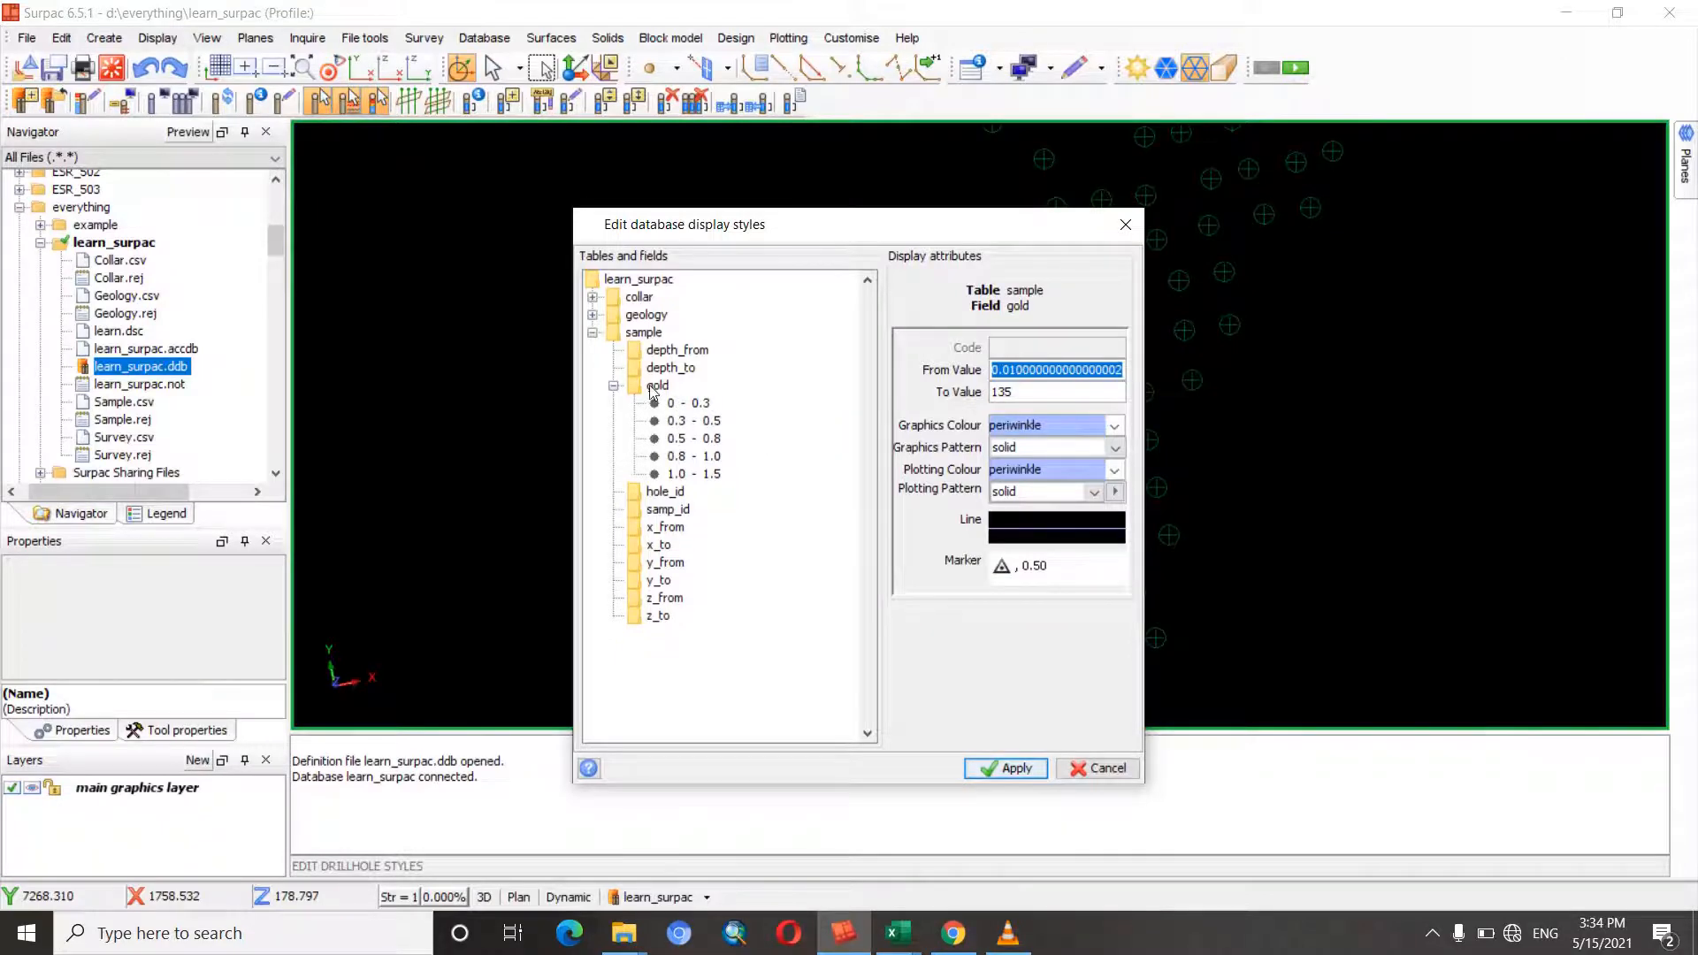
- Add a new style to the gold field with the range from 1.5 to 2.0
{"action": "left_click", "coordinate": [659, 387]}
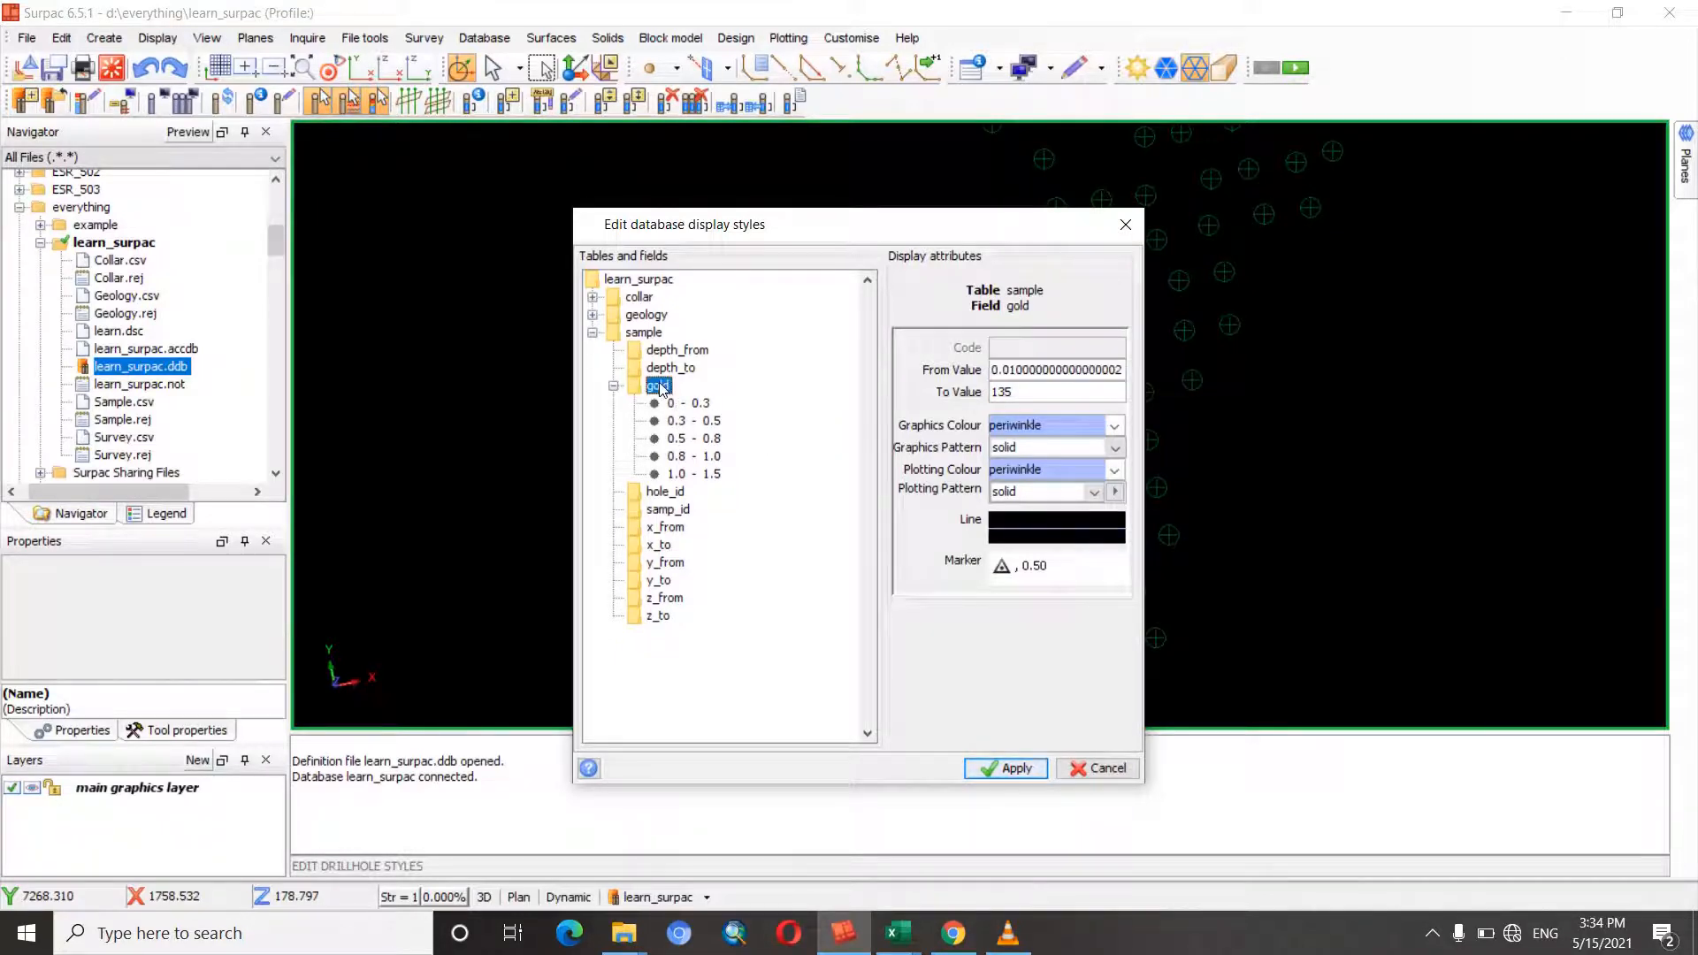
{"action": "right_click", "coordinate": [659, 386]}
{"action": "left_click", "coordinate": [713, 405]}
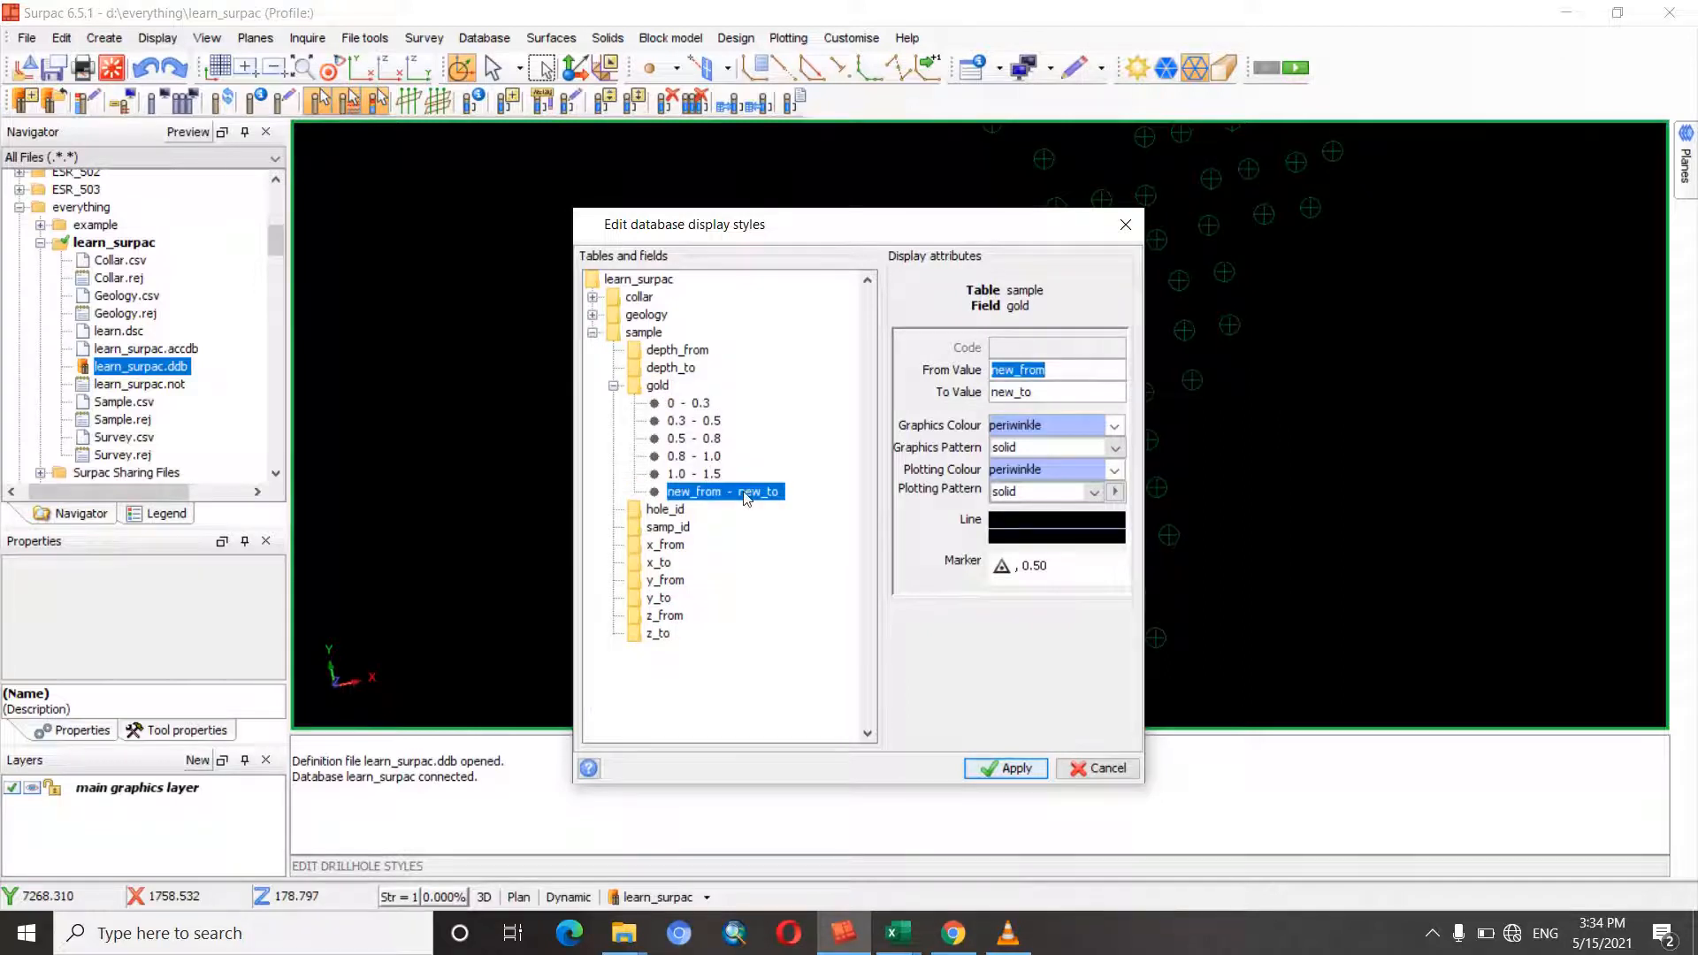
{"action": "type", "text": "1.5"}
{"action": "double_click", "coordinate": [1049, 392]}
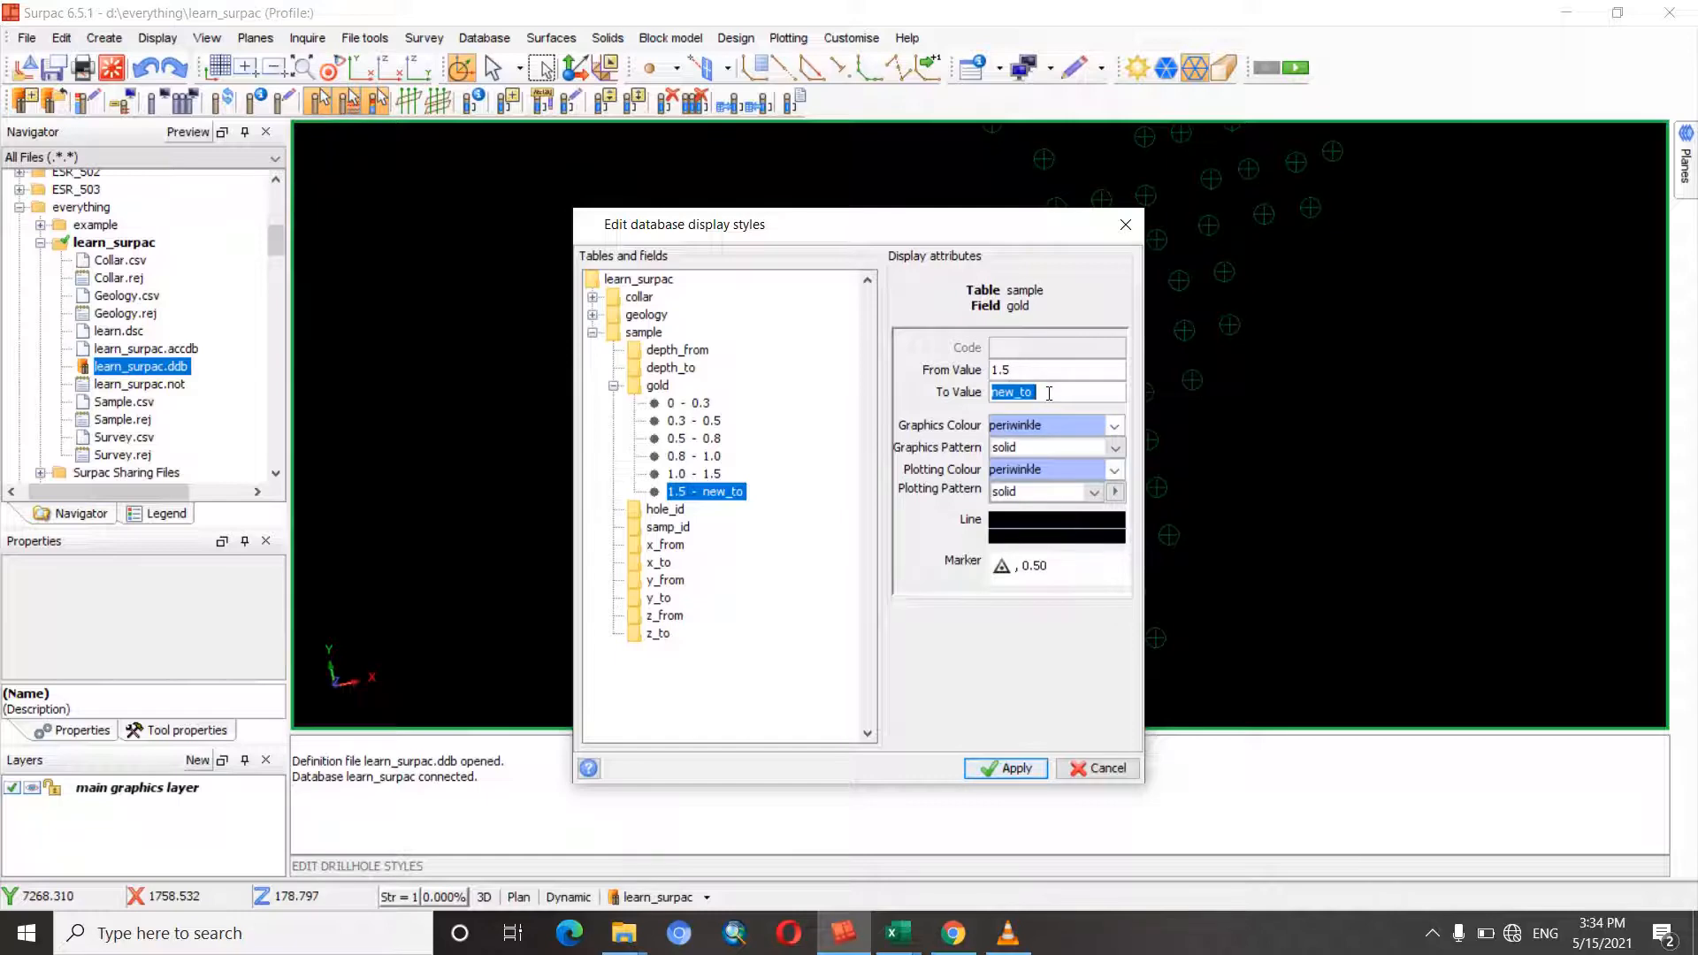
{"action": "type", "text": "2.0"}
- Add a new style to the gold field with the range from 2.0 to 2.5
{"action": "right_click", "coordinate": [657, 393]}
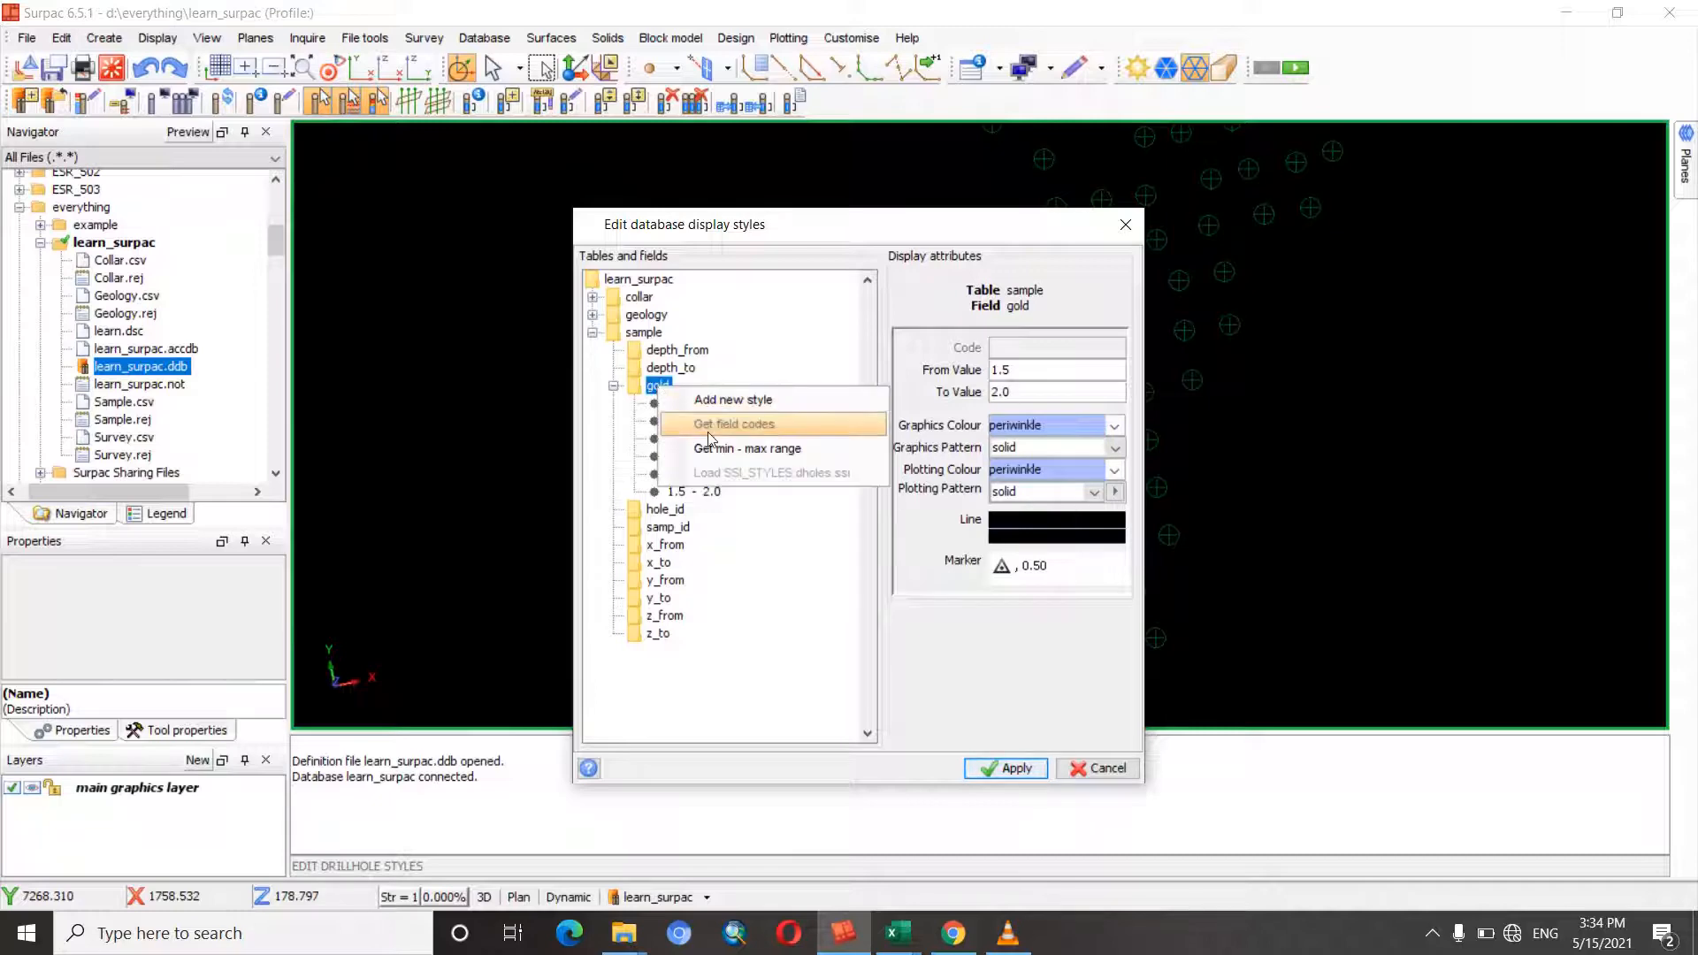
{"action": "left_click", "coordinate": [718, 399]}
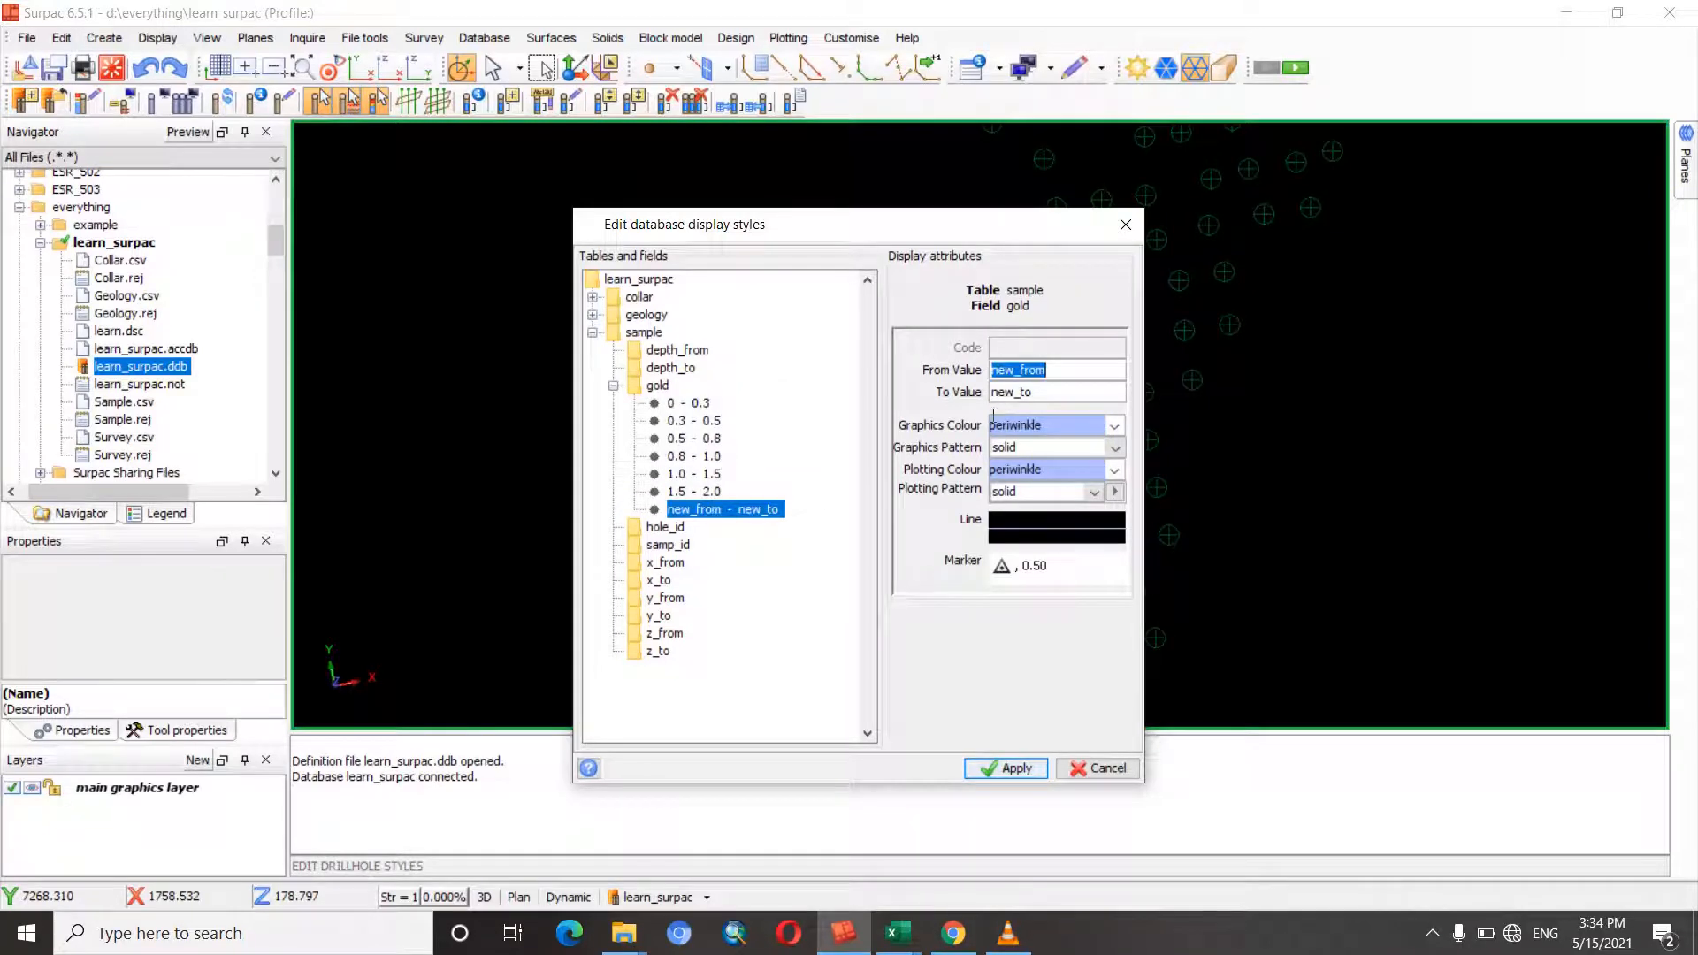
{"action": "type", "text": "2.0"}
{"action": "double_click", "coordinate": [1035, 392]}
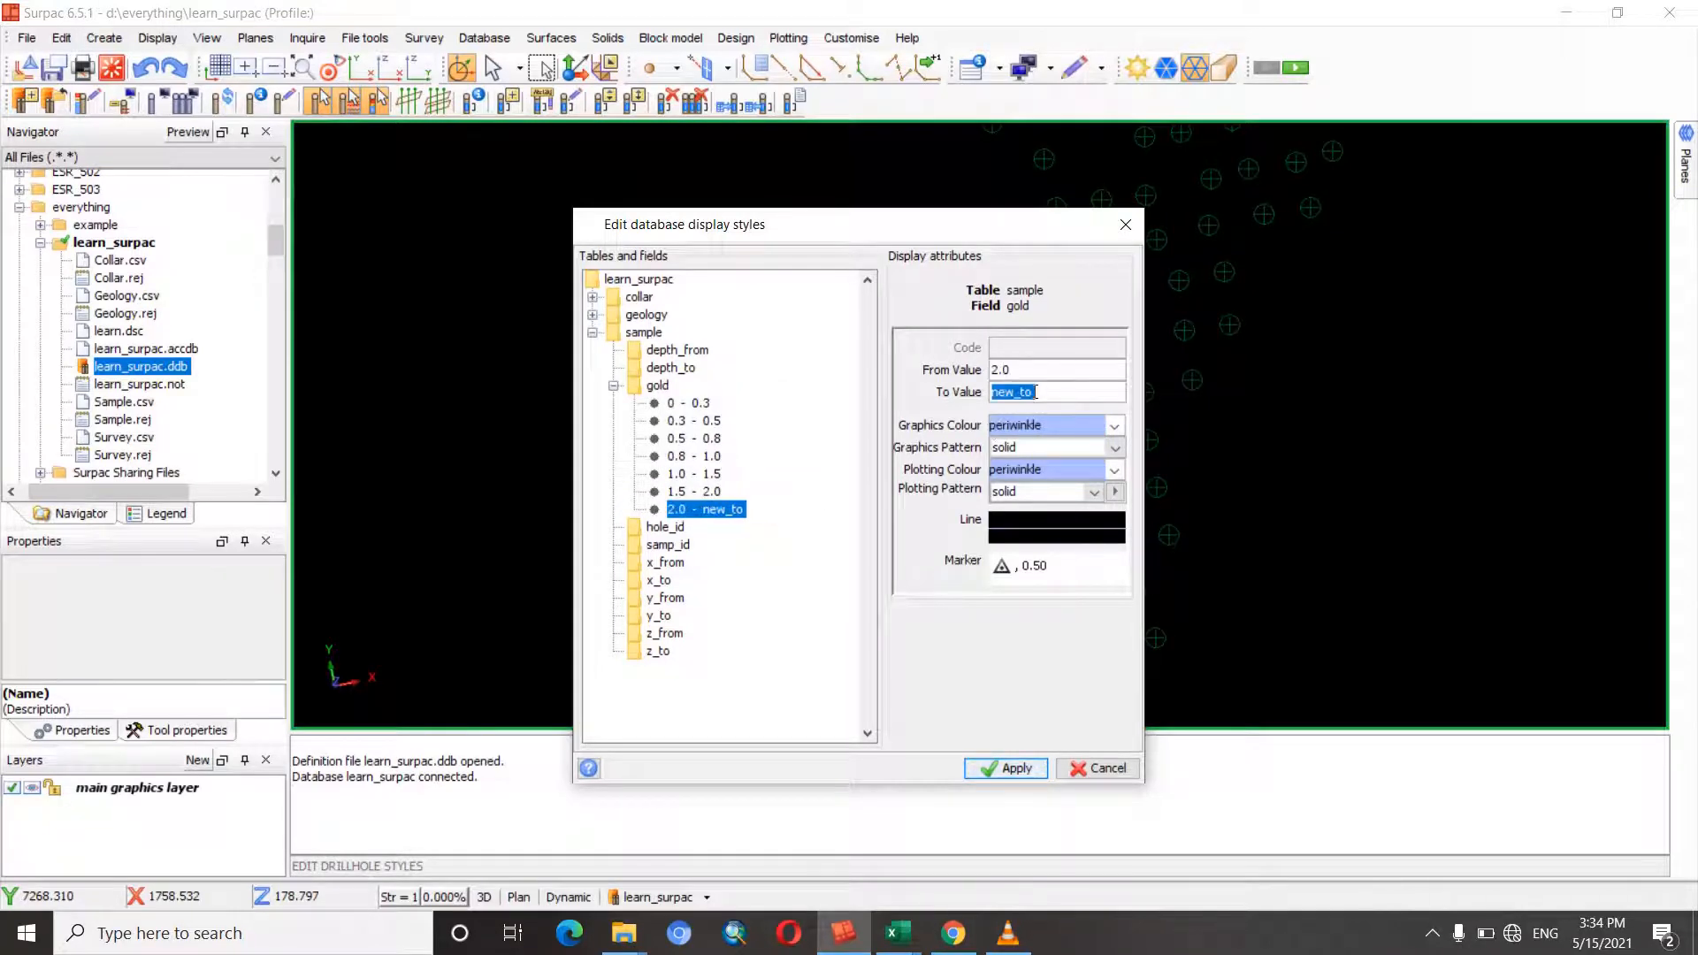
{"action": "type", "text": "2.5"}
- Add a last gold style with the range from 2.5 to 999, then select the 0 - 0.3 range
{"action": "right_click", "coordinate": [665, 388]}
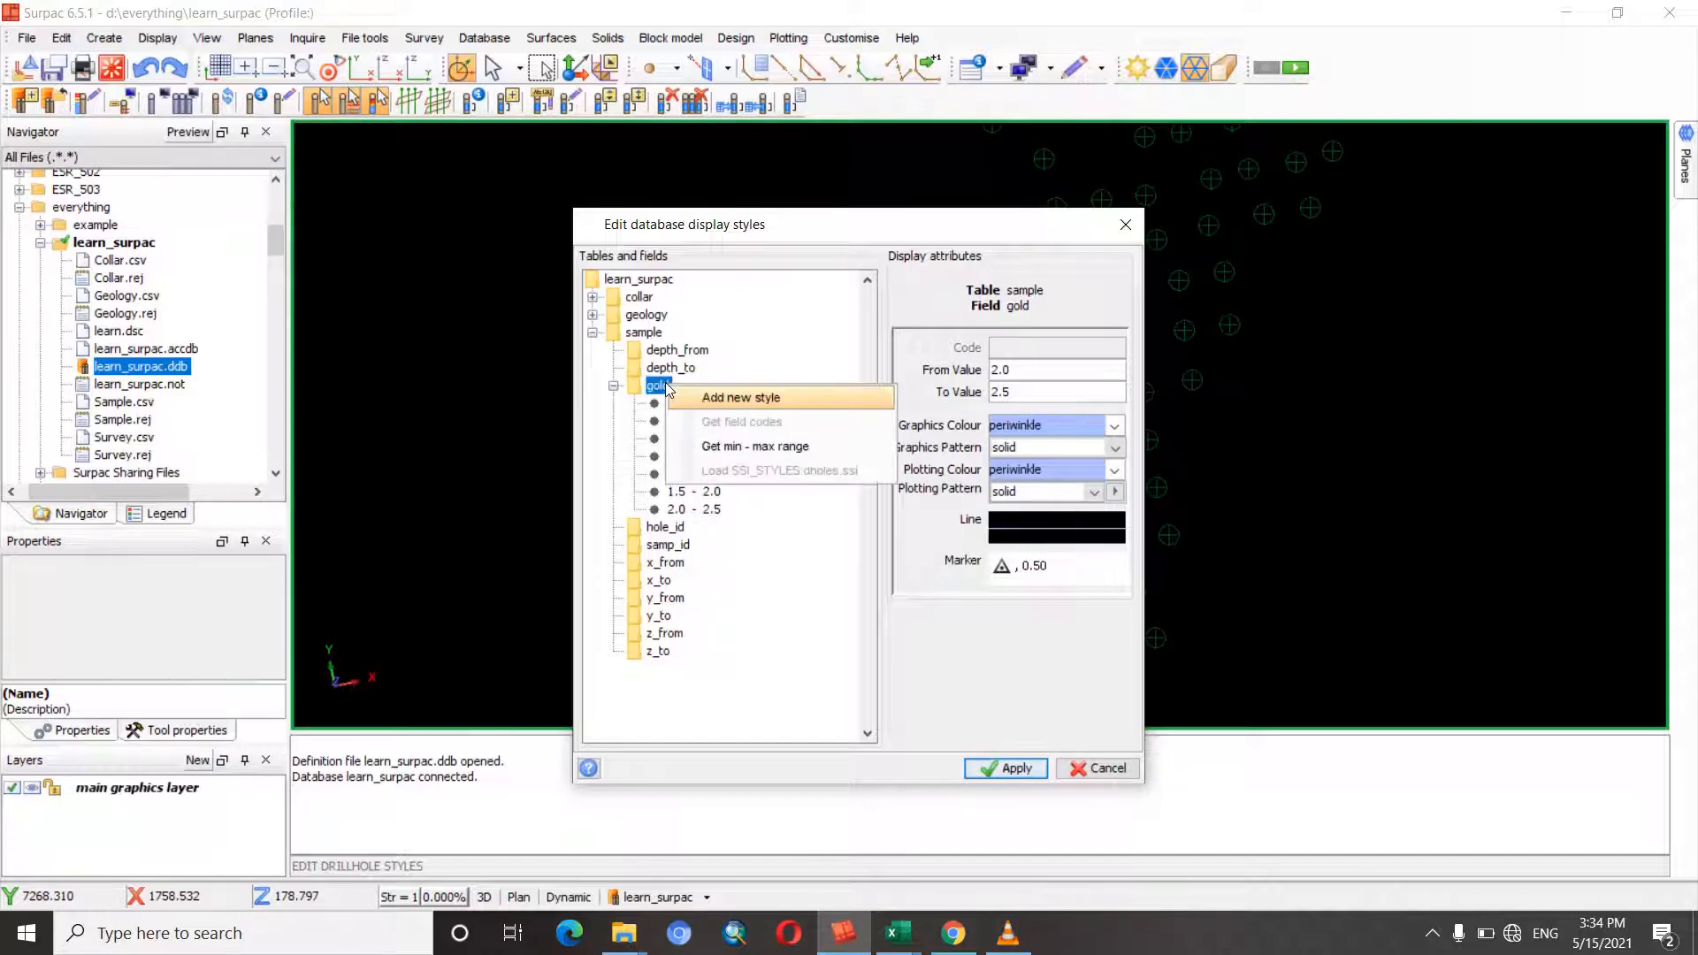
{"action": "left_click", "coordinate": [724, 400]}
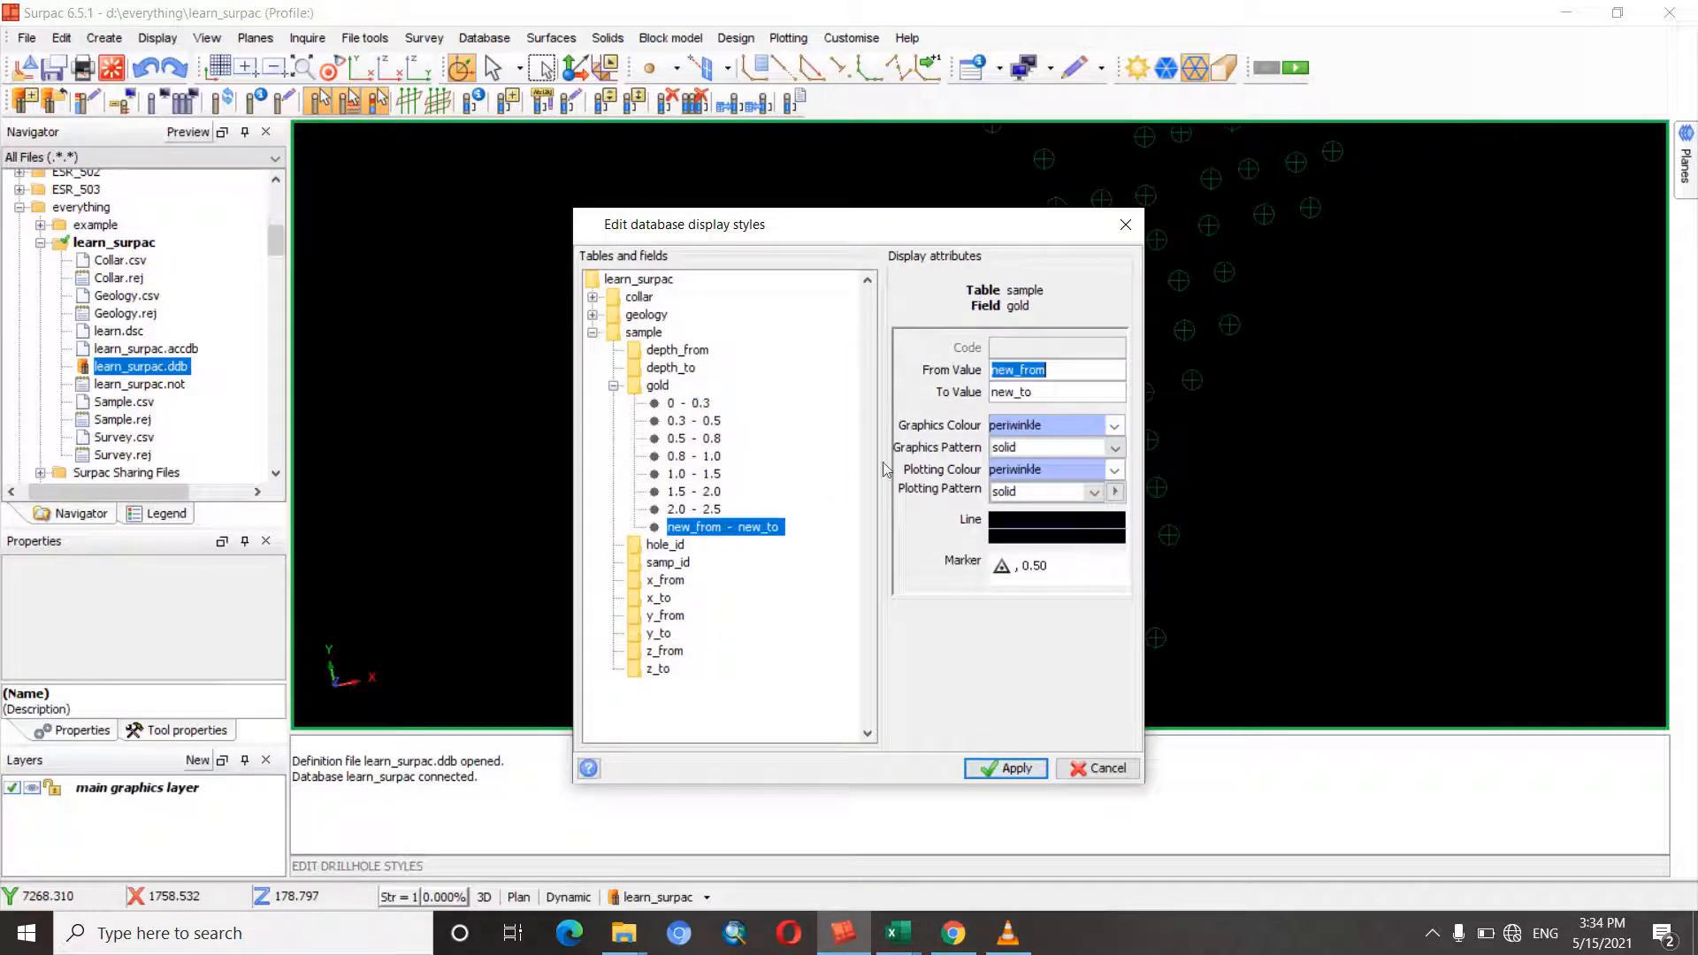
{"action": "double_click", "coordinate": [1043, 392]}
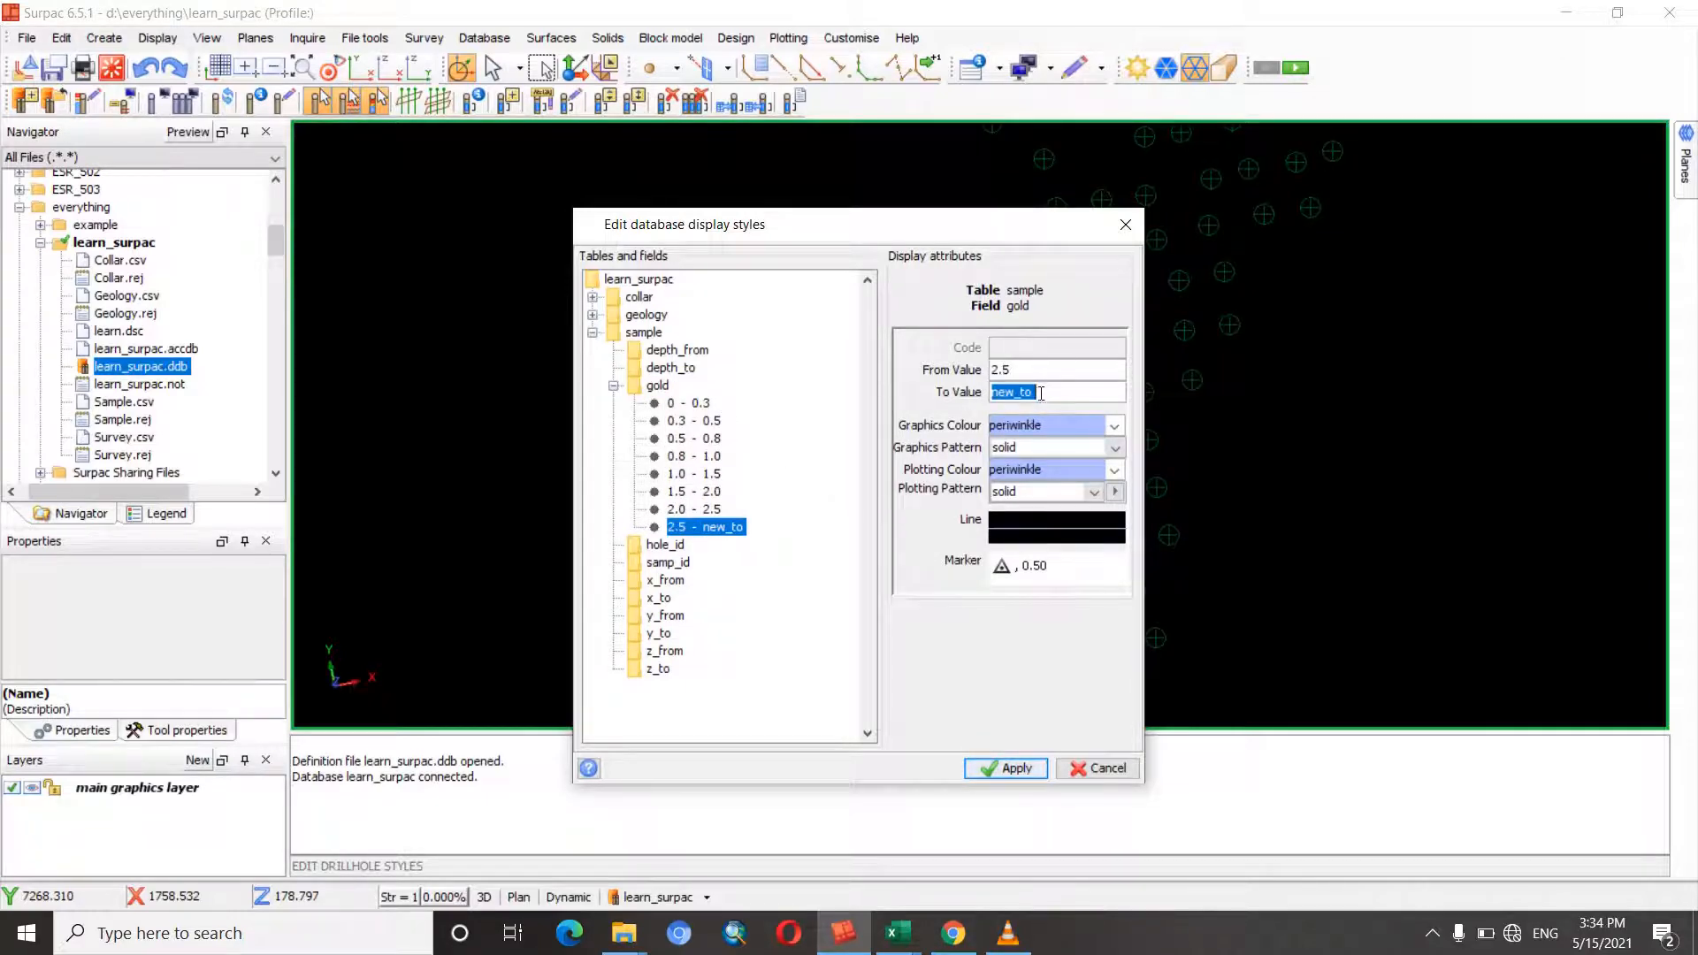
{"action": "type", "text": "999"}
{"action": "left_click", "coordinate": [703, 407]}
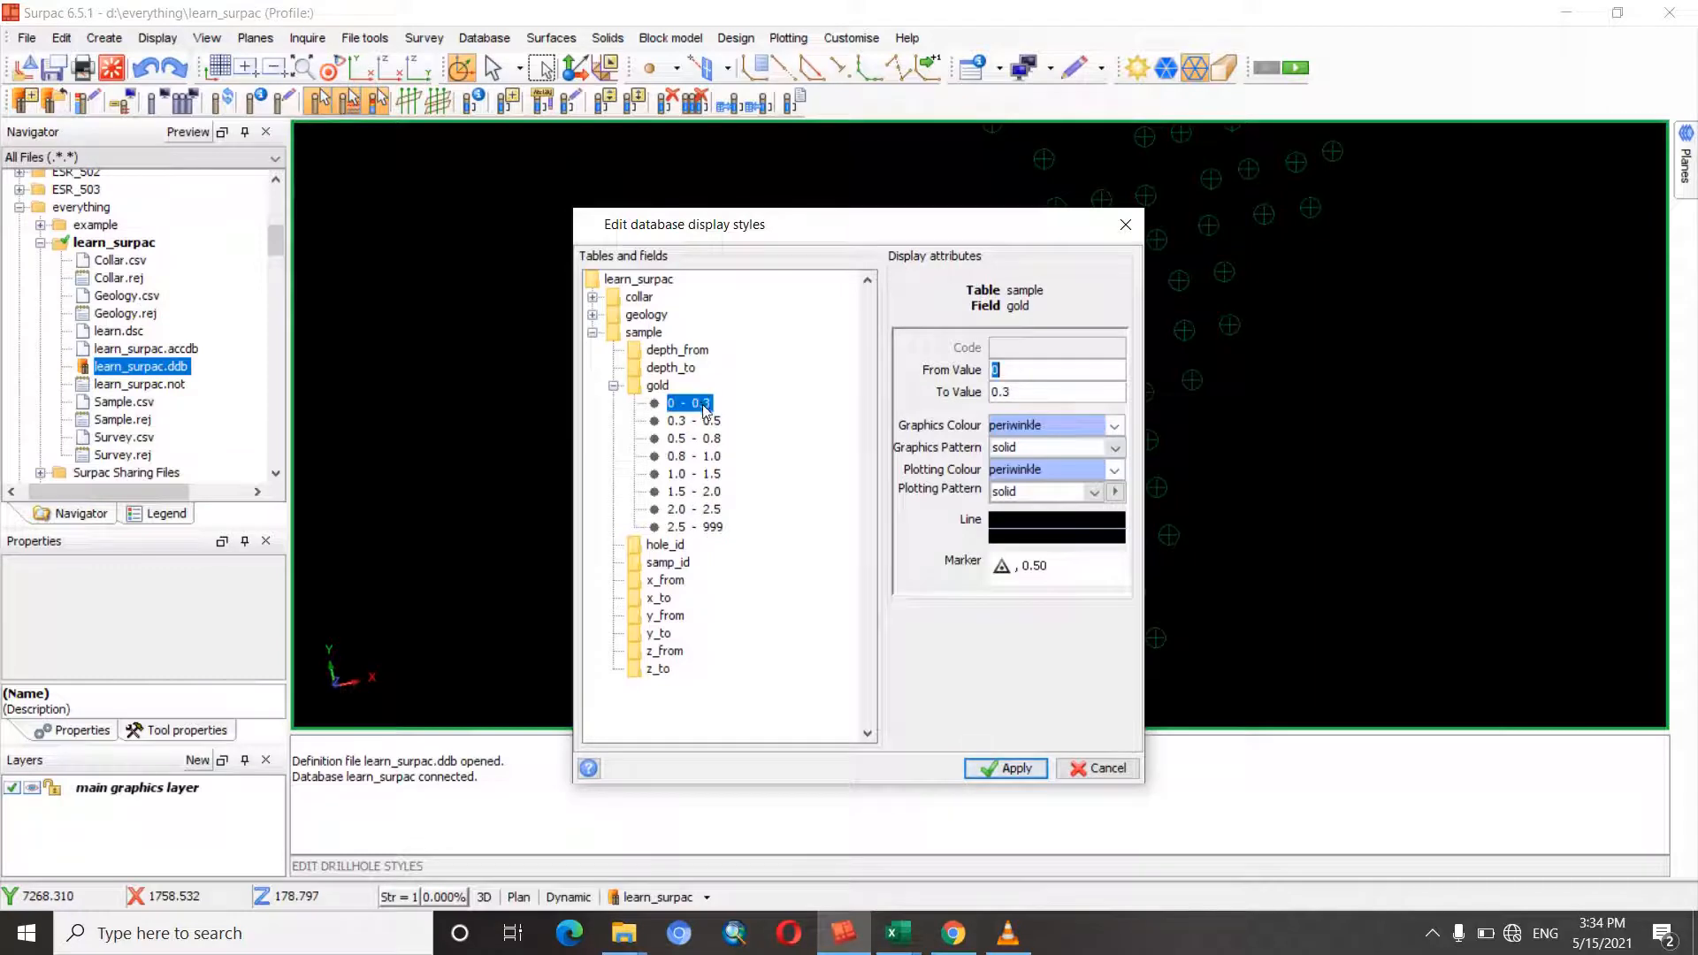
- Set both the graphics and plotting colours of the 0 - 0.3 gold range to blue
{"action": "left_click", "coordinate": [1074, 428]}
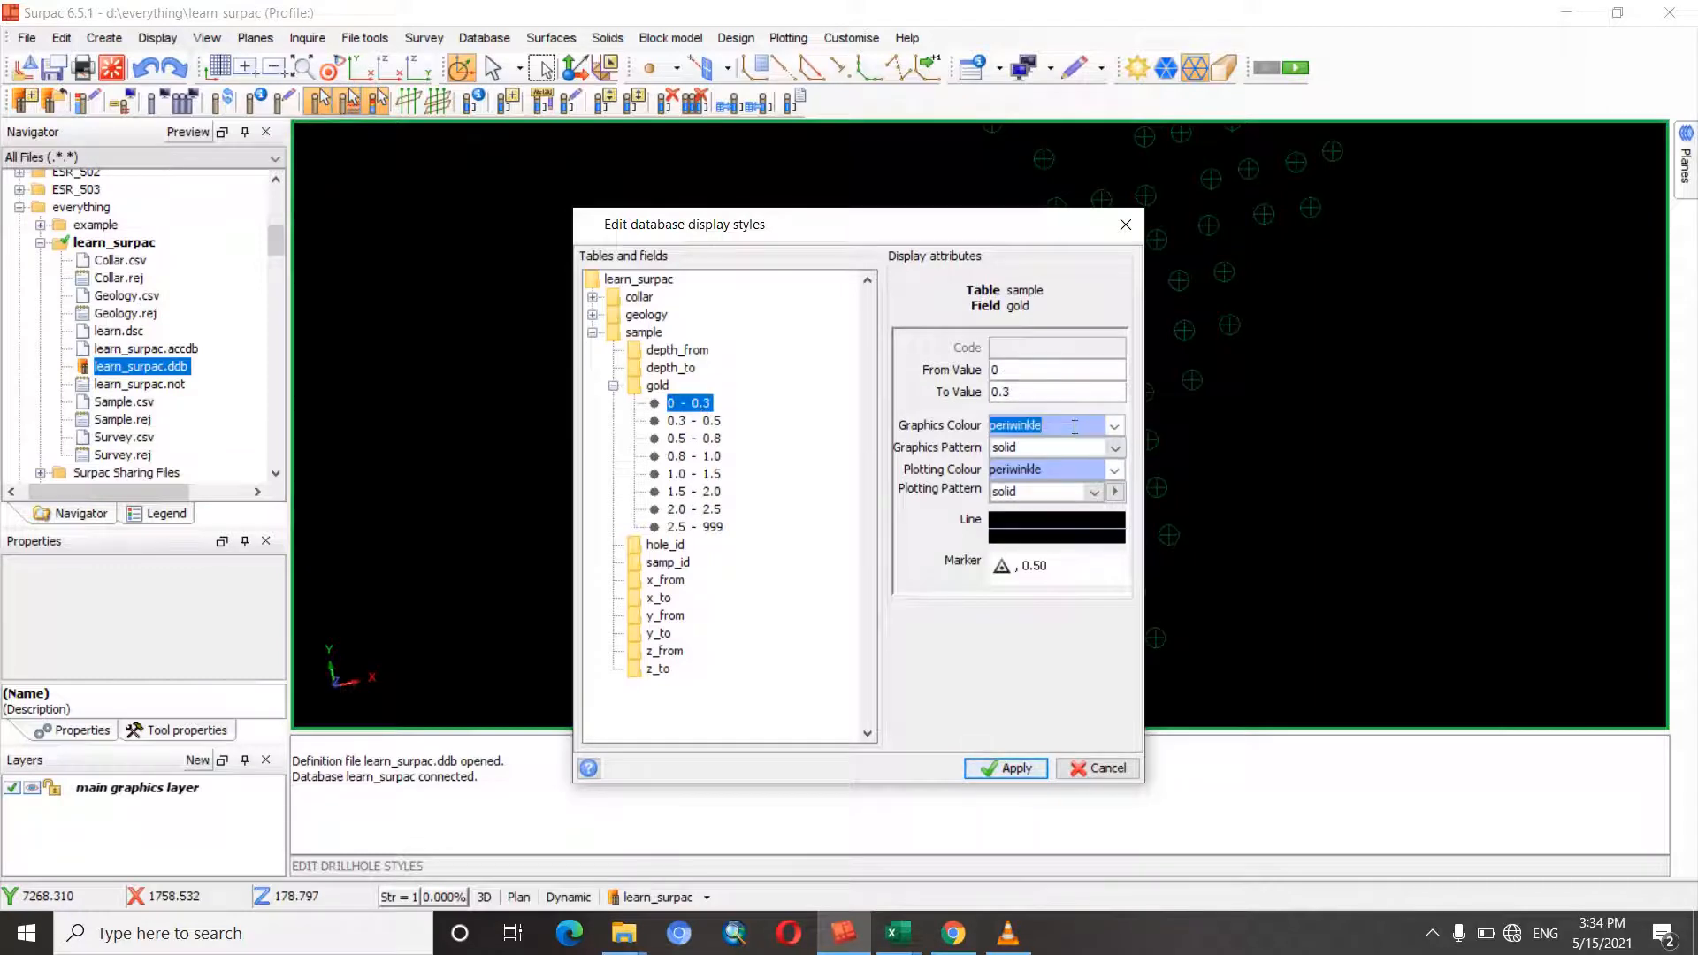
{"action": "type", "text": "blue"}
{"action": "left_click", "coordinate": [1064, 469]}
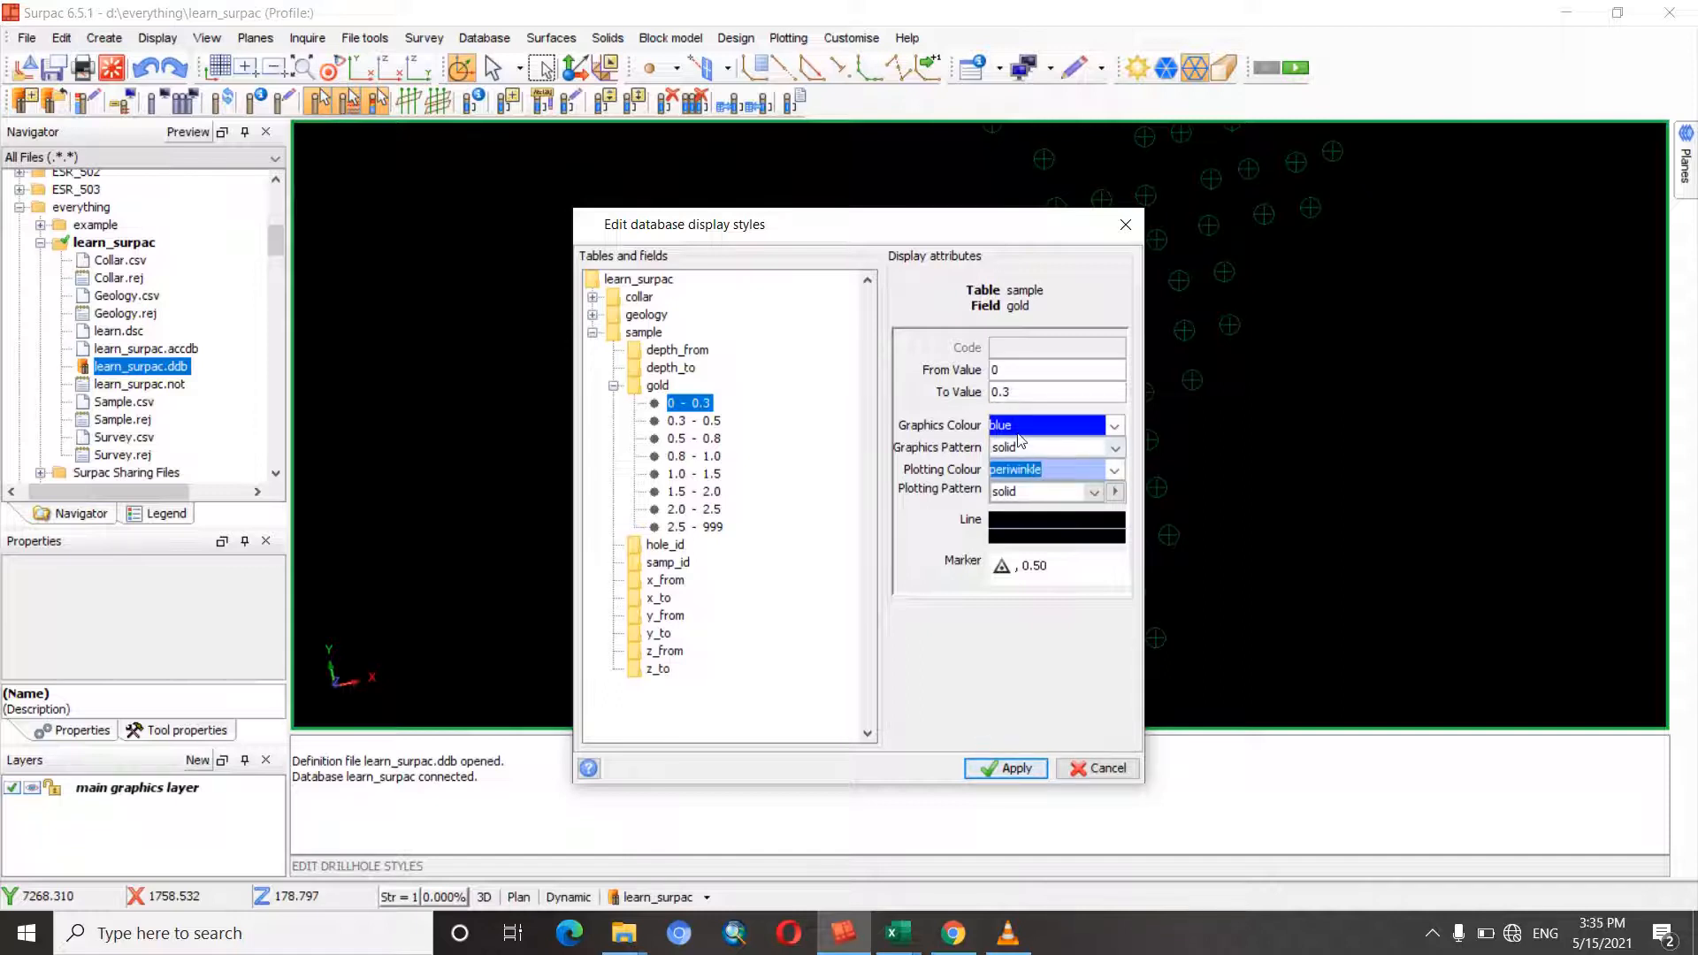
{"action": "type", "text": "blue"}
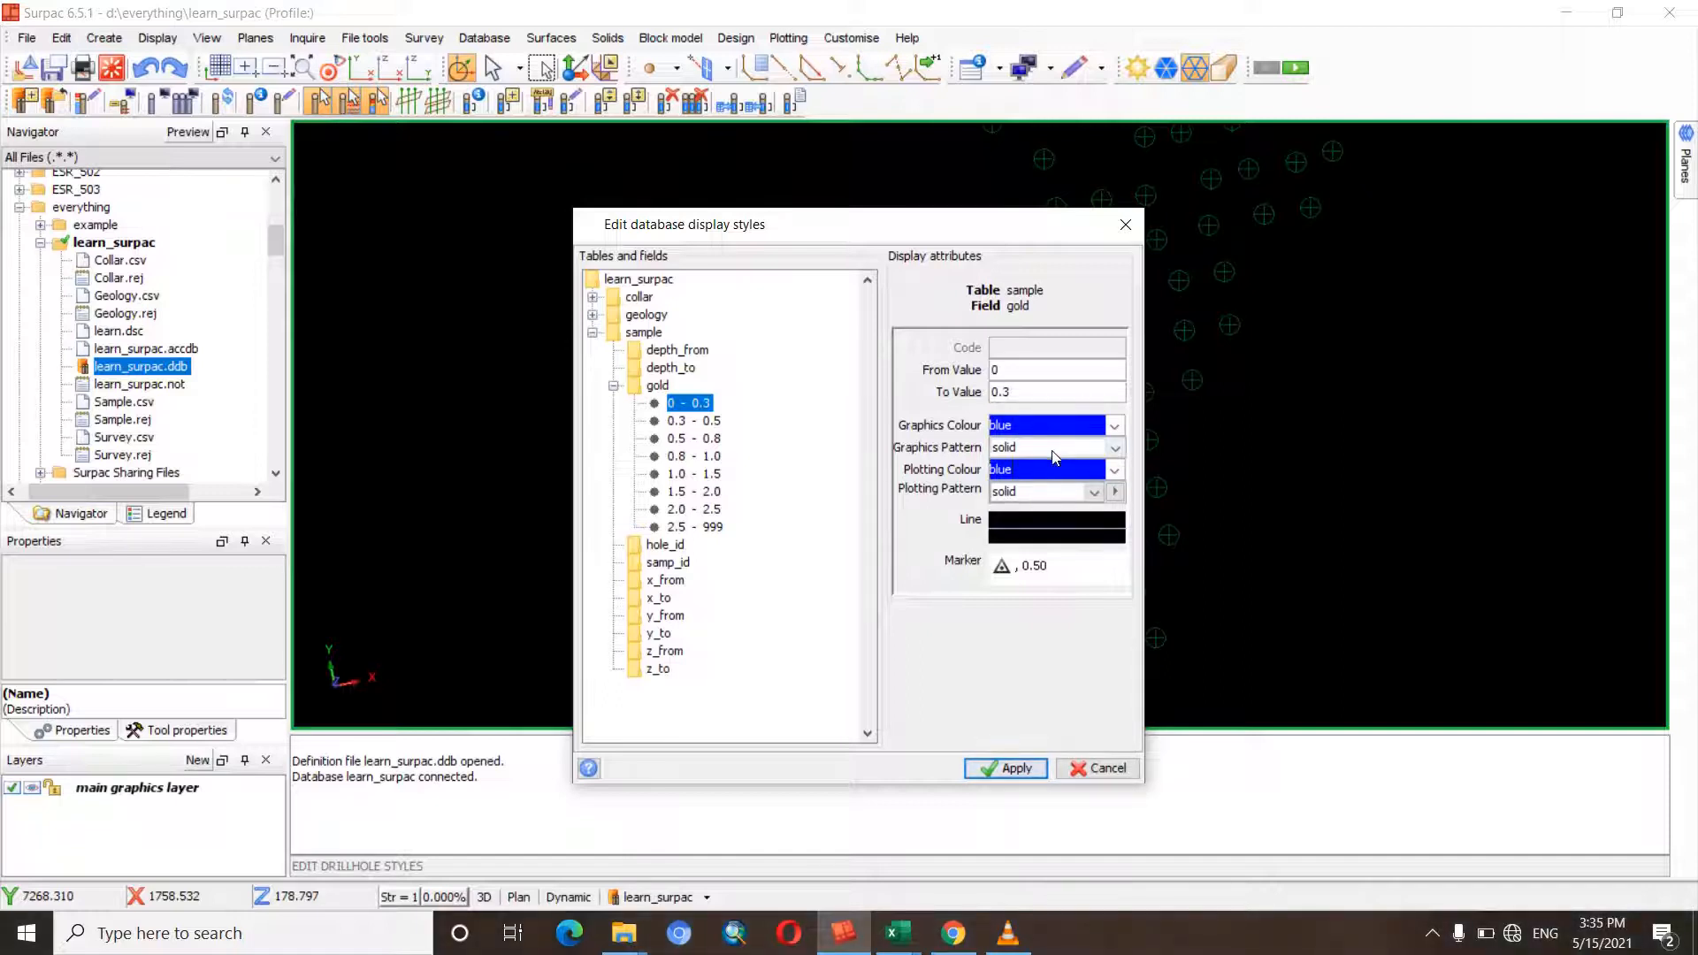
{"action": "left_click", "coordinate": [1094, 493]}
{"action": "left_click", "coordinate": [1094, 495]}
{"action": "left_click", "coordinate": [1094, 495]}
{"action": "left_click", "coordinate": [1094, 496]}
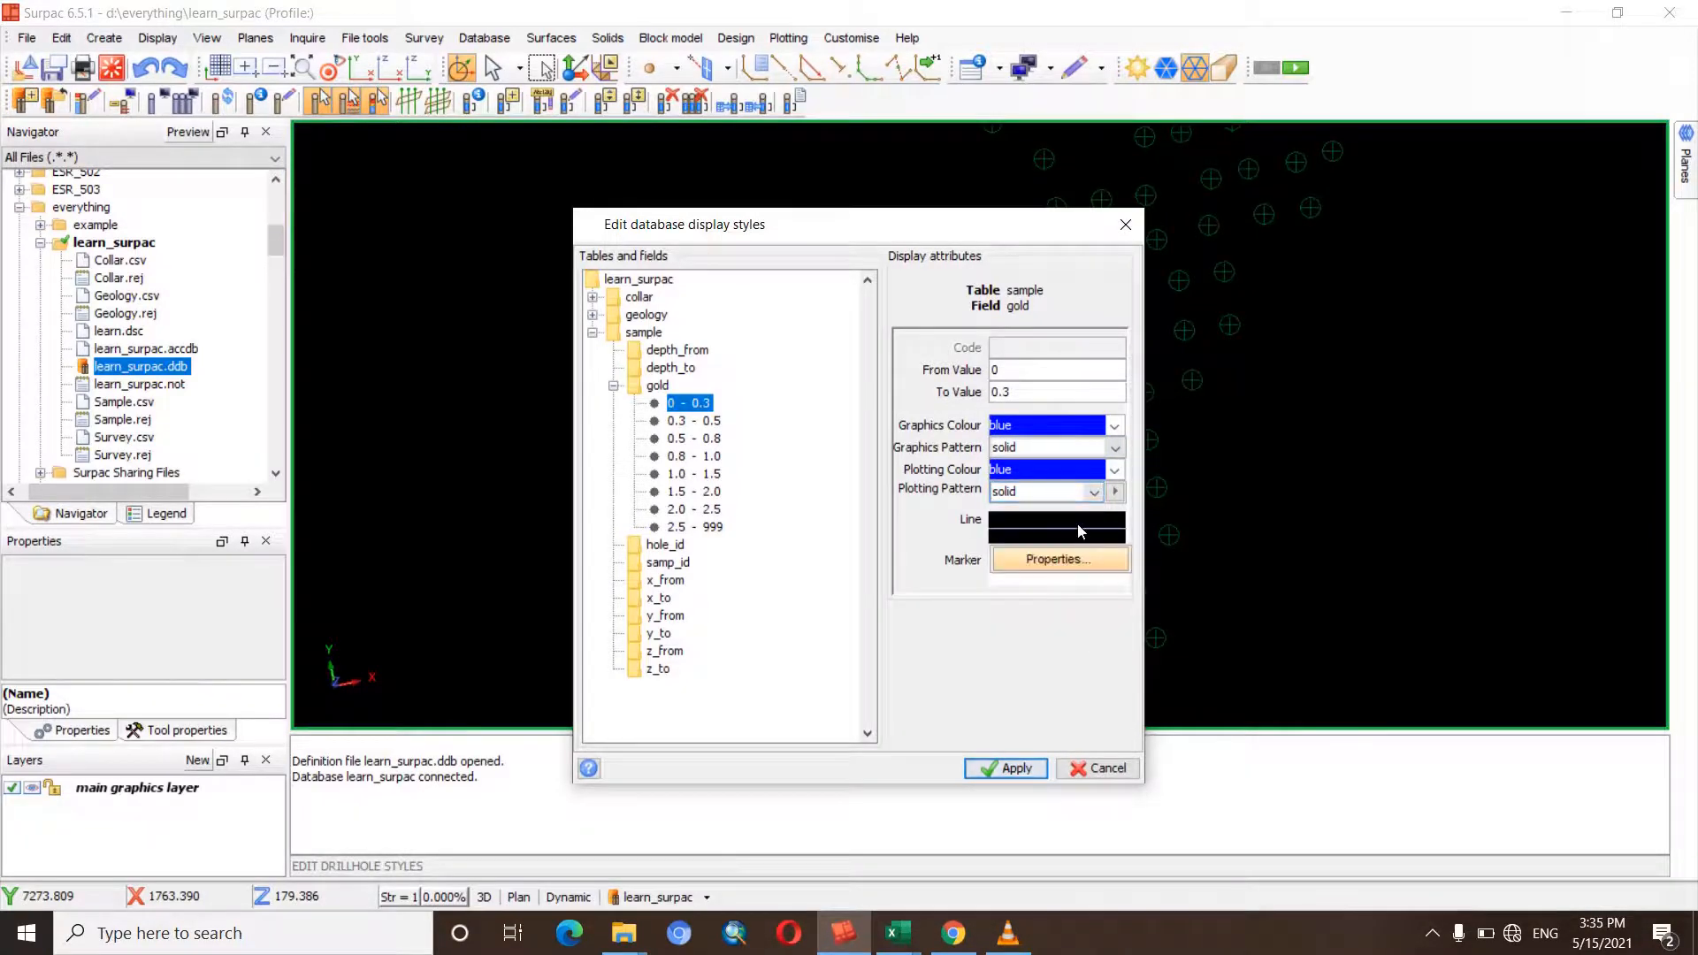
- Set the line thickness of the 0 - 0.3 gold range to 3
{"action": "left_click", "coordinate": [1080, 533]}
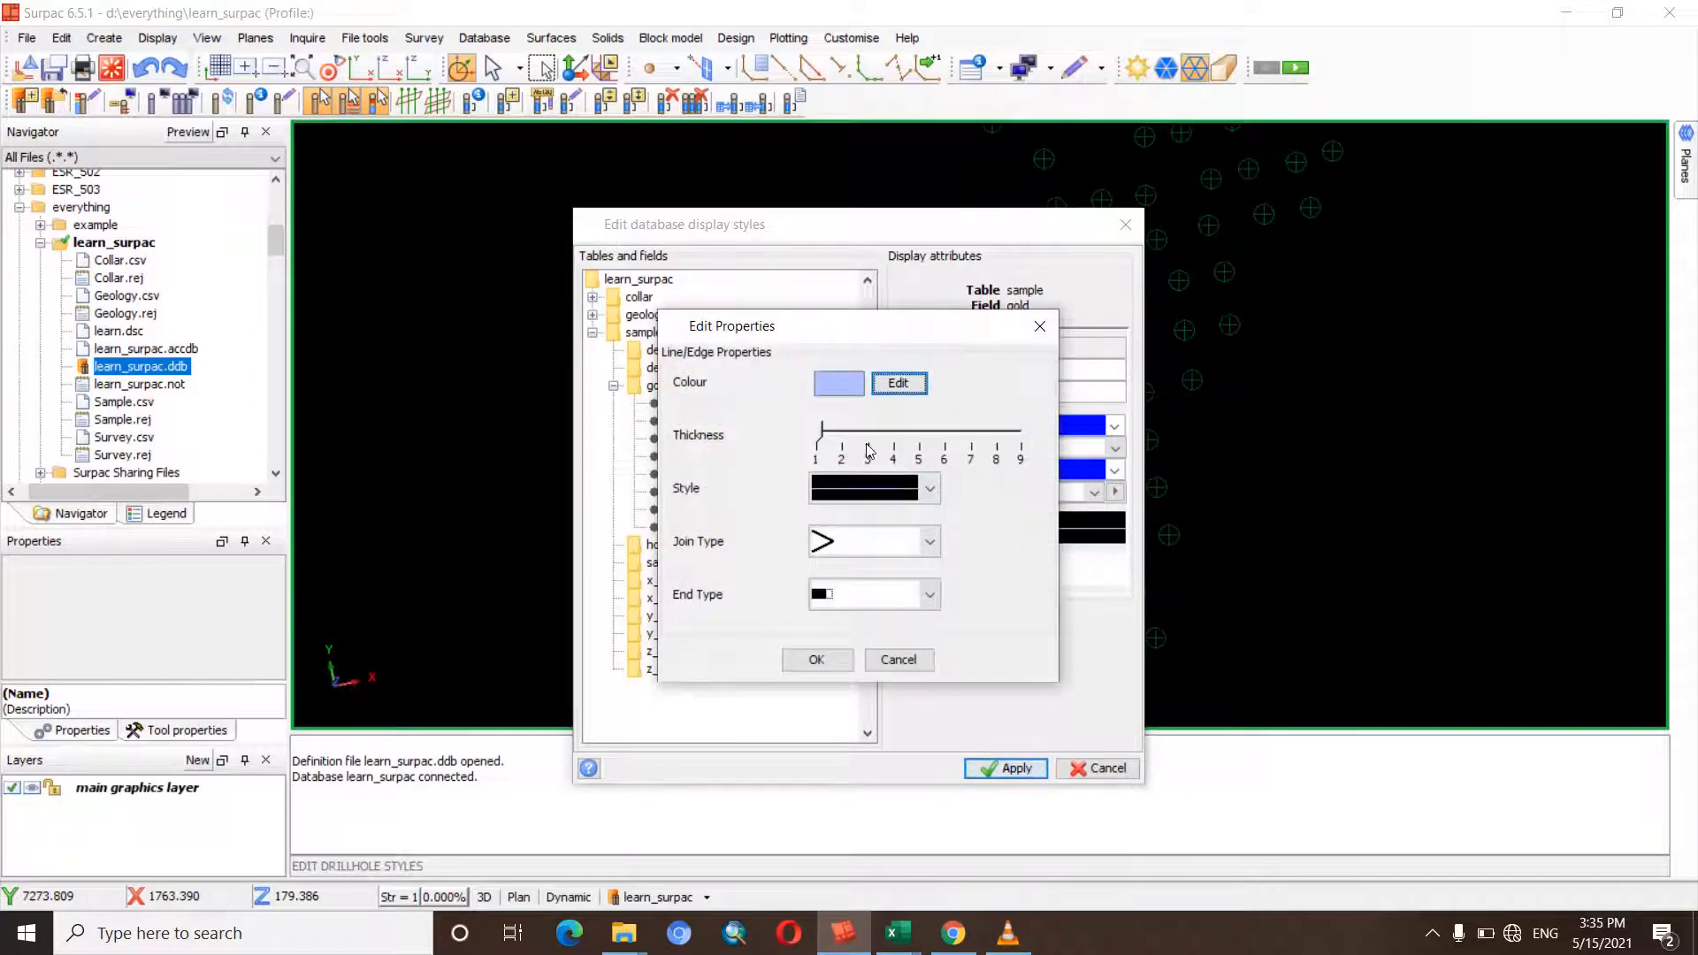
{"action": "left_click", "coordinate": [869, 442]}
{"action": "left_click", "coordinate": [815, 659]}
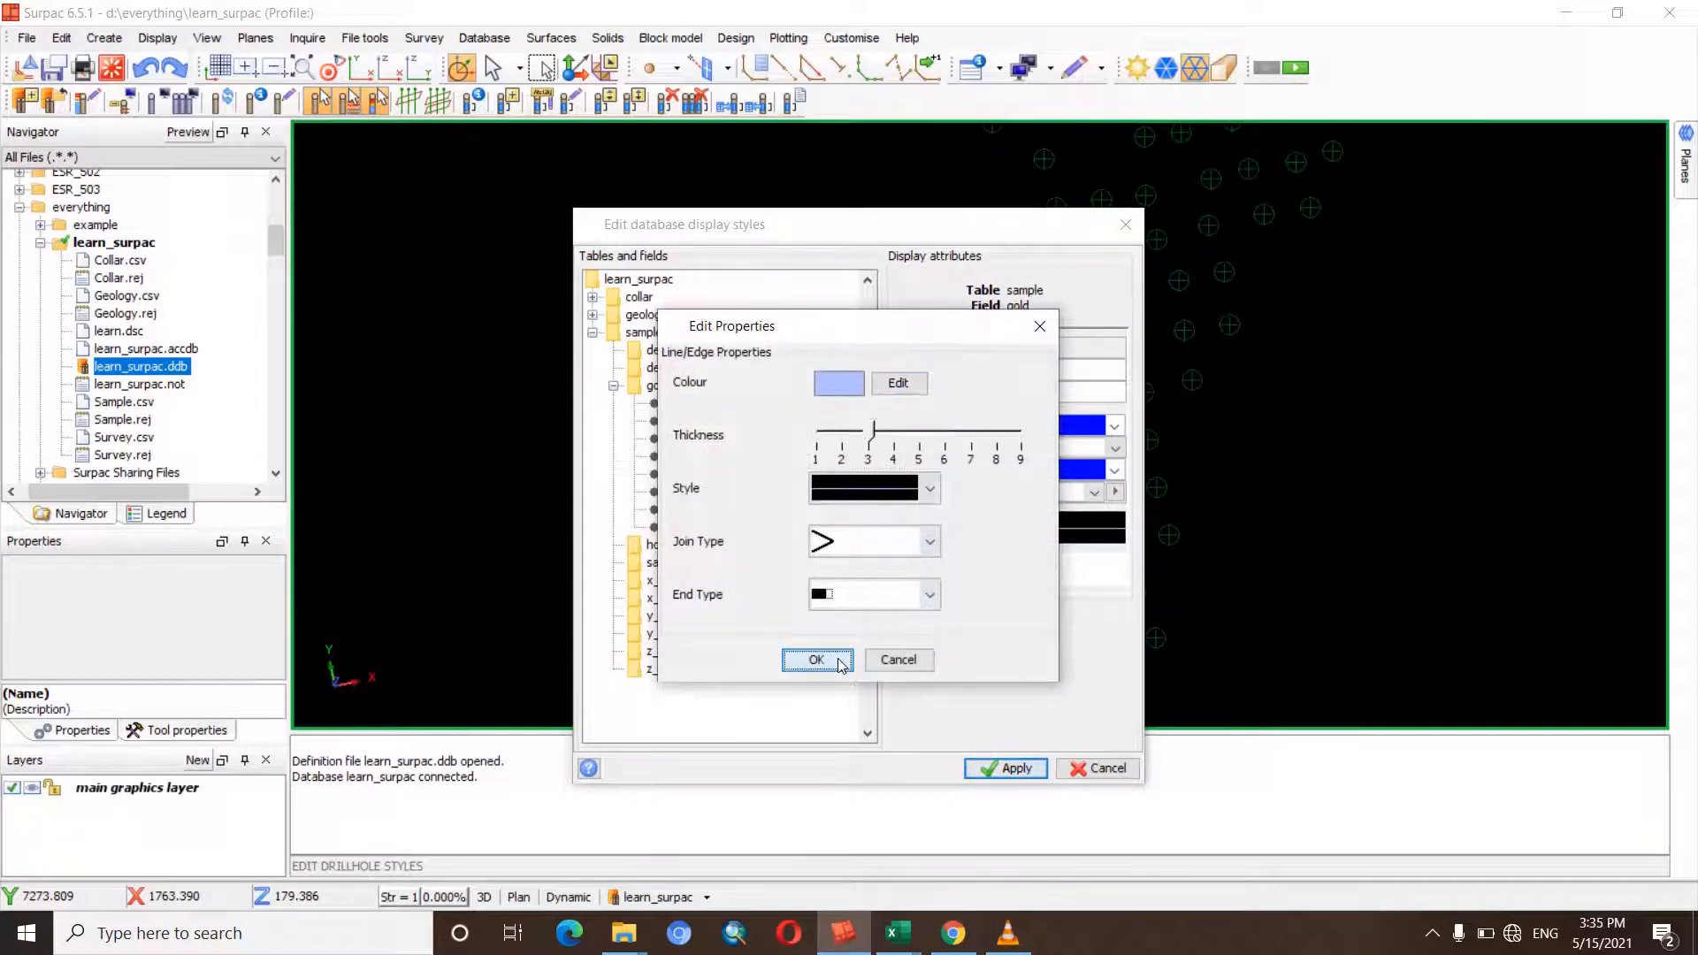
- Set the graphics and plotting colours of the 0.3 - 0.5 gold range to the lighter blue r=0.4 g=0.4 b=1.0
{"action": "left_click", "coordinate": [695, 421]}
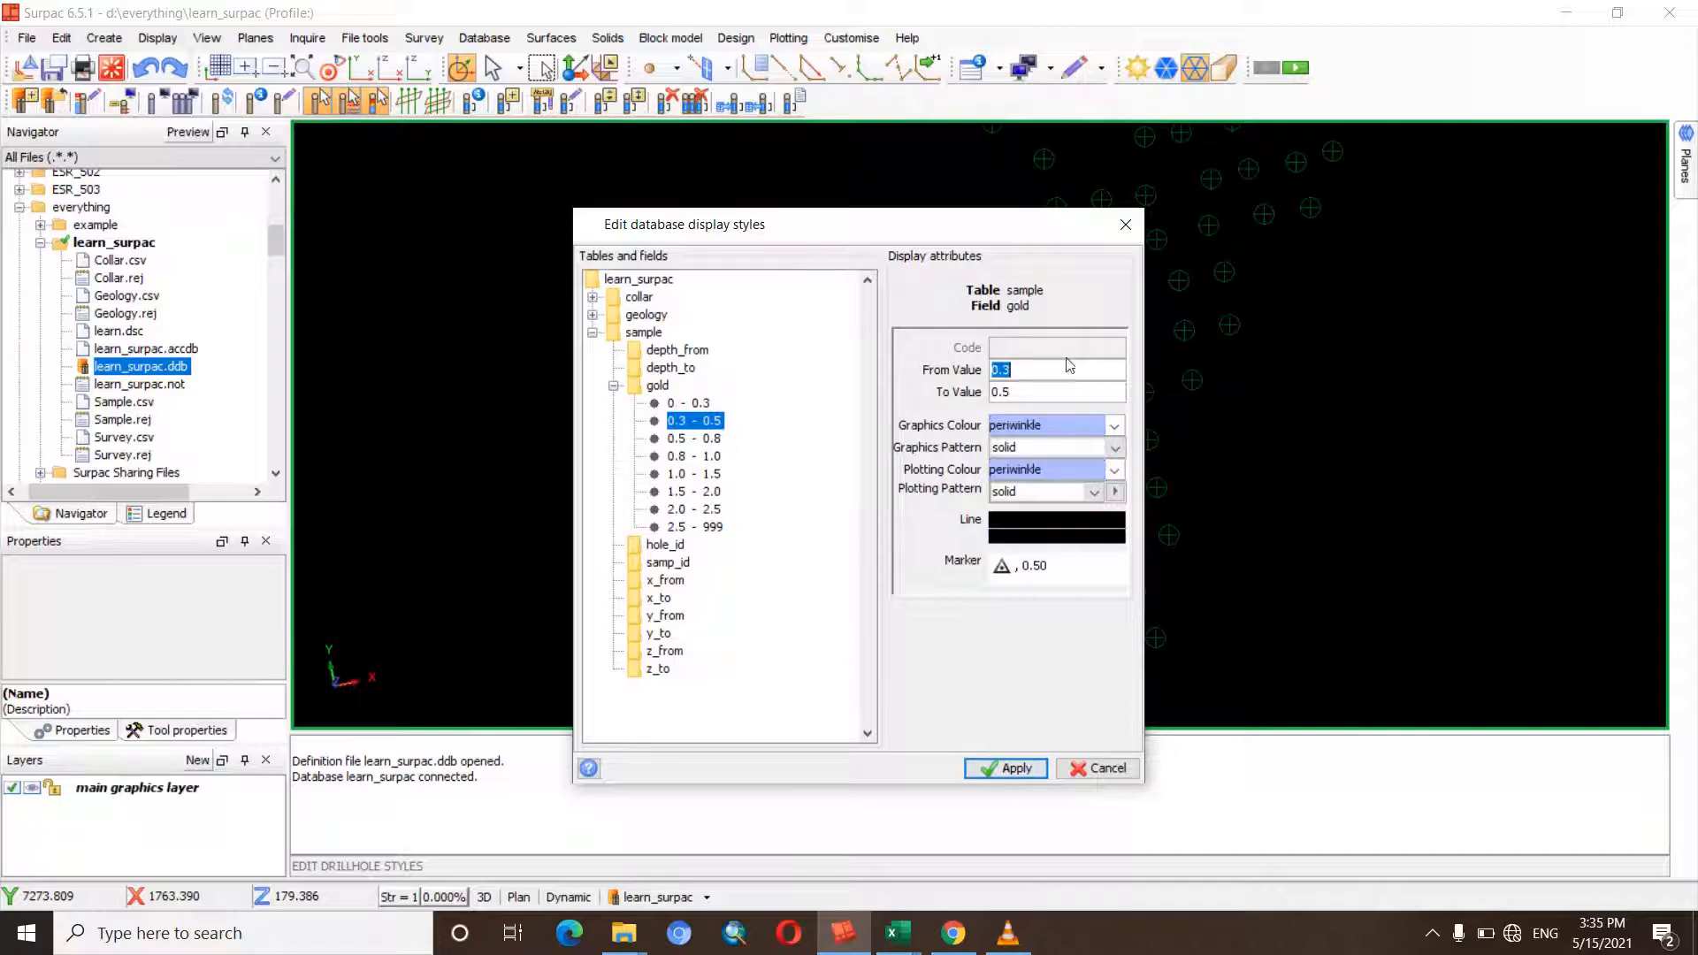
{"action": "left_click", "coordinate": [1061, 425]}
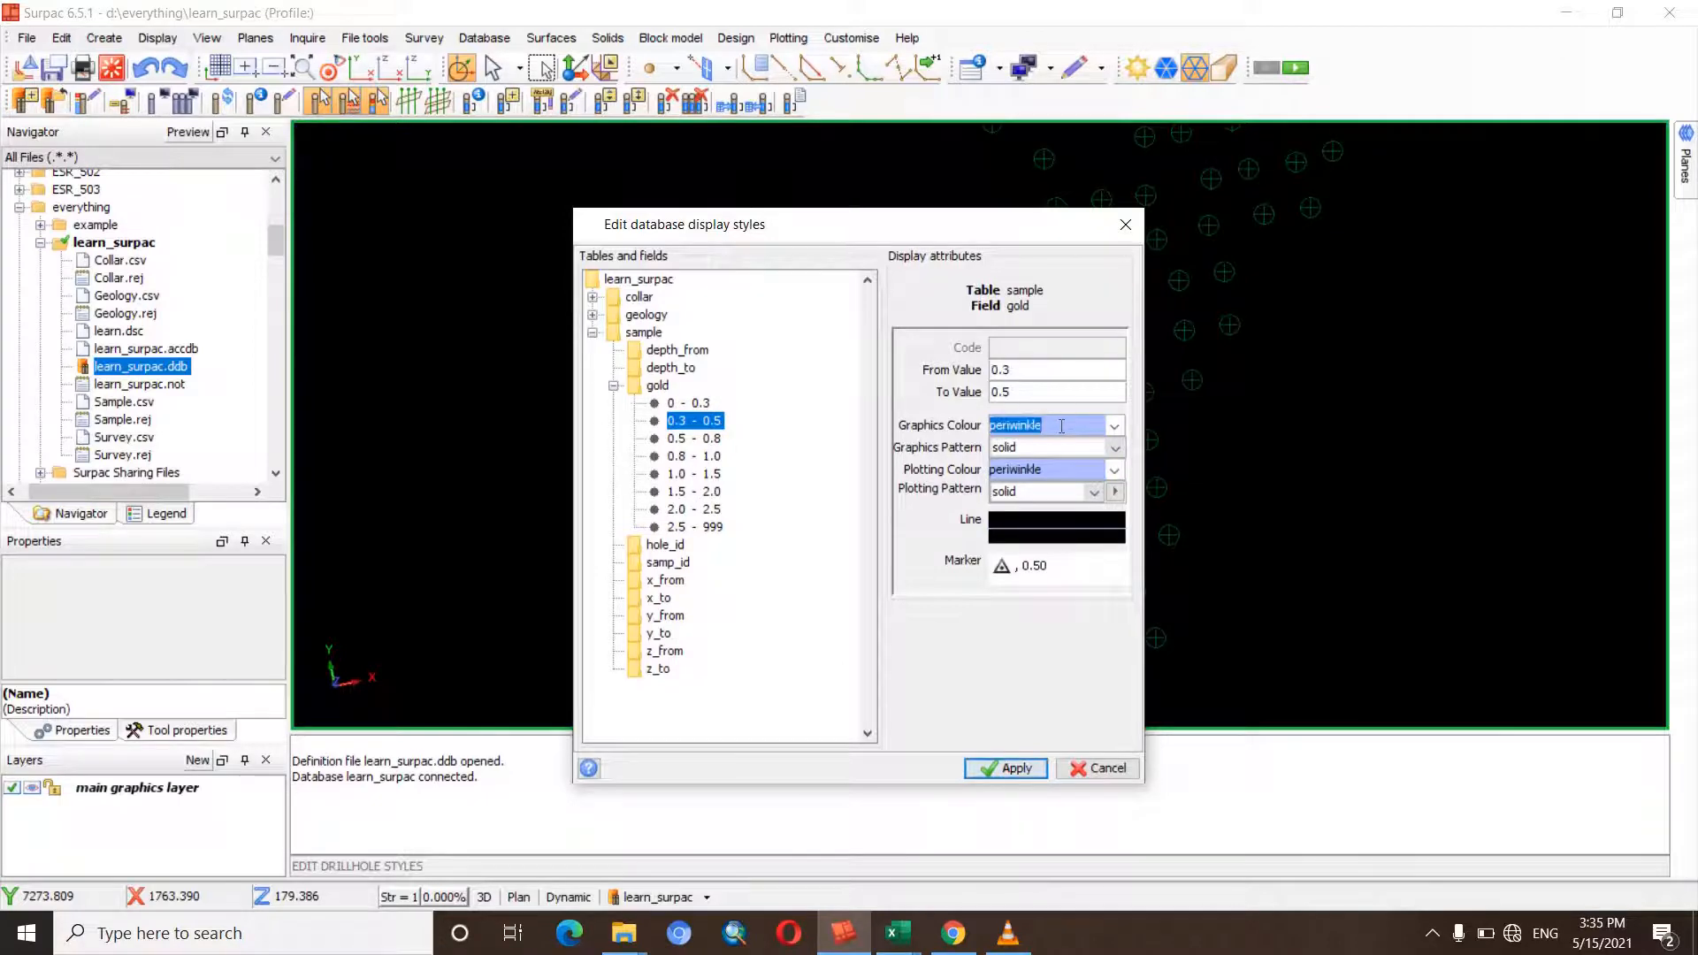
{"action": "left_click", "coordinate": [1114, 426]}
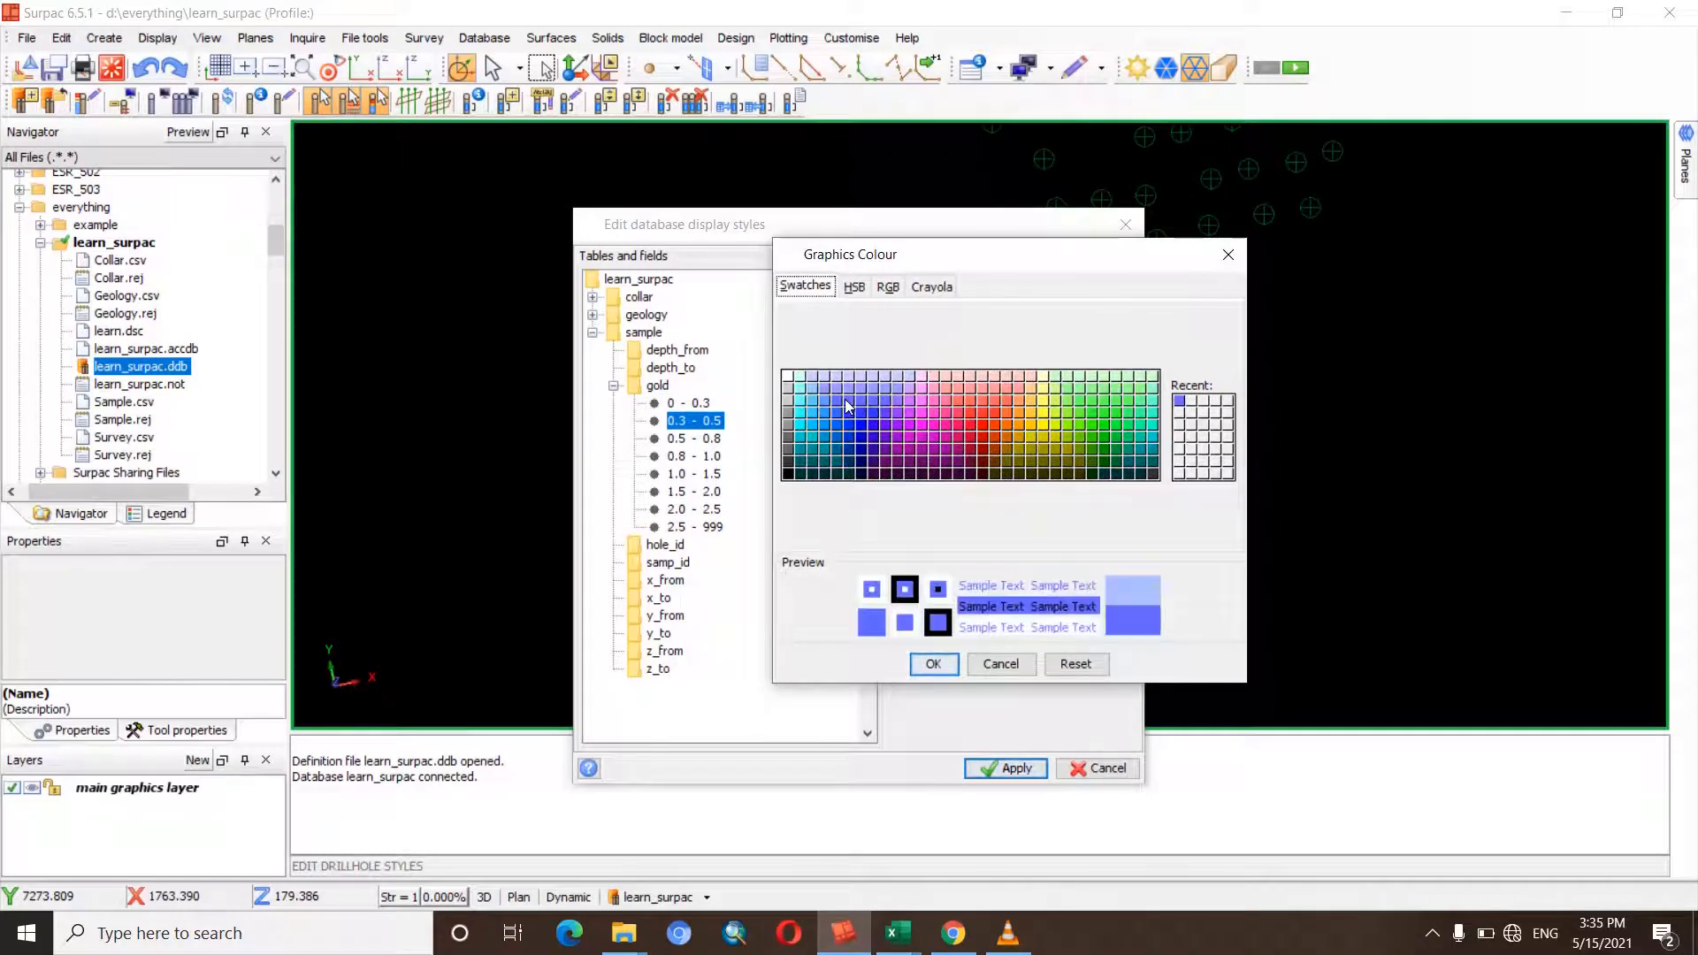
{"action": "left_click", "coordinate": [933, 663]}
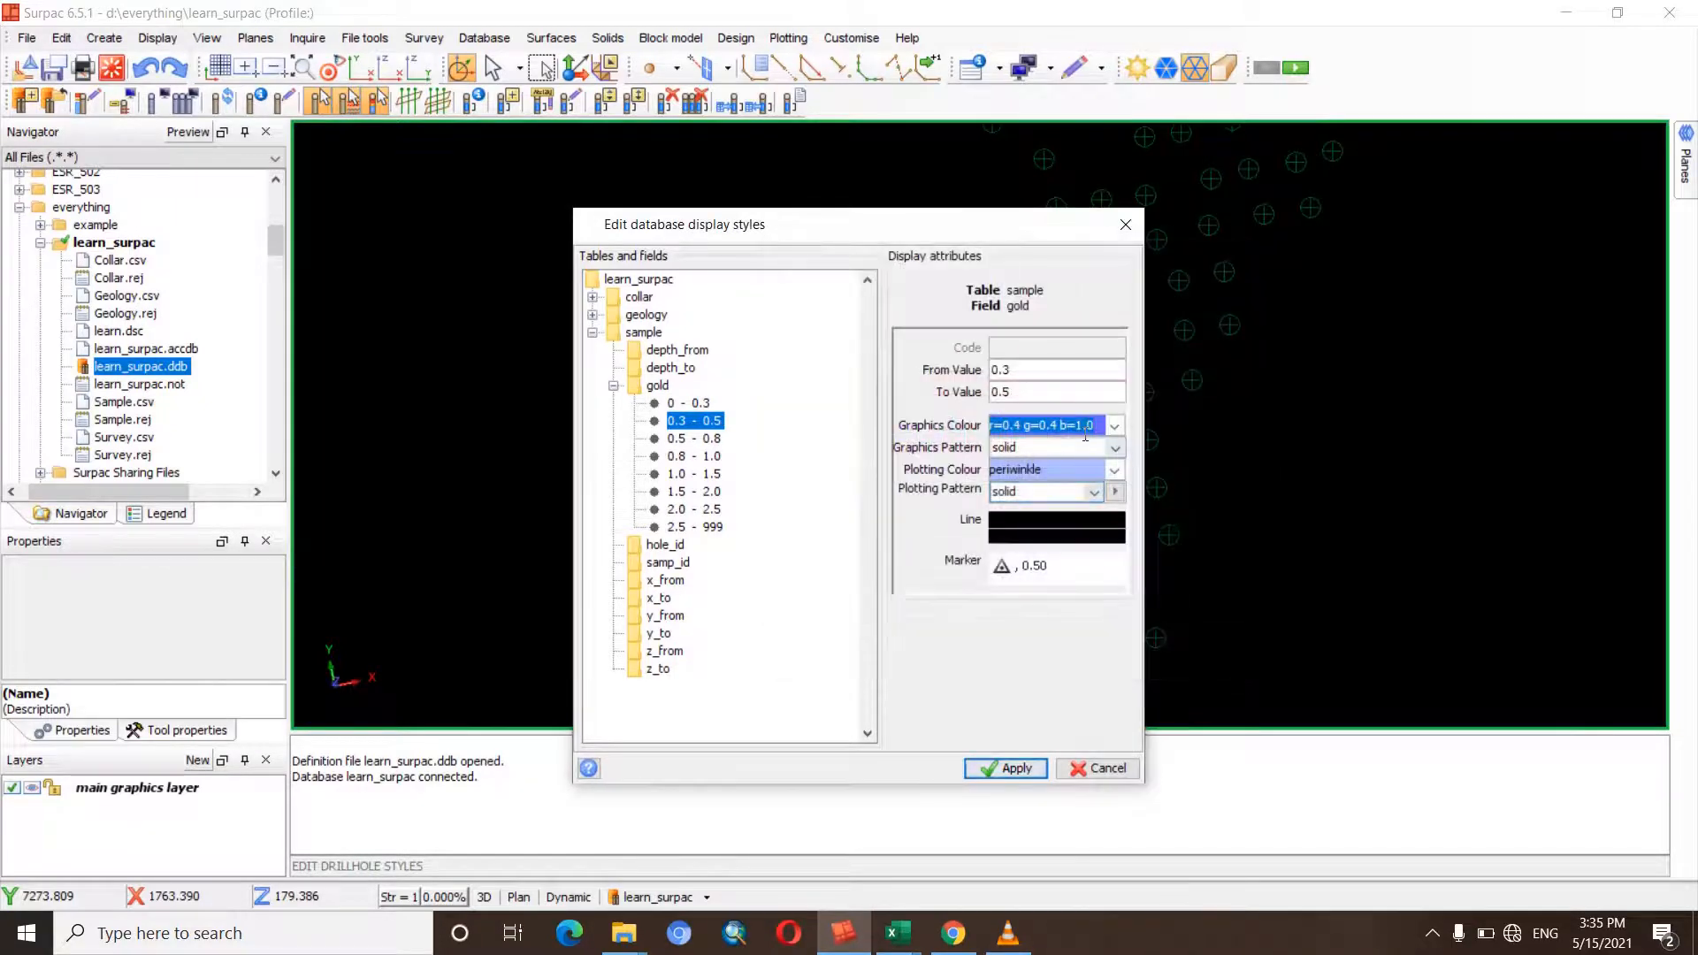
{"action": "left_click", "coordinate": [1073, 477]}
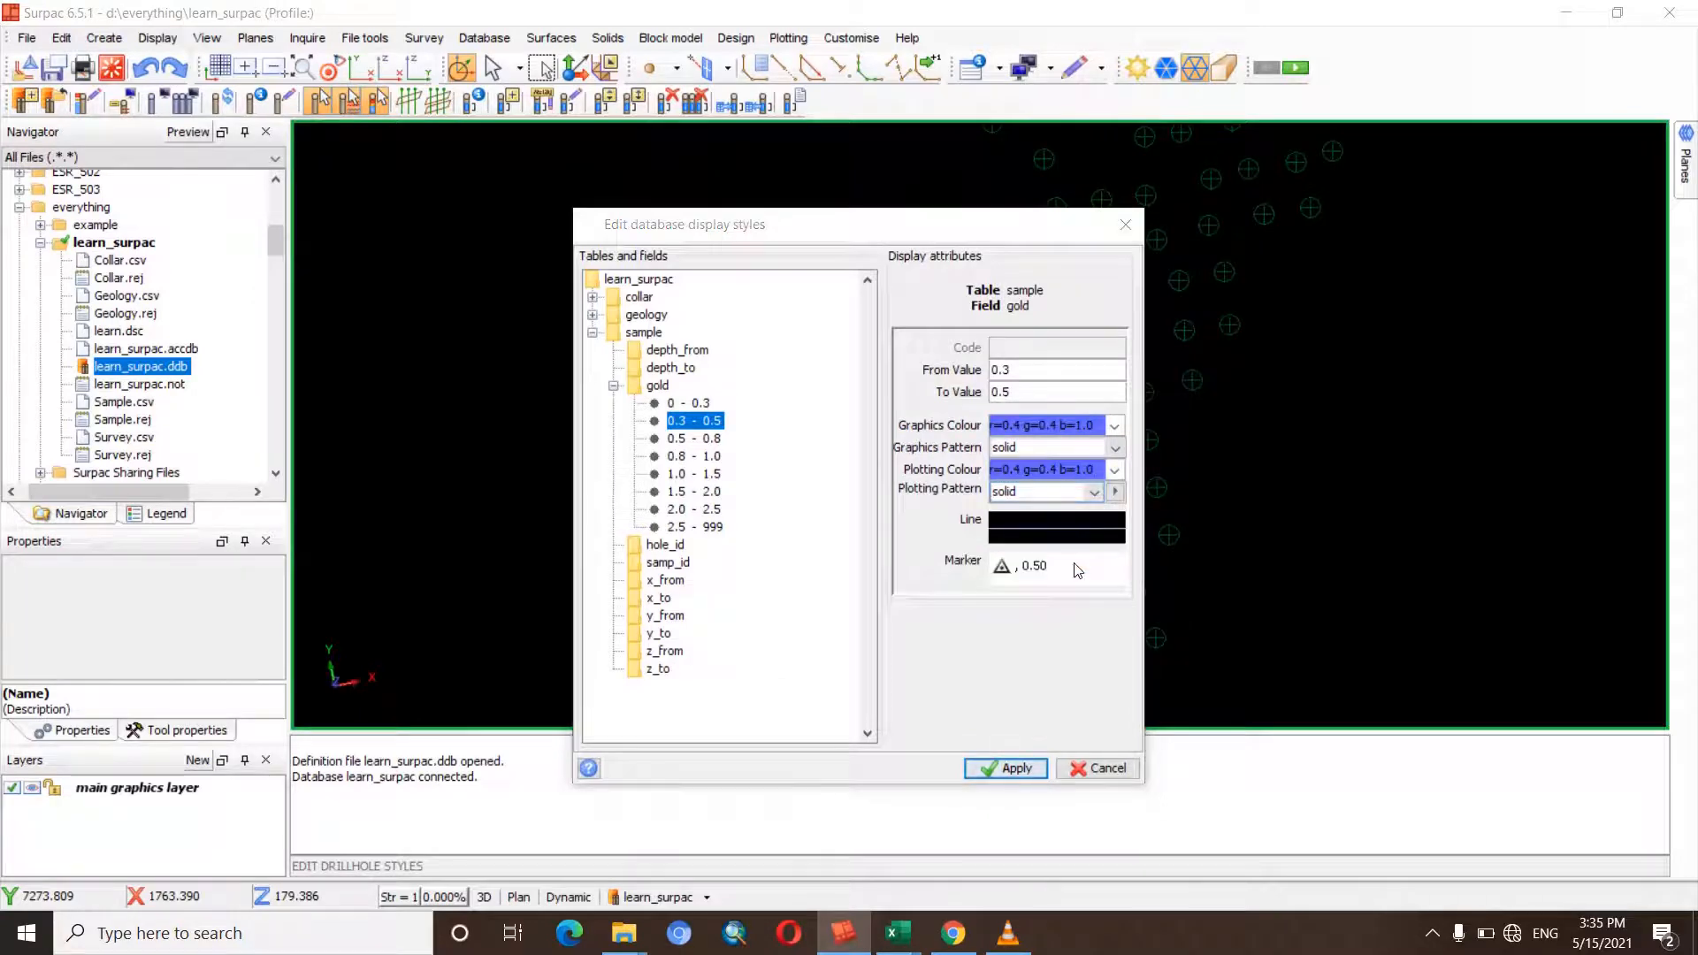
- Set the line thickness of the 0.3 - 0.5 gold range to 3
{"action": "left_click", "coordinate": [1066, 535]}
{"action": "left_click", "coordinate": [869, 436]}
{"action": "left_click", "coordinate": [869, 434]}
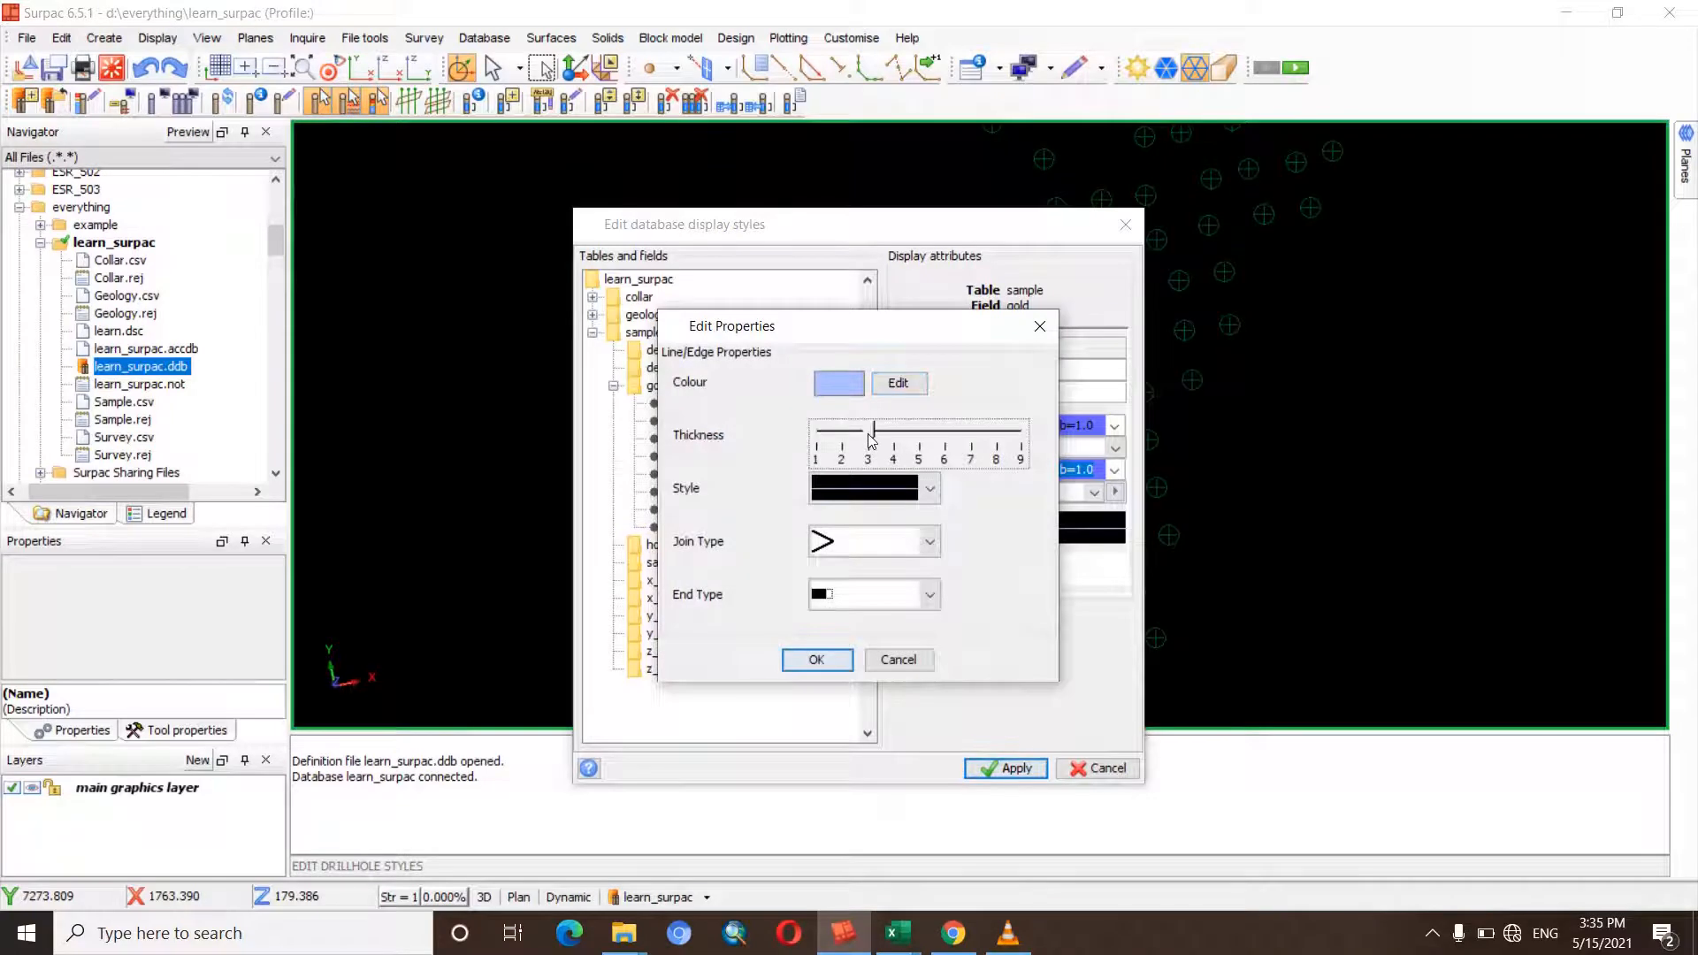
{"action": "left_click", "coordinate": [823, 659]}
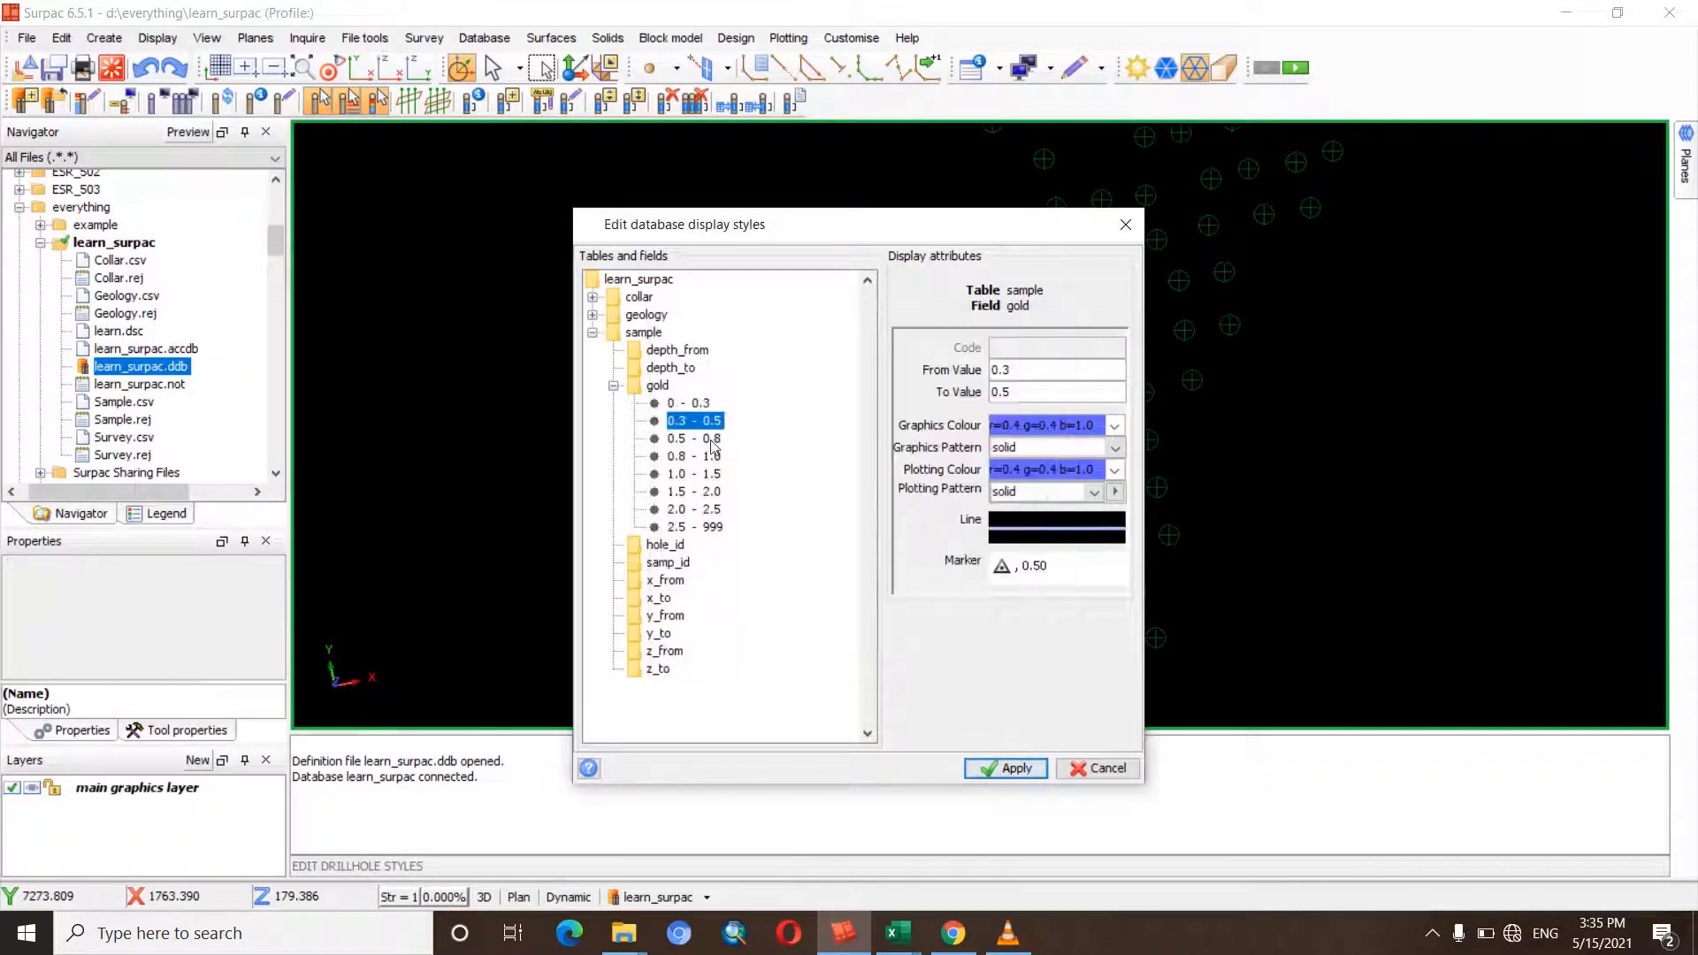
- Set the graphics and plotting colours of the 0.5 - 0.8 gold range to cyan, r=0.4 g=1.0 b=1.0
{"action": "left_click", "coordinate": [699, 438]}
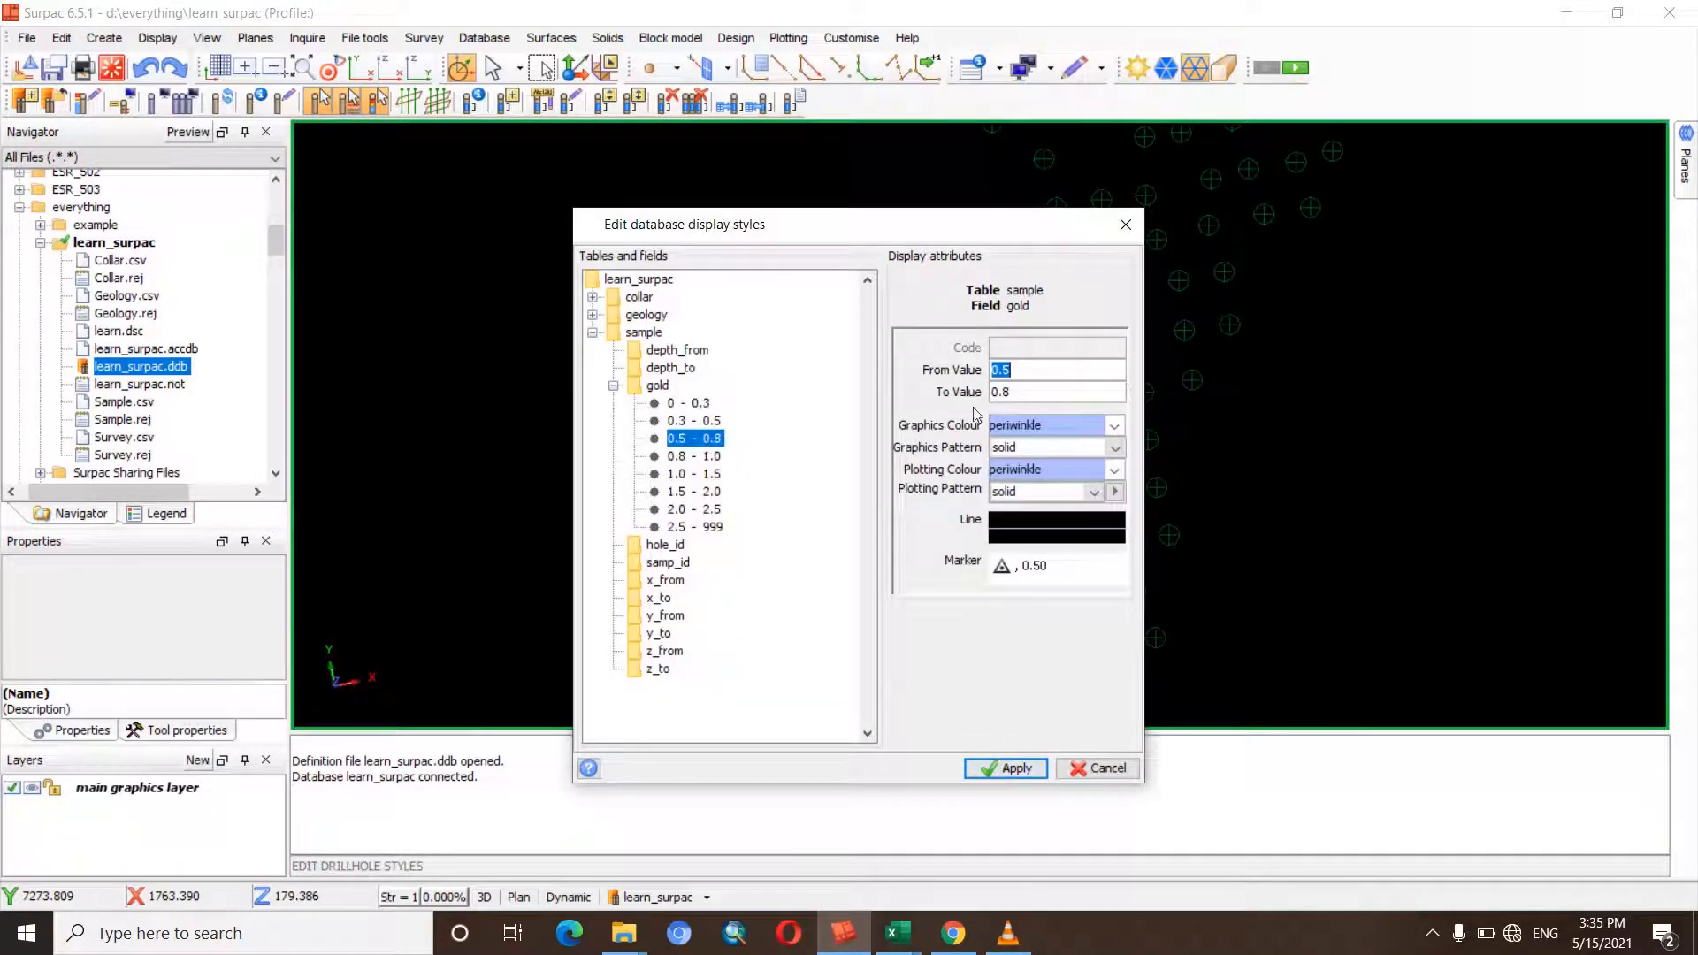
{"action": "left_click", "coordinate": [1054, 423]}
{"action": "left_click", "coordinate": [1115, 425]}
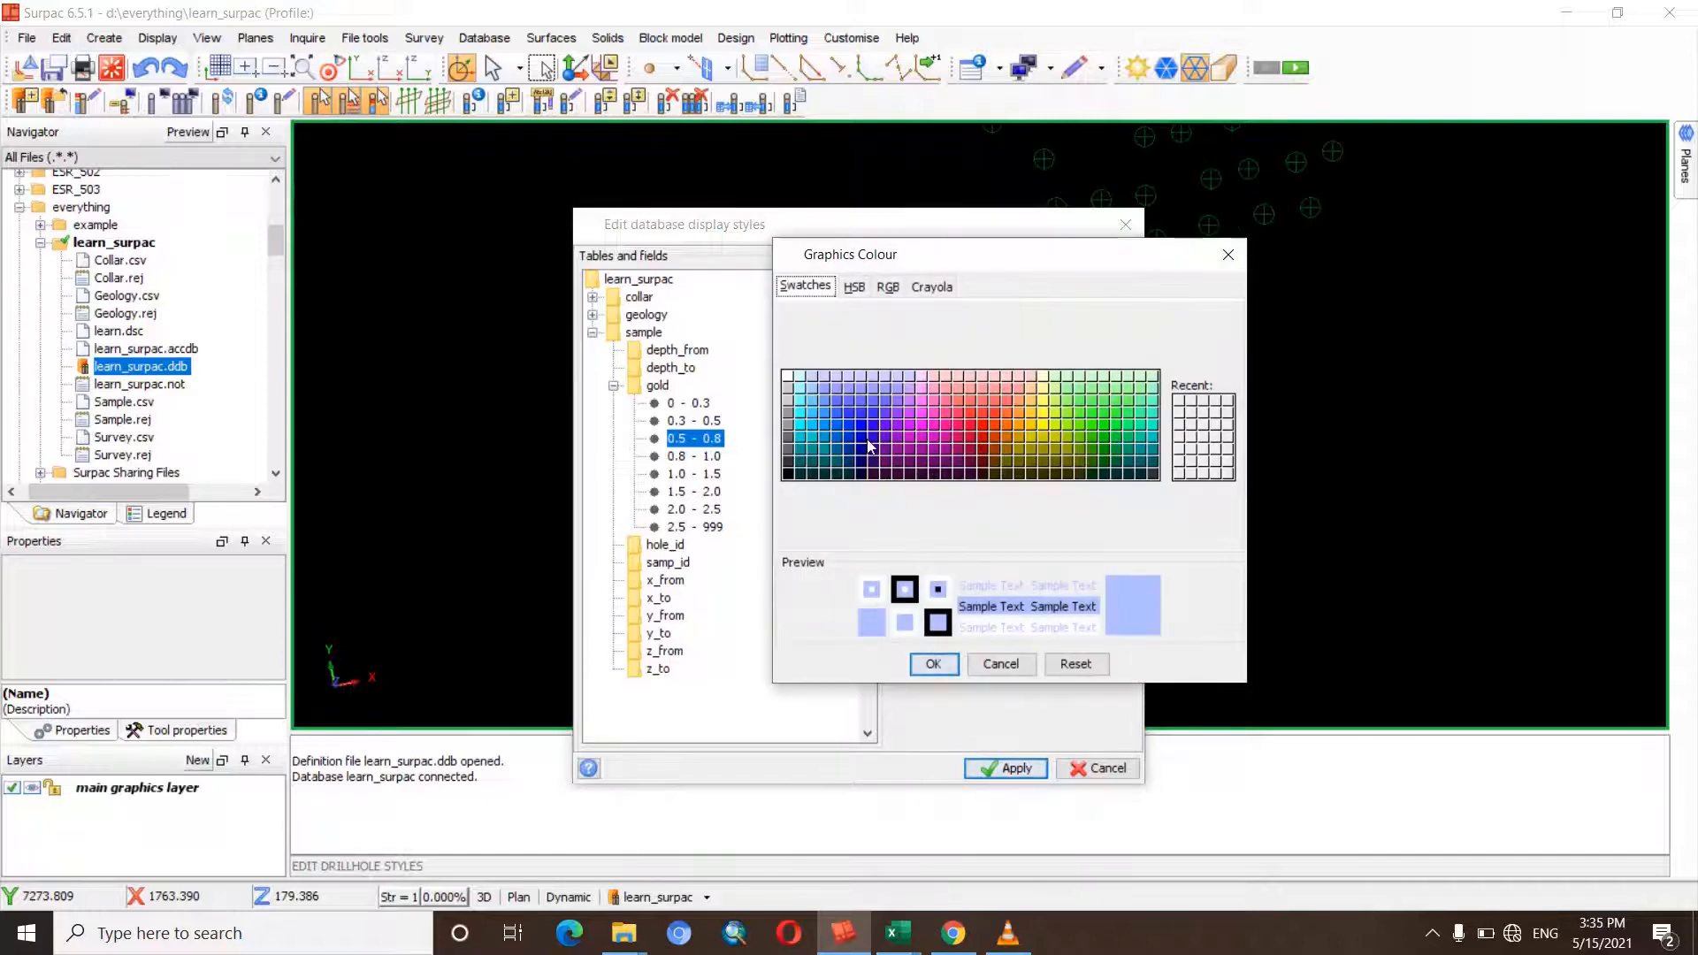
{"action": "left_click", "coordinate": [804, 407]}
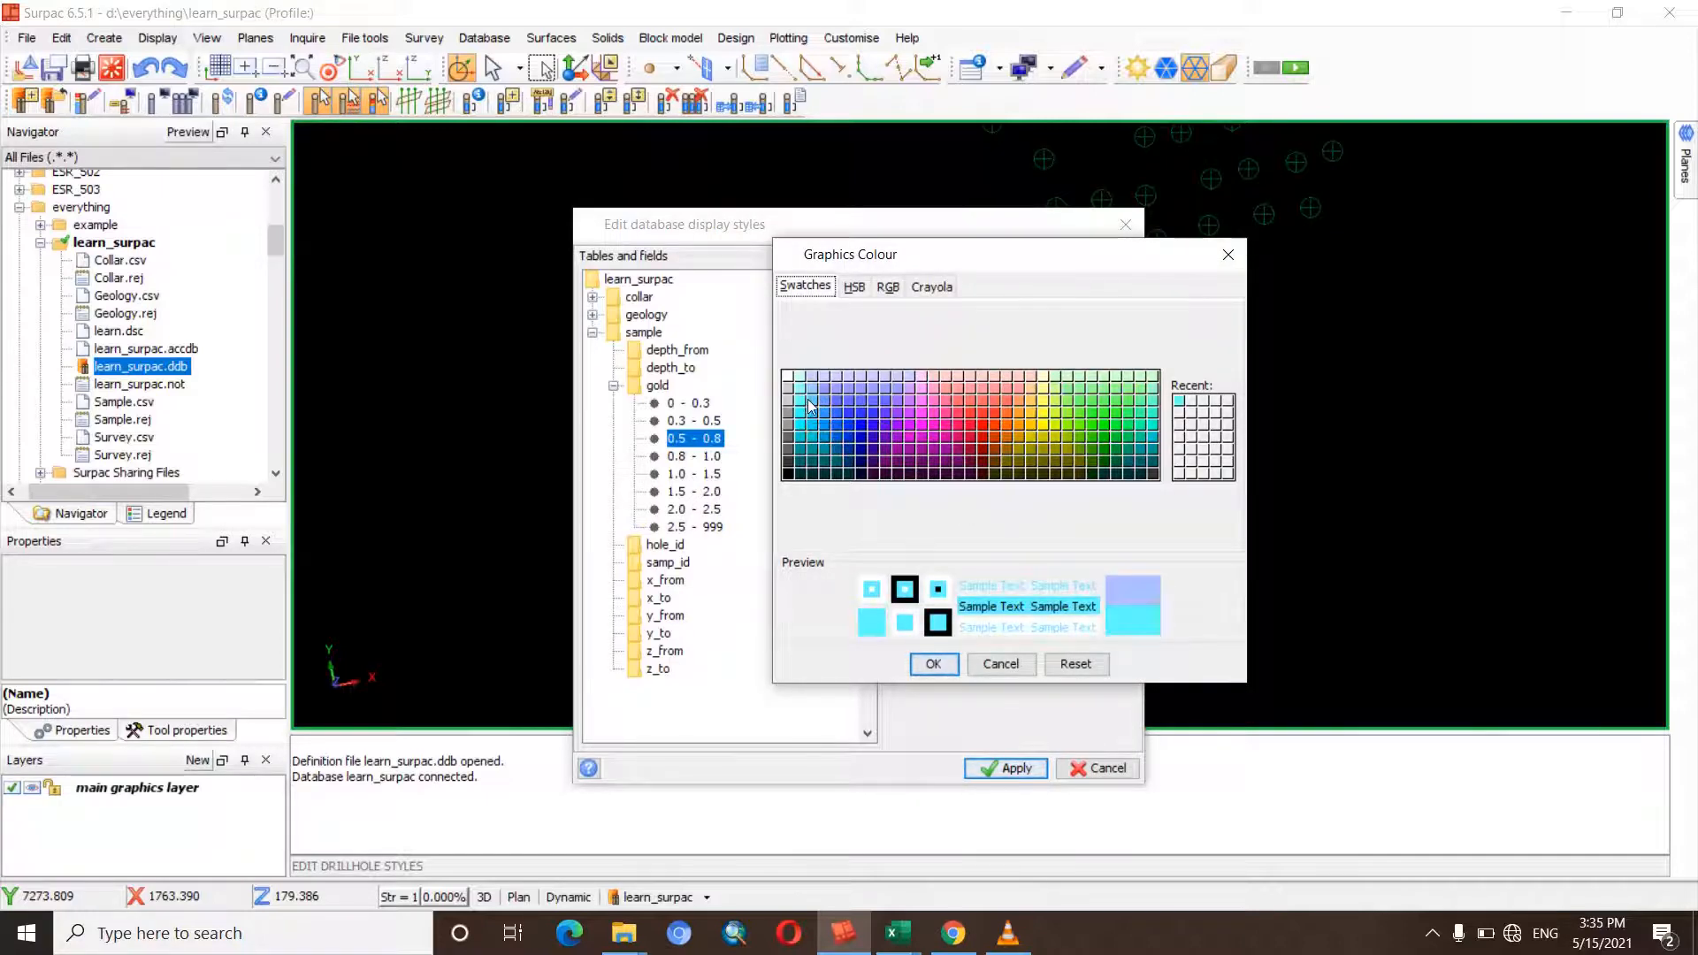
{"action": "left_click", "coordinate": [933, 663]}
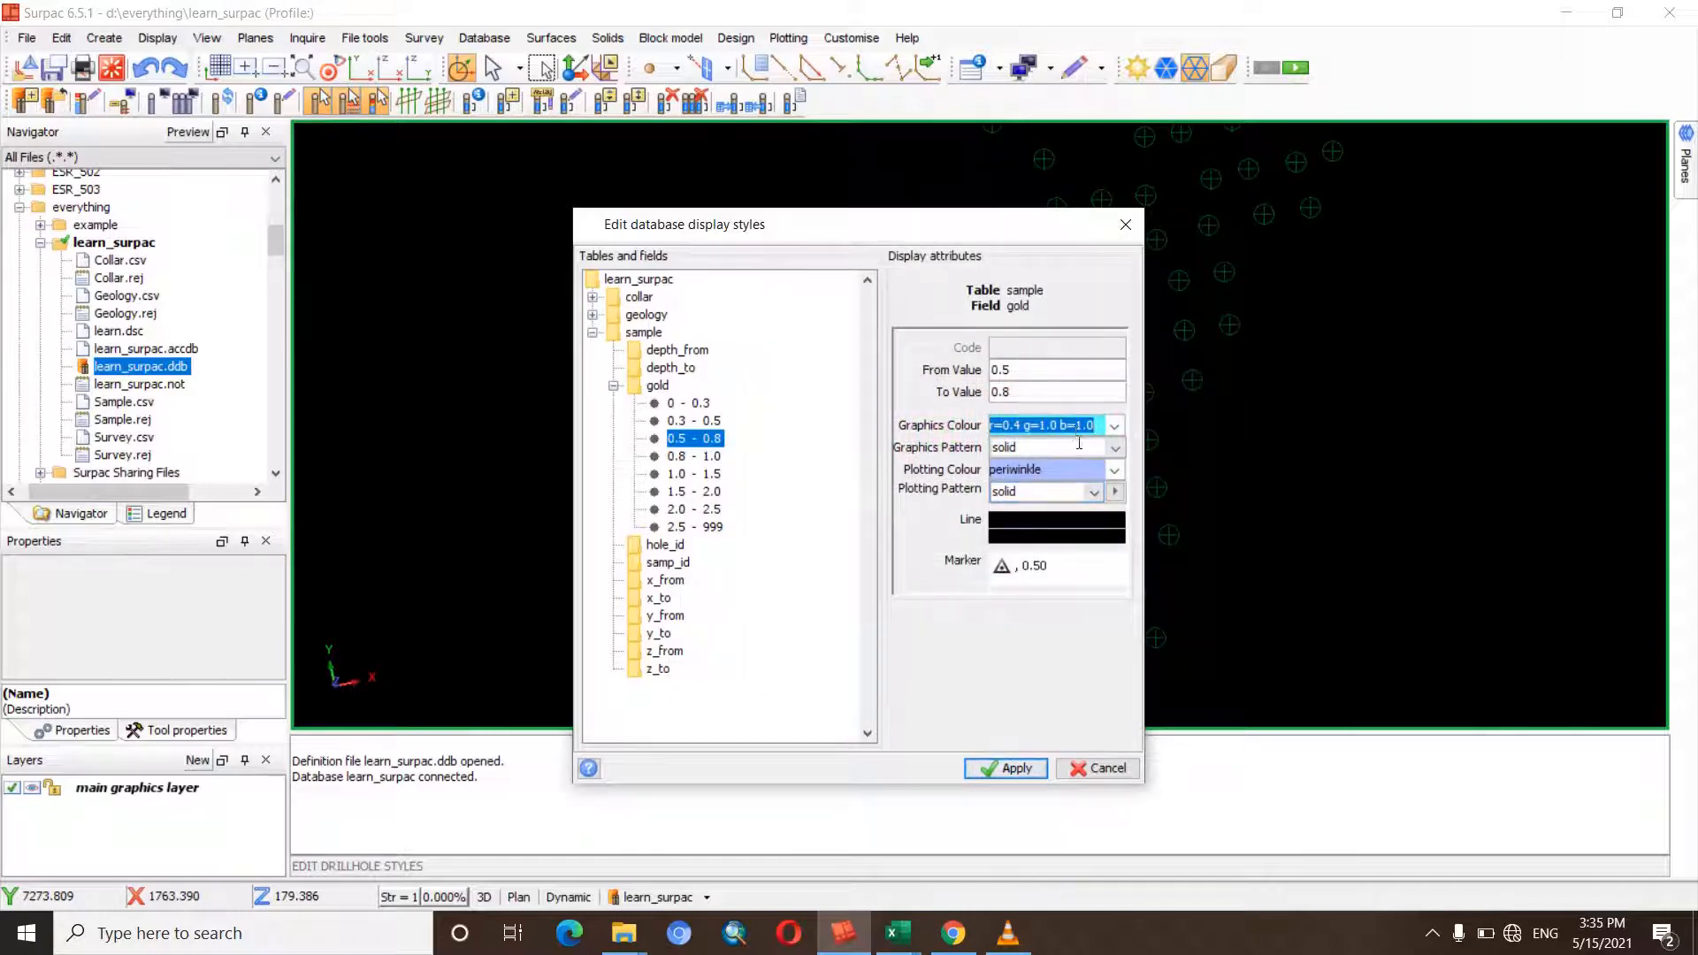
{"action": "left_click", "coordinate": [1078, 470]}
{"action": "type", "text": "r=0.4 g=1.0 b=1.0"}
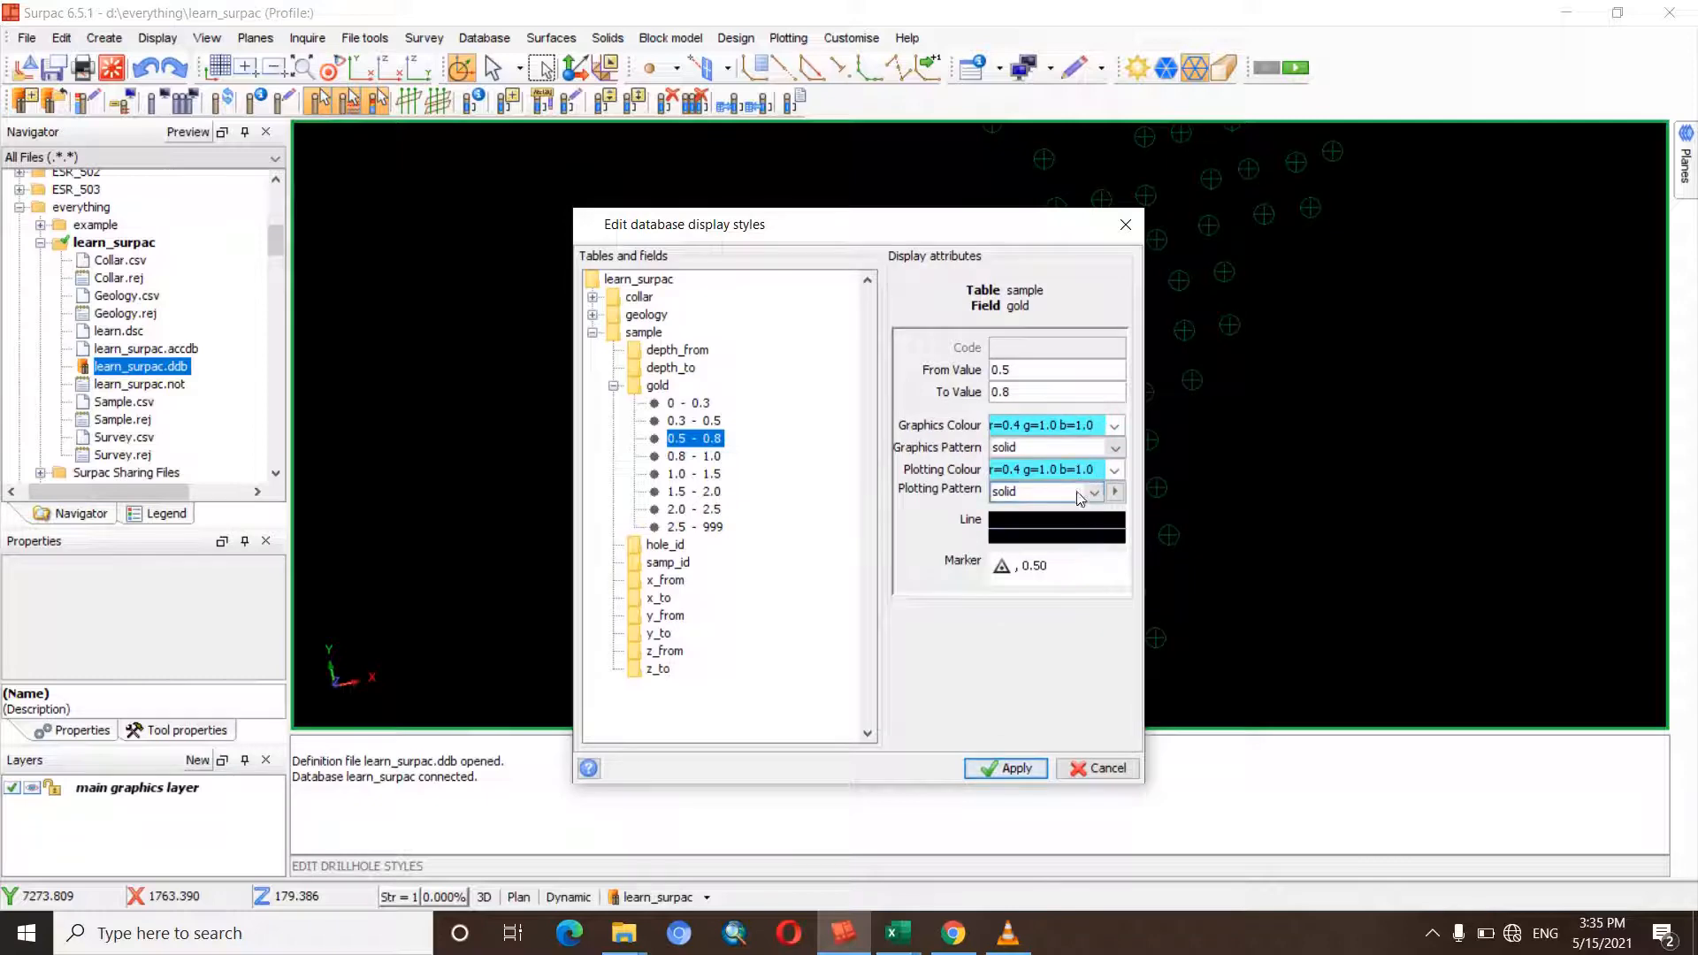
- Set the line thickness of the 0.5 - 0.8 gold range to 3
{"action": "left_click", "coordinate": [1068, 559]}
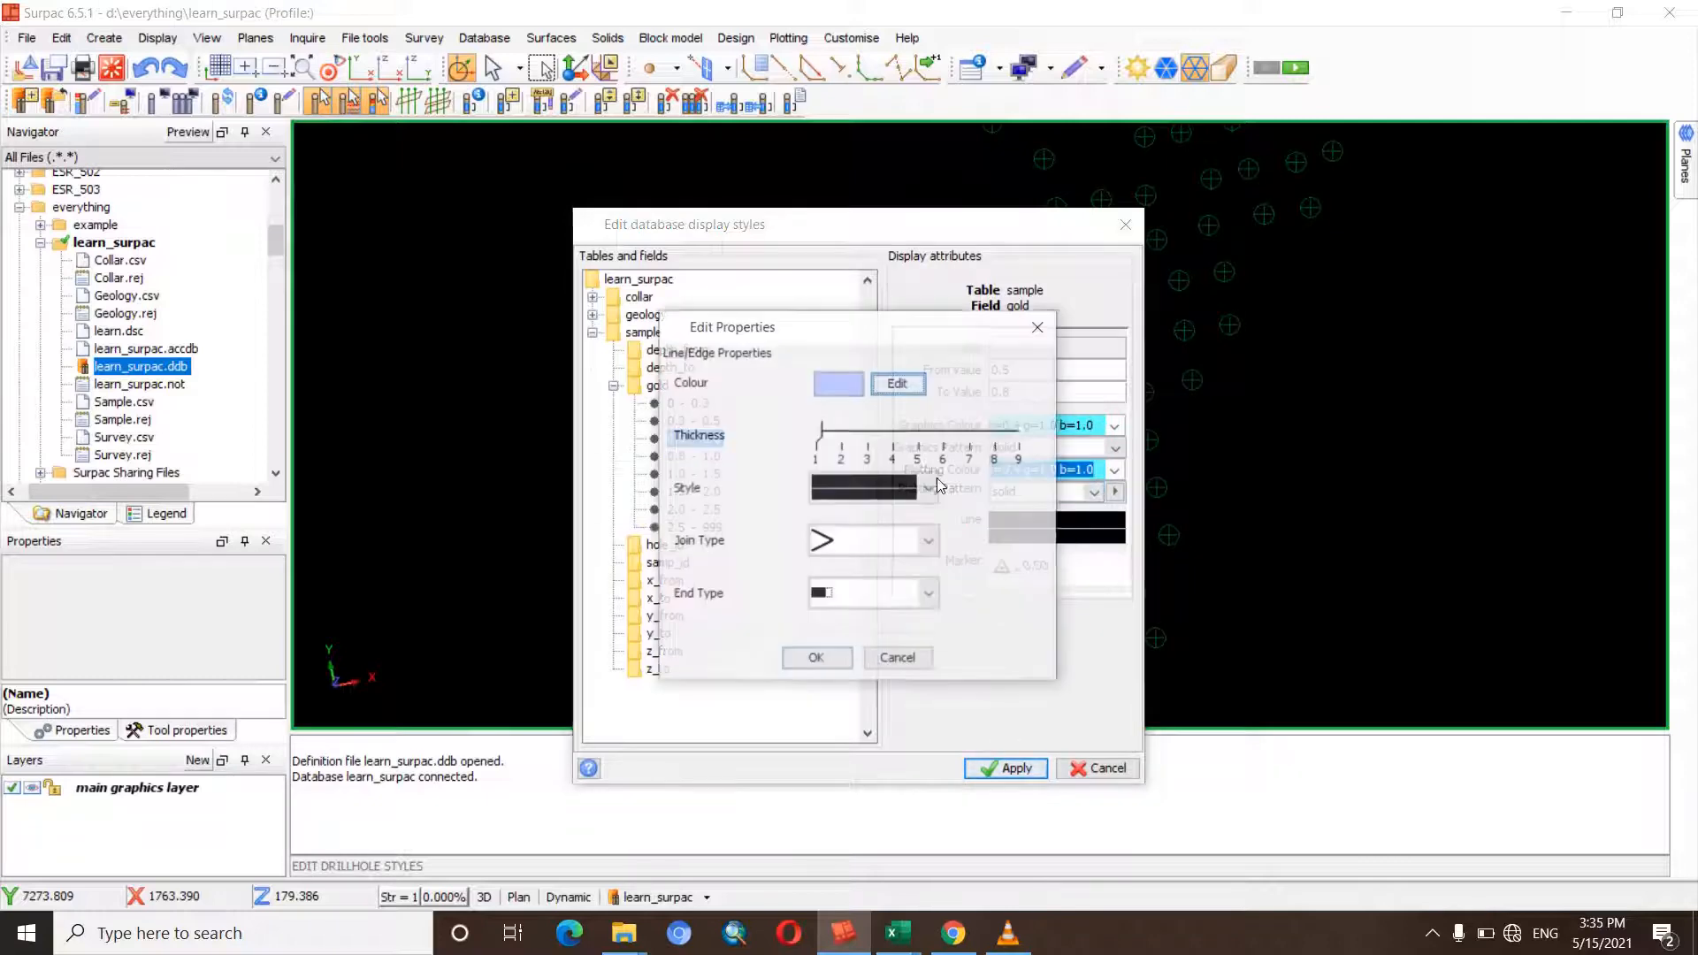
{"action": "left_click", "coordinate": [874, 433]}
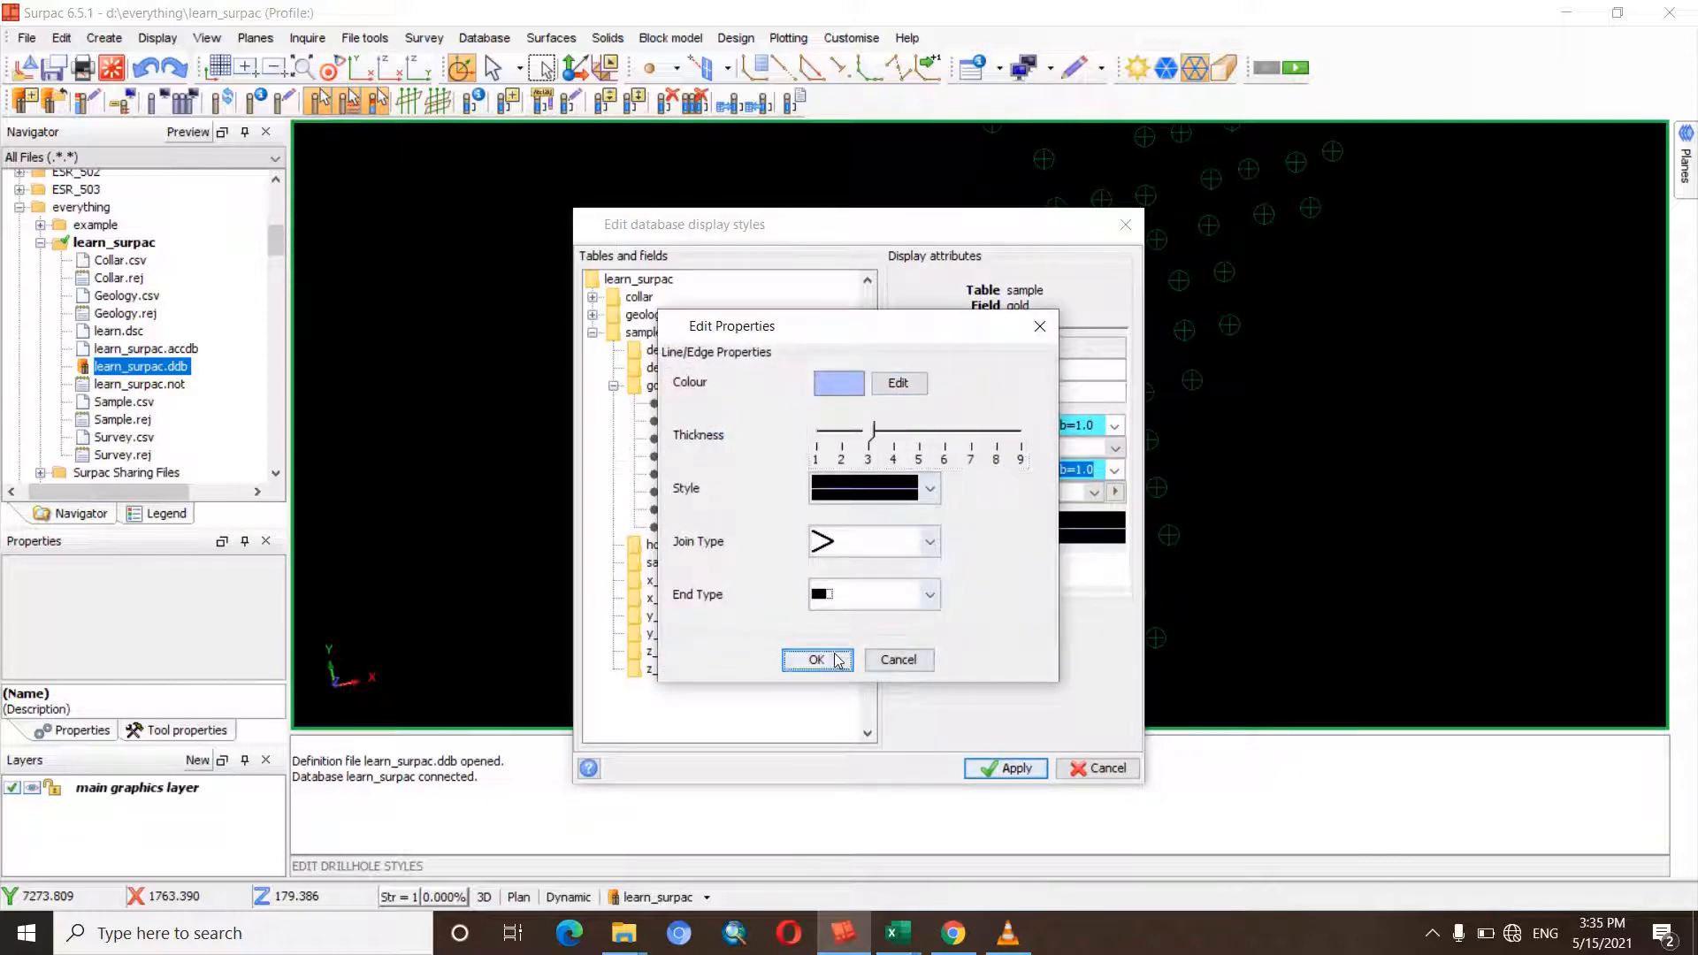
{"action": "left_click", "coordinate": [897, 659]}
- Set the graphics and plotting colours of the 0.8 - 1.0 gold range to yellow, r=1.0 g=1.0 b=0.2
{"action": "left_click", "coordinate": [694, 456]}
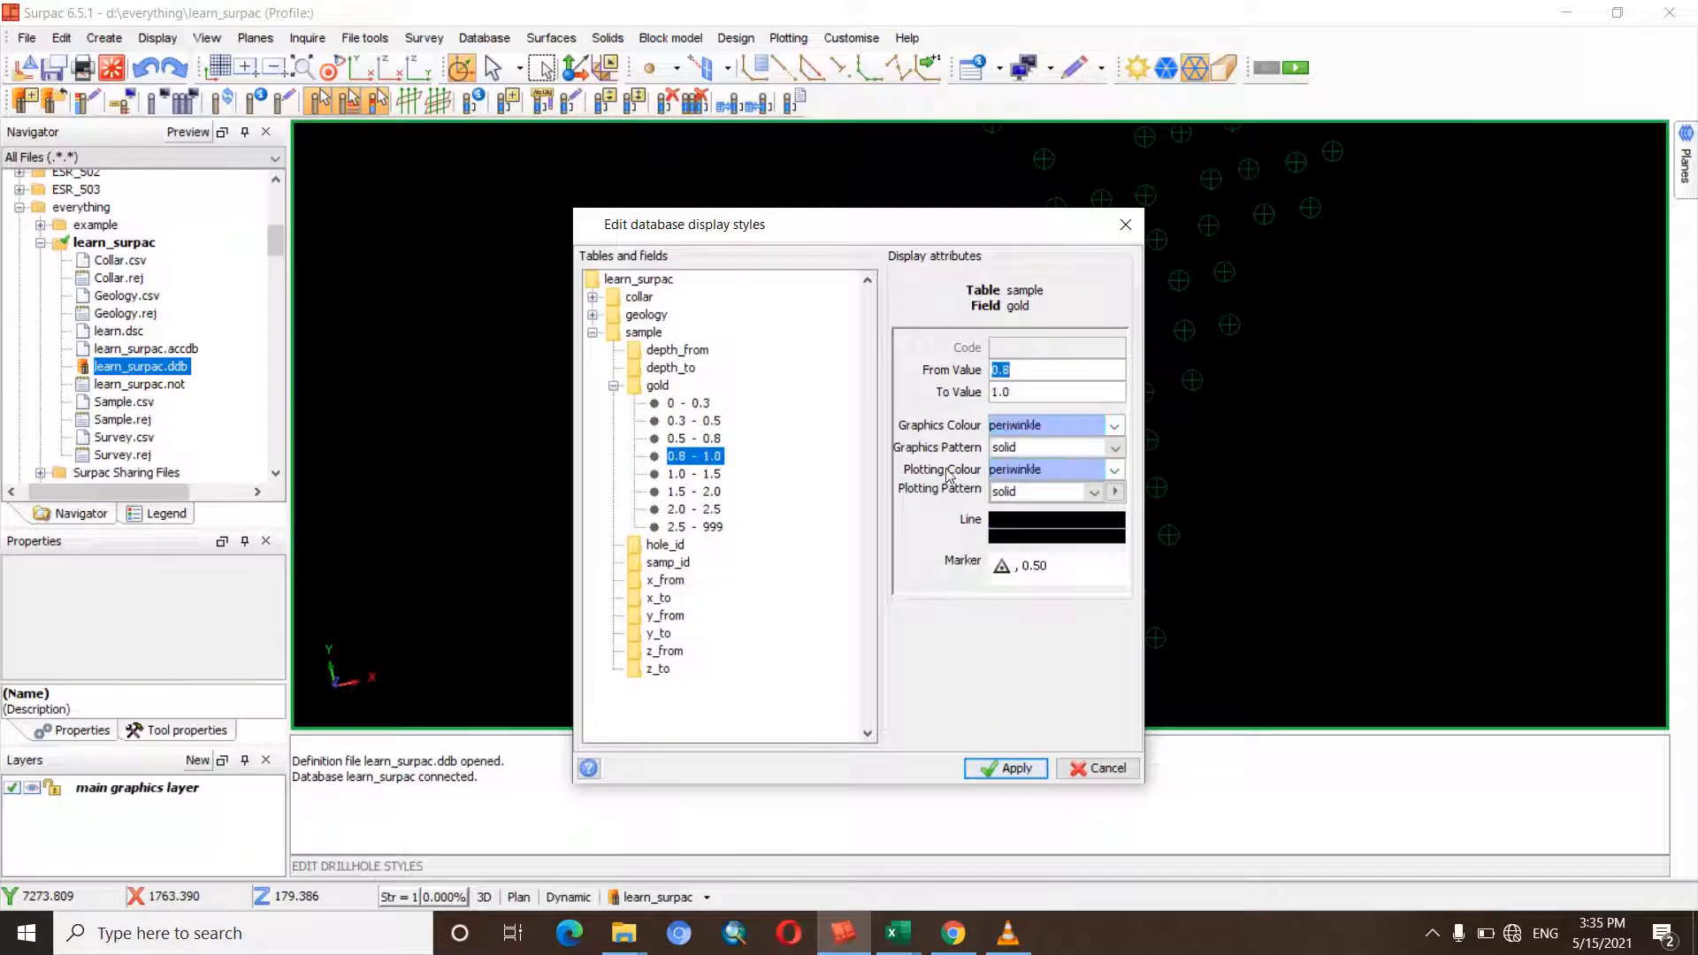
{"action": "left_click", "coordinate": [1114, 426]}
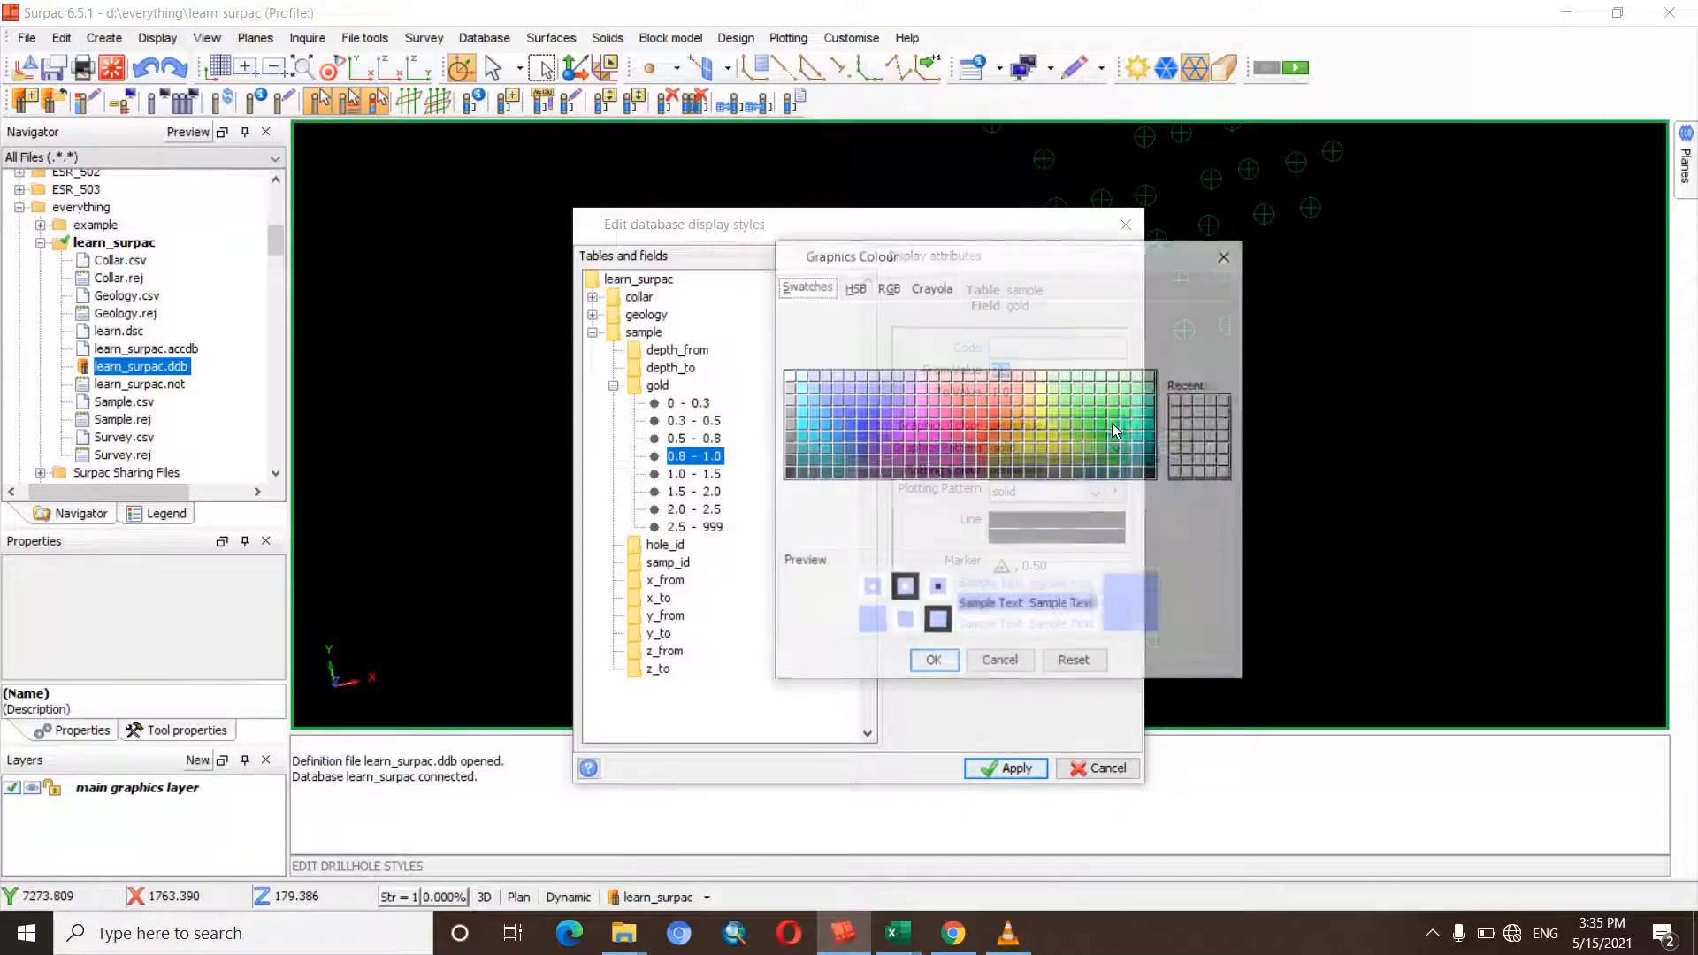
{"action": "left_click", "coordinate": [1044, 389]}
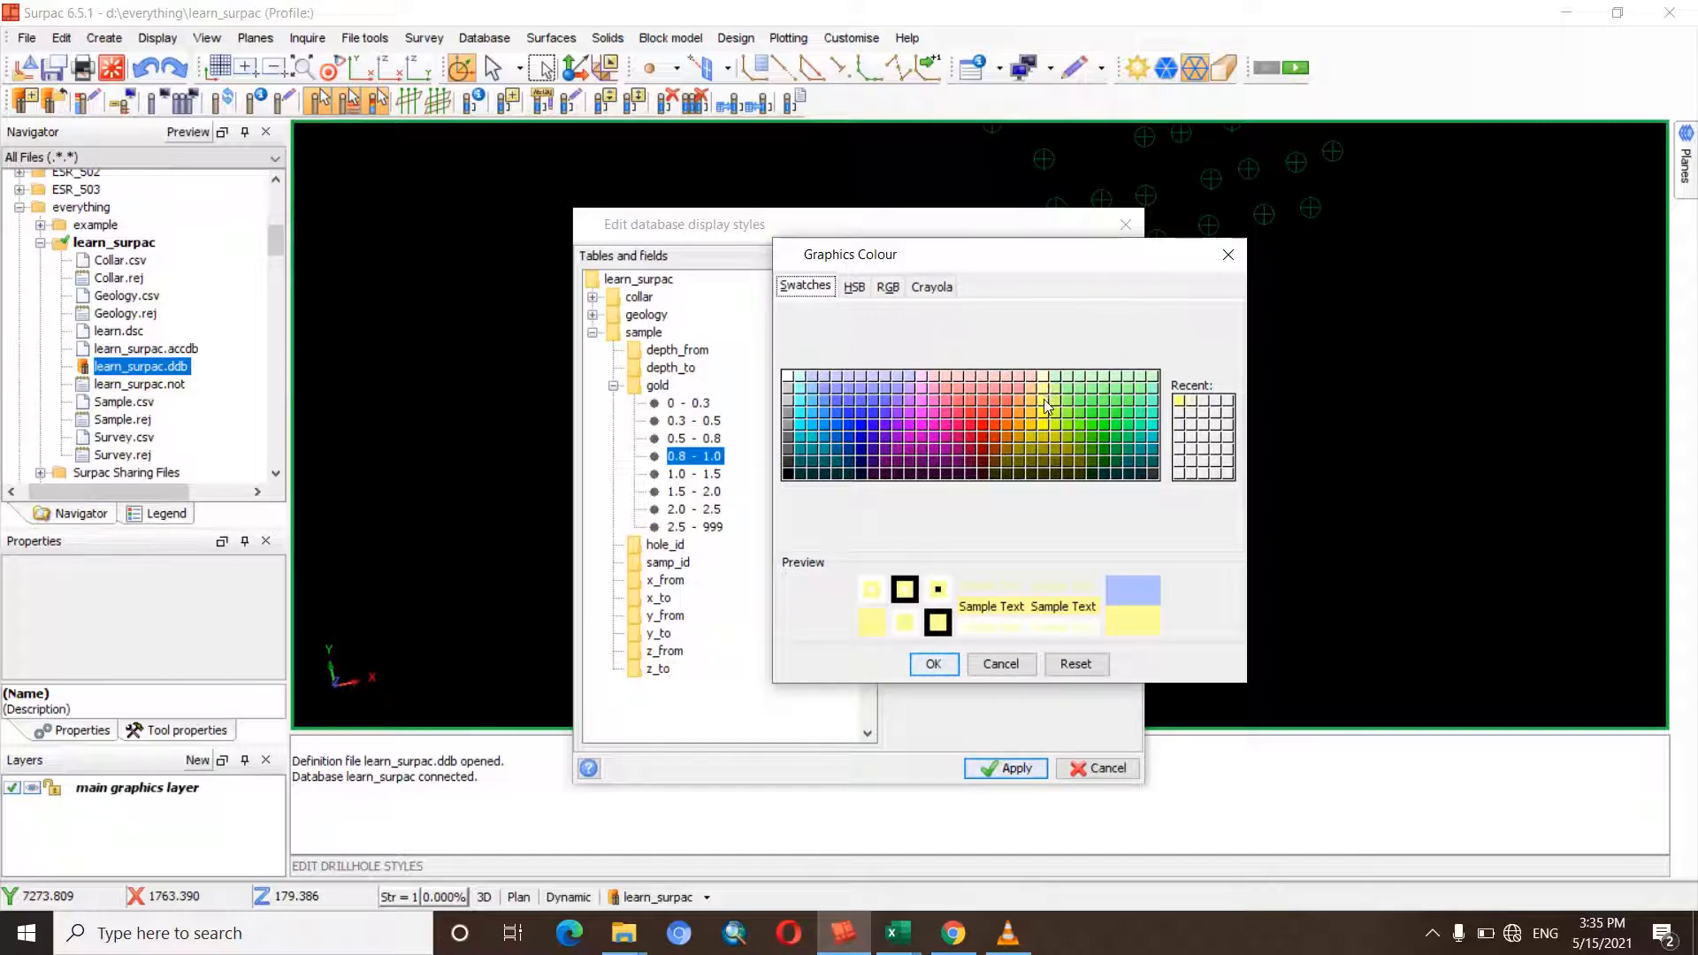
{"action": "left_click", "coordinate": [1049, 421]}
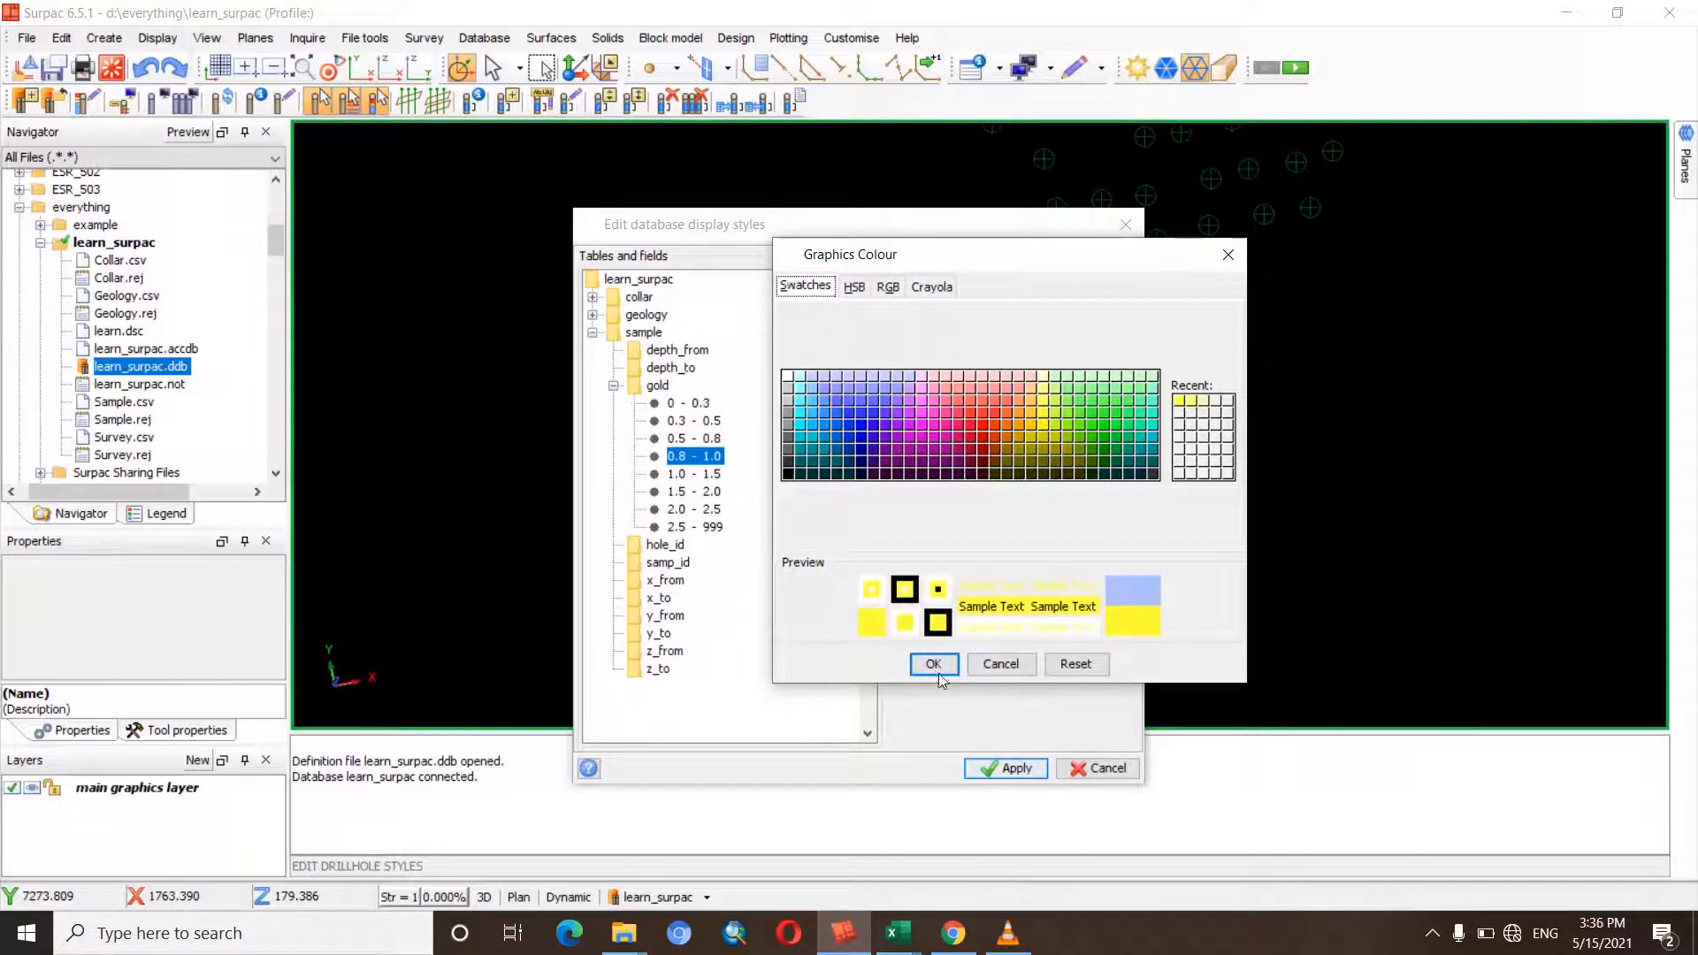
{"action": "left_click", "coordinate": [934, 665]}
{"action": "left_click", "coordinate": [1102, 427]}
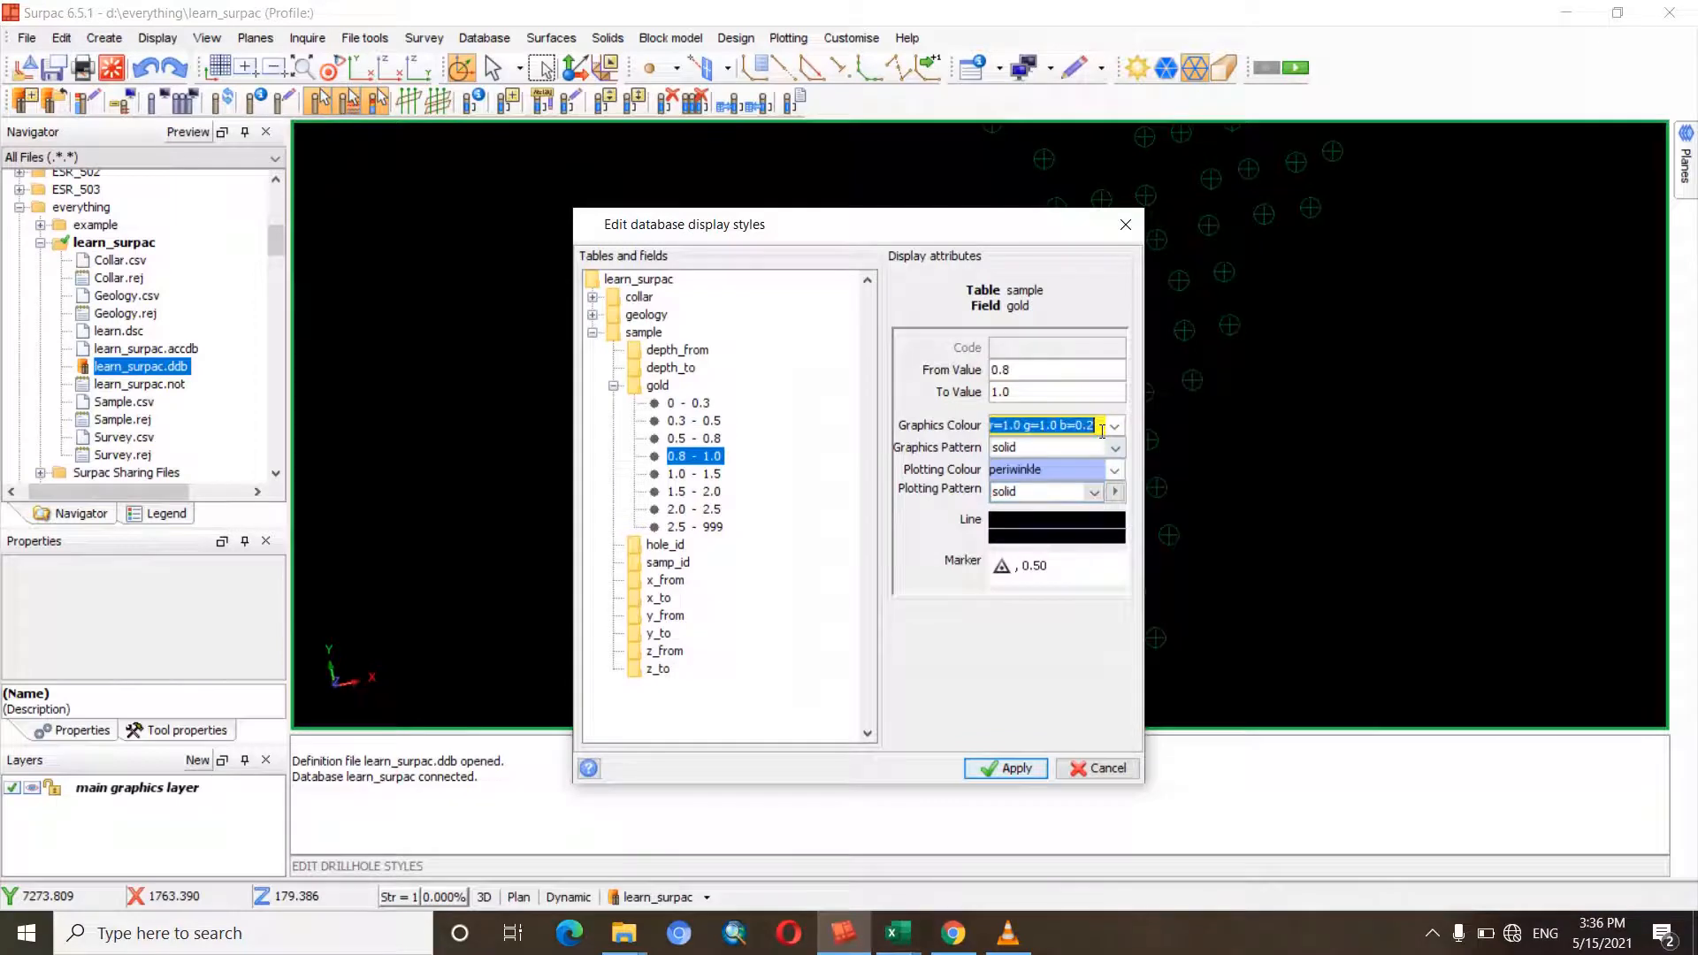
{"action": "left_click", "coordinate": [1079, 473]}
{"action": "type", "text": "r=1.0 g=1.0 b=0.2"}
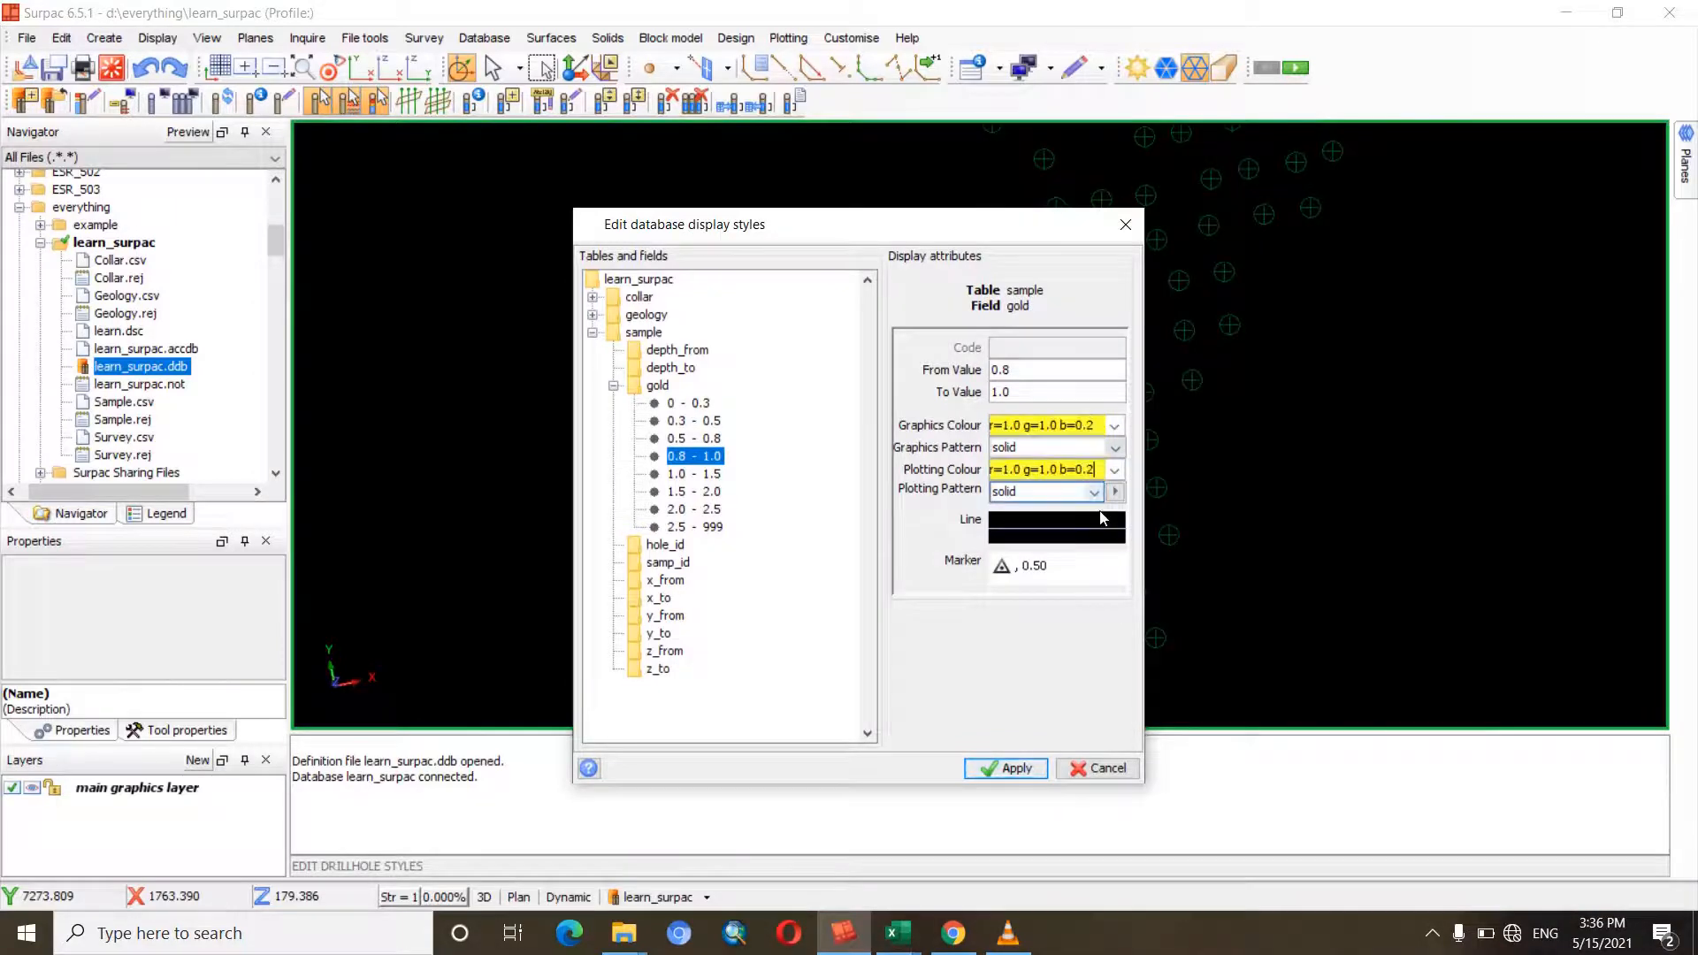
- Set the line thickness of the 0.8 - 1.0 gold range to 3
{"action": "left_click", "coordinate": [1057, 560]}
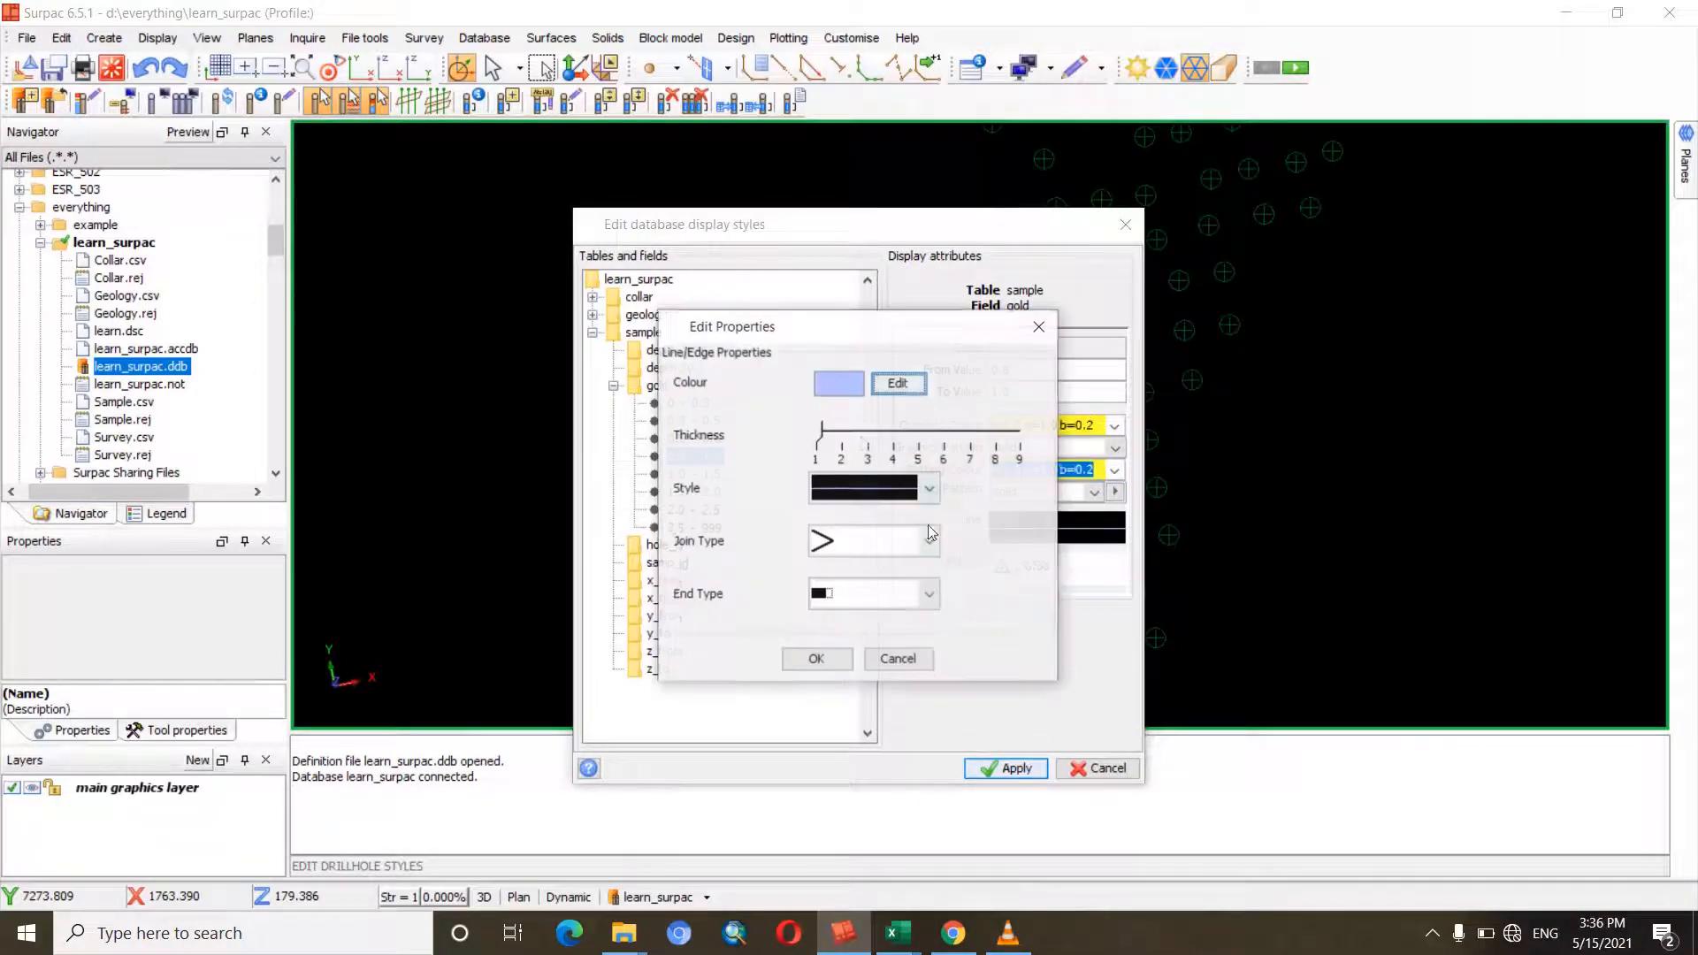
{"action": "left_click", "coordinate": [874, 433]}
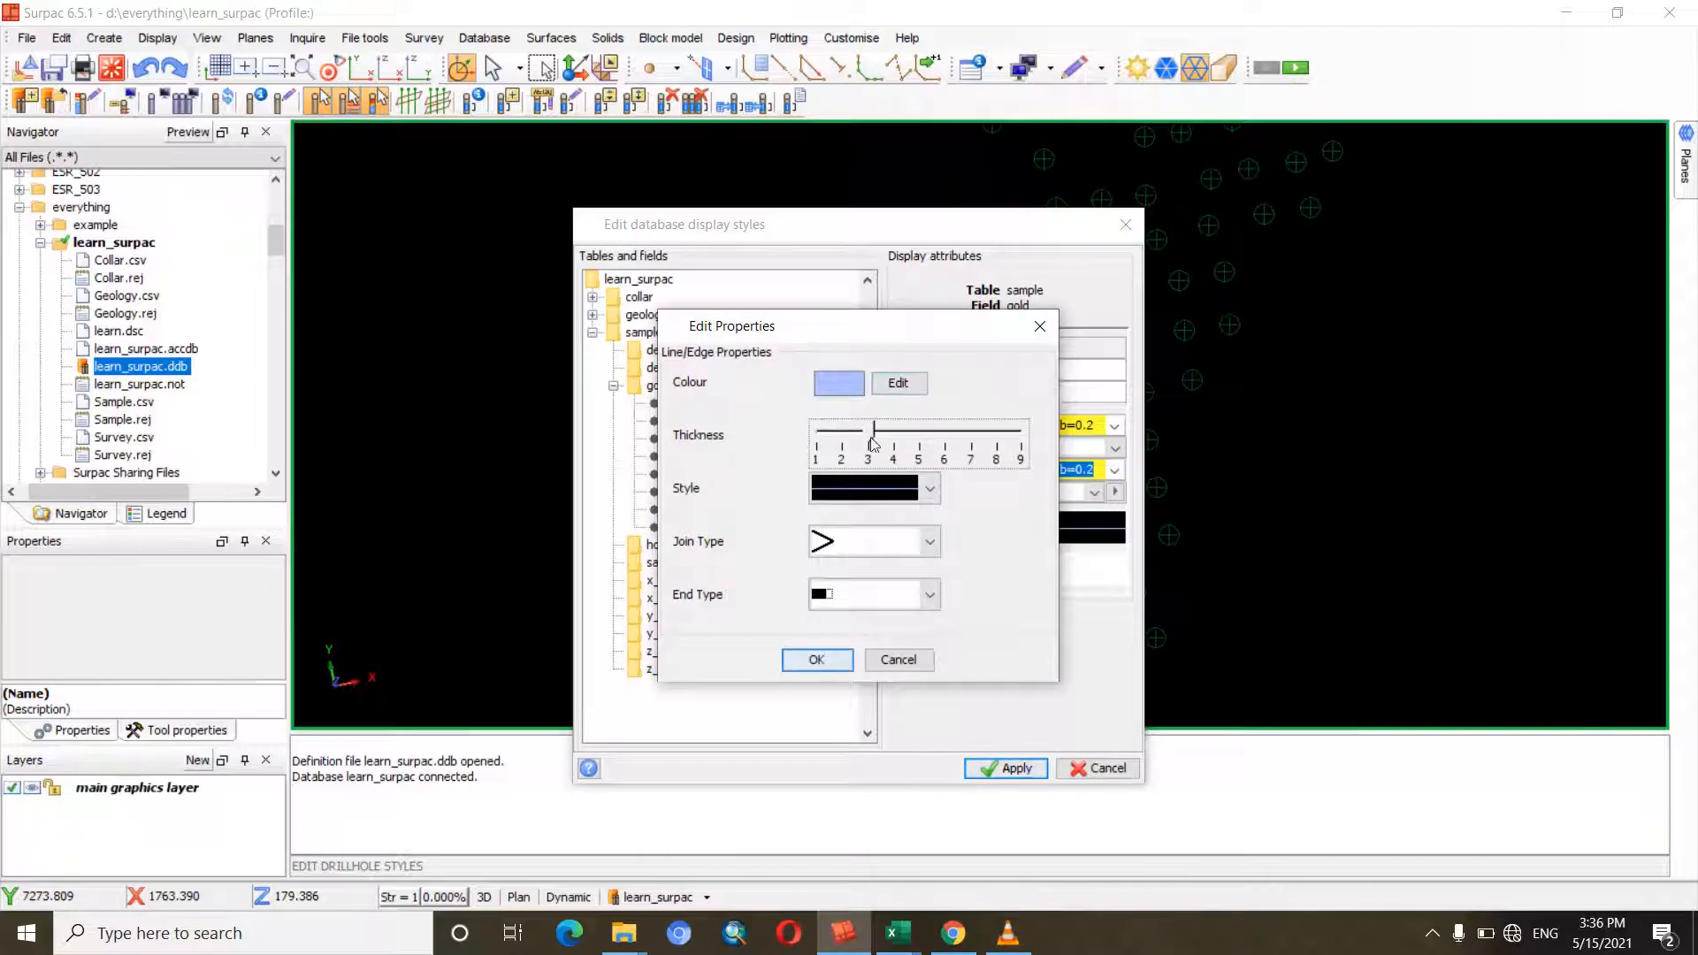
{"action": "left_click", "coordinate": [816, 660]}
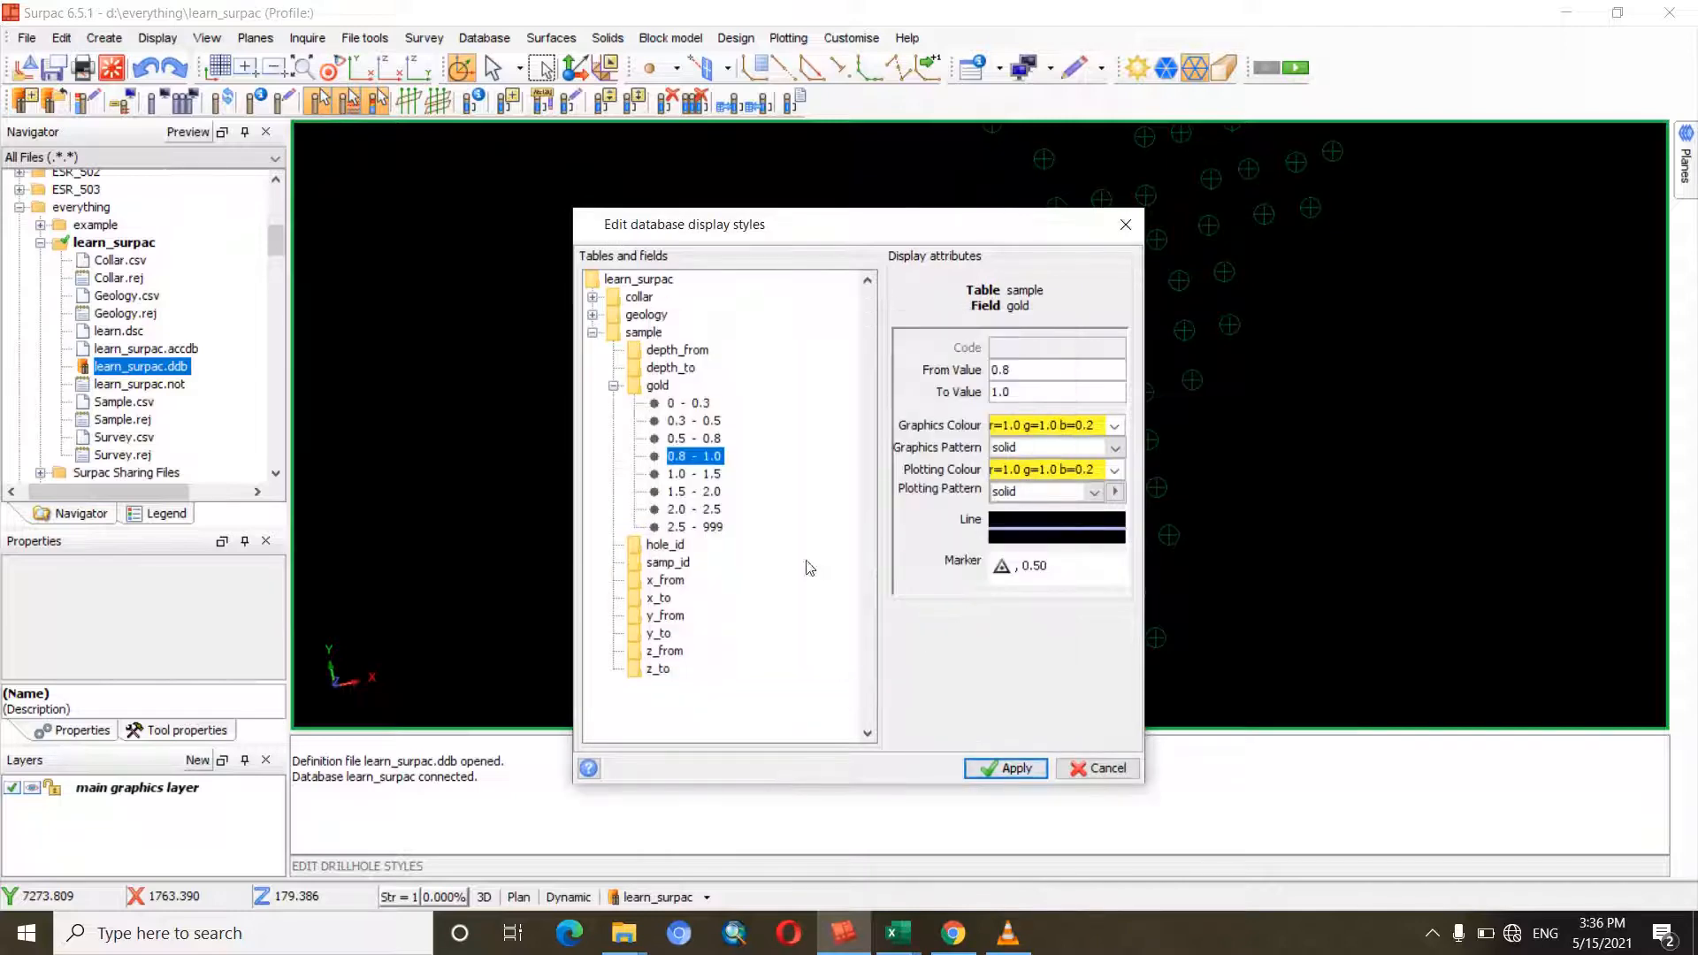
- Set the graphics and plotting colours of the 1.0 - 1.5 gold range to dark yellow, r=0.8 g=0.8 b=0.0
{"action": "left_click", "coordinate": [698, 475]}
{"action": "left_click", "coordinate": [1113, 430]}
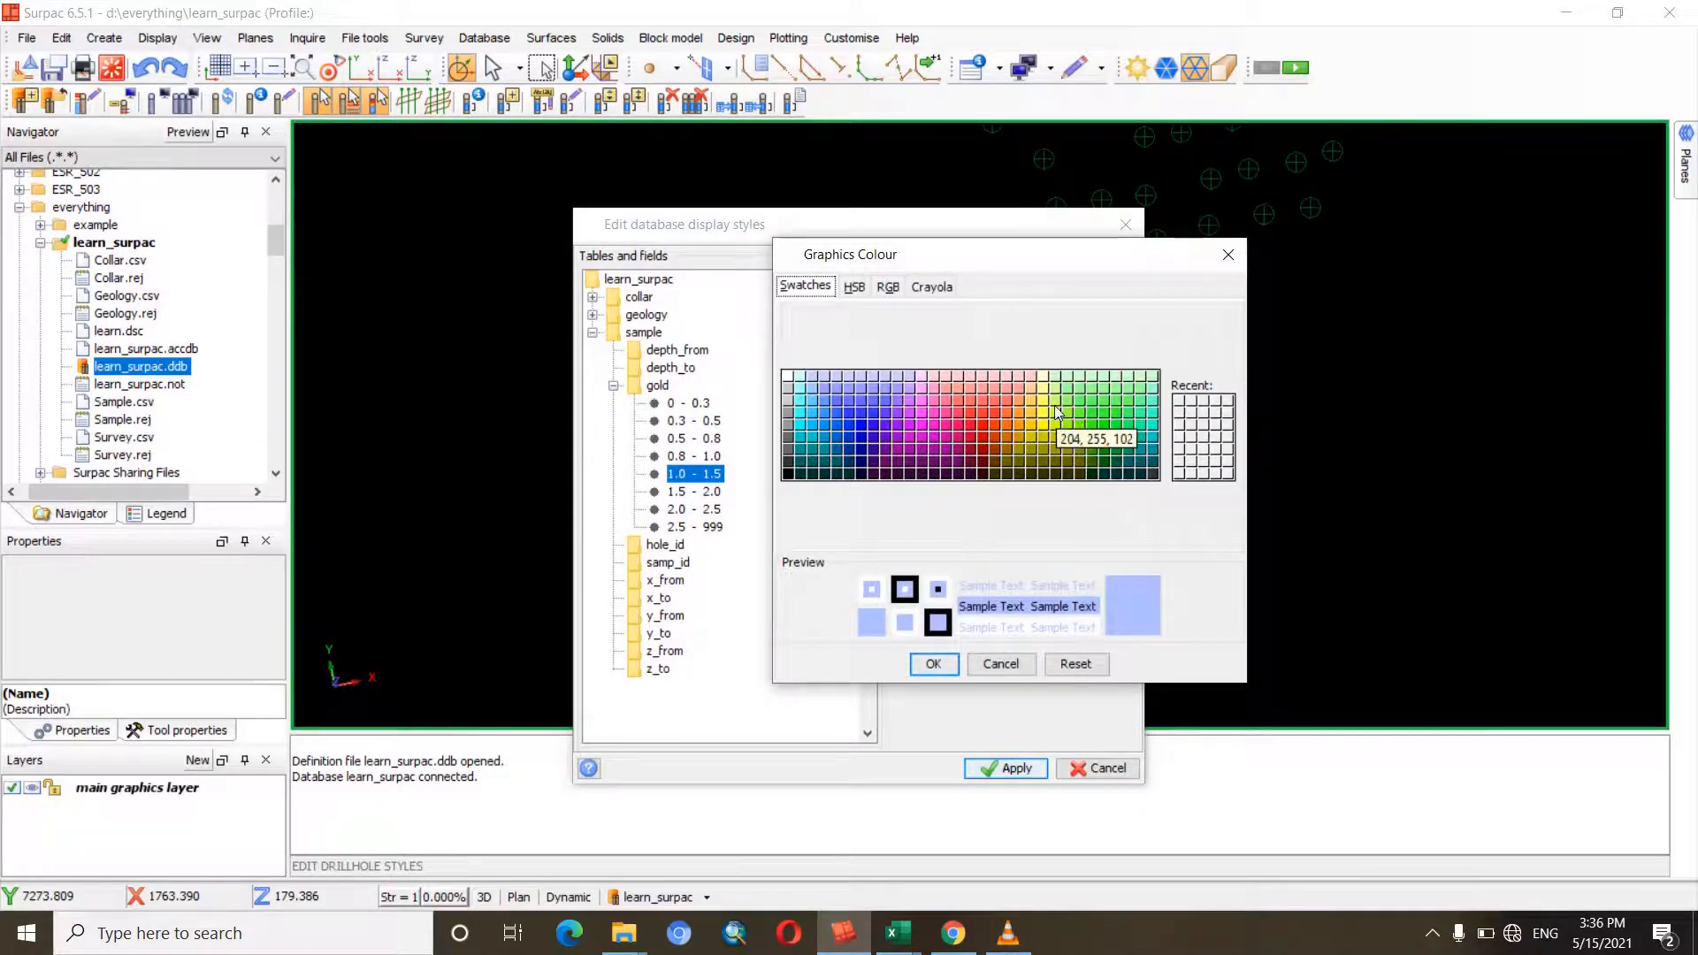
{"action": "left_click", "coordinate": [1048, 449]}
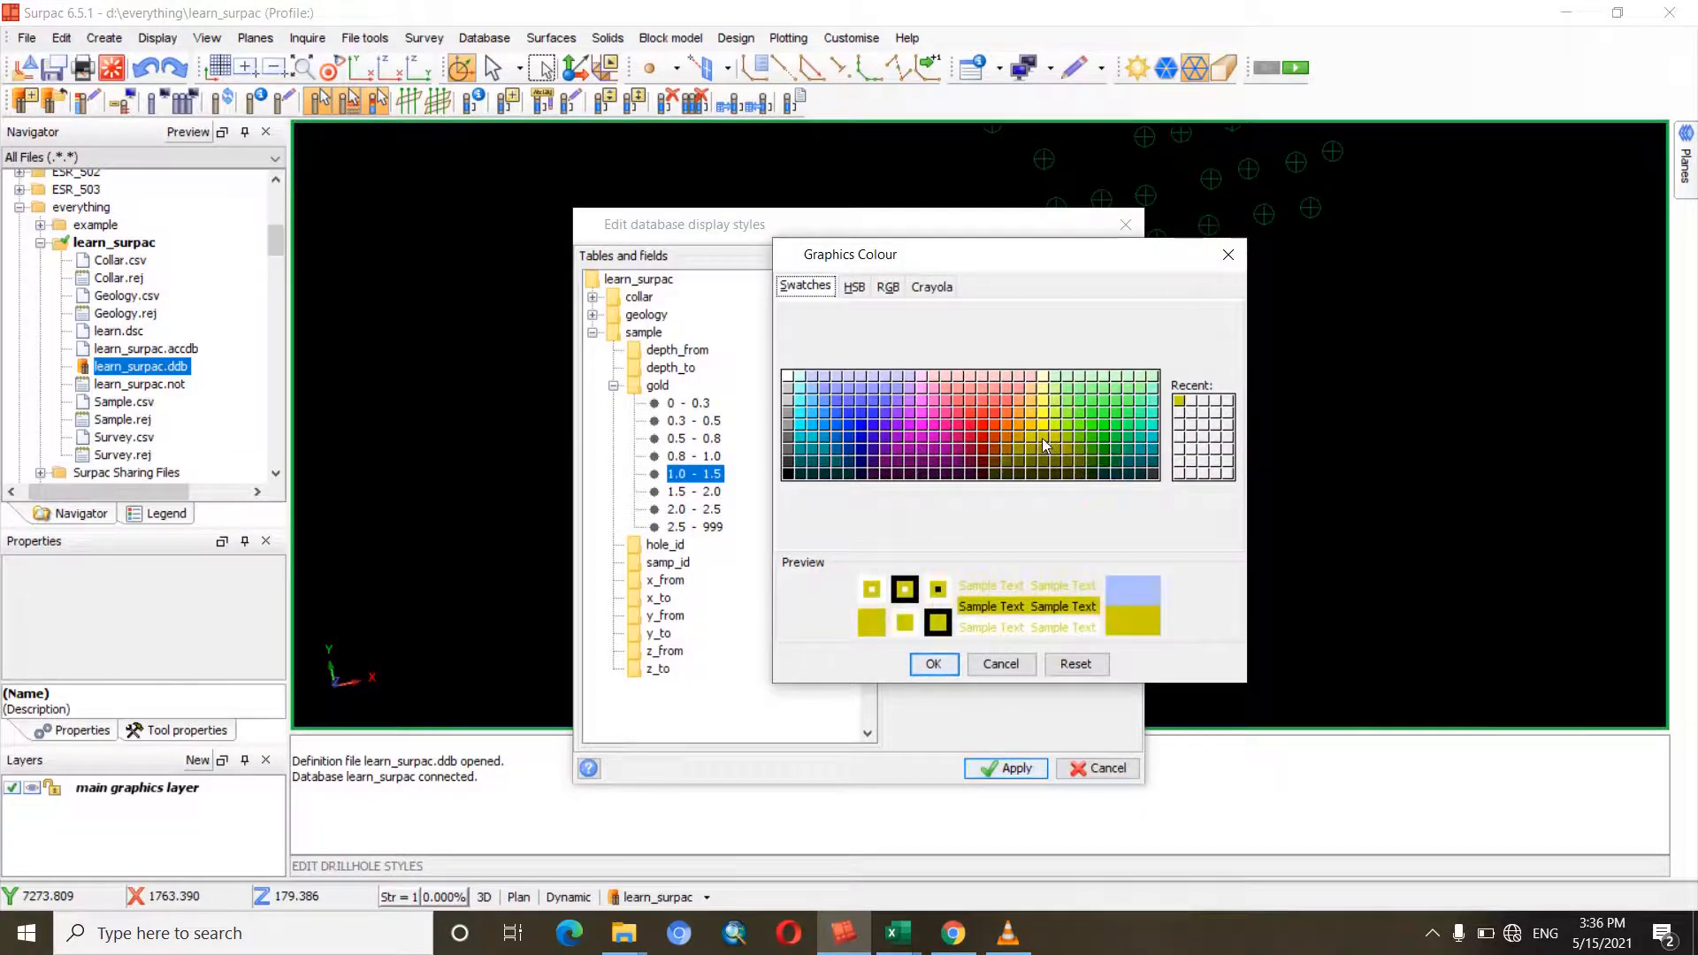
{"action": "left_click", "coordinate": [936, 665]}
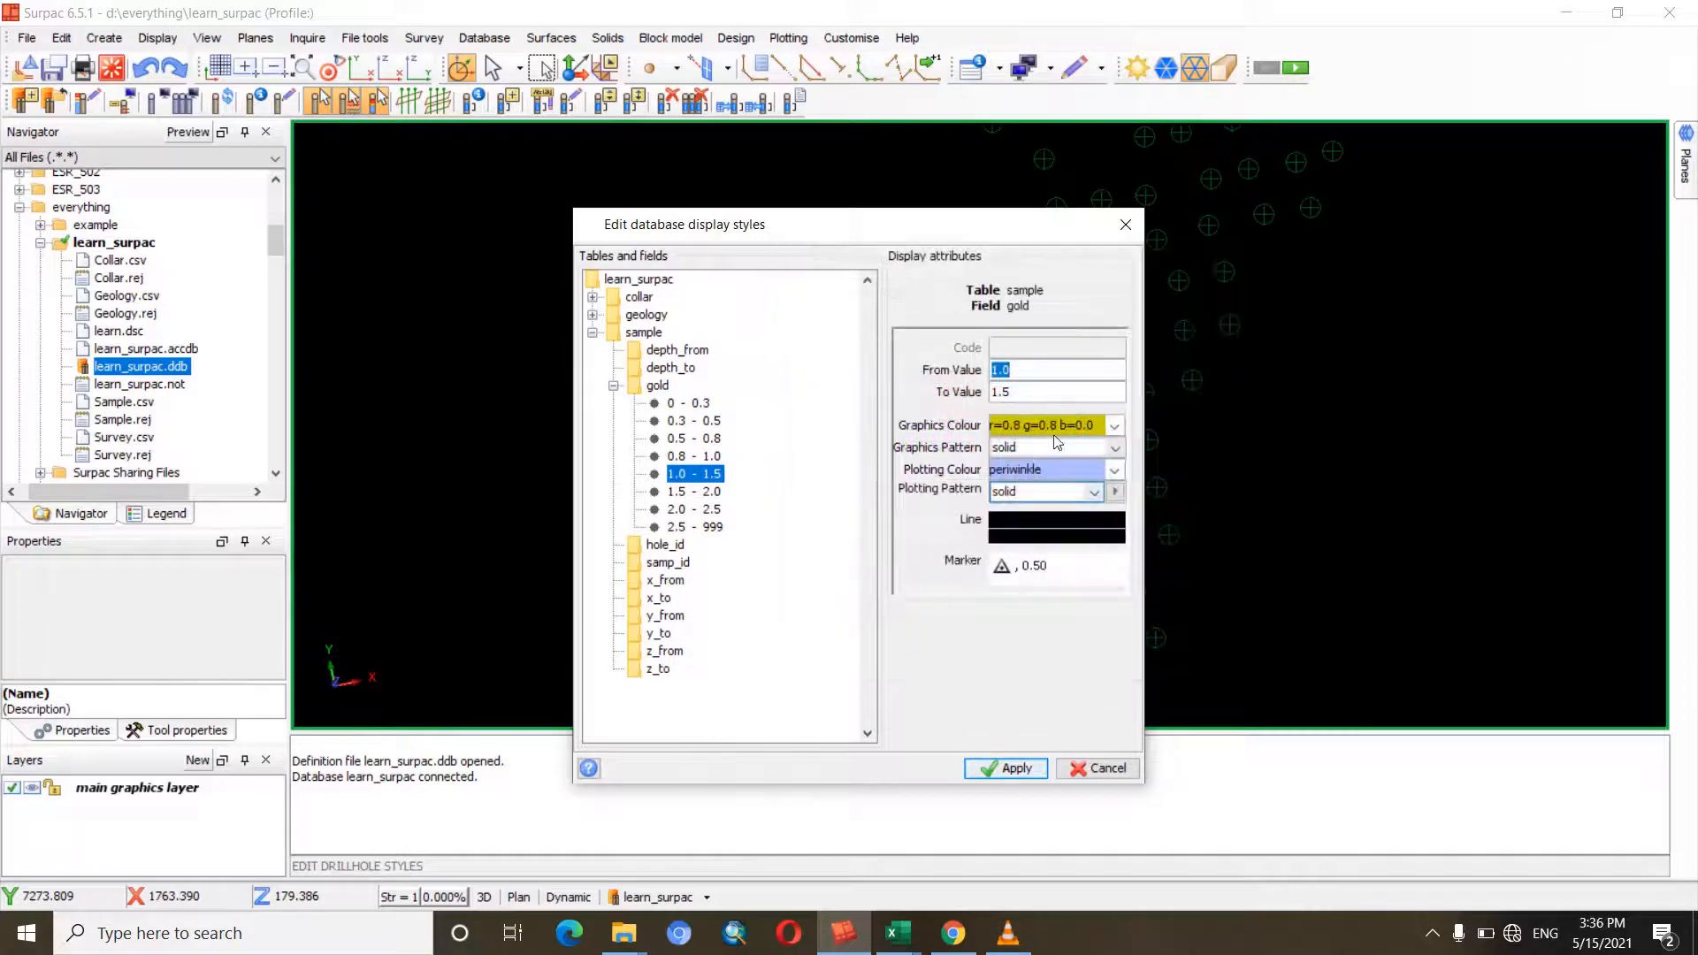
{"action": "left_click", "coordinate": [1097, 426]}
{"action": "key", "text": "ctrl+c"}
{"action": "left_click", "coordinate": [1087, 466]}
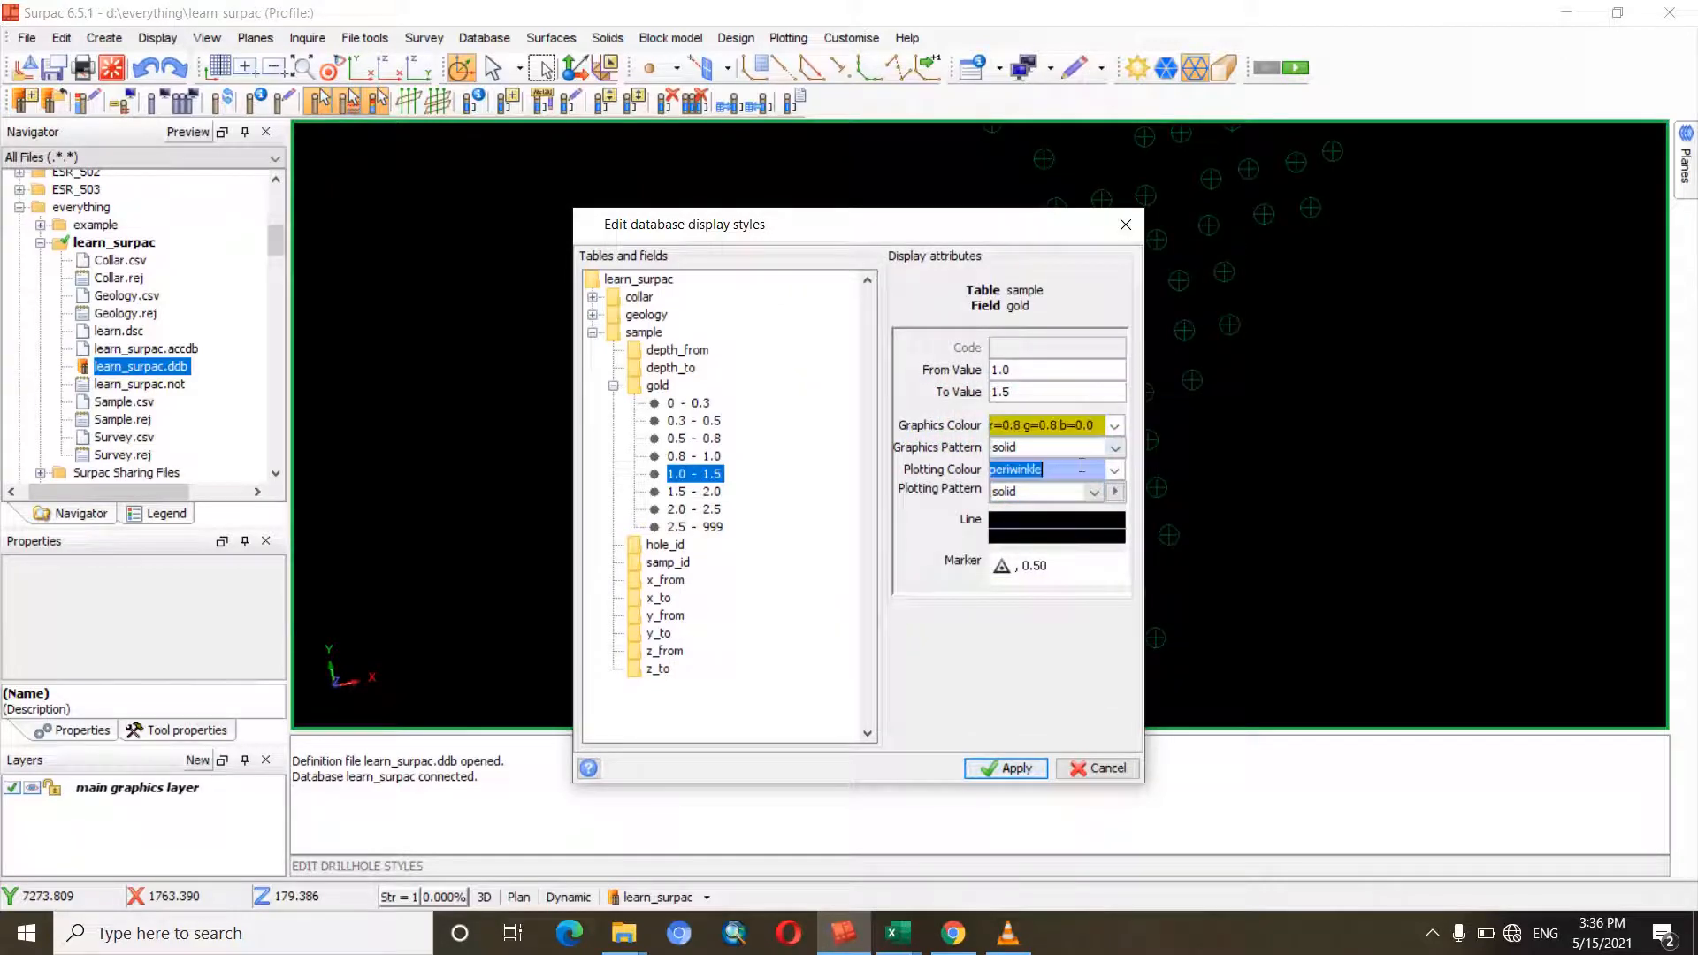
{"action": "key", "text": "ctrl+v"}
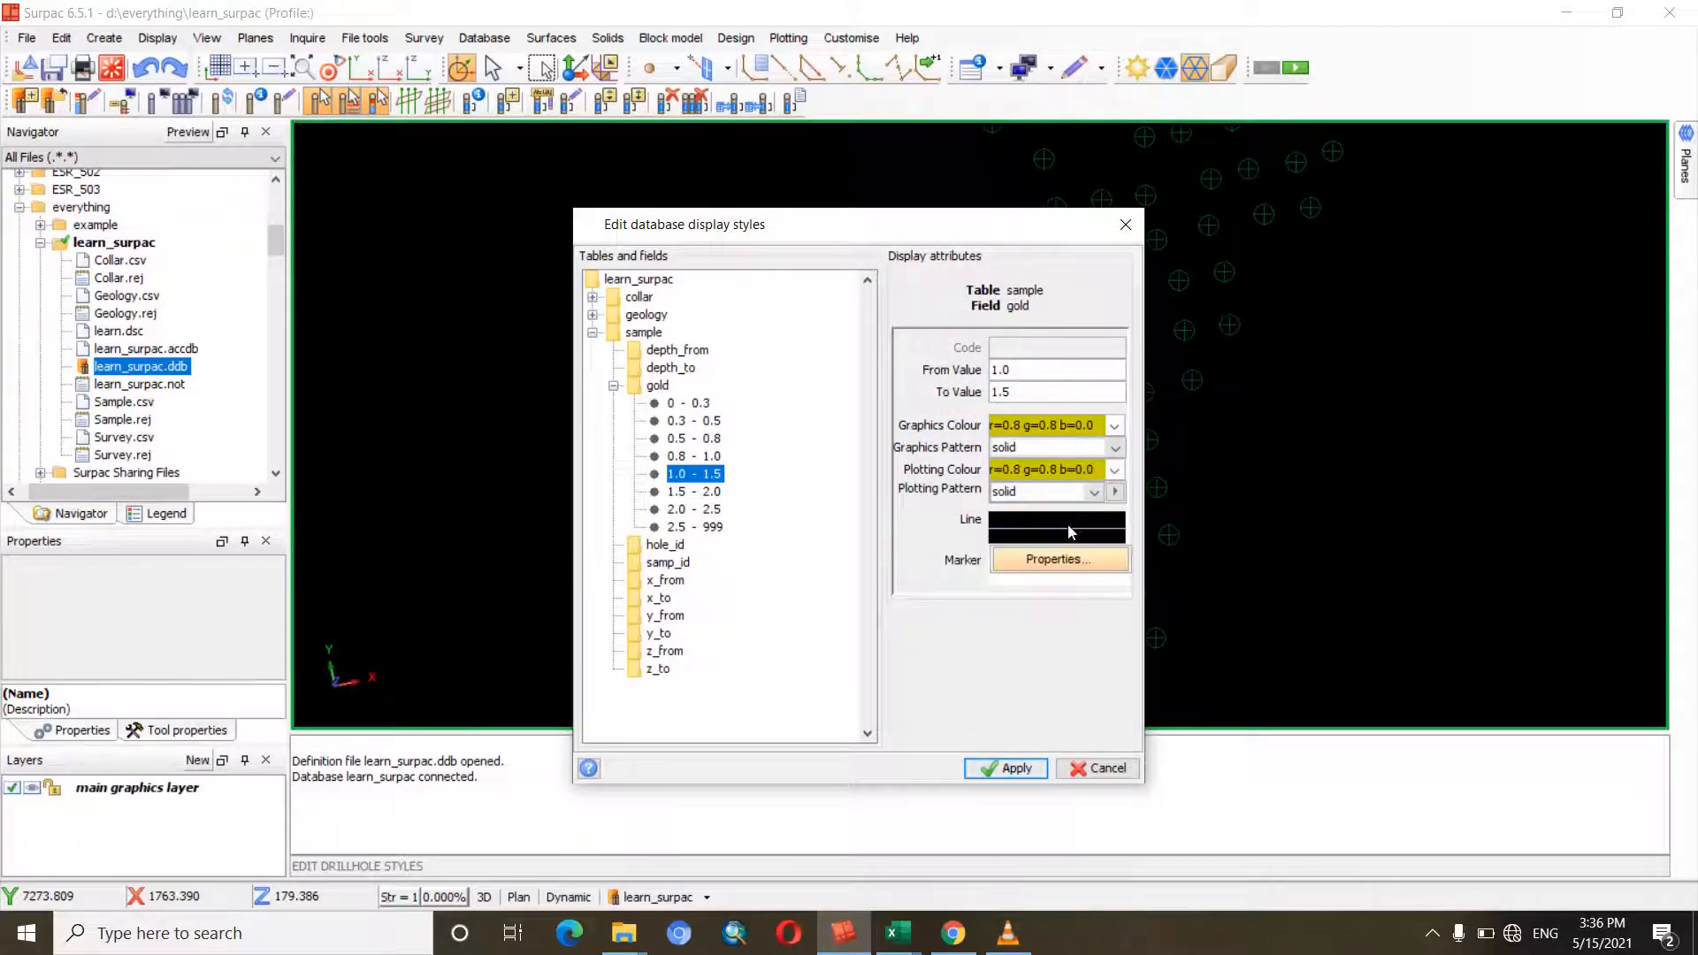
- Set the line thickness of the 1.0 - 1.5 gold range to 3
{"action": "left_click", "coordinate": [1074, 529]}
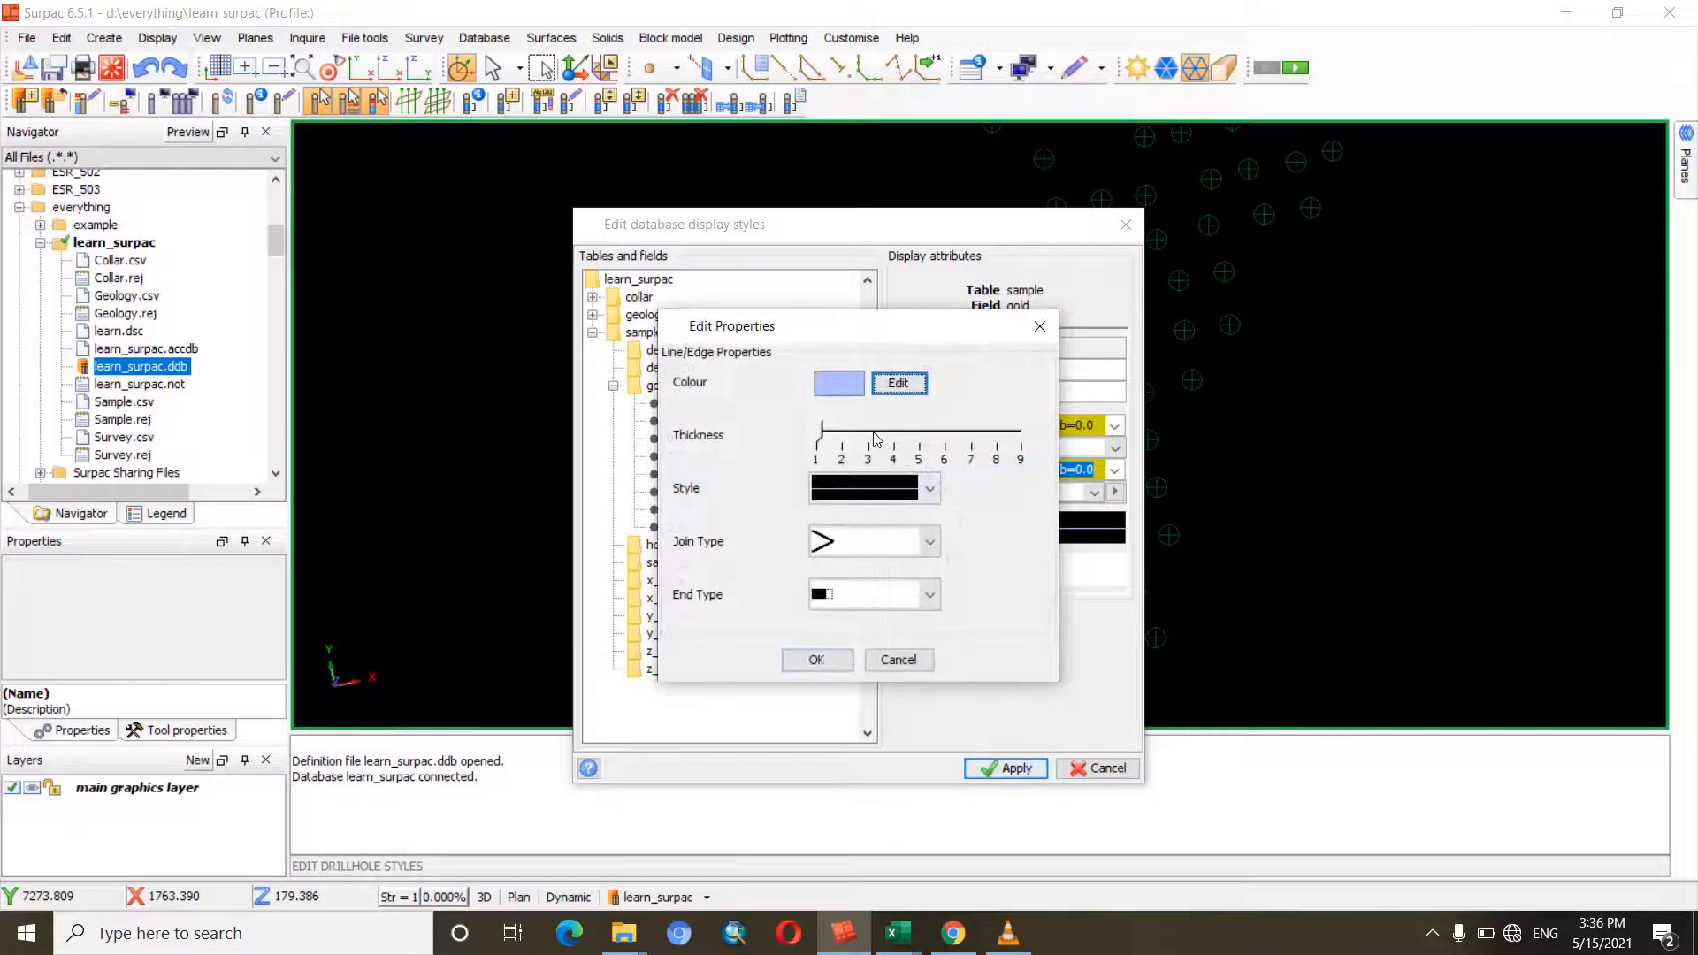
{"action": "left_click", "coordinate": [816, 659]}
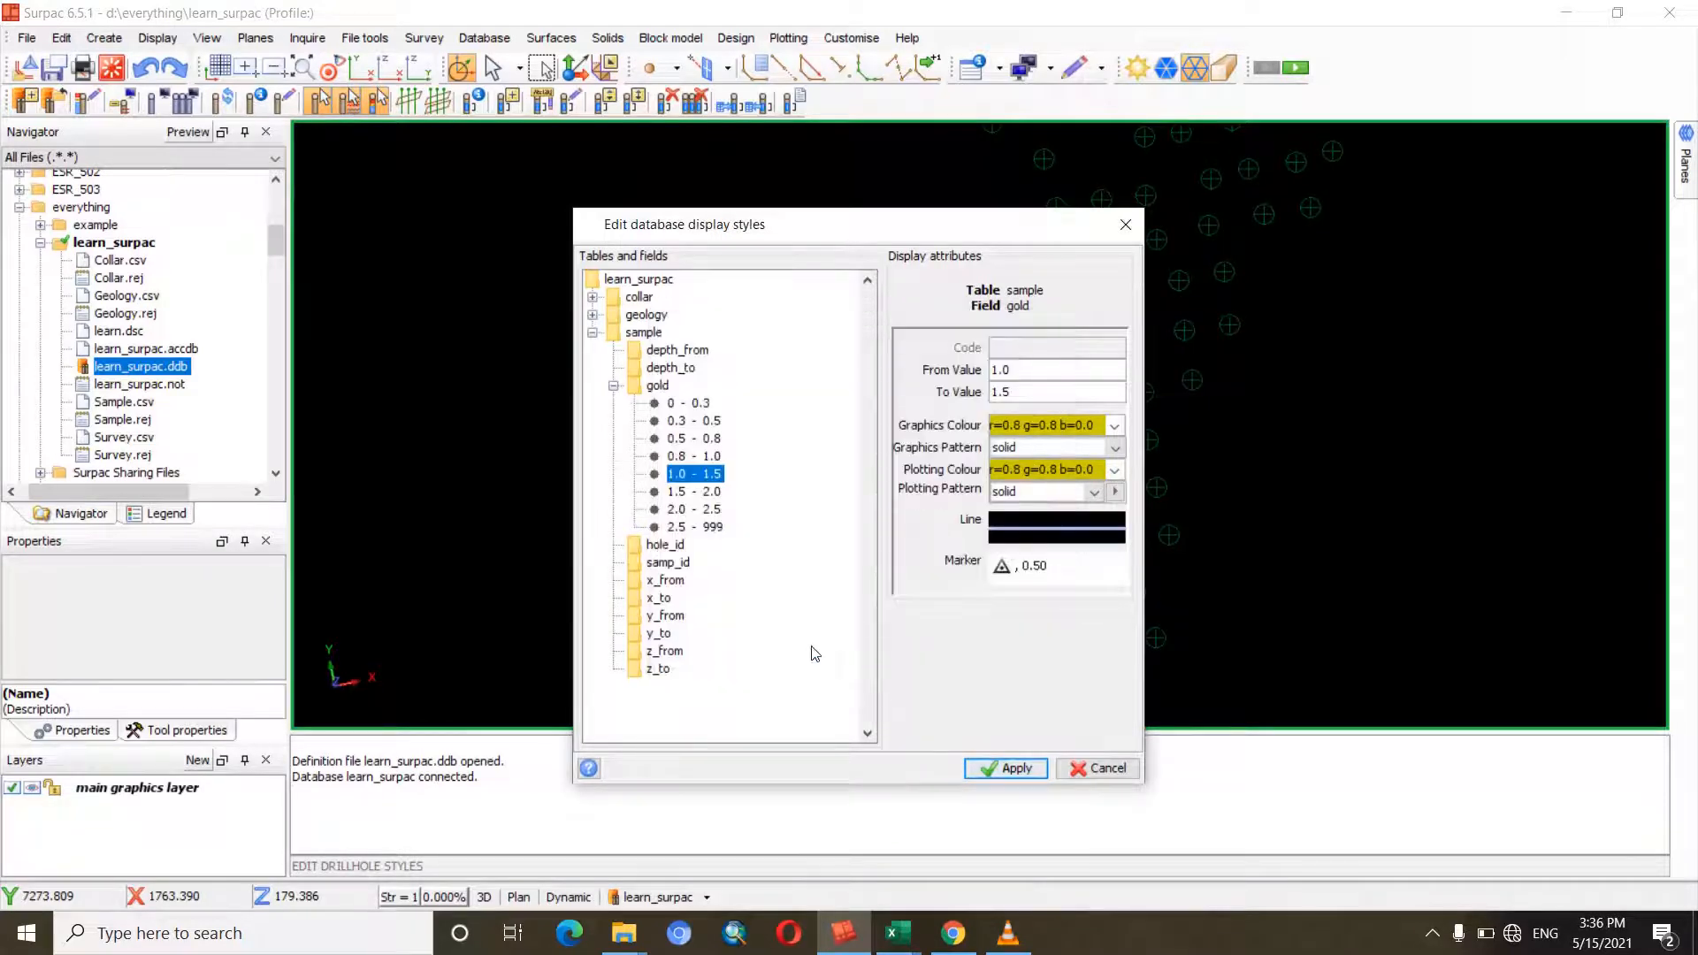
- Set the graphics and plotting colours of the 1.5 - 2.0 gold range to green, r=0.2 g=1.0 b=0.2
{"action": "left_click", "coordinate": [711, 494]}
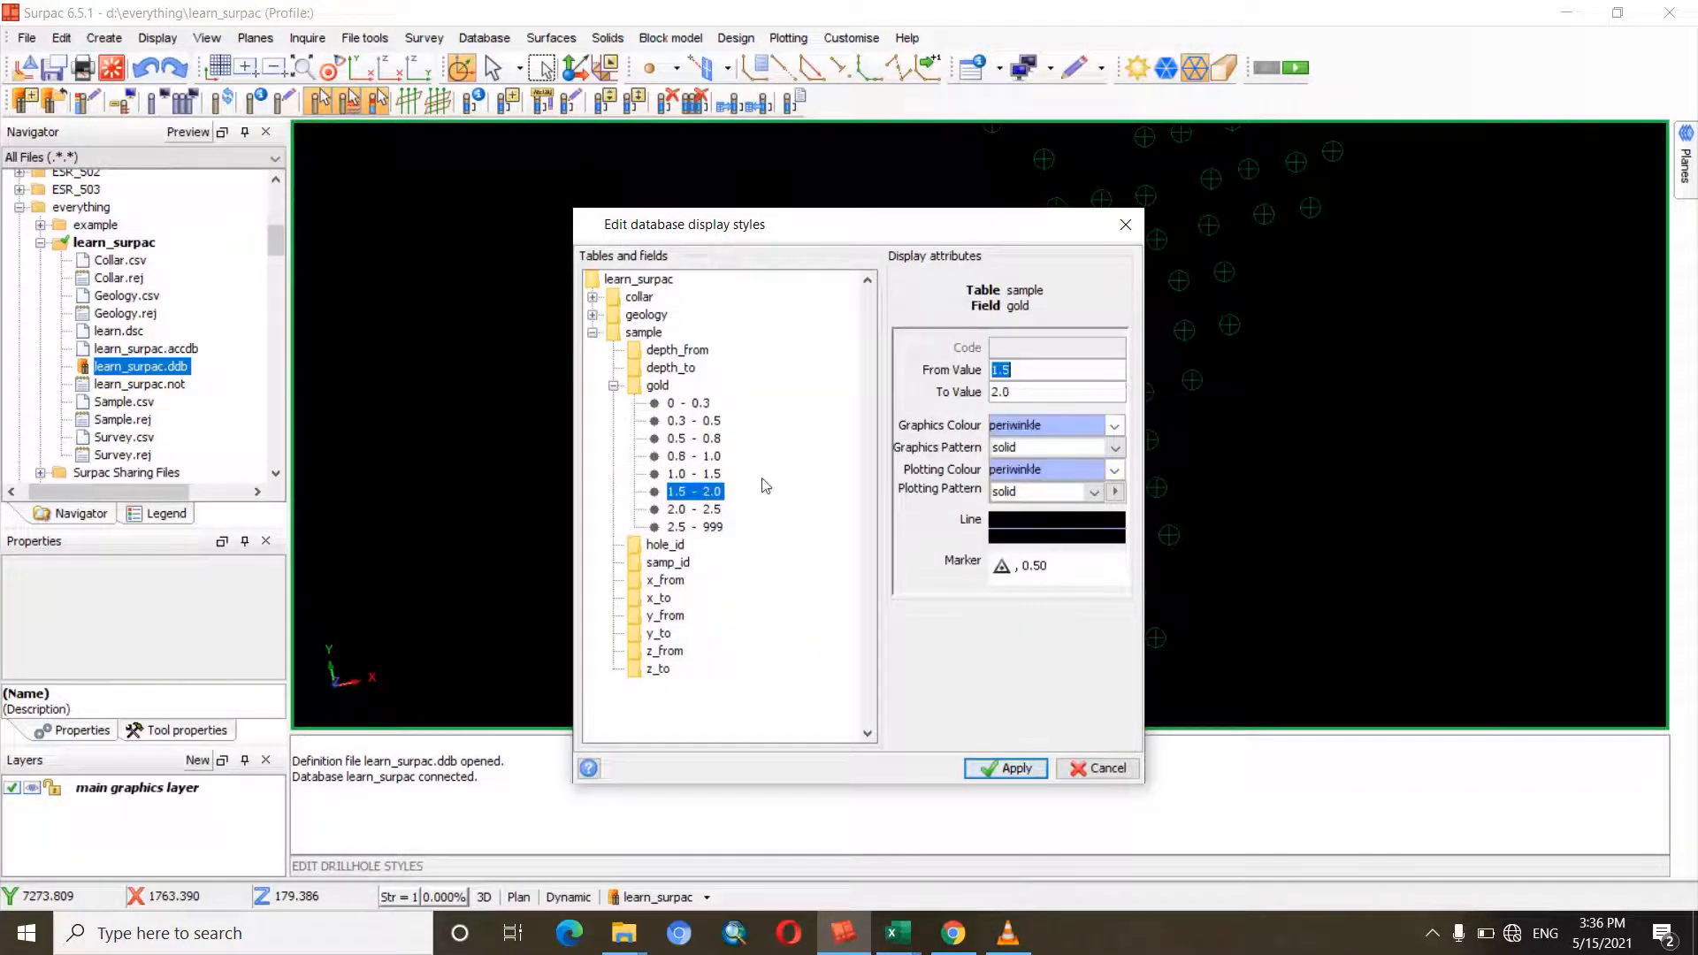
{"action": "left_click", "coordinate": [1114, 425]}
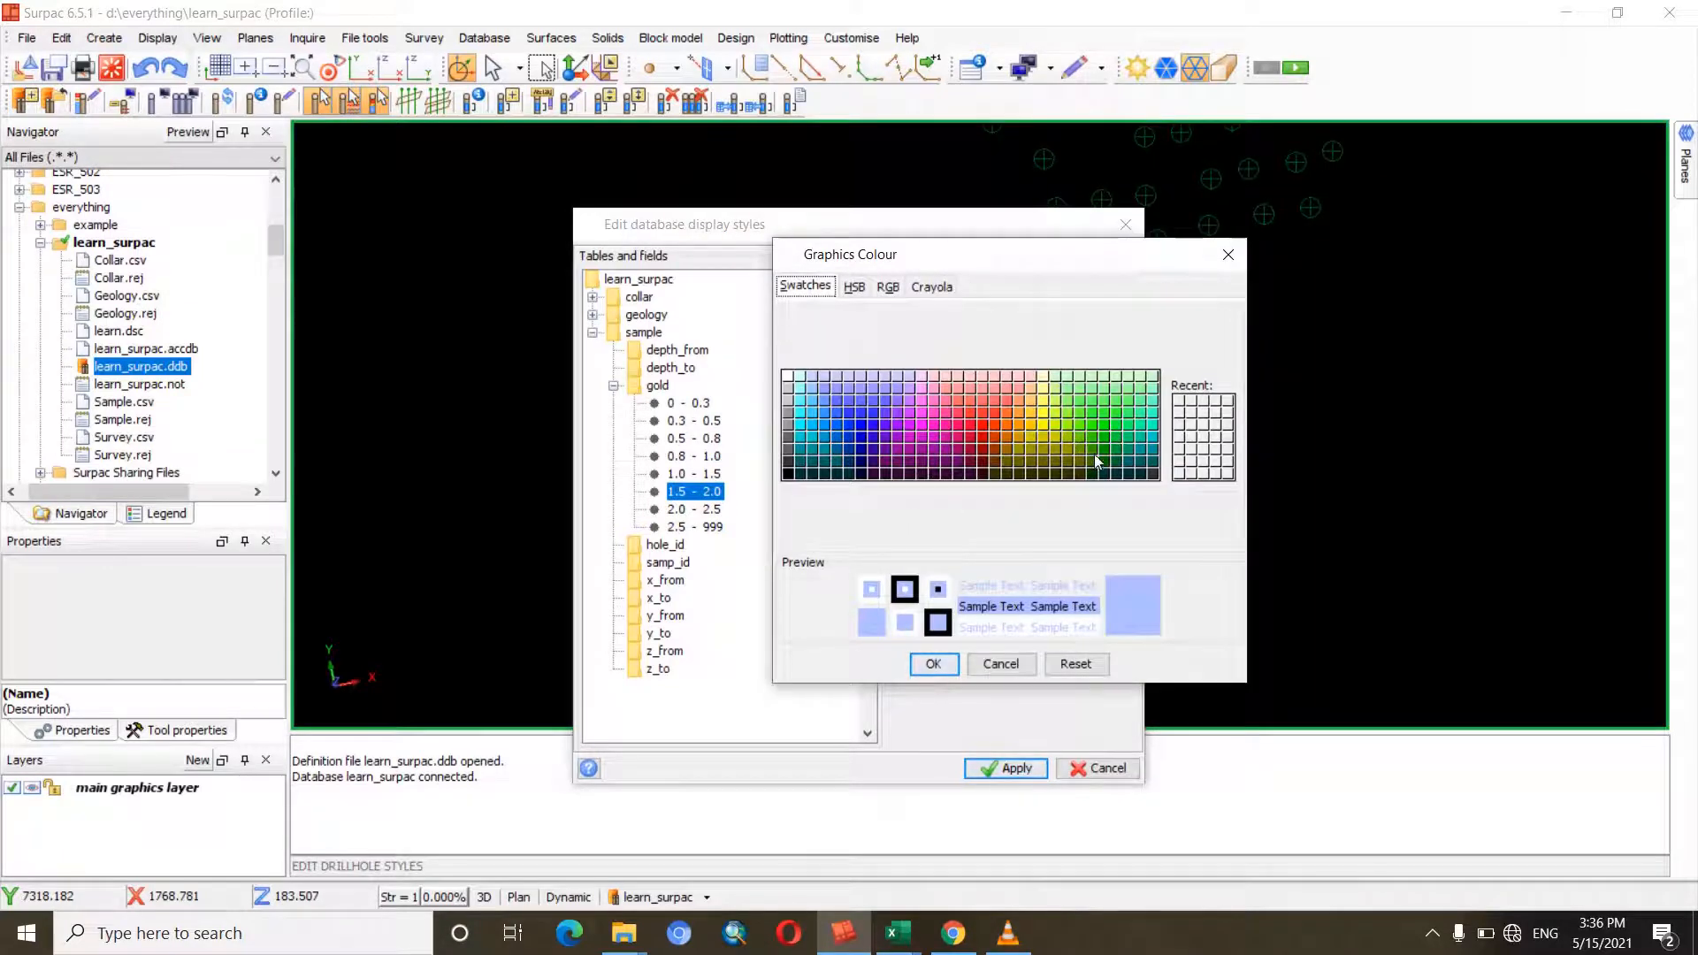
{"action": "left_click", "coordinate": [1095, 407]}
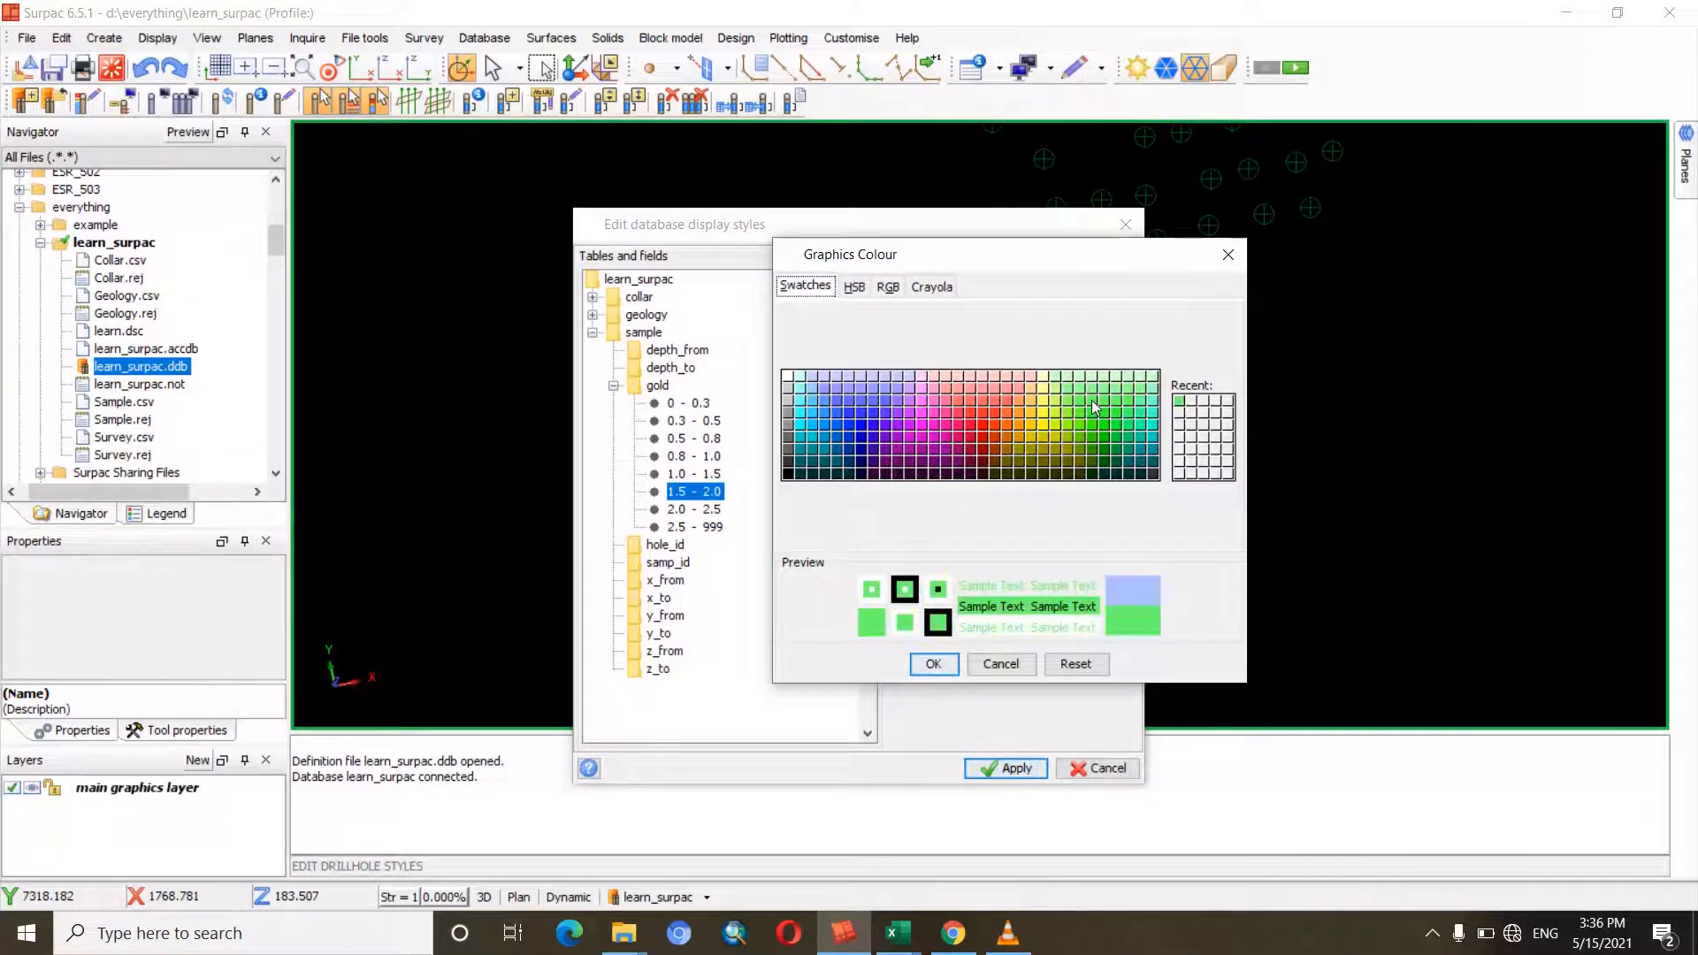
{"action": "left_click", "coordinate": [1095, 424]}
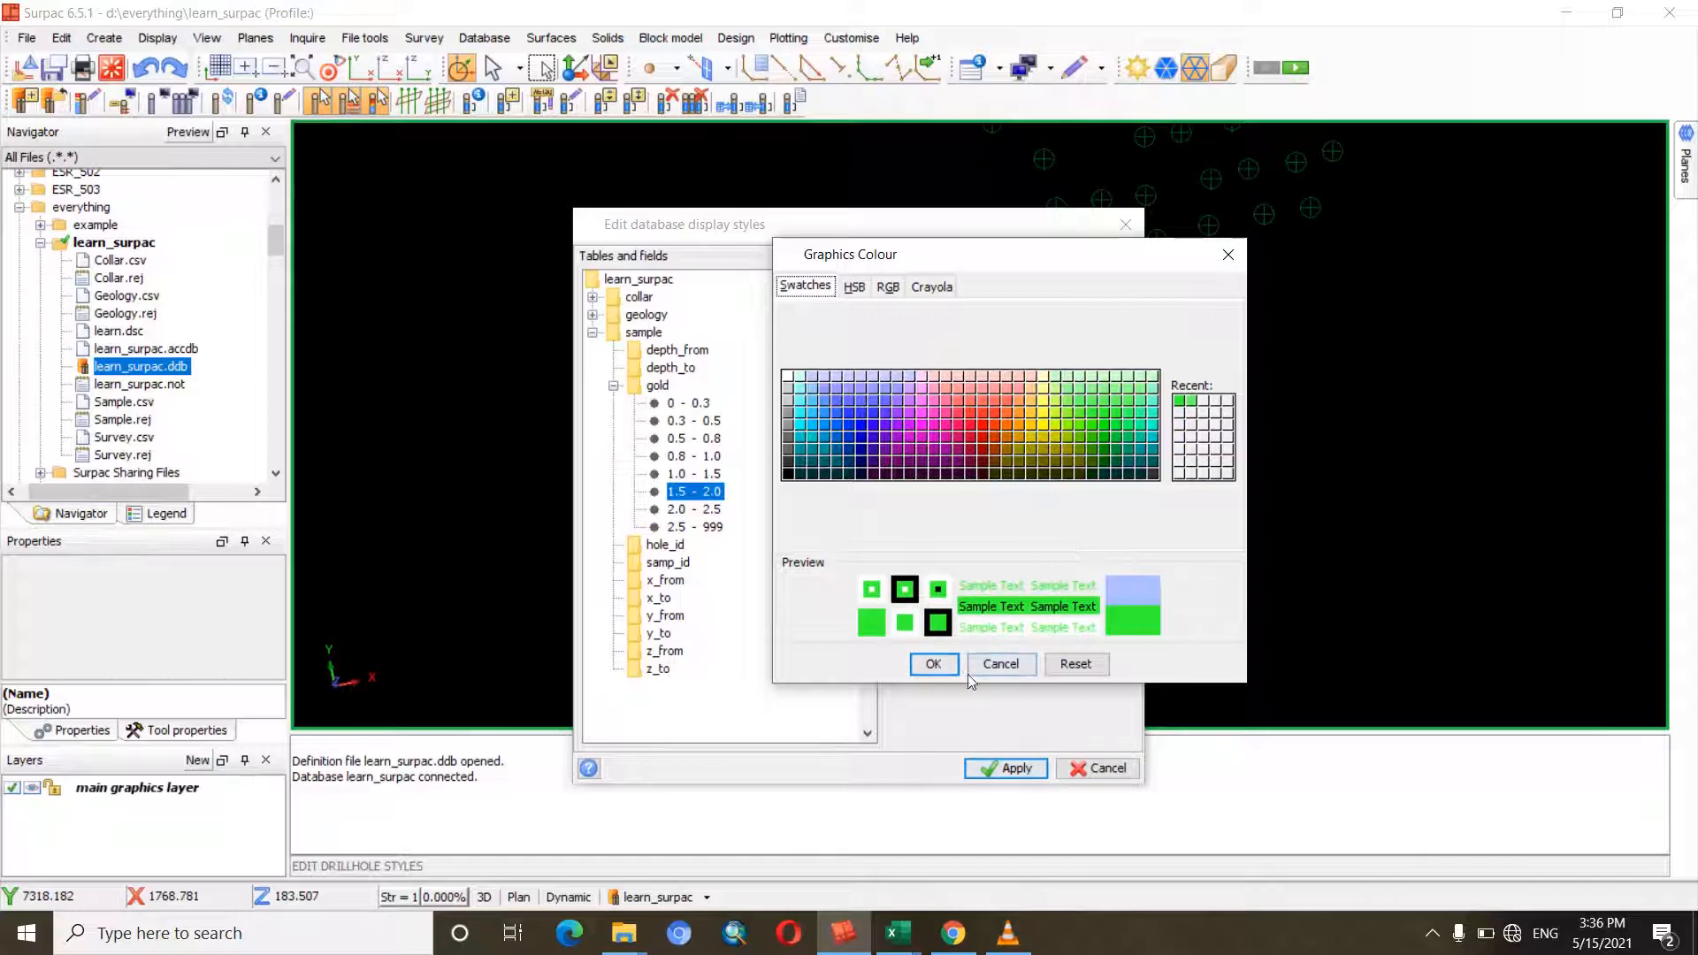
{"action": "left_click", "coordinate": [933, 664]}
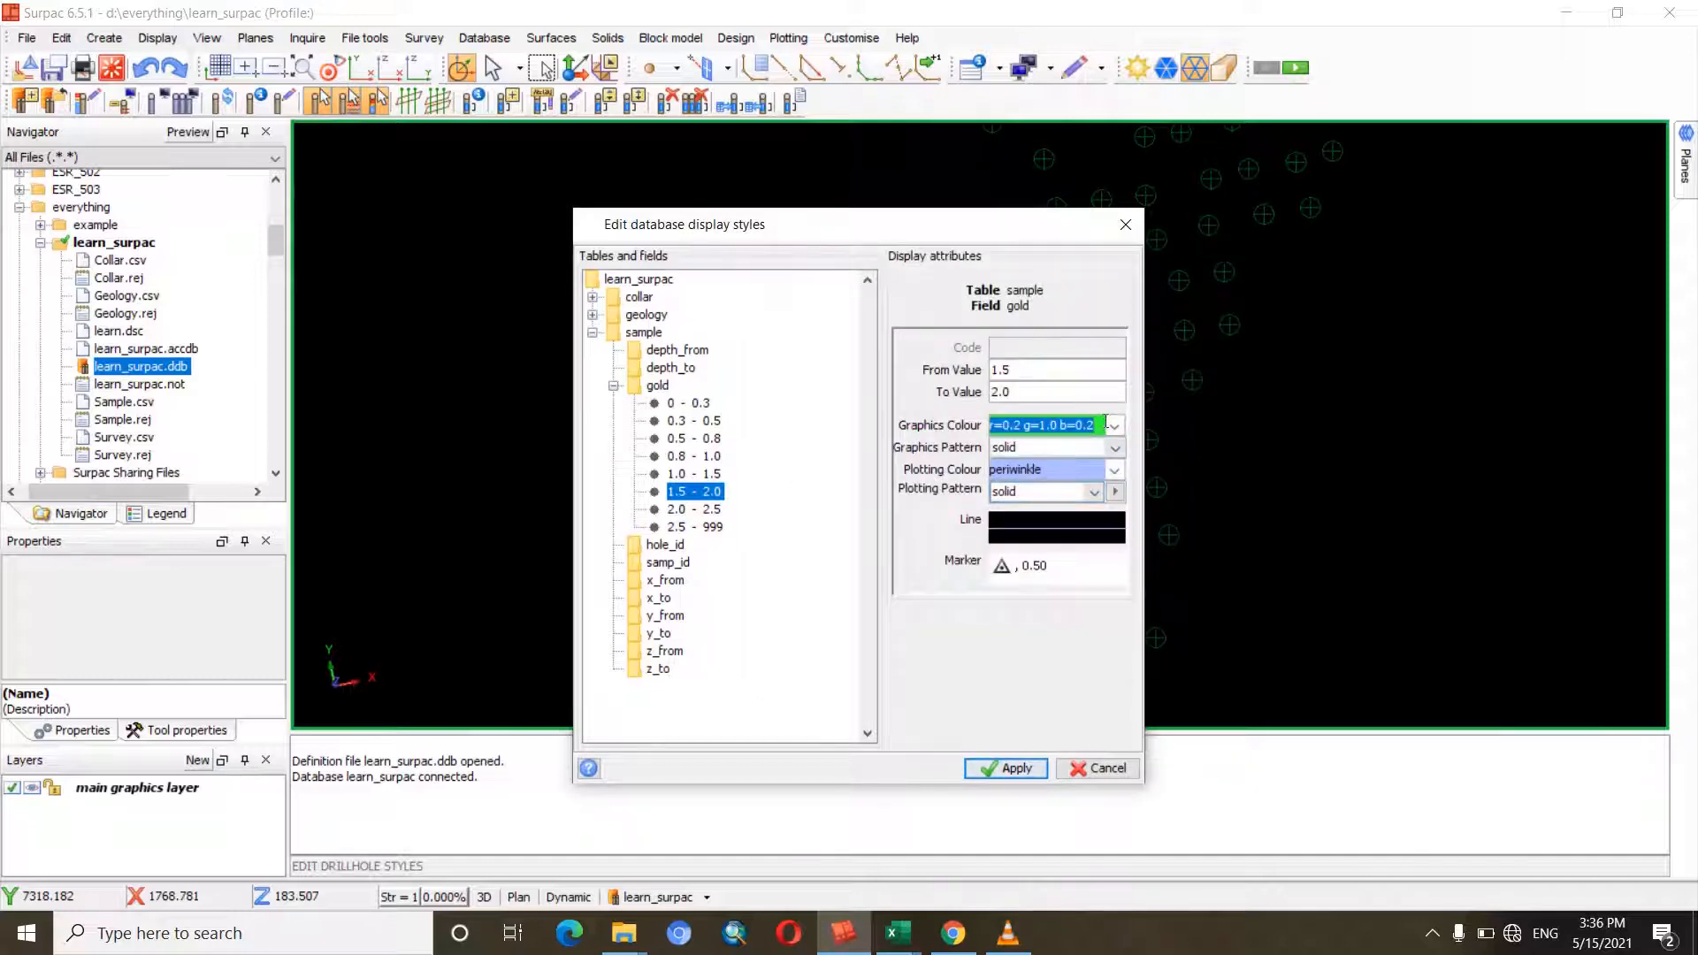
{"action": "double_click", "coordinate": [1084, 467]}
{"action": "type", "text": "r=0.2 g=1.0 b=0.2"}
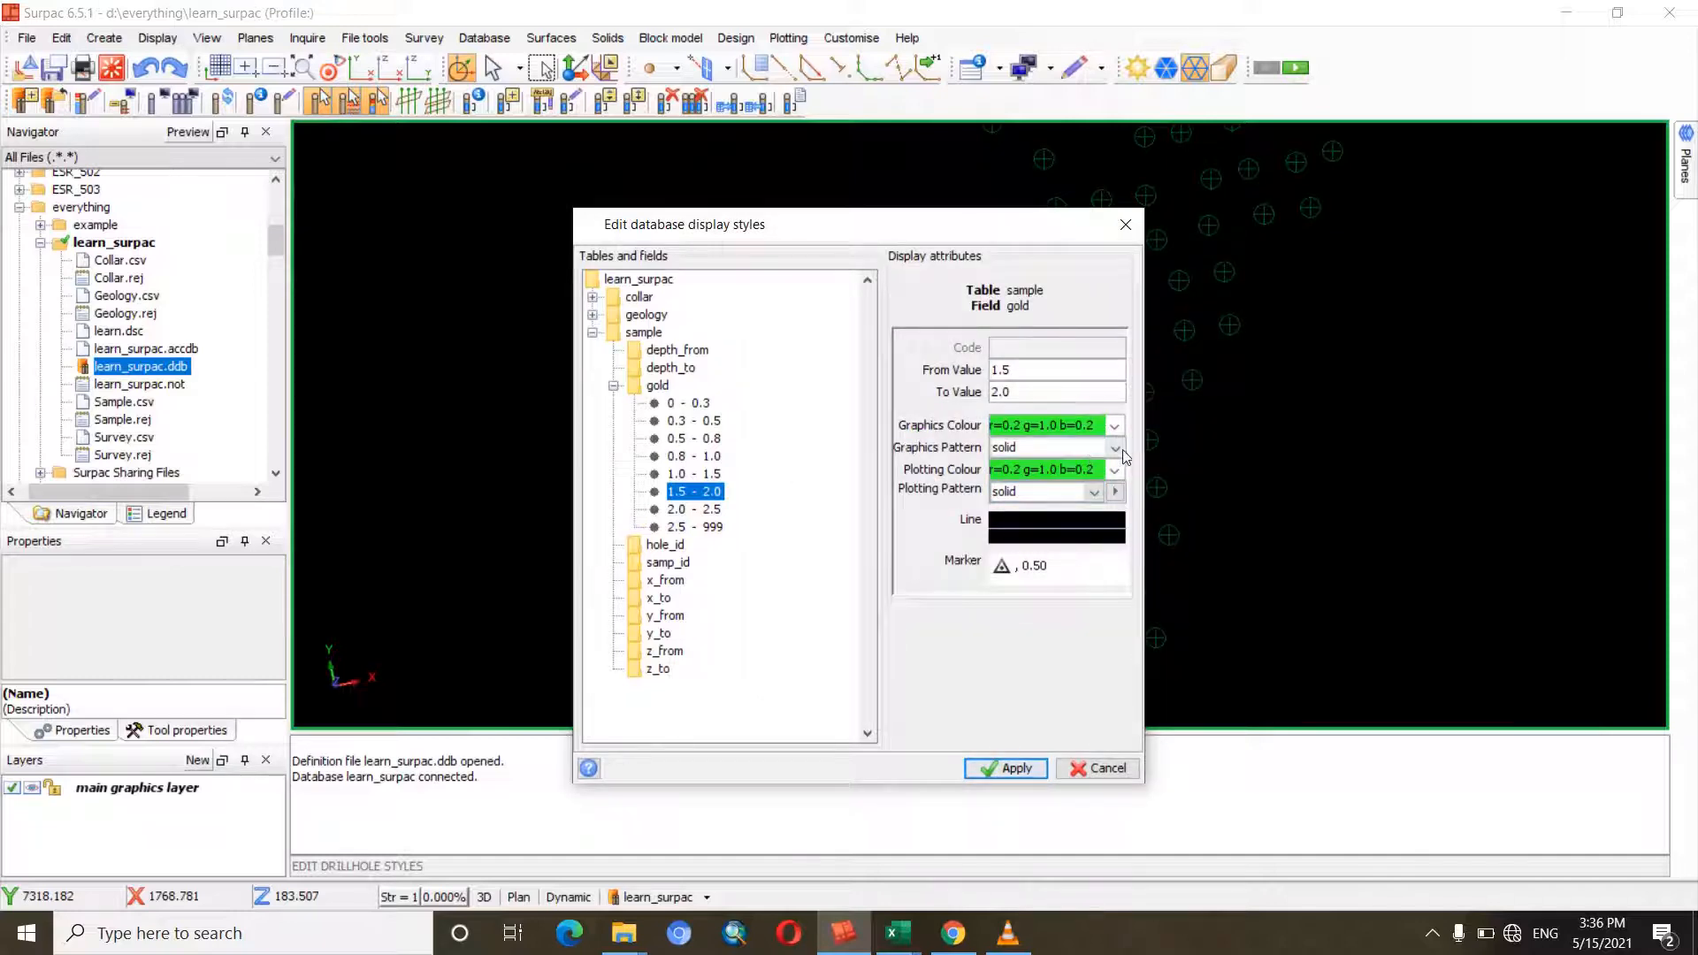
- Set the line thickness of the 1.5 - 2.0 gold range to 3
{"action": "left_click", "coordinate": [1099, 531]}
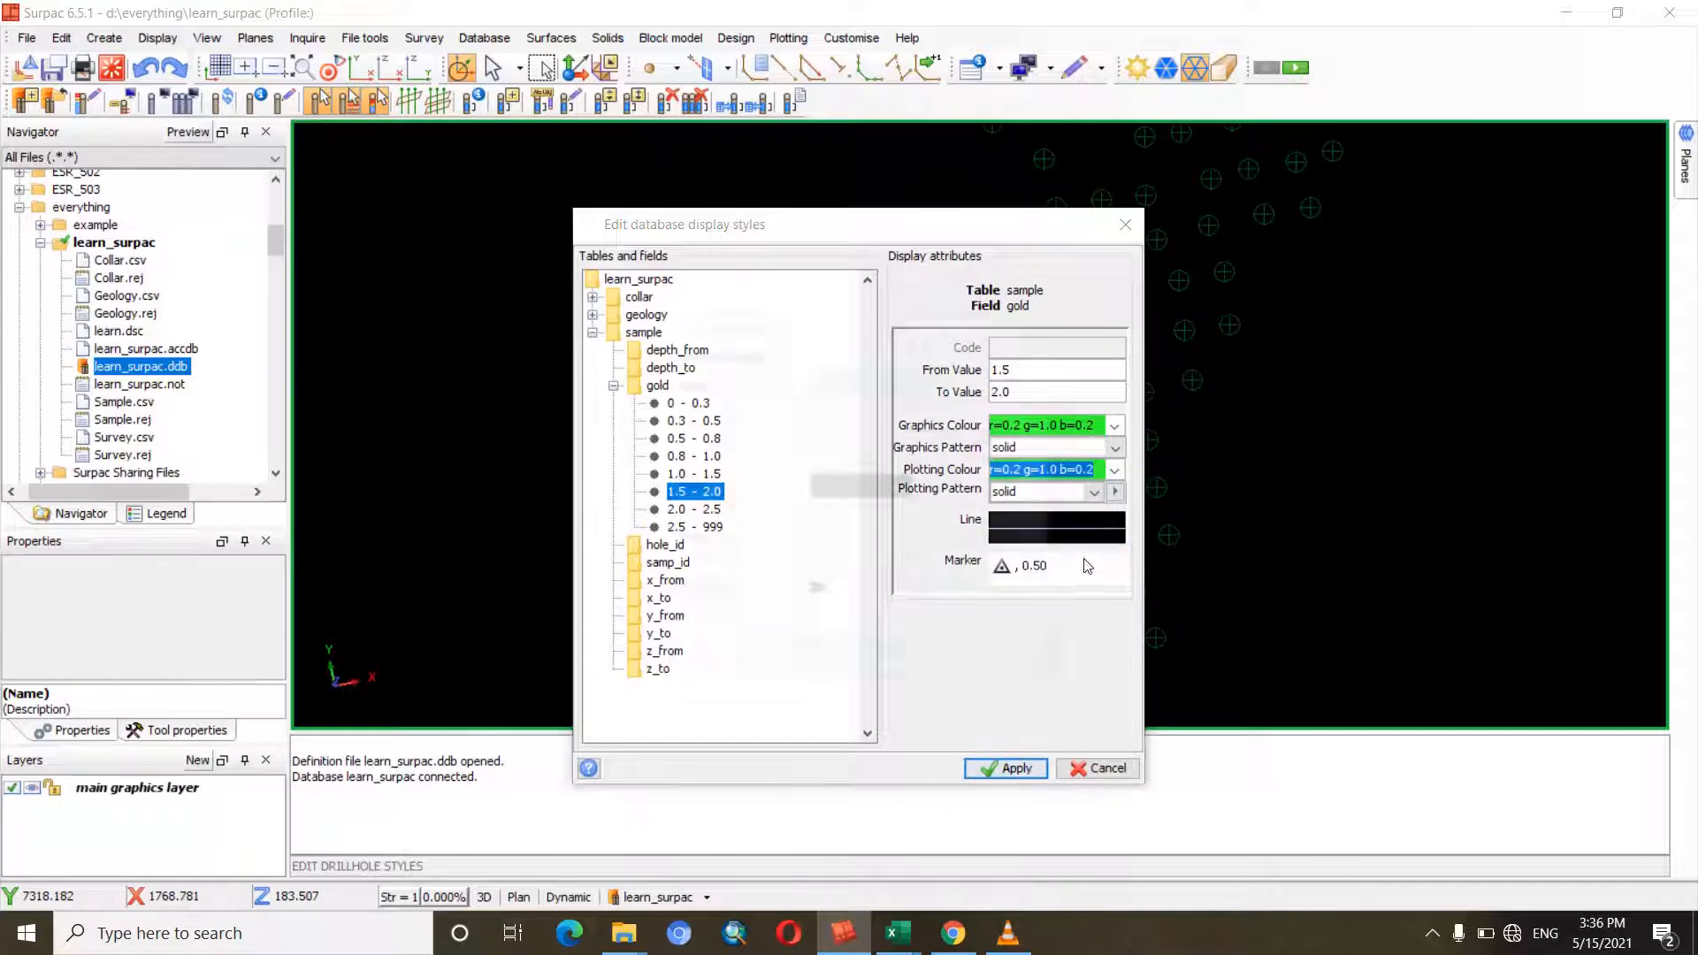
{"action": "left_click", "coordinate": [866, 440]}
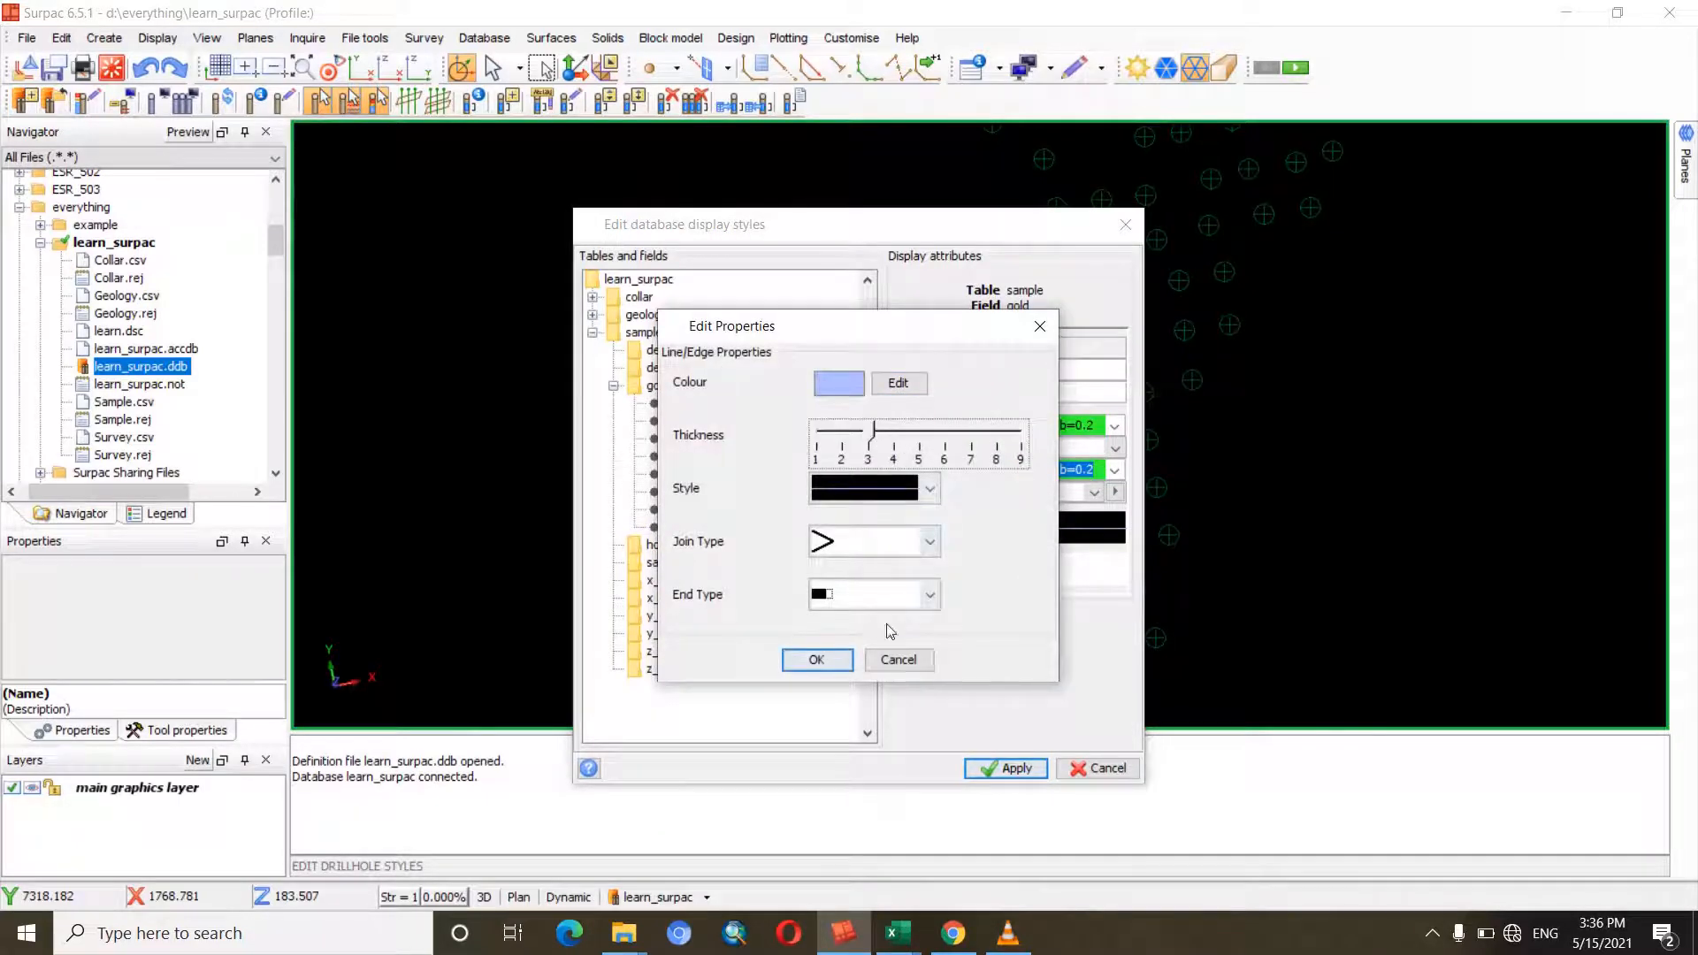
{"action": "left_click", "coordinate": [827, 668]}
- Set the graphics and plotting colours of the 2.0 - 2.5 gold range to magenta
{"action": "left_click", "coordinate": [704, 512]}
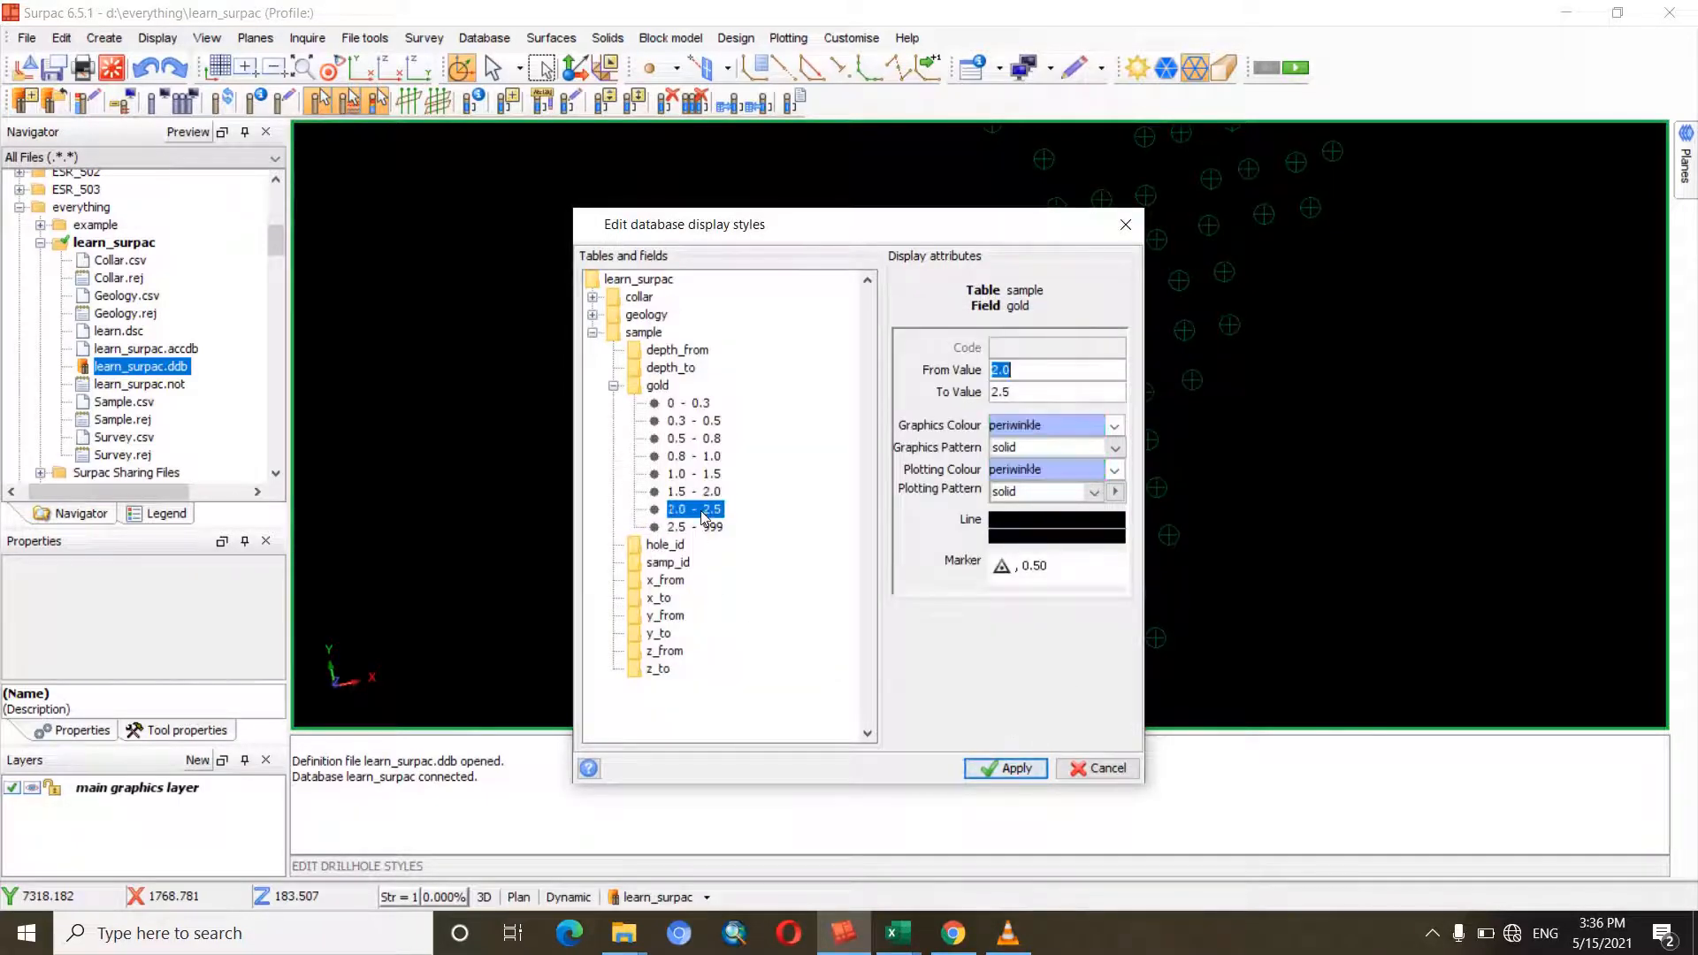
{"action": "left_click", "coordinate": [1115, 427]}
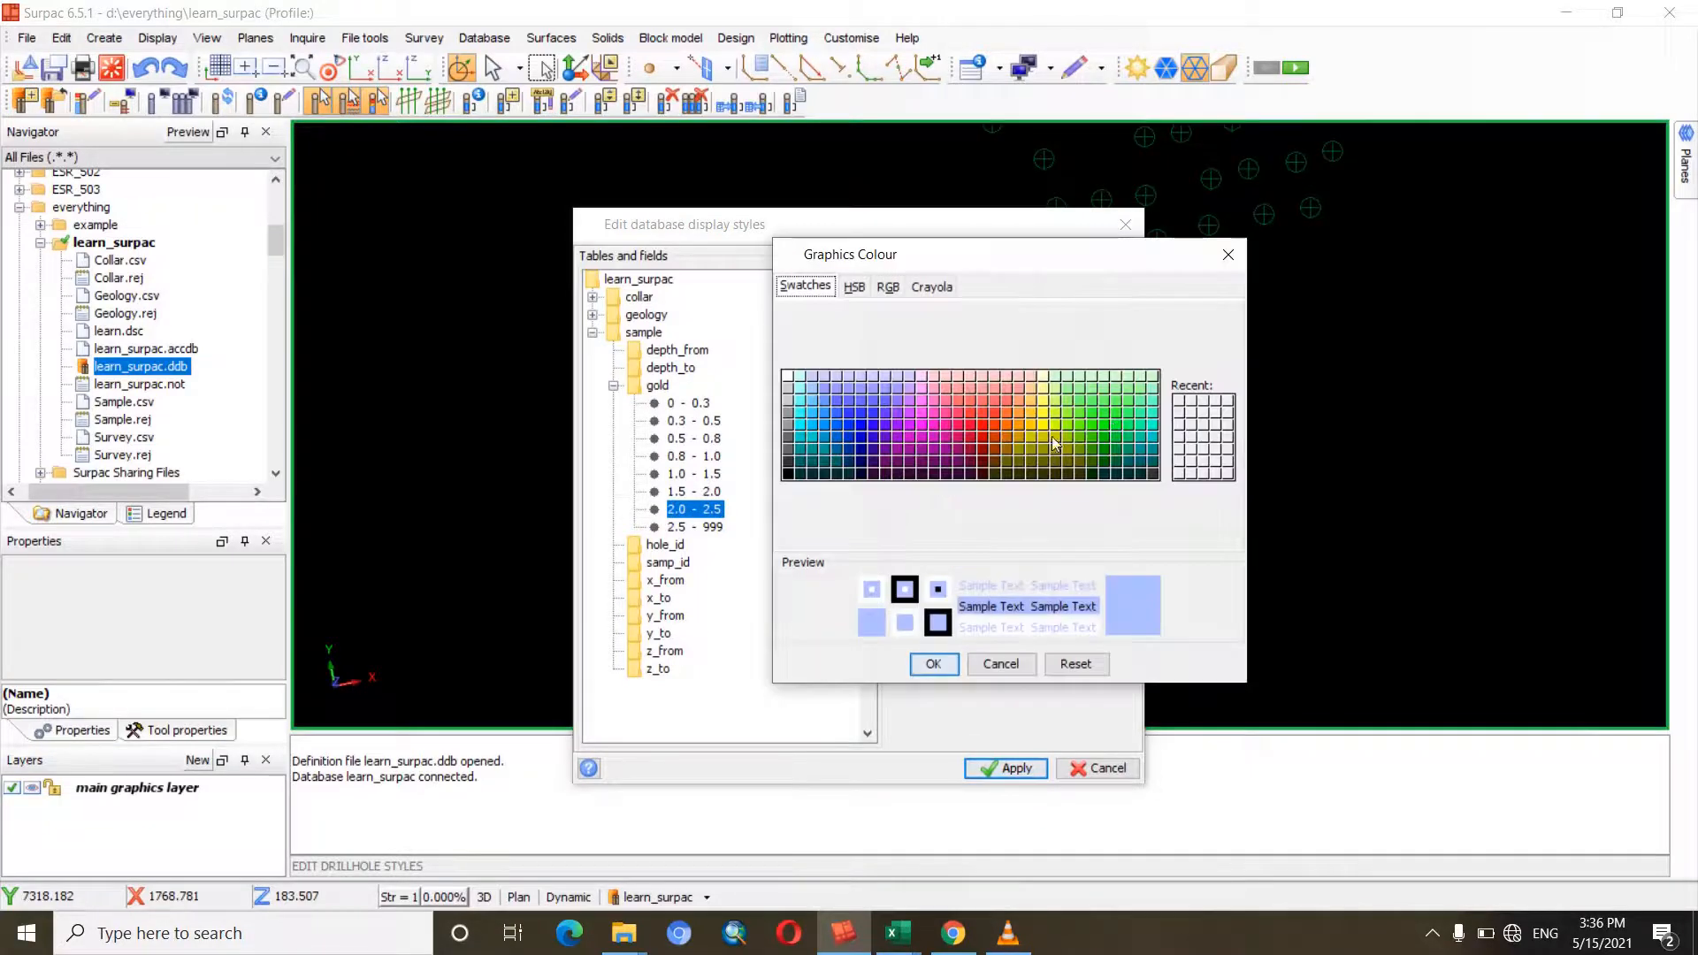
{"action": "left_click", "coordinate": [1227, 255]}
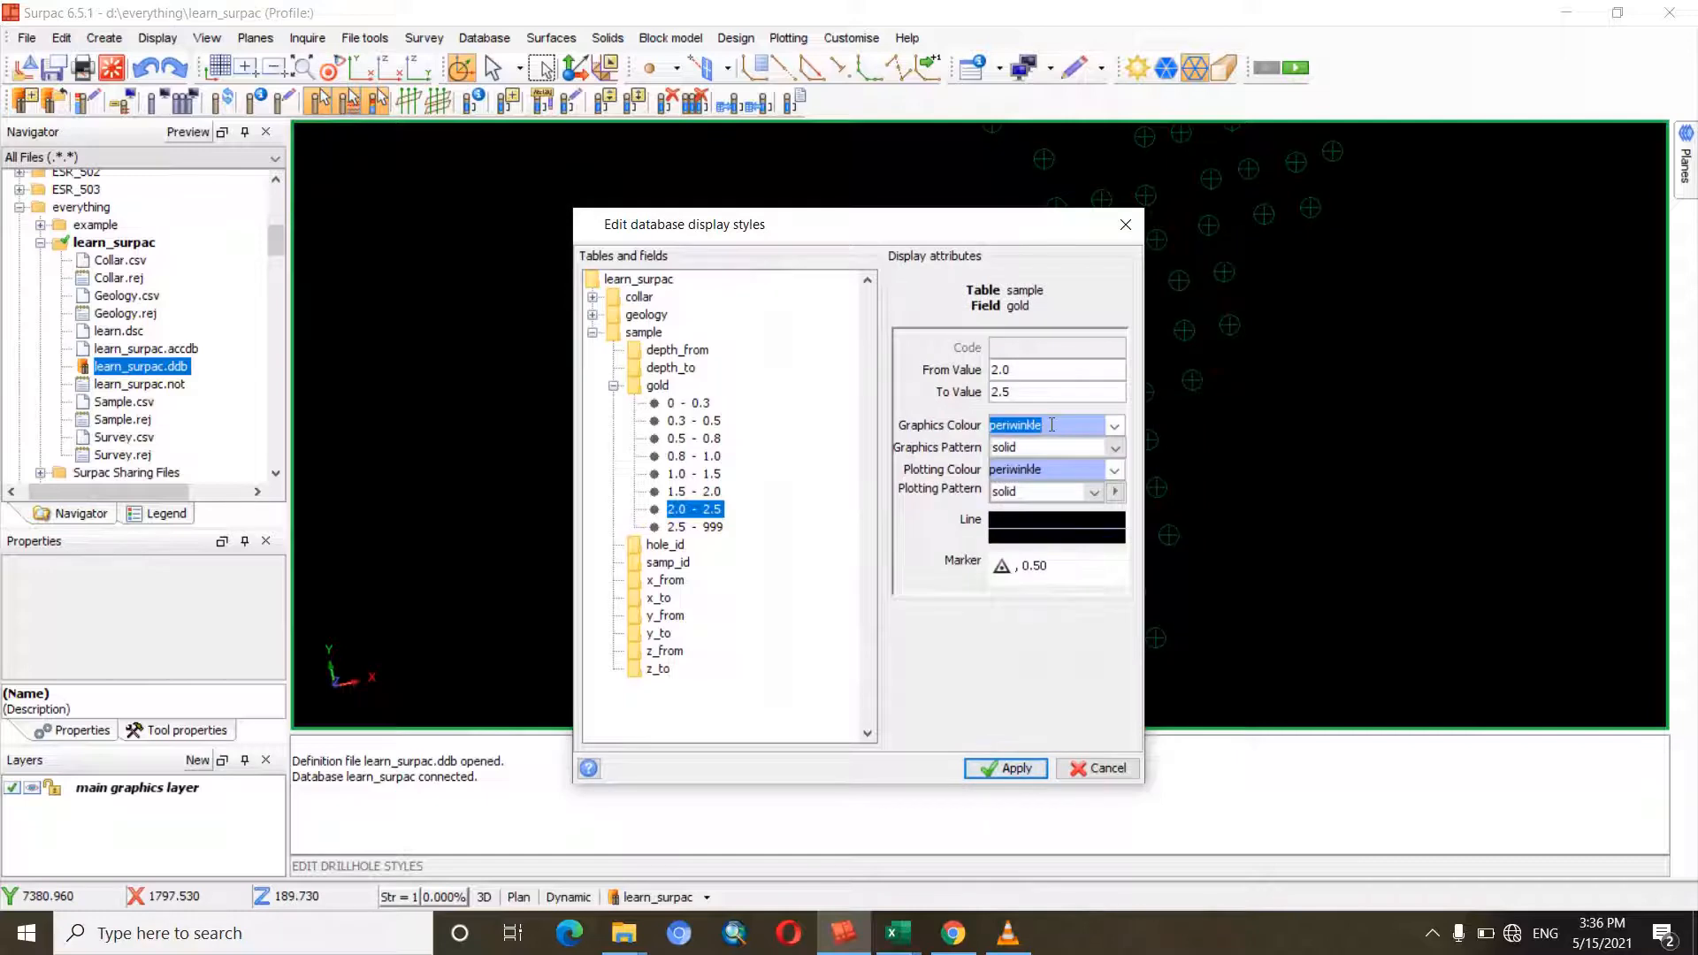
{"action": "type", "text": "magenta"}
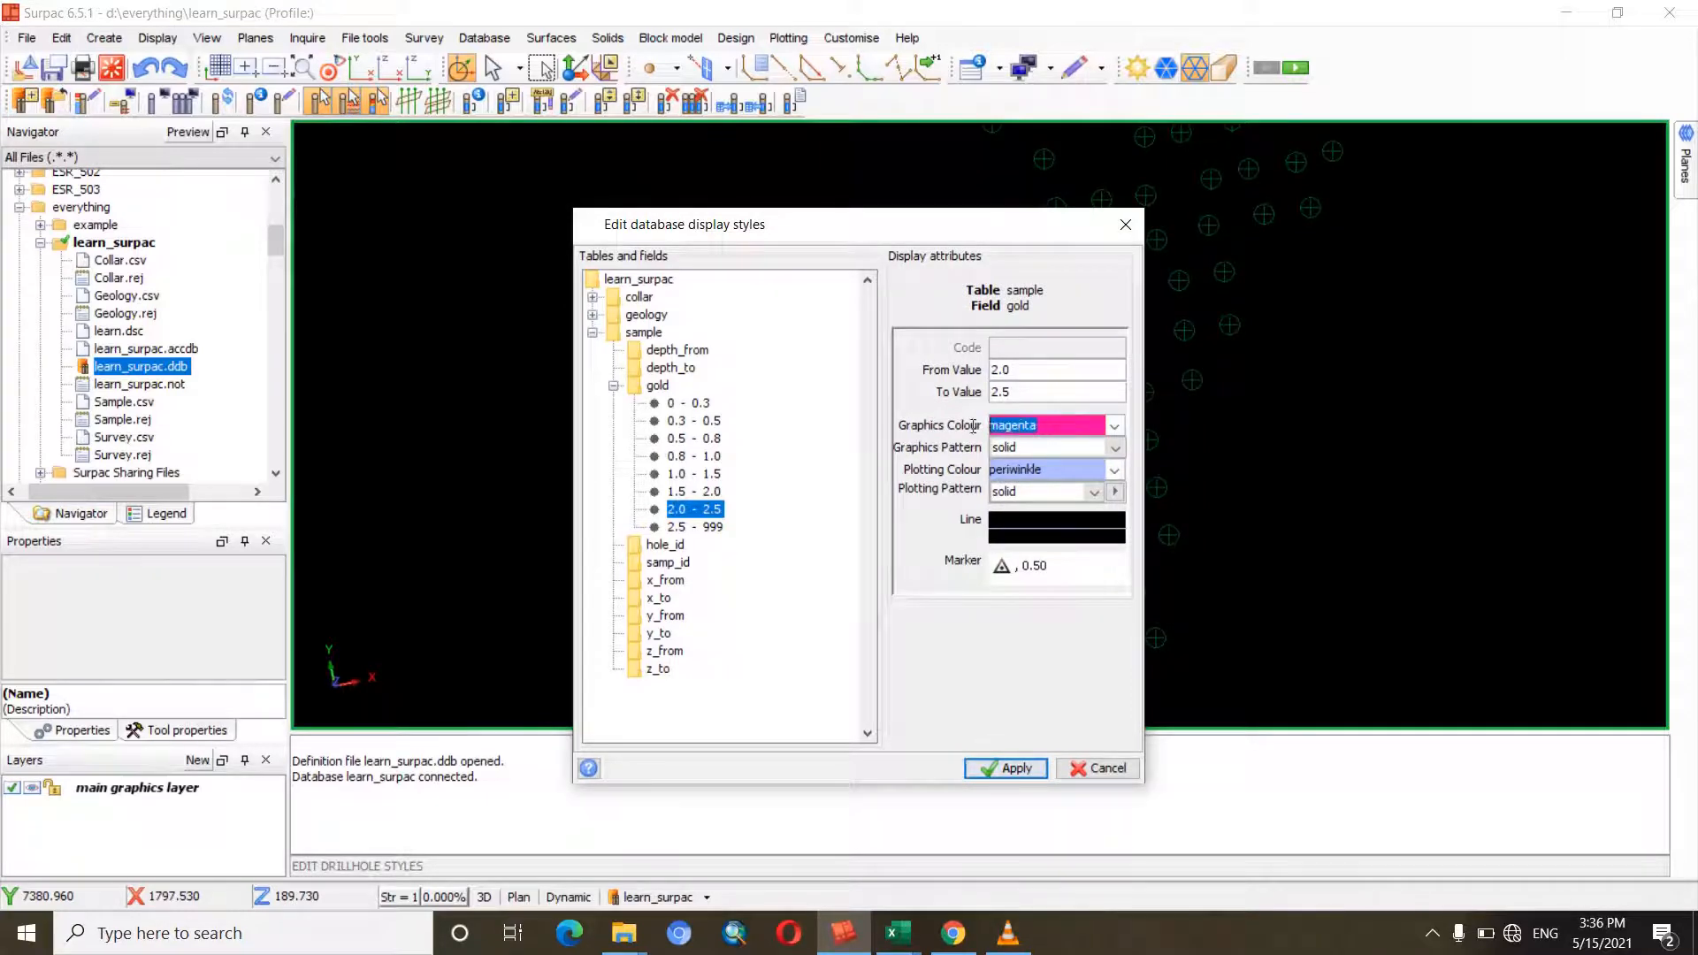
{"action": "double_click", "coordinate": [998, 467]}
{"action": "type", "text": "magenta"}
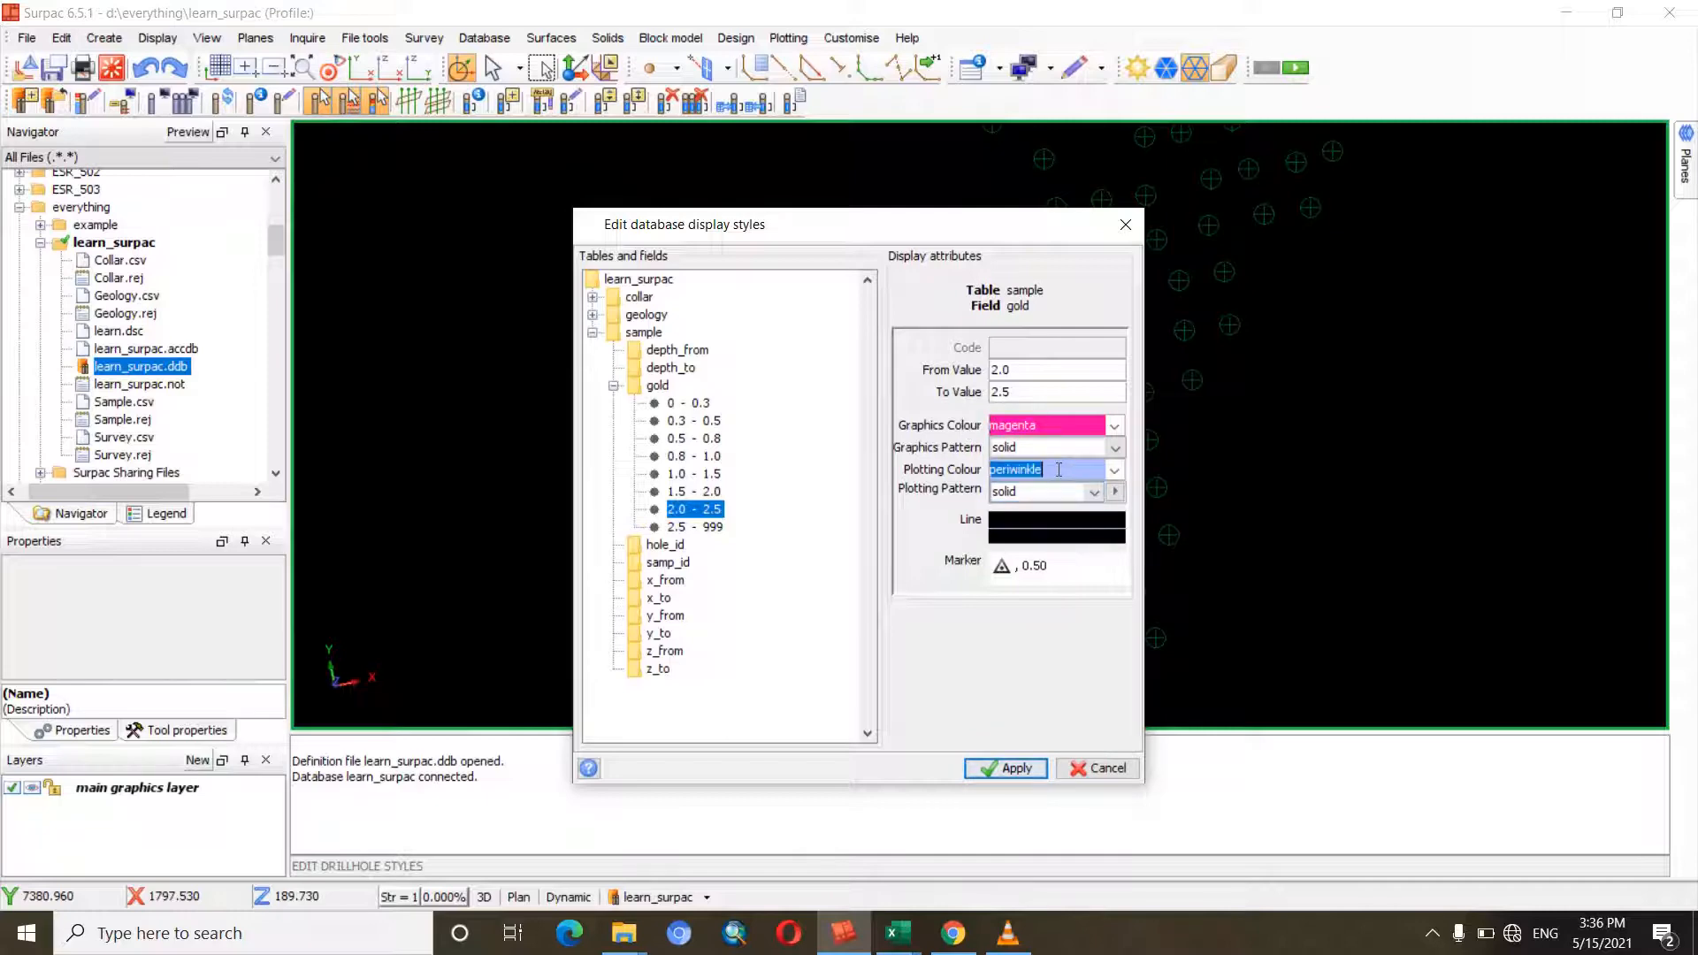
- Set the line thickness of the 2.0 - 2.5 gold range to 3
{"action": "left_click", "coordinate": [1080, 522]}
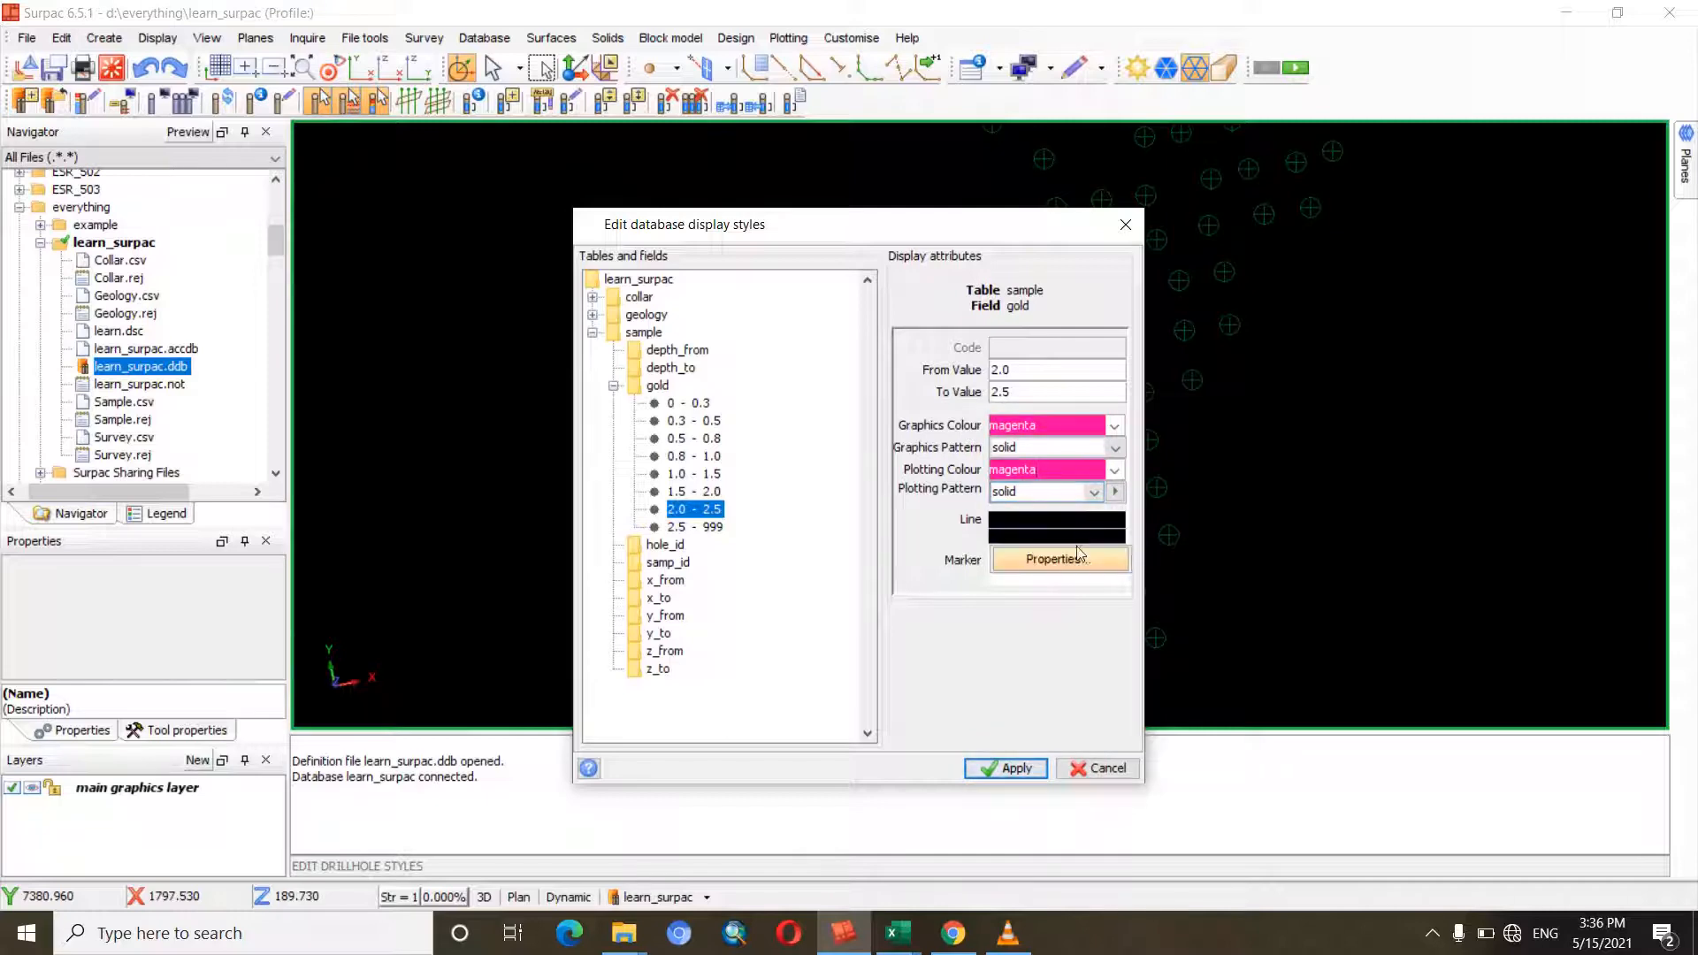
{"action": "left_click", "coordinate": [1079, 559]}
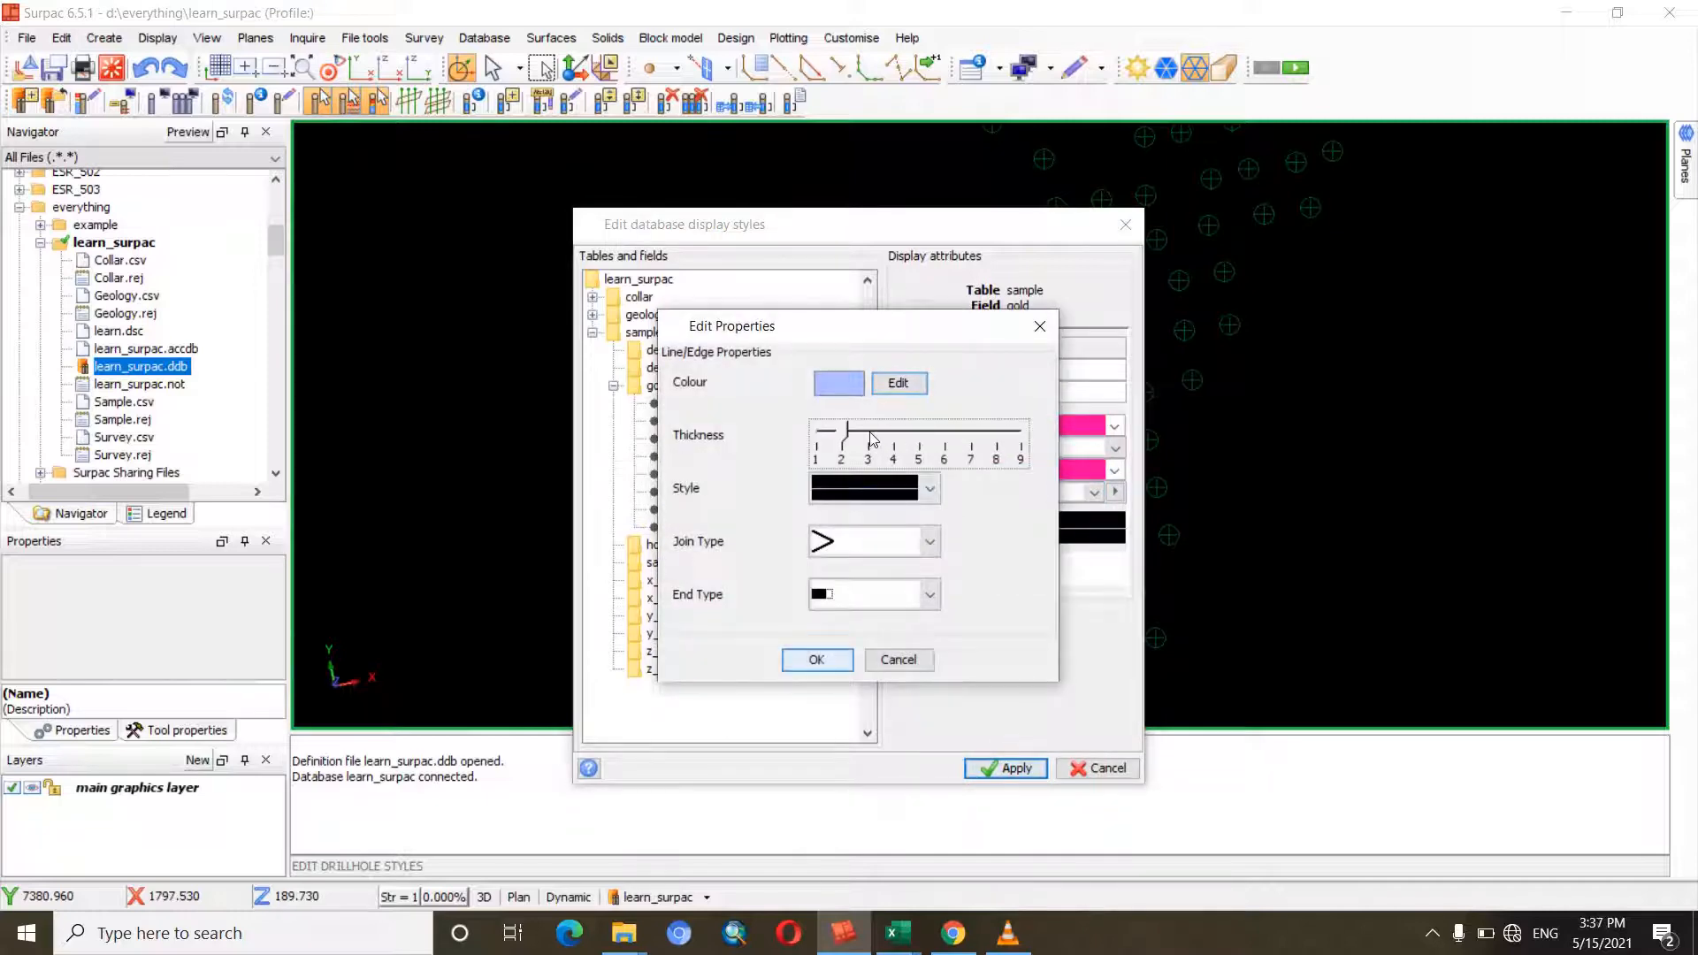
{"action": "left_click", "coordinate": [880, 446]}
{"action": "left_click", "coordinate": [817, 660]}
- Set the graphics and plotting colours of the 2.5 - 999 gold range to red
{"action": "left_click", "coordinate": [695, 526]}
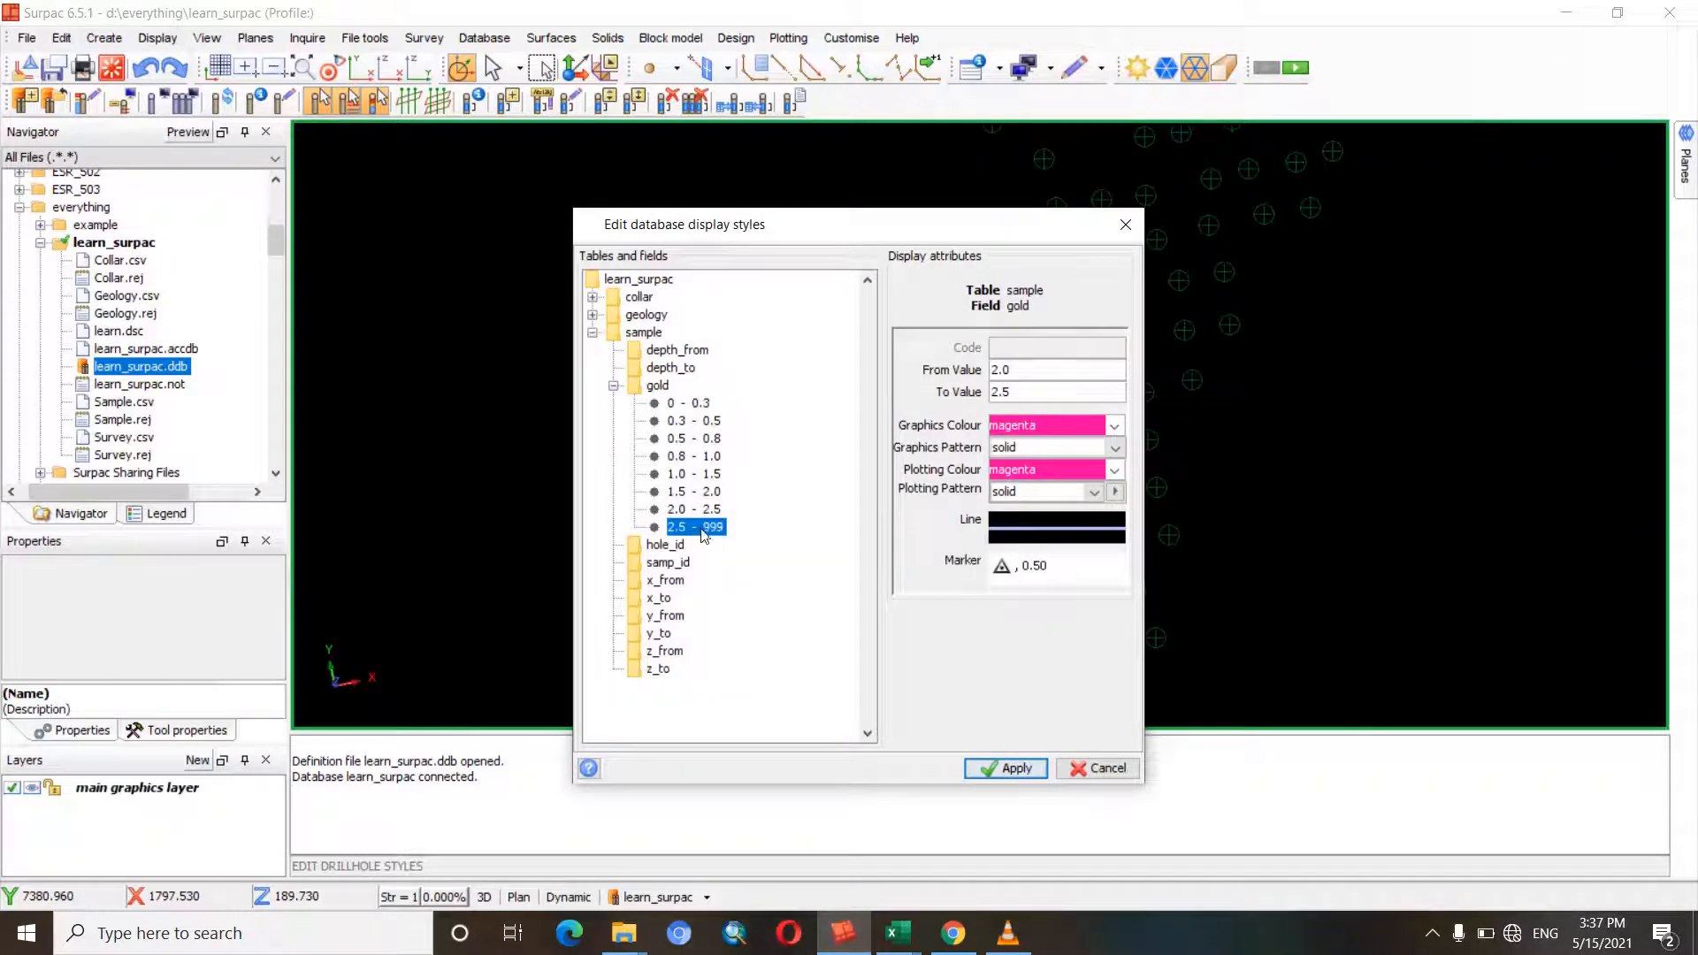
{"action": "double_click", "coordinate": [1071, 425]}
{"action": "type", "text": "red"}
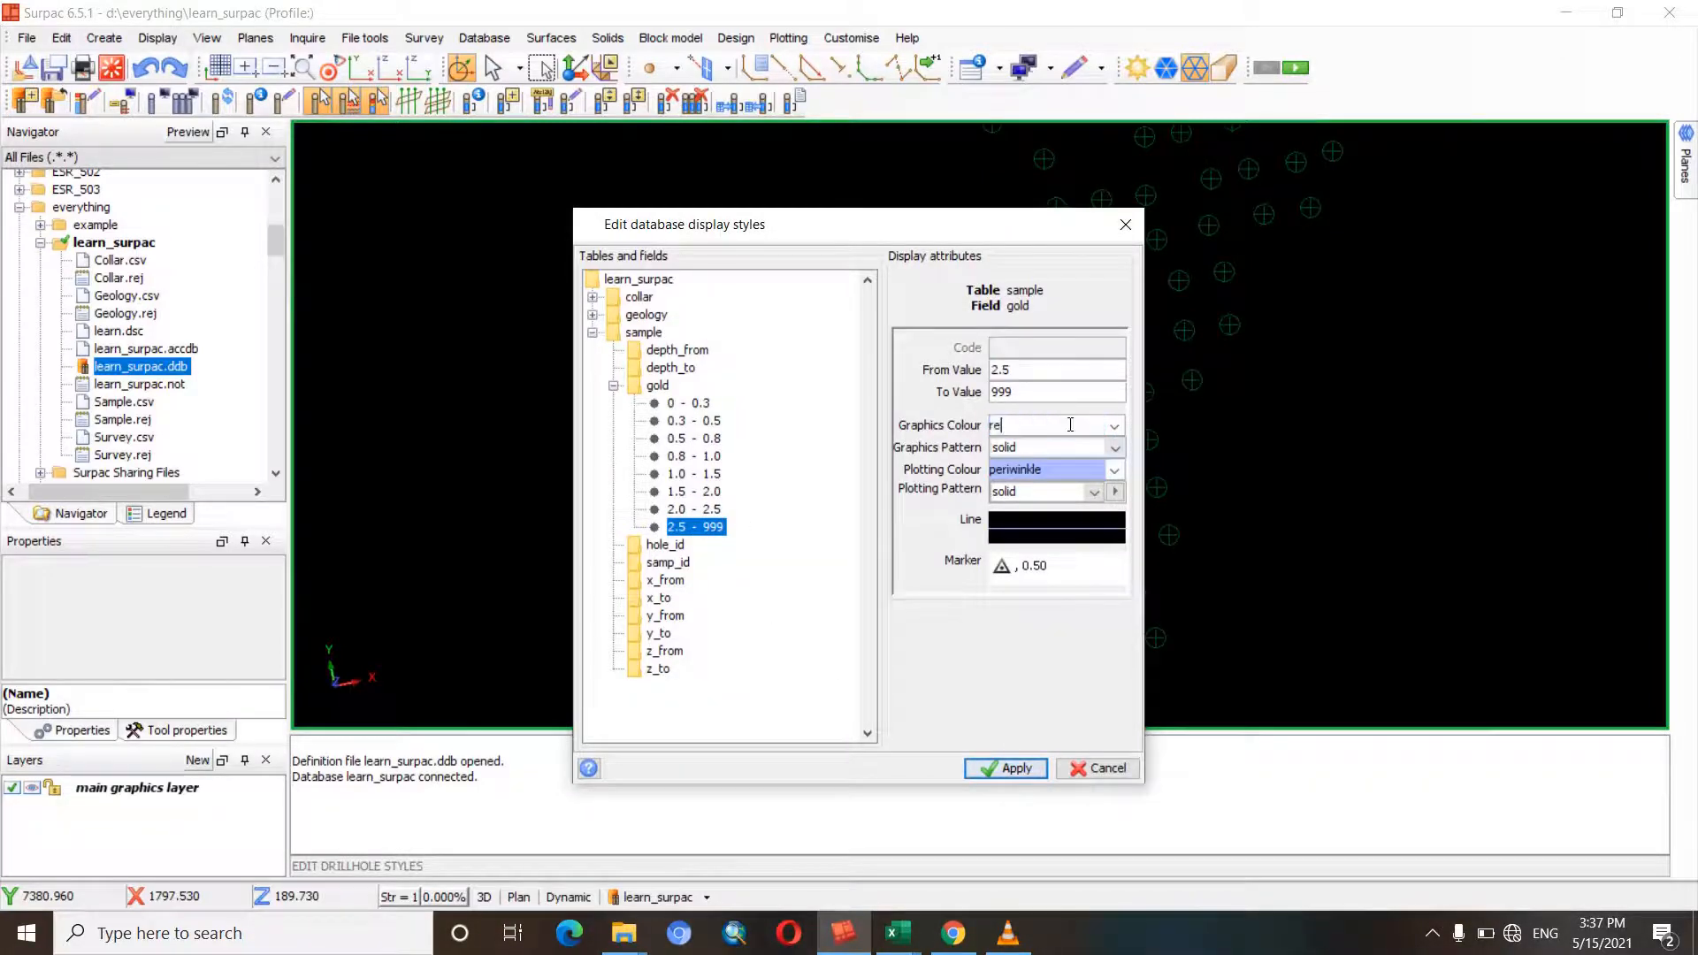
{"action": "type", "text": "red"}
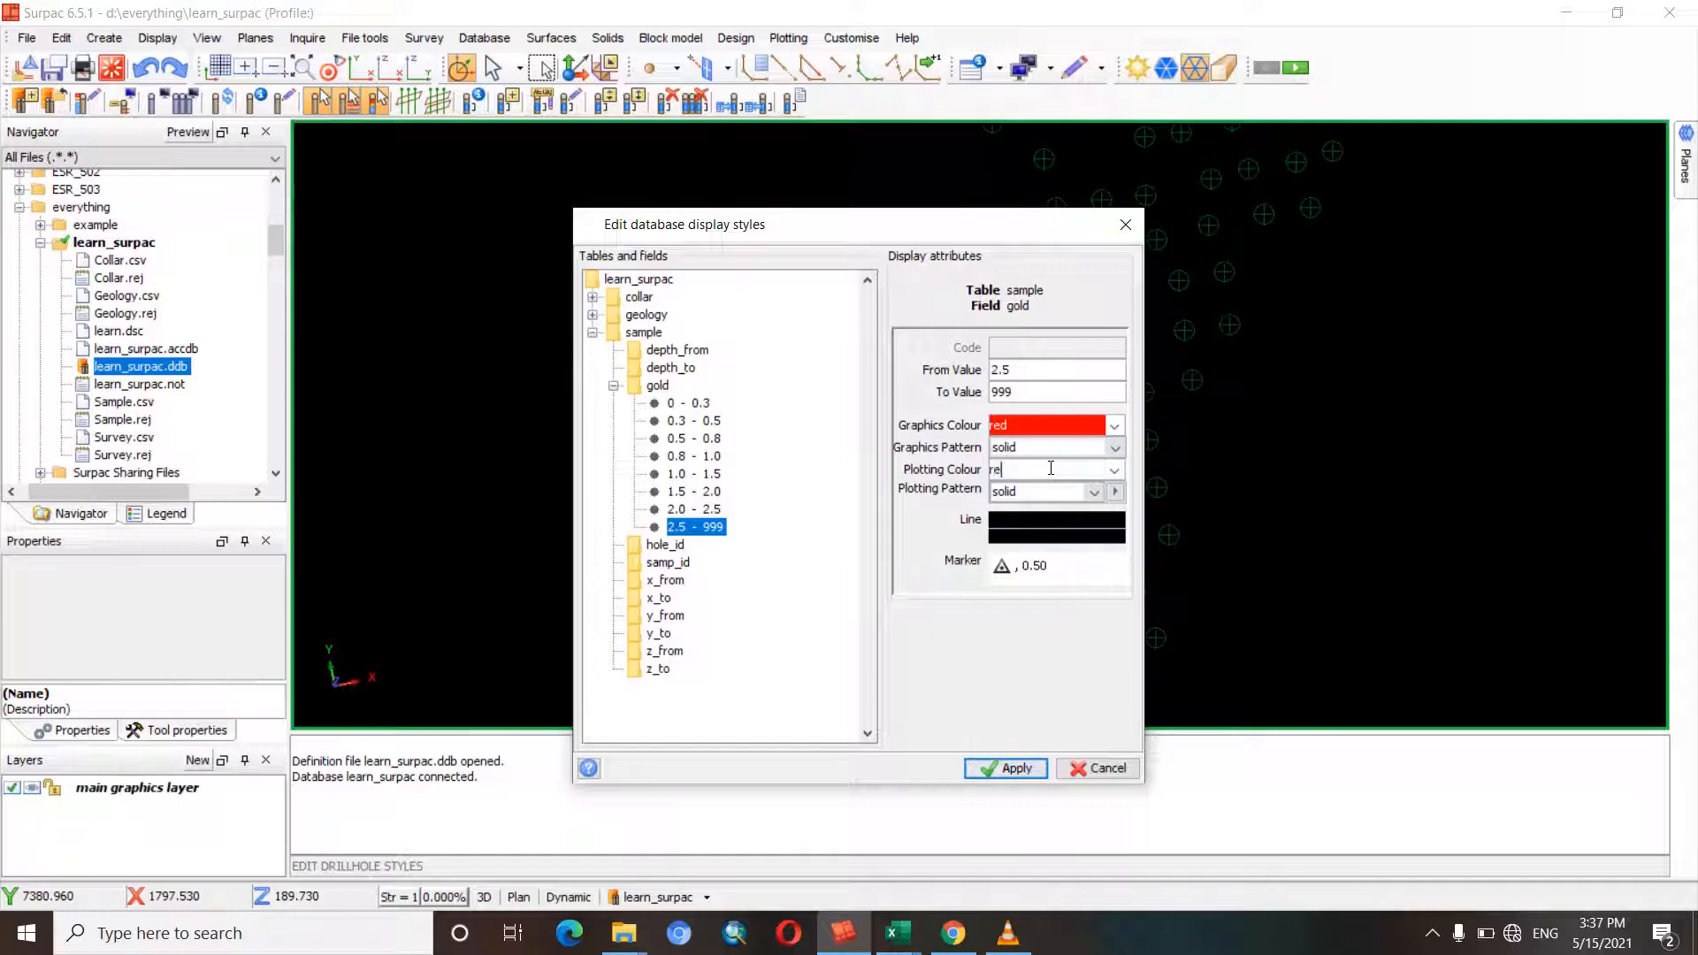
- Set the line thickness of the 2.5 - 999 gold range to 3
{"action": "left_click", "coordinate": [1064, 539]}
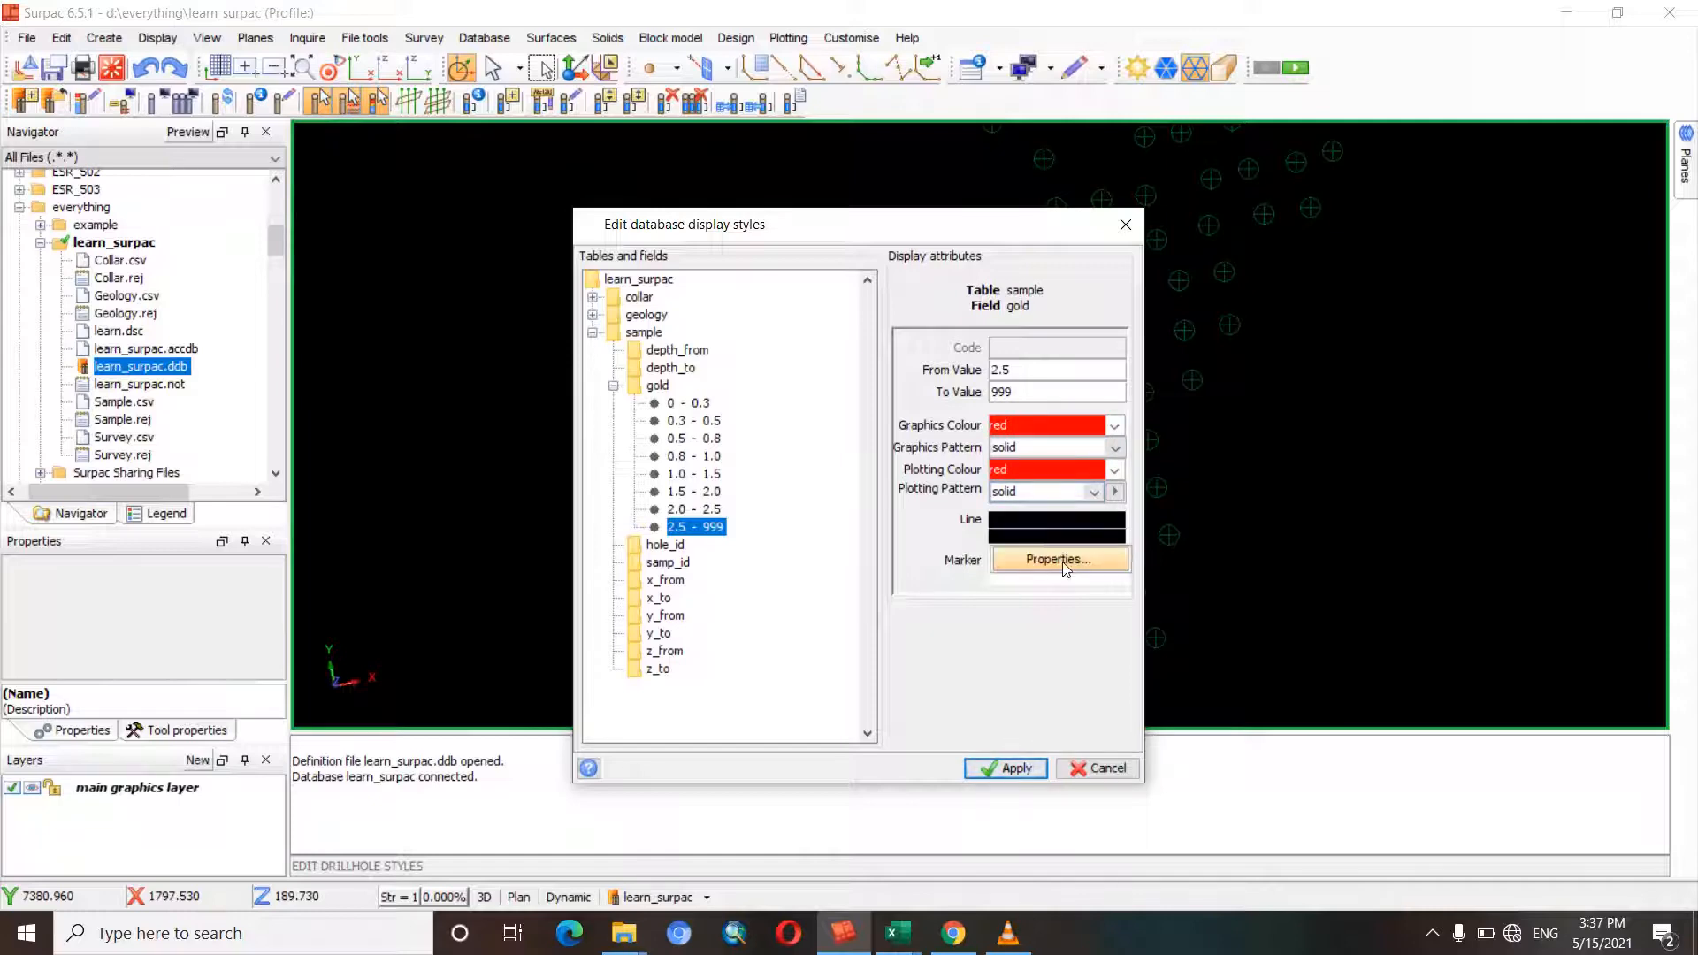
{"action": "left_click", "coordinate": [1057, 561]}
{"action": "left_click", "coordinate": [876, 433]}
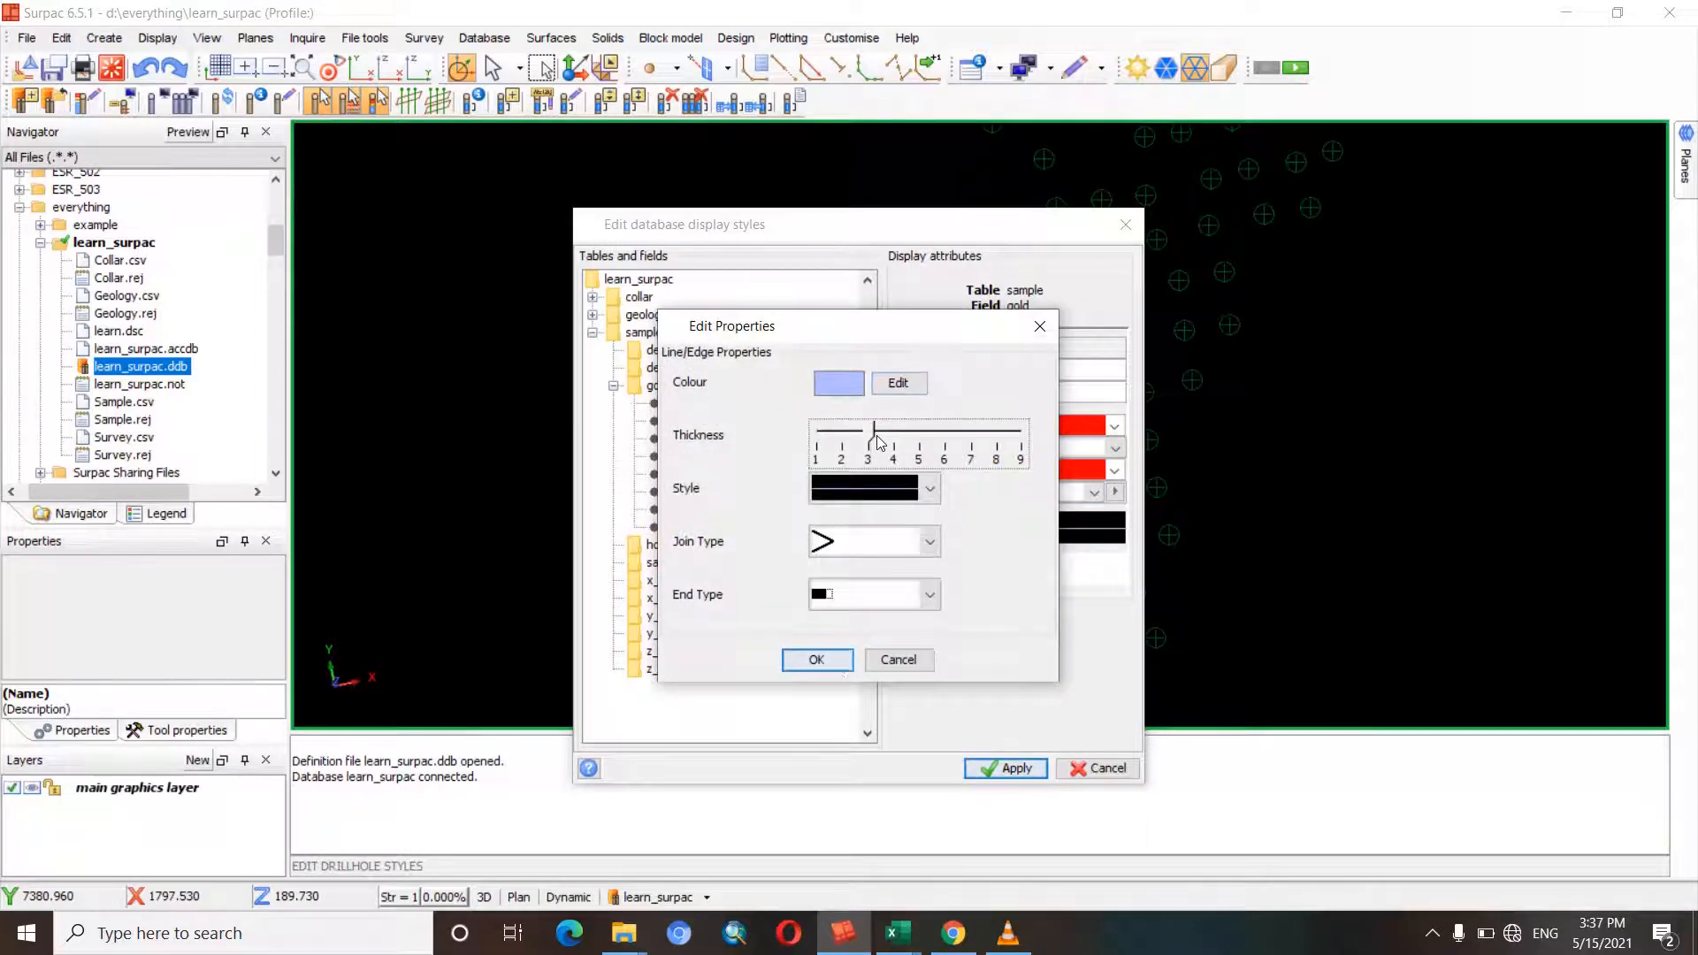
{"action": "left_click", "coordinate": [824, 659]}
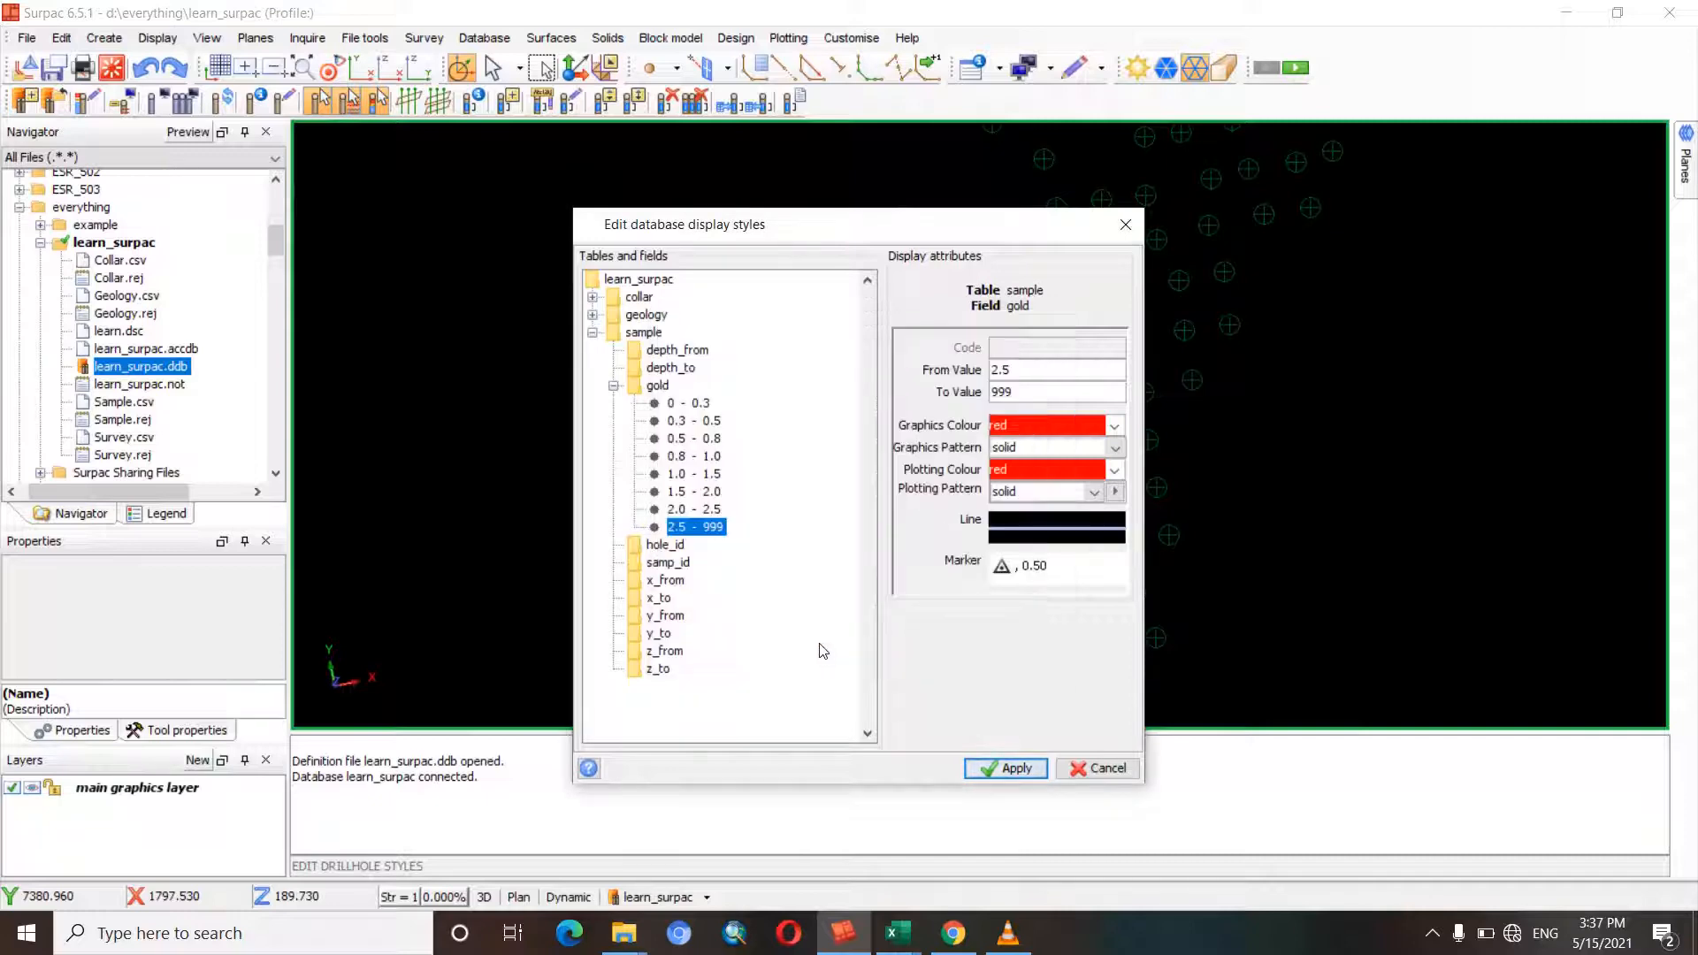
- Review the colours and line style of every gold range from 0 - 0.3 through 2.5 - 999
{"action": "left_click", "coordinate": [688, 403]}
{"action": "left_click", "coordinate": [690, 421]}
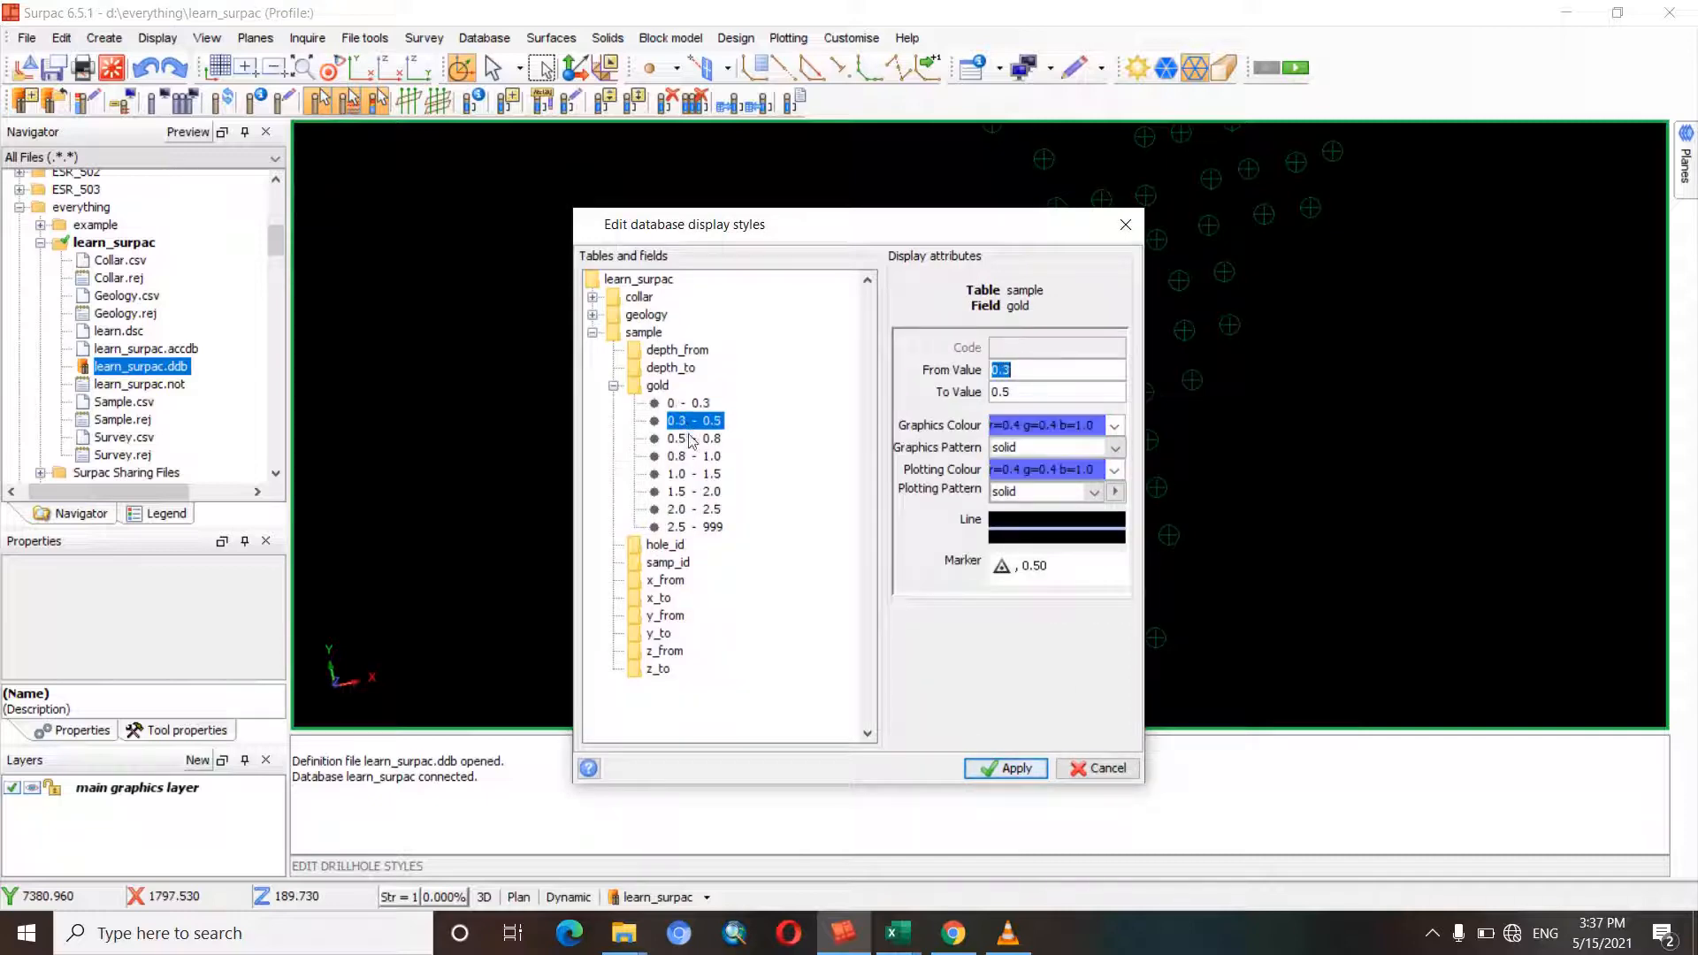
{"action": "left_click", "coordinate": [692, 438]}
{"action": "left_click", "coordinate": [693, 456]}
{"action": "left_click", "coordinate": [697, 474]}
{"action": "left_click", "coordinate": [701, 491]}
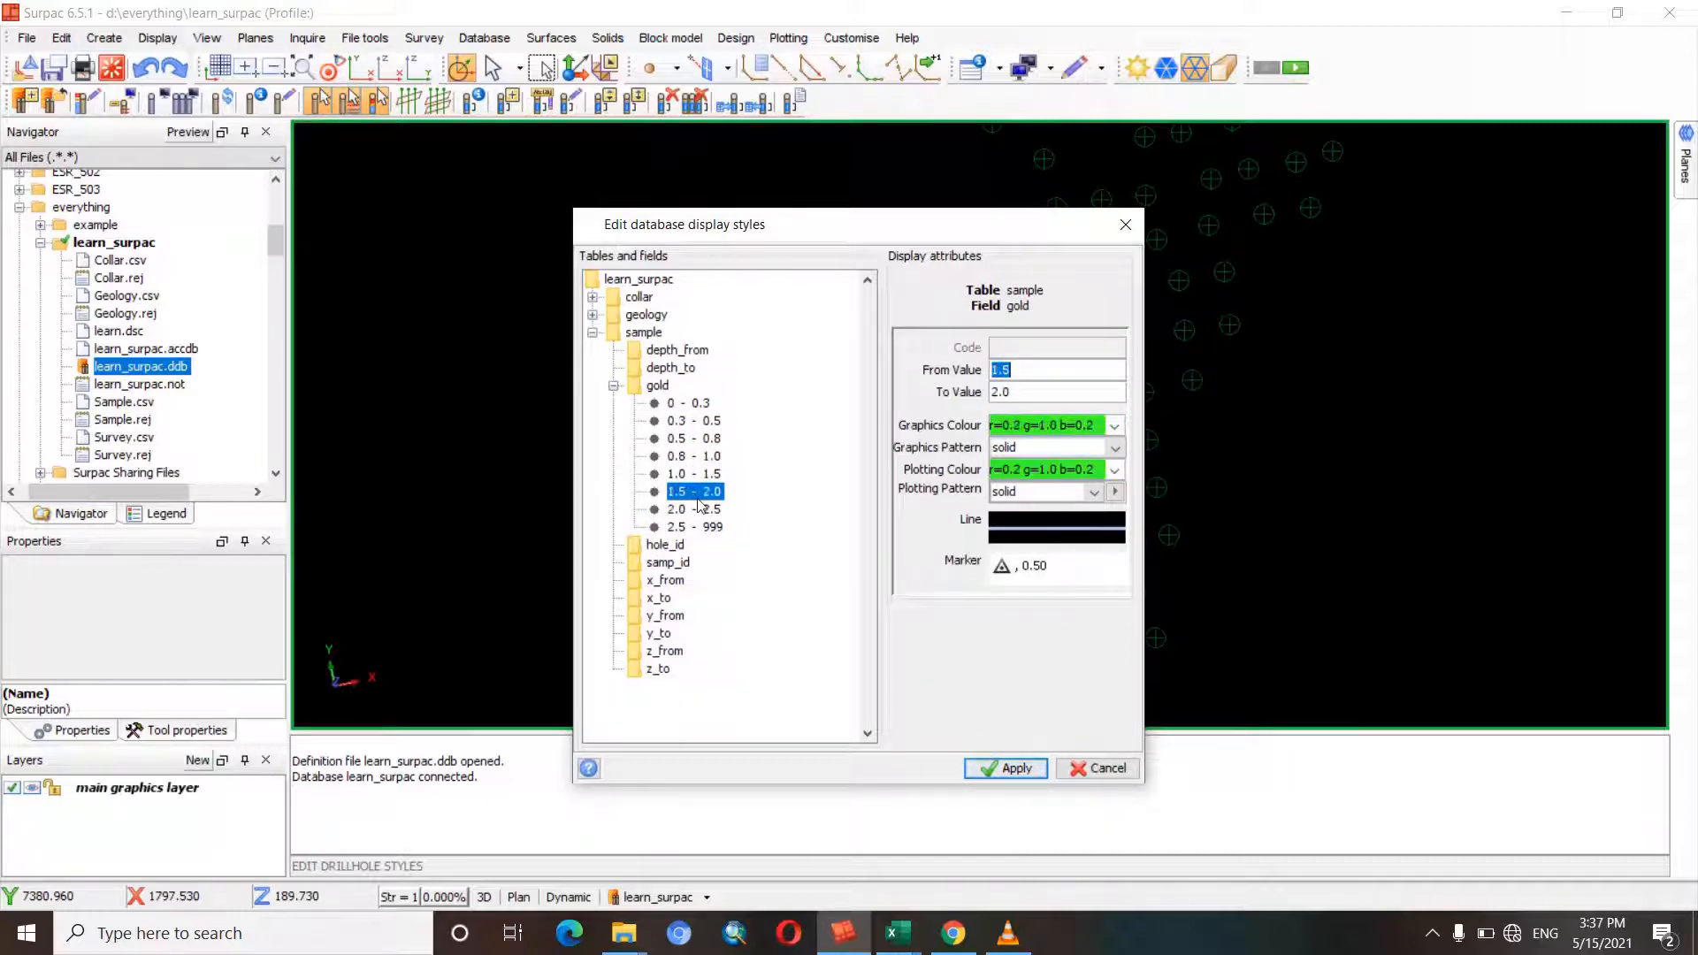
{"action": "left_click", "coordinate": [704, 510]}
{"action": "left_click", "coordinate": [708, 528]}
{"action": "left_click", "coordinate": [704, 509]}
{"action": "left_click", "coordinate": [700, 492]}
{"action": "left_click", "coordinate": [699, 474]}
{"action": "left_click", "coordinate": [698, 457]}
{"action": "left_click", "coordinate": [692, 438]}
{"action": "left_click", "coordinate": [690, 422]}
{"action": "left_click", "coordinate": [685, 405]}
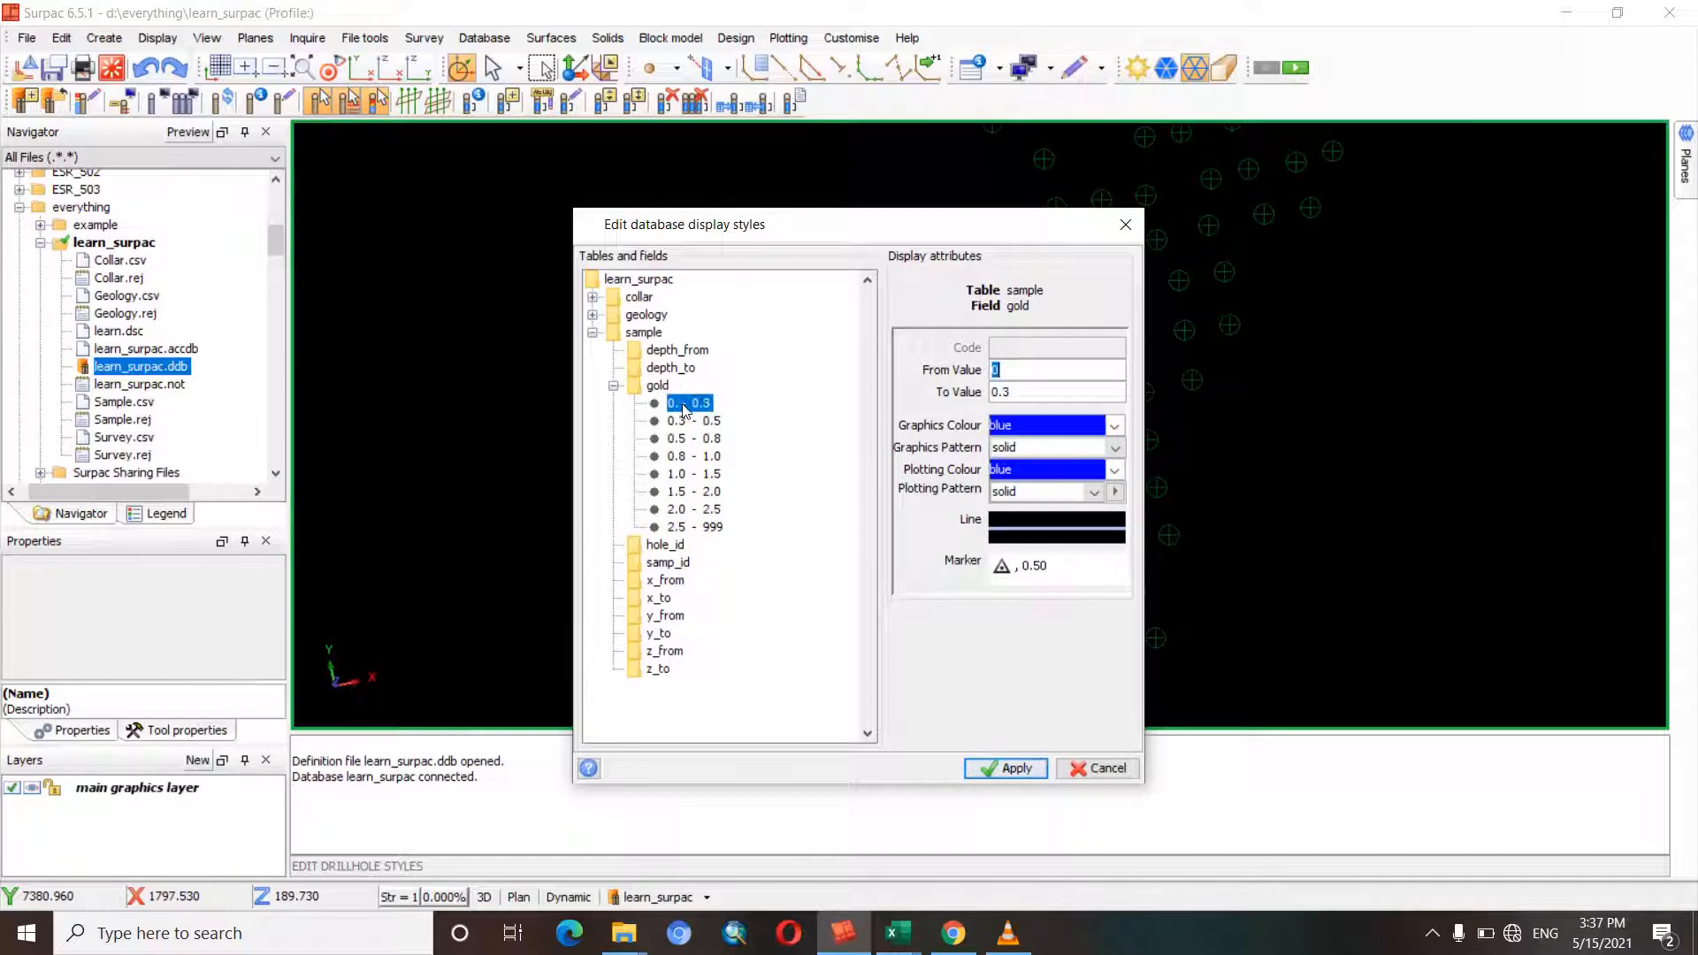
- Apply the edited drillhole display styles to the learn_surpac database
{"action": "left_click", "coordinate": [1005, 768]}
{"action": "middle_click_drag", "start_coordinate": [823, 609], "coordinate": [910, 409]}
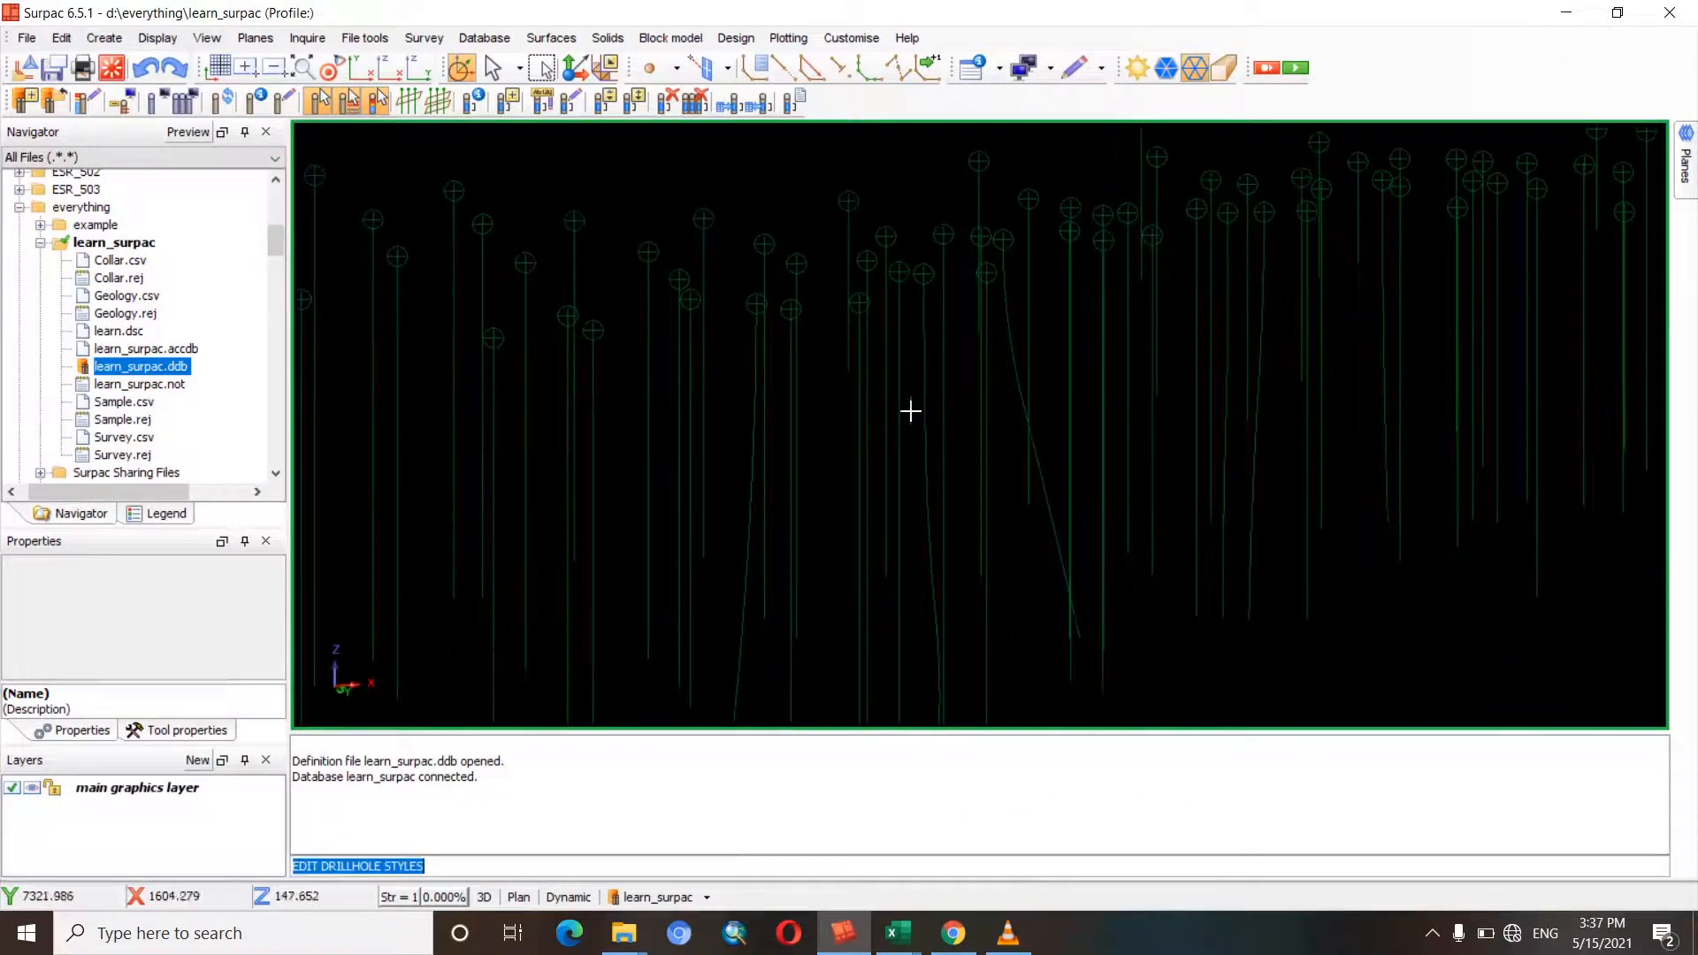
- Redisplay the learn_surpac drillholes with their traces coloured by the gold field of the sample table
{"action": "left_click", "coordinate": [652, 898]}
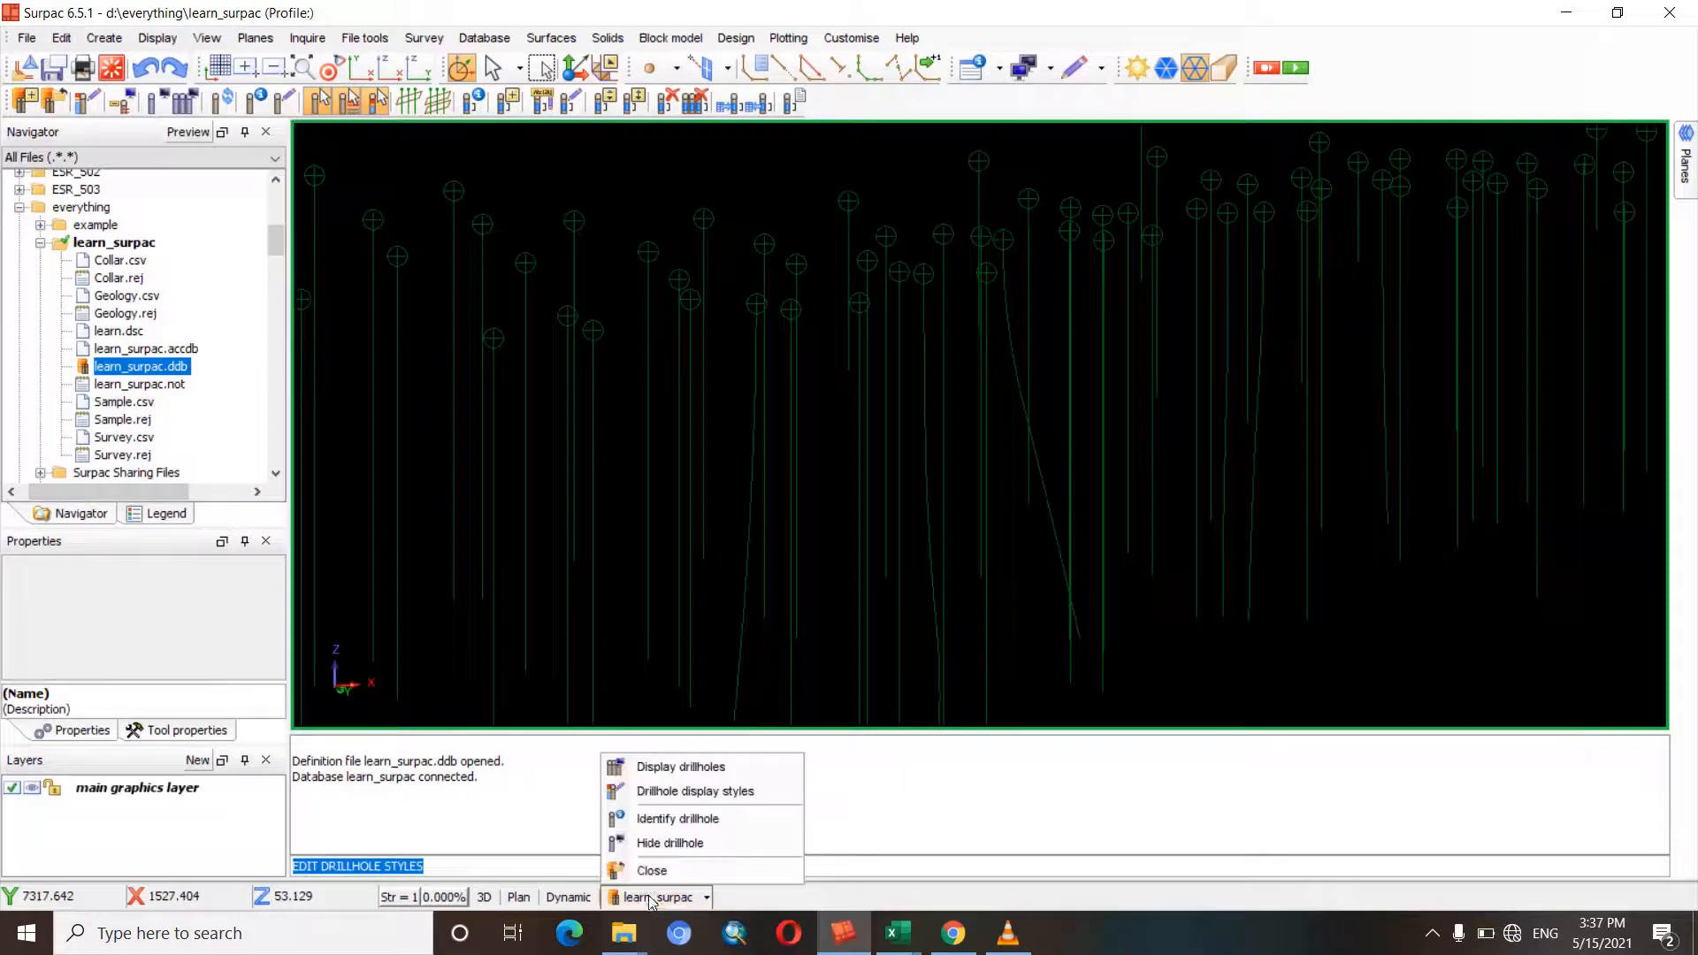
{"action": "left_click", "coordinate": [669, 776]}
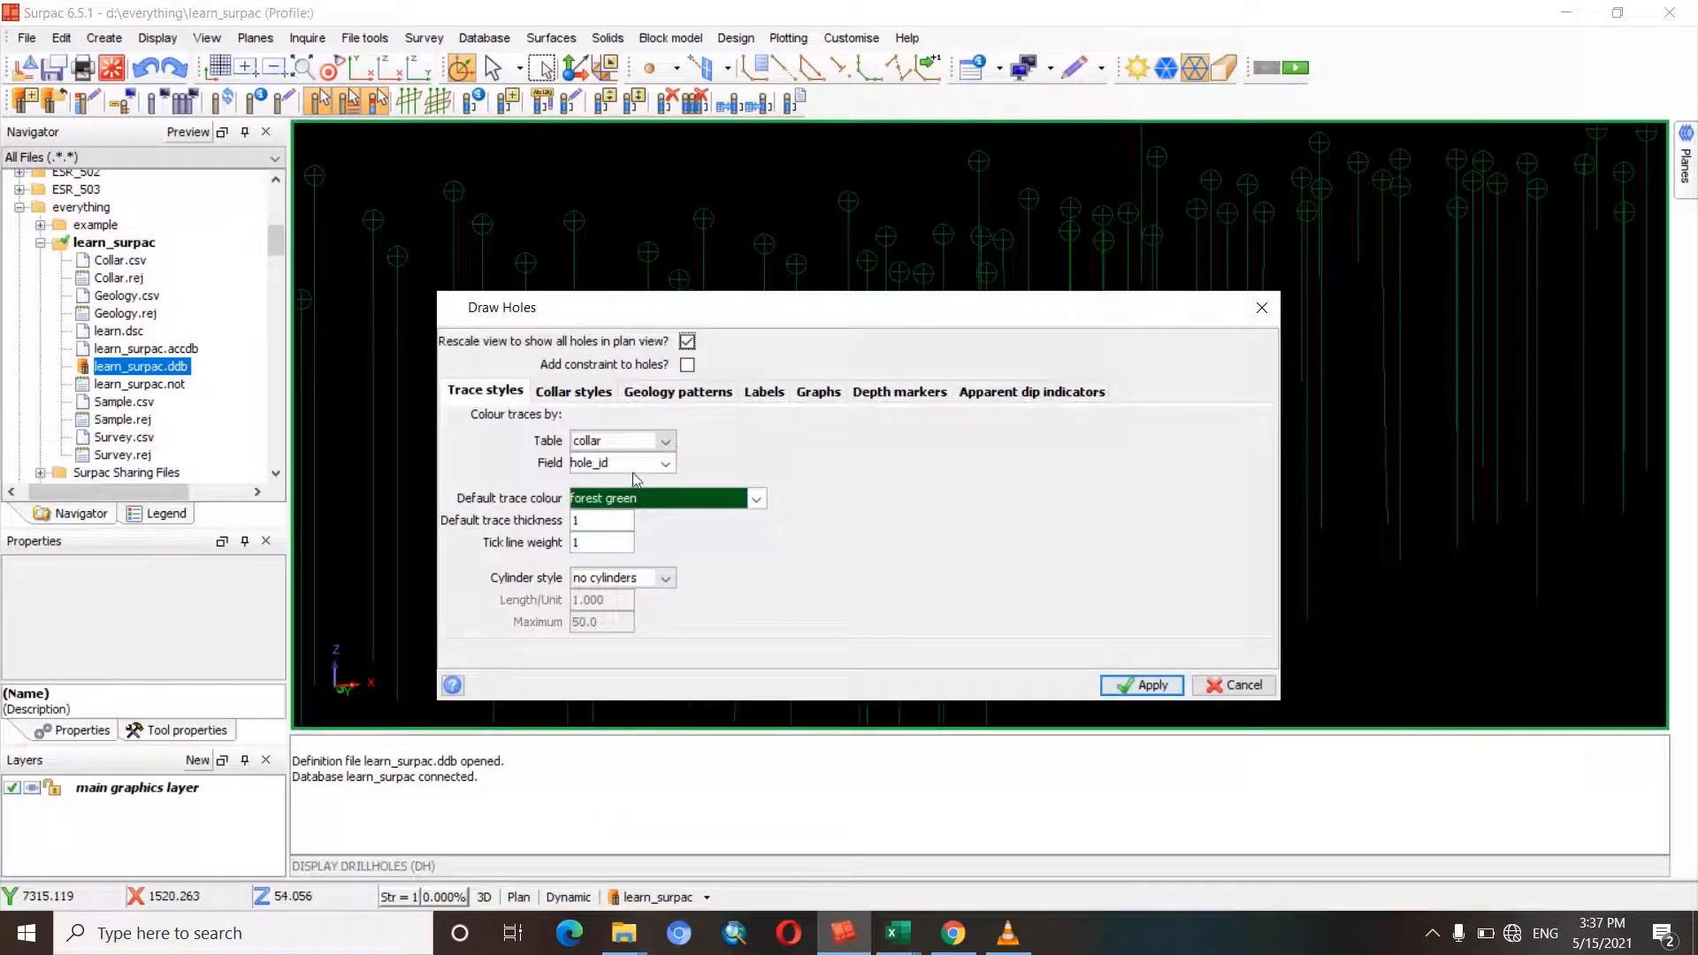
{"action": "left_click", "coordinate": [666, 442]}
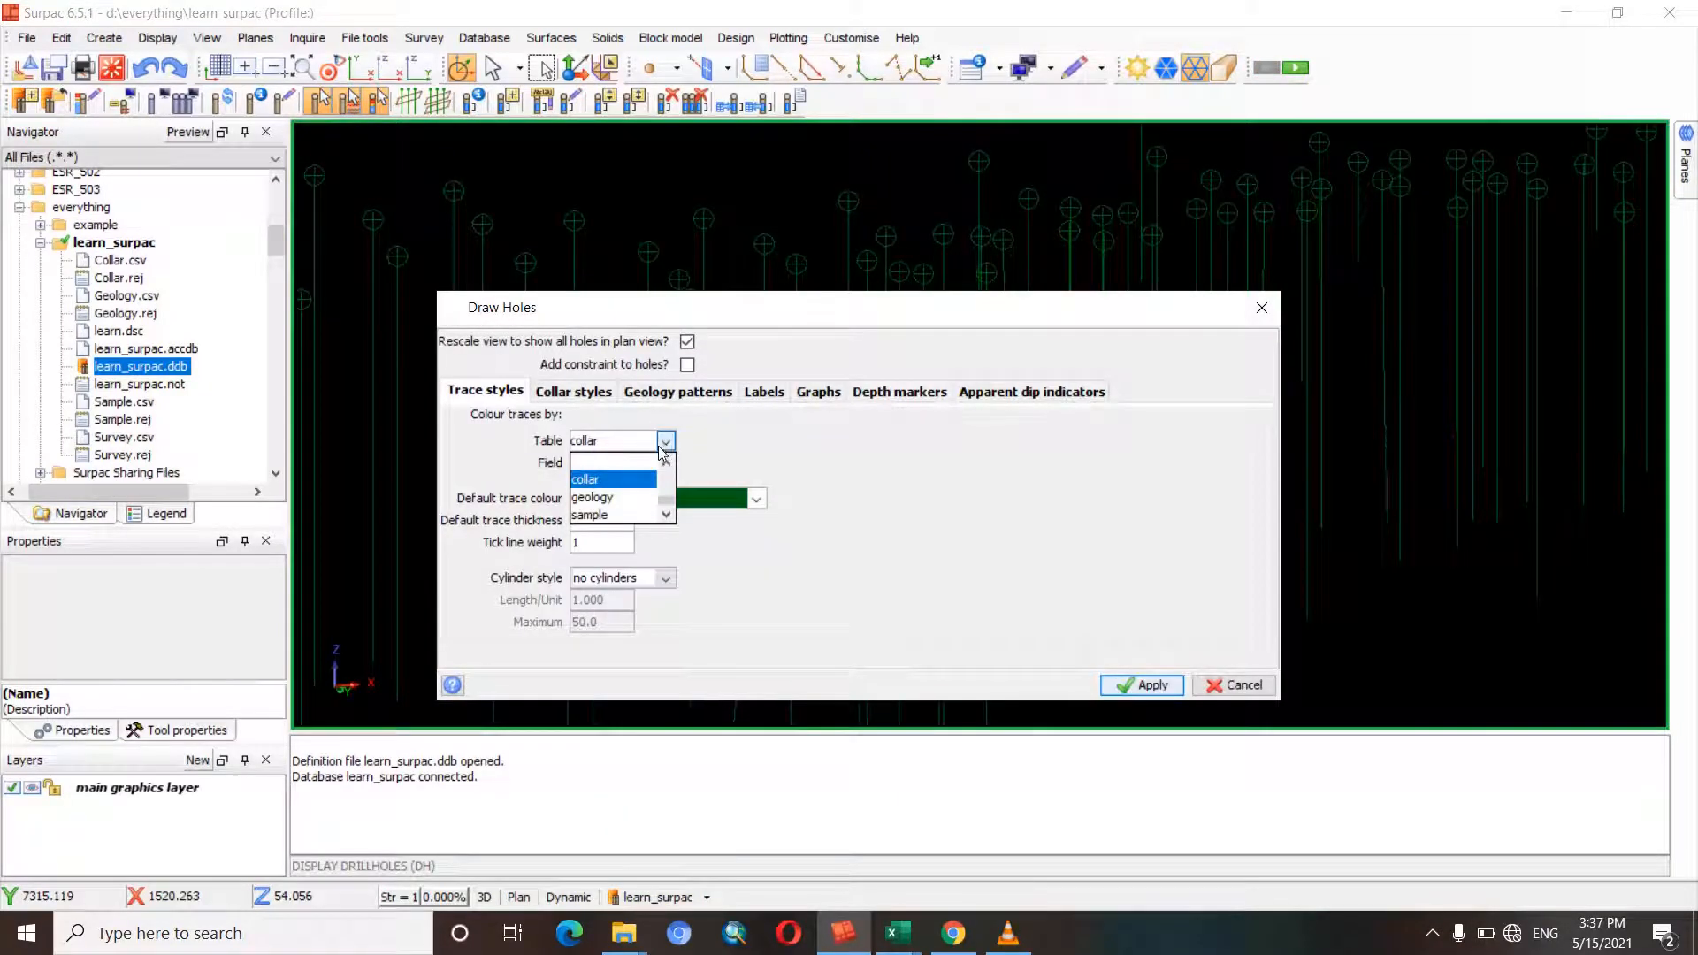
{"action": "left_click", "coordinate": [622, 515]}
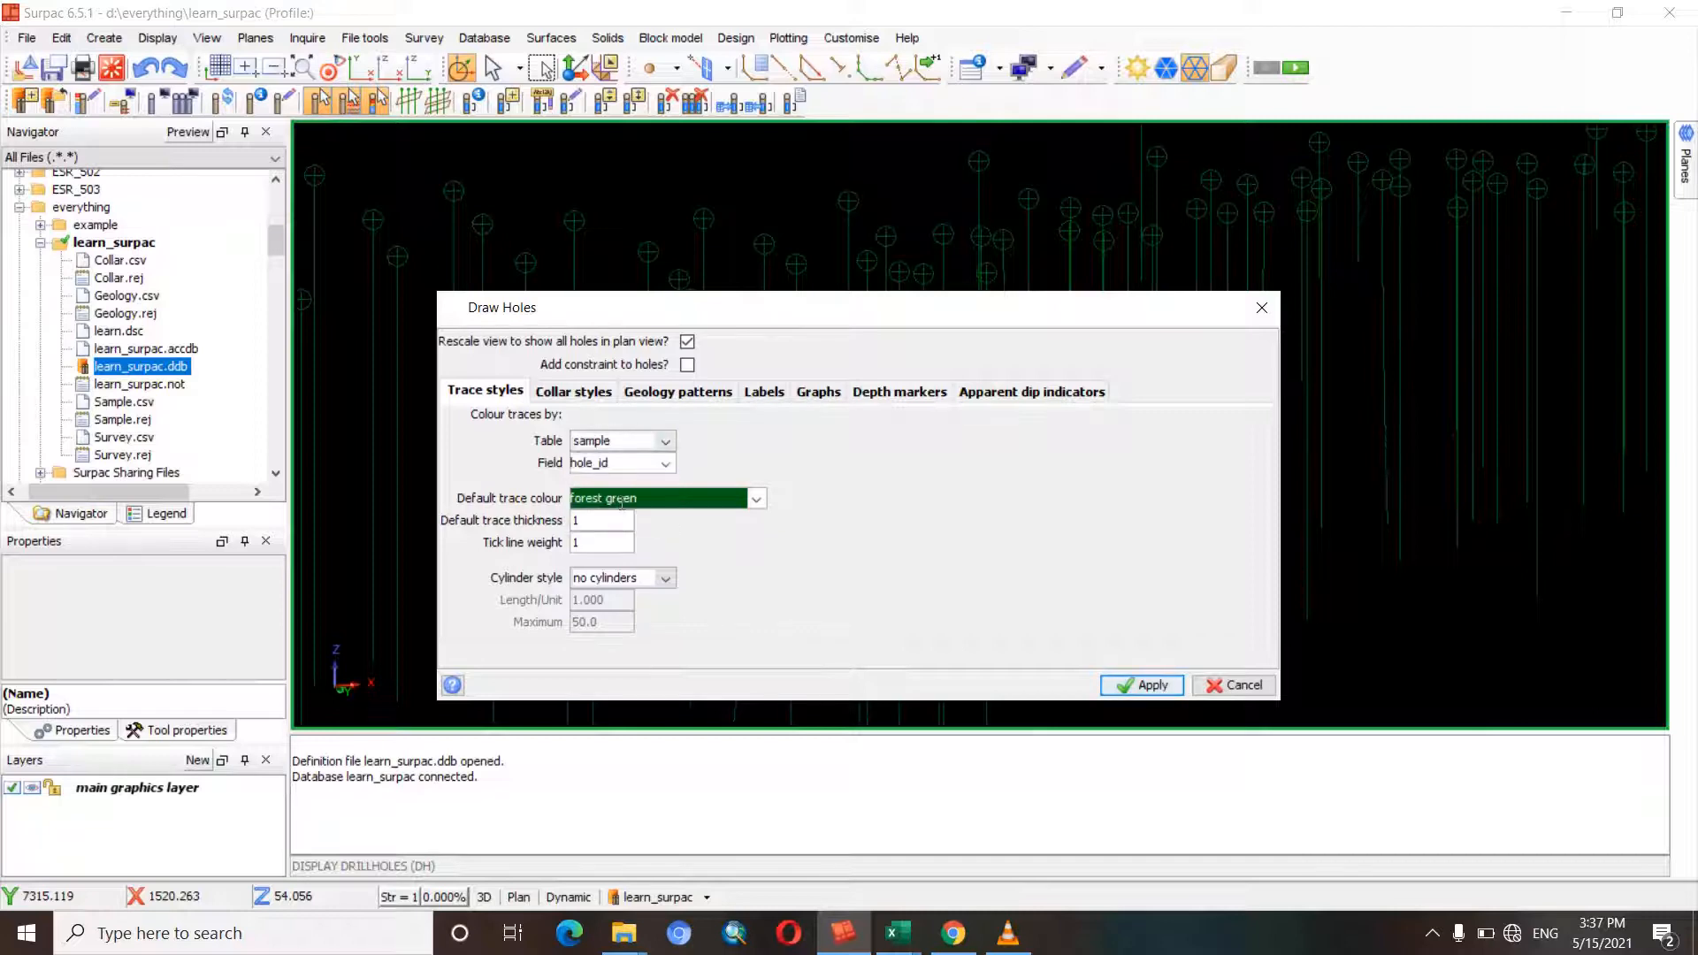
{"action": "left_click", "coordinate": [666, 464]}
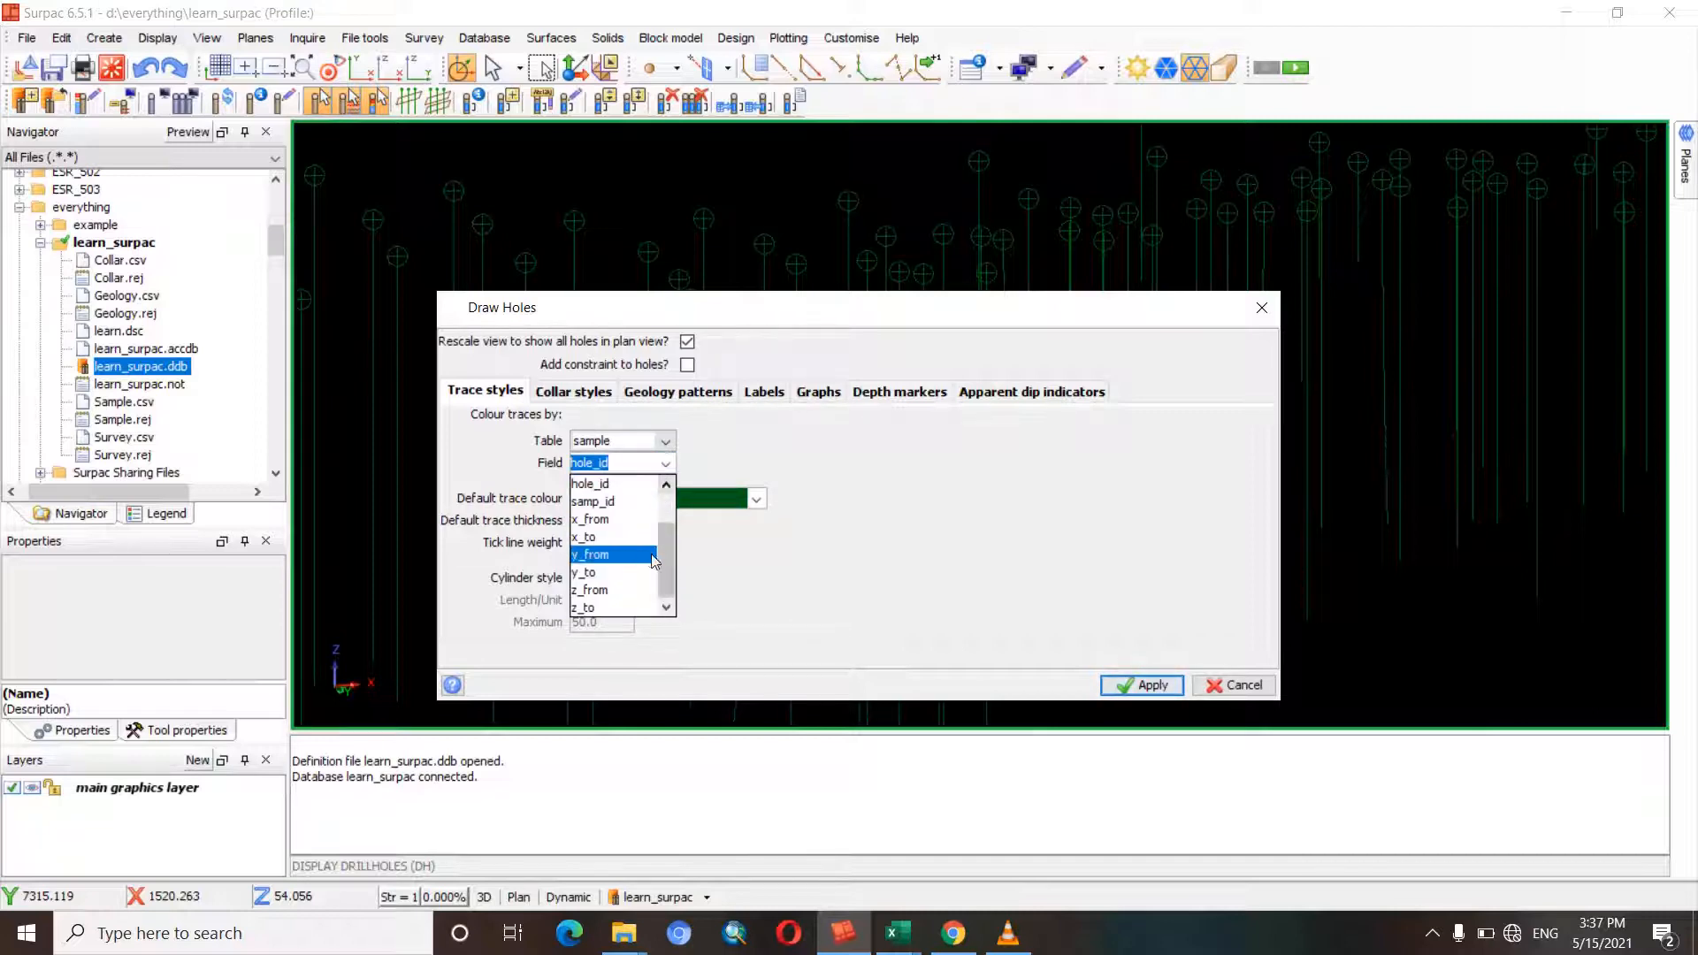
{"action": "scroll", "coordinate": [676, 557], "scroll_direction": "down", "scroll_amount": 3}
{"action": "left_click", "coordinate": [586, 523]}
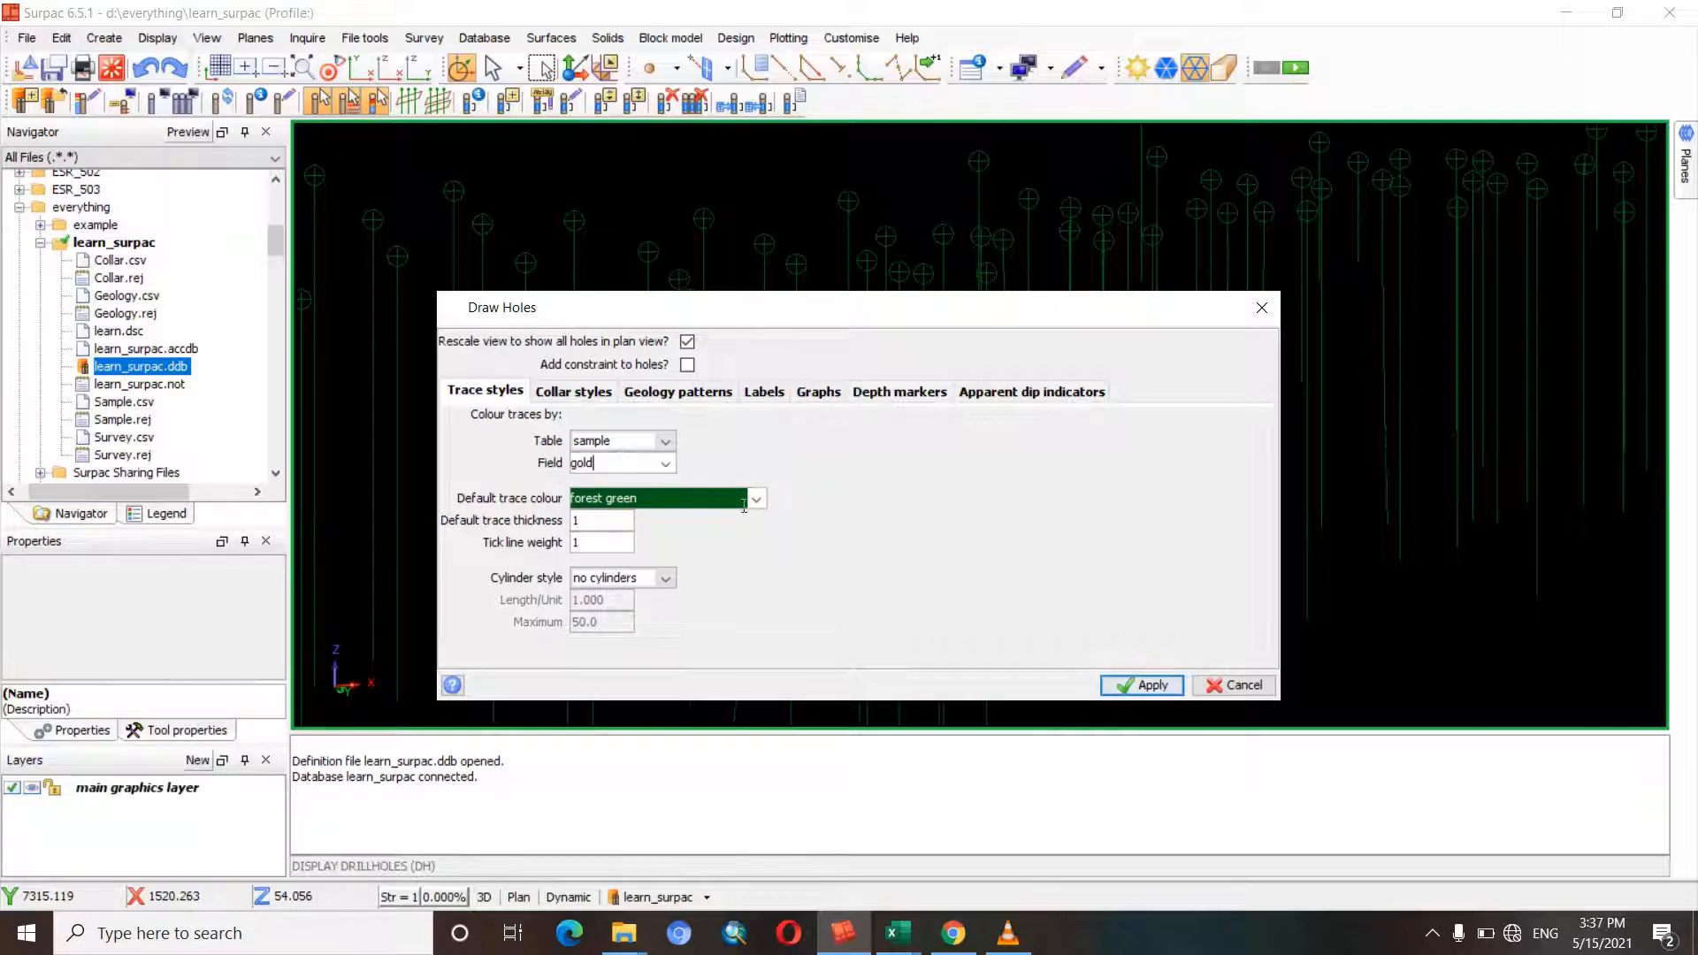
{"action": "left_click", "coordinate": [1141, 684]}
- Examine the gold grade colours along the drillhole traces from several angles
{"action": "left_click_drag", "start_coordinate": [970, 622], "coordinate": [1035, 362]}
{"action": "mouse_move", "coordinate": [653, 430]}
{"action": "left_mouse_down"}
{"action": "mouse_move", "coordinate": [604, 425]}
{"action": "mouse_move", "coordinate": [690, 410]}
{"action": "mouse_move", "coordinate": [623, 423]}
{"action": "left_mouse_up"}
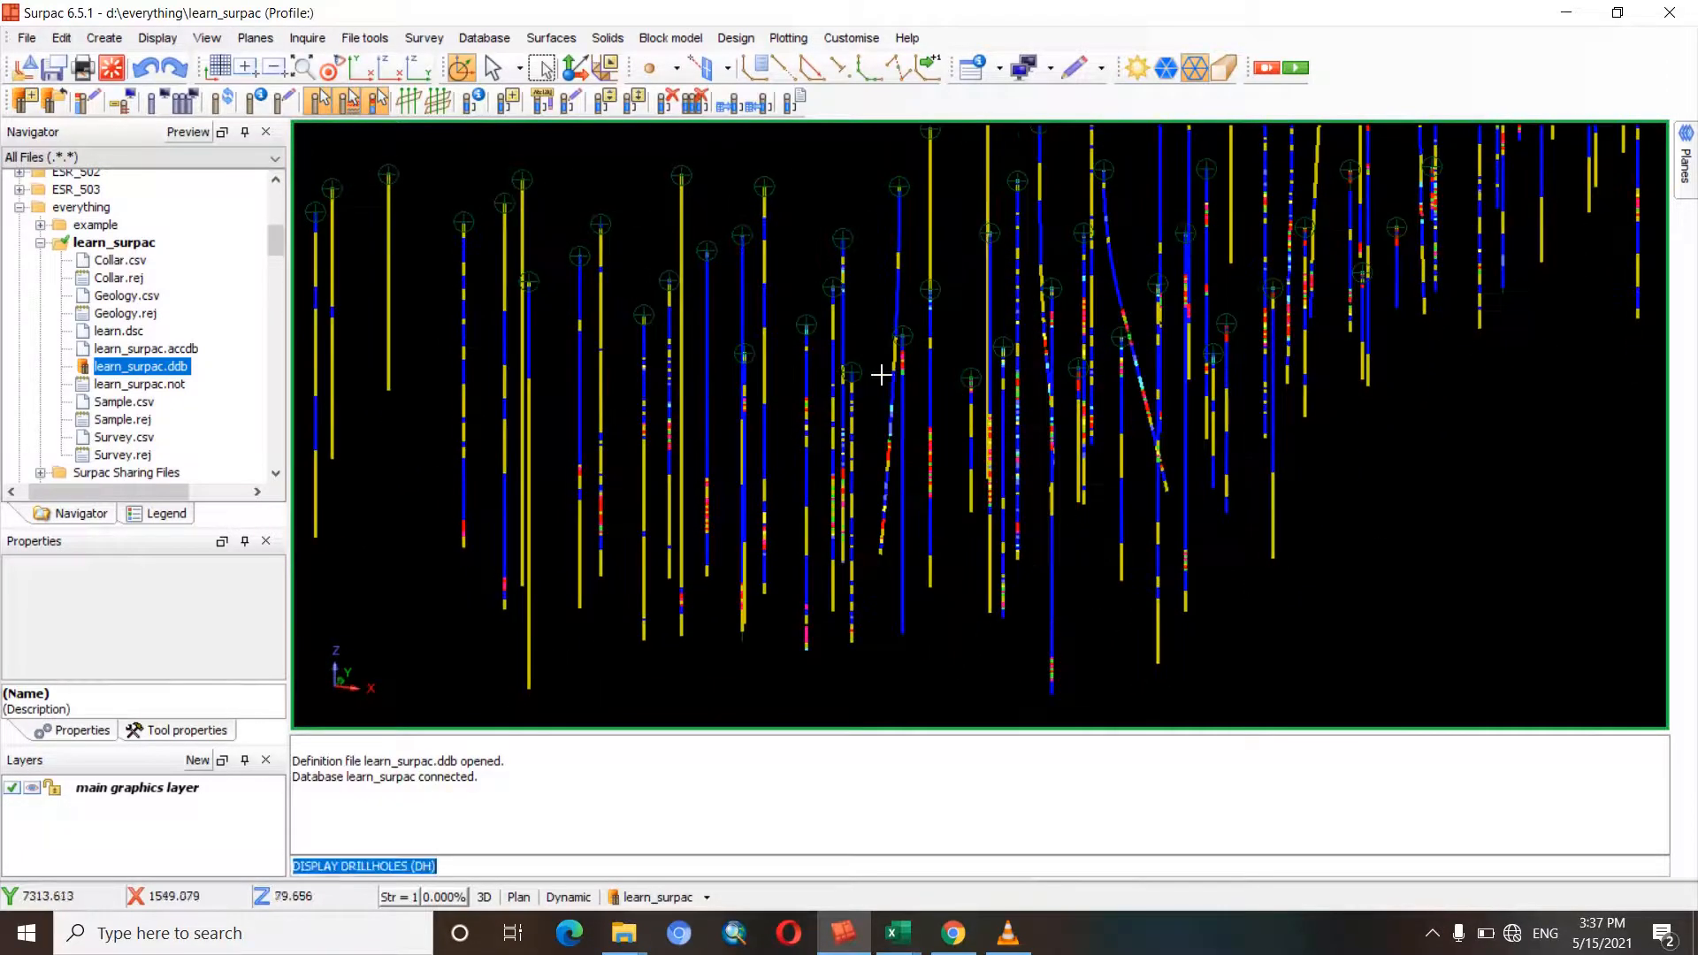
{"action": "left_click_drag", "start_coordinate": [1005, 460], "coordinate": [925, 460]}
{"action": "right_click_drag", "start_coordinate": [895, 469], "coordinate": [1019, 358]}
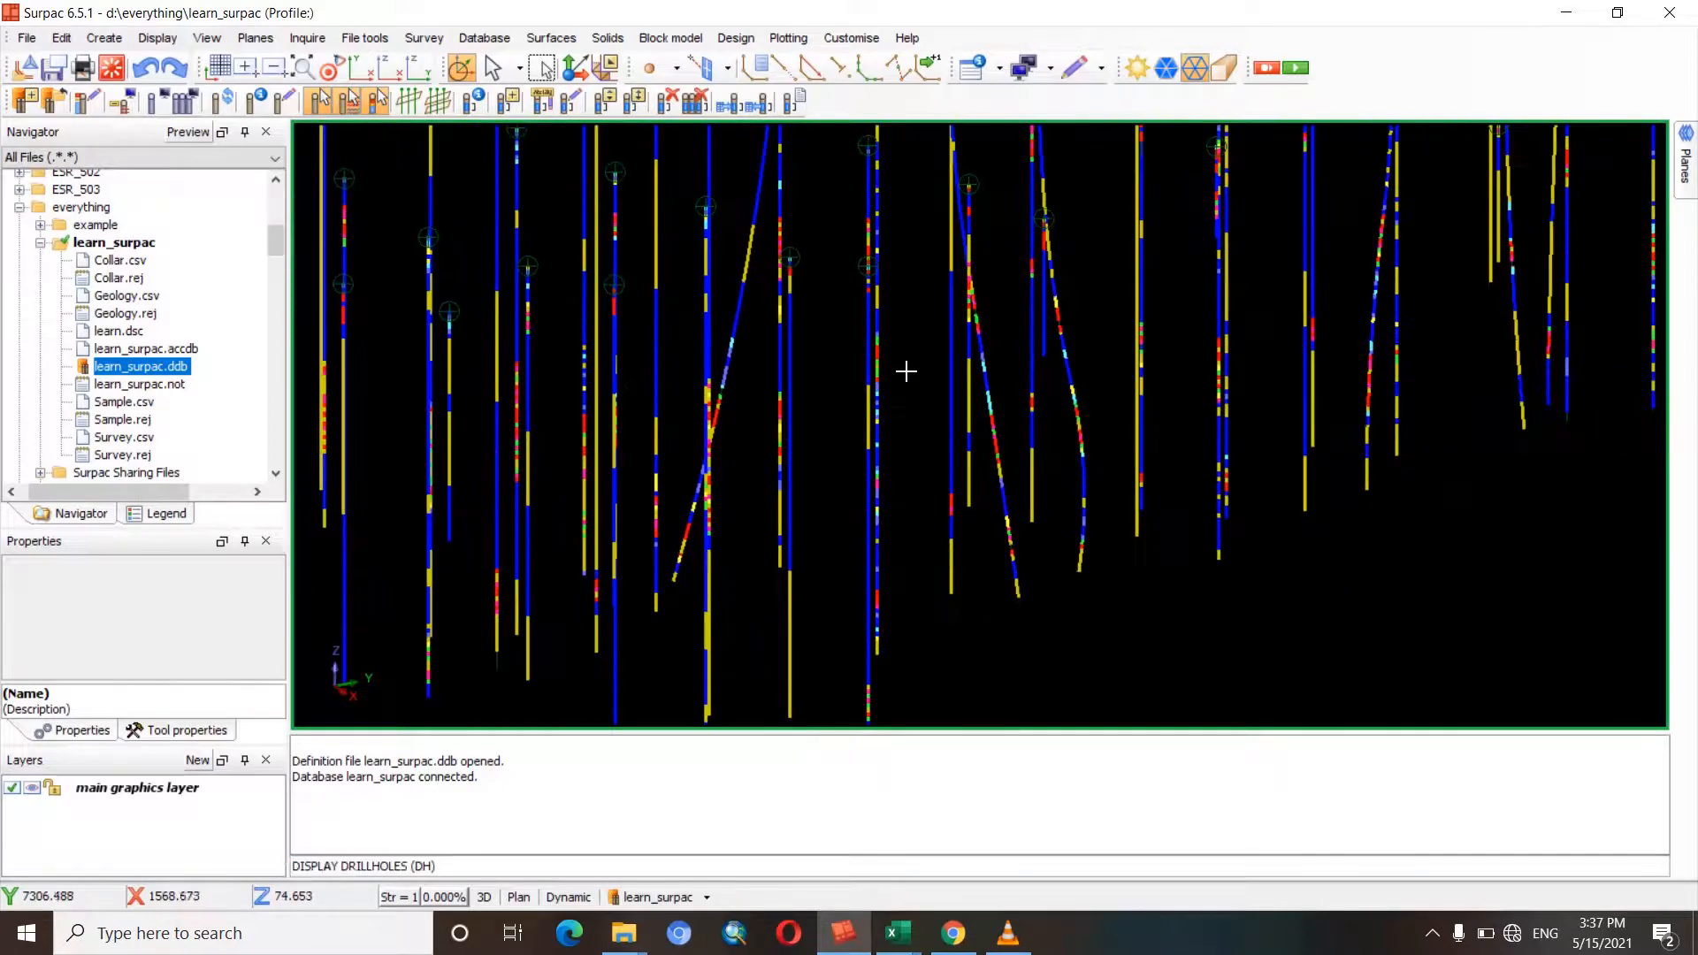
- Reopen the drillhole display settings and add hole_id as the label field in the collar styles
{"action": "left_click_drag", "start_coordinate": [907, 371], "coordinate": [765, 580]}
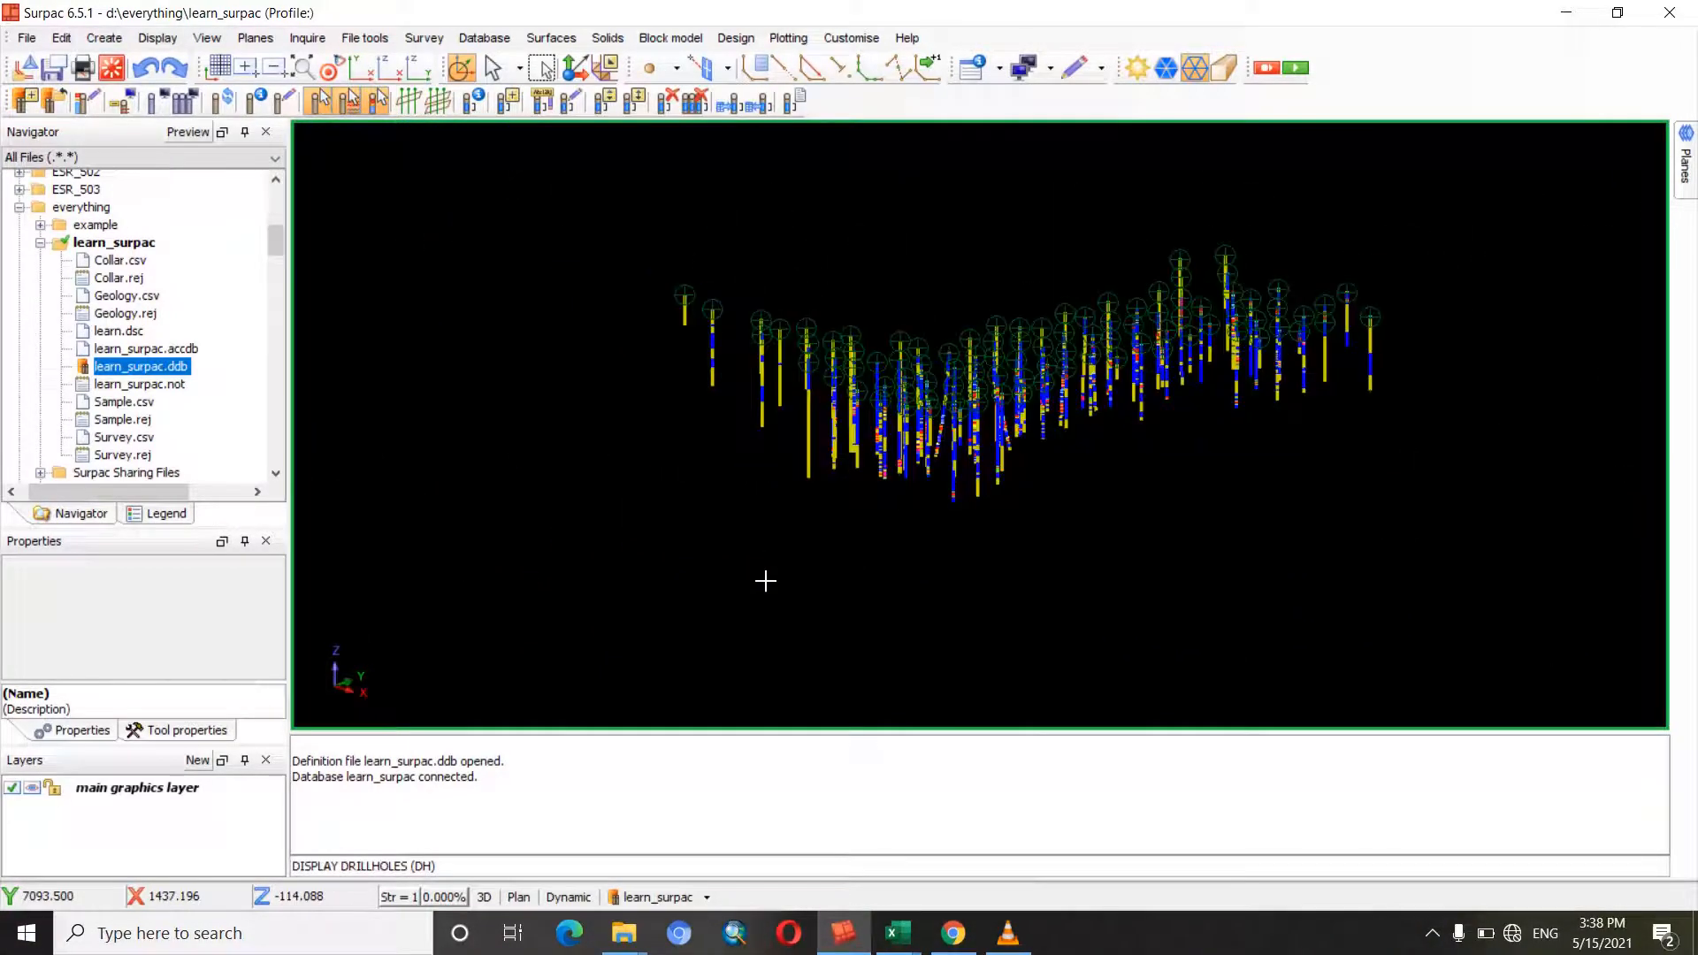
{"action": "left_click", "coordinate": [679, 901]}
{"action": "left_click", "coordinate": [665, 768]}
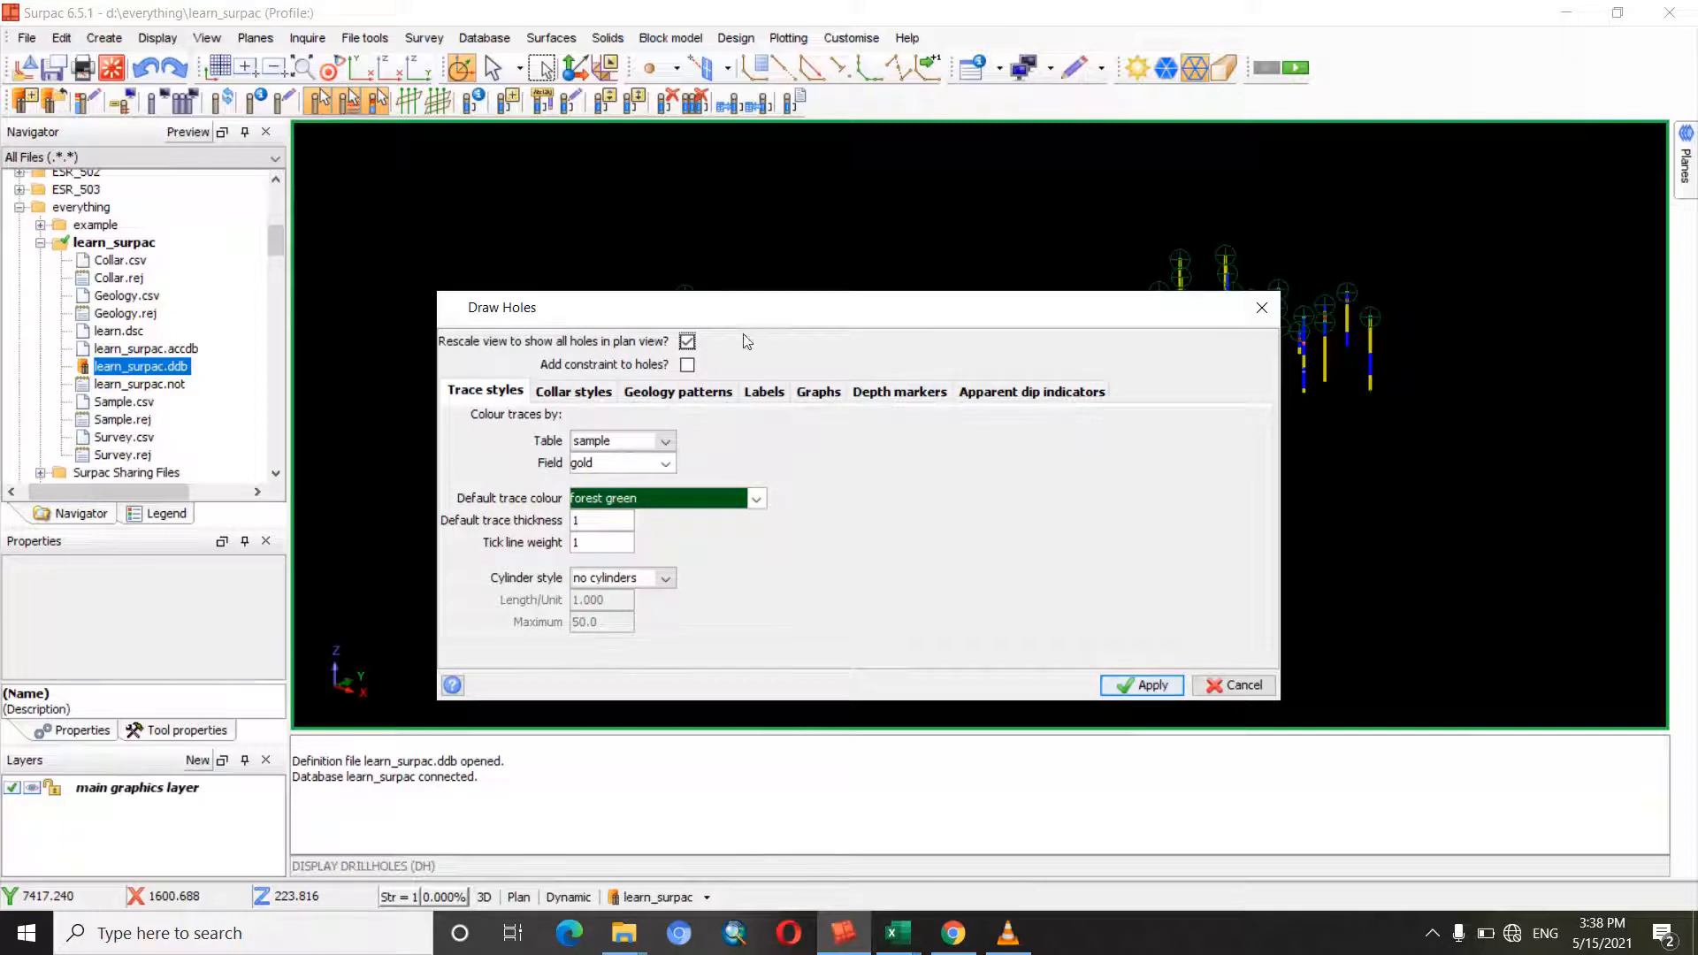
{"action": "left_click", "coordinate": [573, 392]}
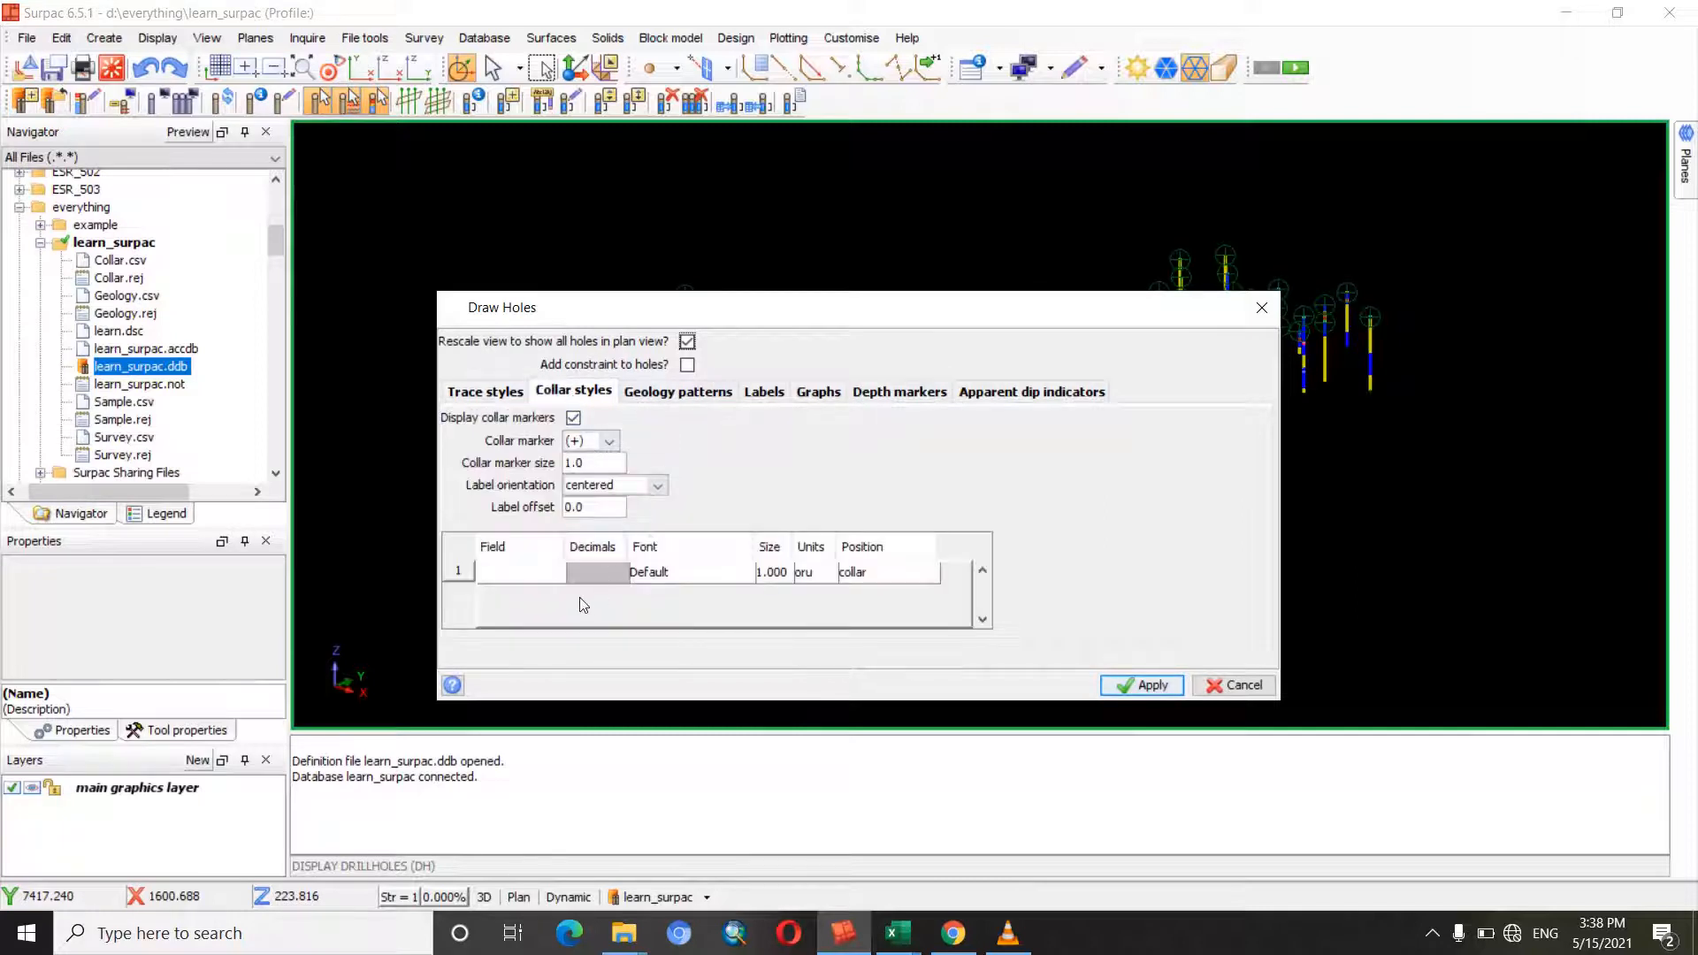
{"action": "left_click", "coordinate": [551, 574]}
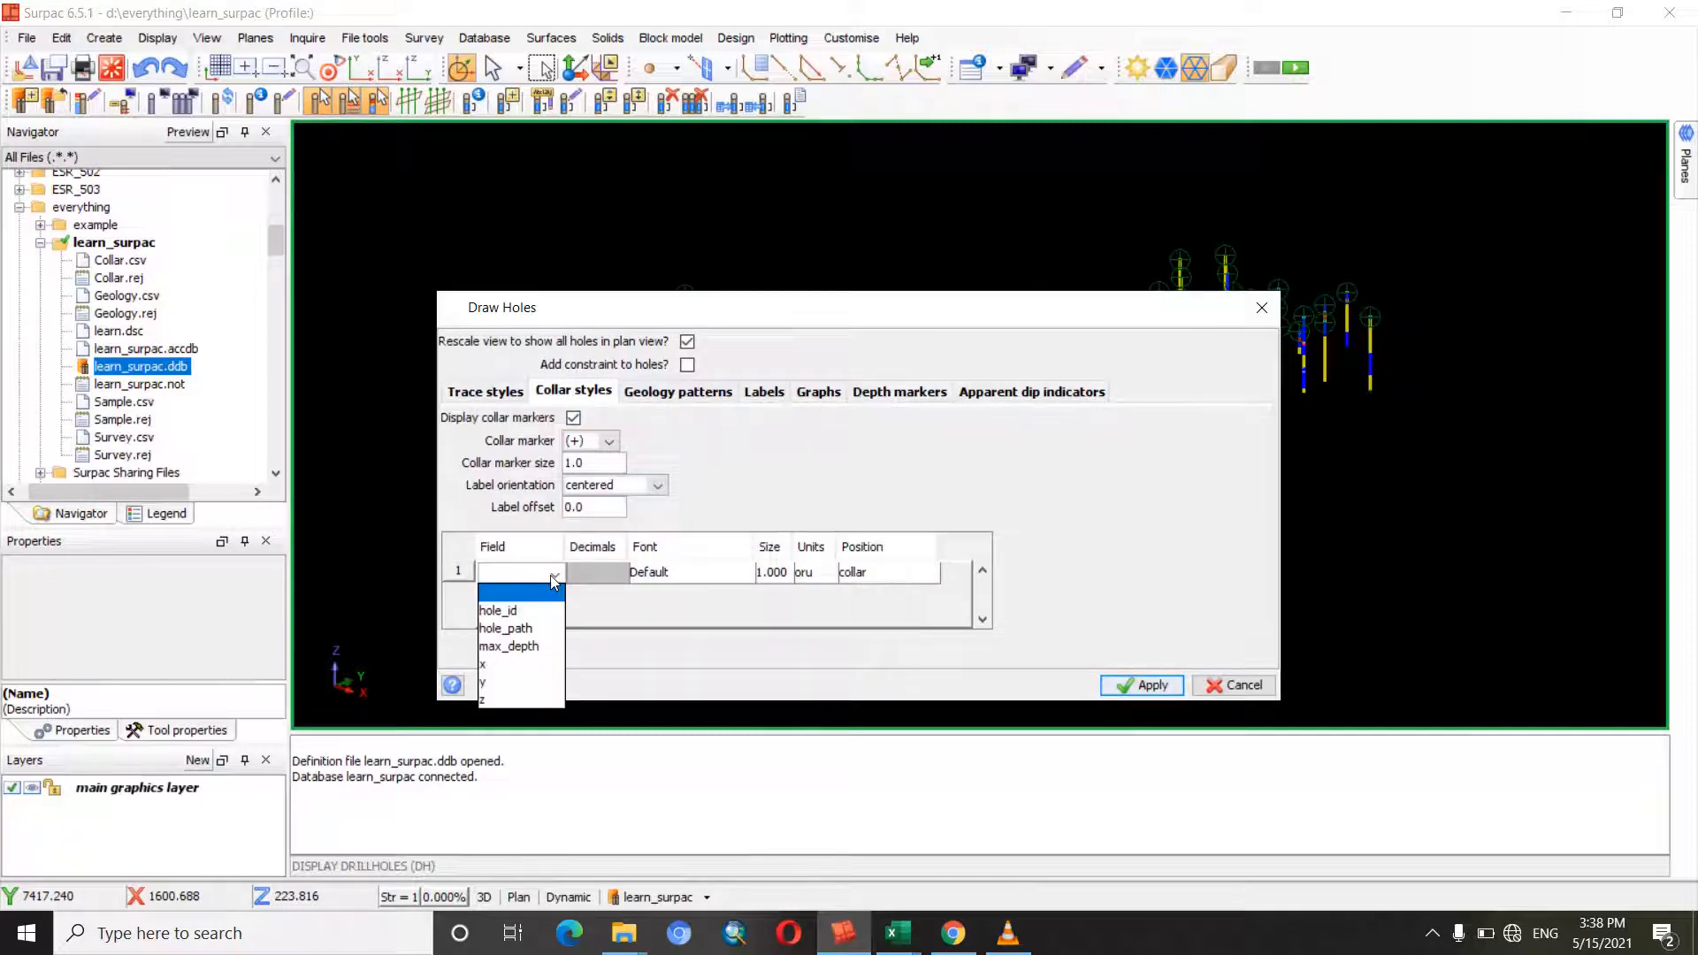
{"action": "left_click", "coordinate": [528, 614]}
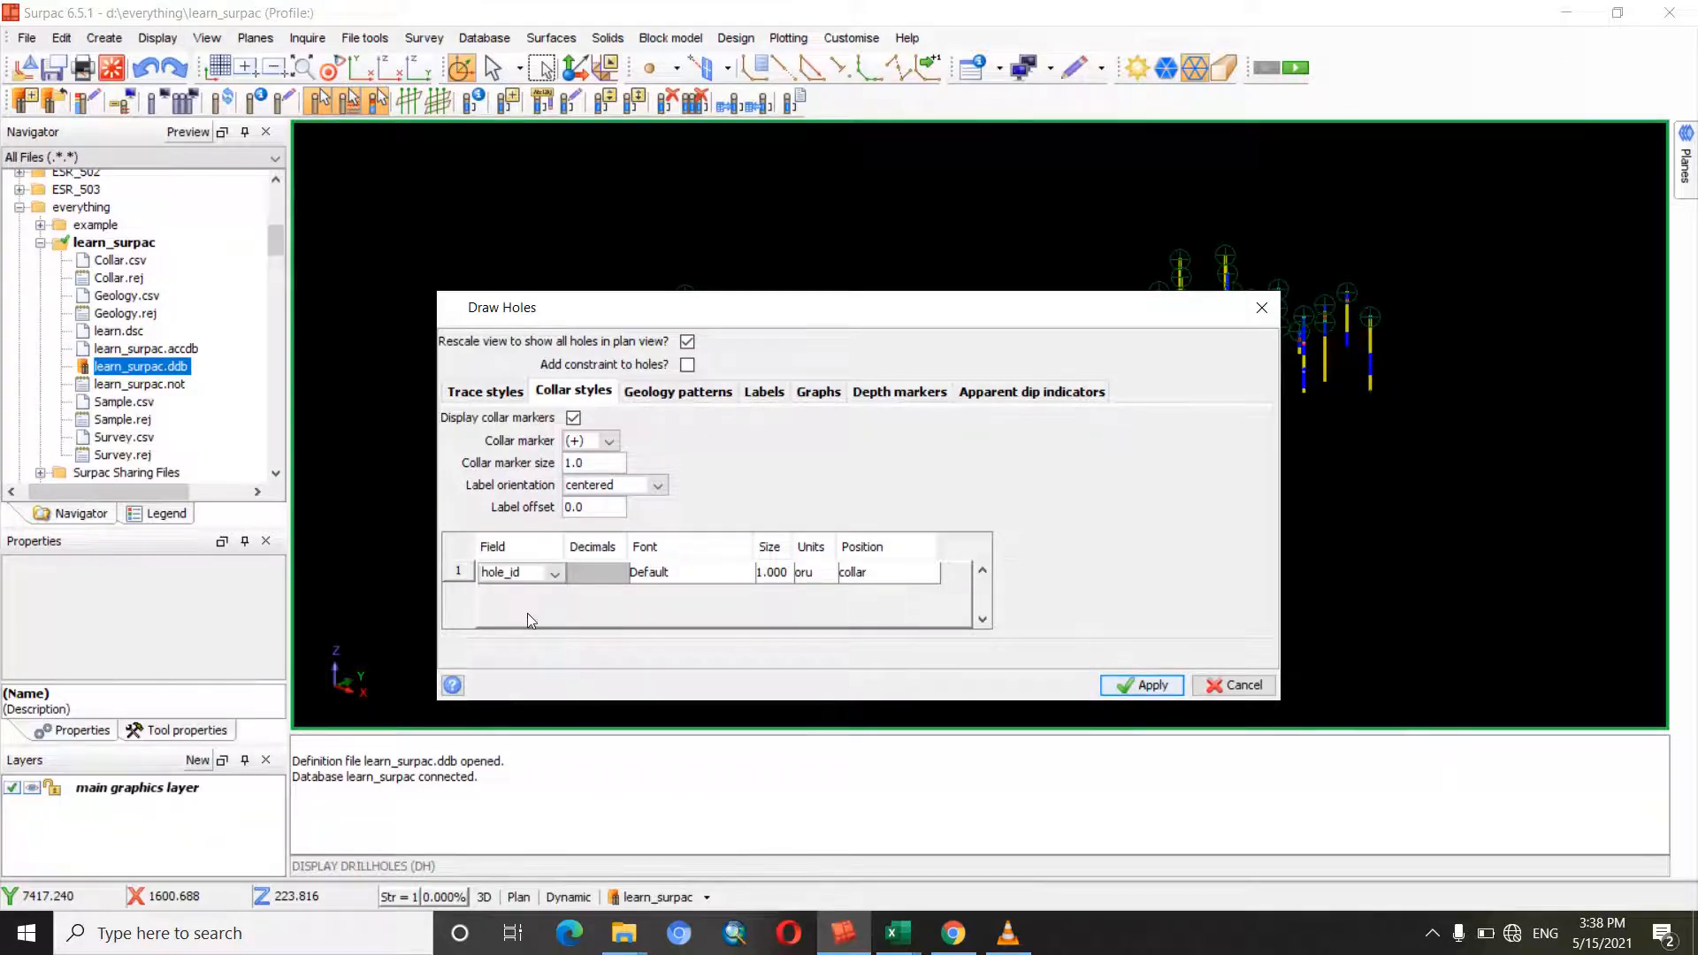
- Colour the traces by the hole_id field of the collar table and redraw the drillholes
{"action": "left_click", "coordinate": [487, 396]}
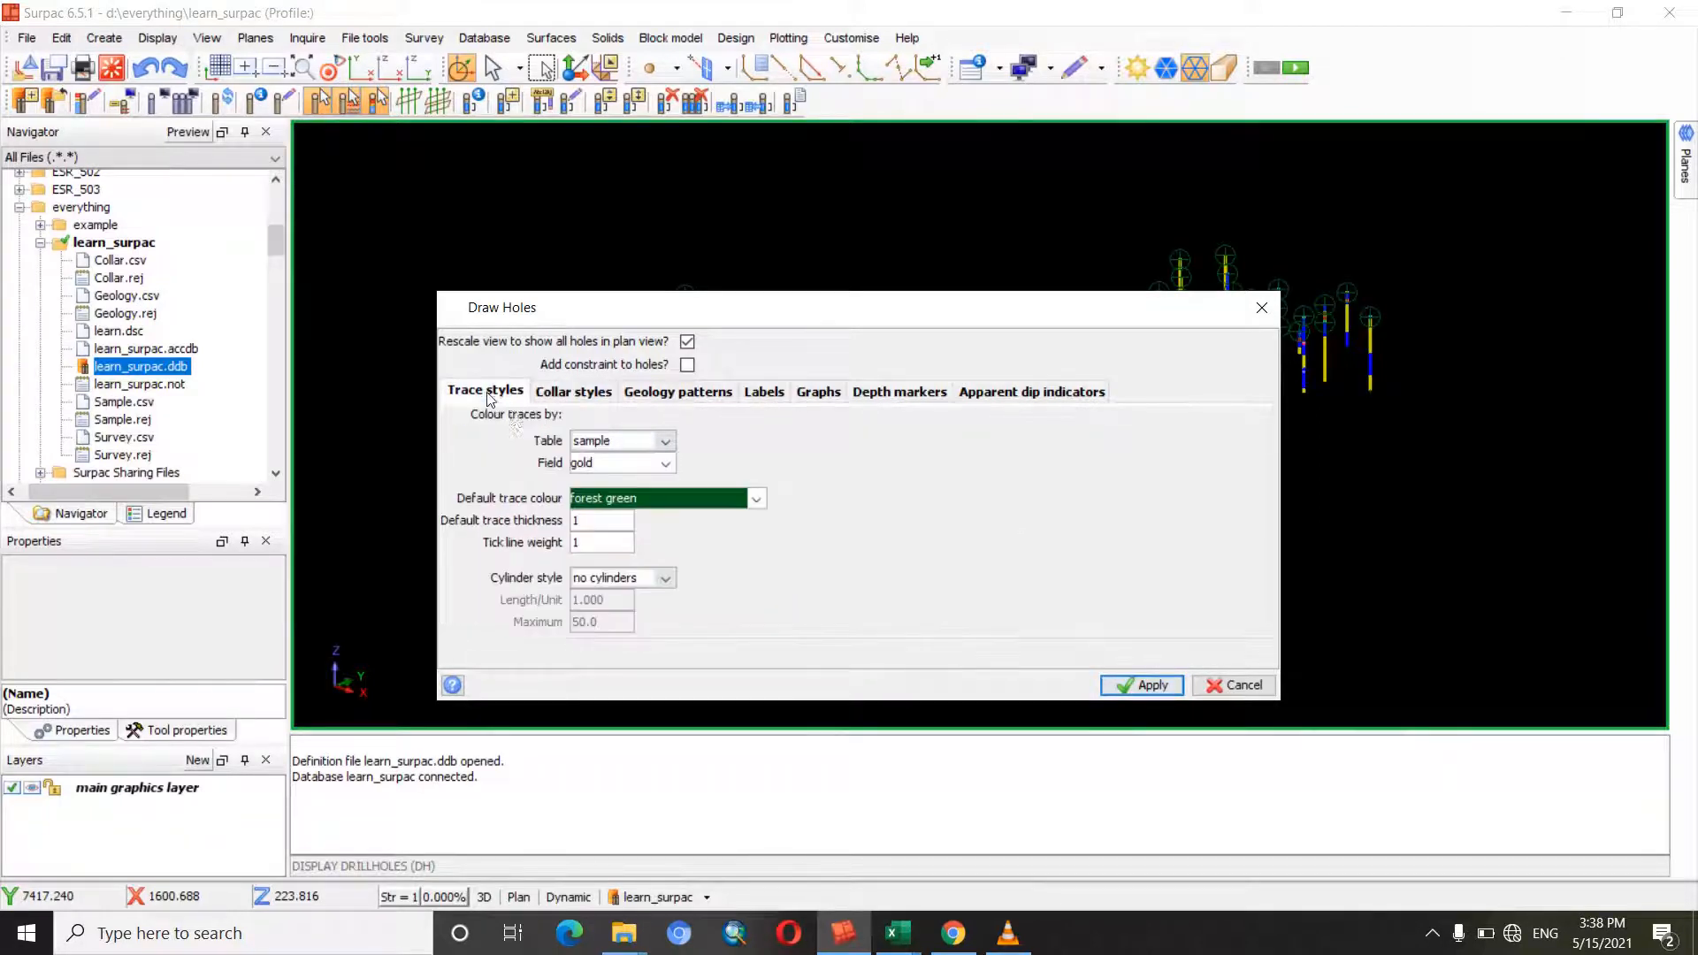
{"action": "left_click", "coordinate": [665, 441]}
{"action": "left_click", "coordinate": [610, 457]}
{"action": "left_click", "coordinate": [665, 463]}
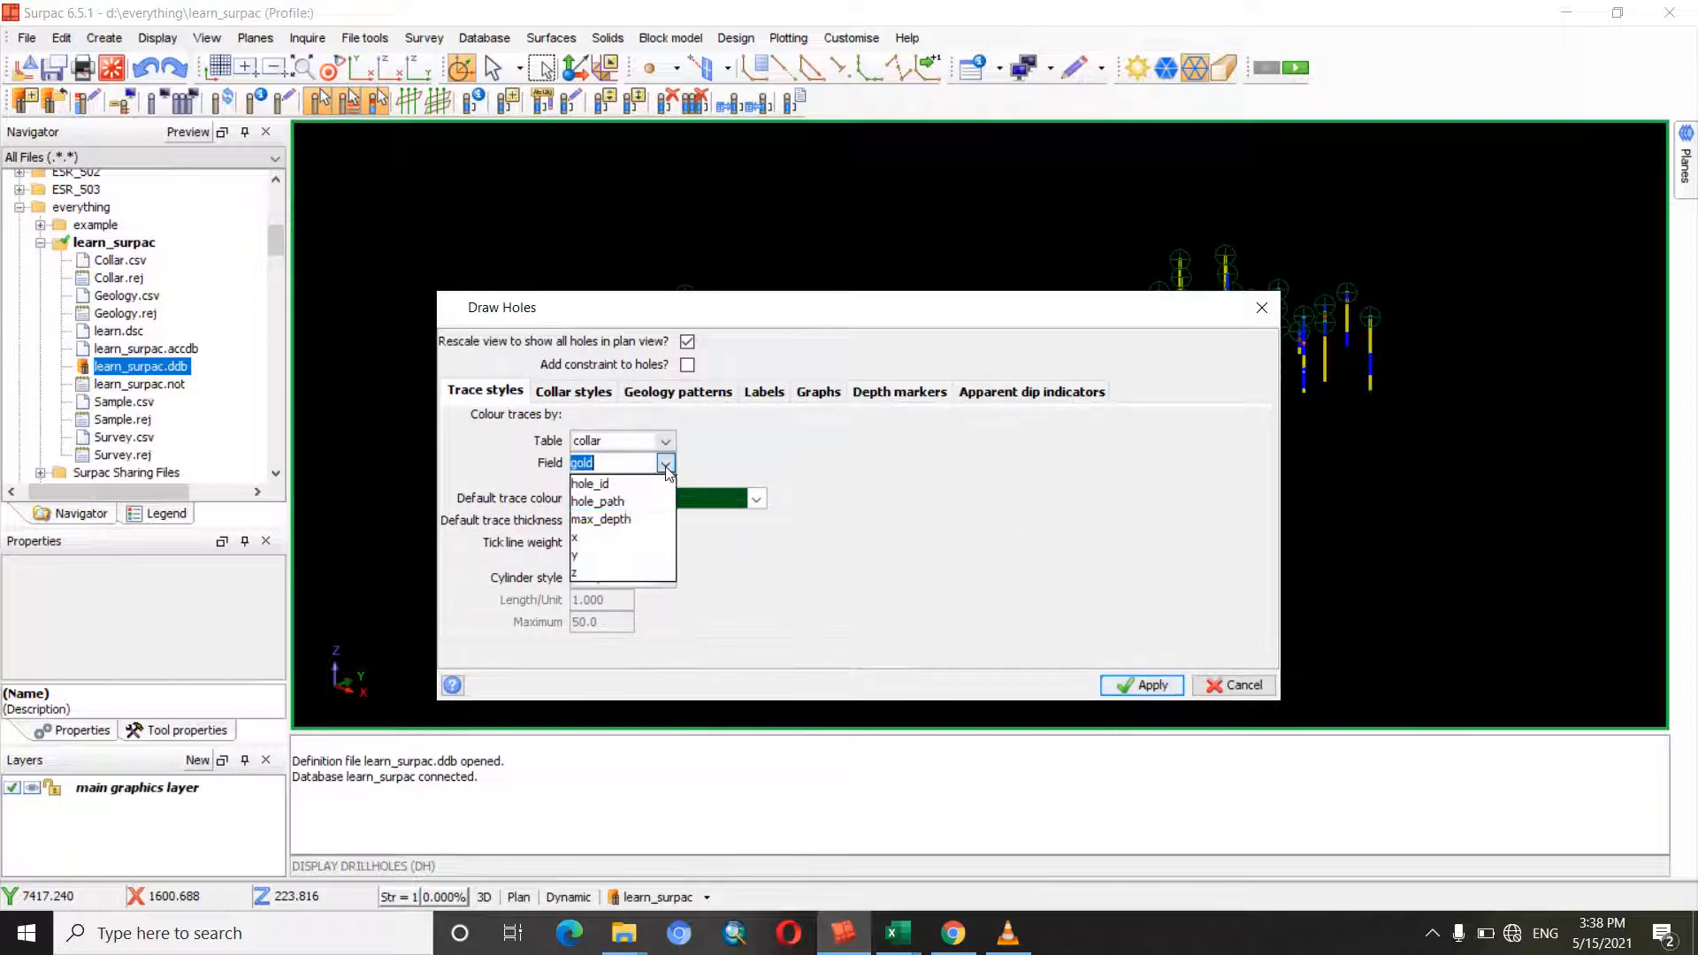
{"action": "left_click", "coordinate": [628, 502]}
{"action": "left_click", "coordinate": [584, 392]}
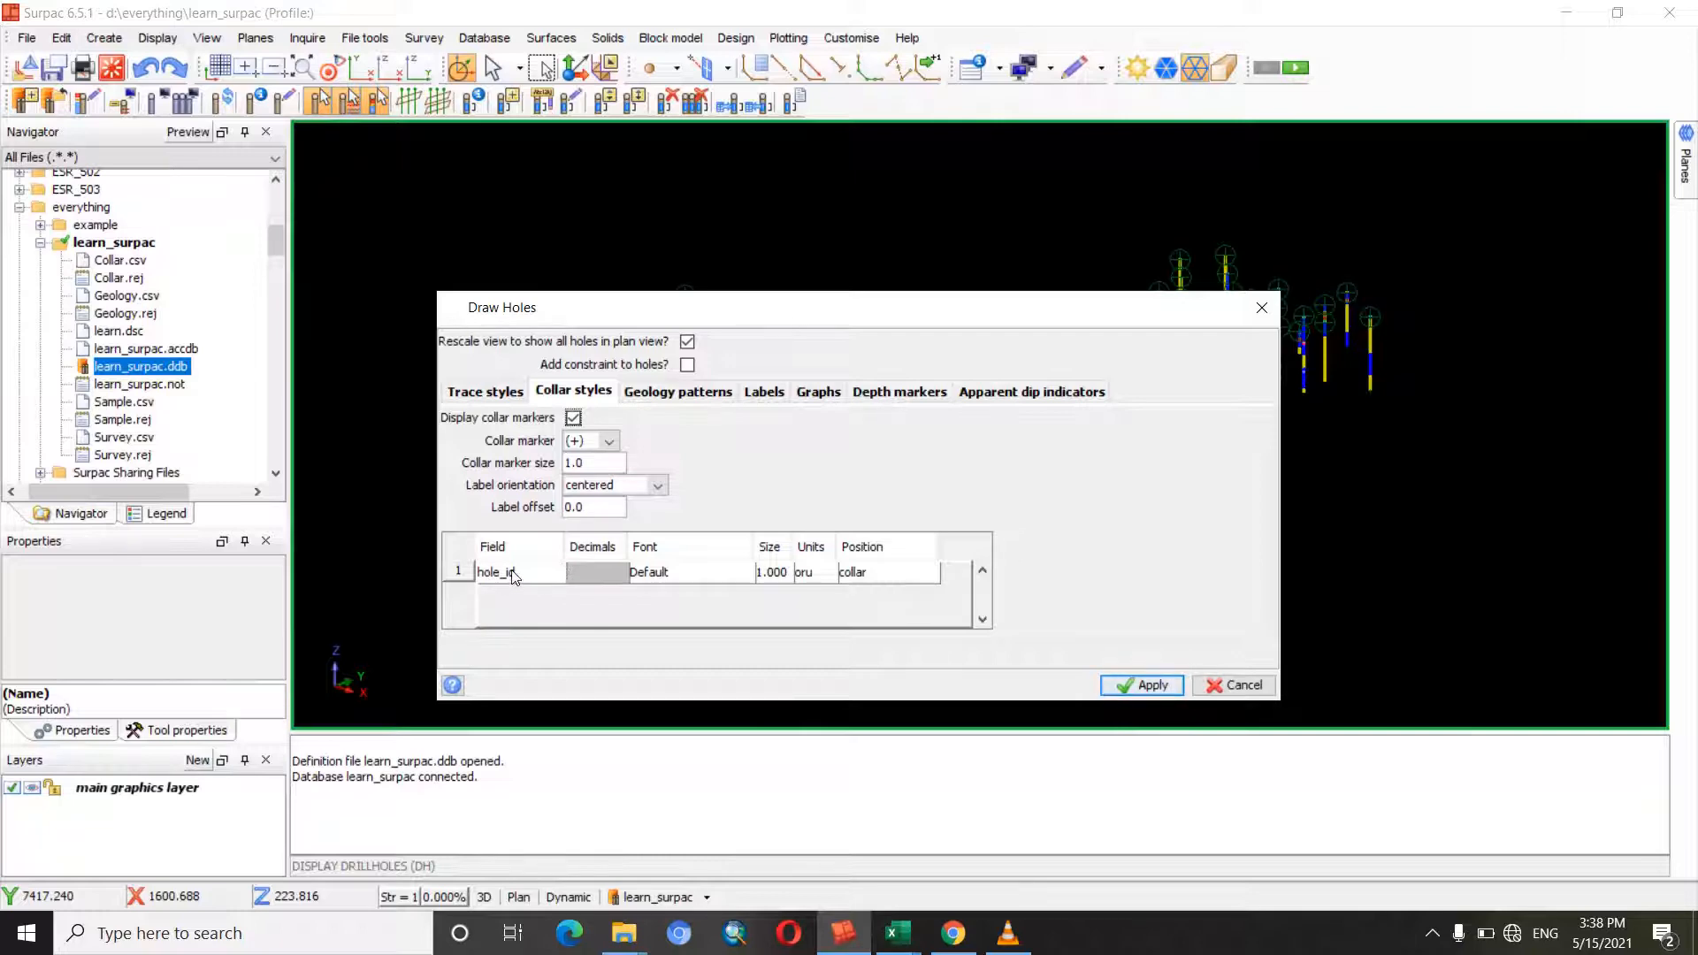
{"action": "left_click", "coordinate": [1141, 684]}
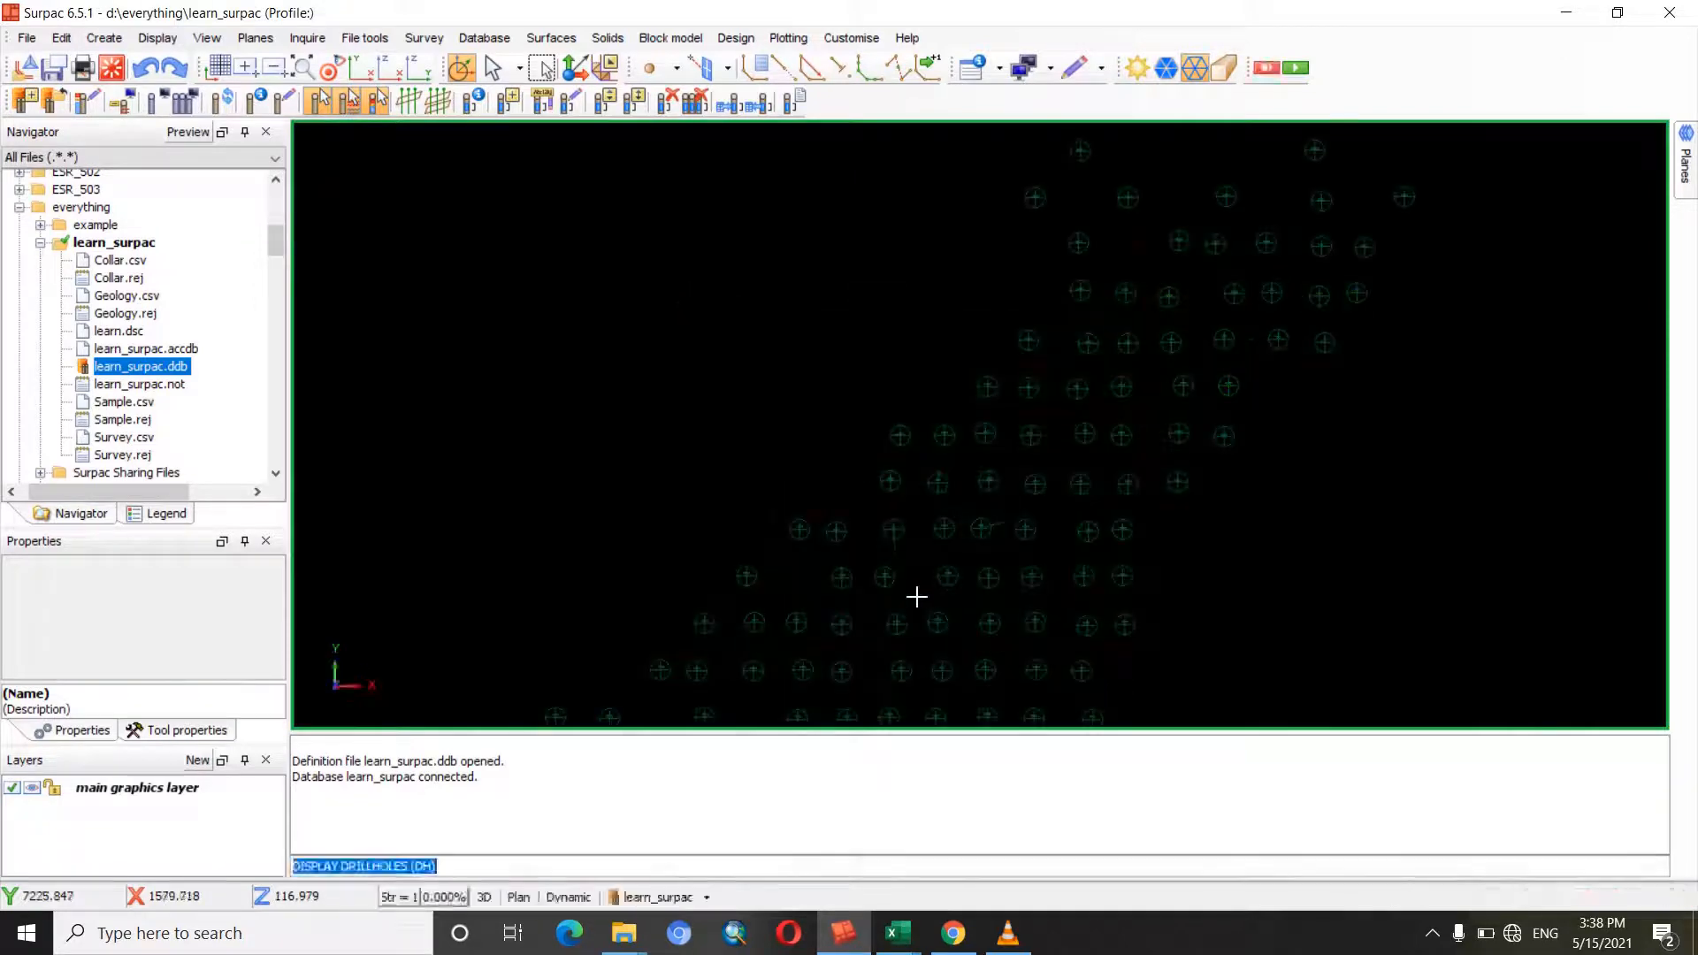
- Inspect the hole labels at the collars and set the collar label orientation to along path
{"action": "left_click_drag", "start_coordinate": [918, 569], "coordinate": [906, 535]}
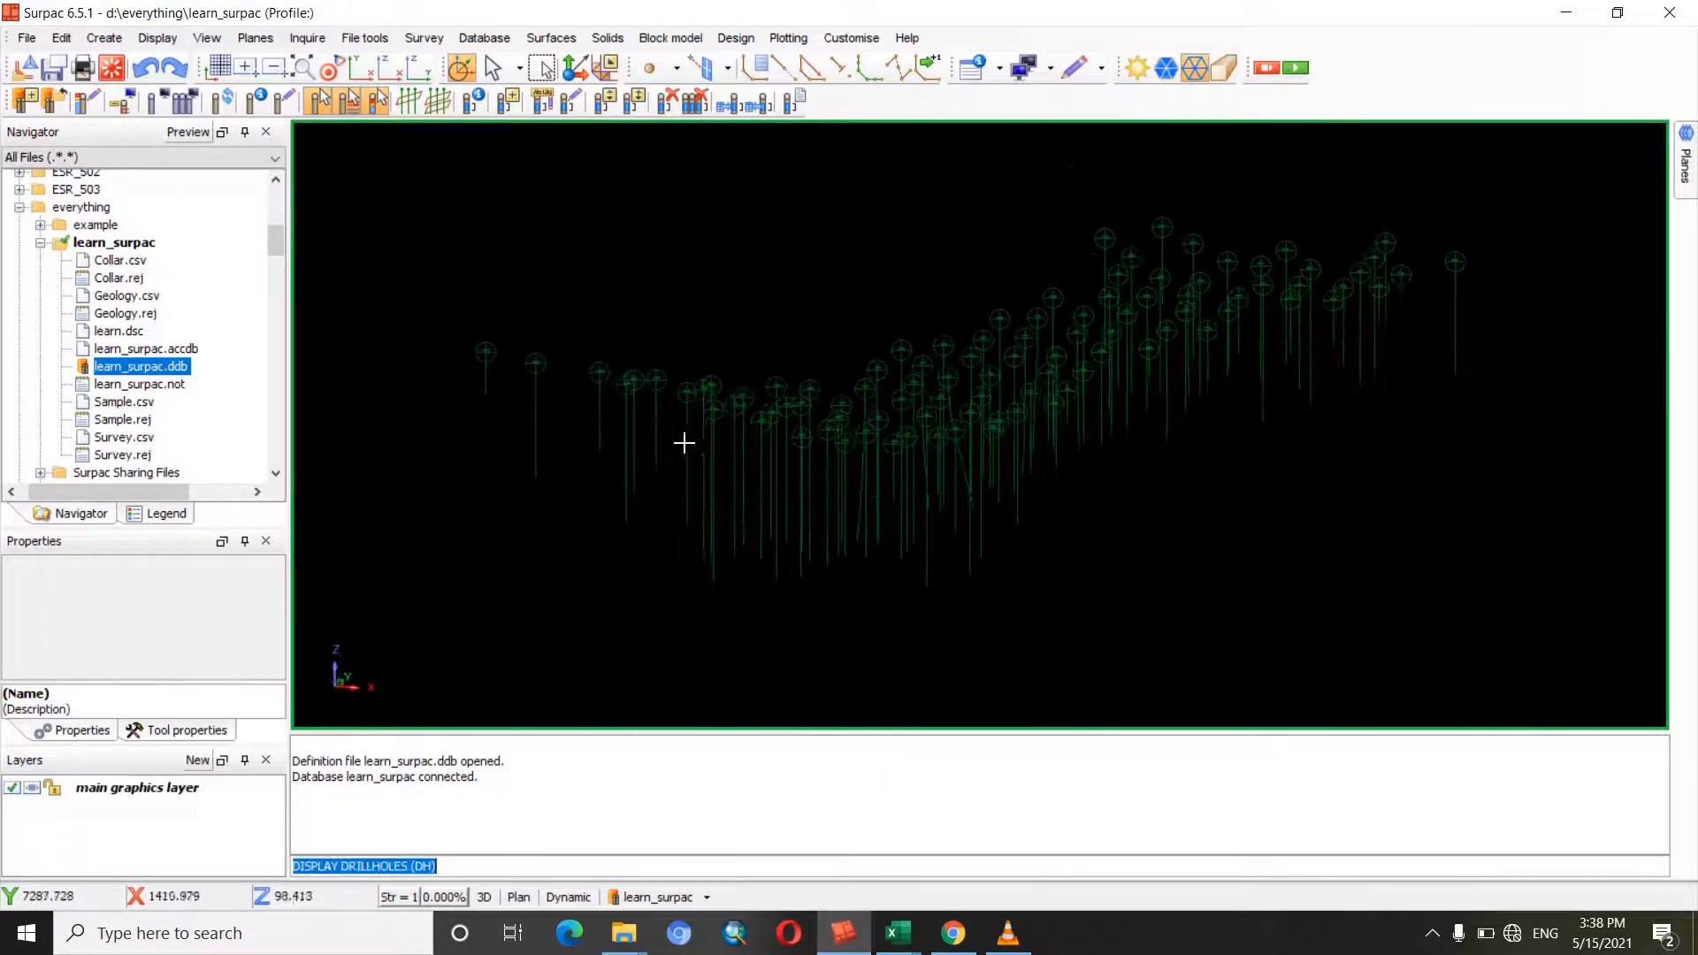
{"action": "right_click_drag", "start_coordinate": [684, 444], "coordinate": [1169, 207]}
{"action": "right_click_drag", "start_coordinate": [961, 448], "coordinate": [943, 352]}
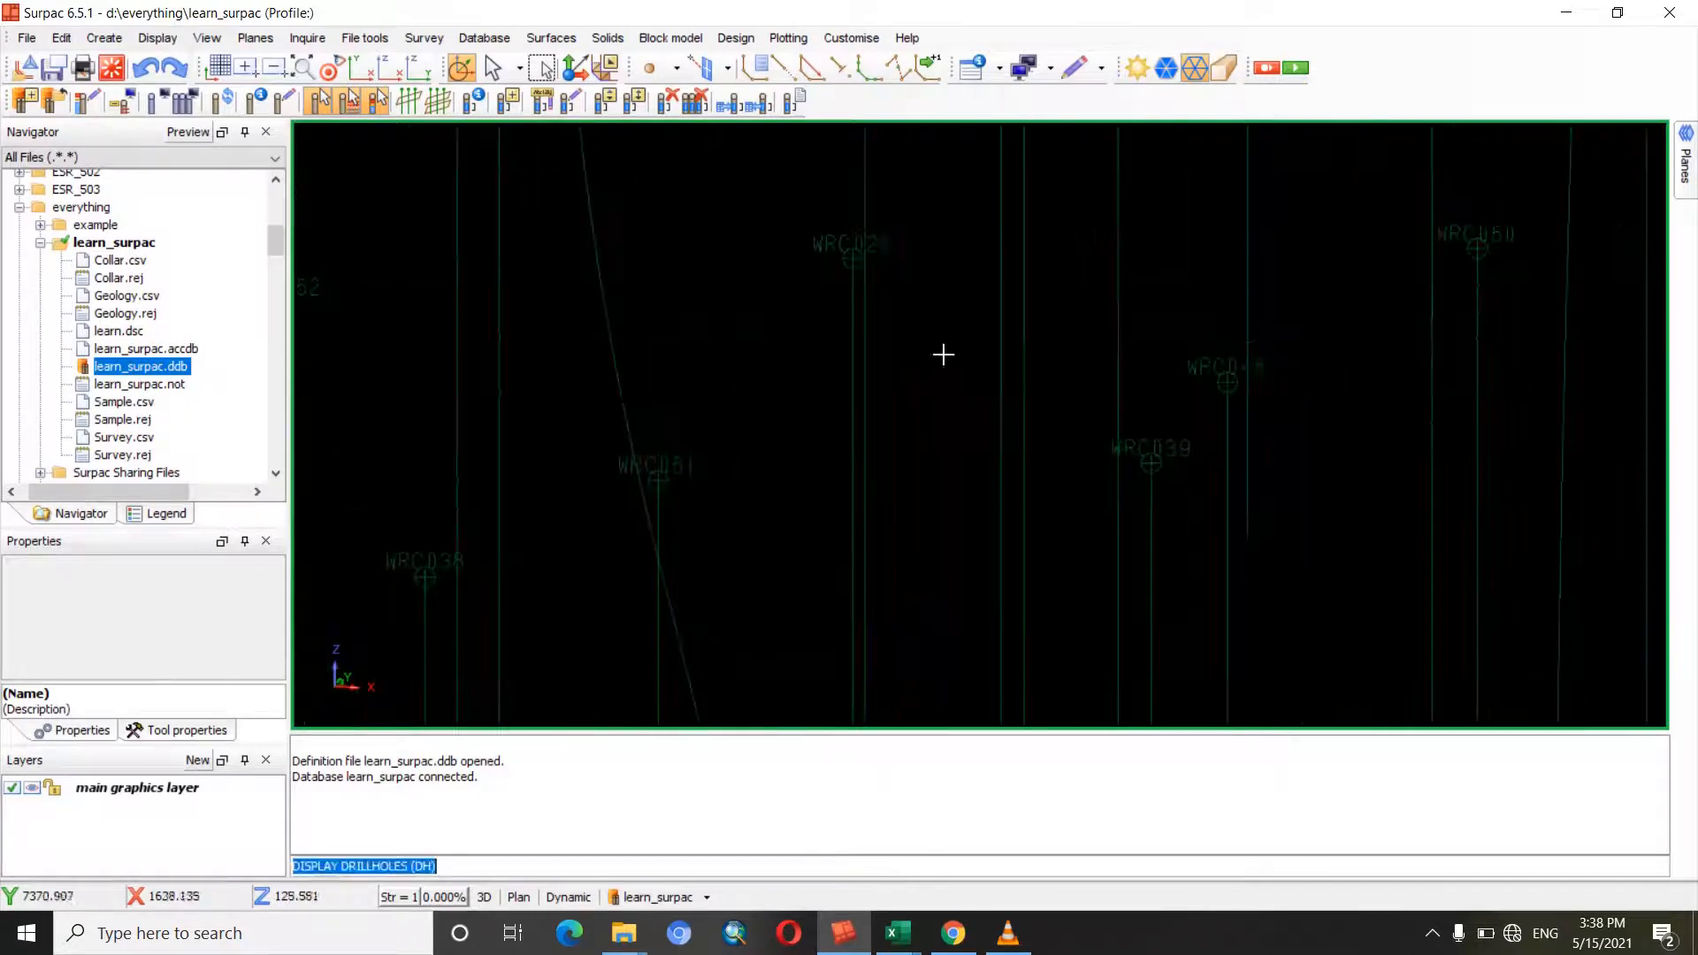
{"action": "middle_click_drag", "start_coordinate": [725, 497], "coordinate": [806, 497]}
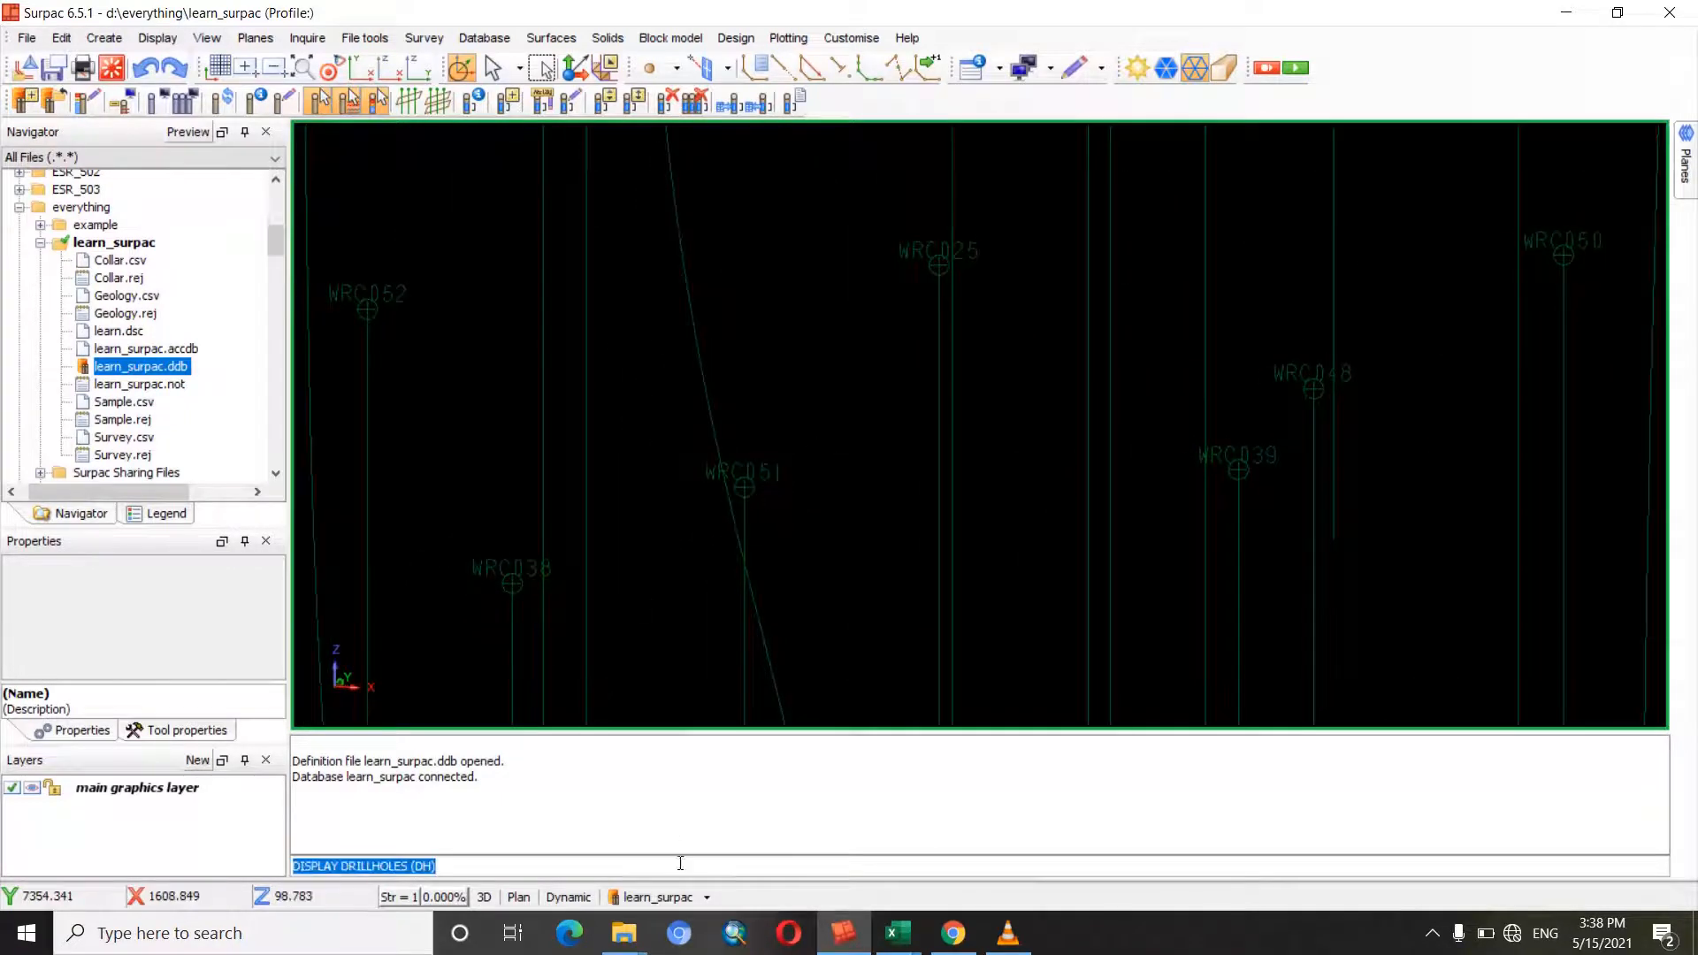
{"action": "left_click", "coordinate": [676, 898]}
{"action": "left_click", "coordinate": [671, 787]}
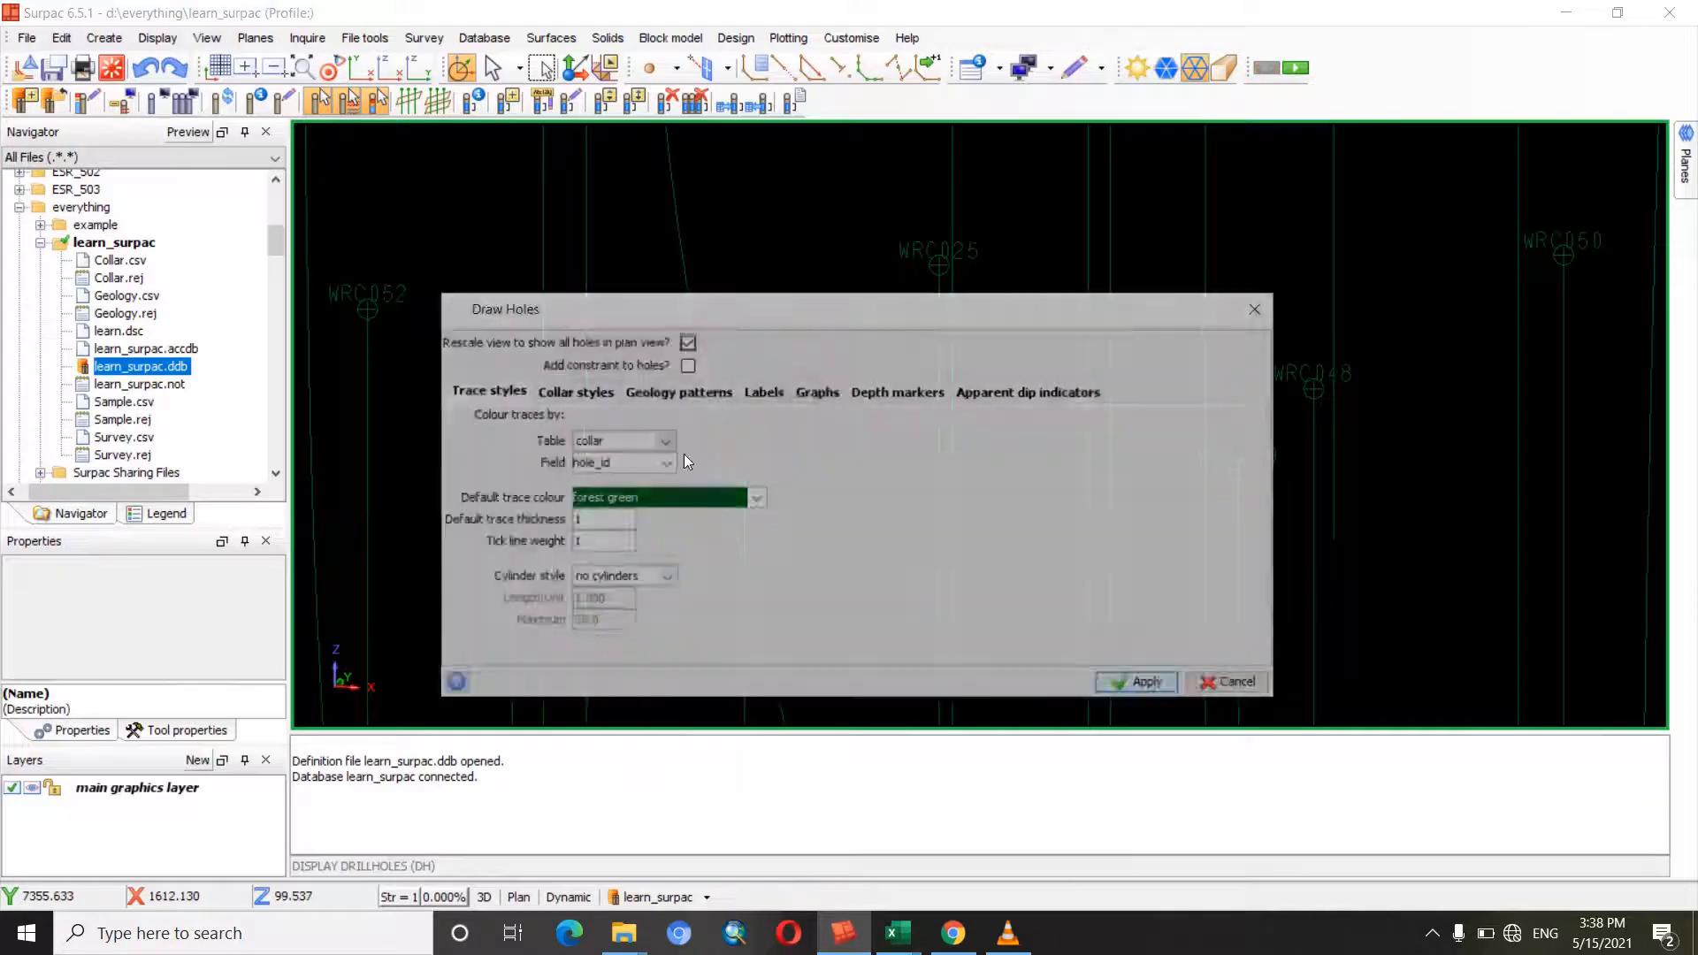
{"action": "left_click", "coordinate": [571, 395]}
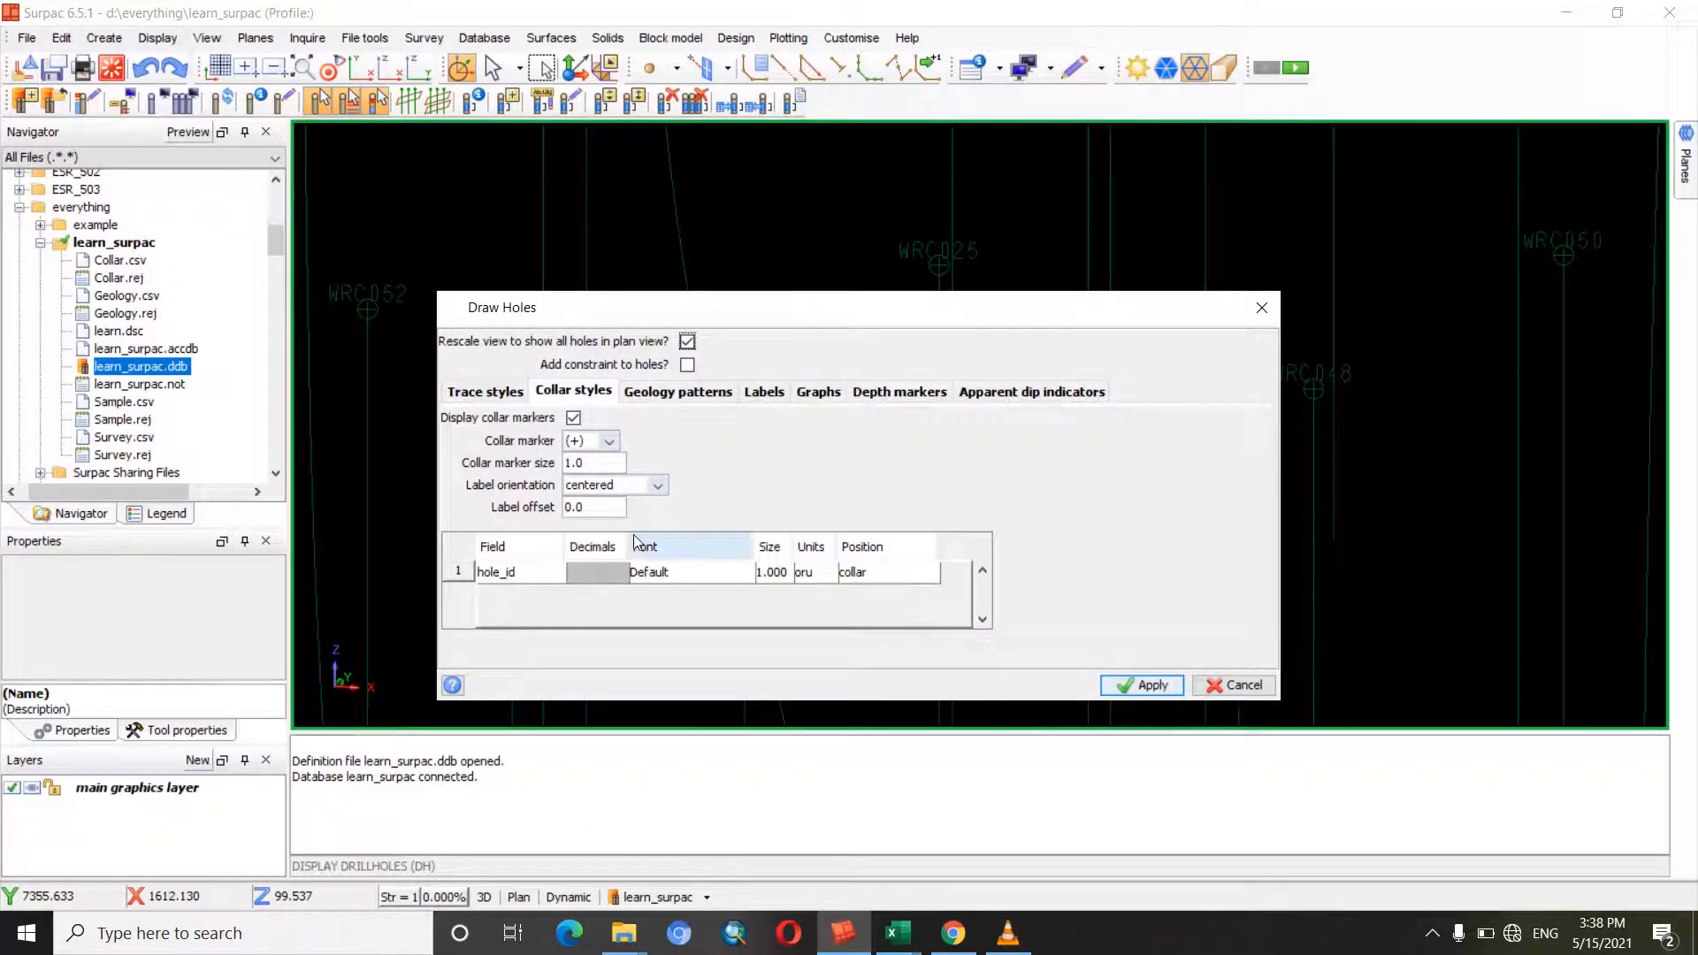
{"action": "left_click", "coordinate": [658, 486]}
{"action": "left_click", "coordinate": [591, 523]}
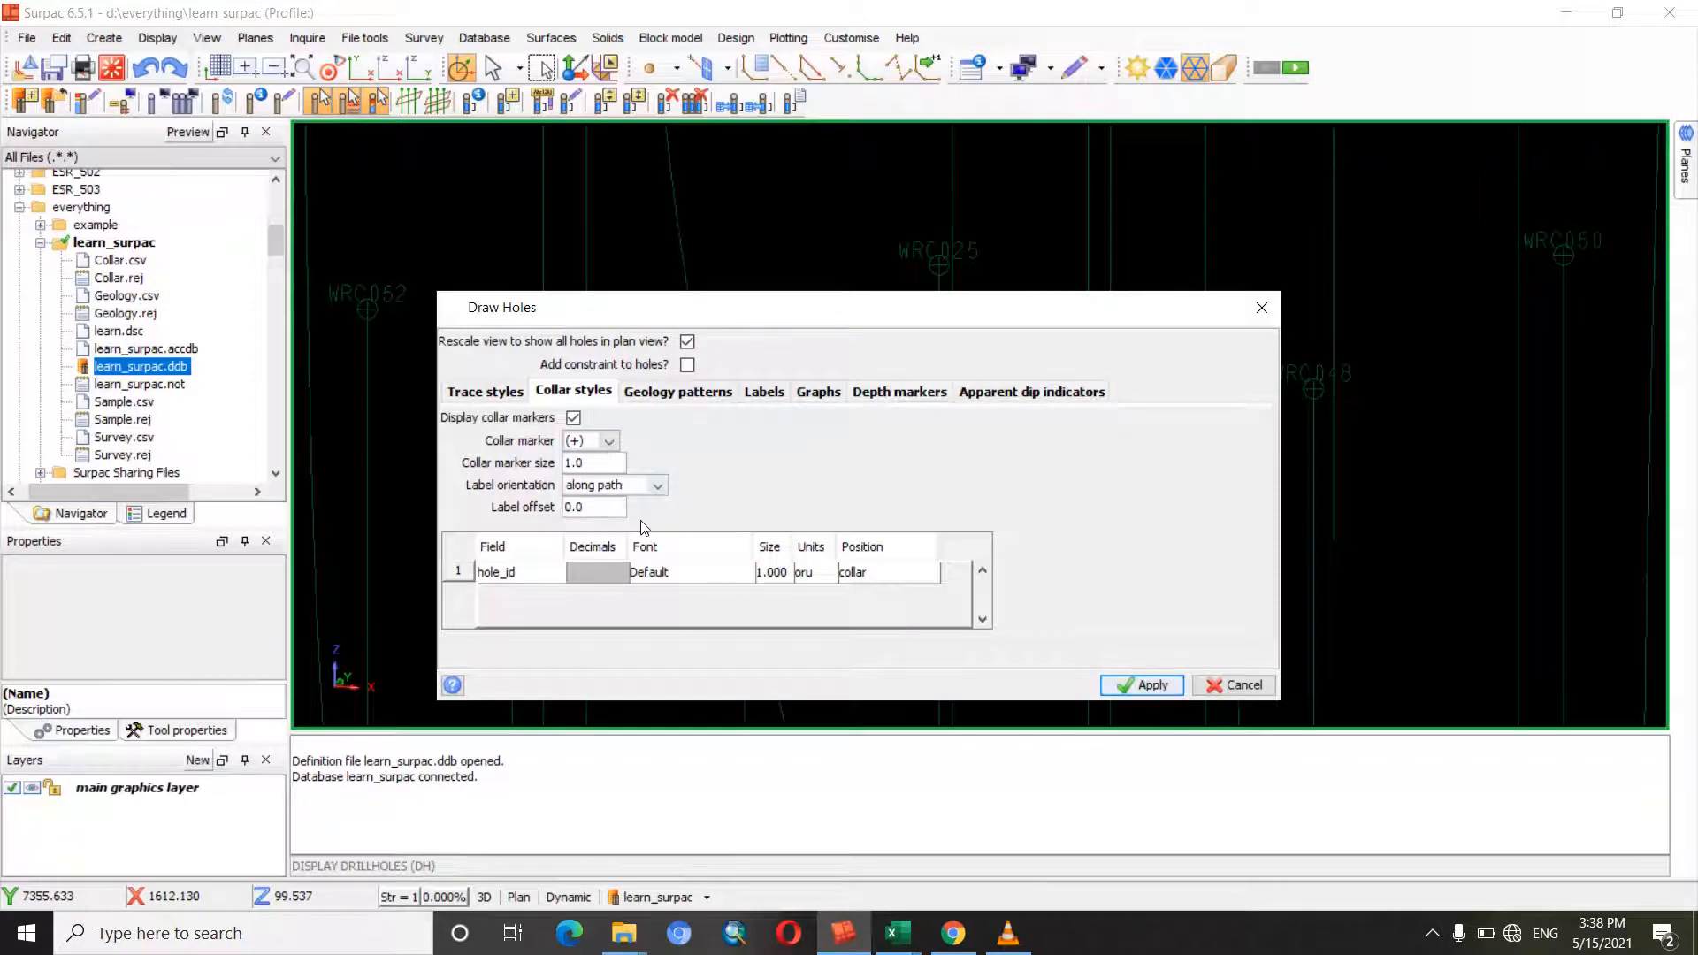
- Add a second collar label row for max_depth positioned at eoh, and redraw the drillholes
{"action": "right_click", "coordinate": [466, 580]}
{"action": "left_click", "coordinate": [505, 610]}
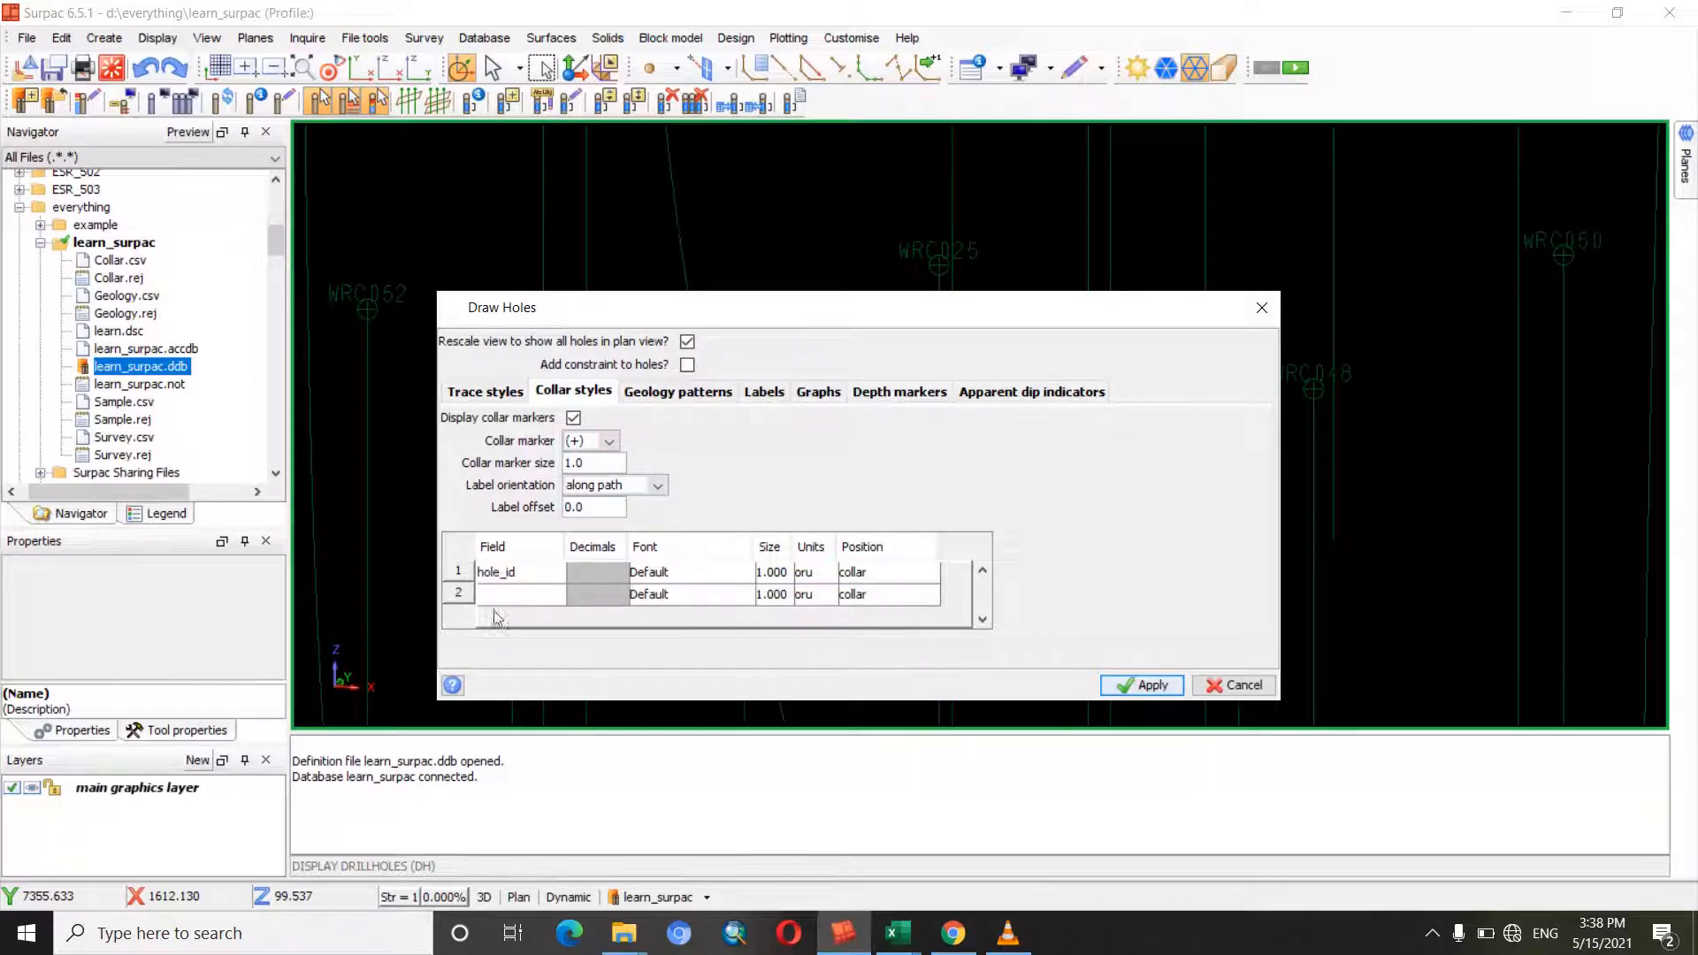
{"action": "left_click", "coordinate": [552, 595]}
{"action": "left_click", "coordinate": [531, 667]}
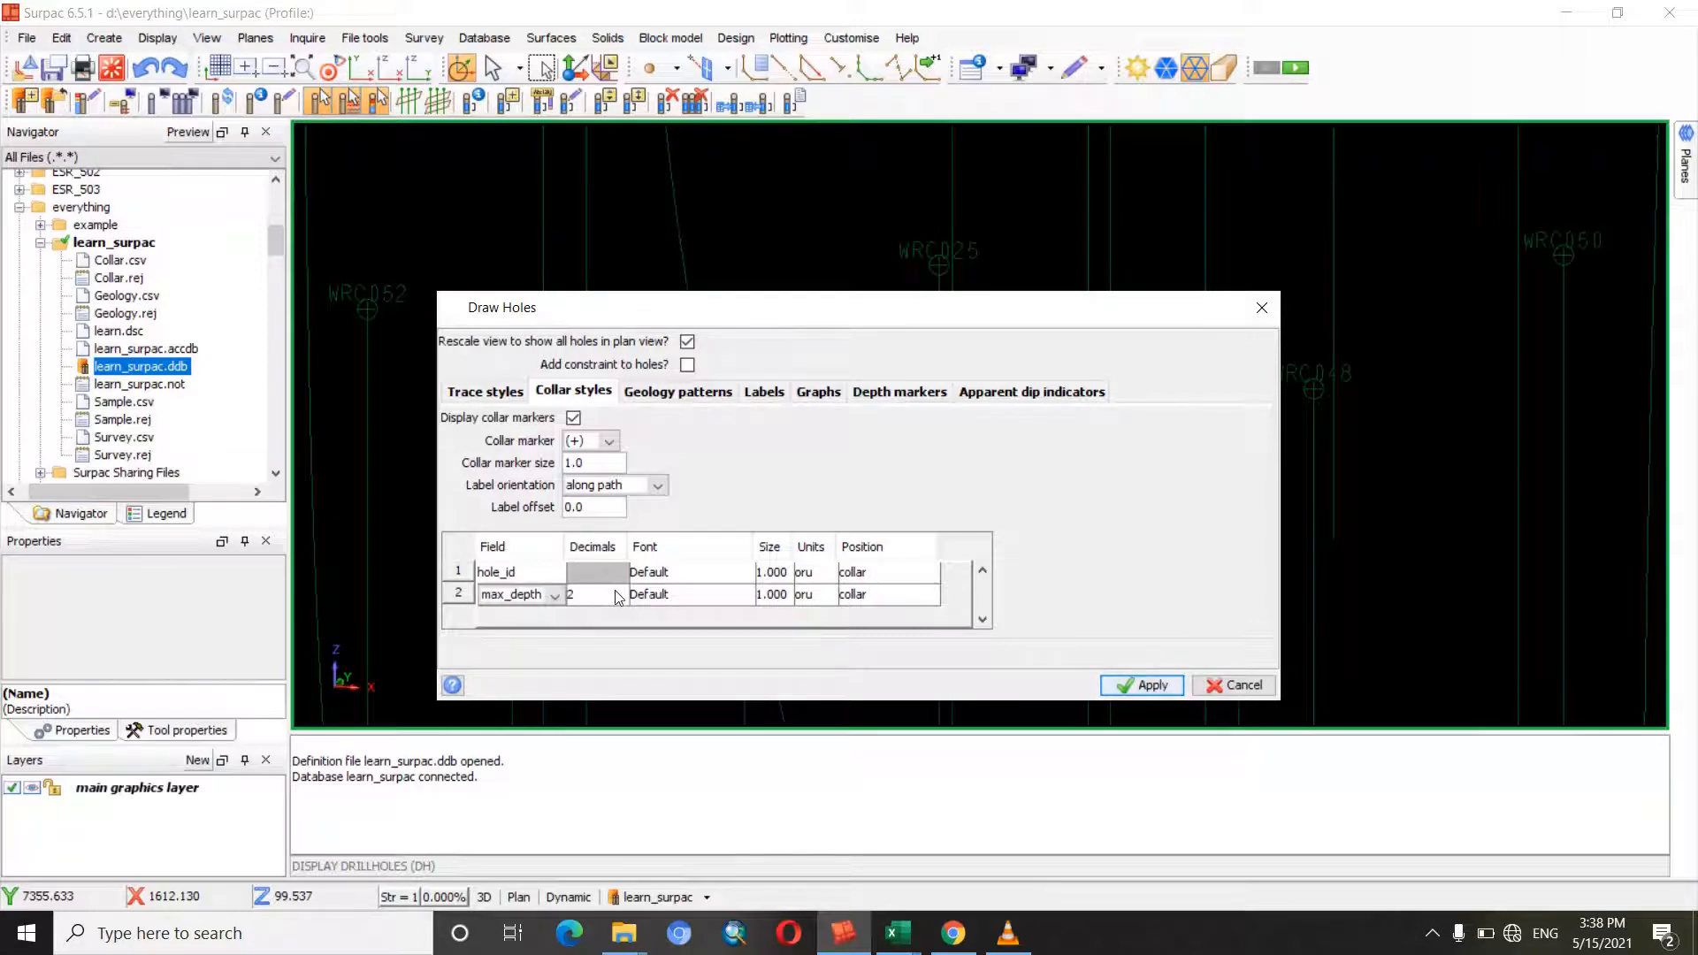
{"action": "left_click", "coordinate": [880, 602]}
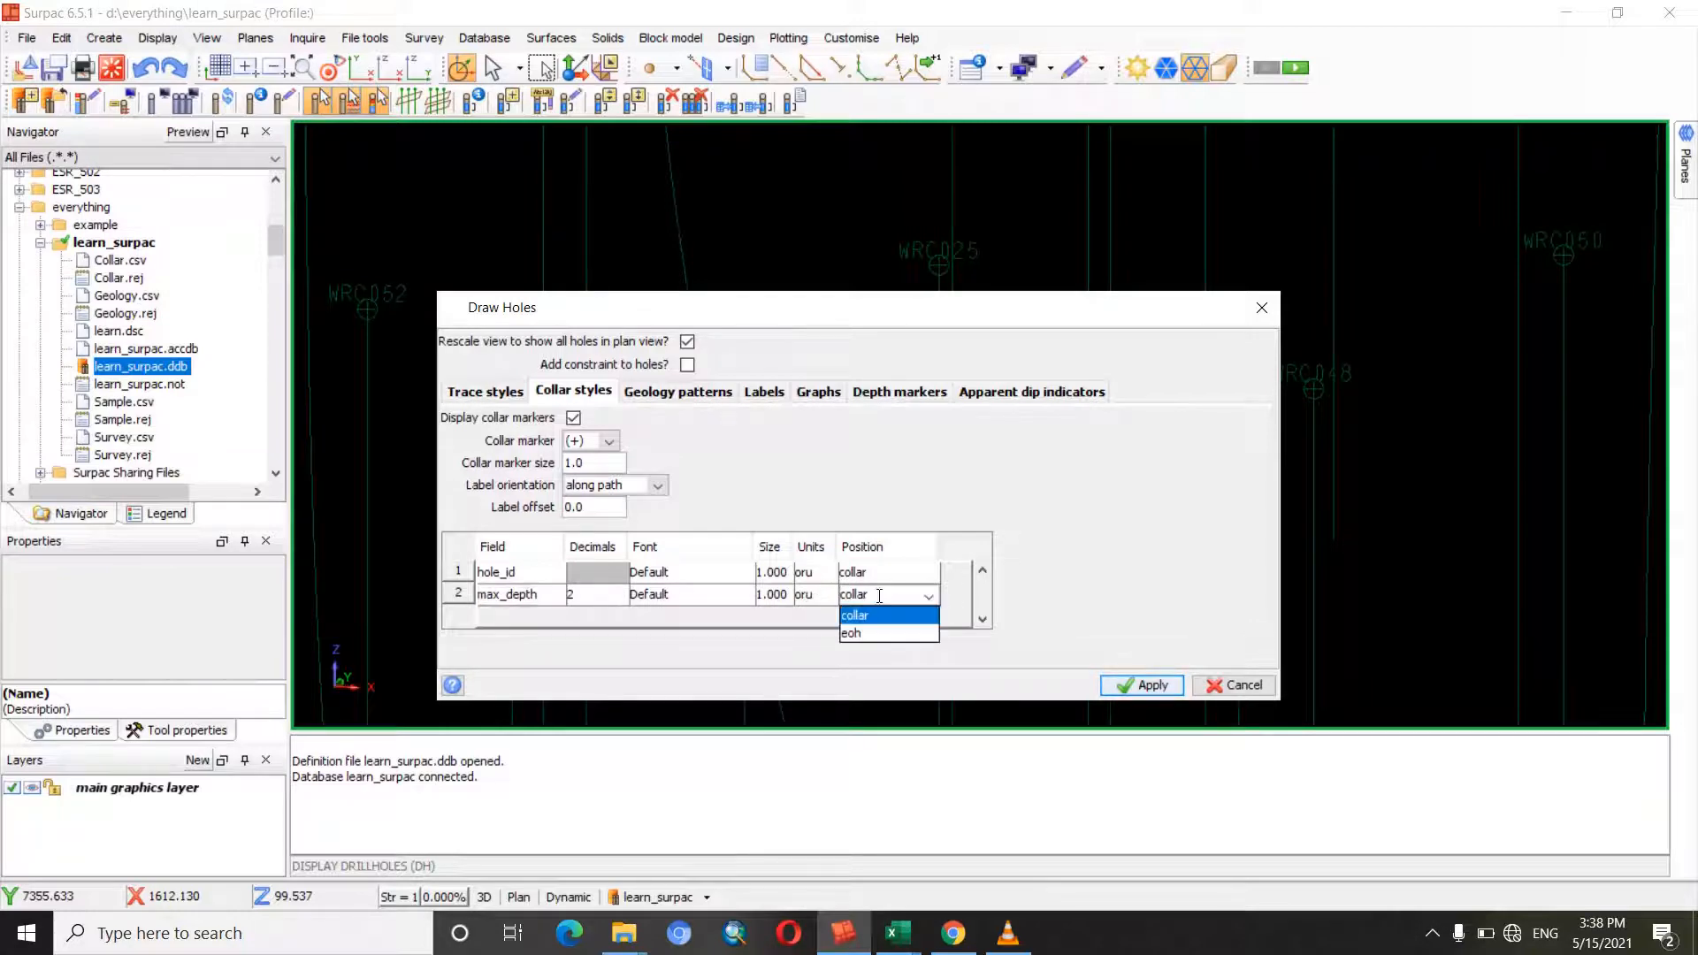
{"action": "left_click", "coordinate": [889, 635]}
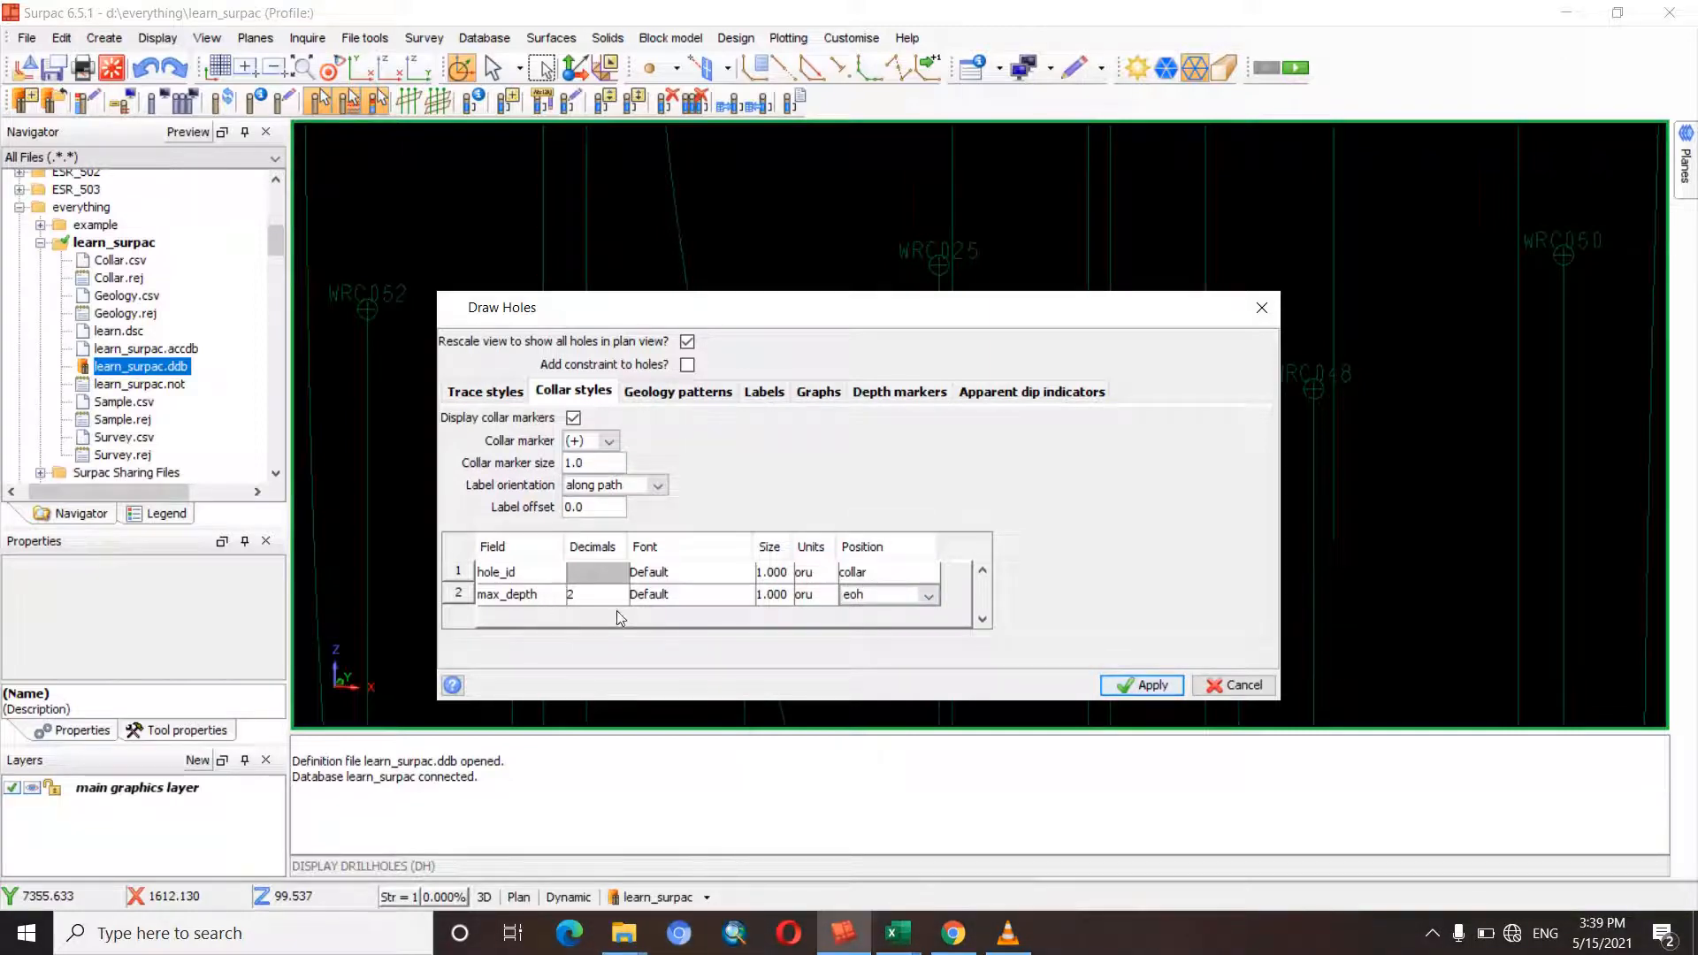
{"action": "left_click", "coordinate": [1143, 686]}
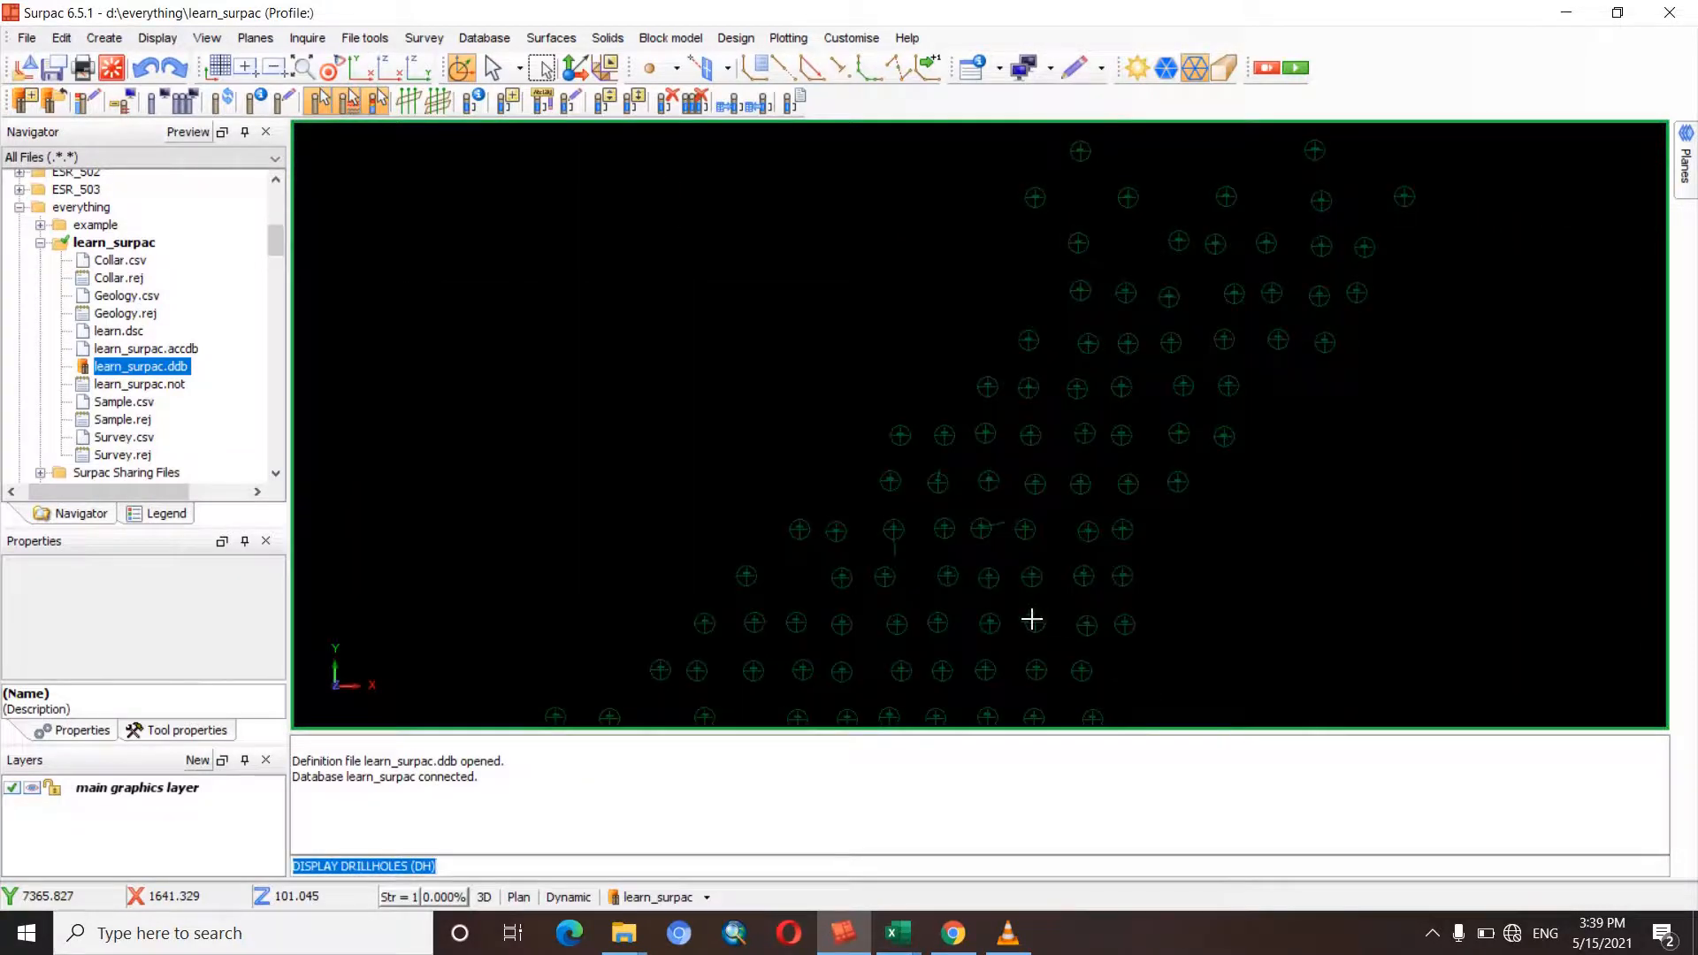
- Examine the hole ID labels at the collars and the maximum depth labels at the hole ends
{"action": "left_click_drag", "start_coordinate": [936, 565], "coordinate": [819, 557]}
{"action": "left_click_drag", "start_coordinate": [796, 428], "coordinate": [770, 470]}
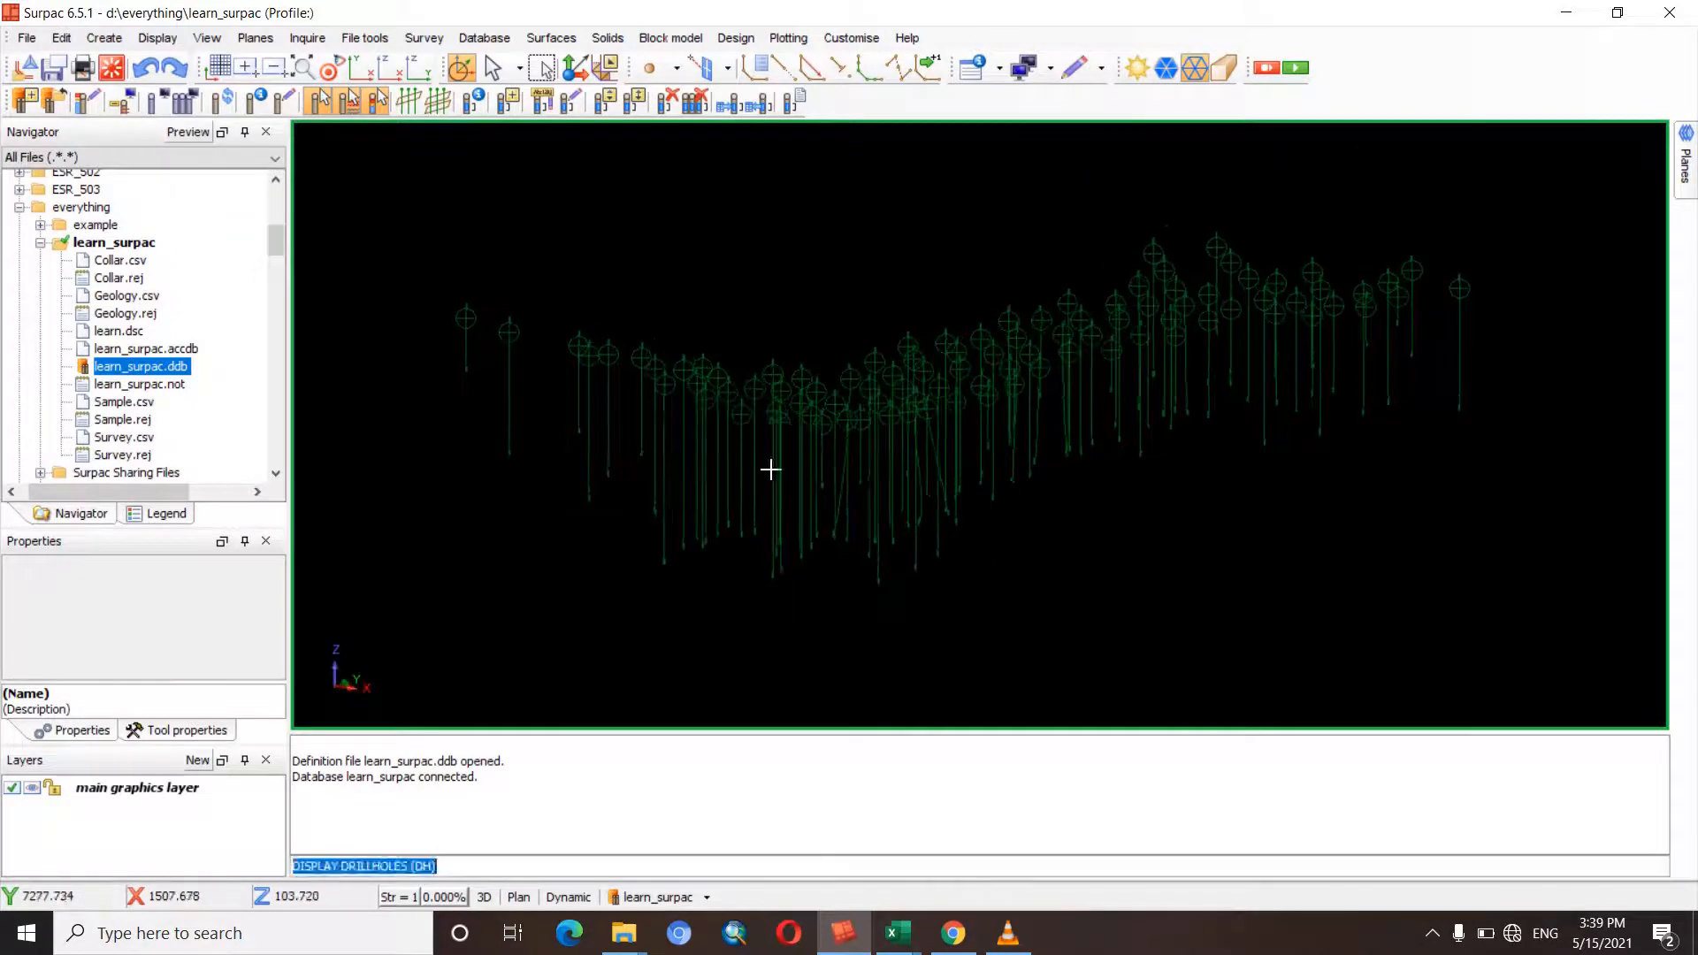
{"action": "right_click_drag", "start_coordinate": [771, 469], "coordinate": [1050, 212]}
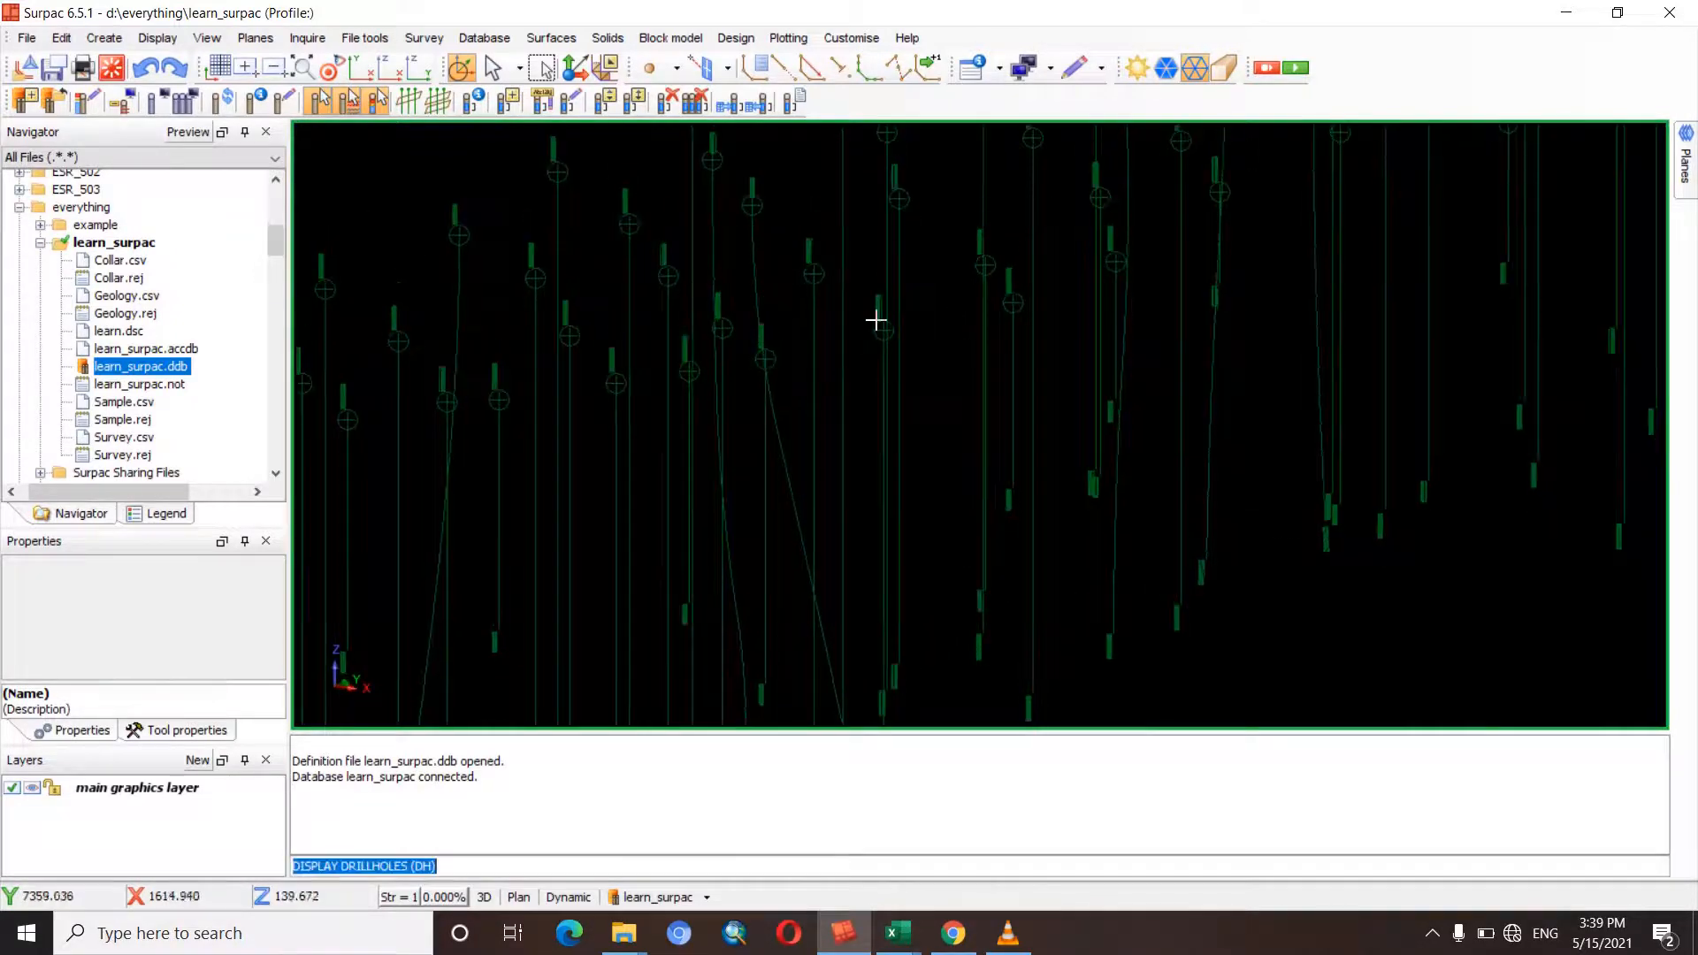
{"action": "left_click_drag", "start_coordinate": [875, 321], "coordinate": [715, 328]}
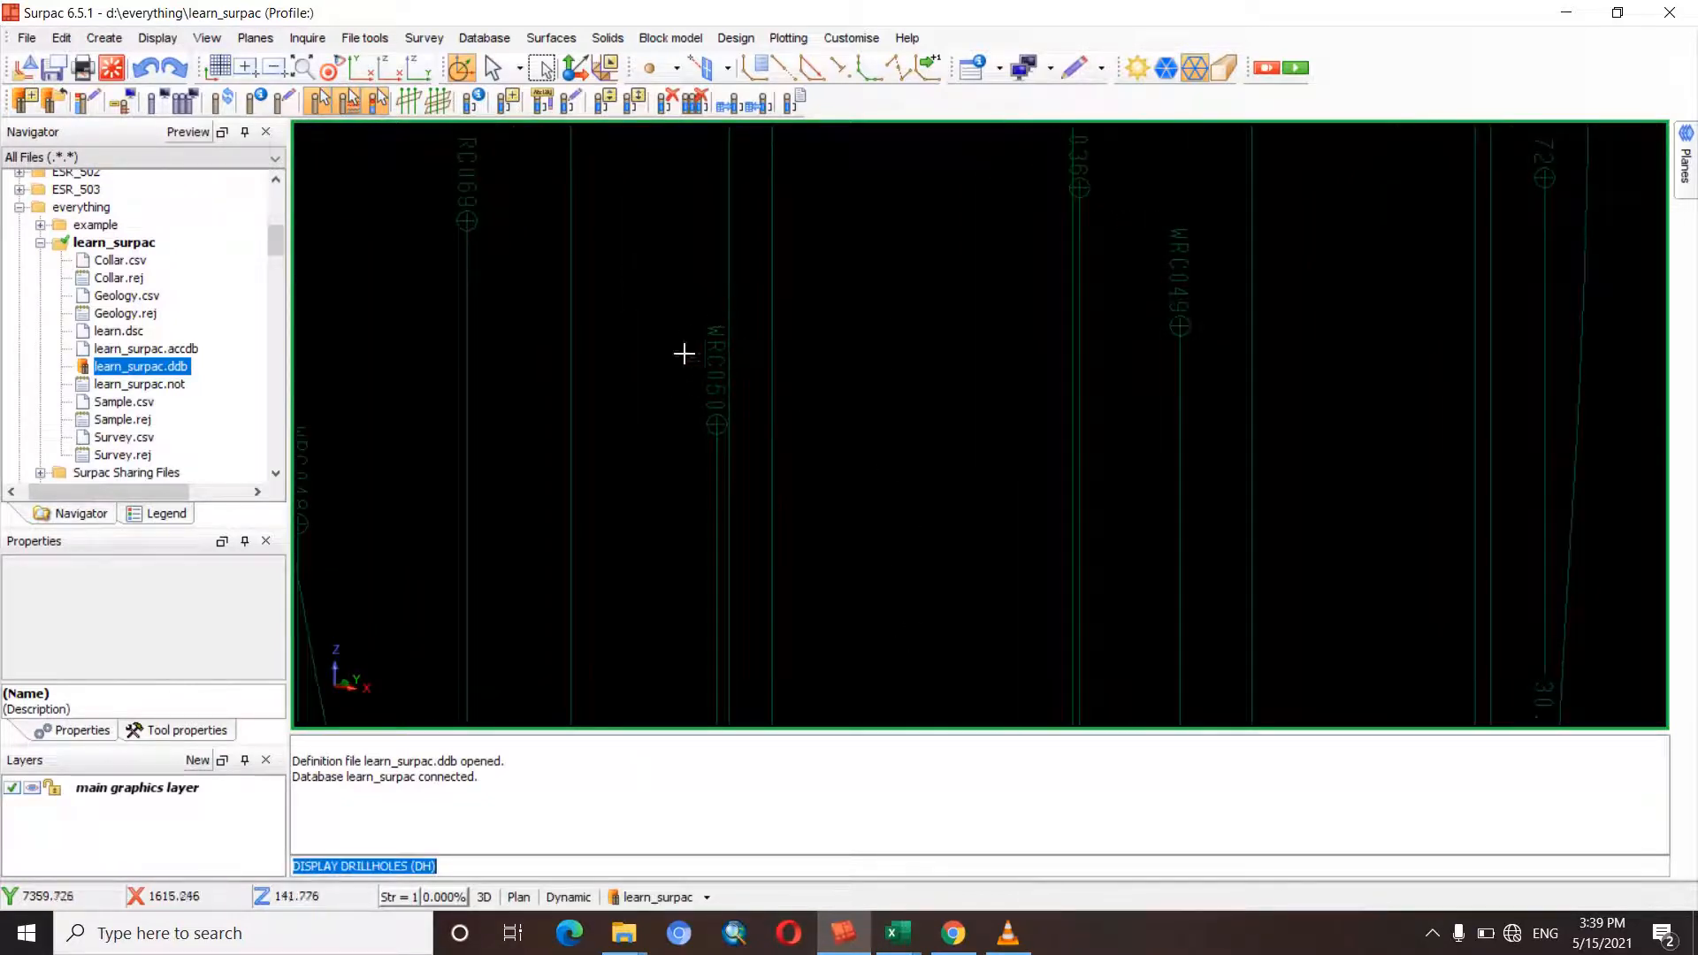
{"action": "left_click_drag", "start_coordinate": [709, 382], "coordinate": [694, 368]}
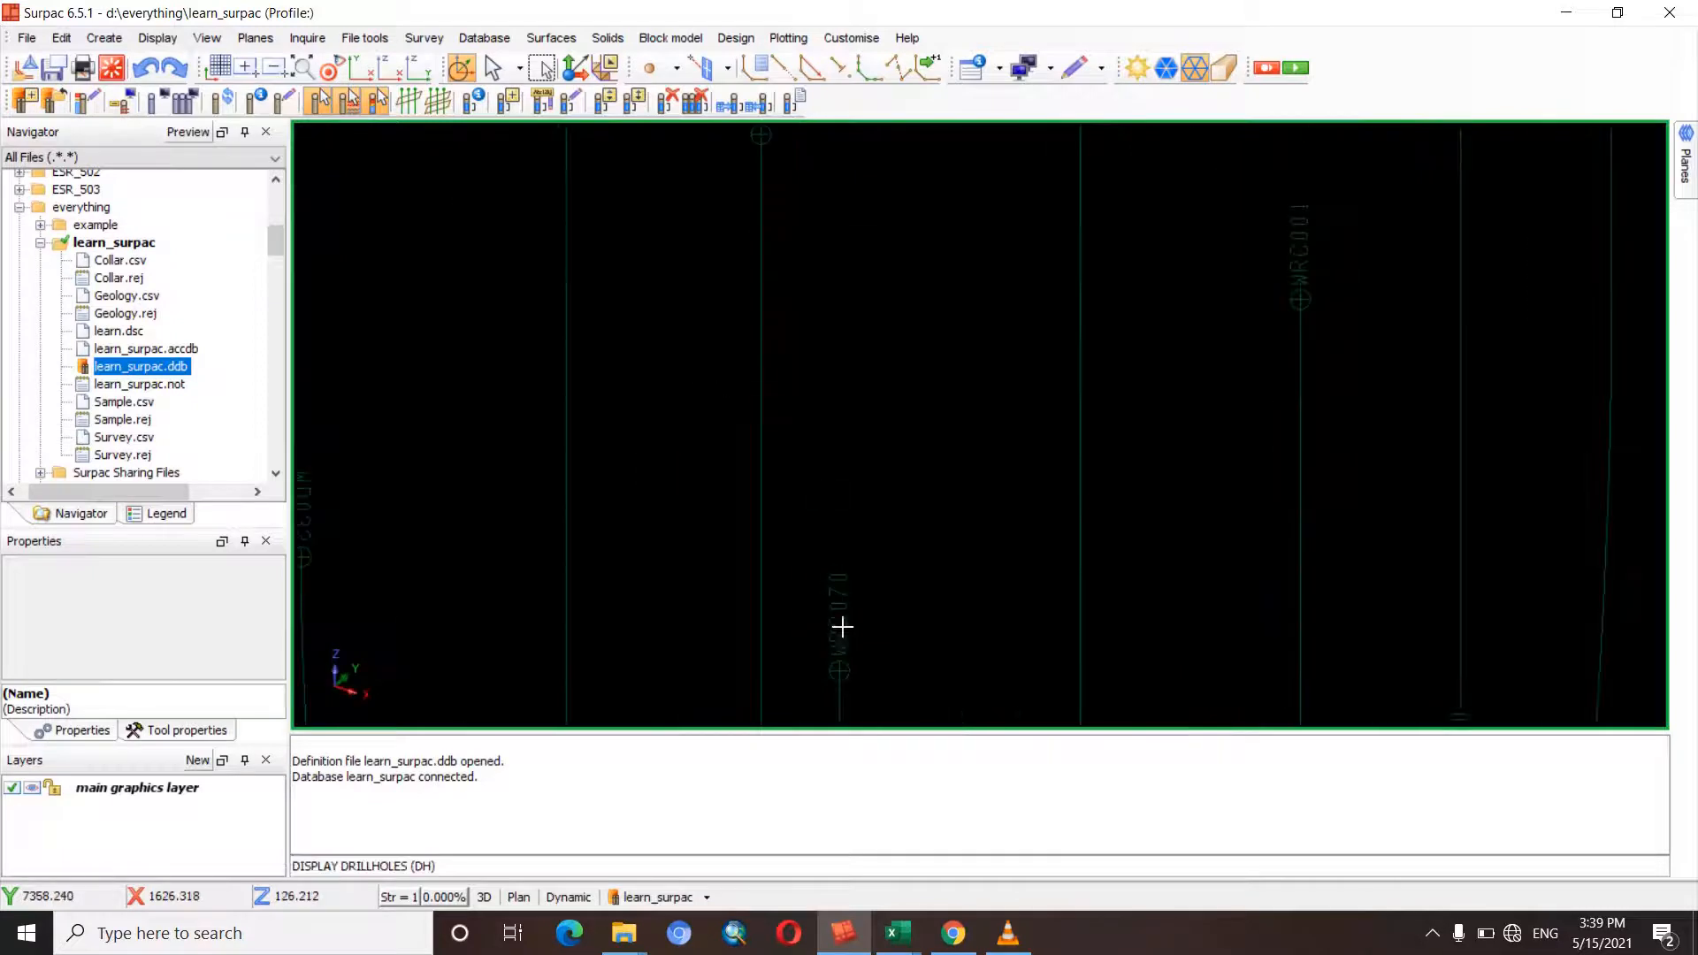
{"action": "left_click_drag", "start_coordinate": [841, 622], "coordinate": [884, 354]}
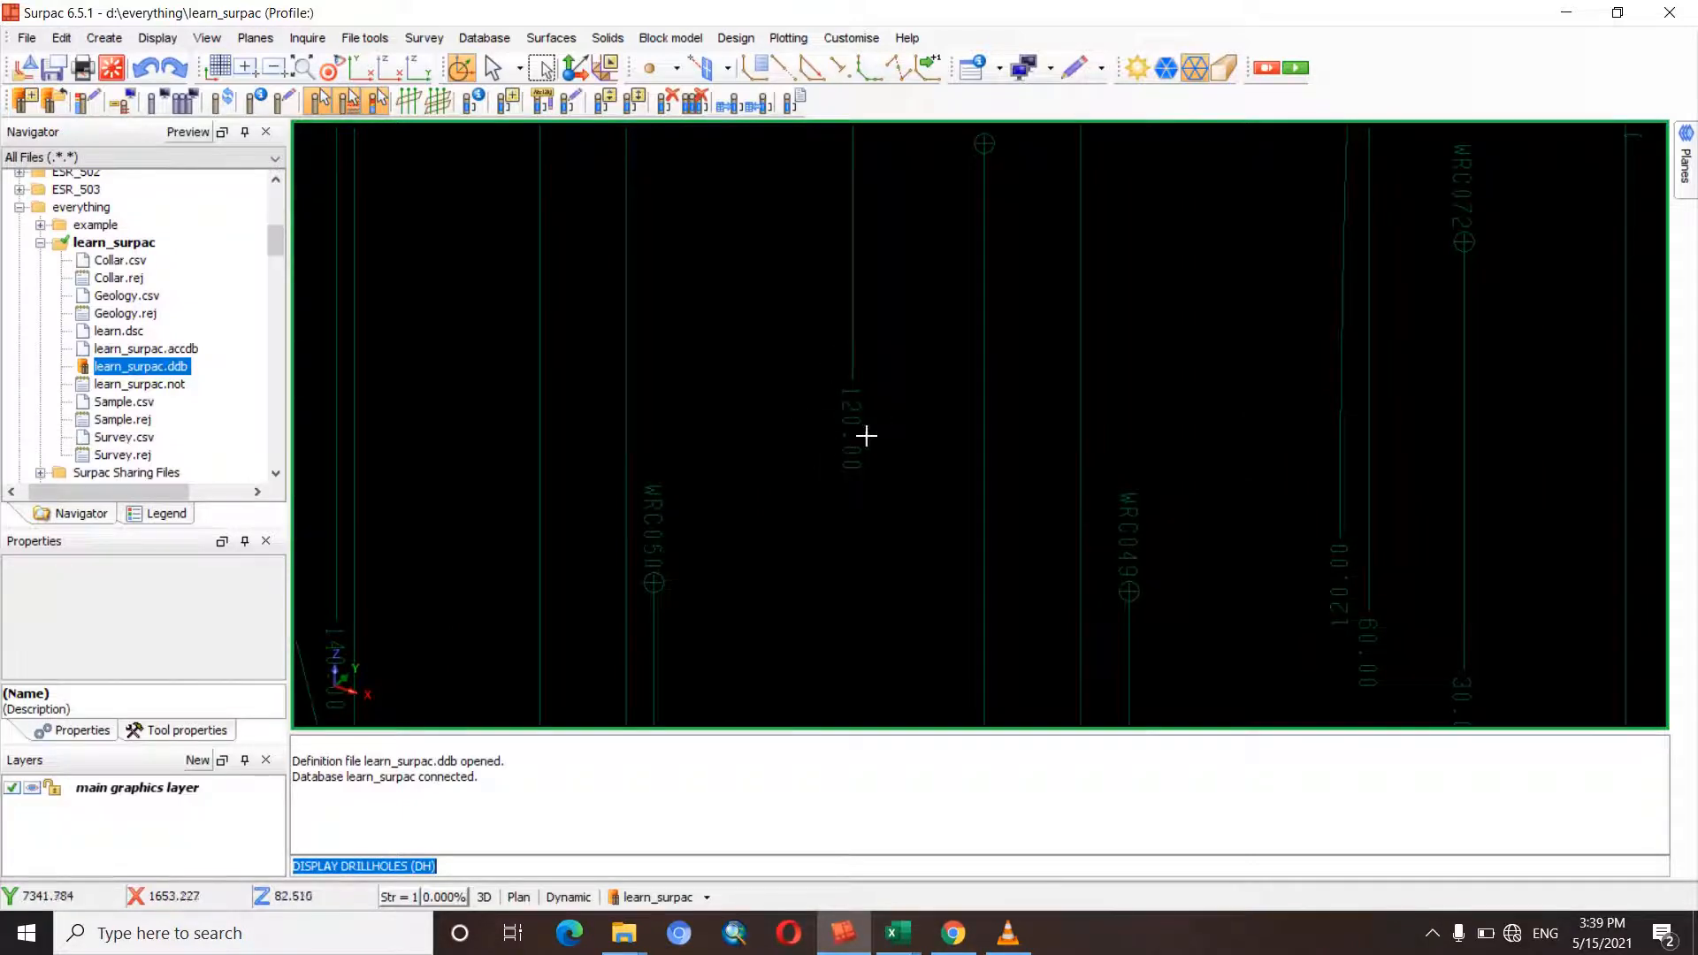
{"action": "left_click_drag", "start_coordinate": [942, 275], "coordinate": [849, 531]}
- Clear the function line and run the DISPLAY DRILLHOLES (DH) function to reopen the drawing settings
{"action": "left_click", "coordinate": [654, 897]}
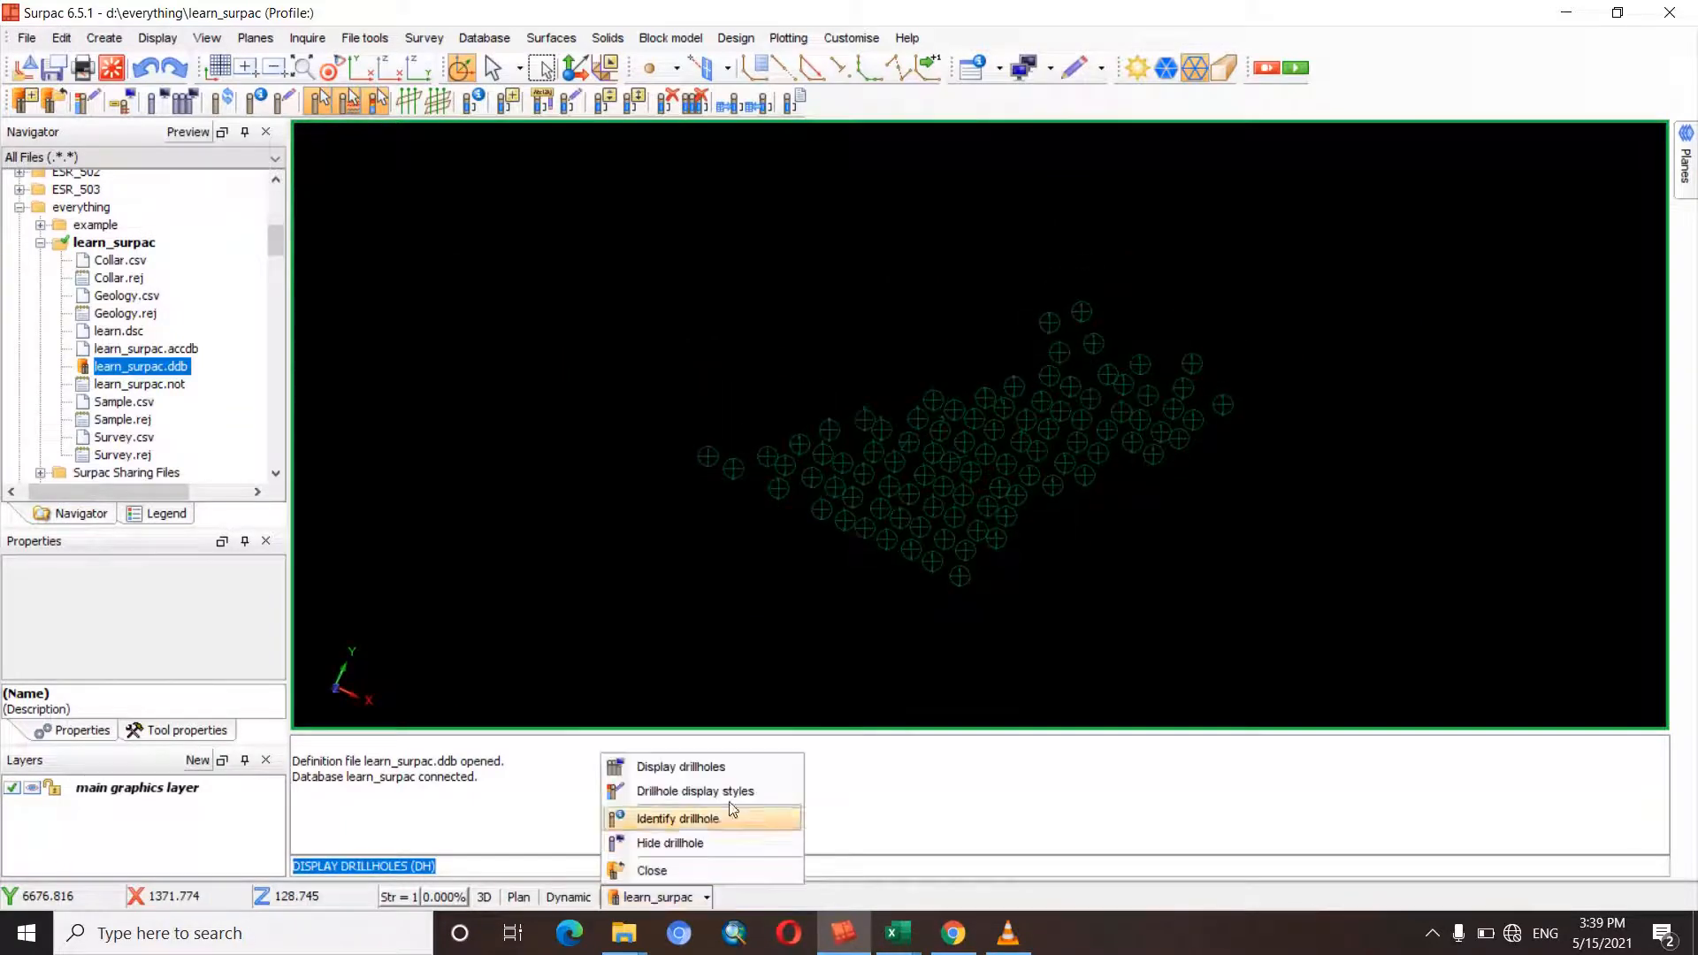
{"action": "left_click", "coordinate": [841, 798]}
{"action": "mouse_move", "coordinate": [942, 521]}
{"action": "left_mouse_down"}
{"action": "mouse_move", "coordinate": [966, 519]}
{"action": "mouse_move", "coordinate": [955, 540]}
{"action": "left_mouse_up"}
{"action": "left_click", "coordinate": [653, 867]}
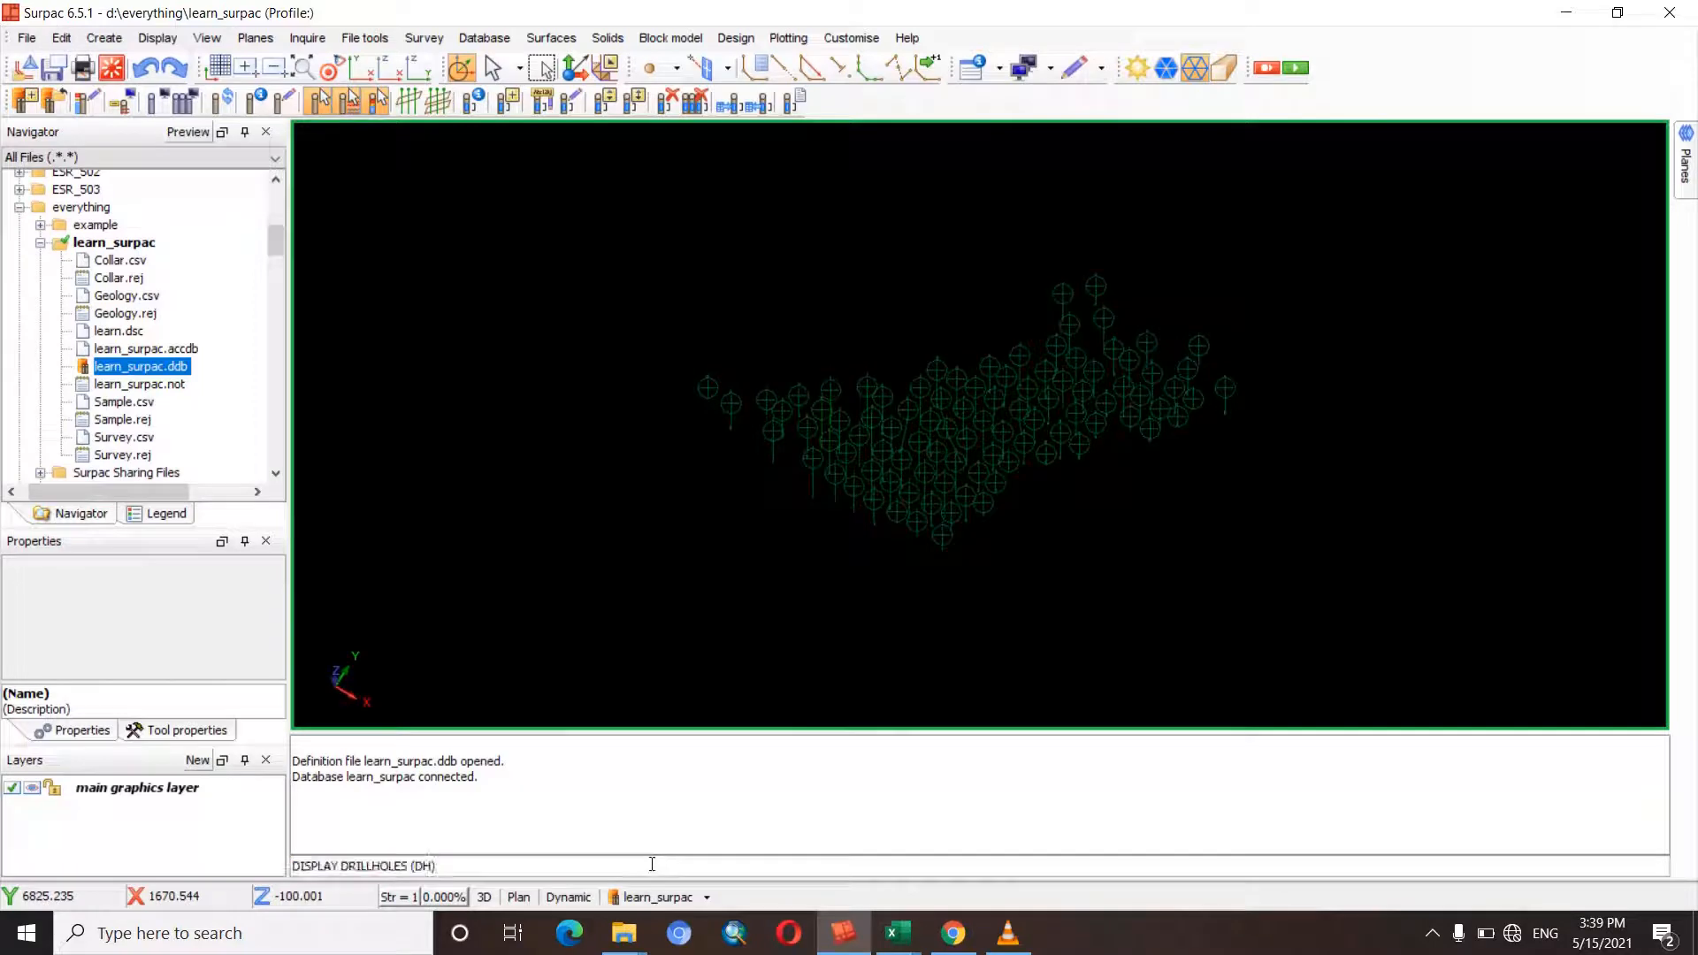
{"action": "key", "text": "BackSpace"}
{"action": "key", "text": "BackSpace"}
{"action": "key", "text": "BackSpace"}
{"action": "key", "text": "BackSpace"}
{"action": "key", "text": "BackSpace"}
{"action": "key", "text": "BackSpace"}
{"action": "key", "text": "BackSpace"}
{"action": "key", "text": "BackSpace"}
{"action": "key", "text": "BackSpace"}
{"action": "key", "text": "BackSpace"}
{"action": "key", "text": "BackSpace"}
{"action": "key", "text": "BackSpace"}
{"action": "key", "text": "BackSpace"}
{"action": "key", "text": "BackSpace"}
{"action": "key", "text": "BackSpace"}
{"action": "key", "text": "BackSpace"}
{"action": "key", "text": "BackSpace"}
{"action": "key", "text": "BackSpace"}
{"action": "key", "text": "BackSpace"}
{"action": "key", "text": "BackSpace"}
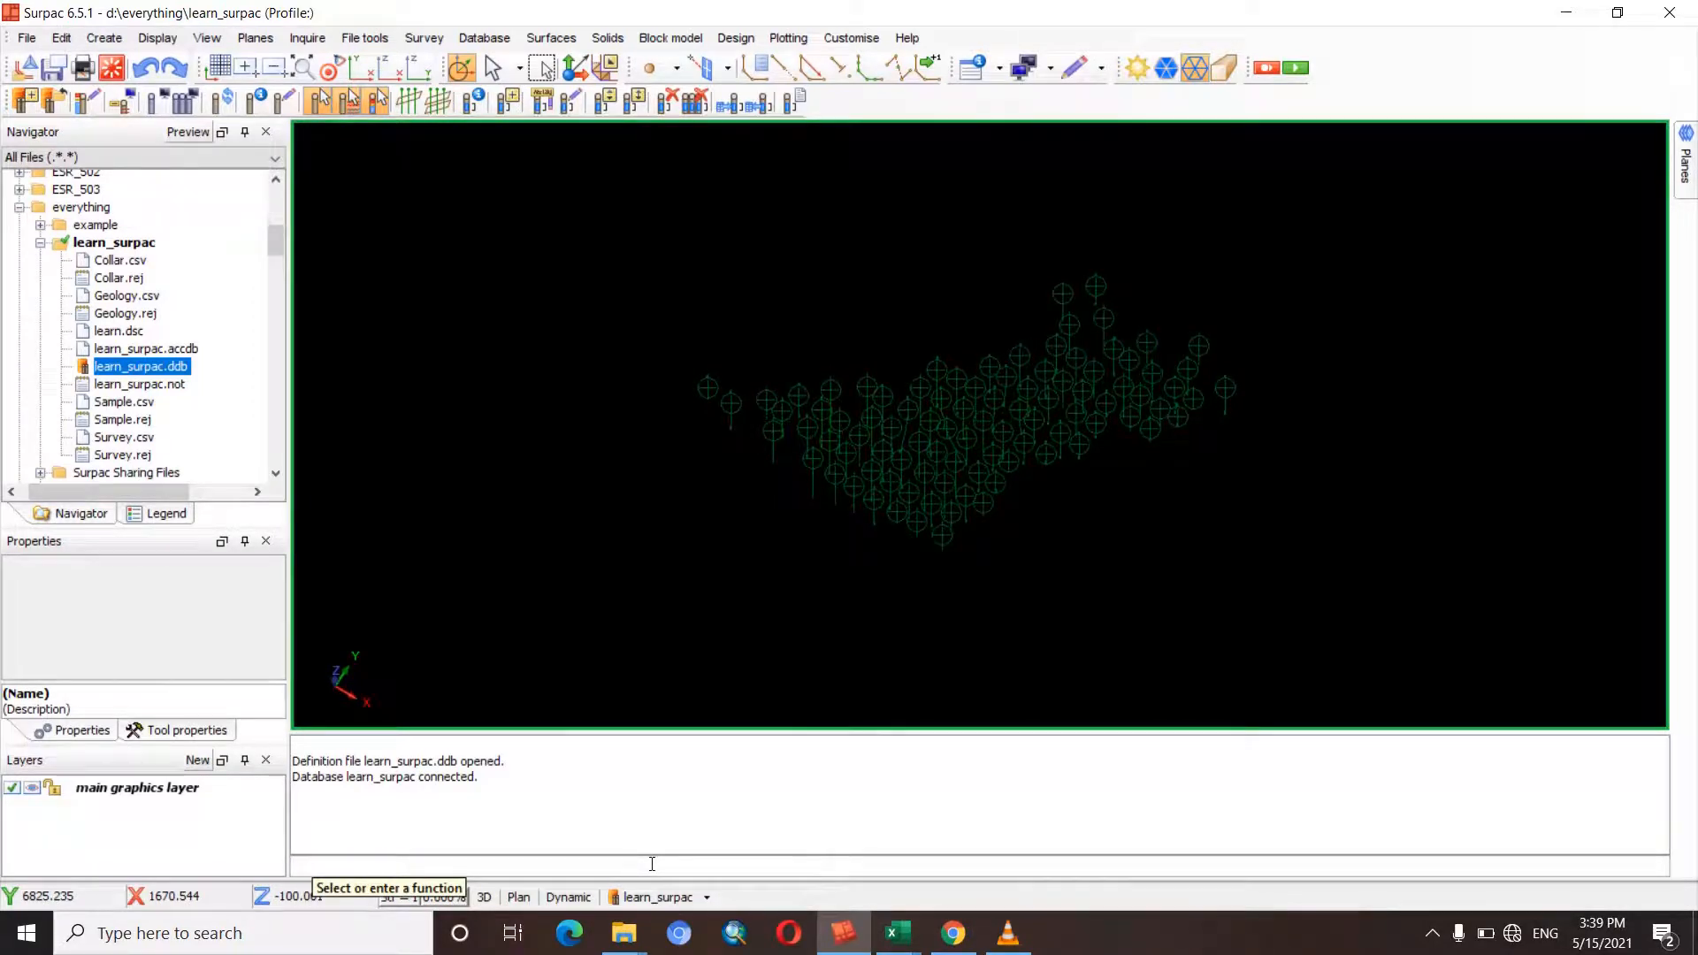
{"action": "type", "text": "DISPLAY DRILLHOLES (DH"}
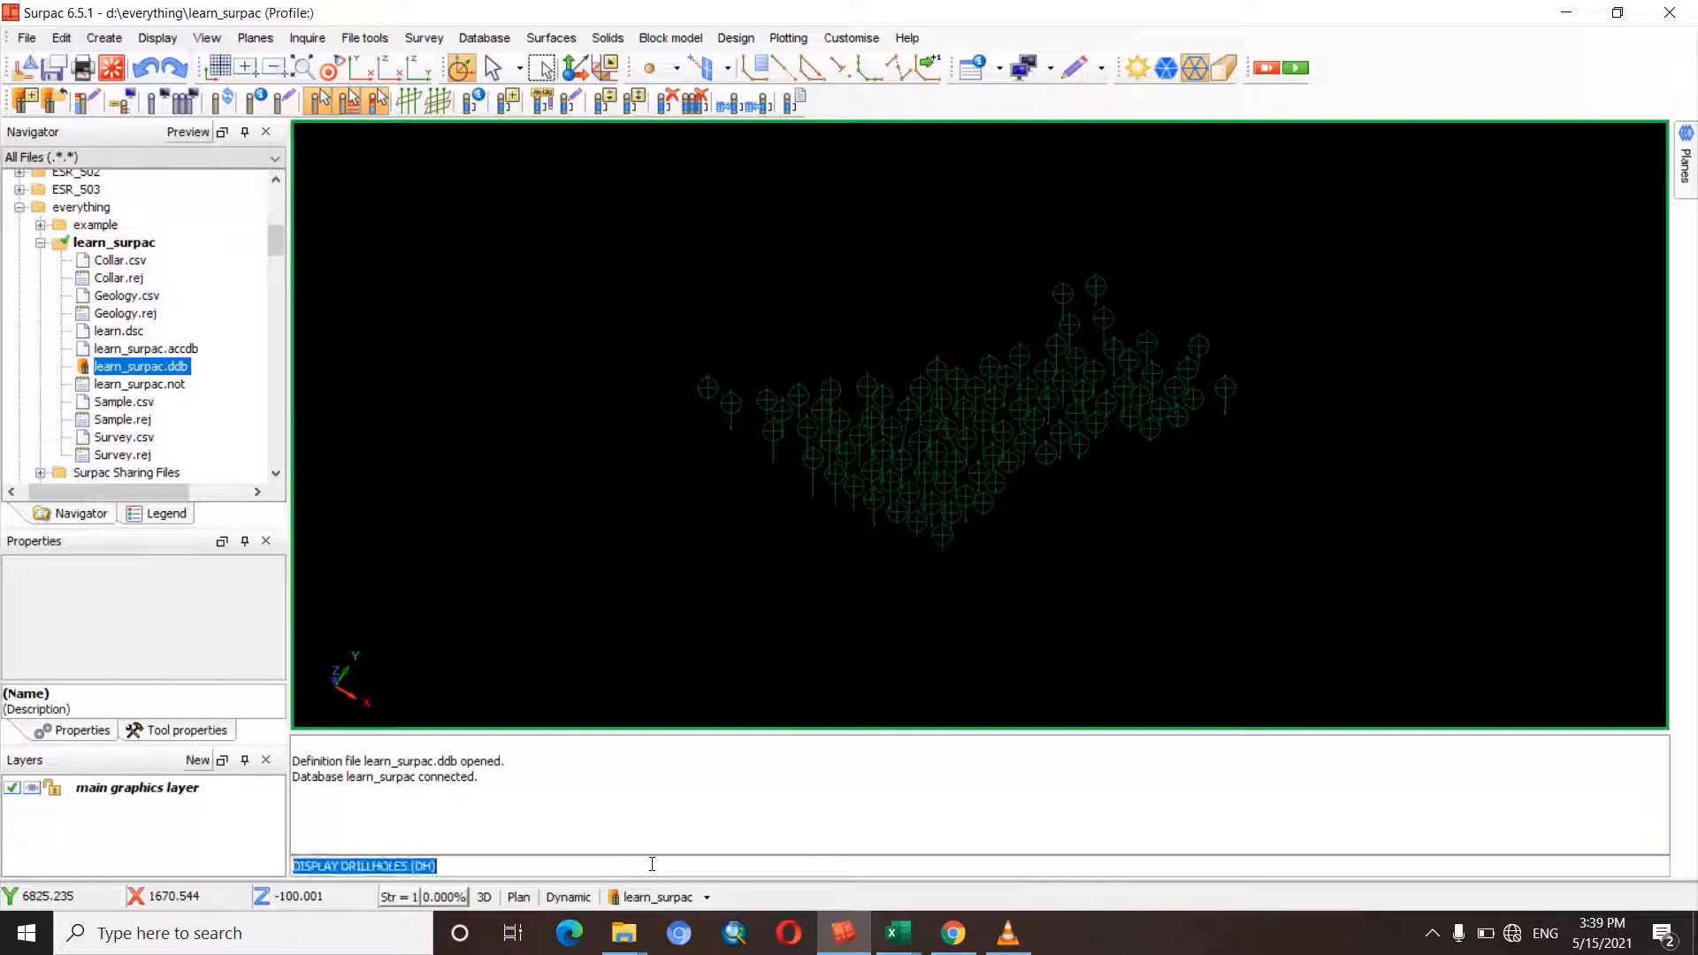
{"action": "key", "text": "Return"}
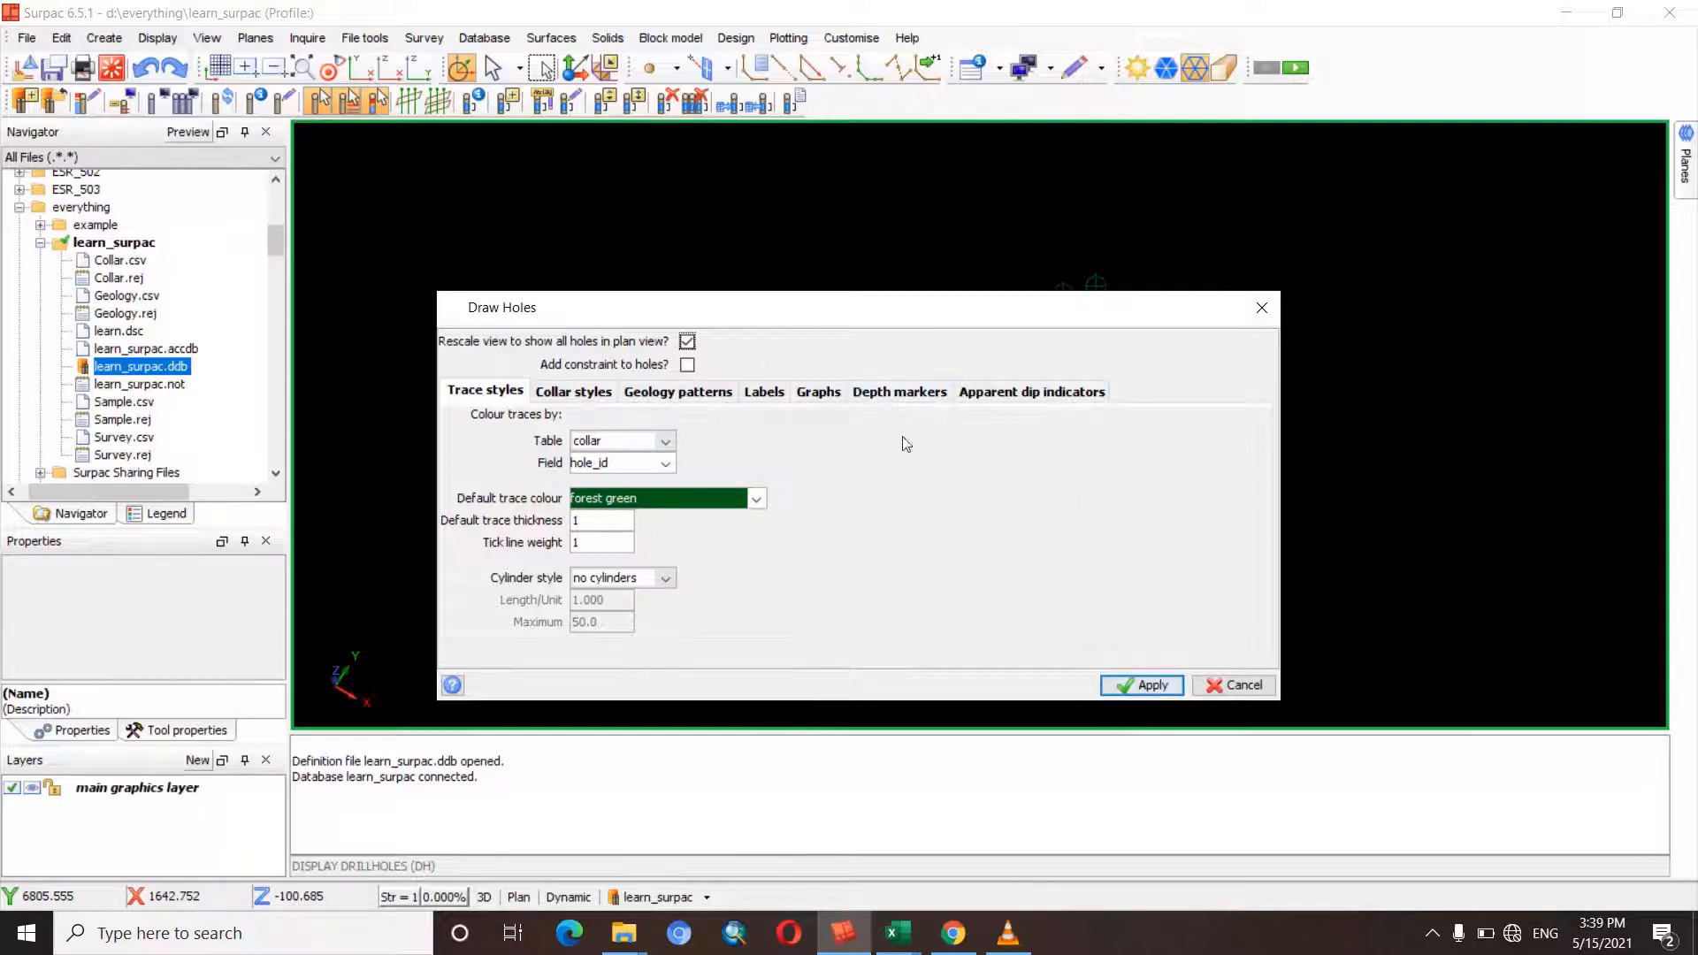
- Review the collar label settings and set the trace colouring to the rock field of the geology table
{"action": "left_click", "coordinate": [591, 392]}
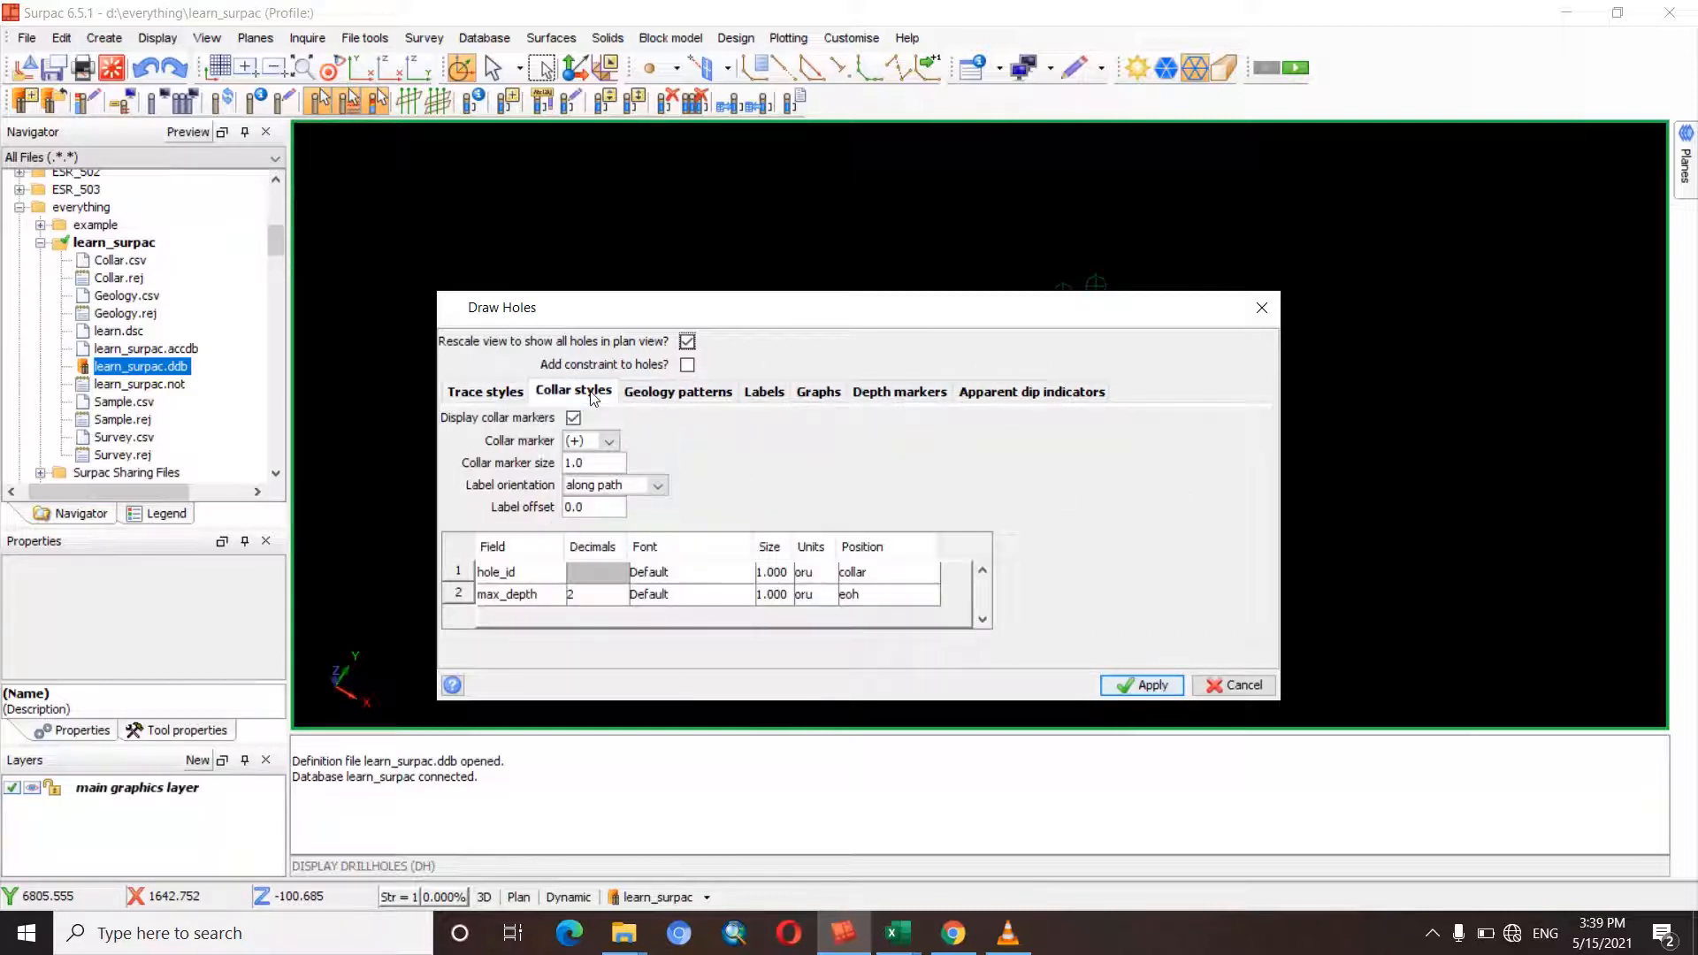
{"action": "left_click", "coordinate": [509, 391]}
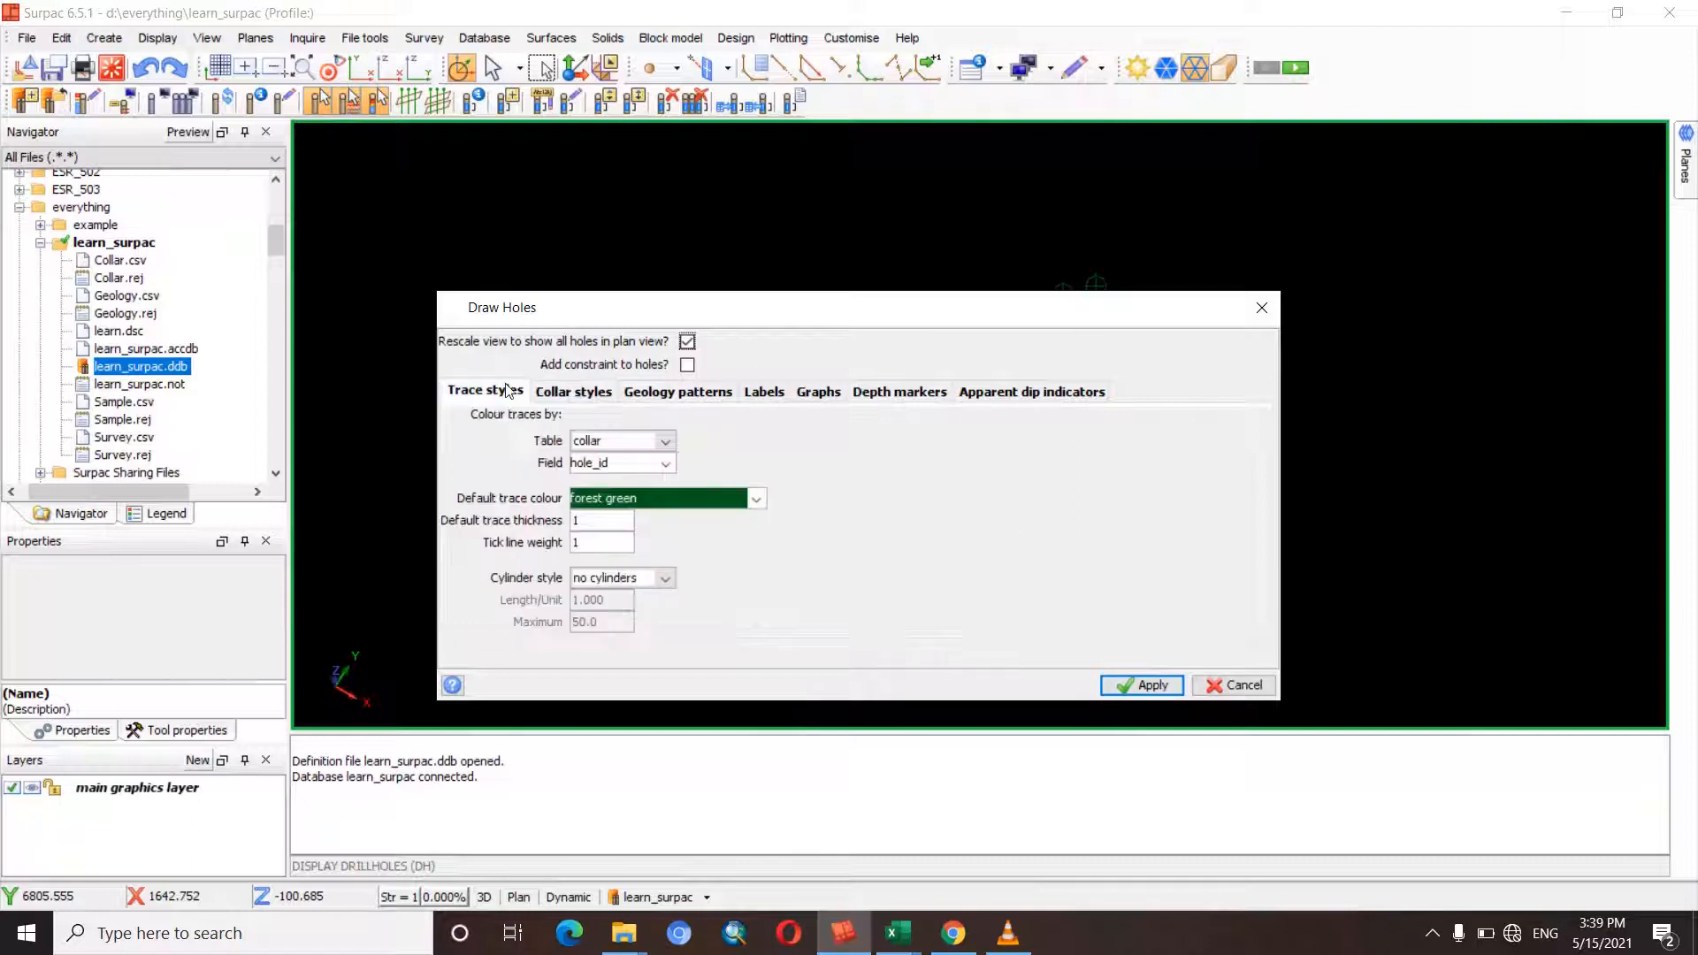
{"action": "left_click", "coordinate": [672, 443]}
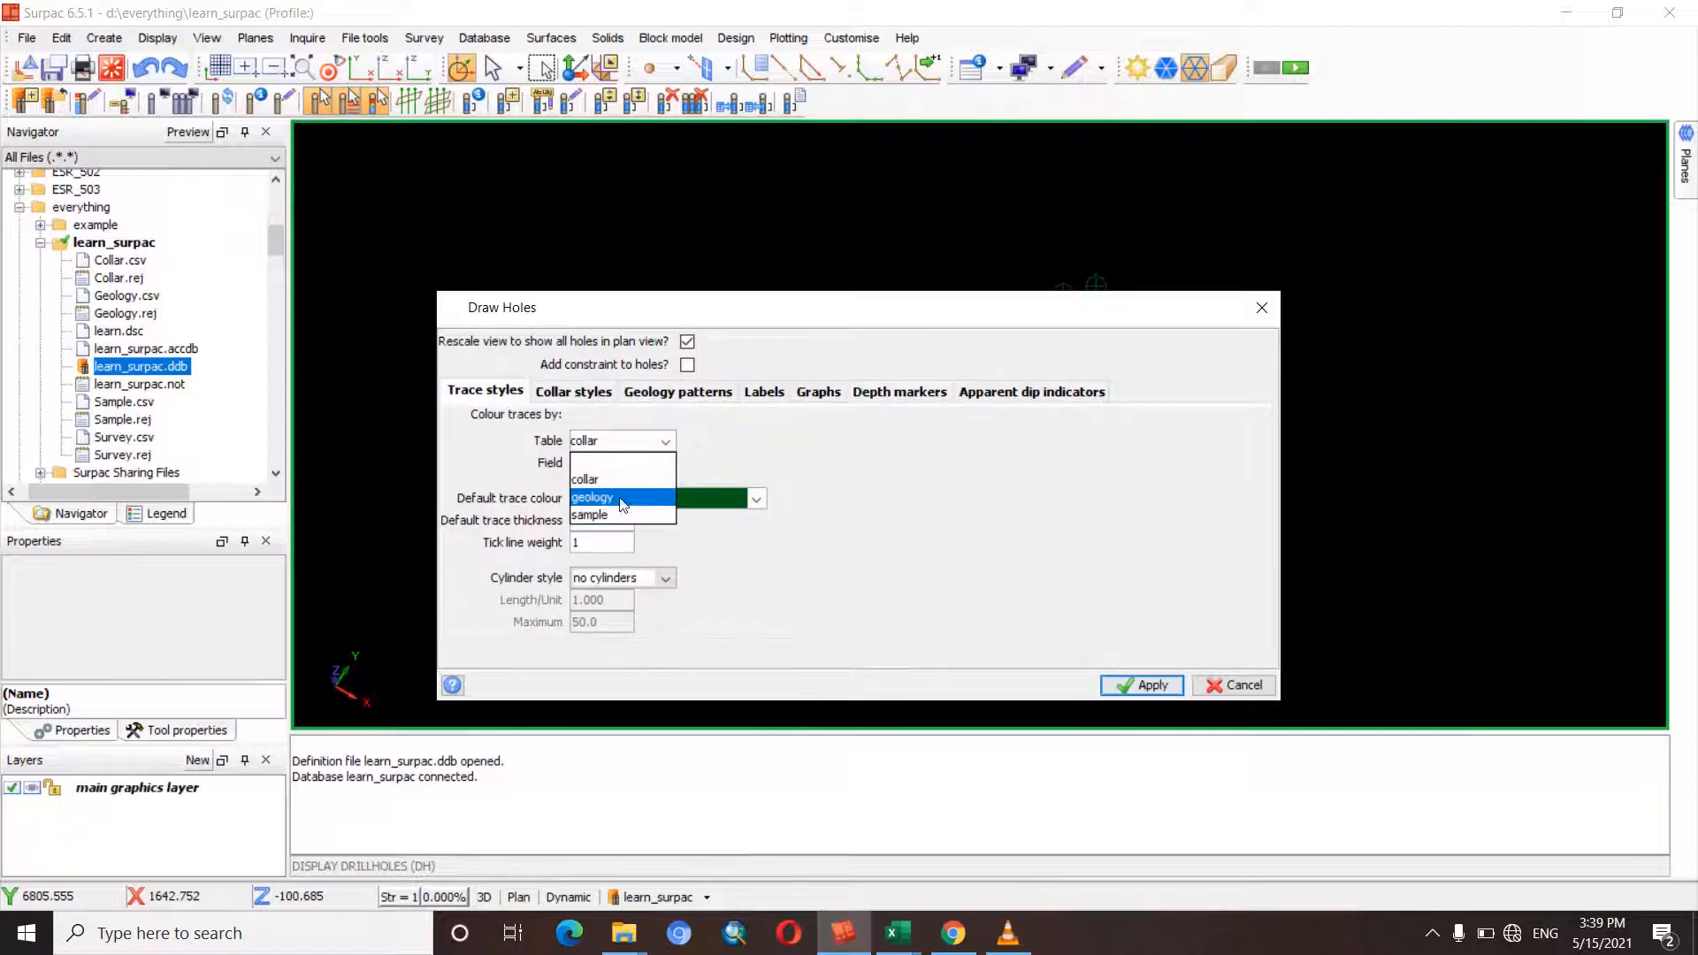
{"action": "left_click", "coordinate": [622, 501]}
{"action": "left_click", "coordinate": [665, 463]}
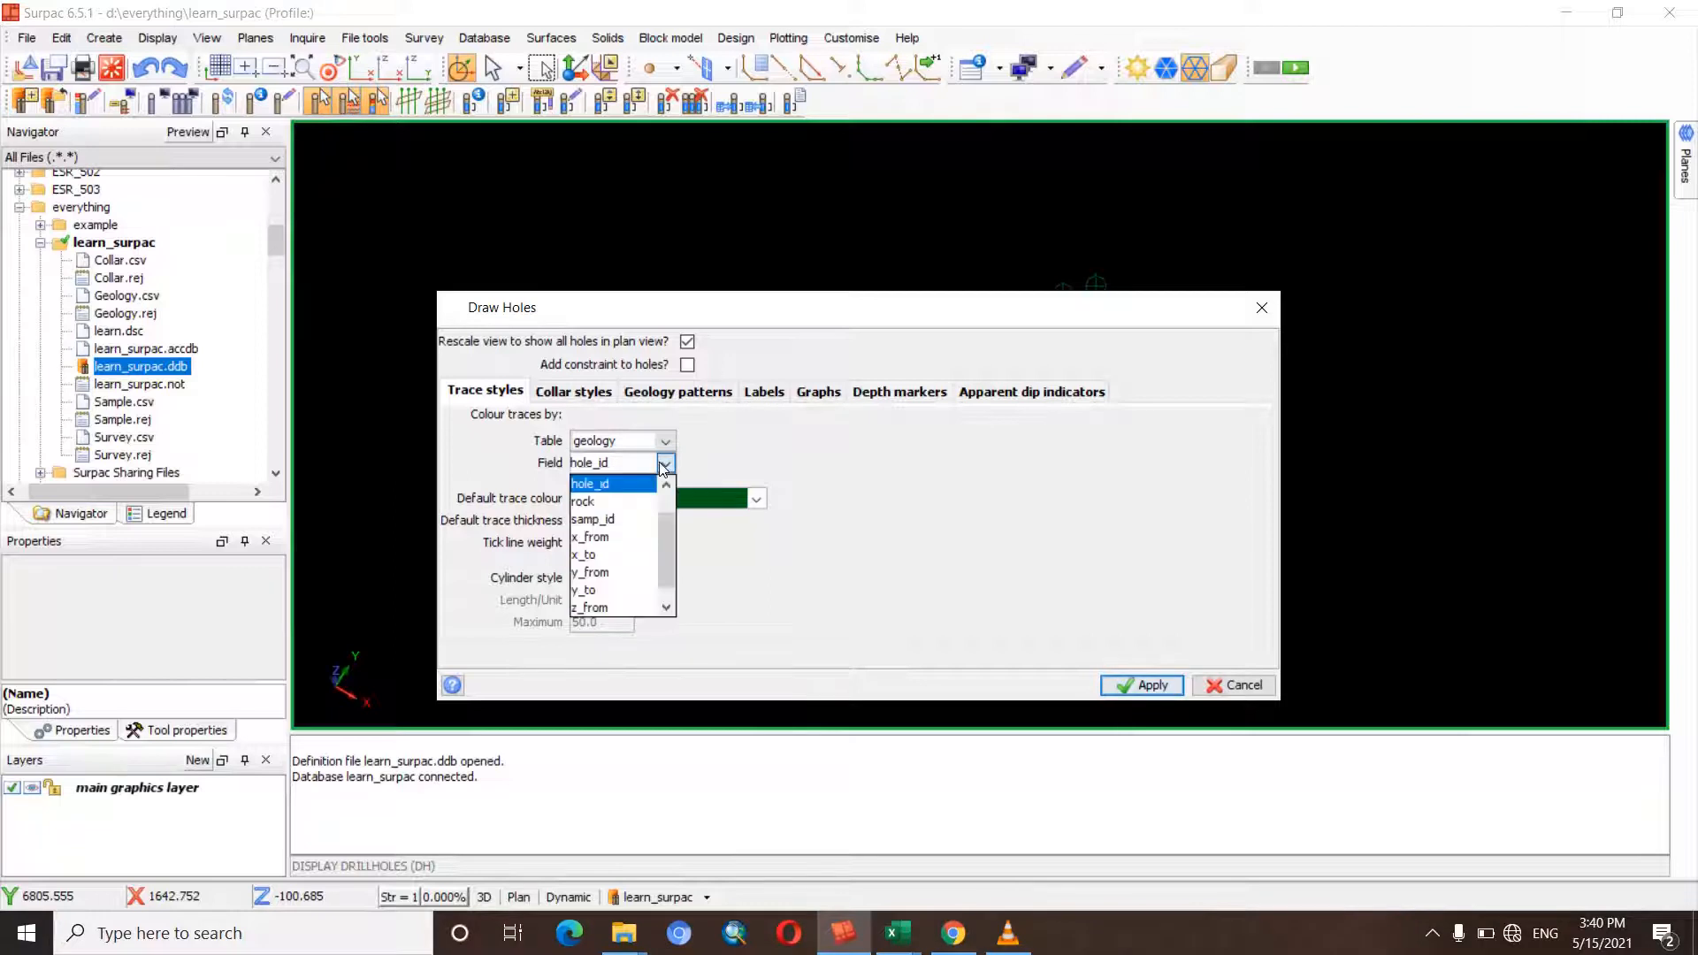
{"action": "left_click", "coordinate": [627, 503]}
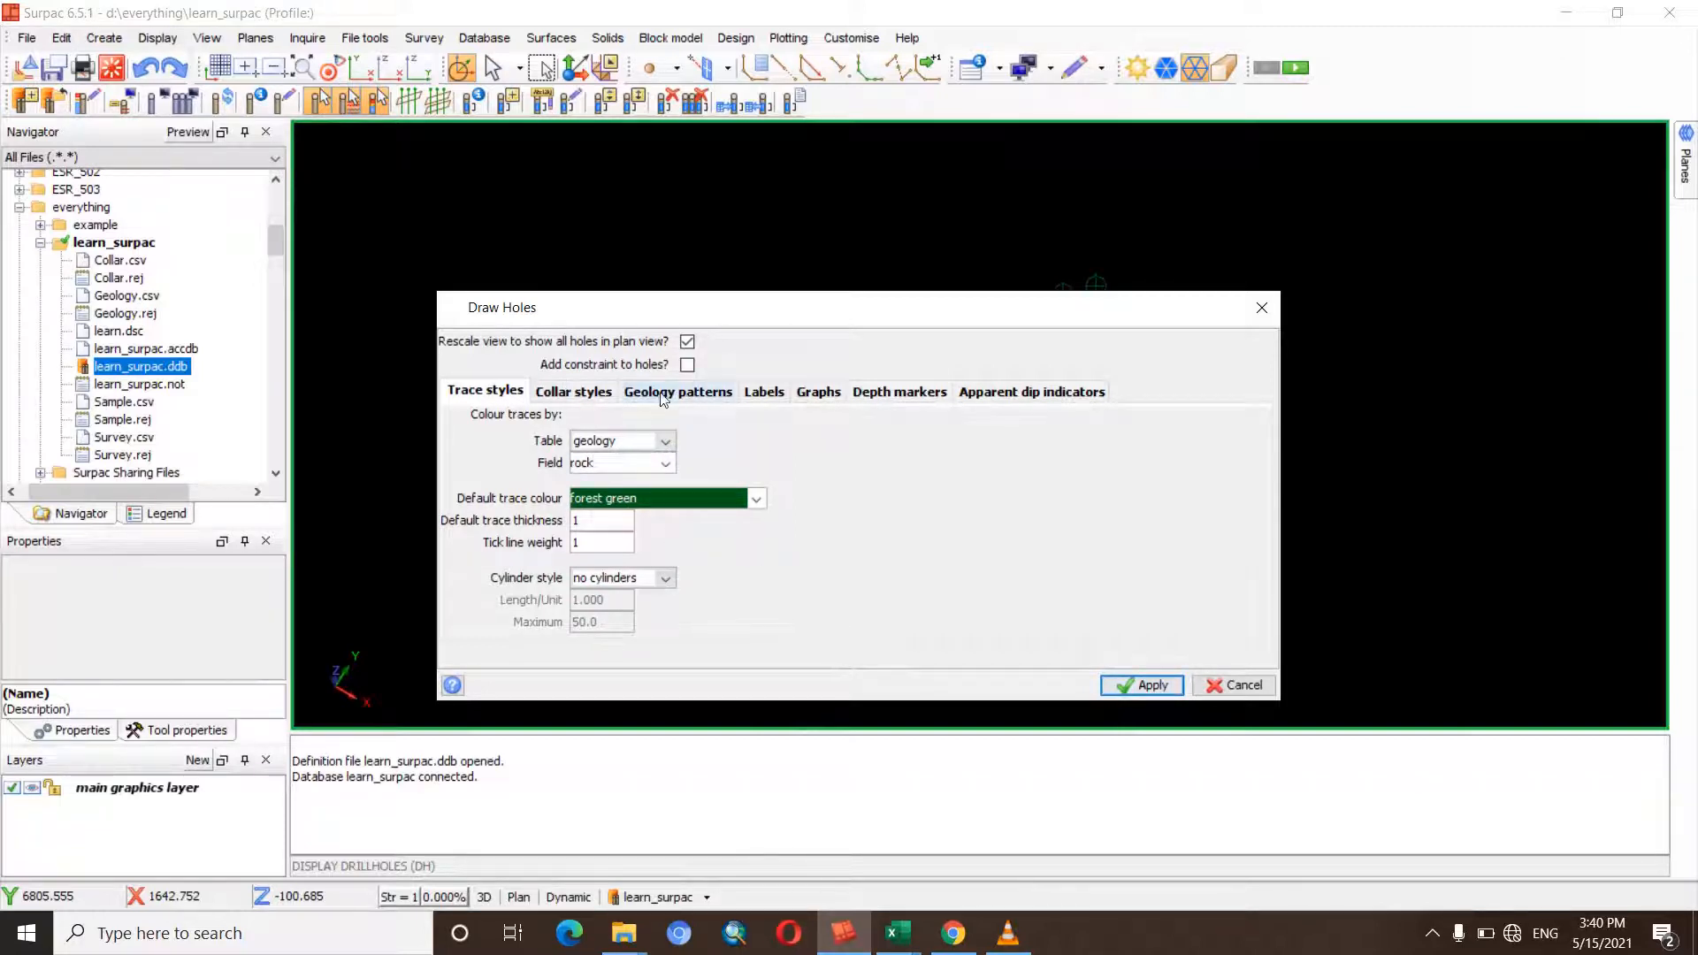
- Remove the hole_id collar label row, clear the max_depth label field, and redraw the drillholes
{"action": "left_click", "coordinate": [599, 400]}
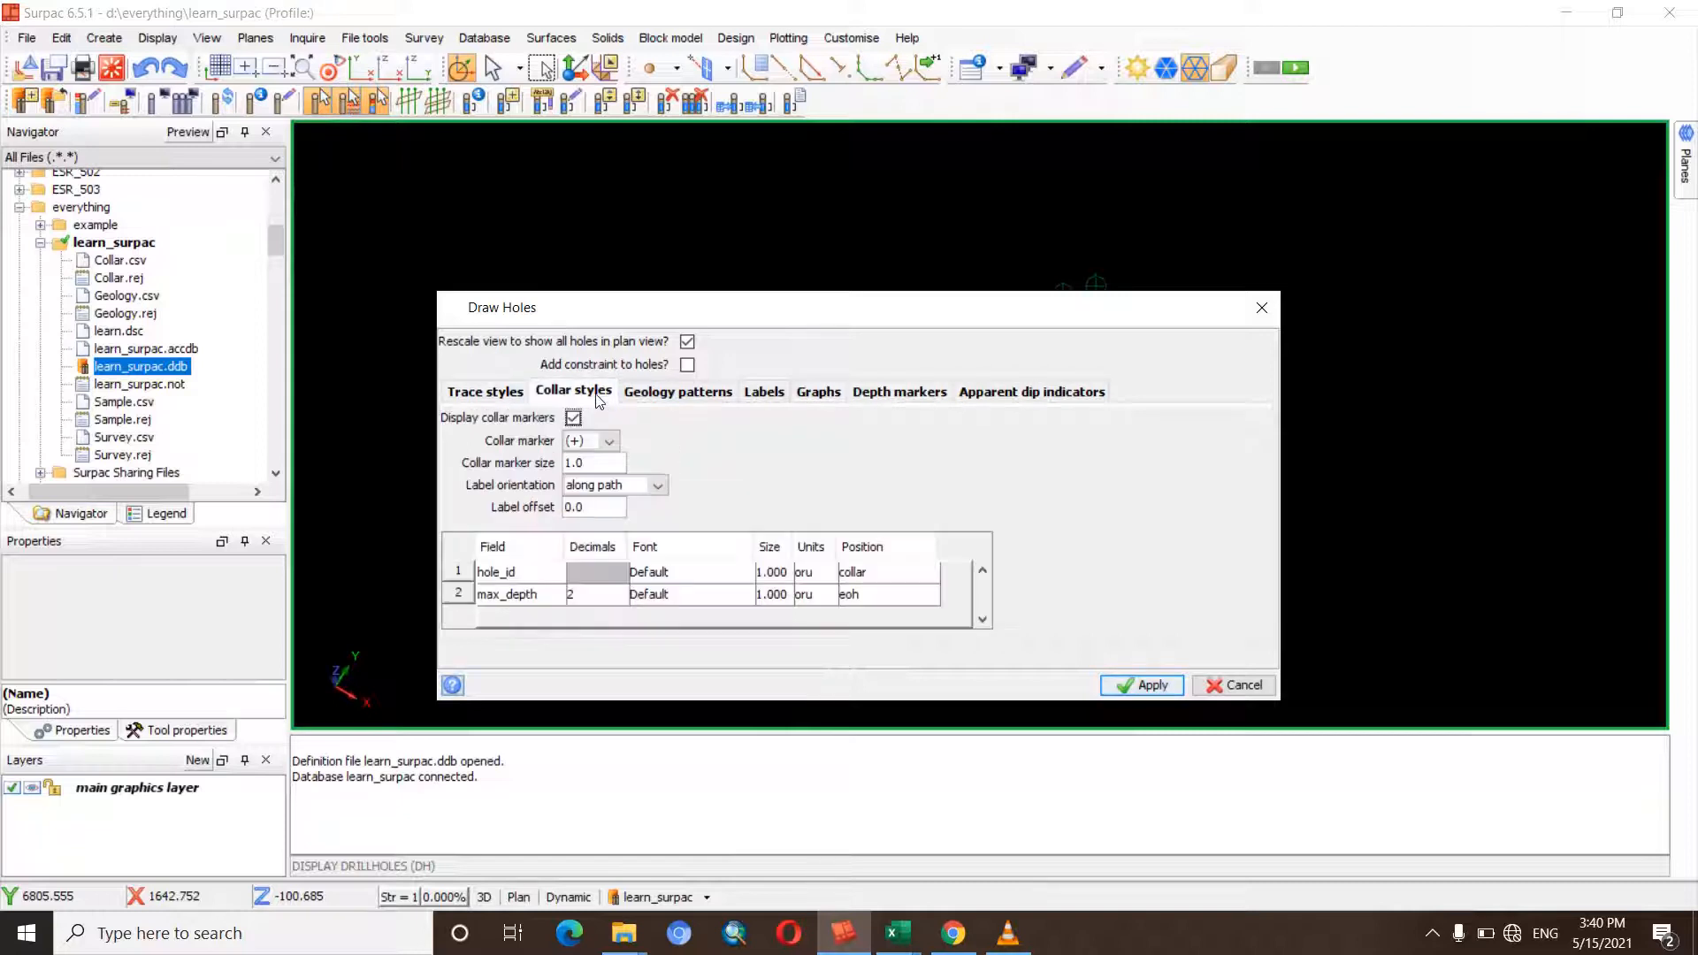
{"action": "right_click", "coordinate": [469, 582]}
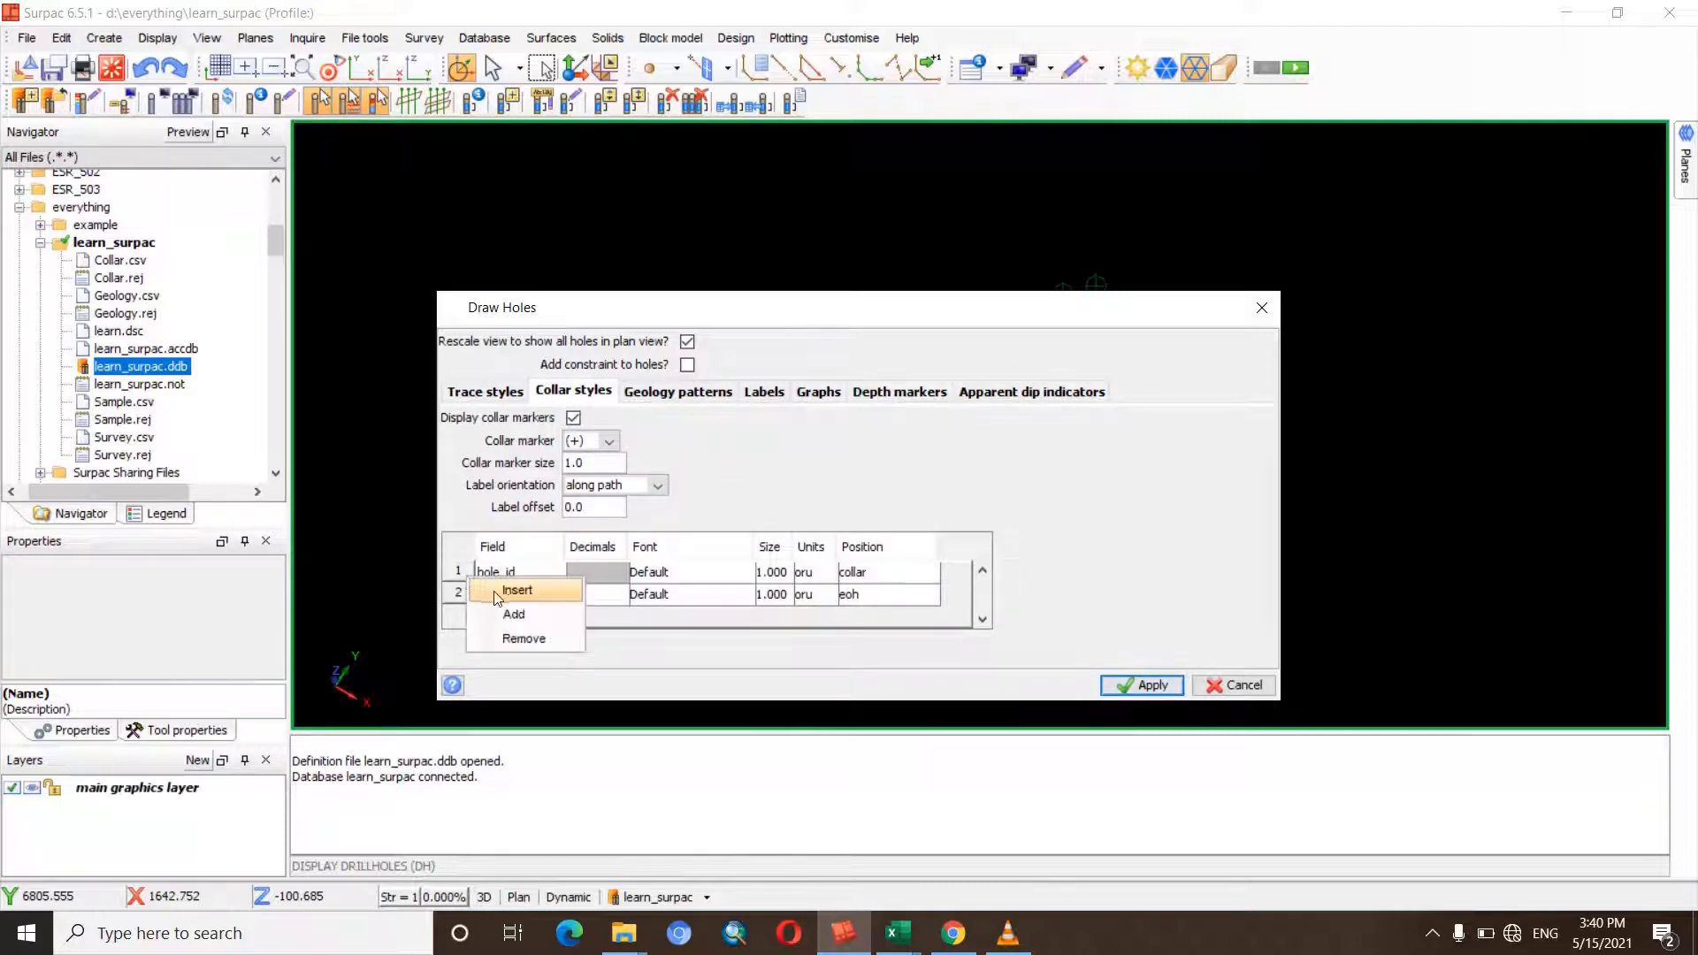
{"action": "left_click", "coordinate": [527, 640]}
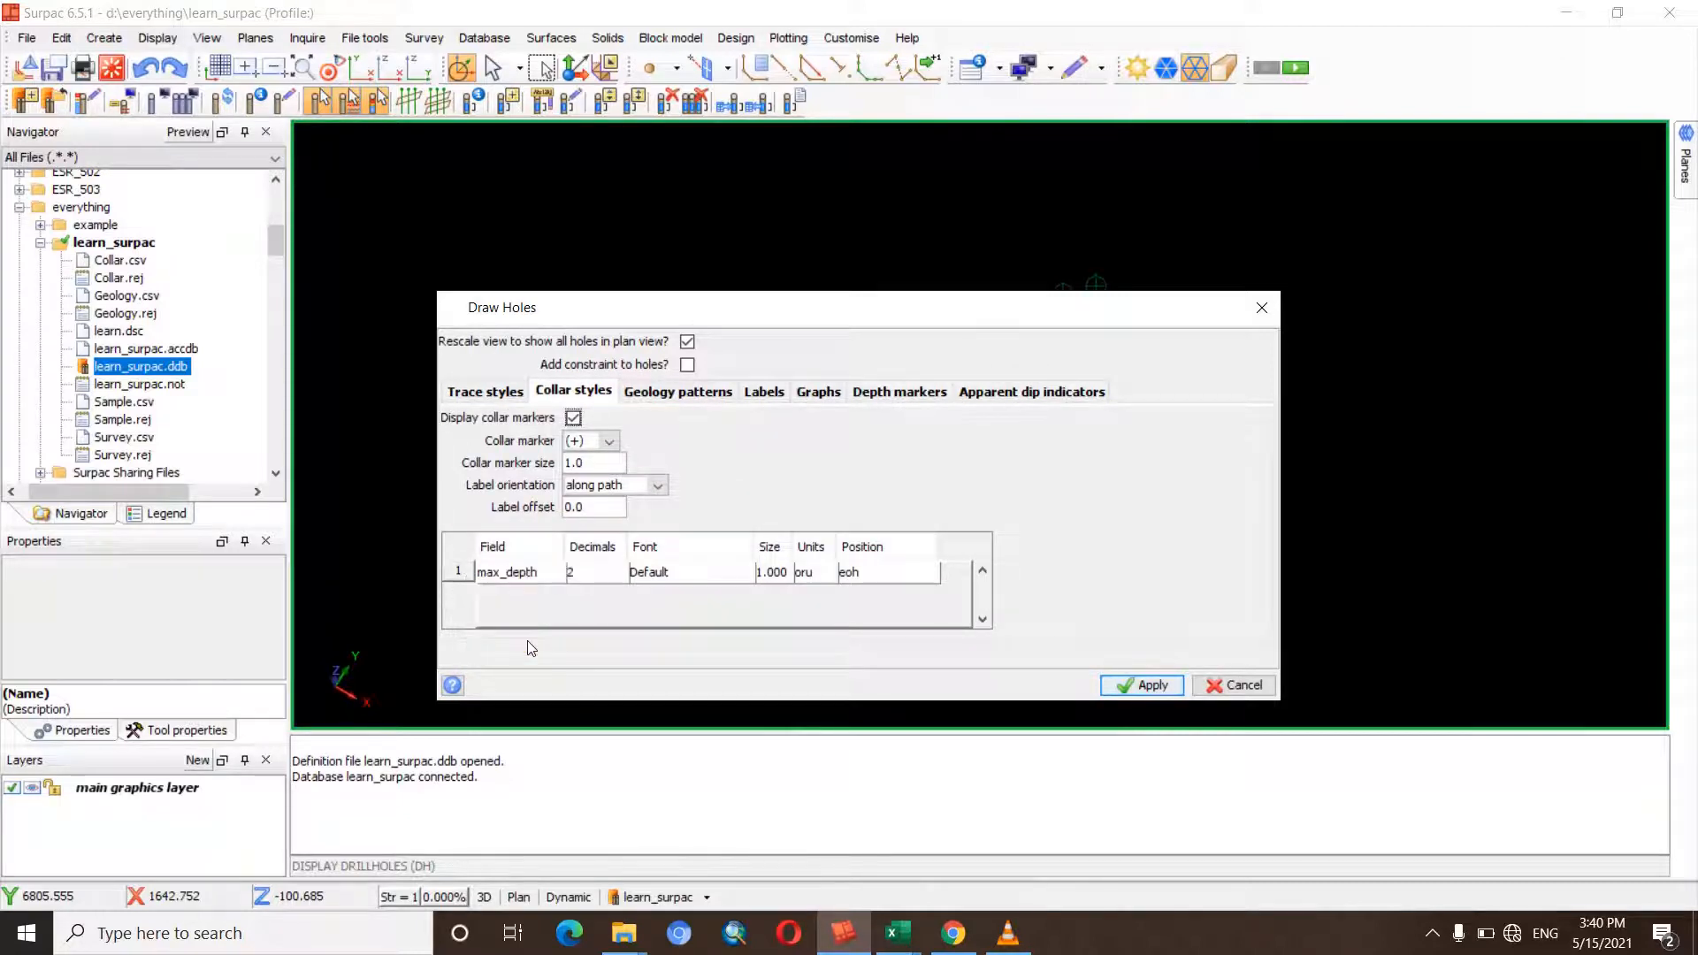
{"action": "left_click", "coordinate": [544, 580]}
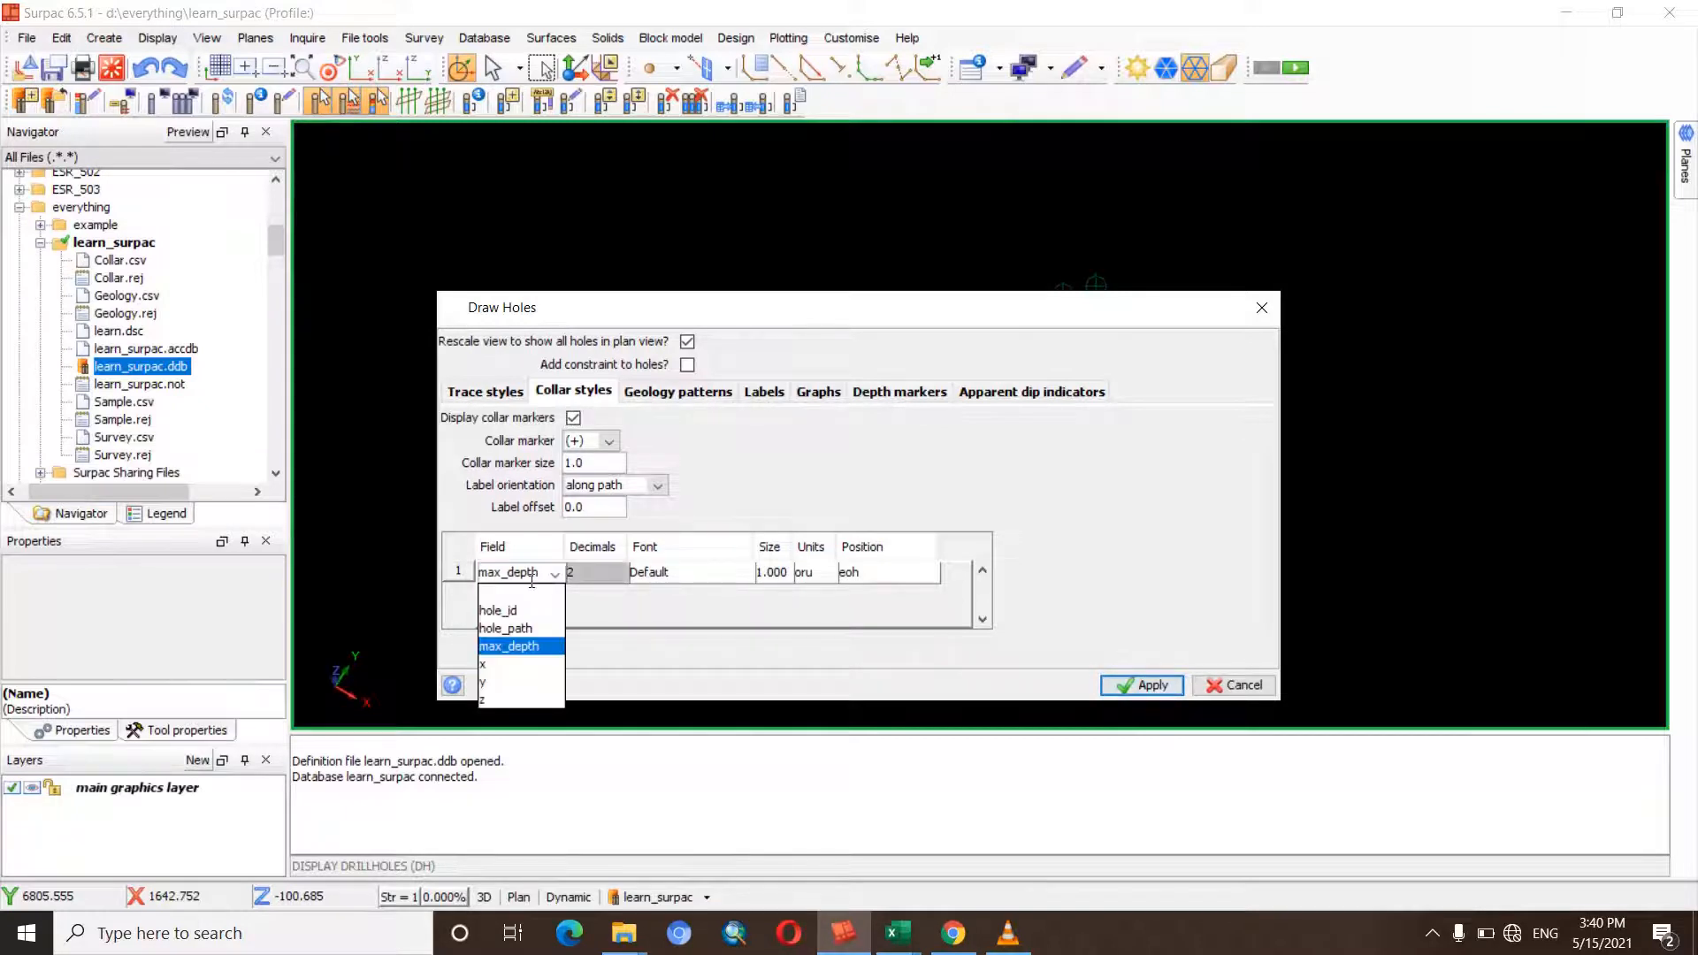
{"action": "left_click", "coordinate": [523, 597]}
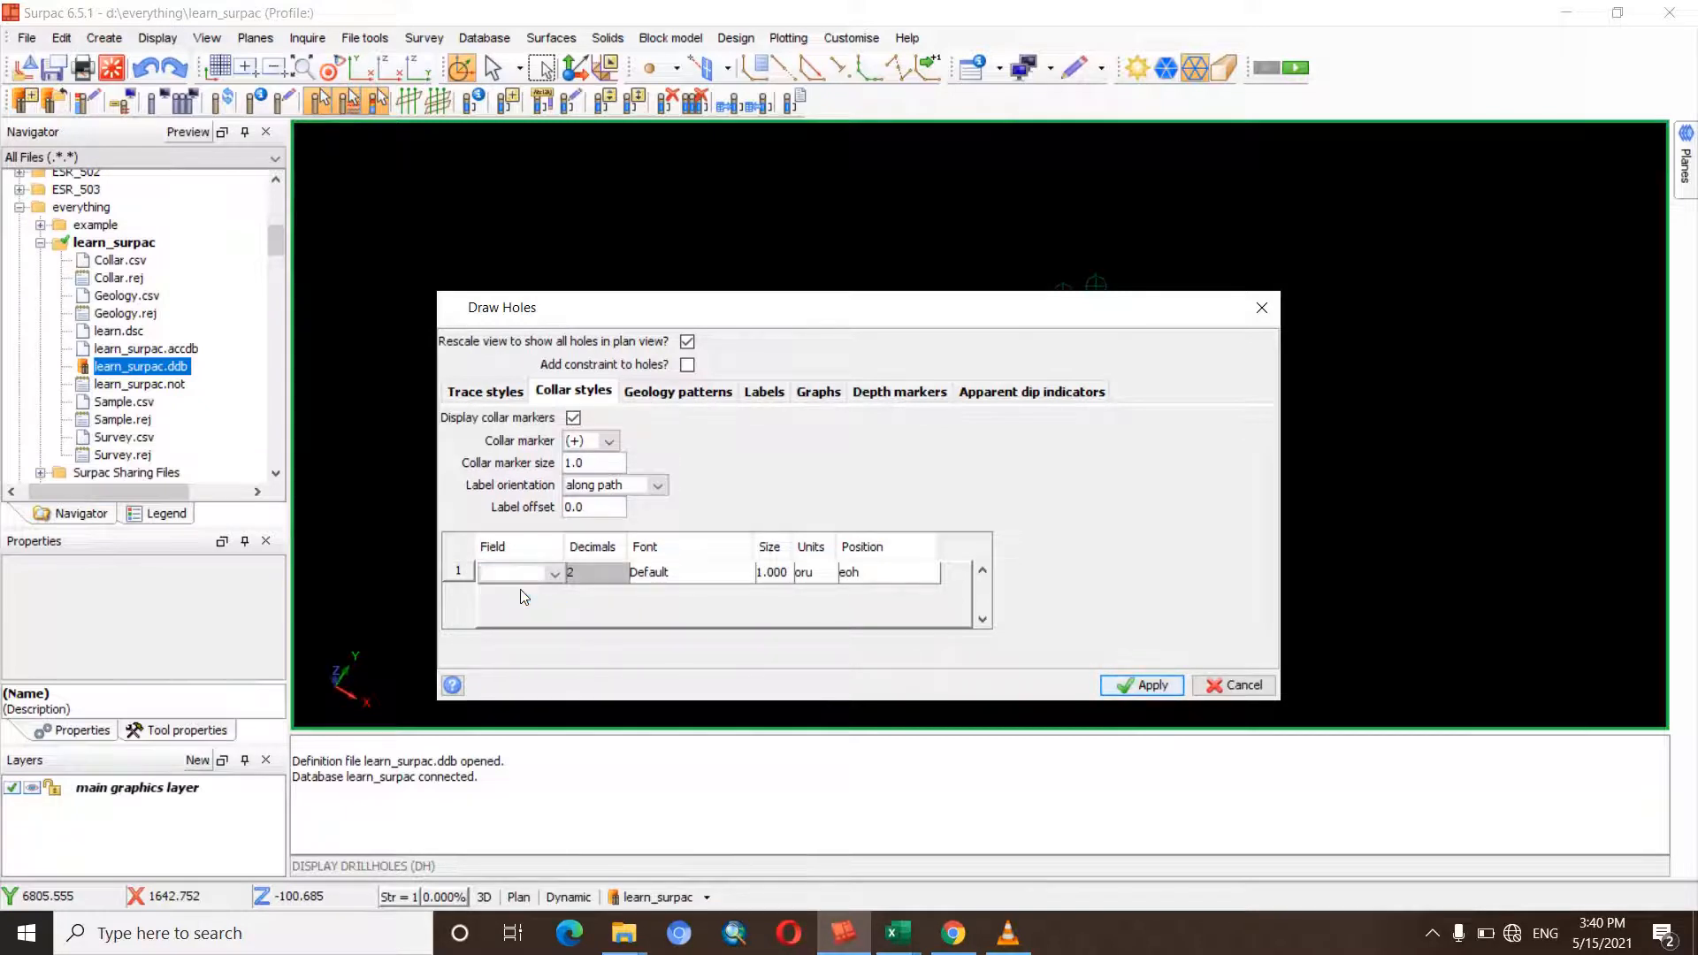
{"action": "left_click", "coordinate": [1148, 689]}
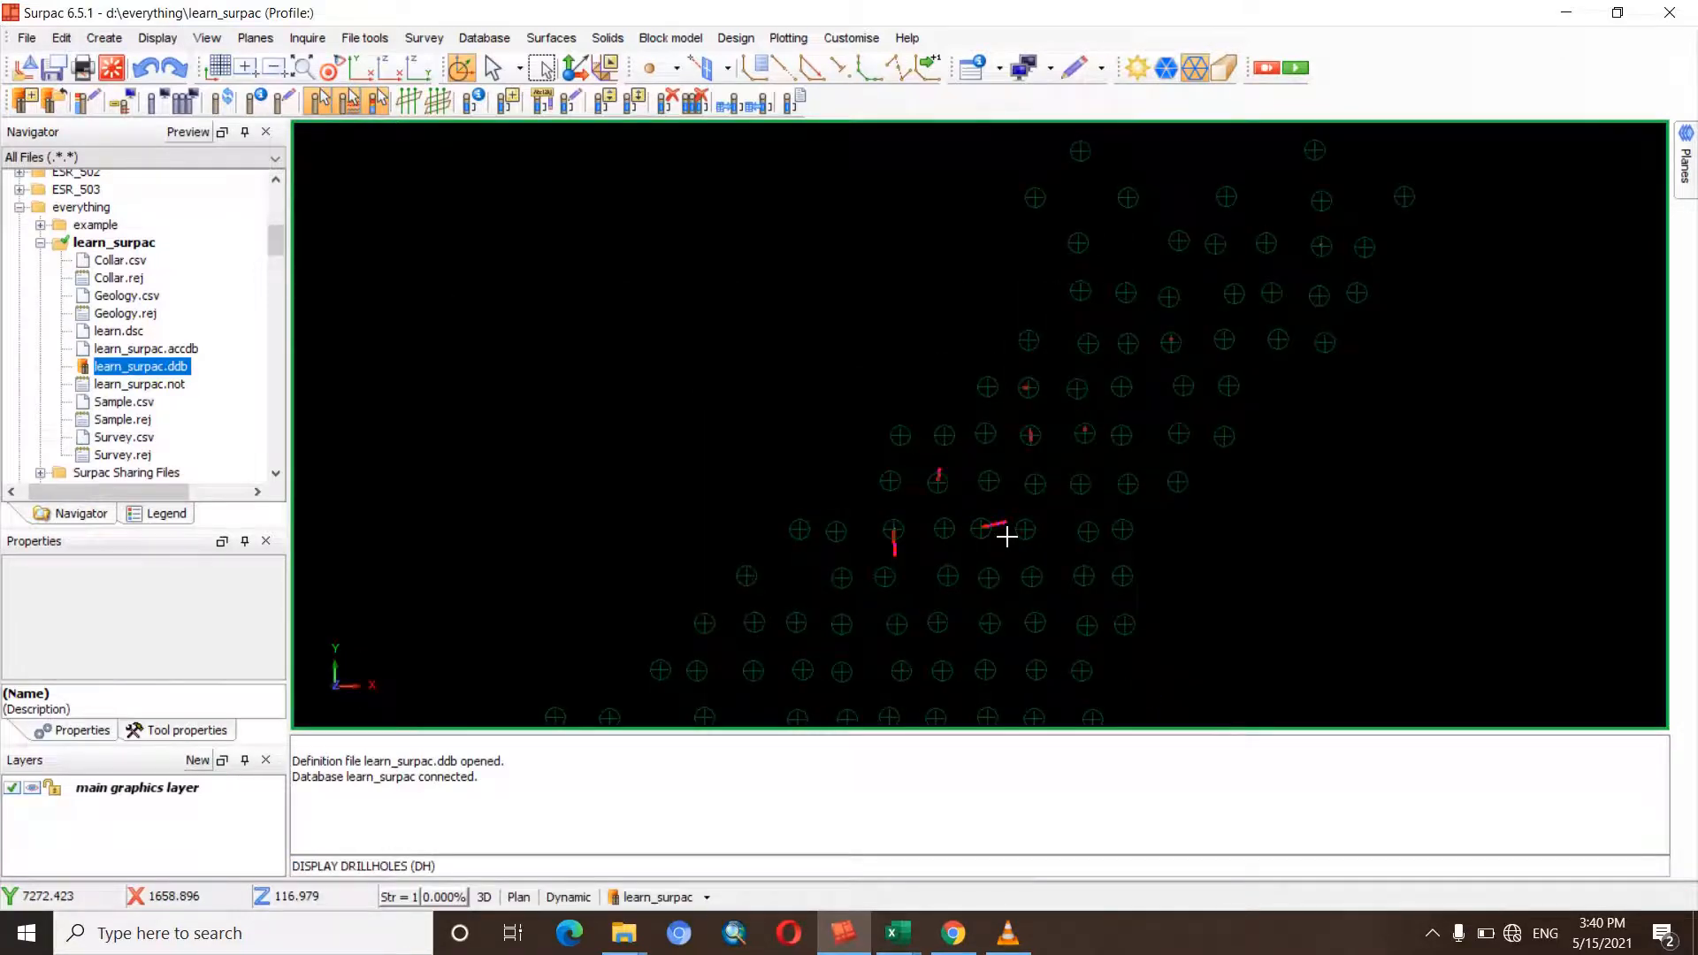
- Examine the rock-coloured drillhole traces from several angles in 3D
{"action": "left_click_drag", "start_coordinate": [1006, 537], "coordinate": [978, 443]}
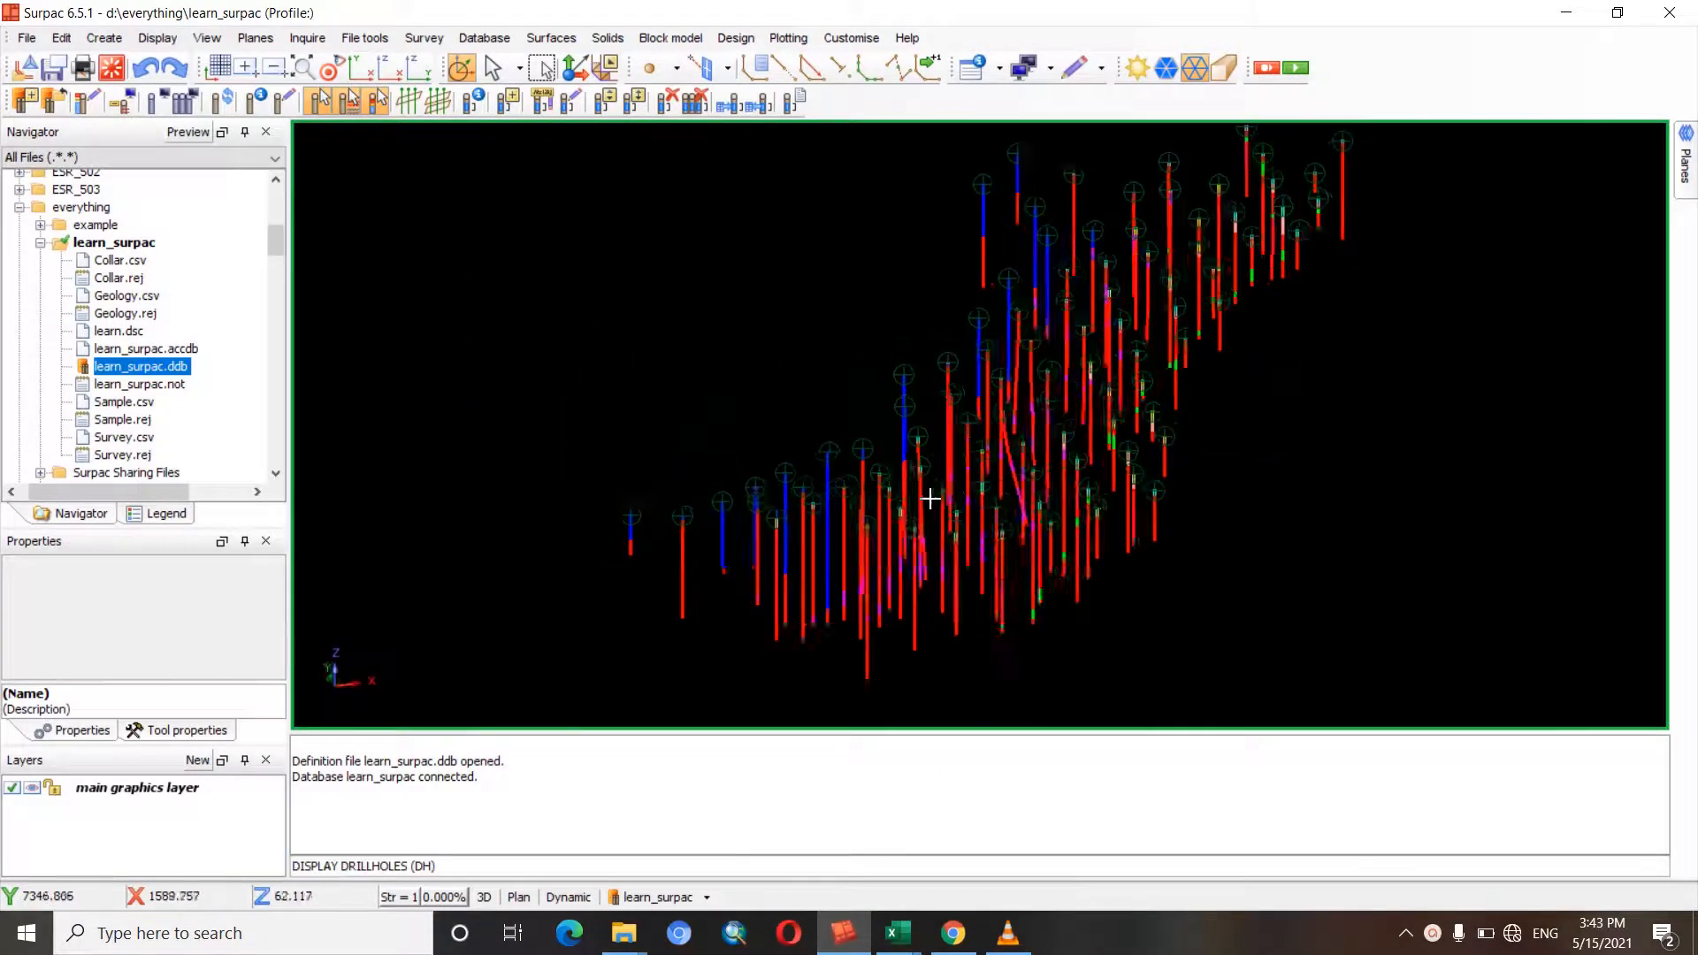
{"action": "left_click_drag", "start_coordinate": [930, 499], "coordinate": [1067, 419]}
{"action": "middle_click_drag", "start_coordinate": [779, 537], "coordinate": [1049, 398]}
{"action": "right_click_drag", "start_coordinate": [1075, 370], "coordinate": [987, 527]}
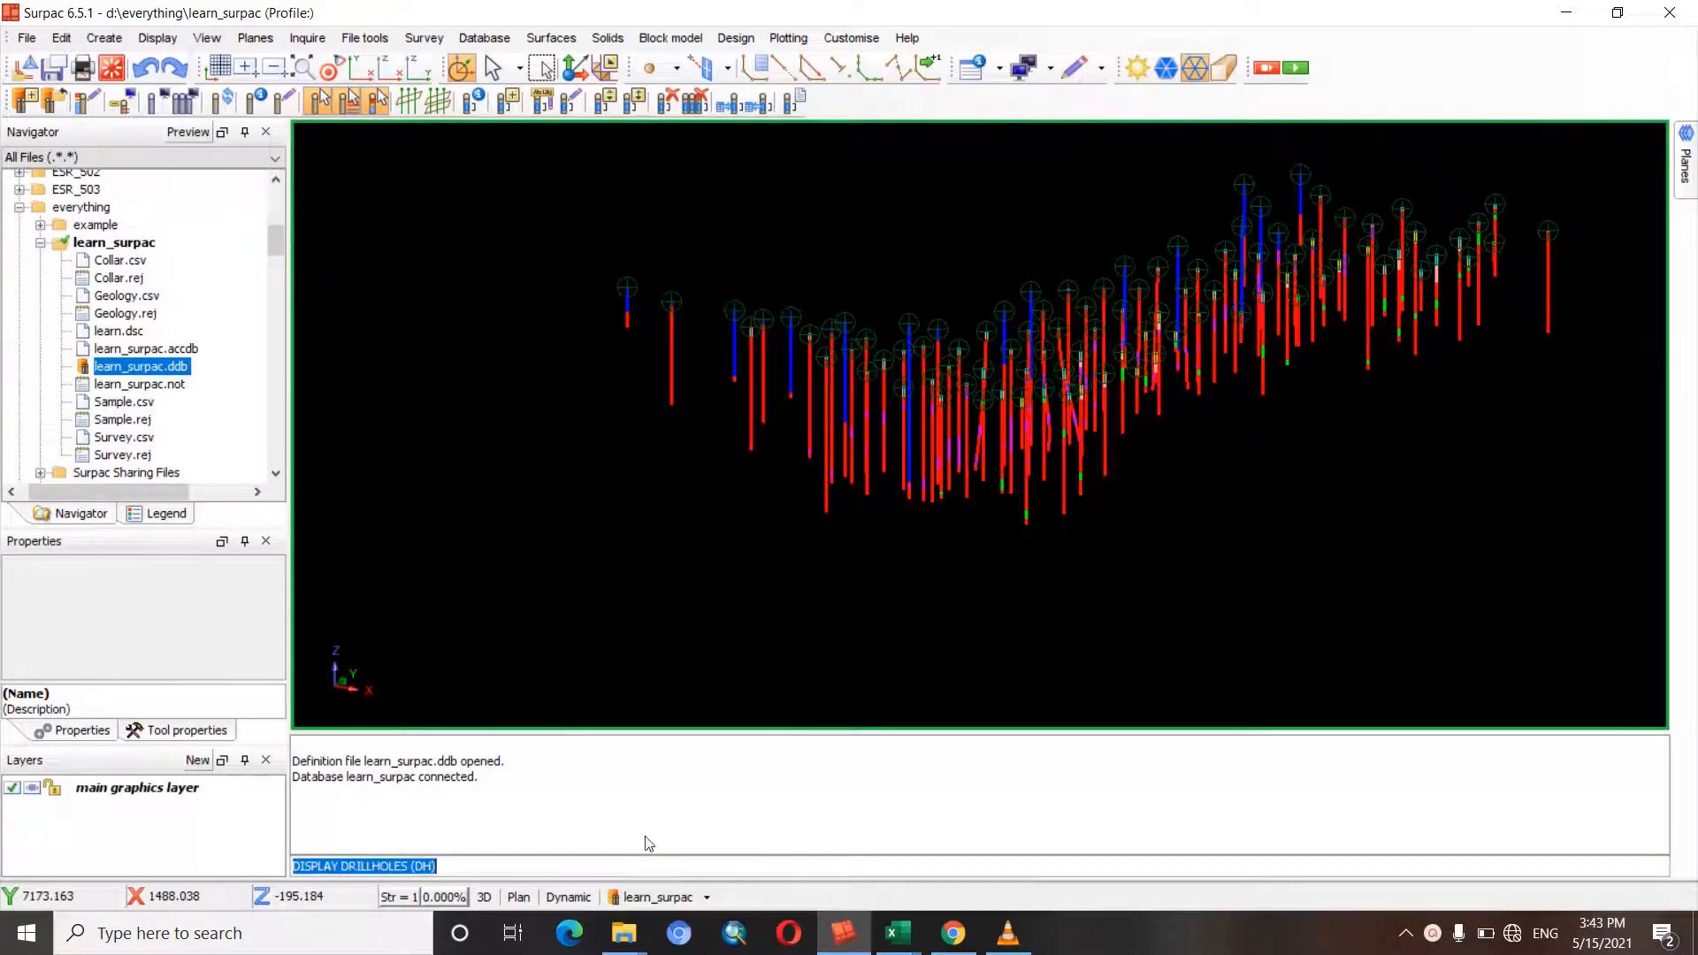
{"action": "left_click_drag", "start_coordinate": [1007, 387], "coordinate": [1151, 374]}
{"action": "middle_click_drag", "start_coordinate": [1151, 374], "coordinate": [1041, 425]}
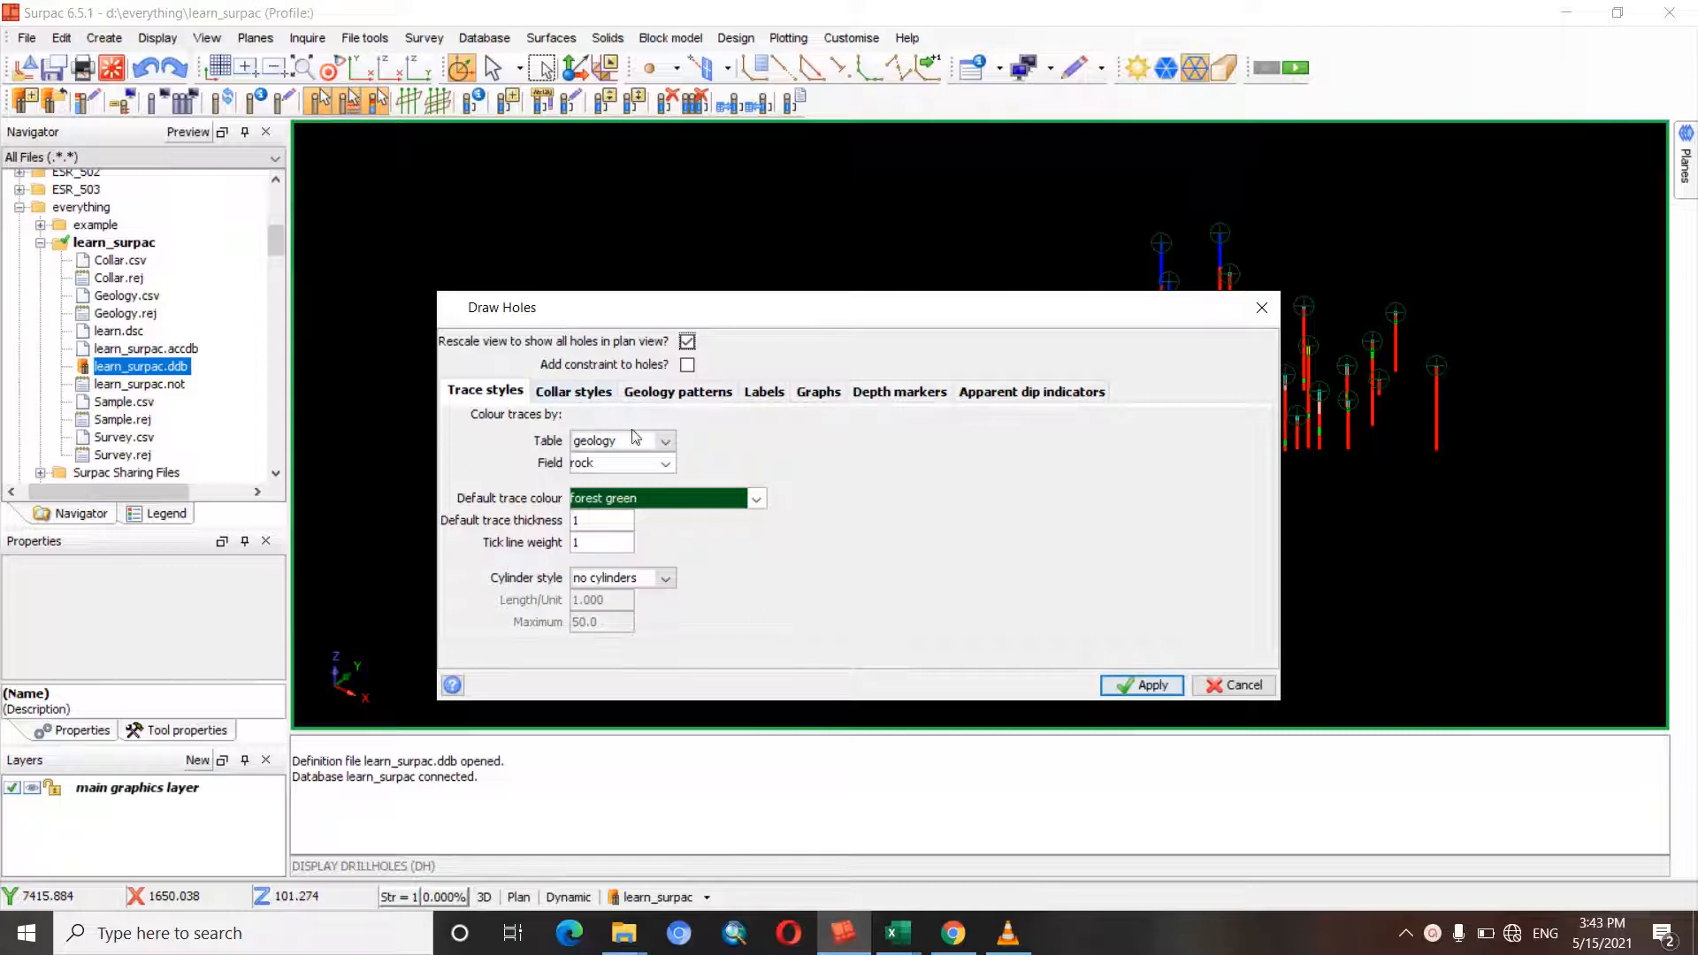
- Add a geology pattern for the rock field of the geology table and redraw the drillholes
{"action": "left_click", "coordinate": [653, 394]}
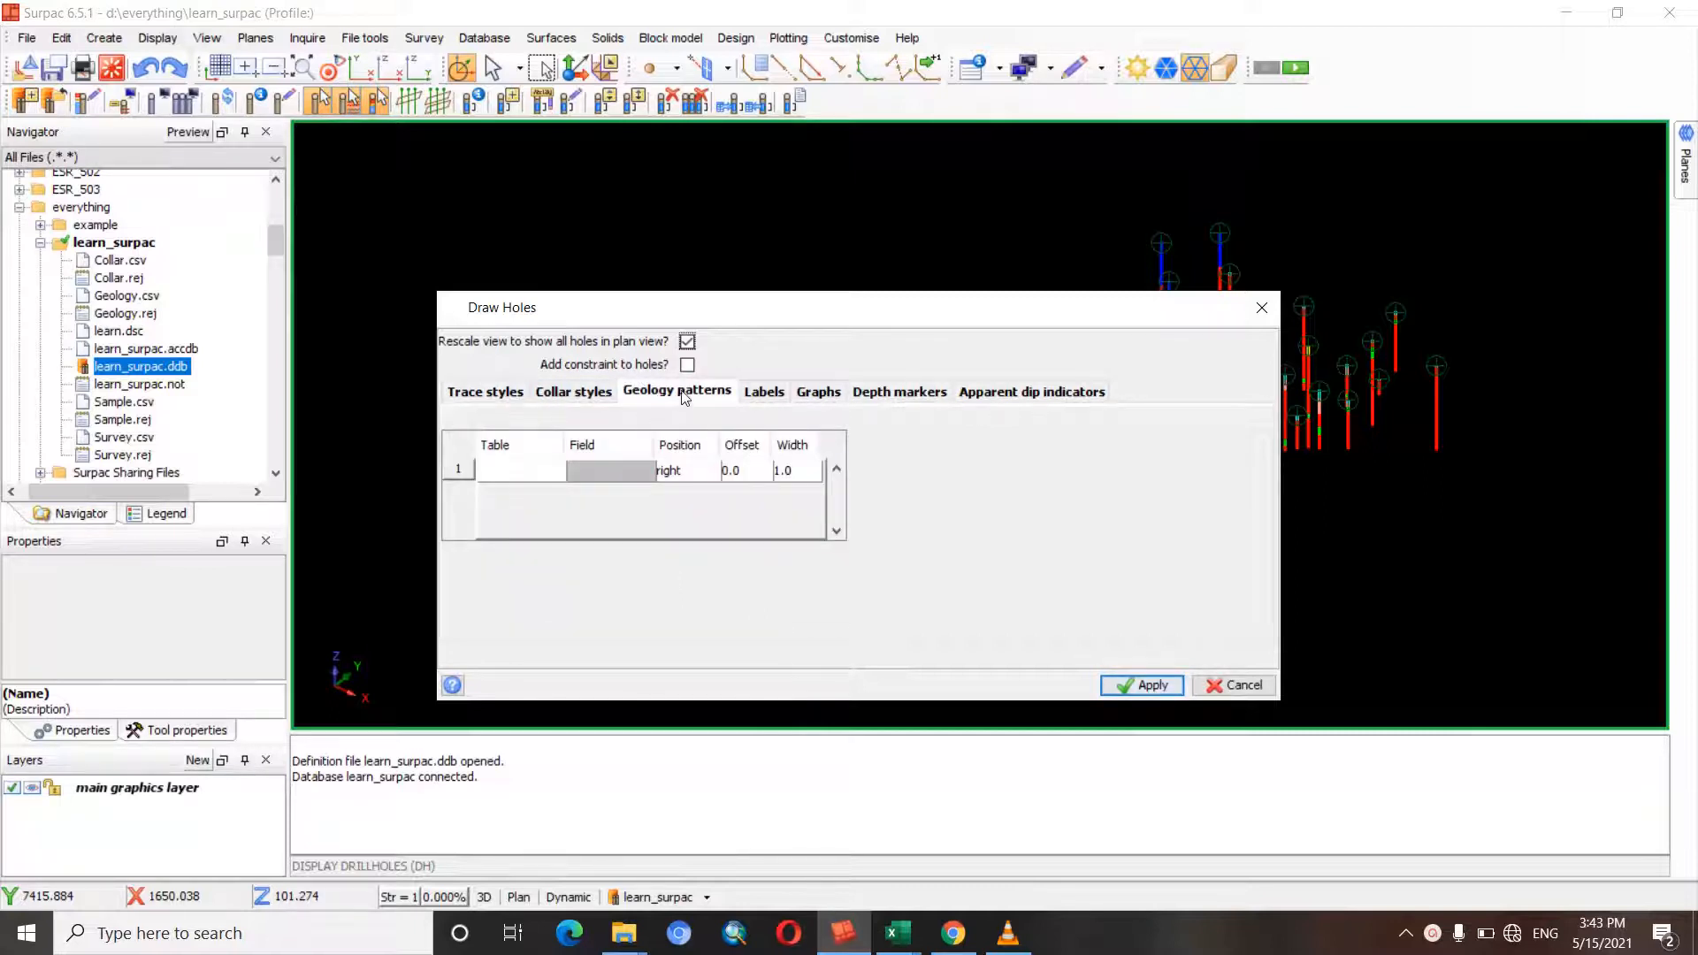
{"action": "left_click", "coordinate": [555, 471]}
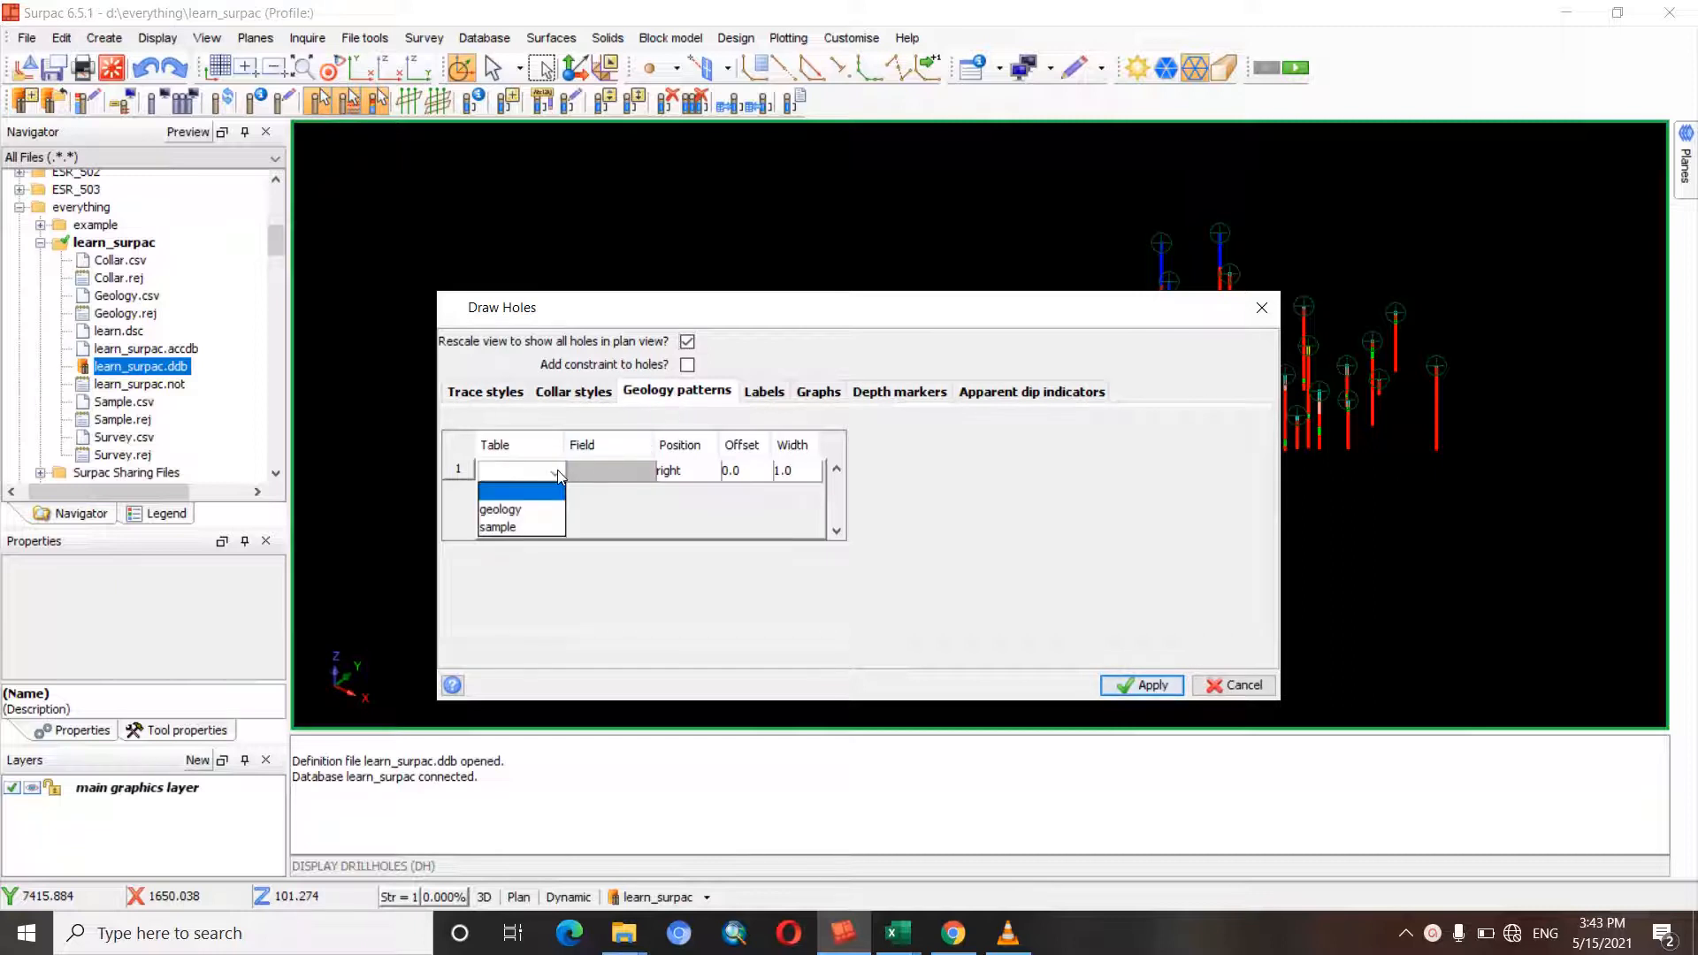
{"action": "left_click", "coordinate": [542, 510]}
{"action": "left_click", "coordinate": [642, 472]}
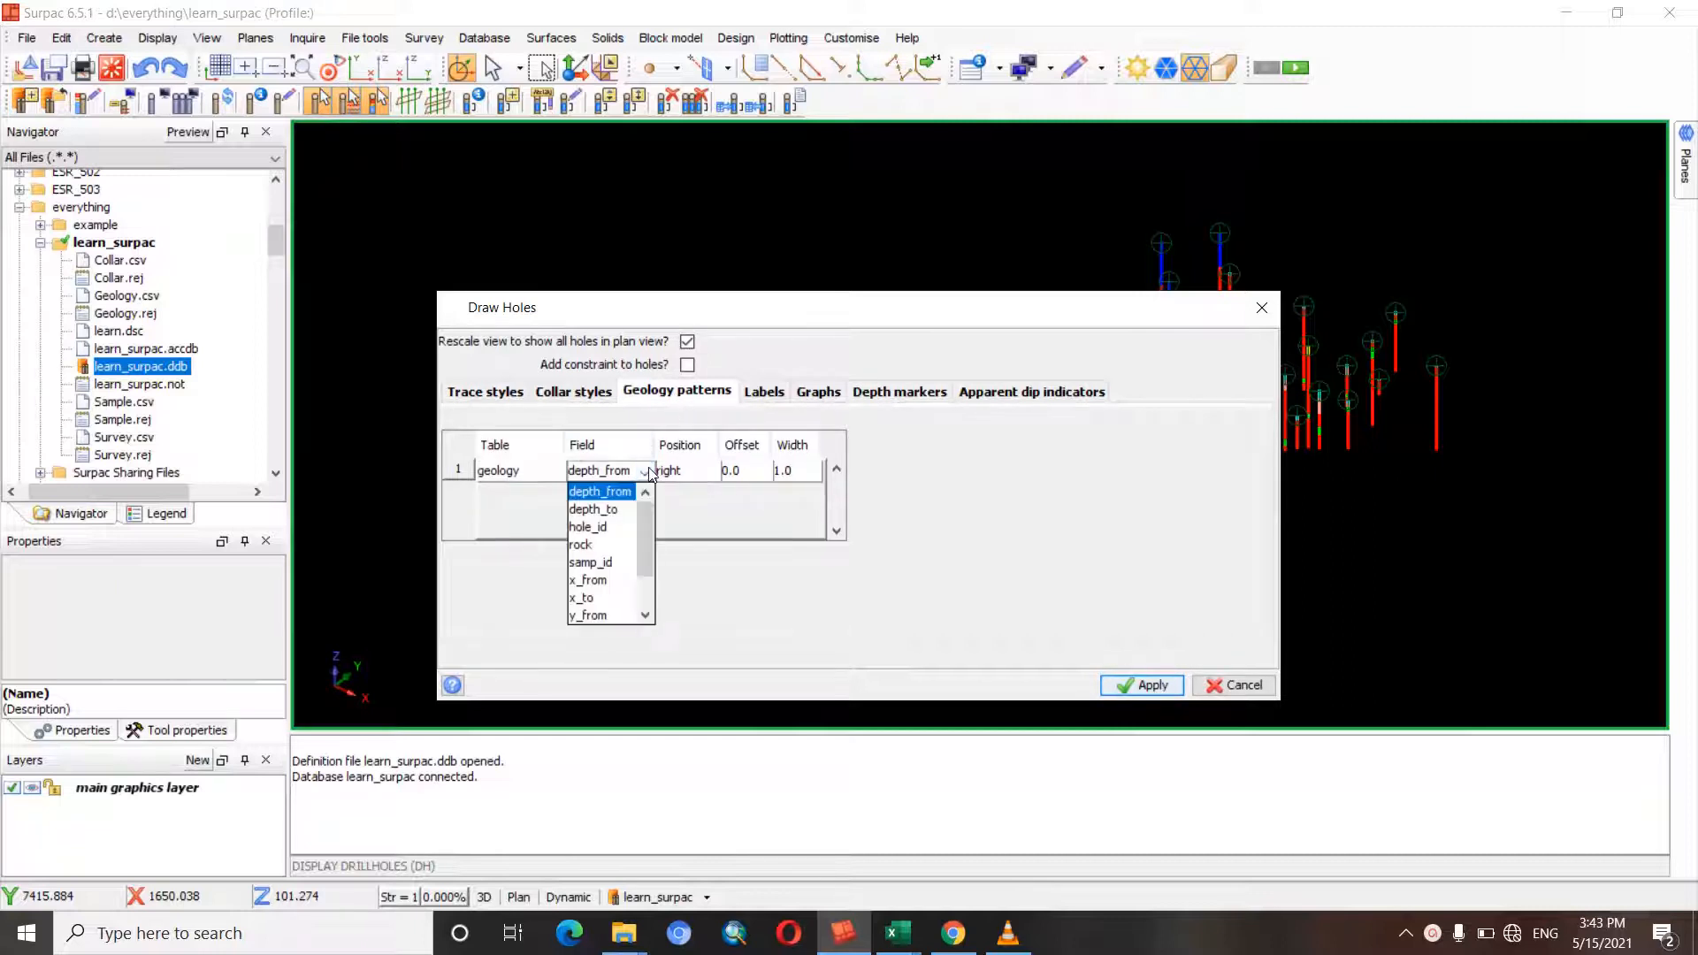
{"action": "left_click", "coordinate": [628, 541]}
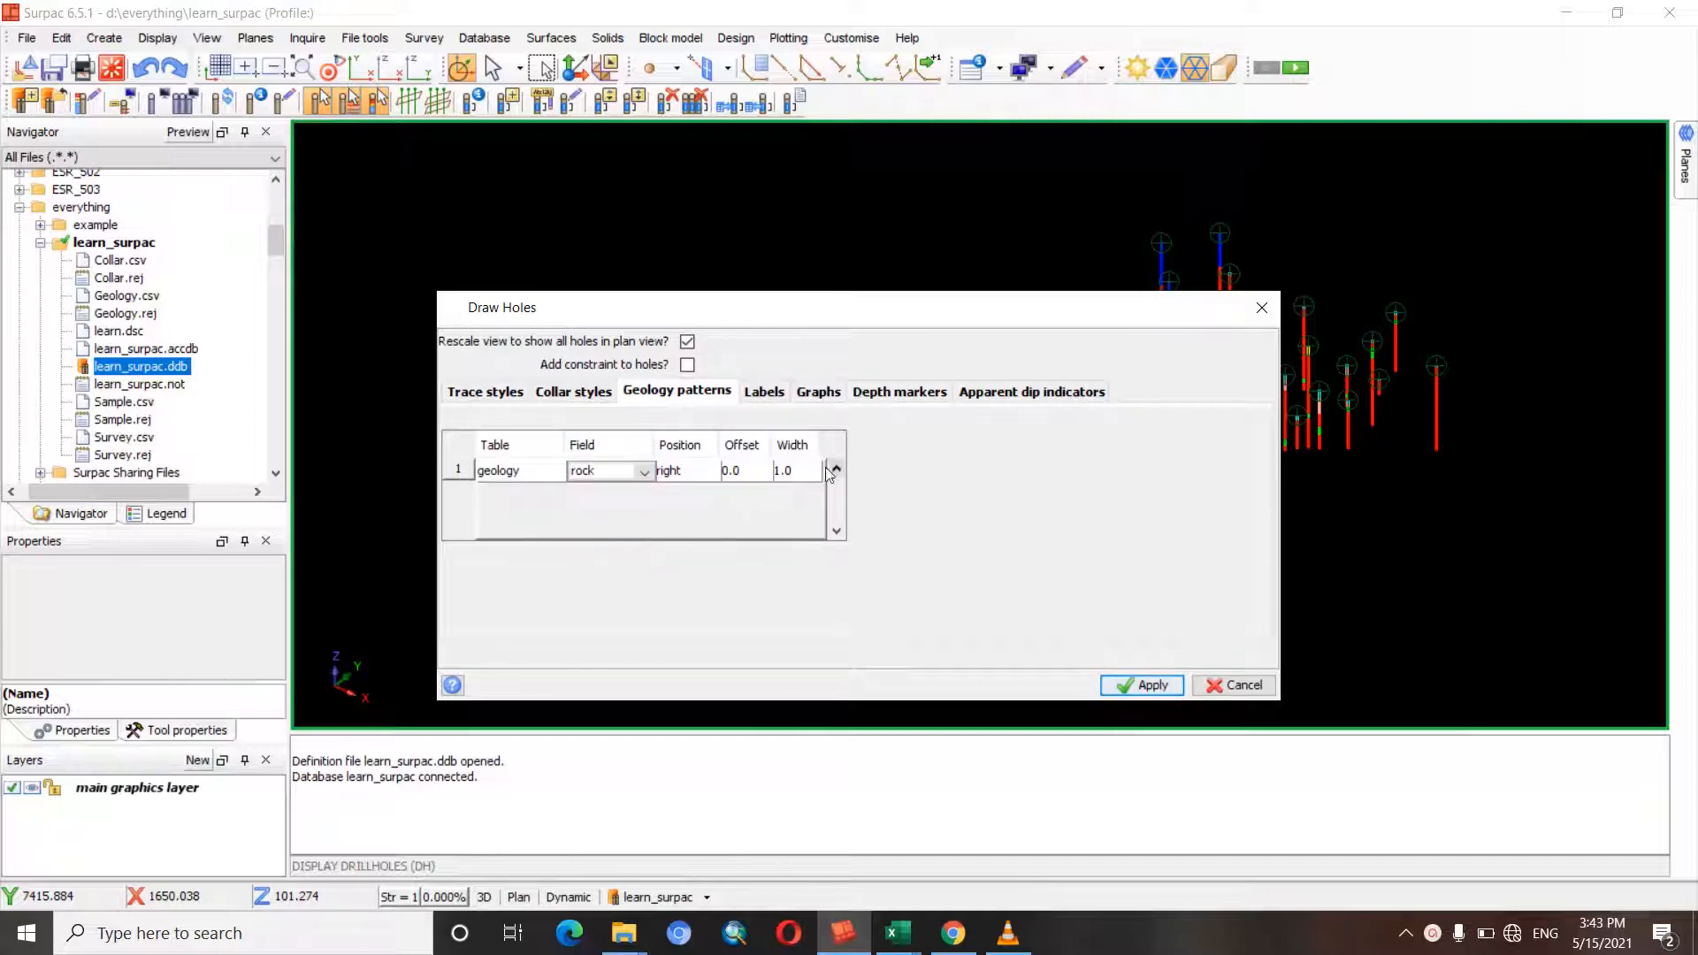
{"action": "left_click", "coordinate": [1143, 686]}
- Examine the rock patterns along the drillholes up close, comparing the intervals of neighbouring holes
{"action": "scroll", "coordinate": [858, 568], "scroll_direction": "up", "scroll_amount": 8}
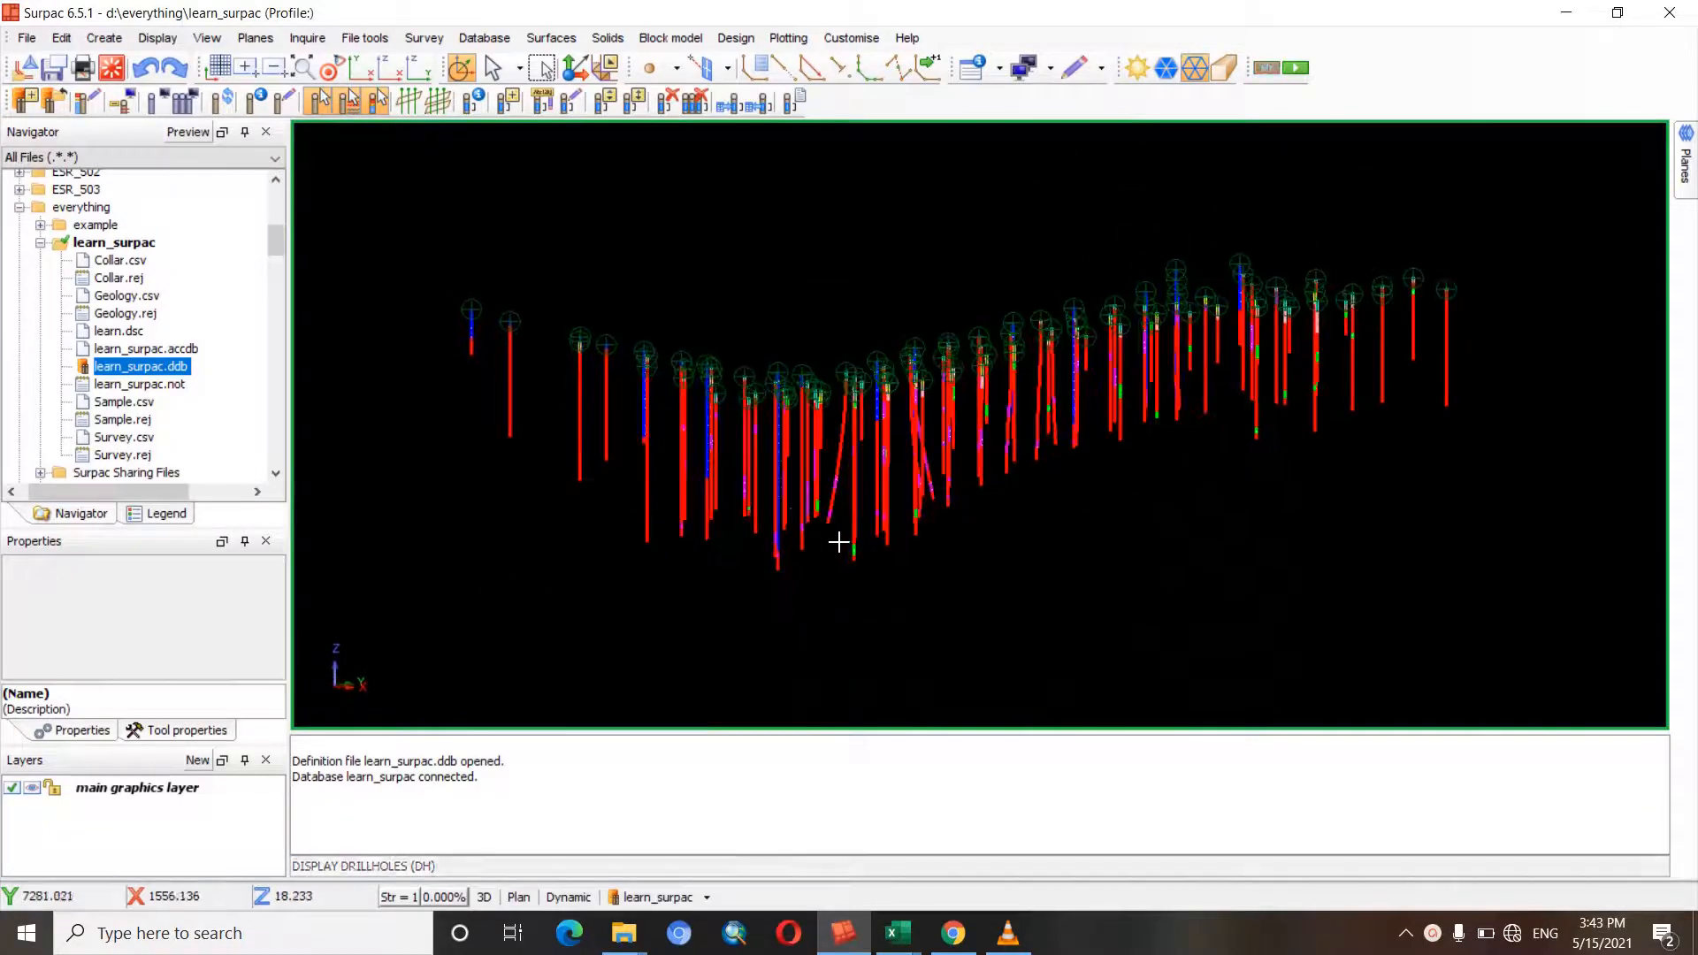
{"action": "scroll", "coordinate": [958, 410], "scroll_direction": "up", "scroll_amount": 6}
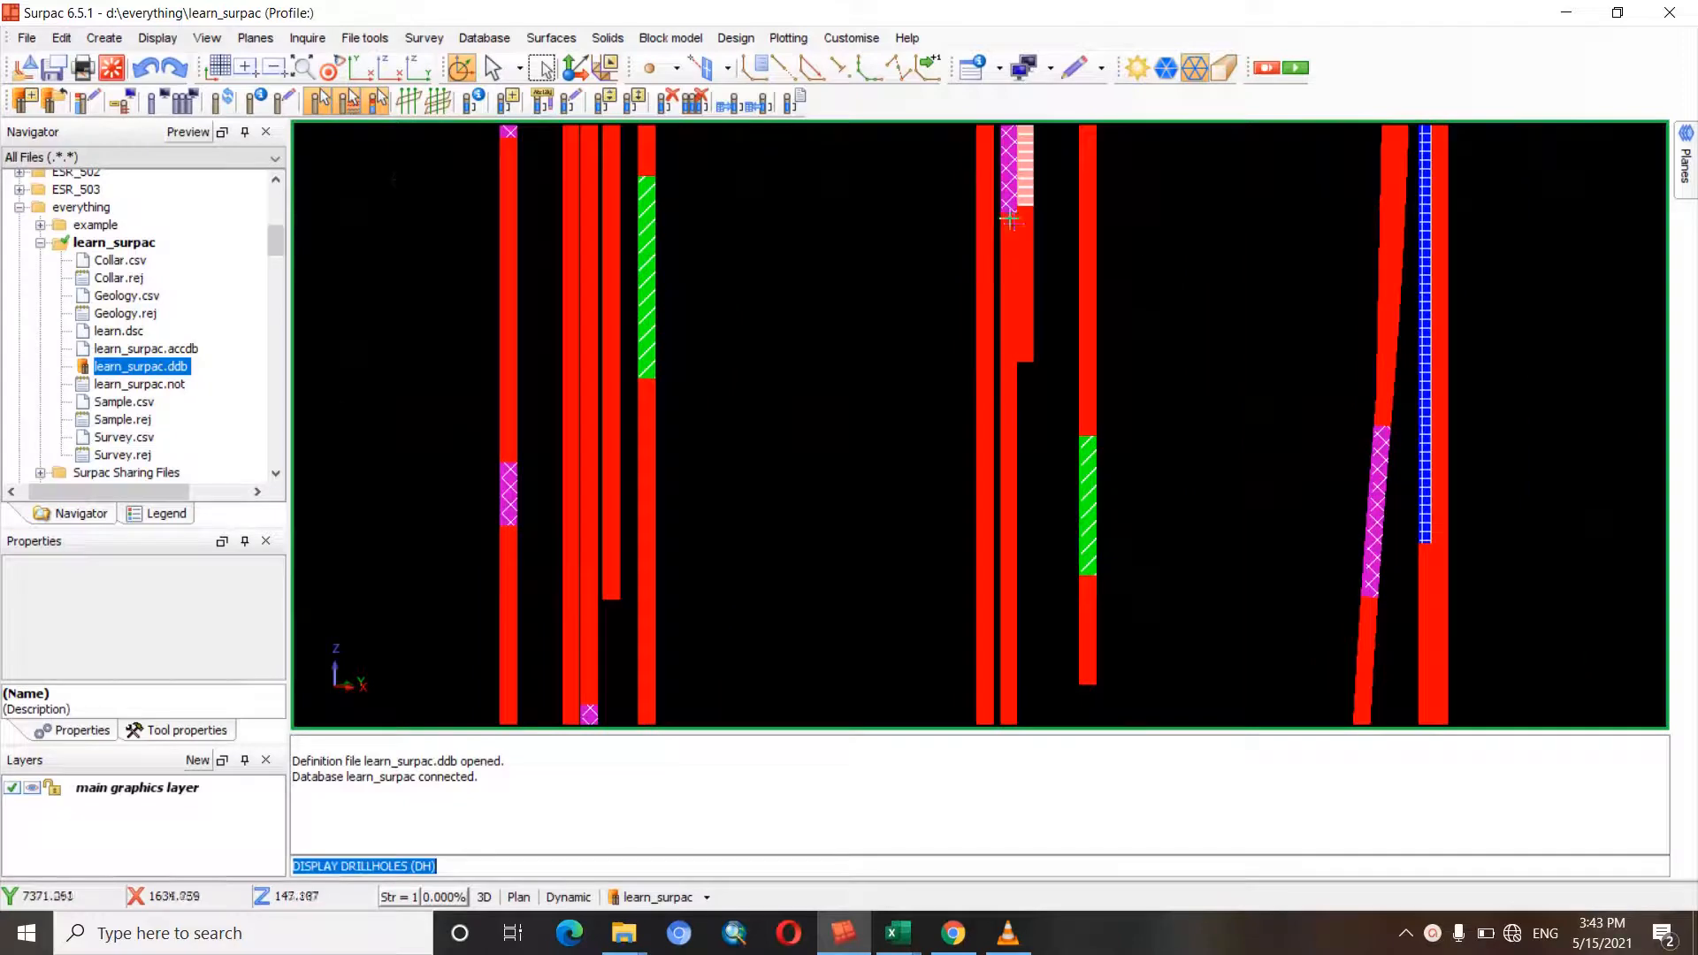
{"action": "left_click_drag", "start_coordinate": [1009, 219], "coordinate": [999, 228]}
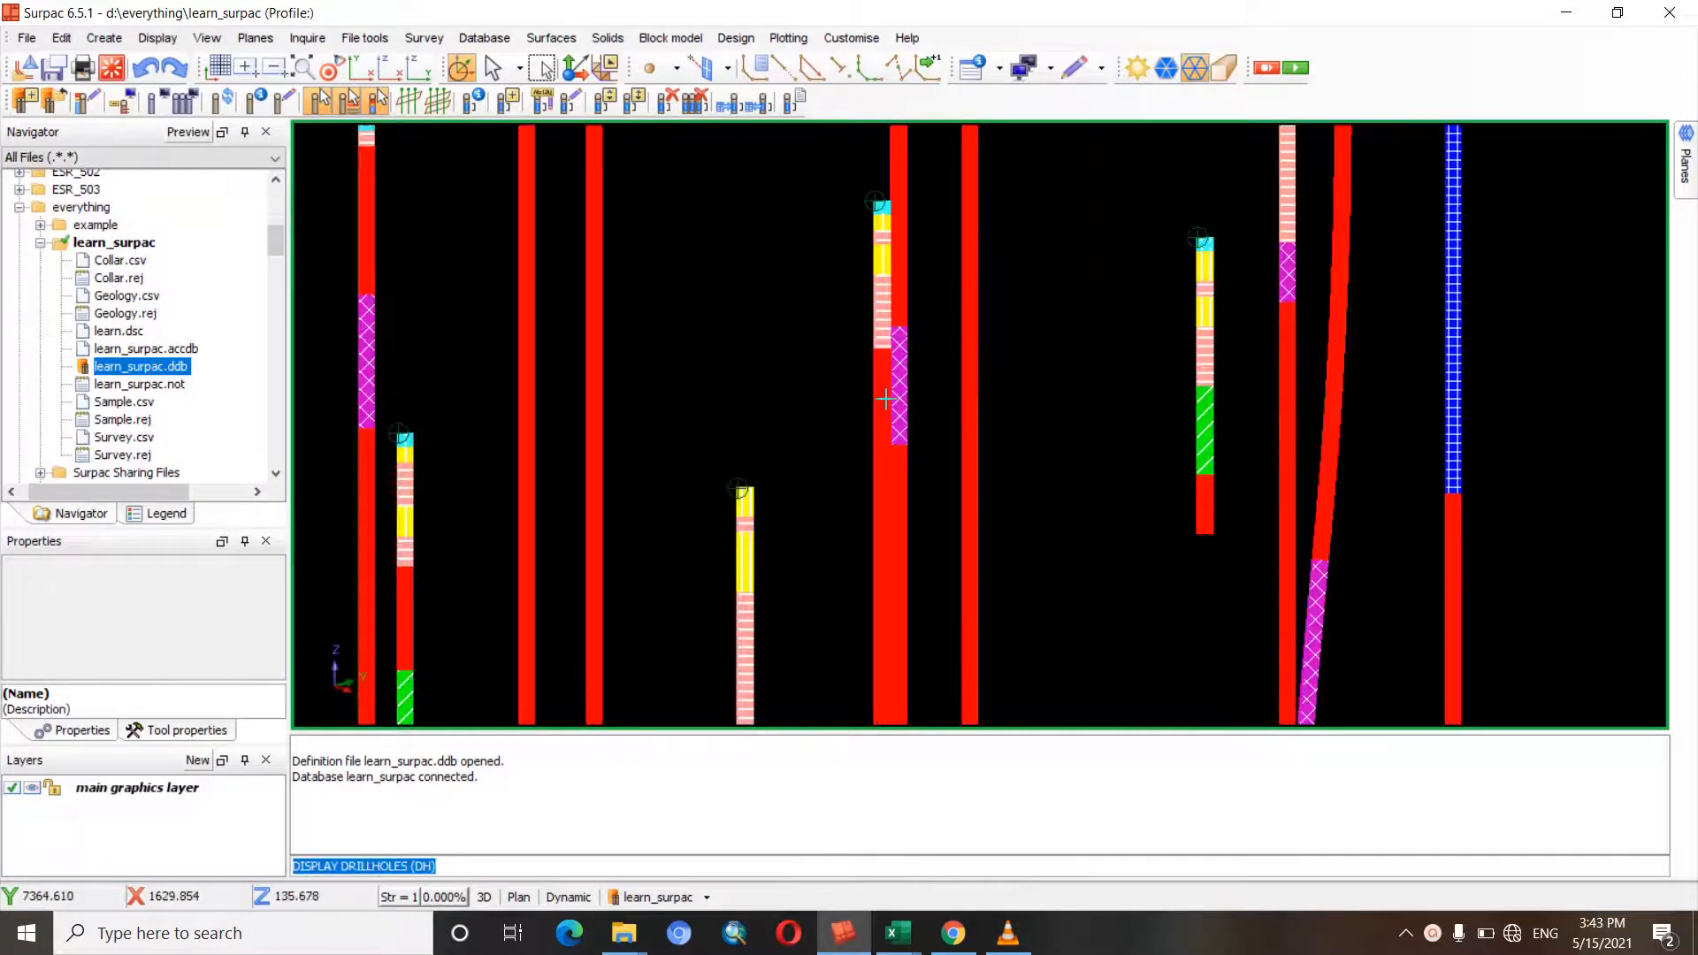
{"action": "mouse_move", "coordinate": [885, 399]}
{"action": "left_mouse_down"}
{"action": "mouse_move", "coordinate": [957, 343]}
{"action": "mouse_move", "coordinate": [868, 379]}
{"action": "mouse_move", "coordinate": [887, 382]}
{"action": "left_mouse_up"}
{"action": "scroll", "coordinate": [860, 384], "scroll_direction": "up", "scroll_amount": 1}
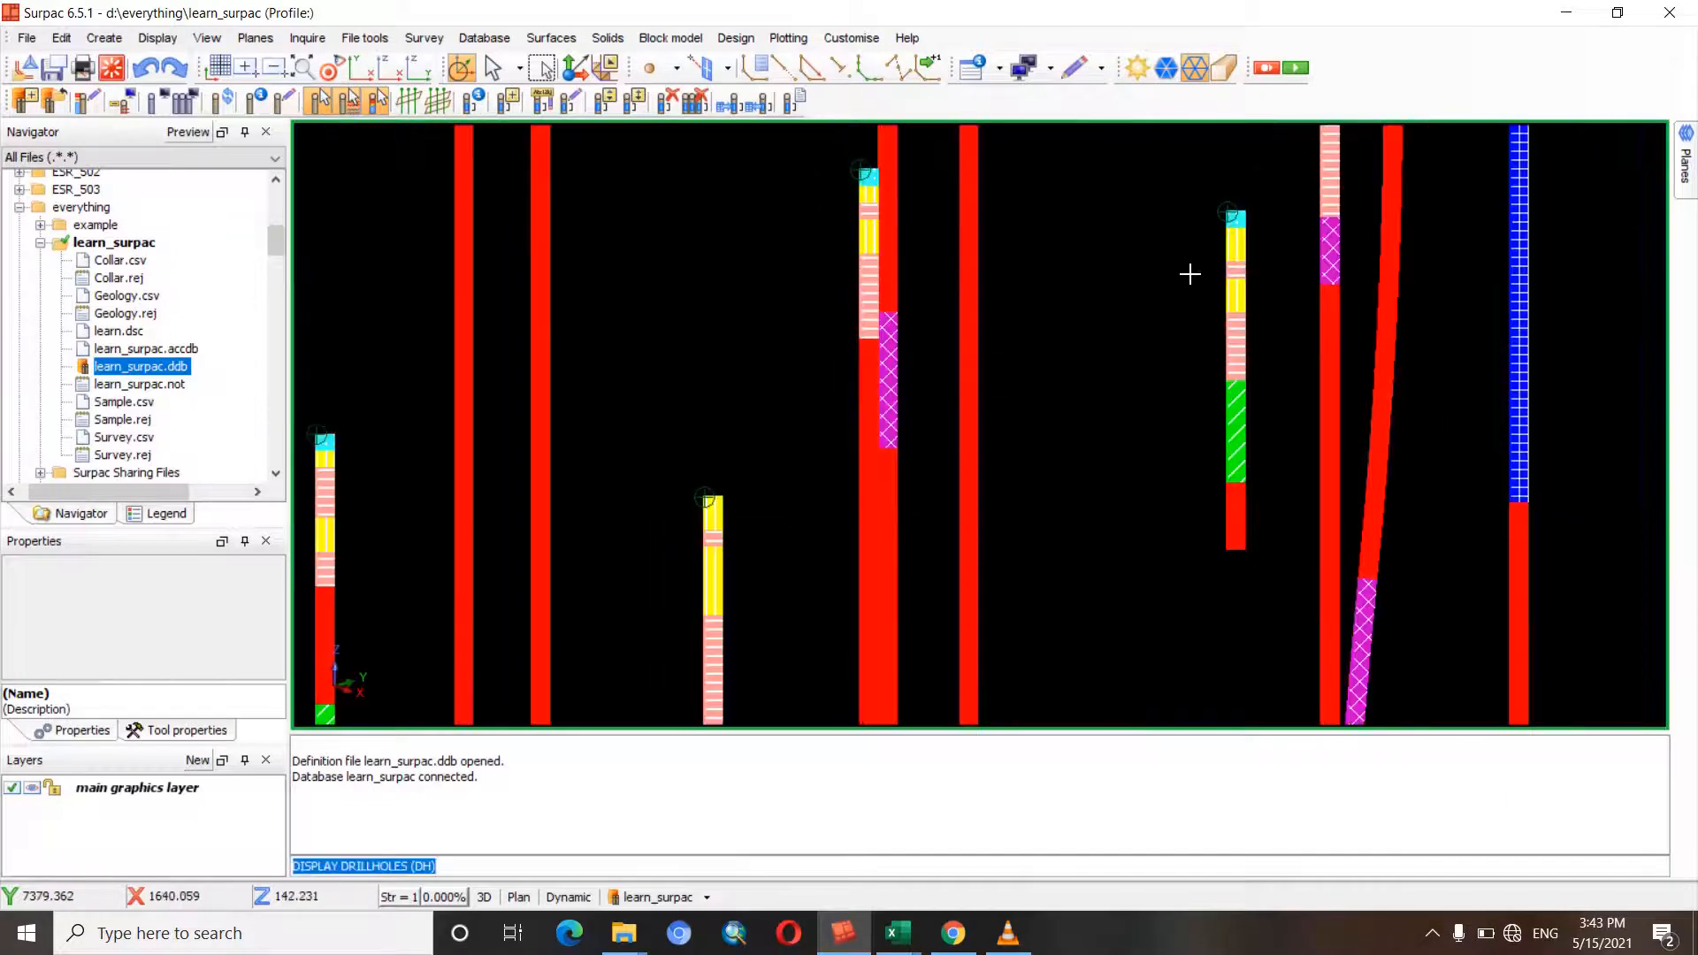
{"action": "left_click_drag", "start_coordinate": [1190, 274], "coordinate": [1267, 273]}
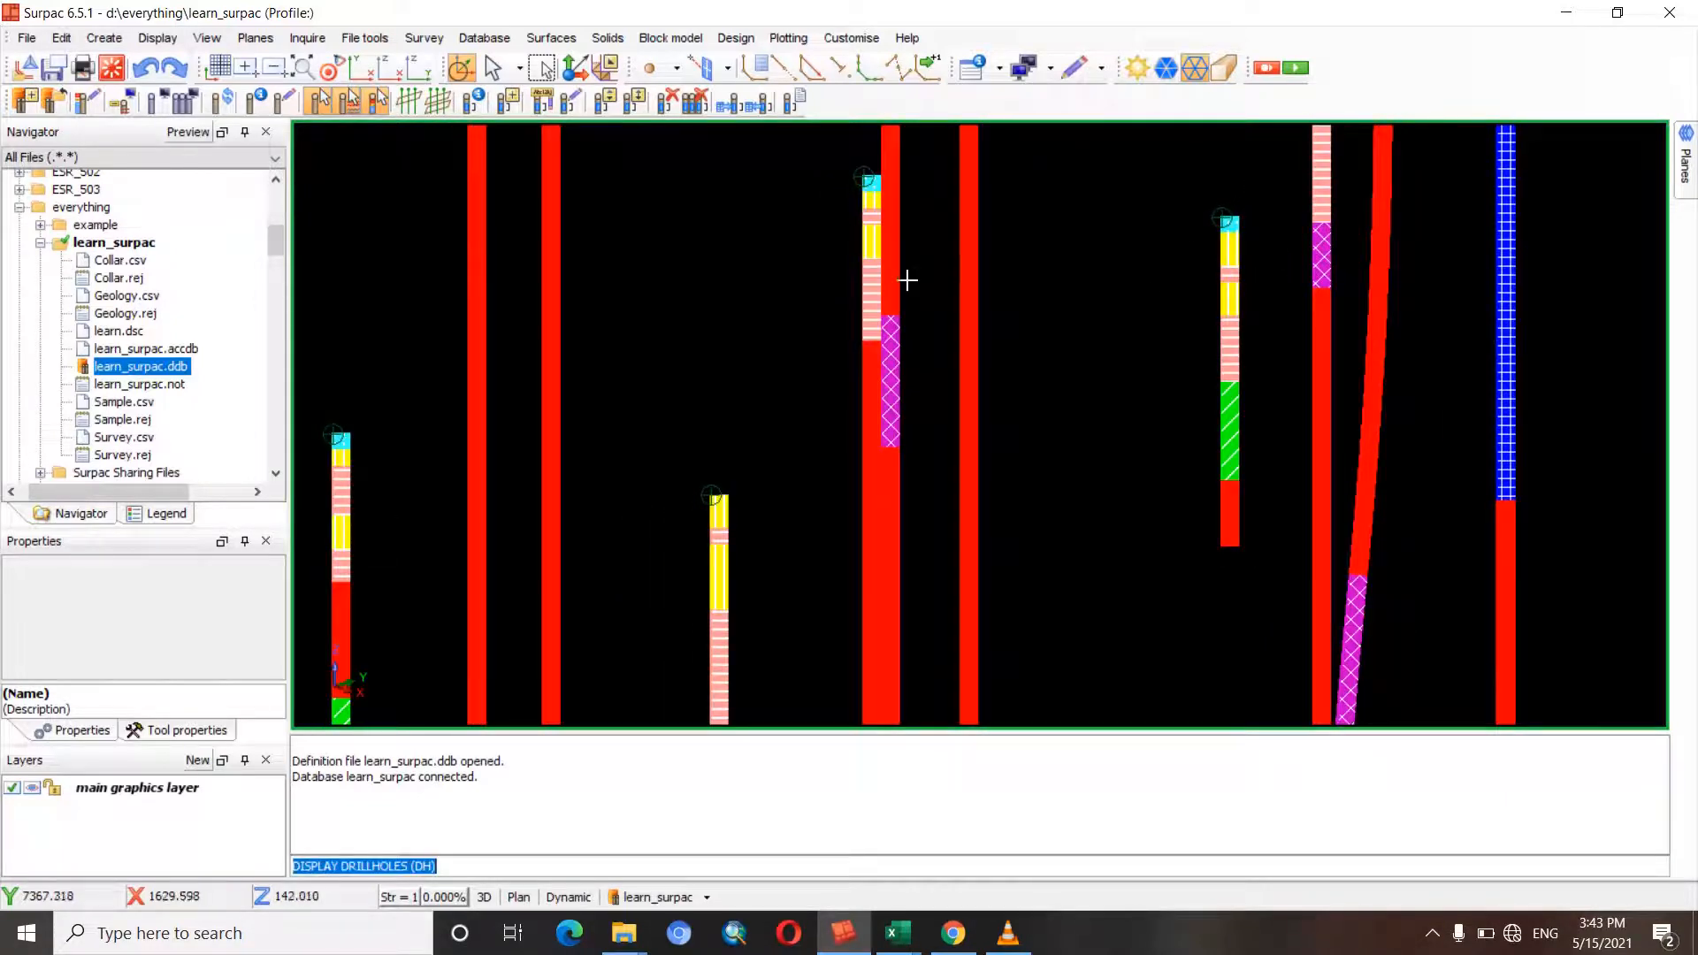
{"action": "left_click_drag", "start_coordinate": [908, 280], "coordinate": [702, 481]}
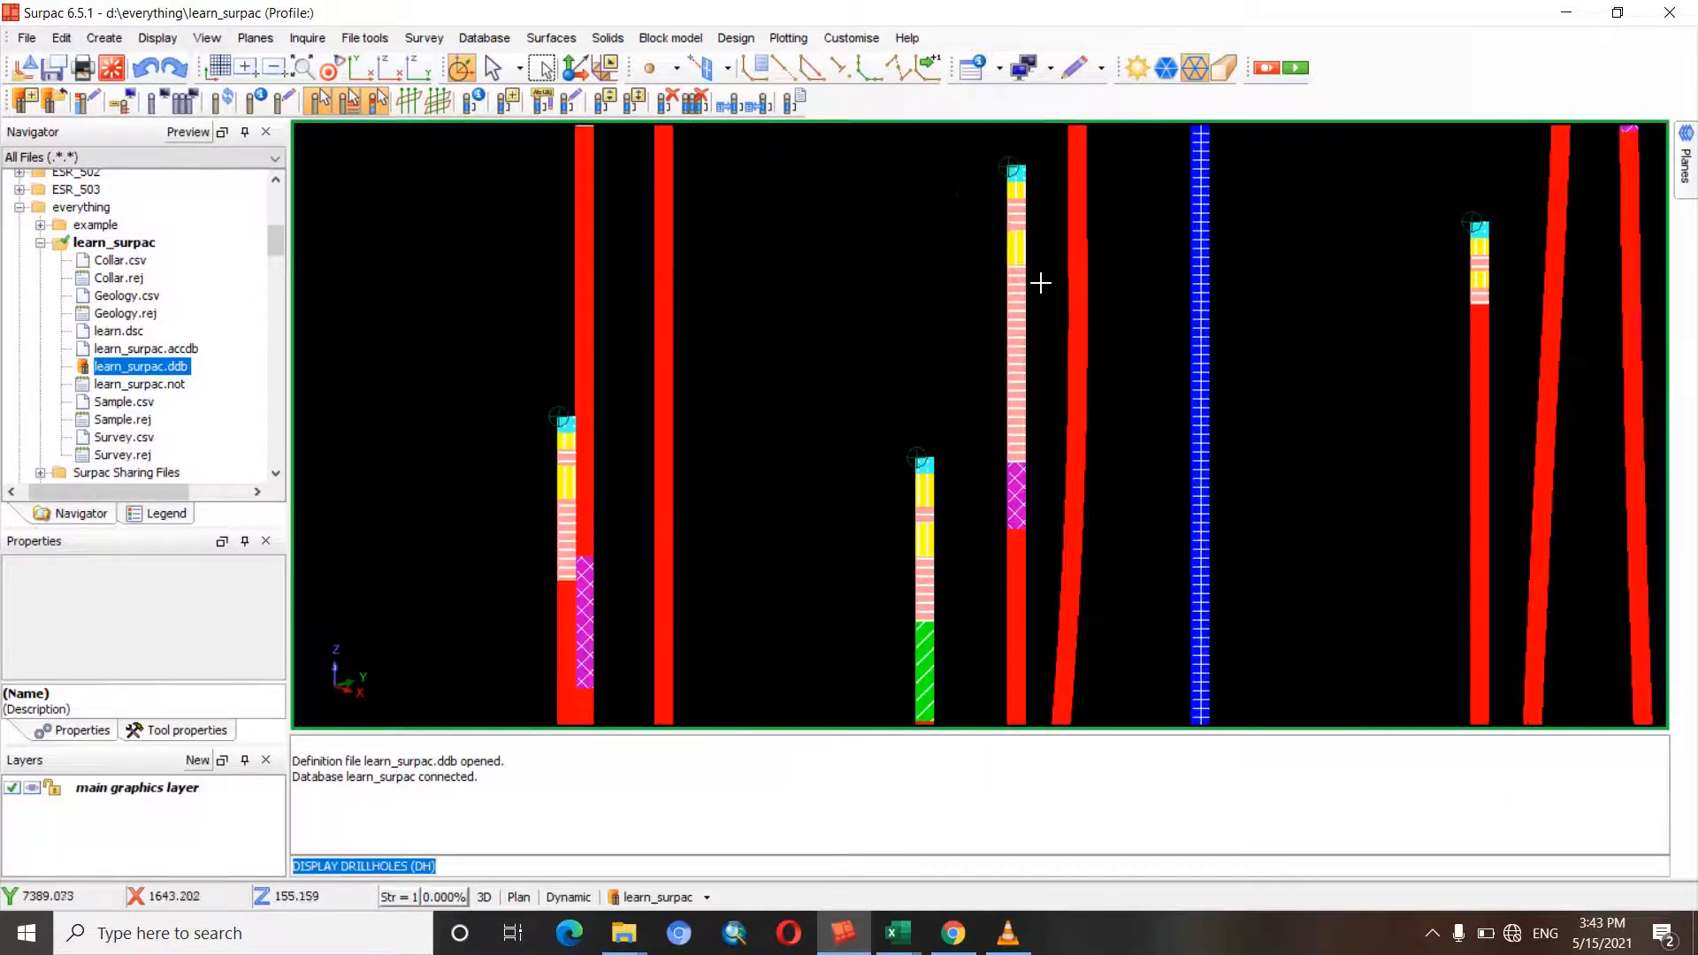
{"action": "mouse_move", "coordinate": [1040, 283]}
{"action": "left_mouse_down"}
{"action": "mouse_move", "coordinate": [879, 352]}
{"action": "mouse_move", "coordinate": [928, 330]}
{"action": "mouse_move", "coordinate": [894, 363]}
{"action": "mouse_move", "coordinate": [917, 277]}
{"action": "mouse_move", "coordinate": [910, 360]}
{"action": "mouse_move", "coordinate": [724, 383]}
{"action": "mouse_move", "coordinate": [842, 395]}
{"action": "left_mouse_up"}
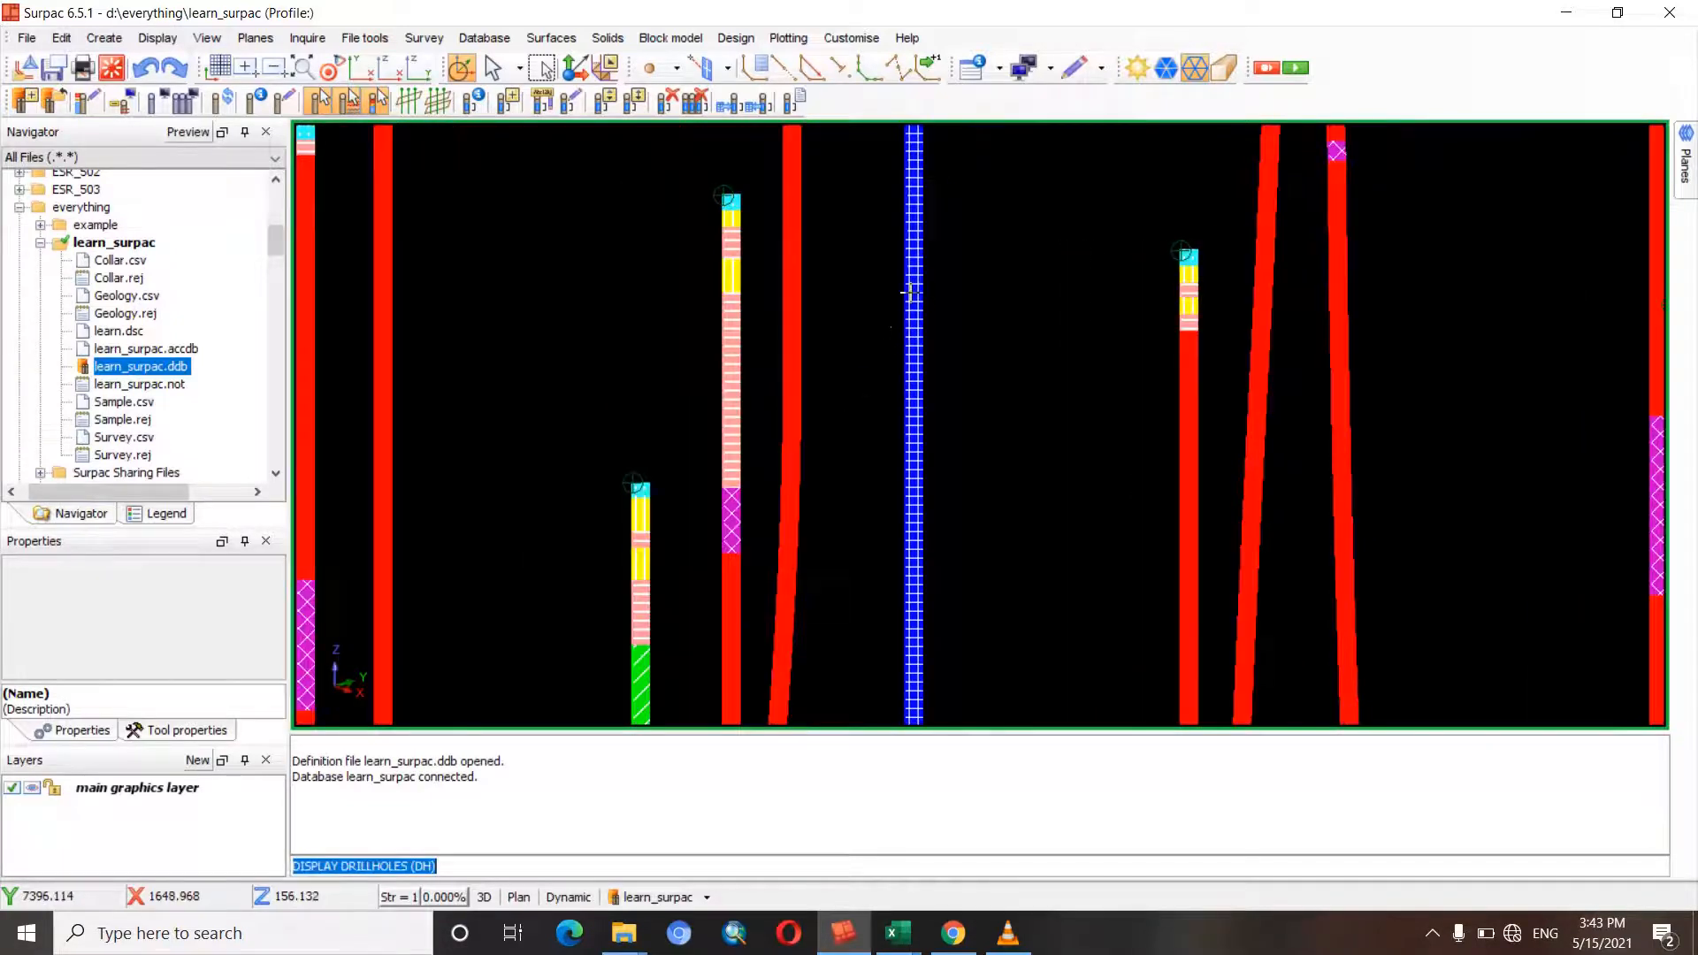
{"action": "scroll", "coordinate": [864, 549], "scroll_direction": "down", "scroll_amount": 8}
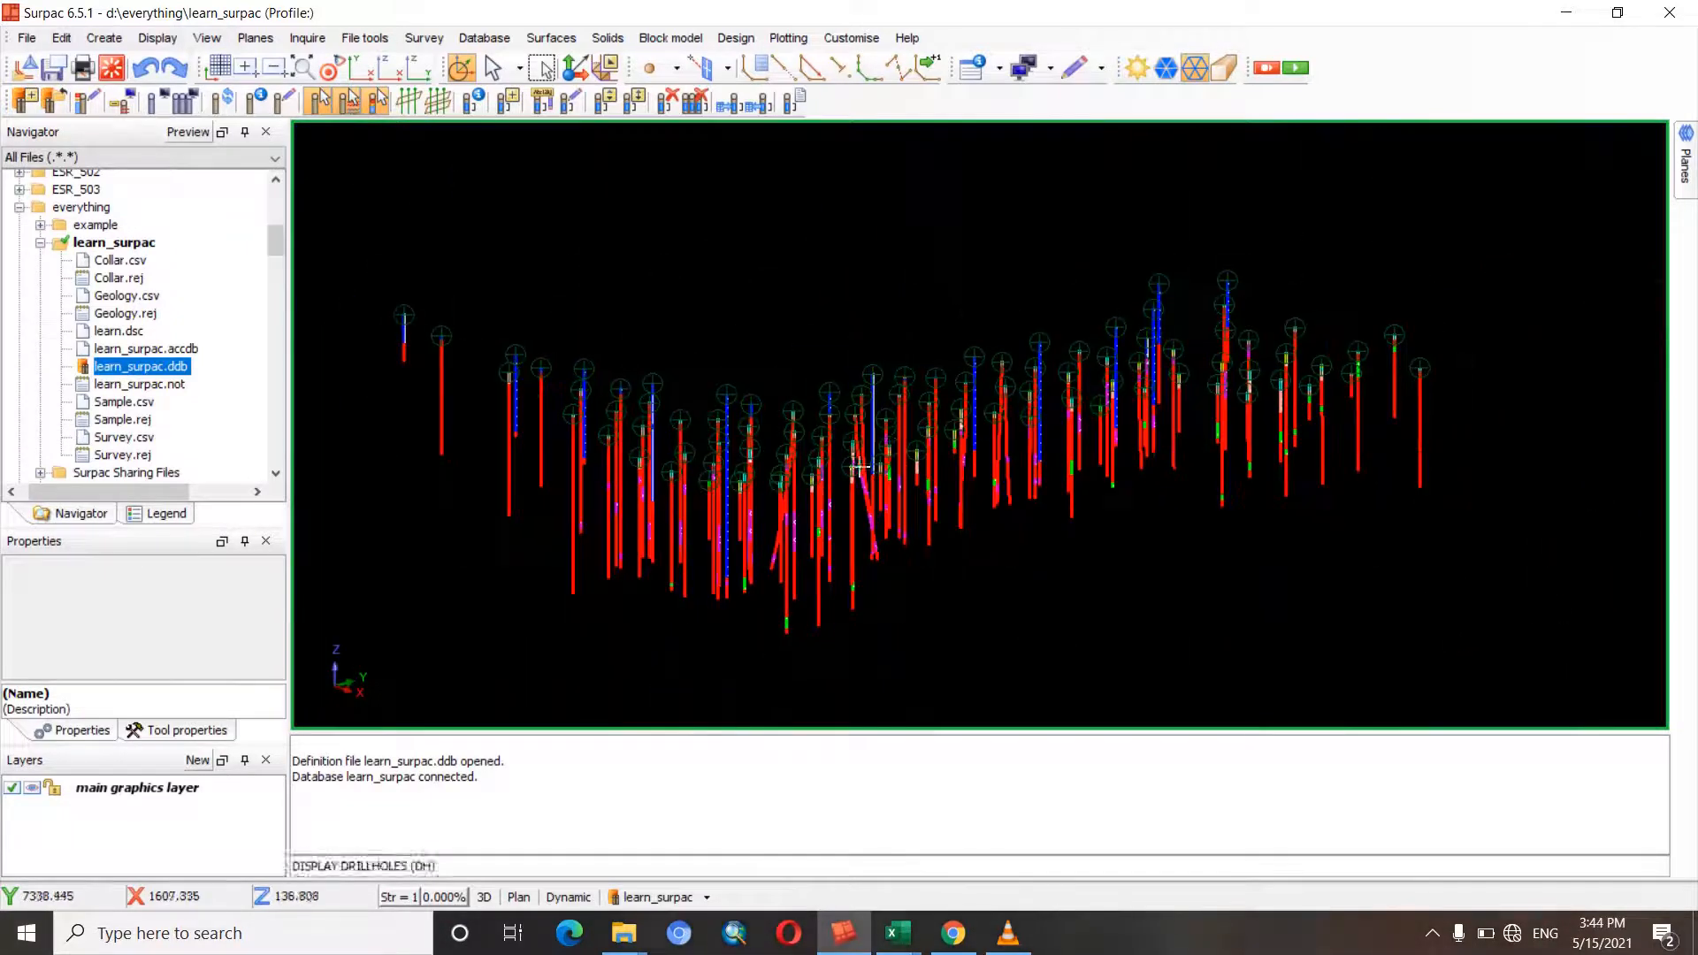
- Run DISPLAY DRILLHOLES (DH) again and set the trace colouring to the samp_id field of the sample table
{"action": "key", "text": "Return"}
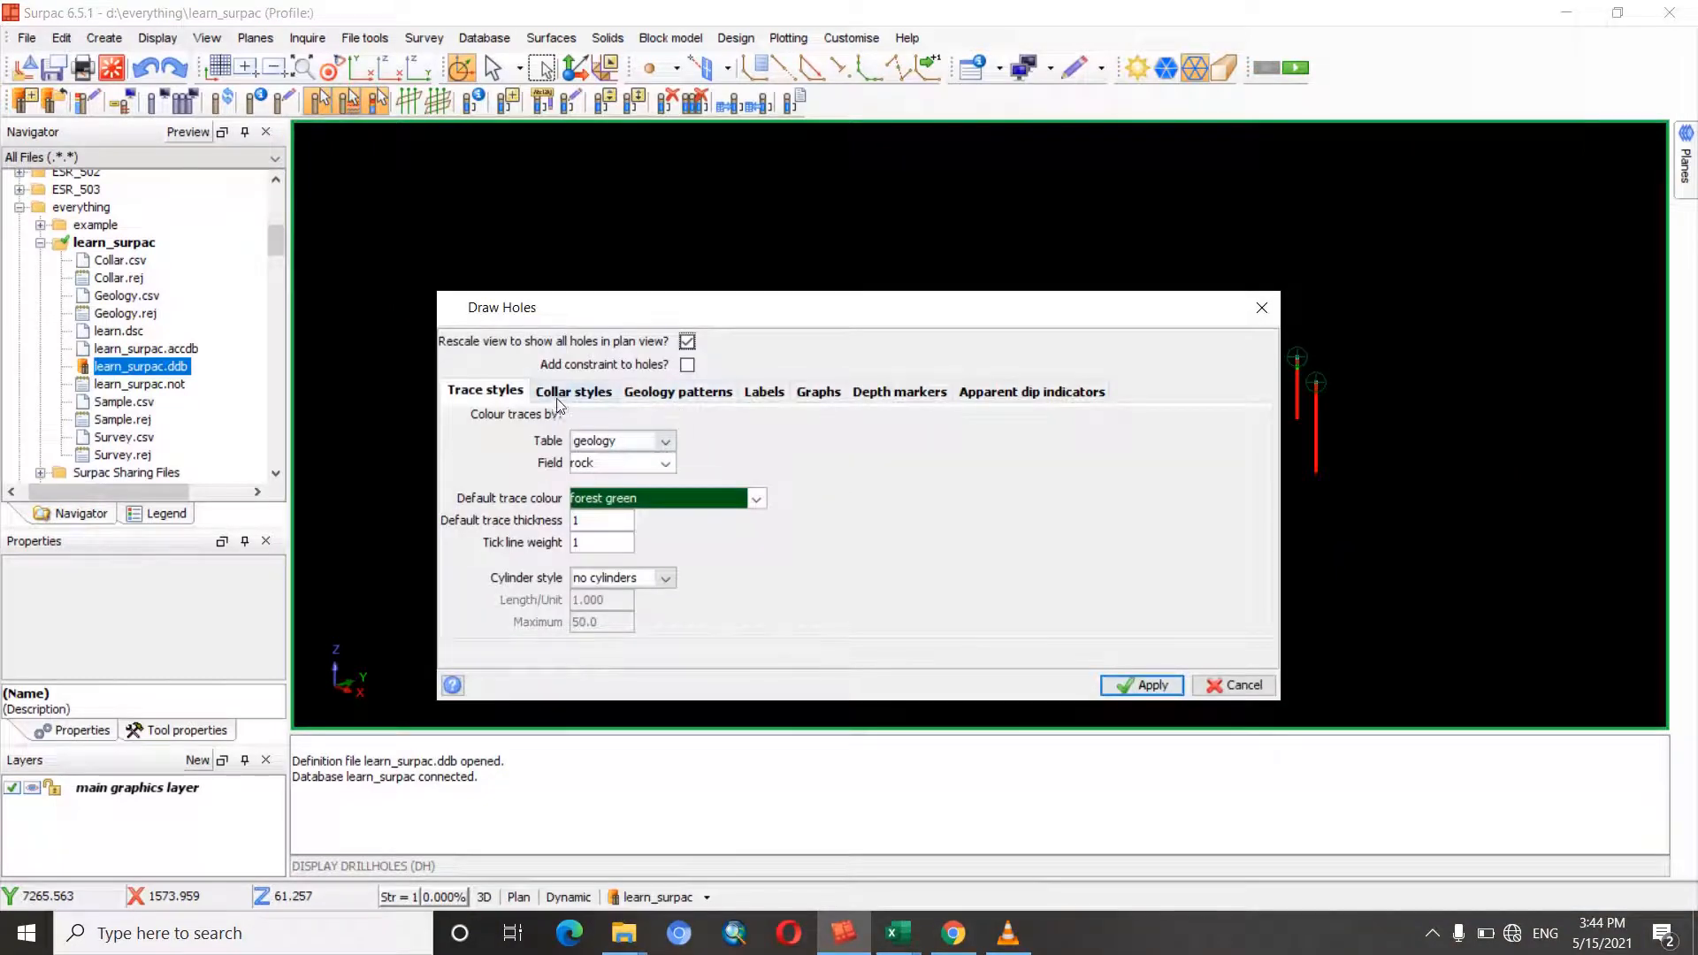
{"action": "left_click", "coordinate": [659, 443]}
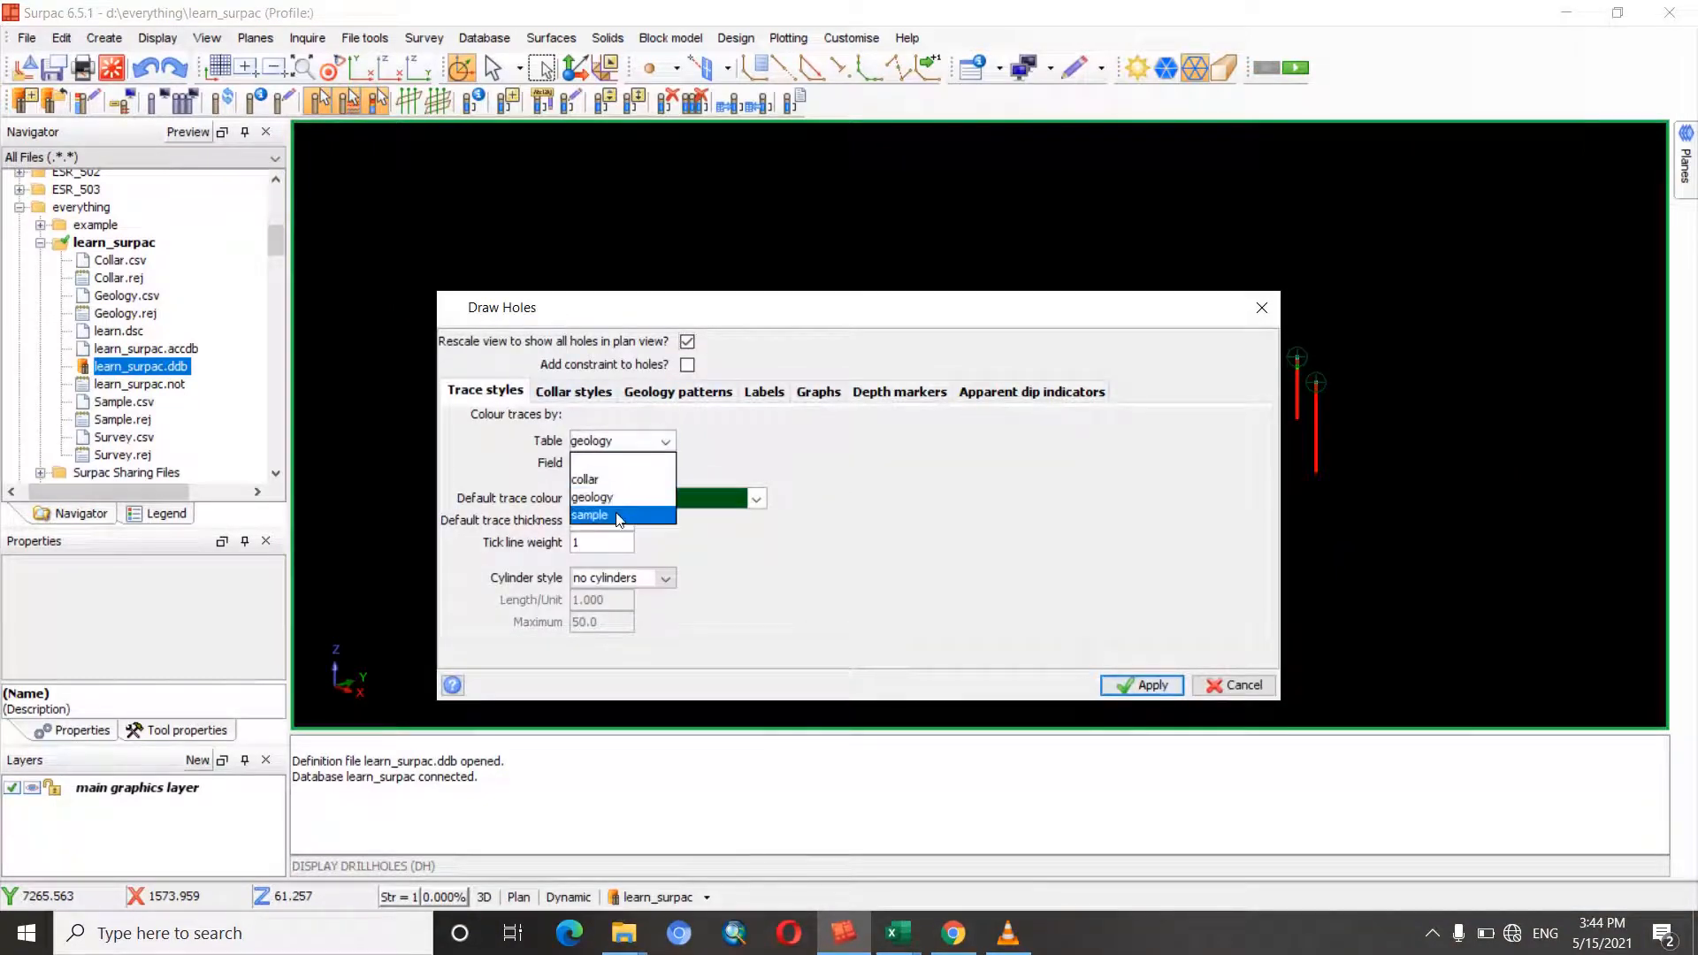
{"action": "left_click", "coordinate": [609, 514]}
{"action": "left_click", "coordinate": [662, 465]}
{"action": "left_click", "coordinate": [618, 502]}
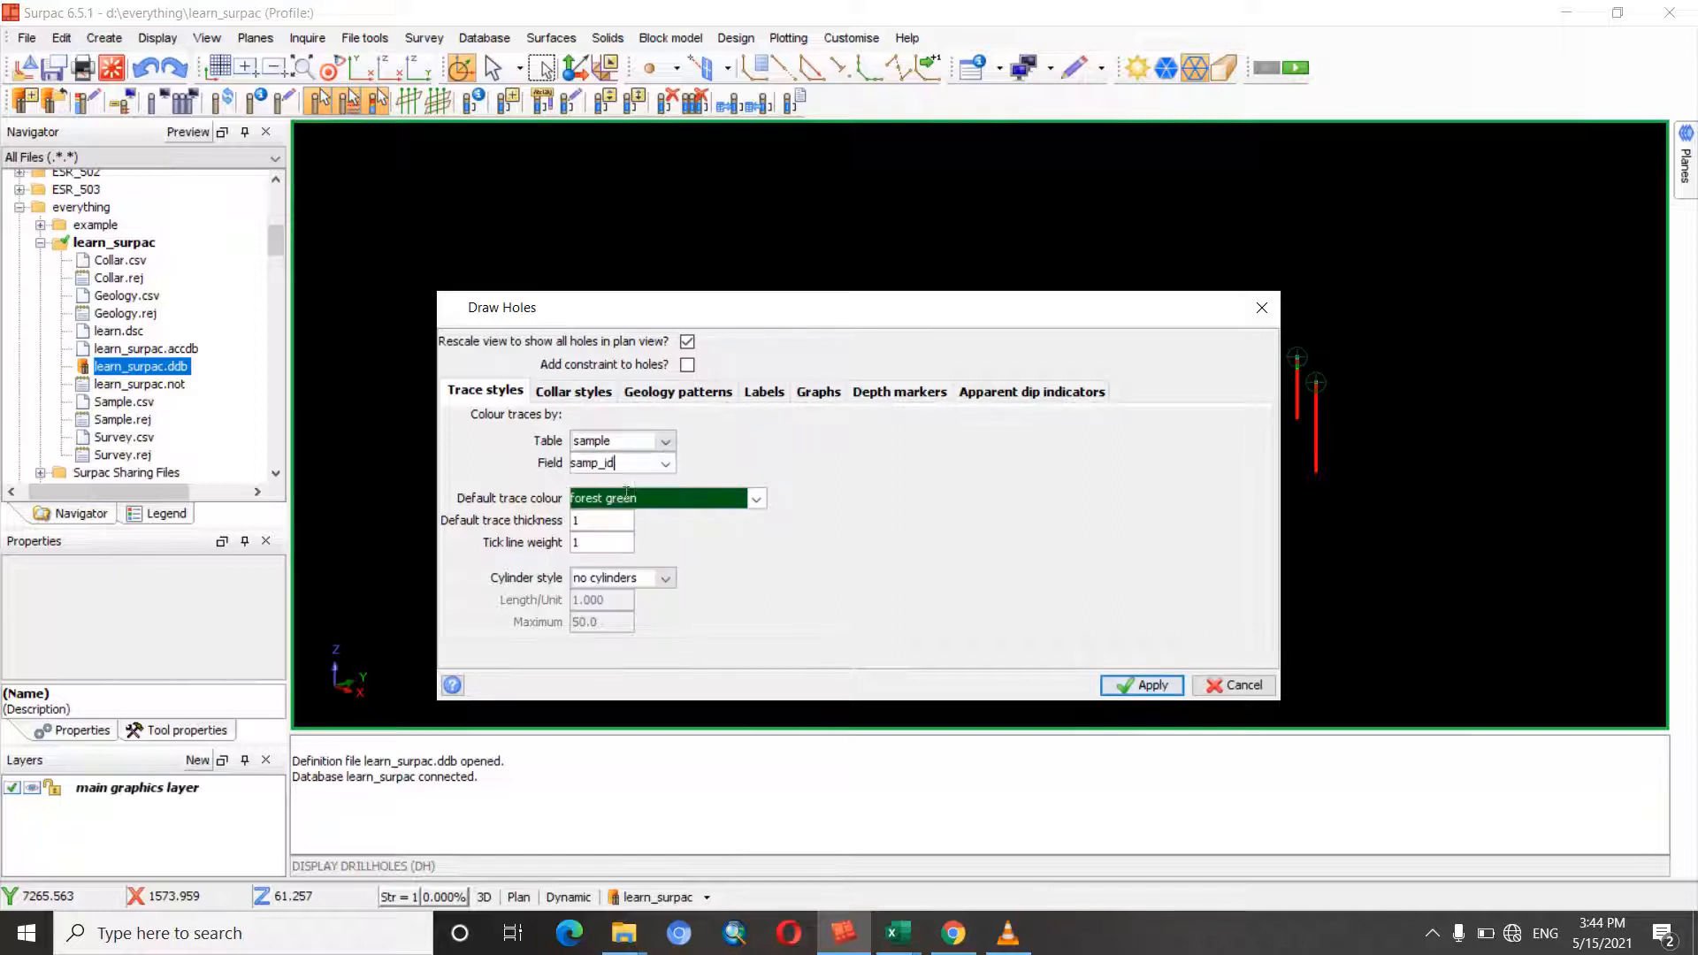
- Clear the geology table from the geology pattern row so that no pattern is drawn
{"action": "left_click", "coordinate": [708, 403]}
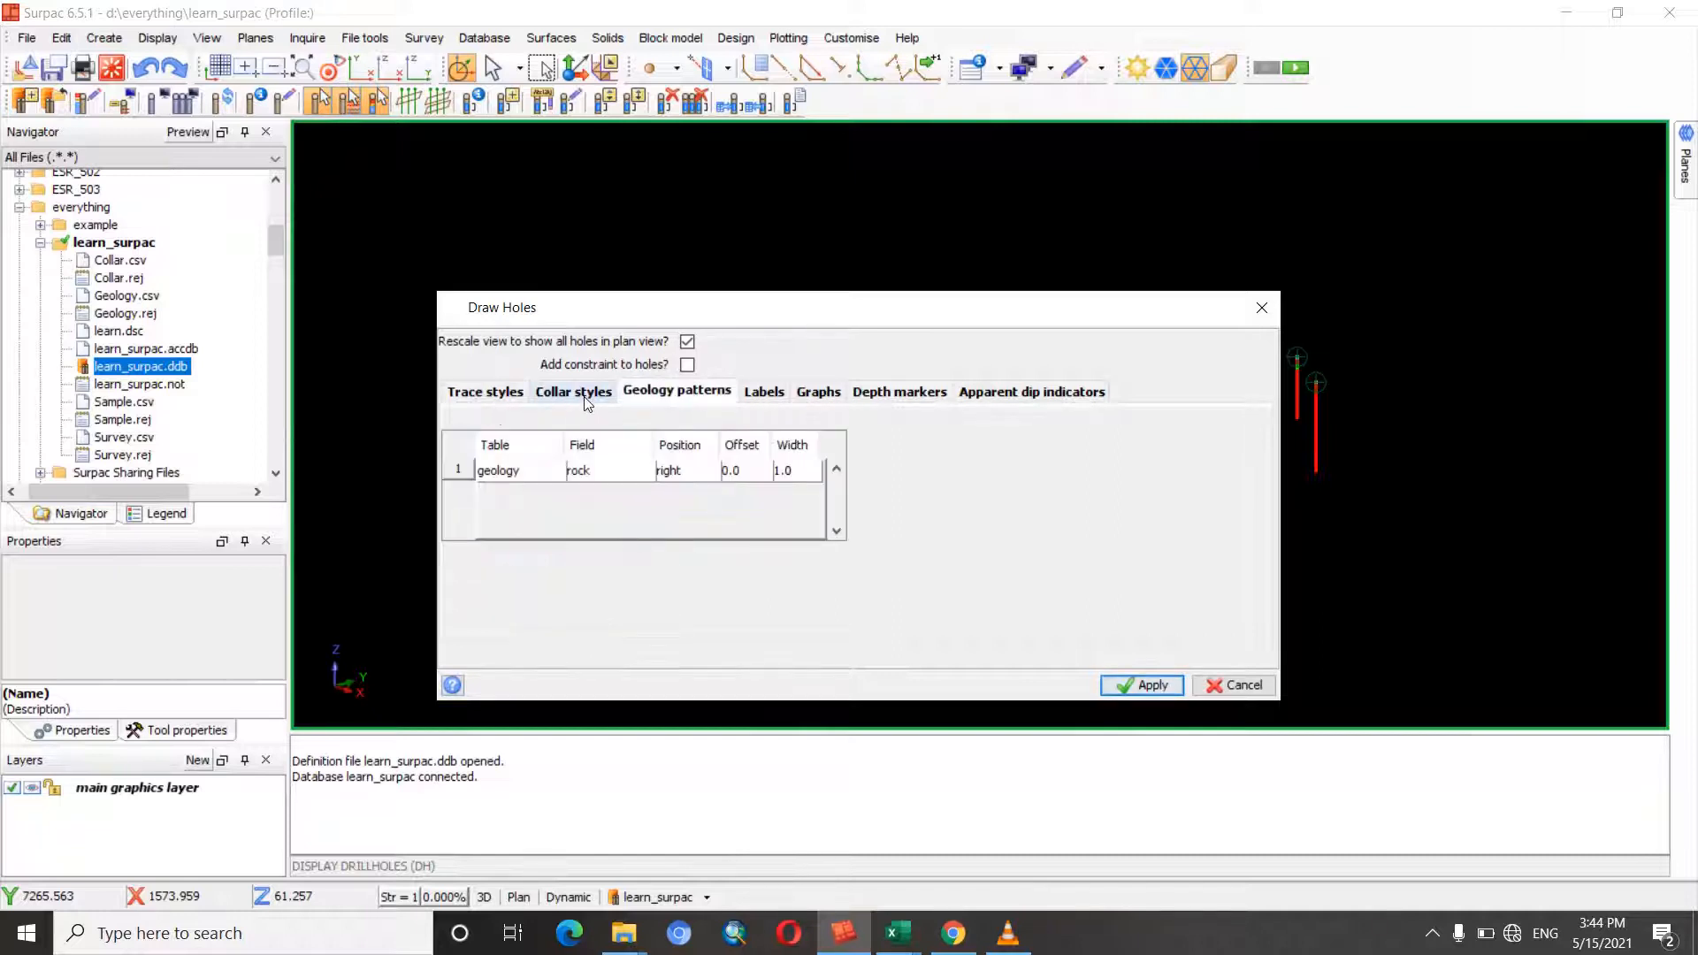
{"action": "left_click", "coordinate": [552, 472]}
{"action": "left_click", "coordinate": [522, 486]}
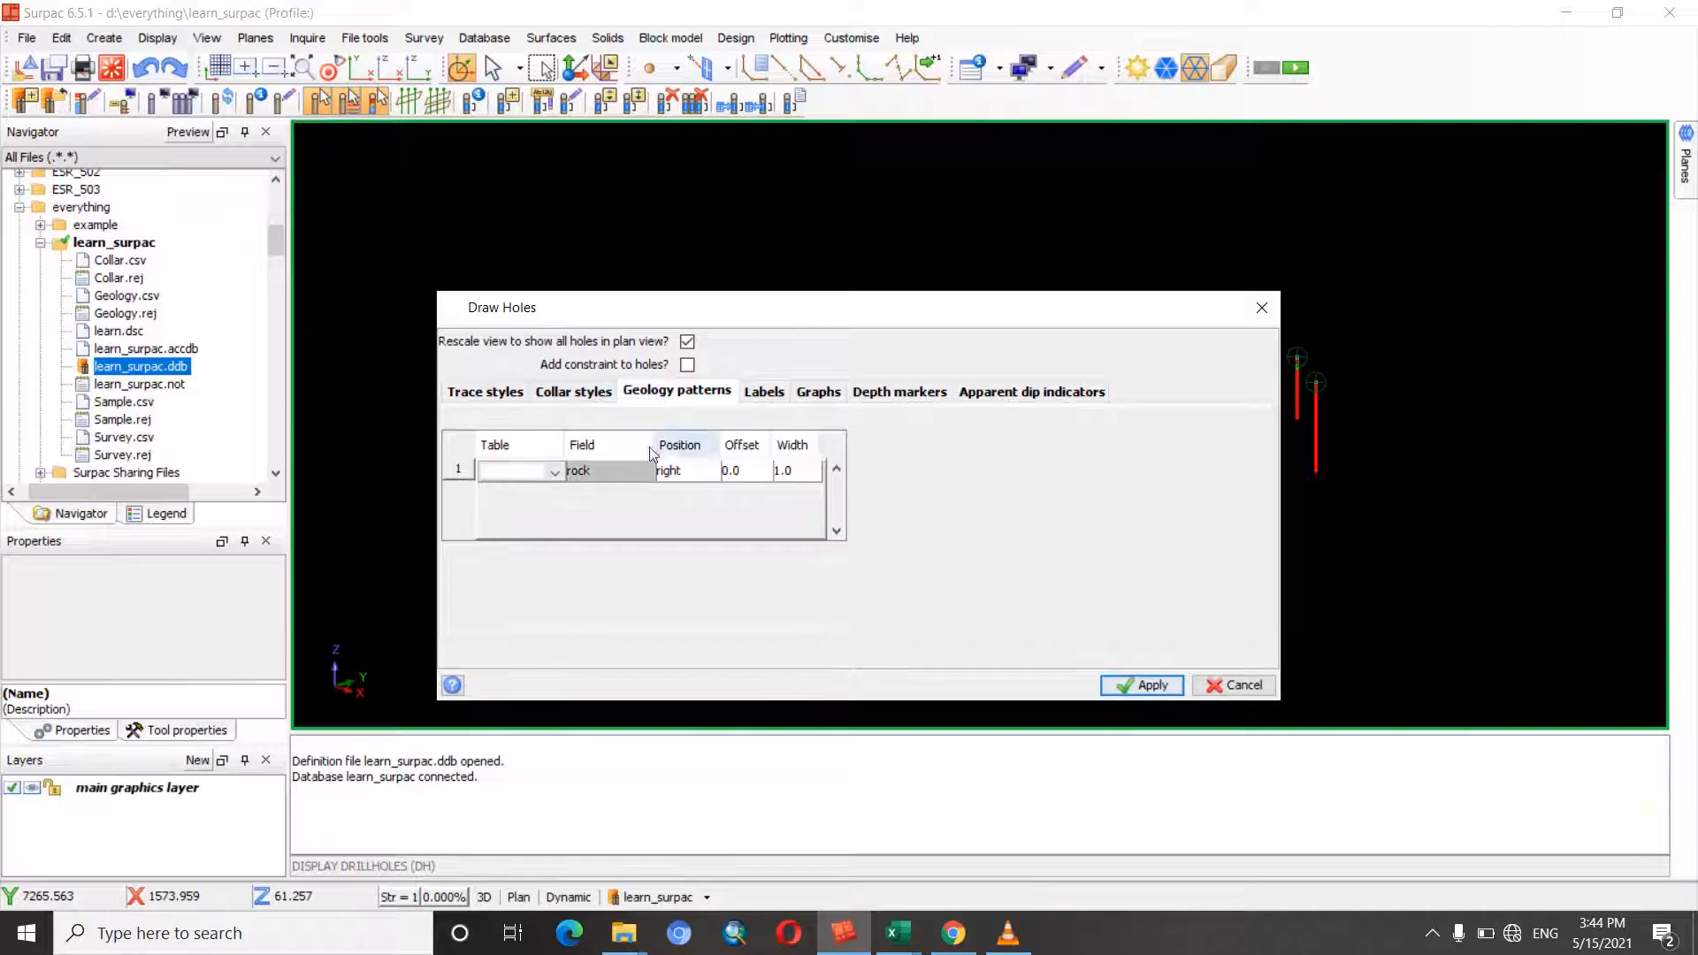
- Set up two drillhole label rows, the first for the geology table and the second for the sample table
{"action": "left_click", "coordinate": [766, 395]}
{"action": "left_click", "coordinate": [559, 493]}
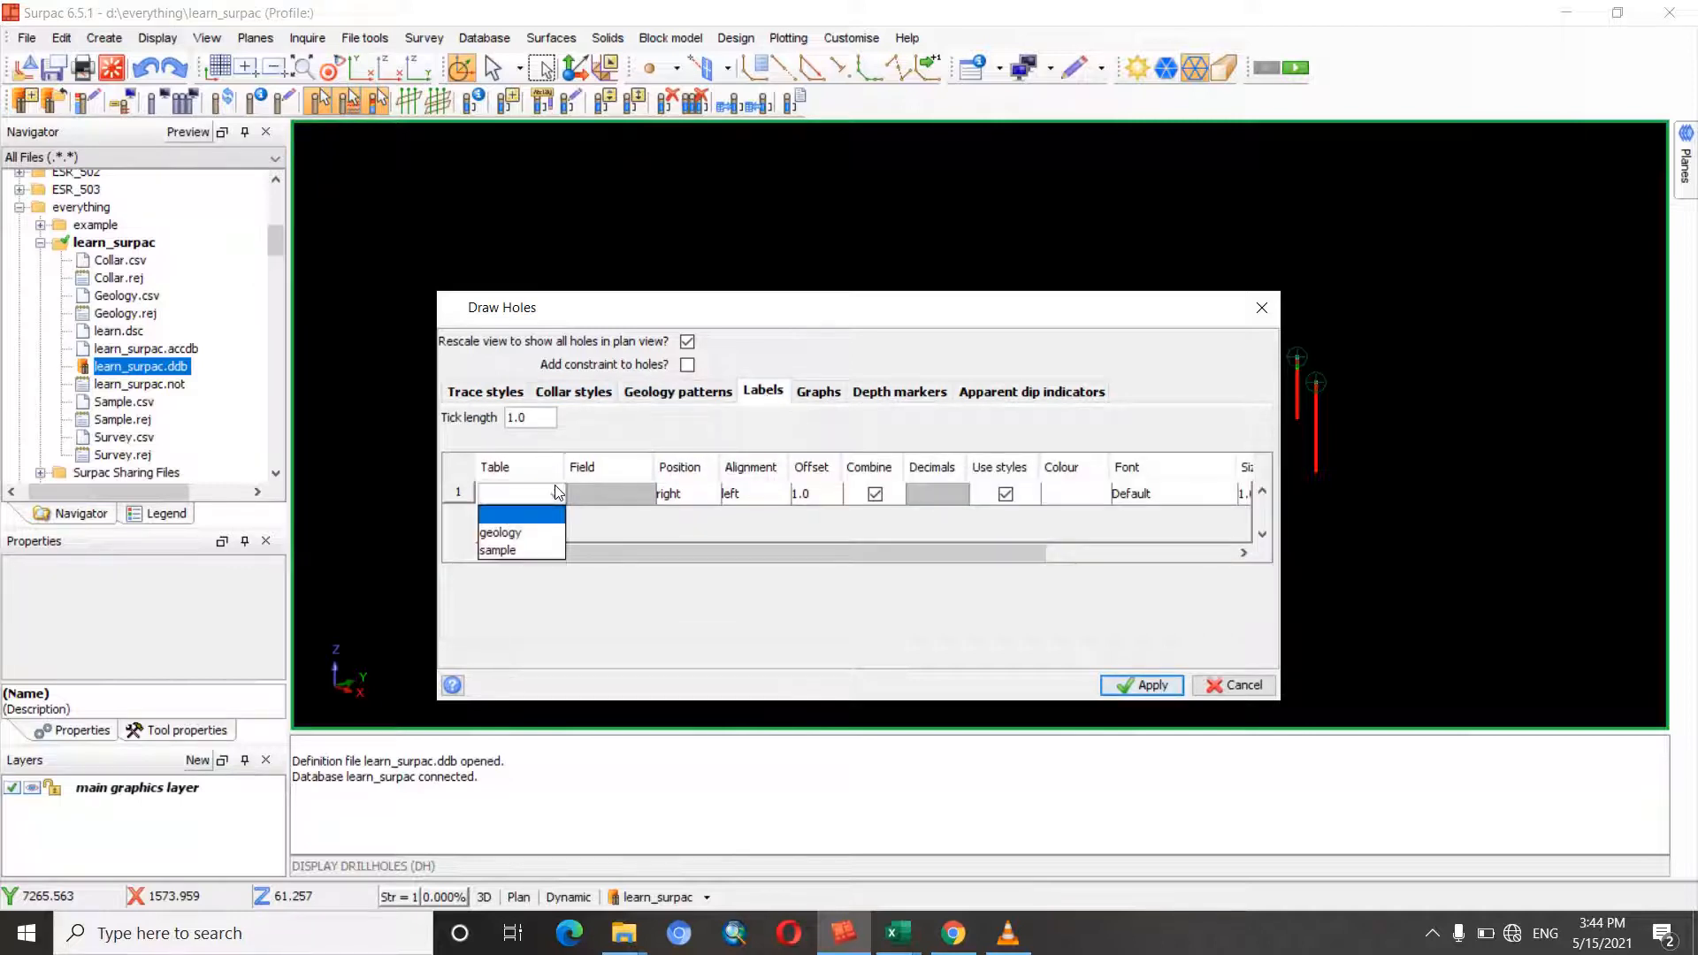
{"action": "left_click", "coordinate": [546, 533]}
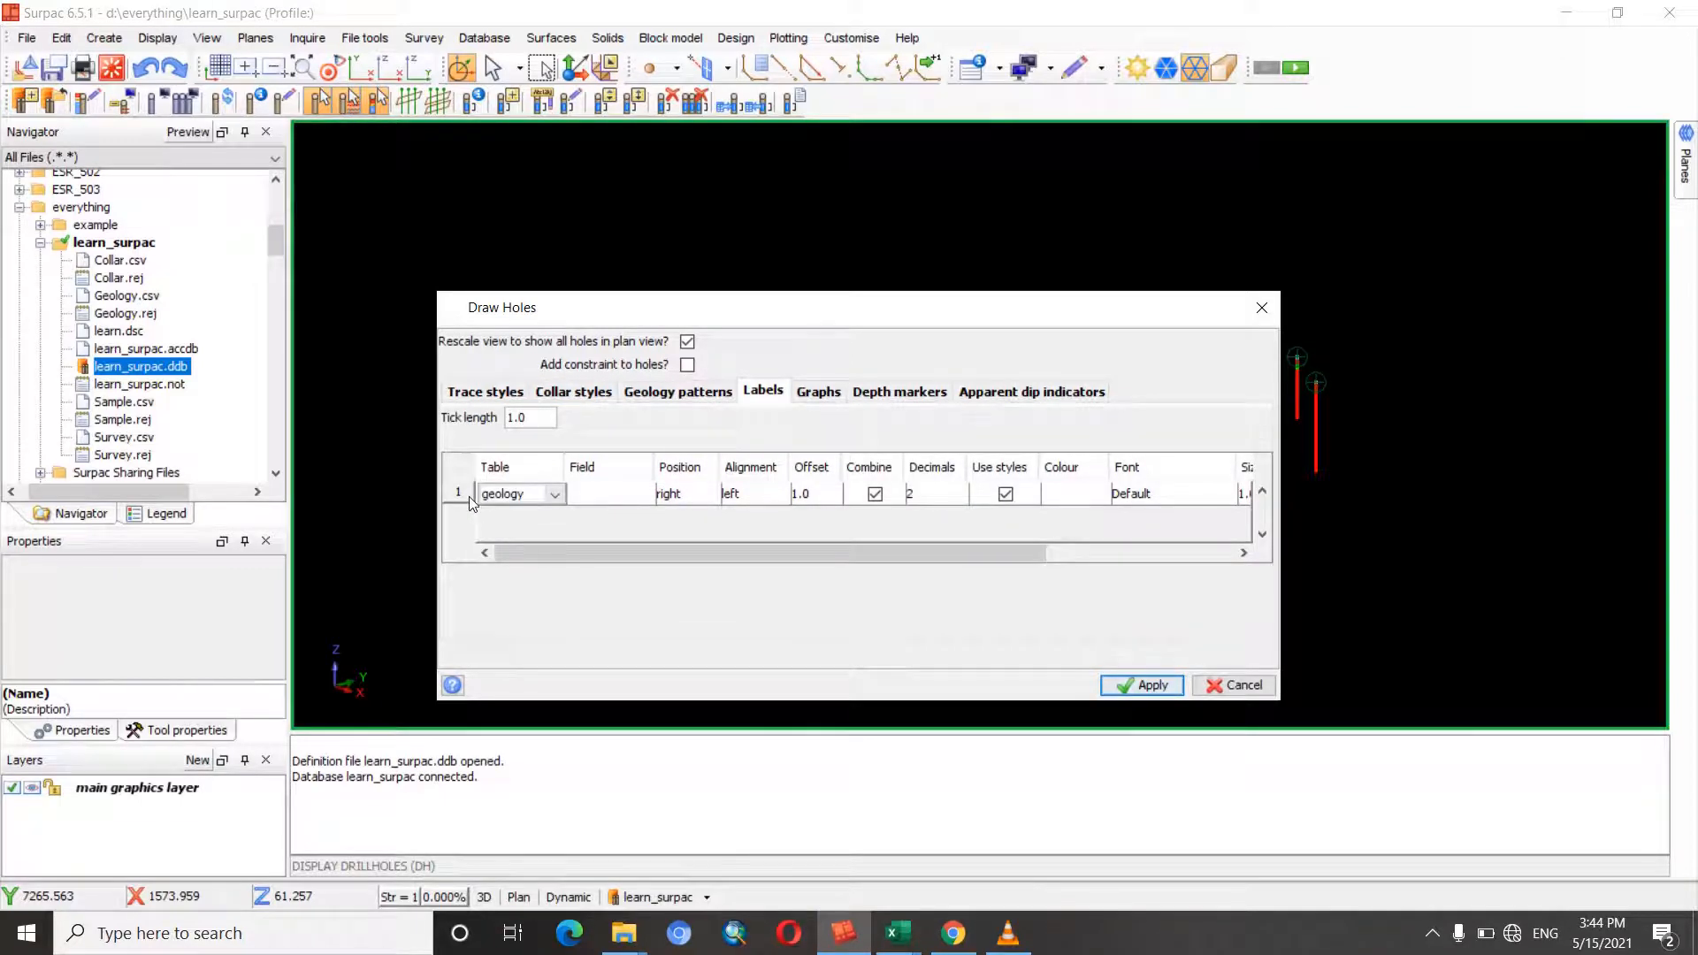
{"action": "right_click", "coordinate": [470, 500]}
{"action": "left_click", "coordinate": [500, 529]}
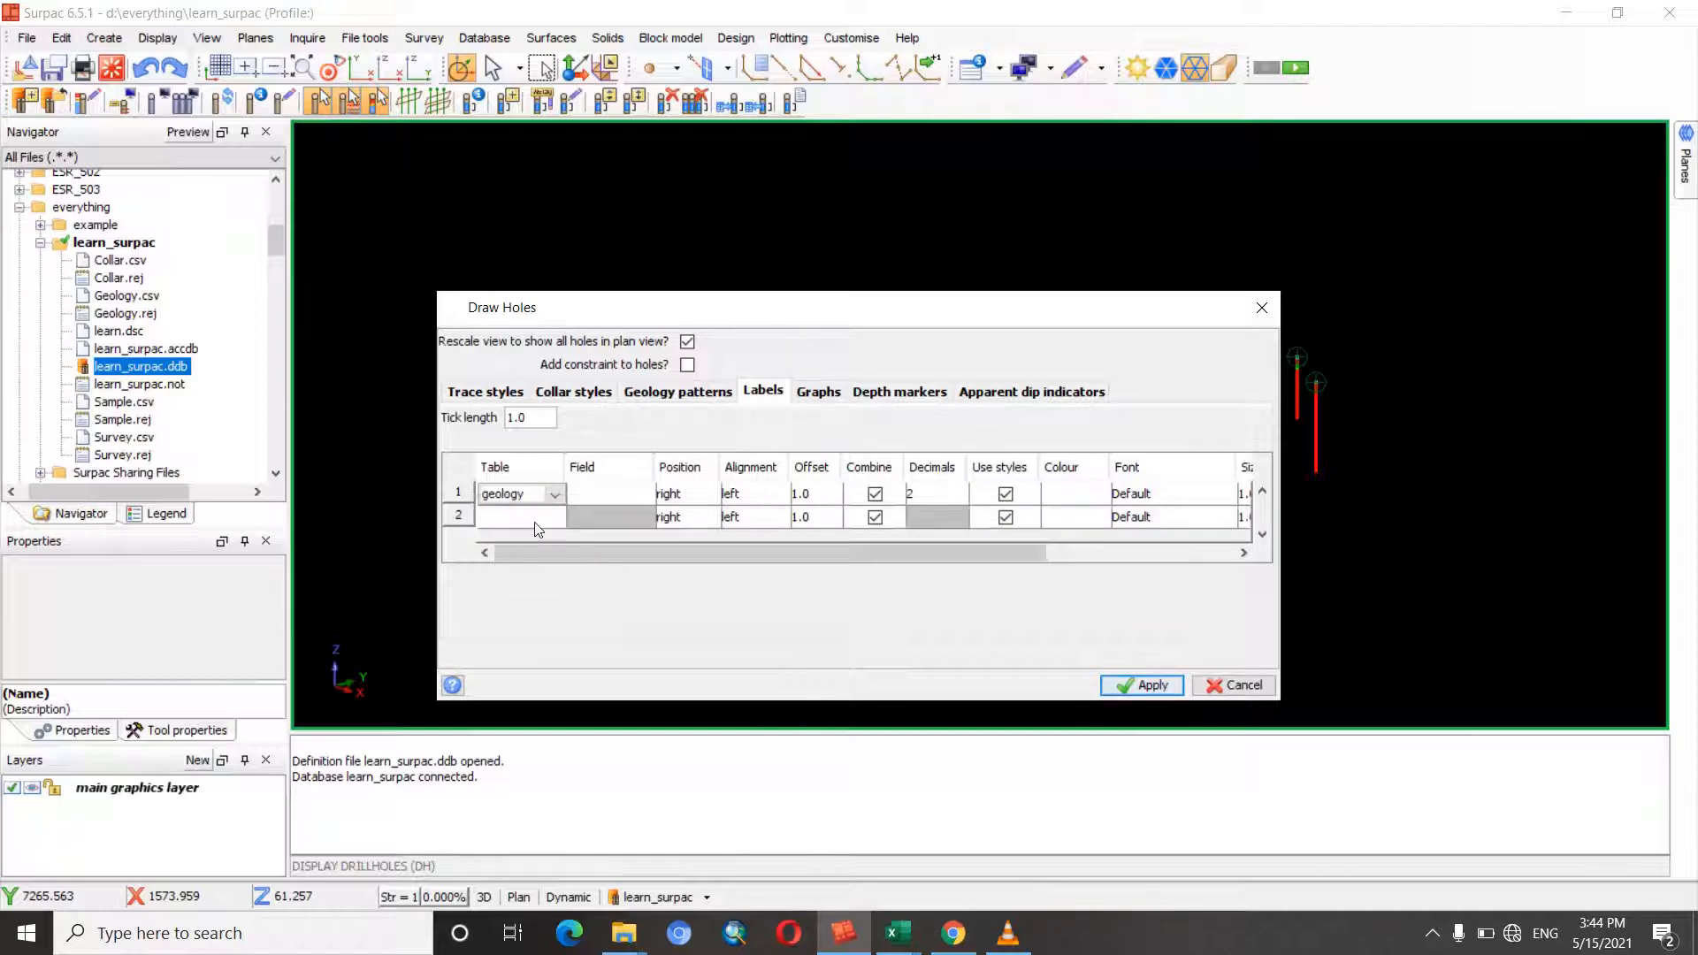
{"action": "left_click", "coordinate": [549, 520]}
{"action": "left_click", "coordinate": [553, 522]}
{"action": "left_click", "coordinate": [533, 570]}
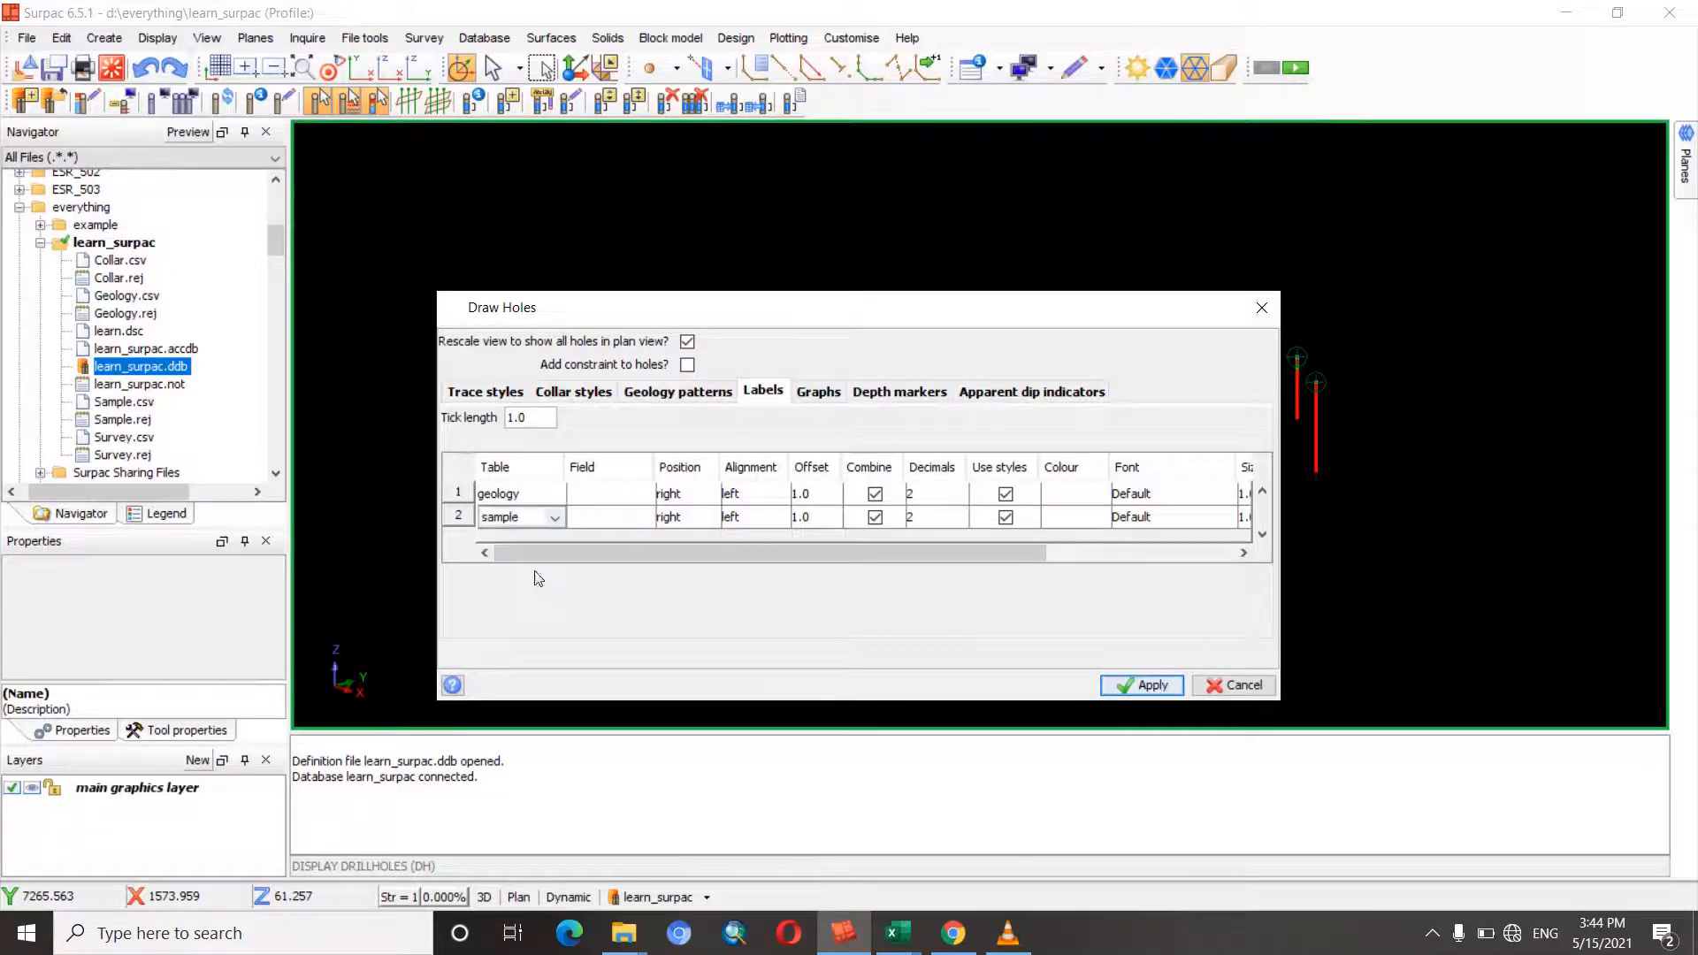
- Assign the rock field to the geology label row and the gold field to the sample label row
{"action": "left_click", "coordinate": [608, 493]}
{"action": "left_click", "coordinate": [644, 495]}
{"action": "left_click", "coordinate": [580, 568]}
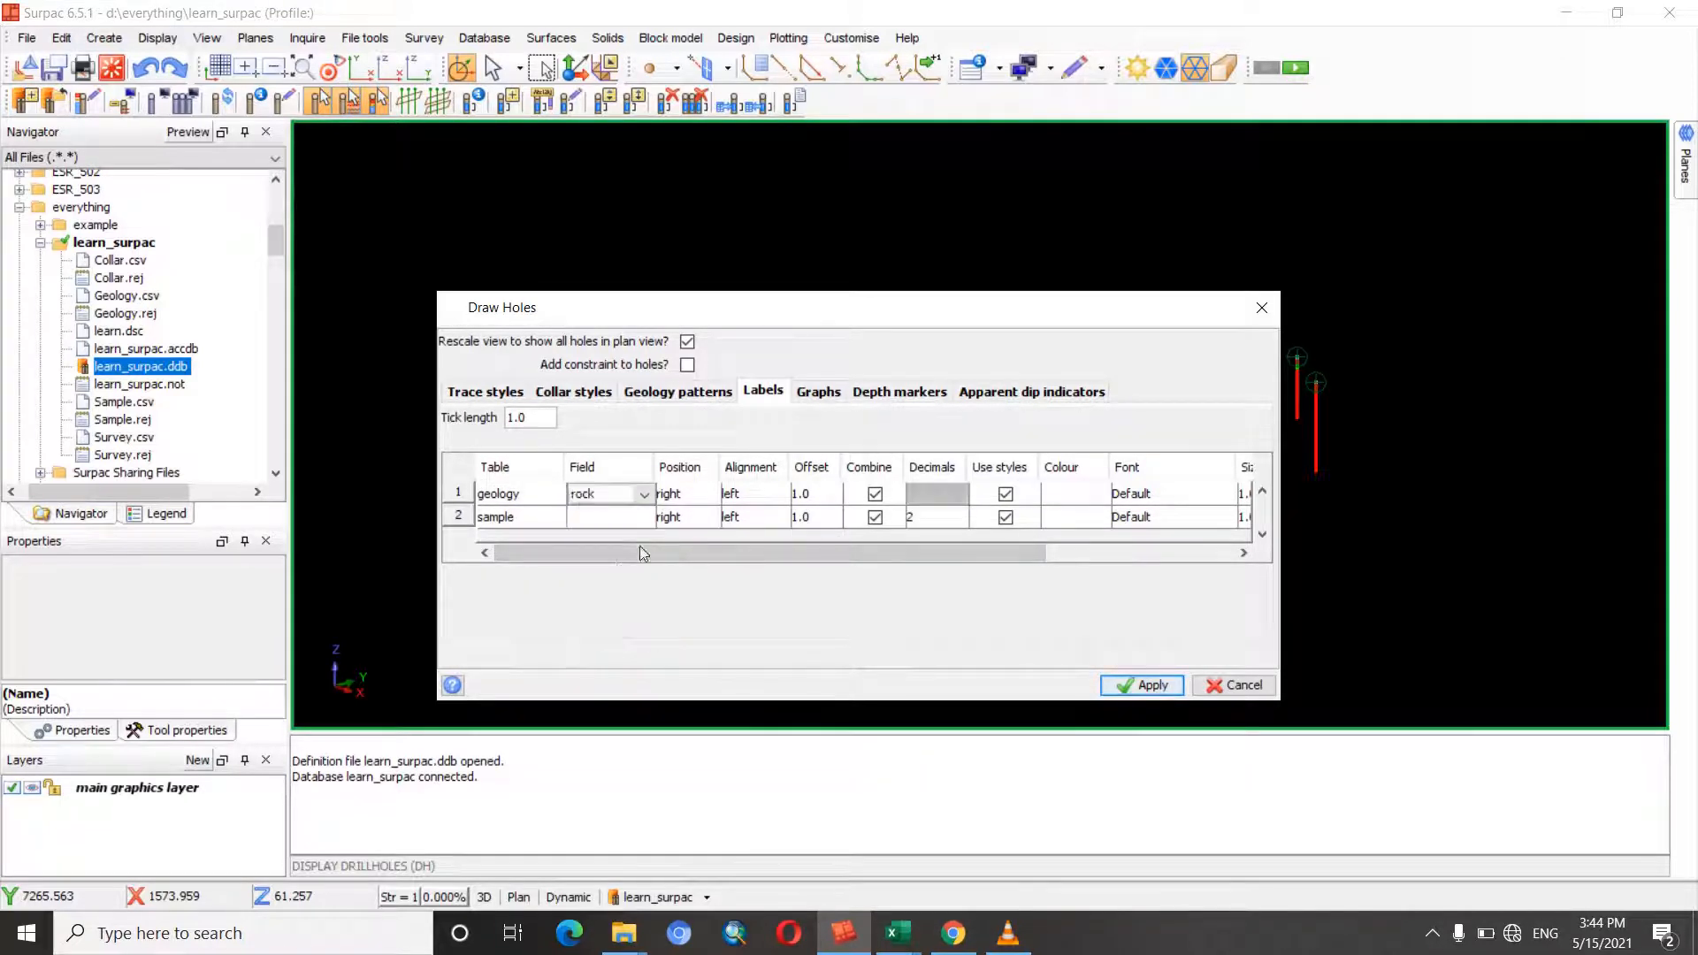
{"action": "left_click", "coordinate": [619, 519]}
{"action": "left_click", "coordinate": [644, 516]}
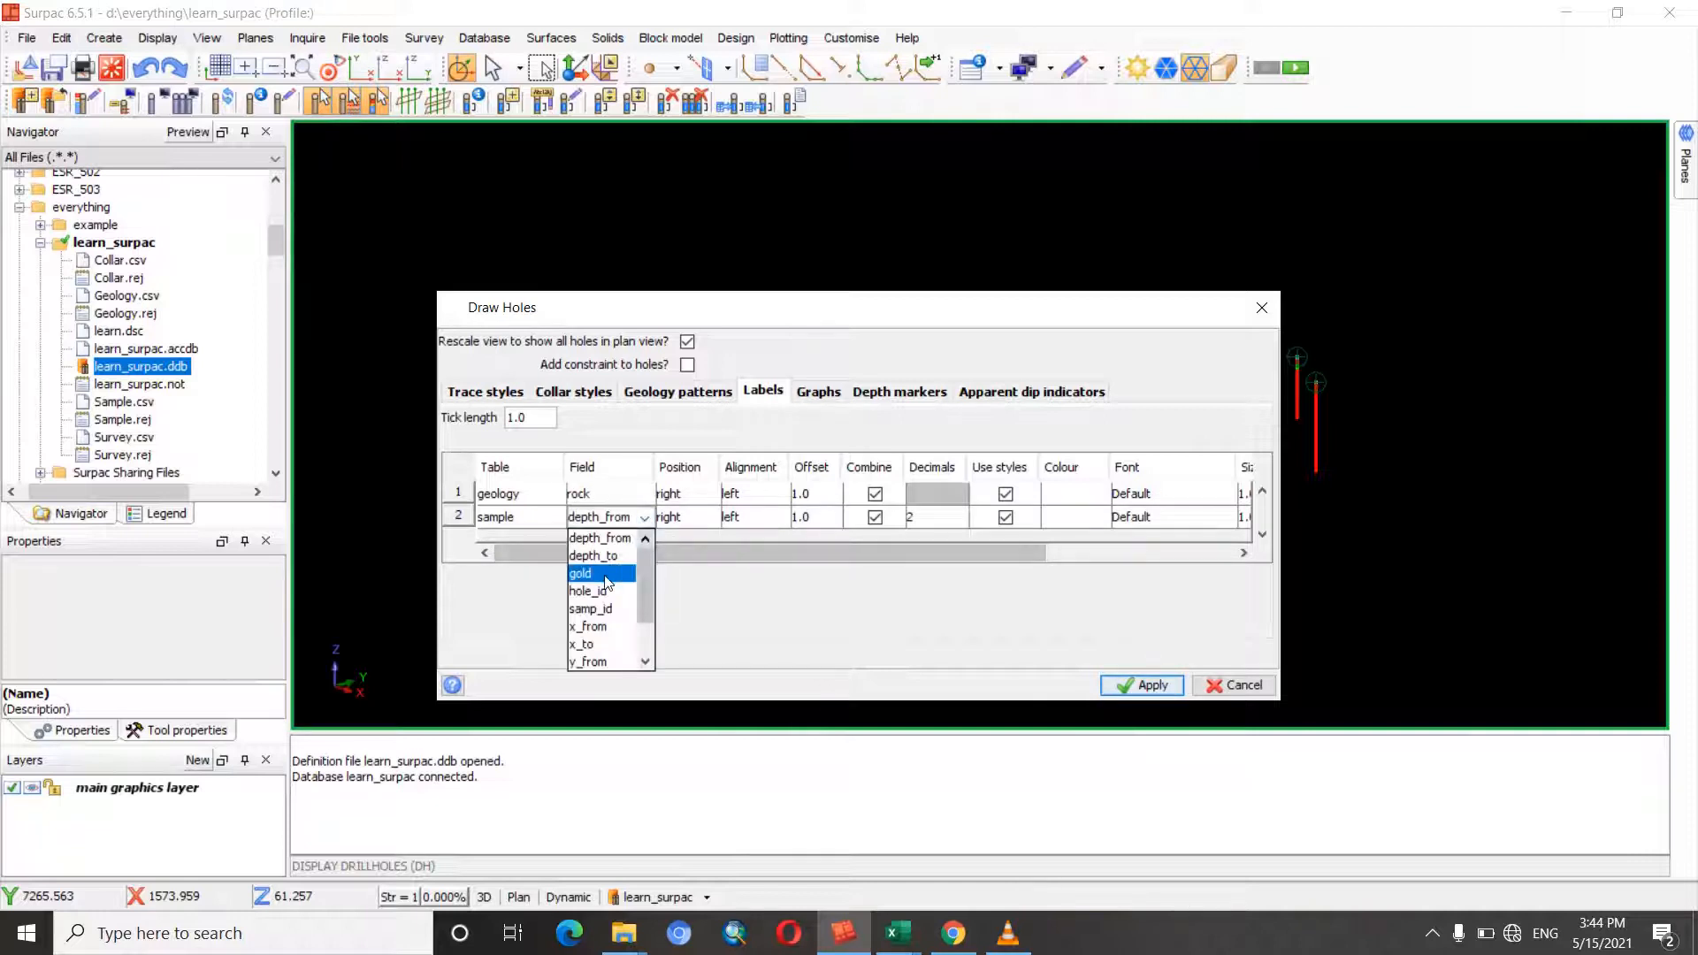
{"action": "left_click", "coordinate": [602, 571]}
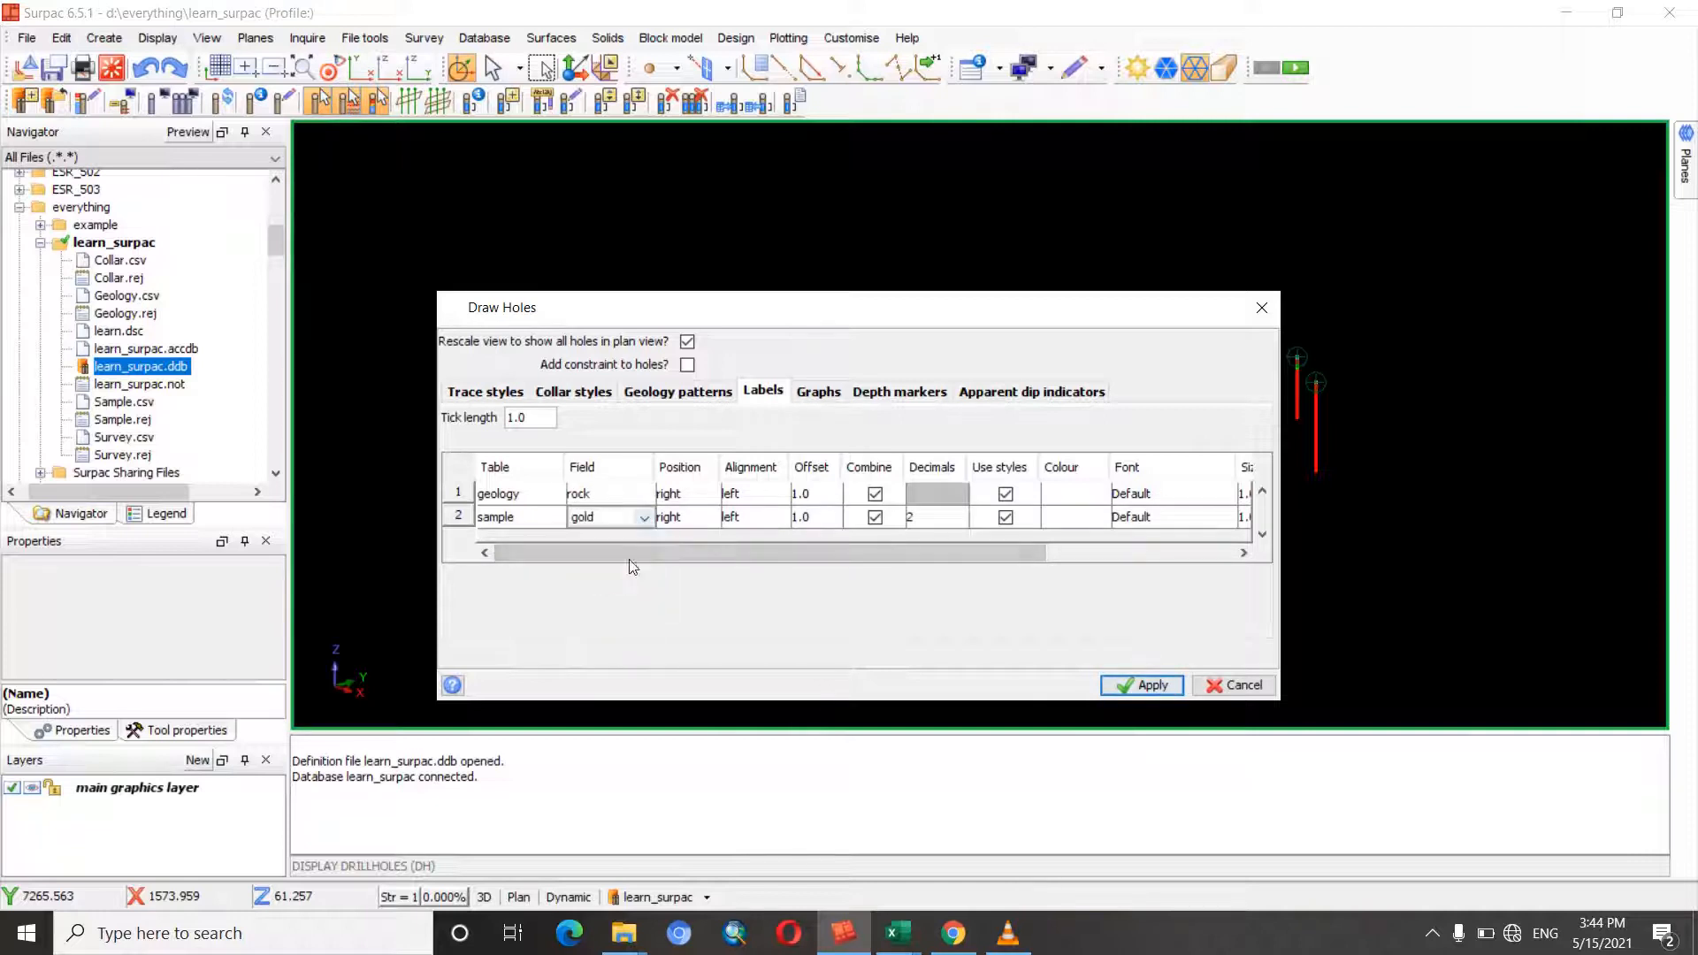
- Set the gold label position to left and redraw the drillholes with the new labels
{"action": "left_click", "coordinate": [713, 520]}
{"action": "left_click", "coordinate": [697, 534]}
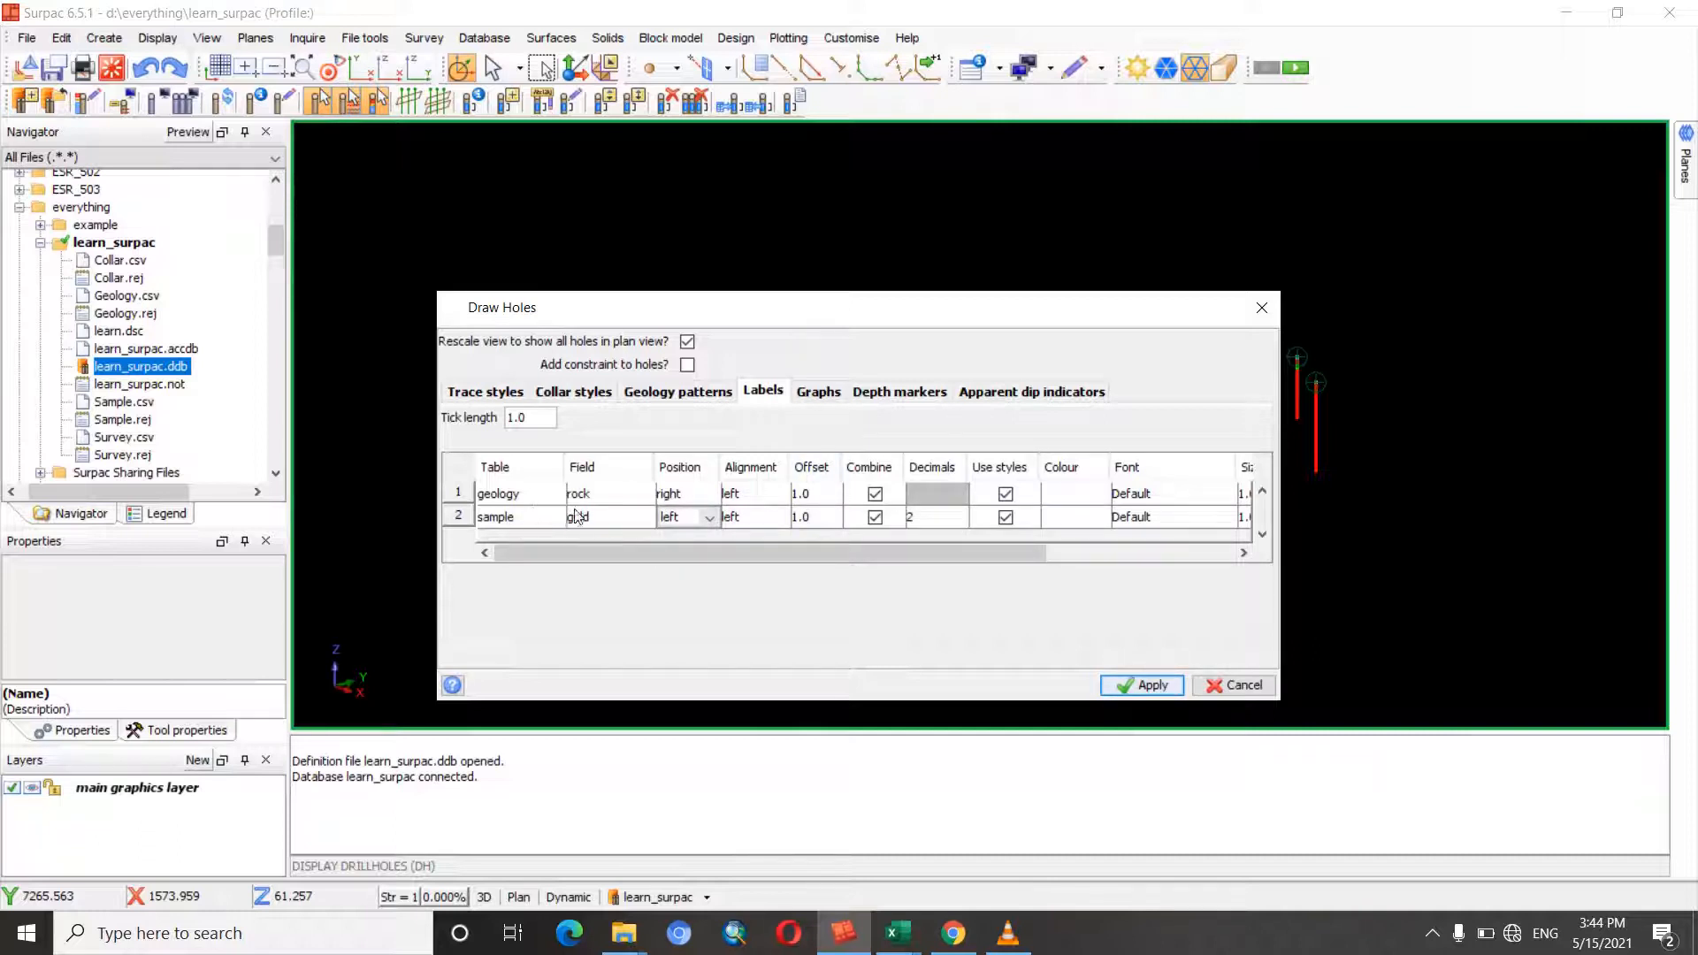
{"action": "left_click", "coordinate": [1141, 685]}
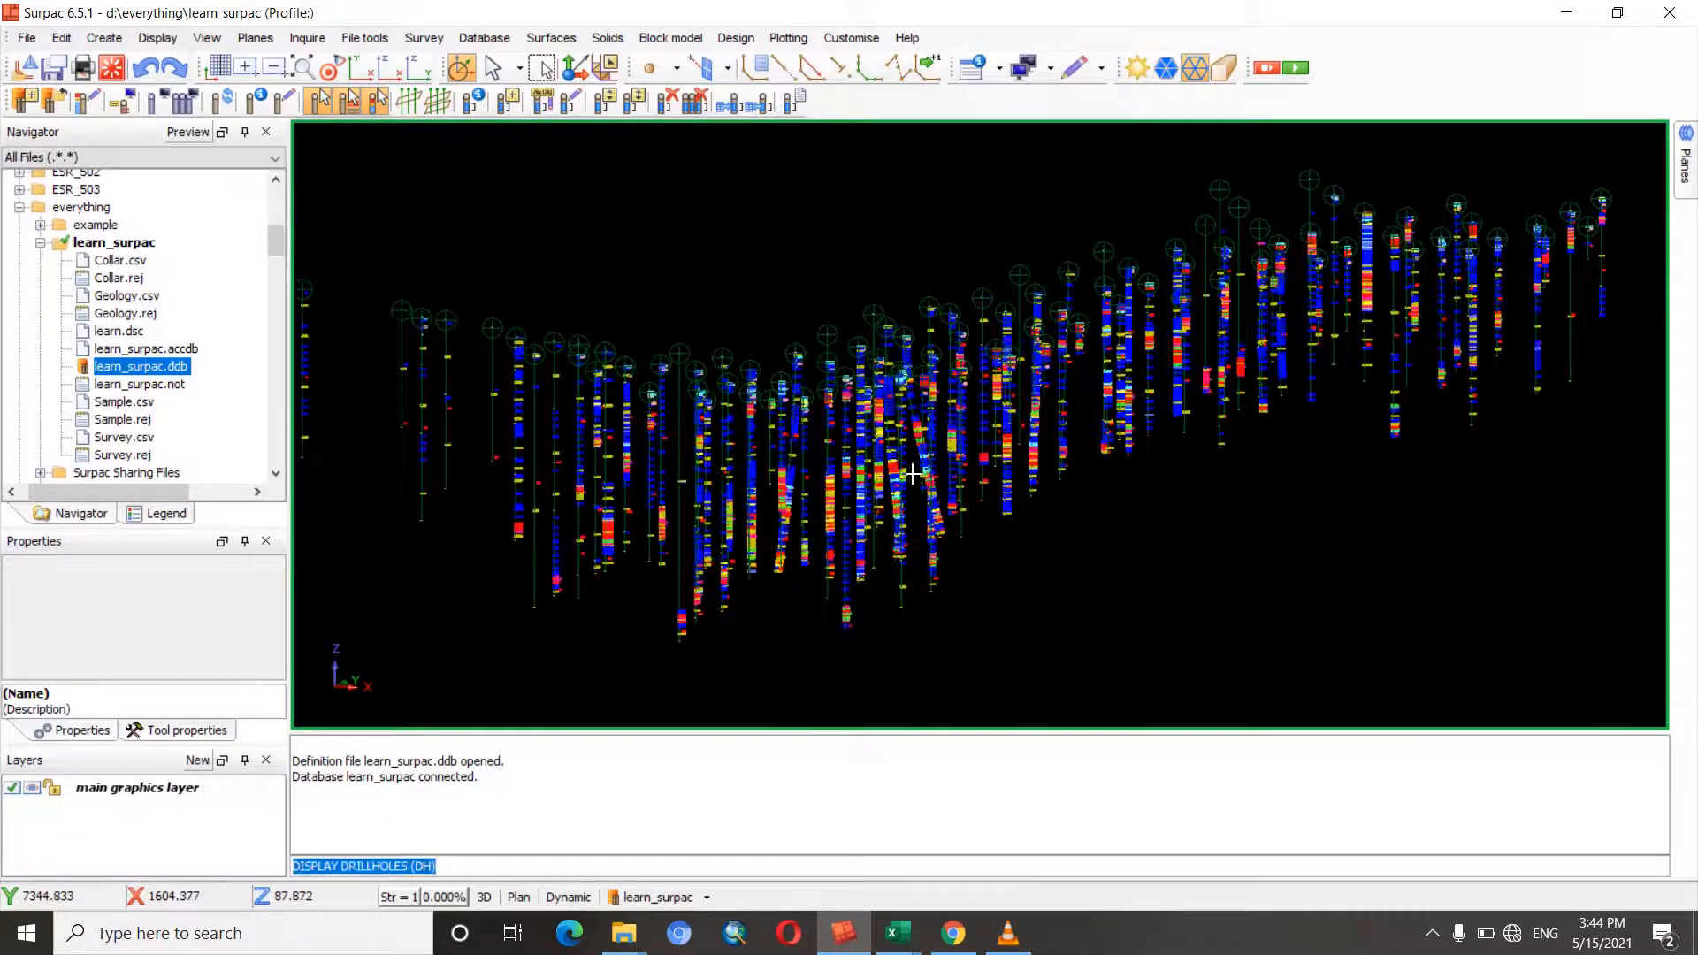
- Examine the rock and gold labels along the drillholes close up in the profile view
{"action": "scroll", "coordinate": [1053, 360], "scroll_direction": "up", "scroll_amount": 2}
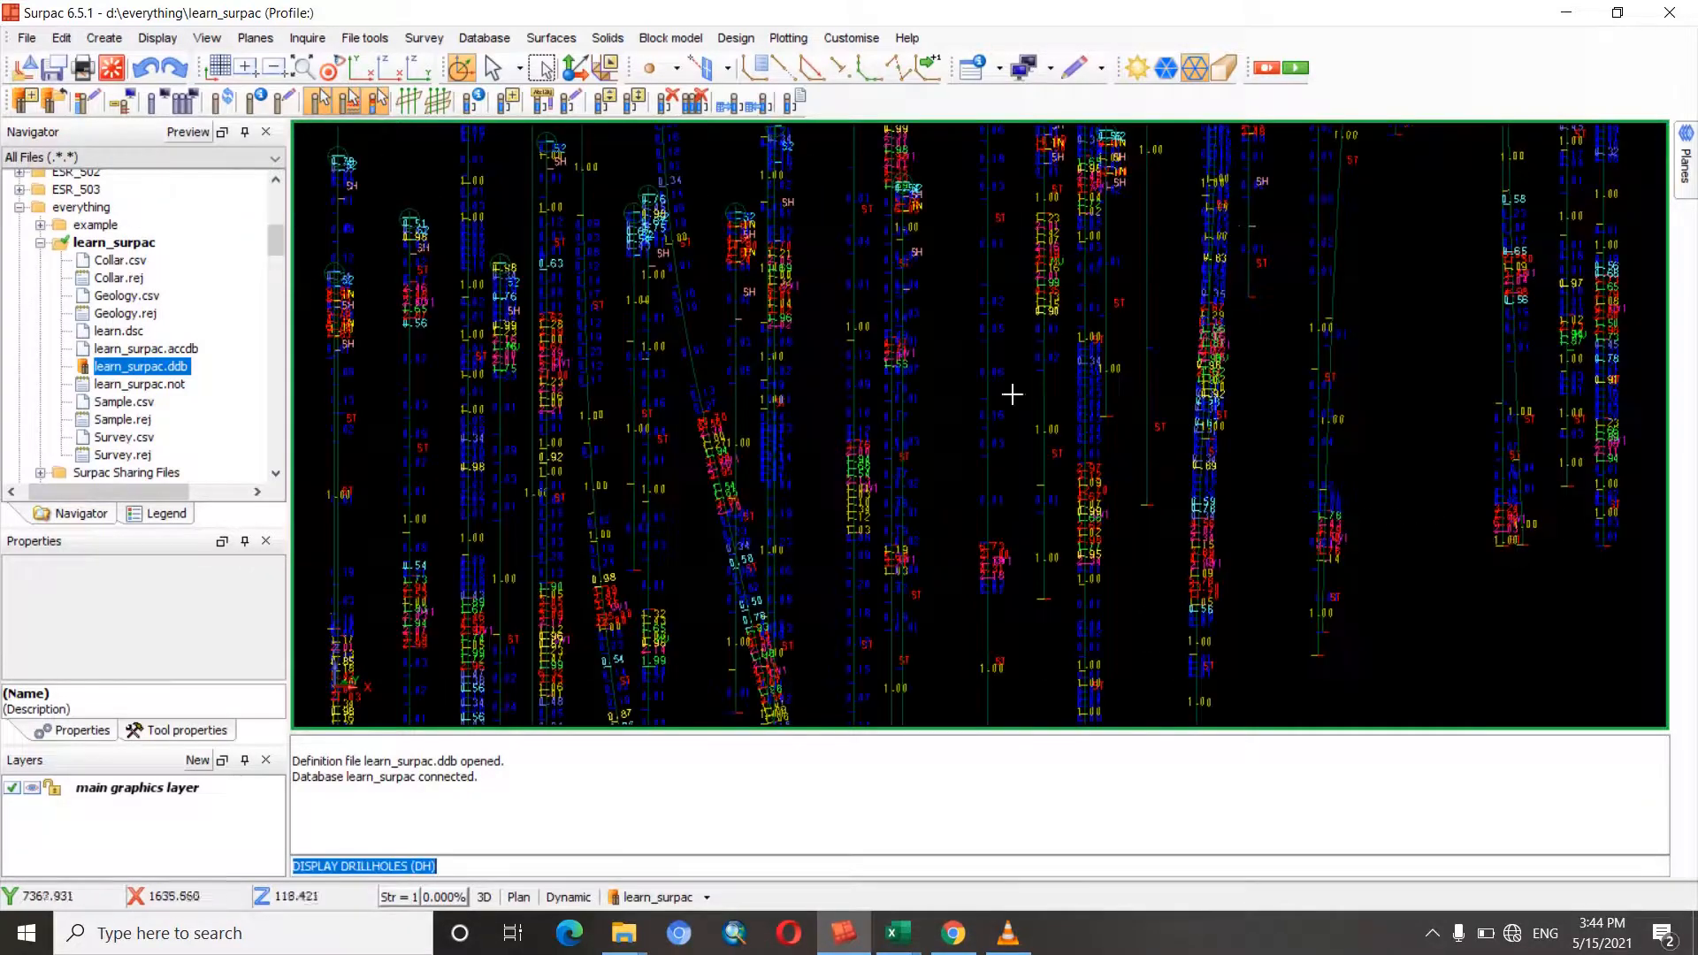
{"action": "scroll", "coordinate": [1038, 395], "scroll_direction": "up", "scroll_amount": 2}
{"action": "scroll", "coordinate": [1001, 424], "scroll_direction": "down", "scroll_amount": 1}
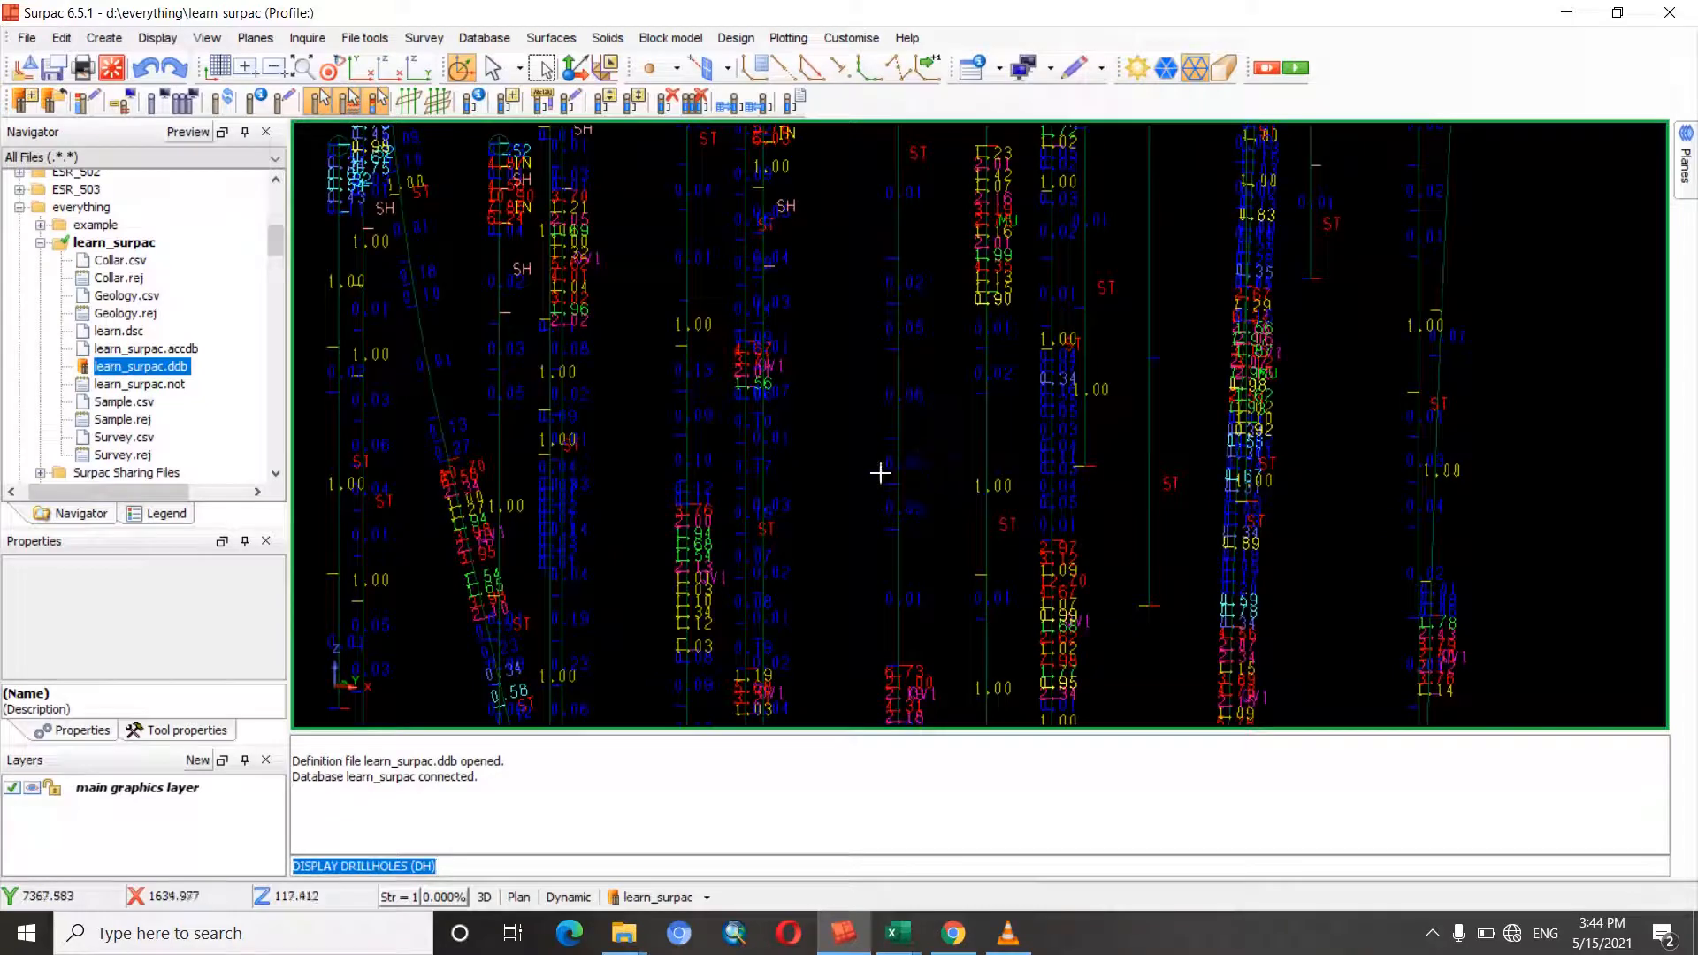
{"action": "middle_click_drag", "start_coordinate": [920, 484], "coordinate": [887, 478]}
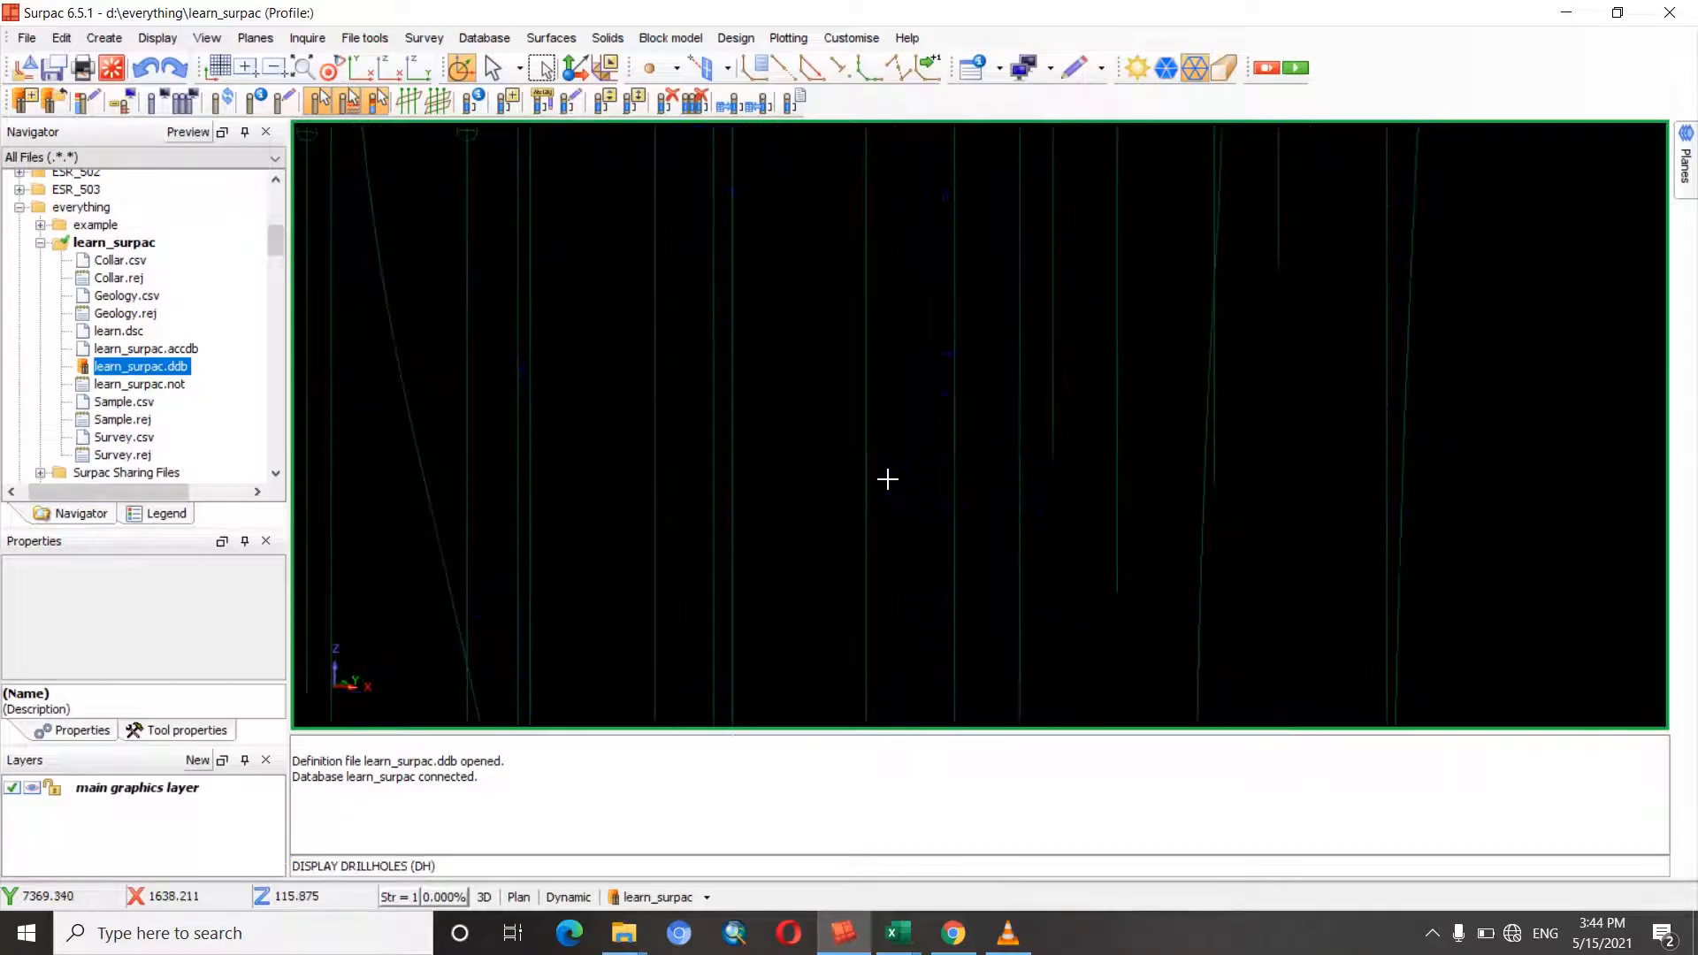
{"action": "left_click_drag", "start_coordinate": [894, 454], "coordinate": [884, 528]}
{"action": "mouse_move", "coordinate": [800, 470]}
{"action": "left_mouse_down"}
{"action": "mouse_move", "coordinate": [800, 484]}
{"action": "mouse_move", "coordinate": [814, 421]}
{"action": "mouse_move", "coordinate": [800, 440]}
{"action": "left_mouse_up"}
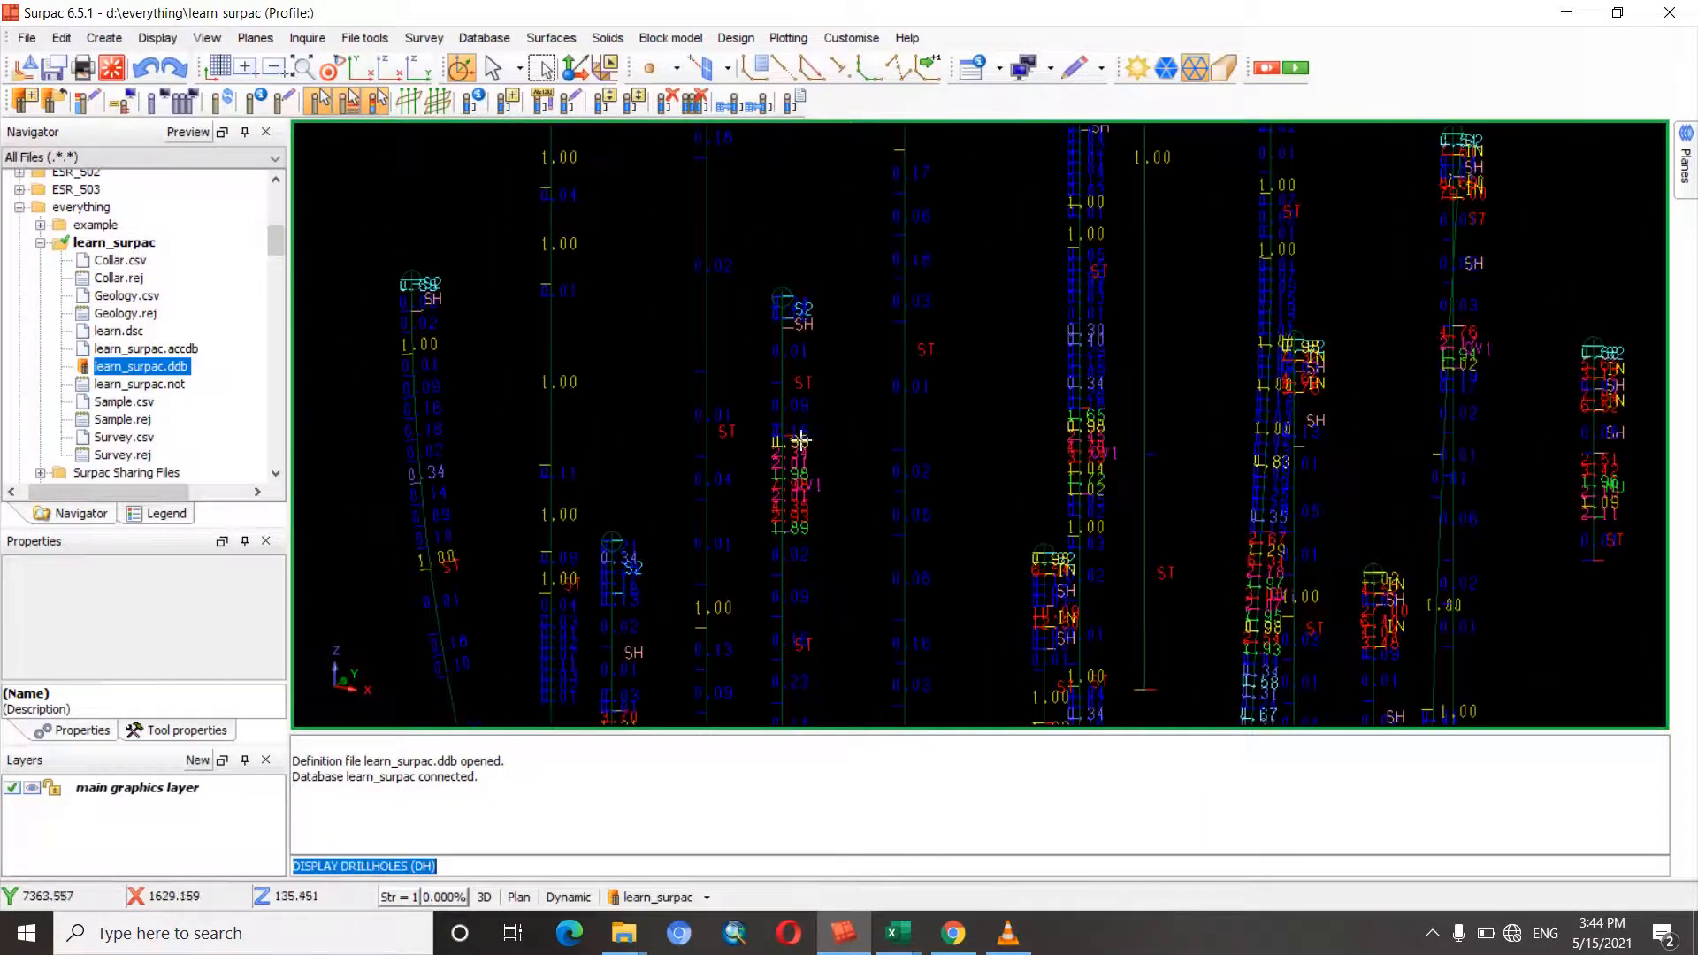
{"action": "left_click_drag", "start_coordinate": [572, 489], "coordinate": [652, 478]}
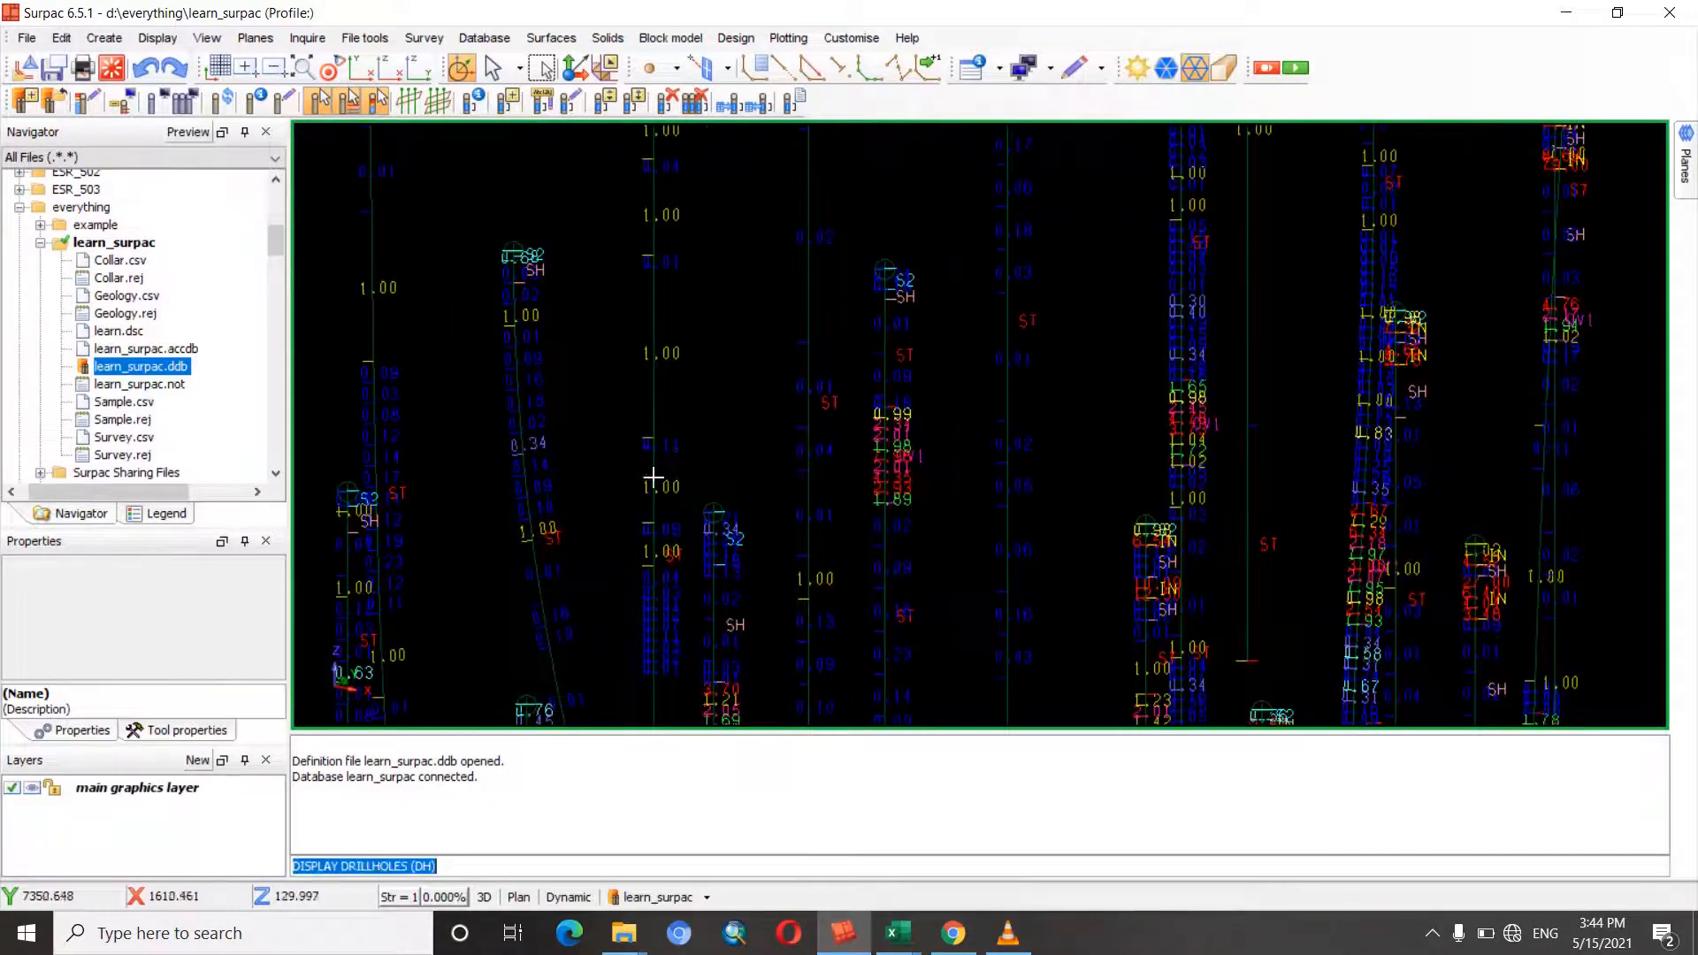
{"action": "left_click_drag", "start_coordinate": [756, 464], "coordinate": [801, 431]}
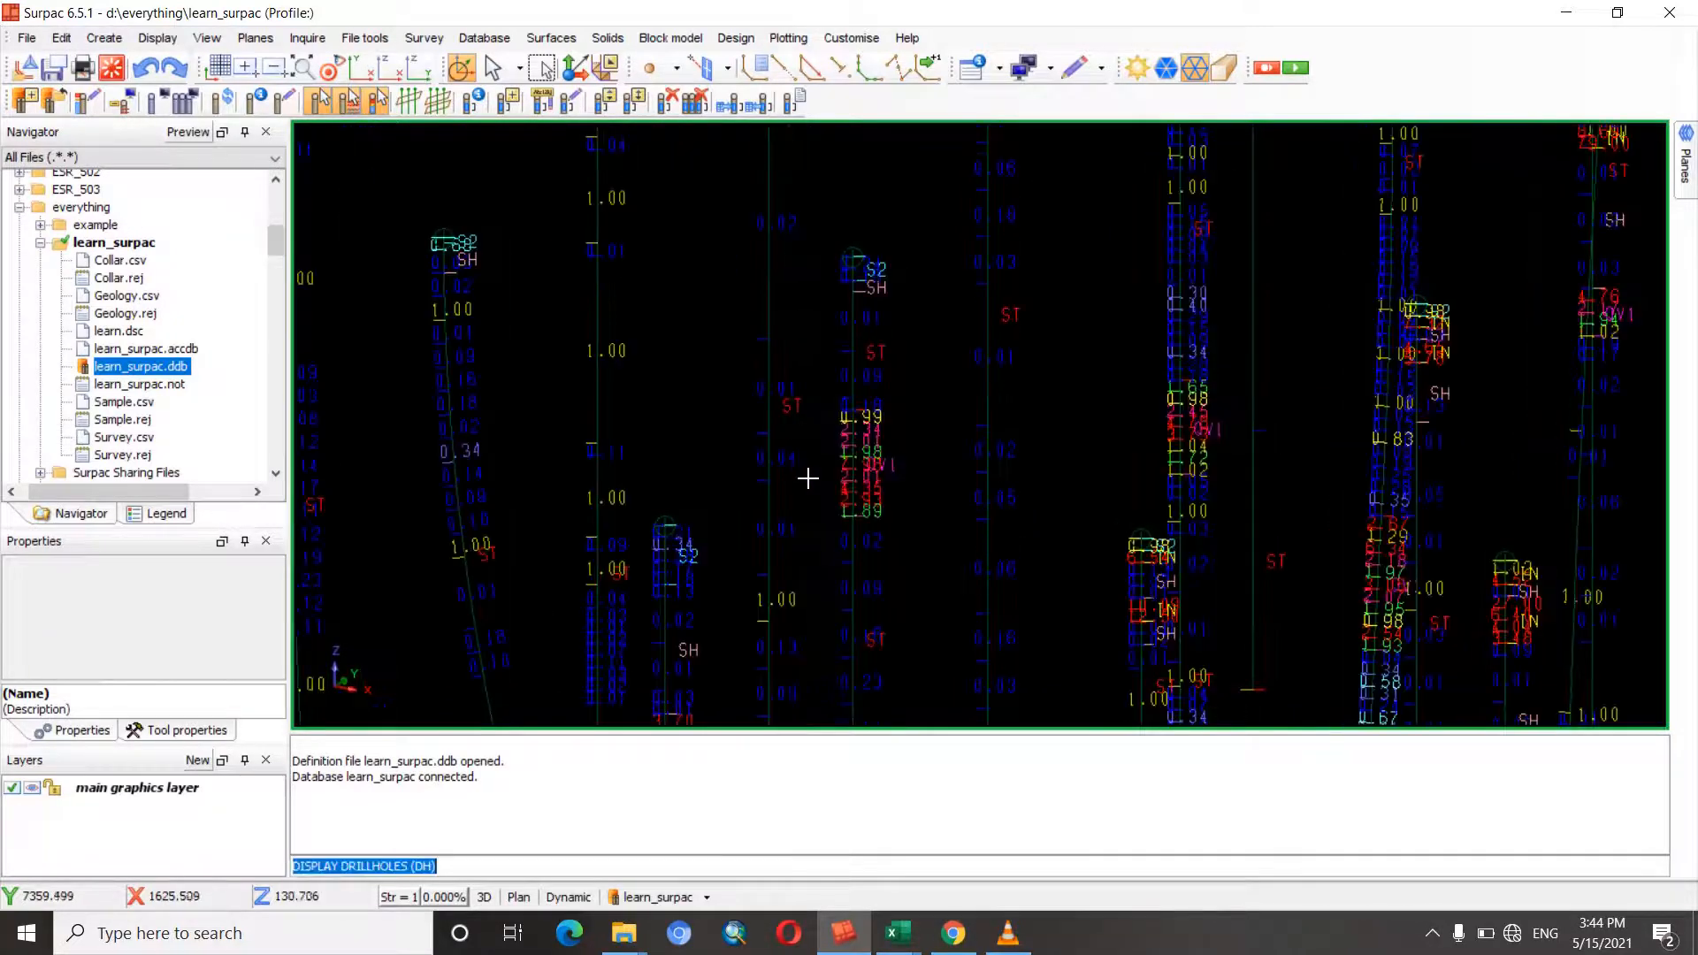
{"action": "right_click_drag", "start_coordinate": [808, 479], "coordinate": [805, 470]}
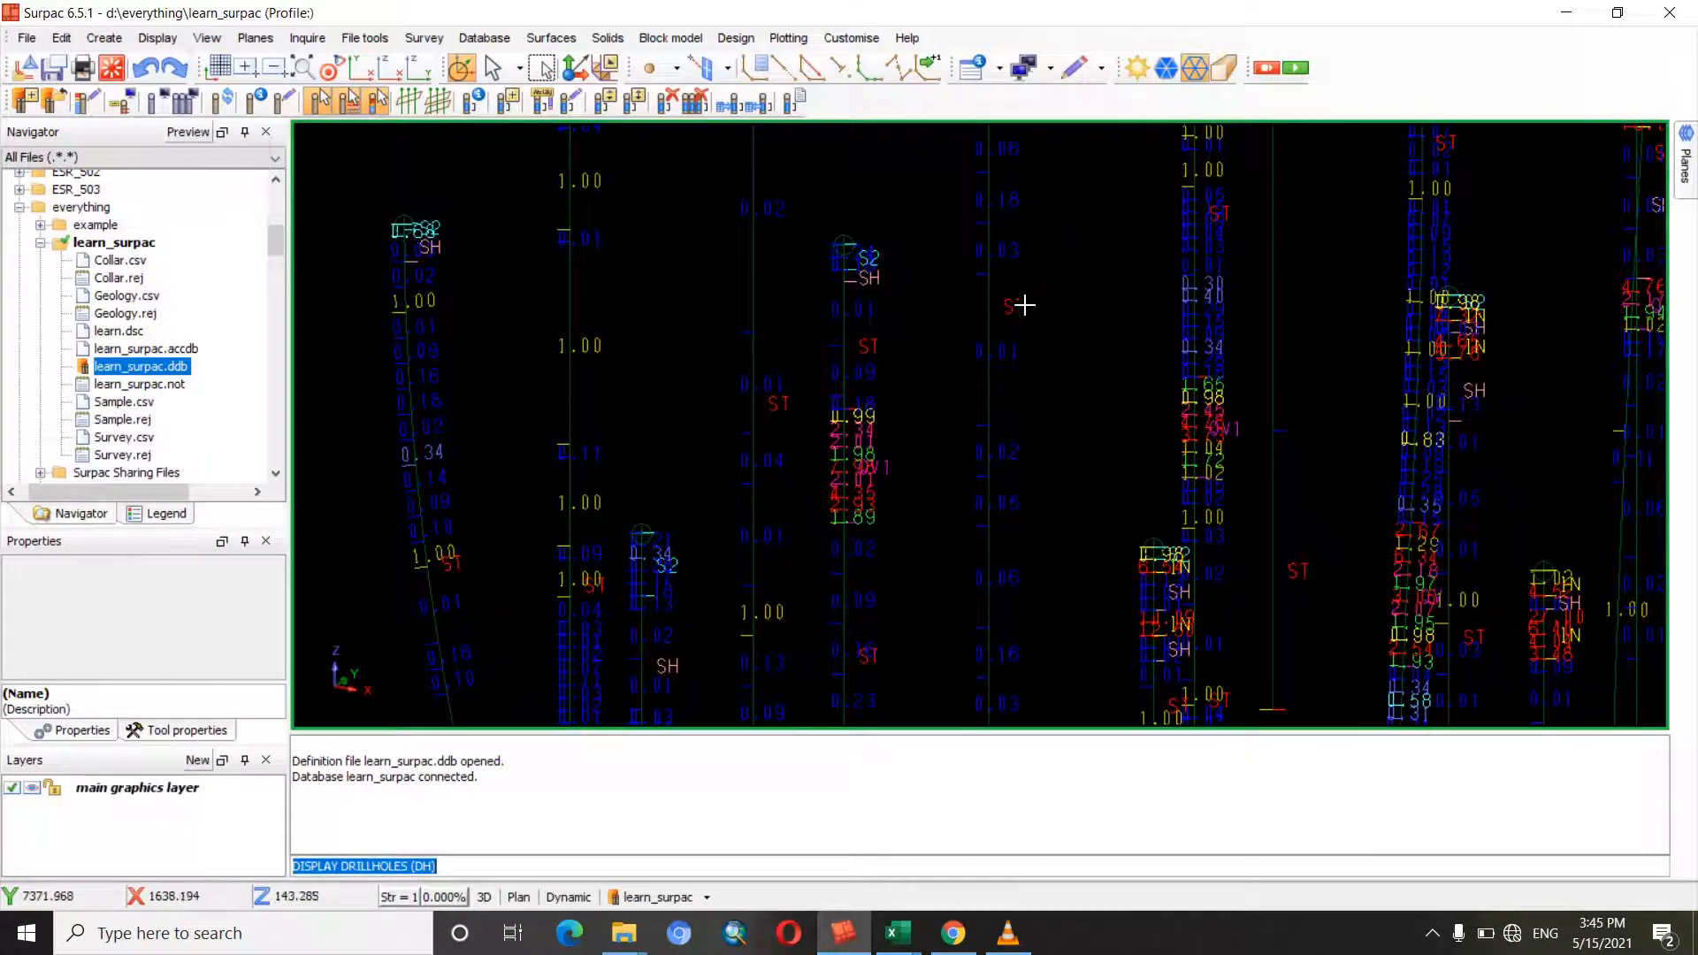
{"action": "scroll", "coordinate": [1014, 304], "scroll_direction": "up", "scroll_amount": 1}
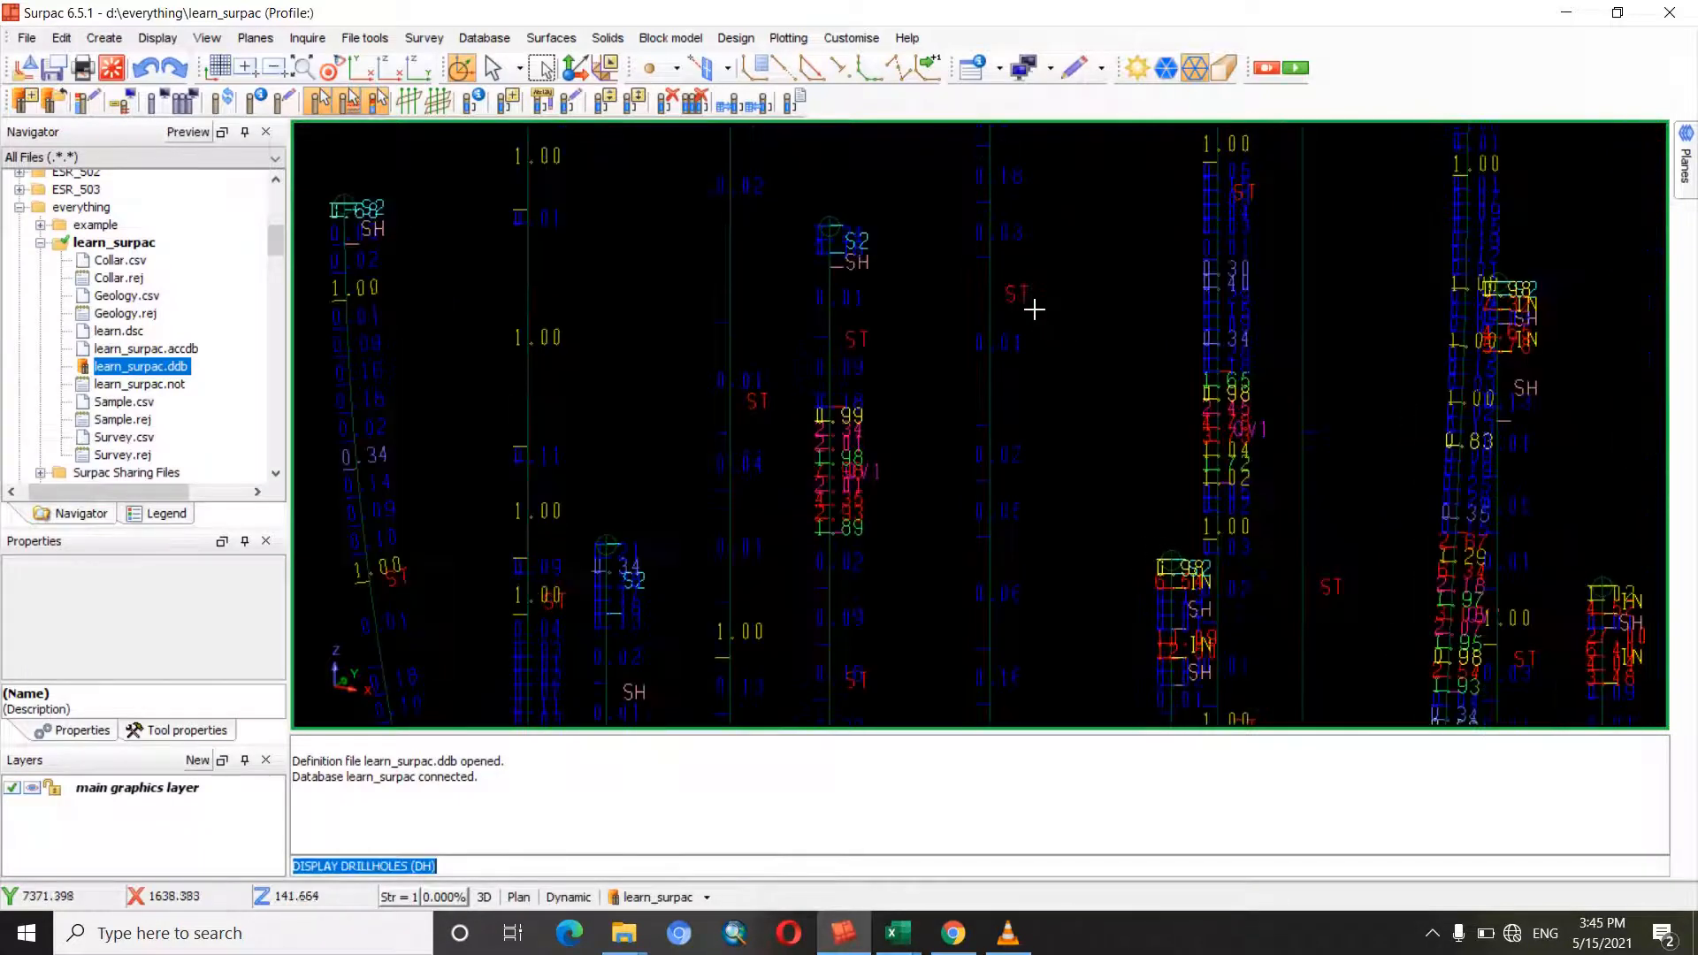
{"action": "scroll", "coordinate": [1011, 322], "scroll_direction": "down", "scroll_amount": 1}
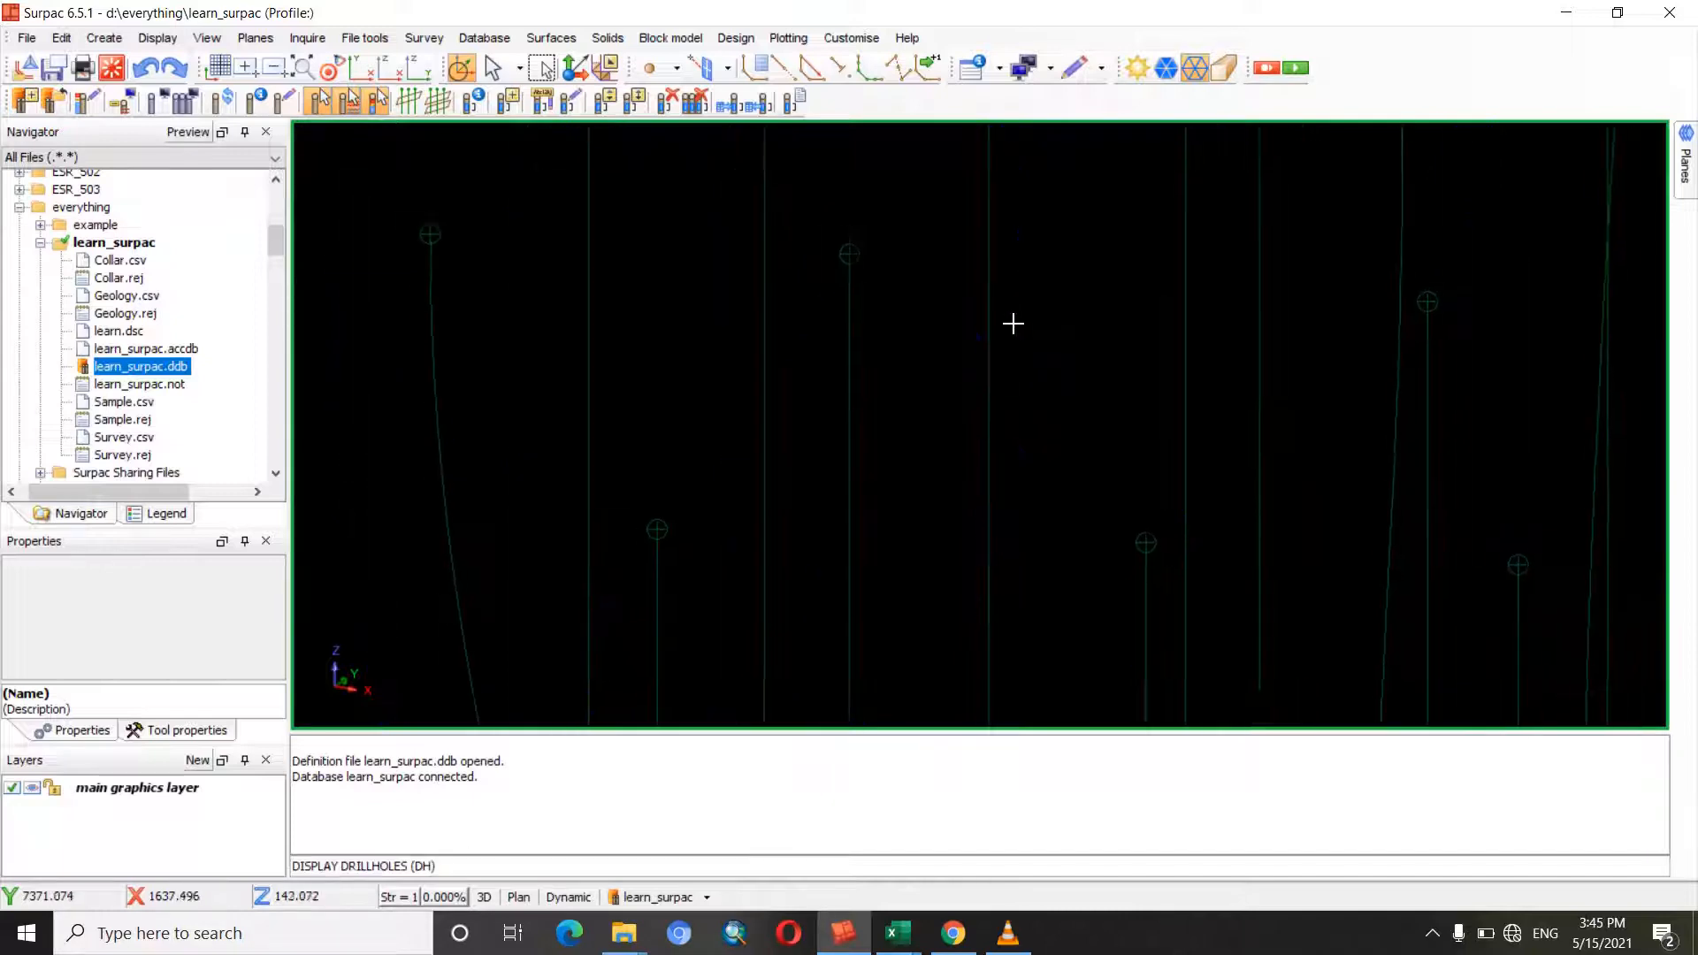
{"action": "scroll", "coordinate": [1017, 300], "scroll_direction": "down", "scroll_amount": 1}
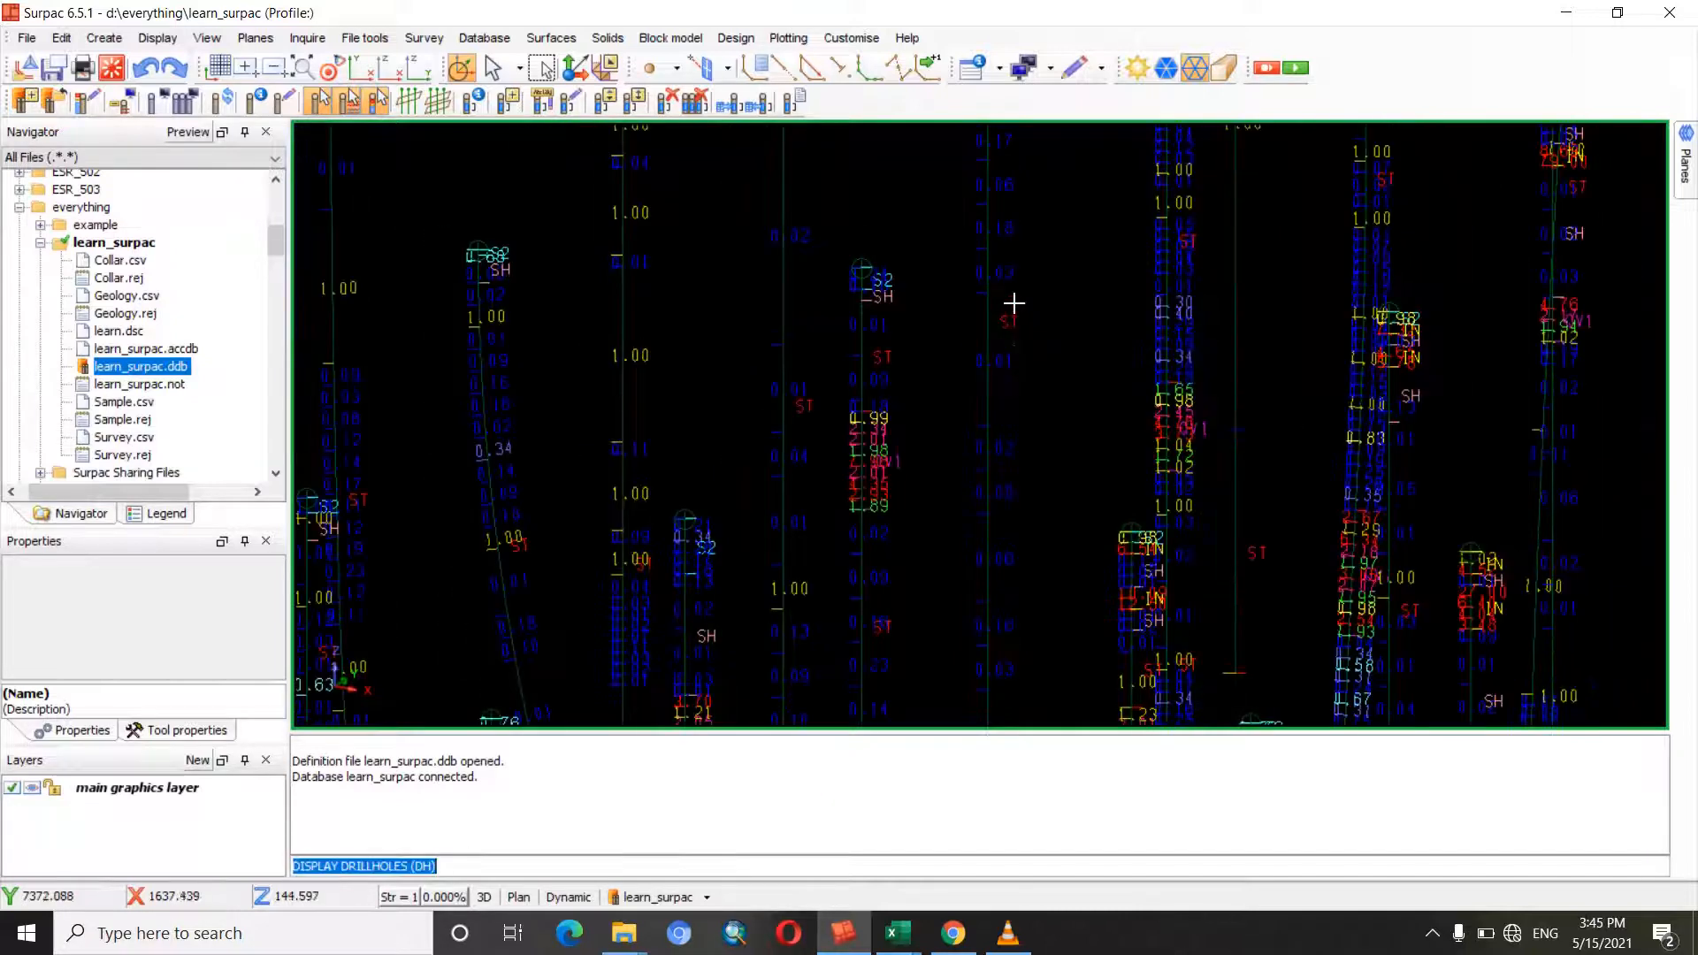
{"action": "scroll", "coordinate": [1021, 300], "scroll_direction": "down", "scroll_amount": 1}
{"action": "scroll", "coordinate": [1017, 318], "scroll_direction": "down", "scroll_amount": 1}
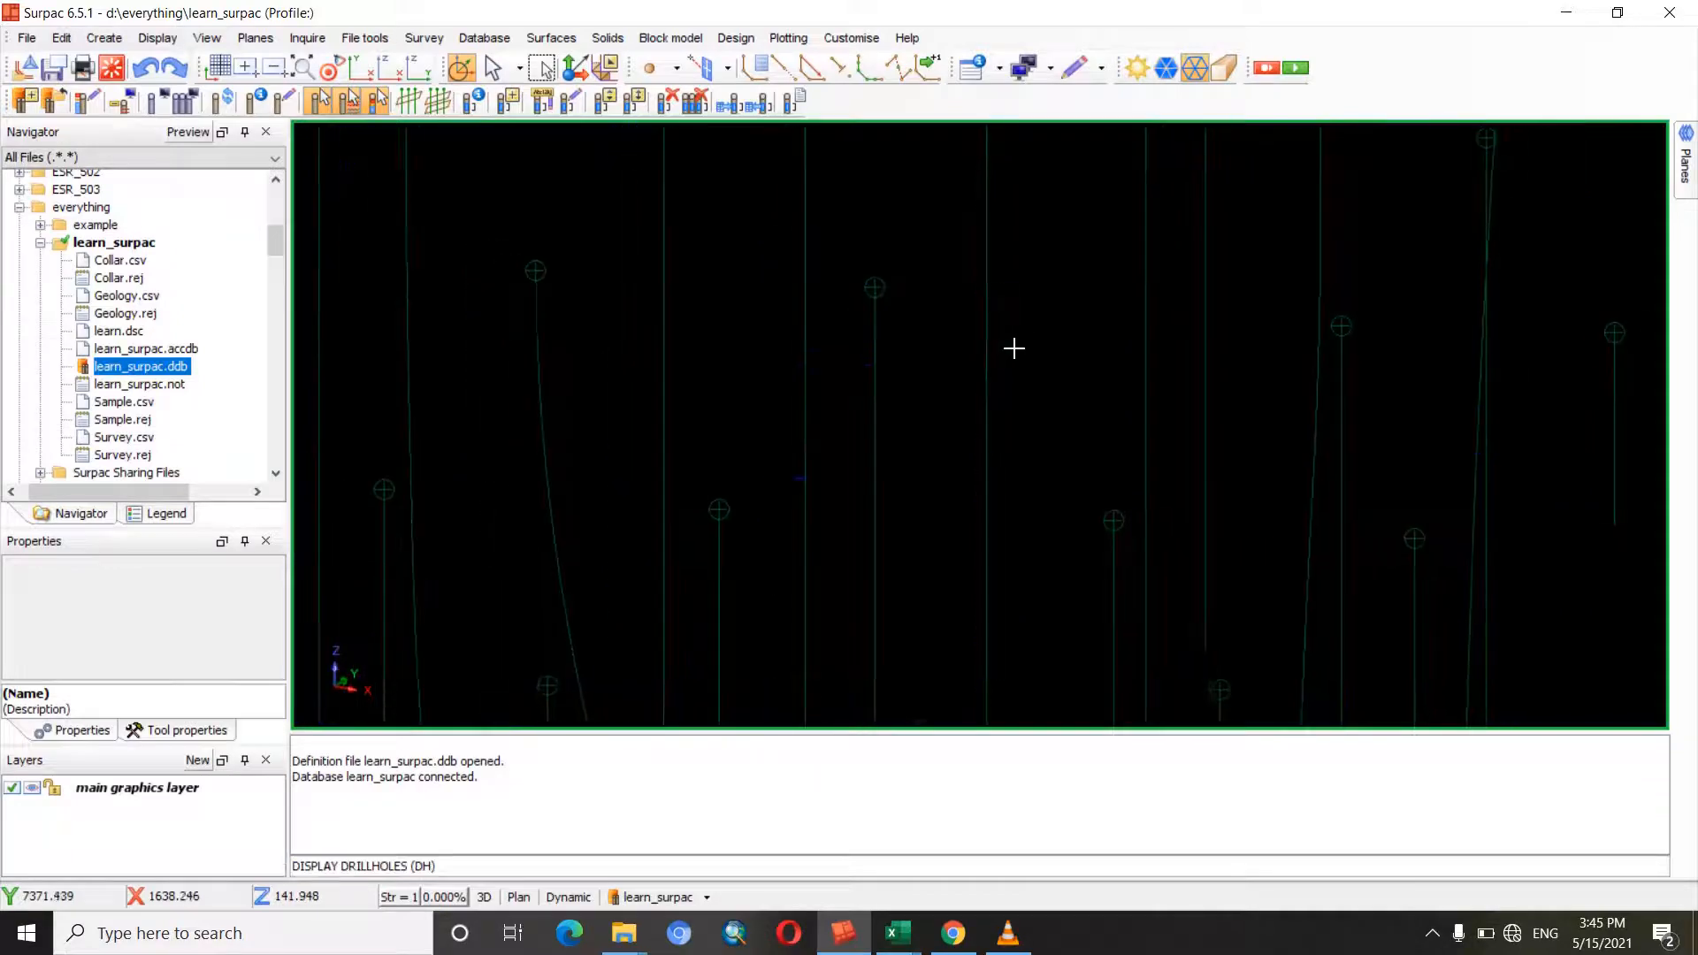
{"action": "scroll", "coordinate": [1039, 313], "scroll_direction": "down", "scroll_amount": 1}
{"action": "scroll", "coordinate": [1027, 348], "scroll_direction": "down", "scroll_amount": 1}
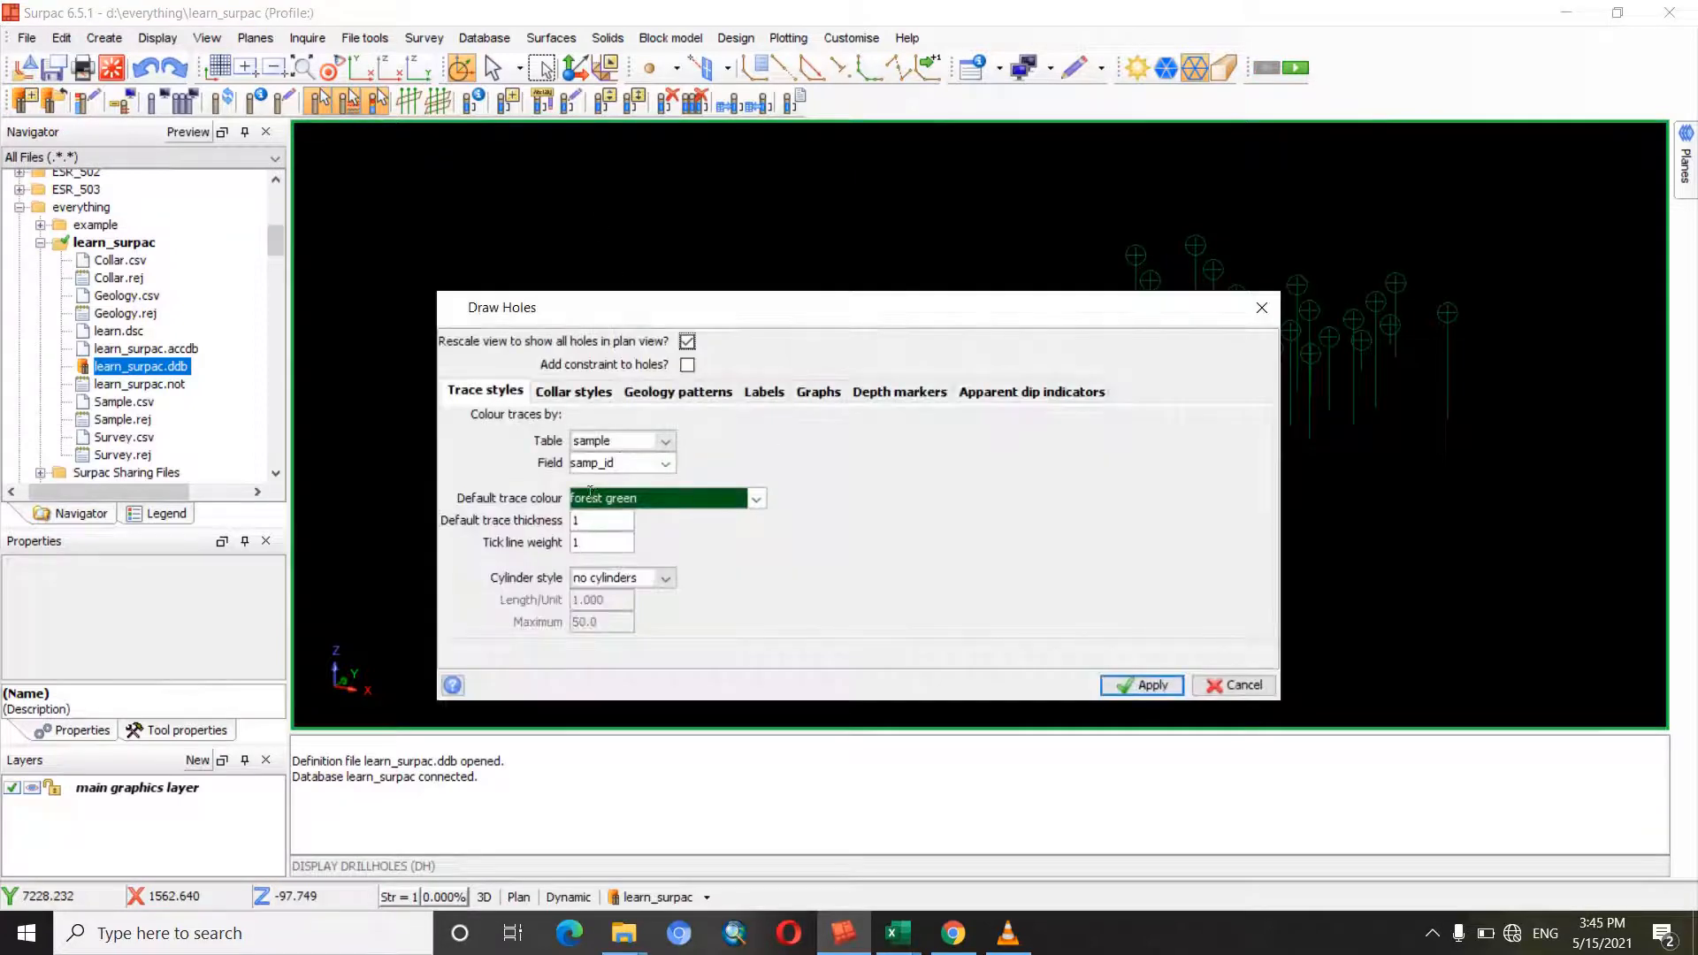
- Colour the drillhole traces by the gold field of the sample table and redraw the holes
{"action": "left_click", "coordinate": [654, 465]}
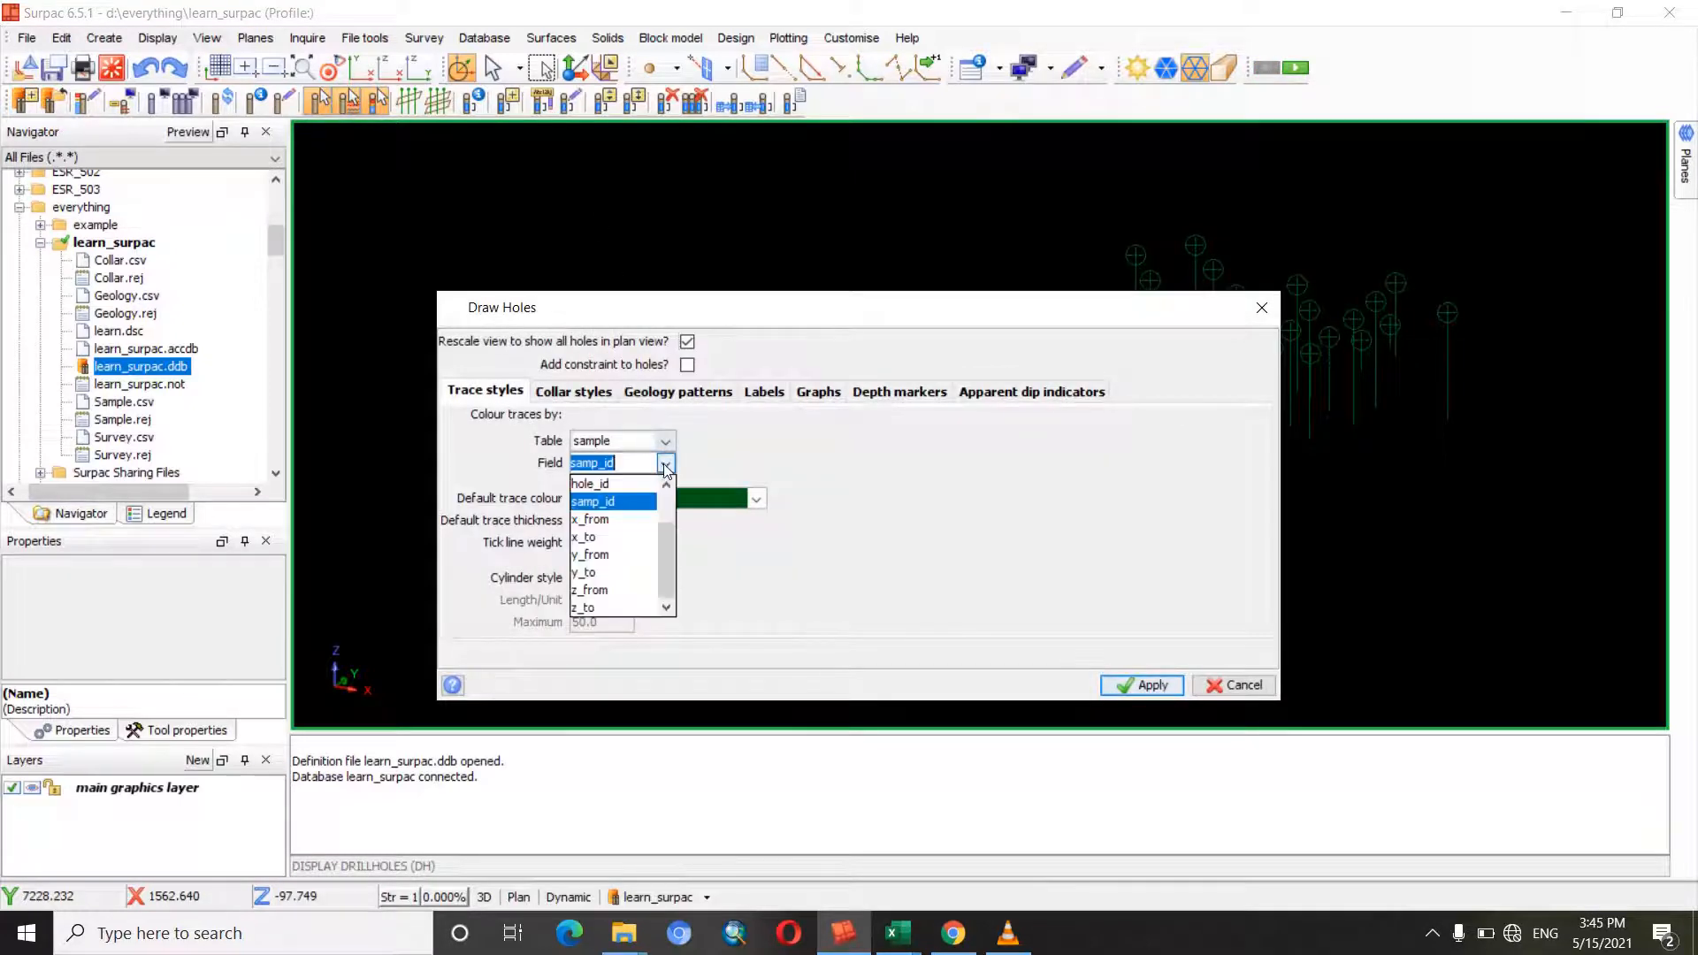
{"action": "scroll", "coordinate": [670, 519], "scroll_direction": "up", "scroll_amount": 1}
{"action": "left_click", "coordinate": [635, 519]}
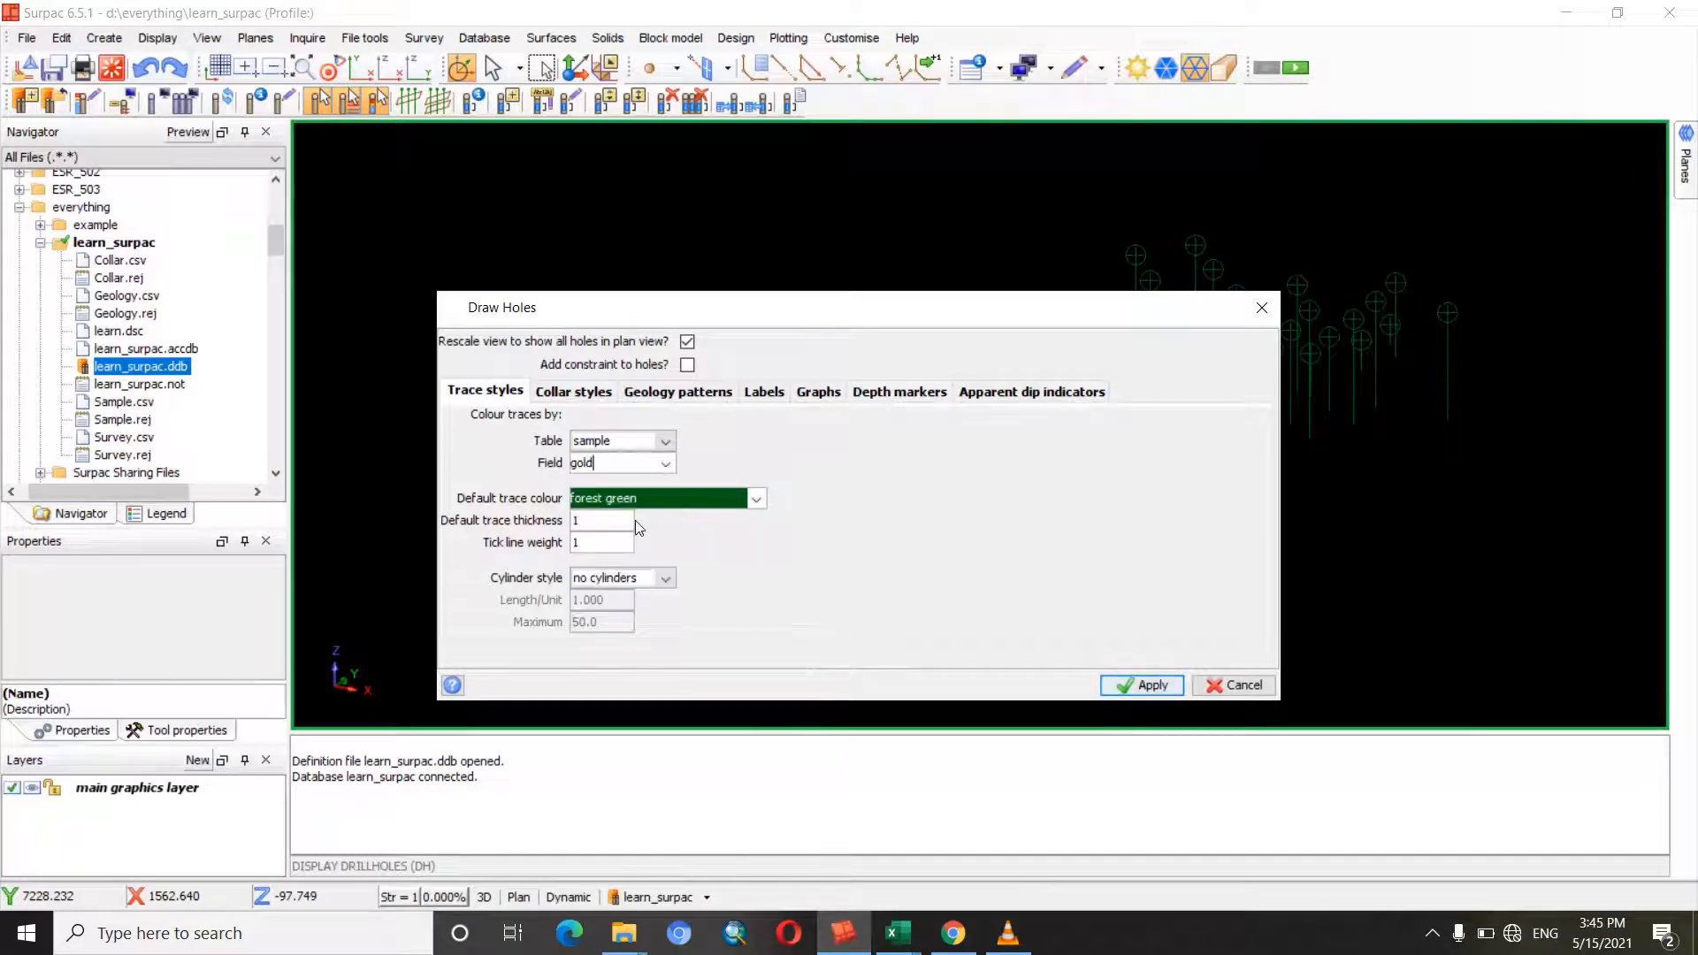
{"action": "left_click", "coordinate": [1143, 685]}
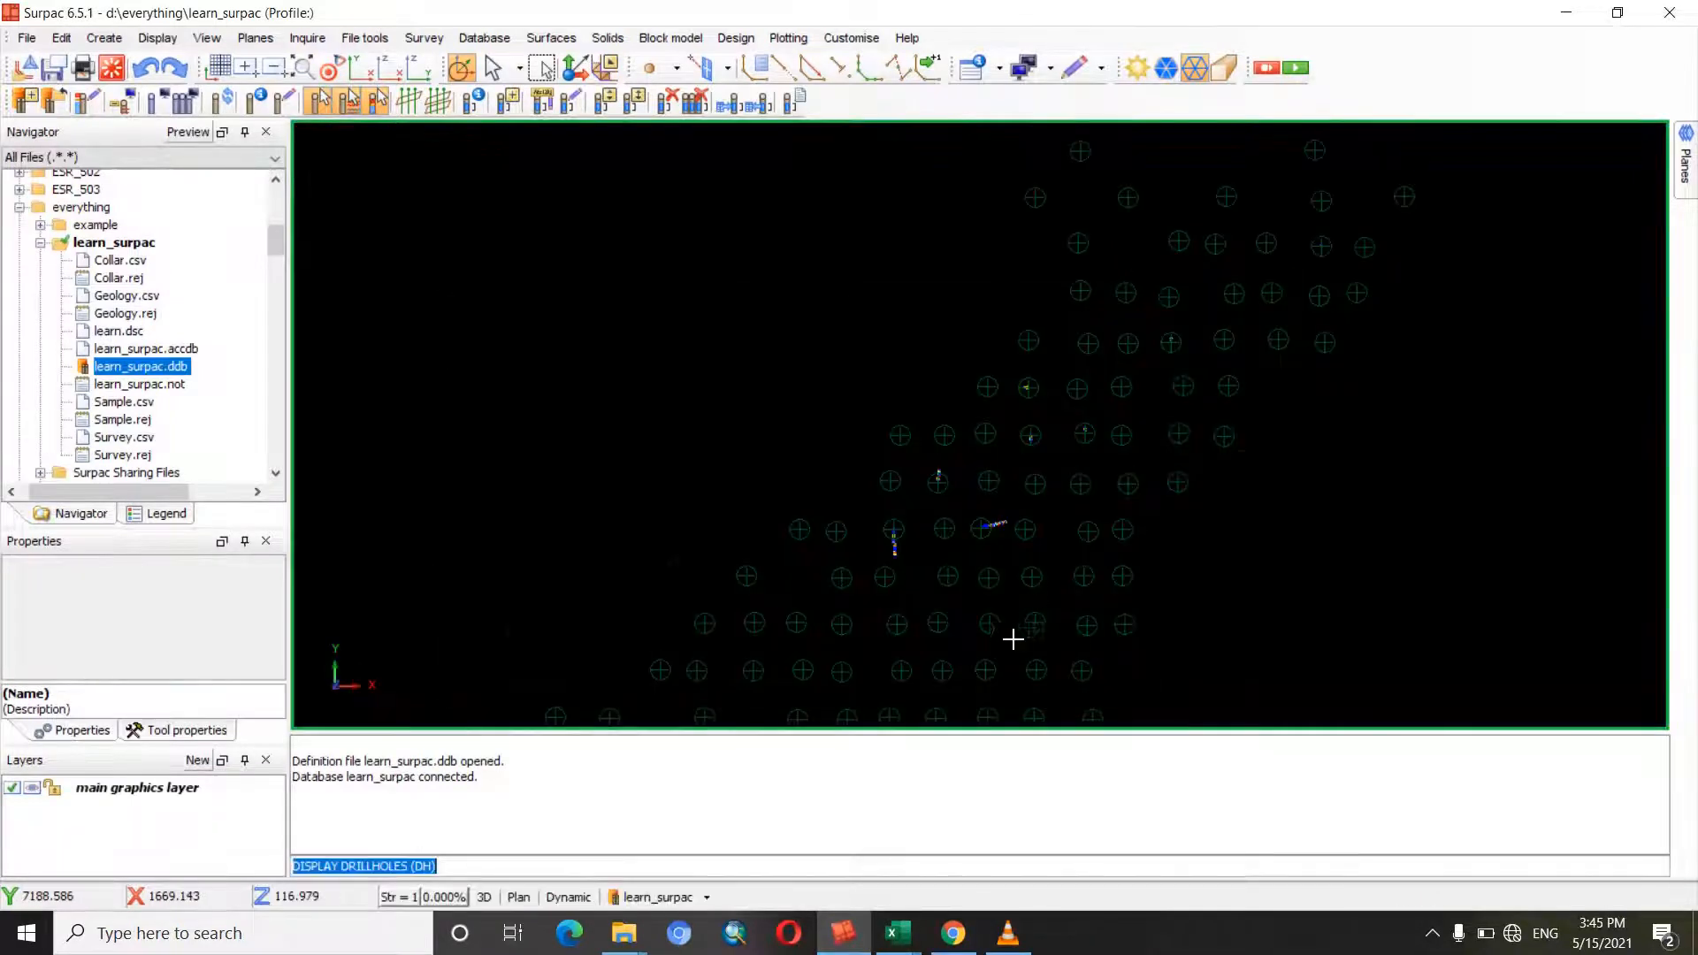
- Reopen the drillhole drawing settings and clear the geology and sample tables from the two label rows
{"action": "scroll", "coordinate": [934, 580], "scroll_direction": "up", "scroll_amount": 6}
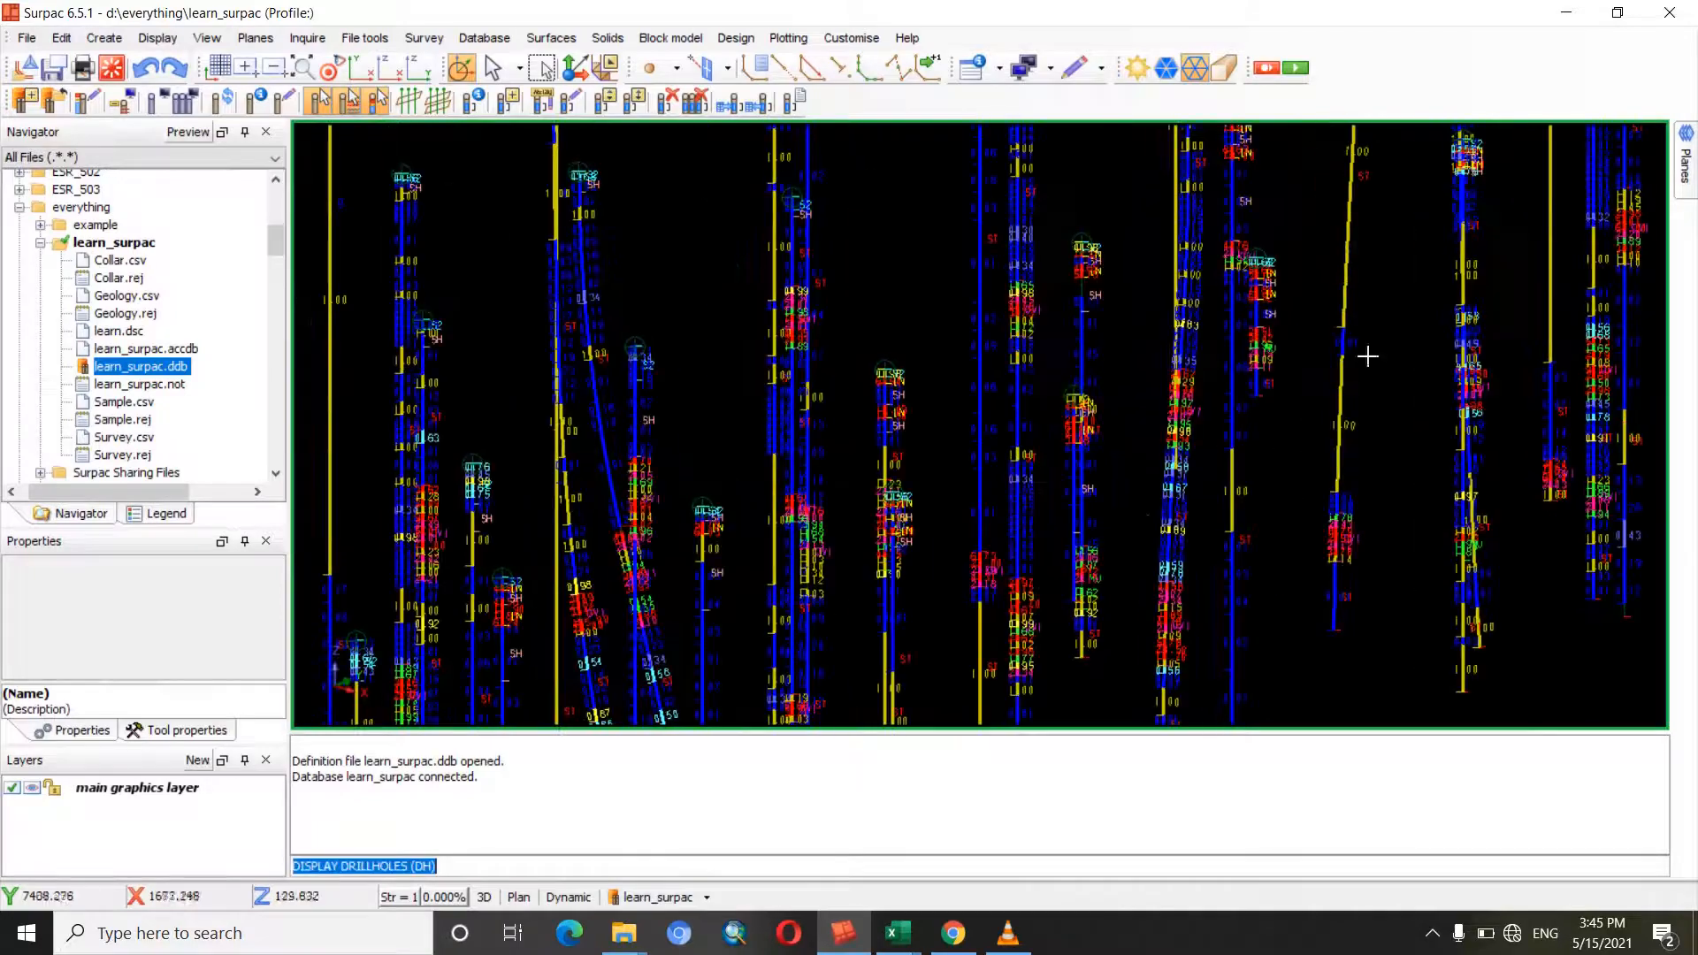
{"action": "scroll", "coordinate": [1022, 507], "scroll_direction": "up", "scroll_amount": 5}
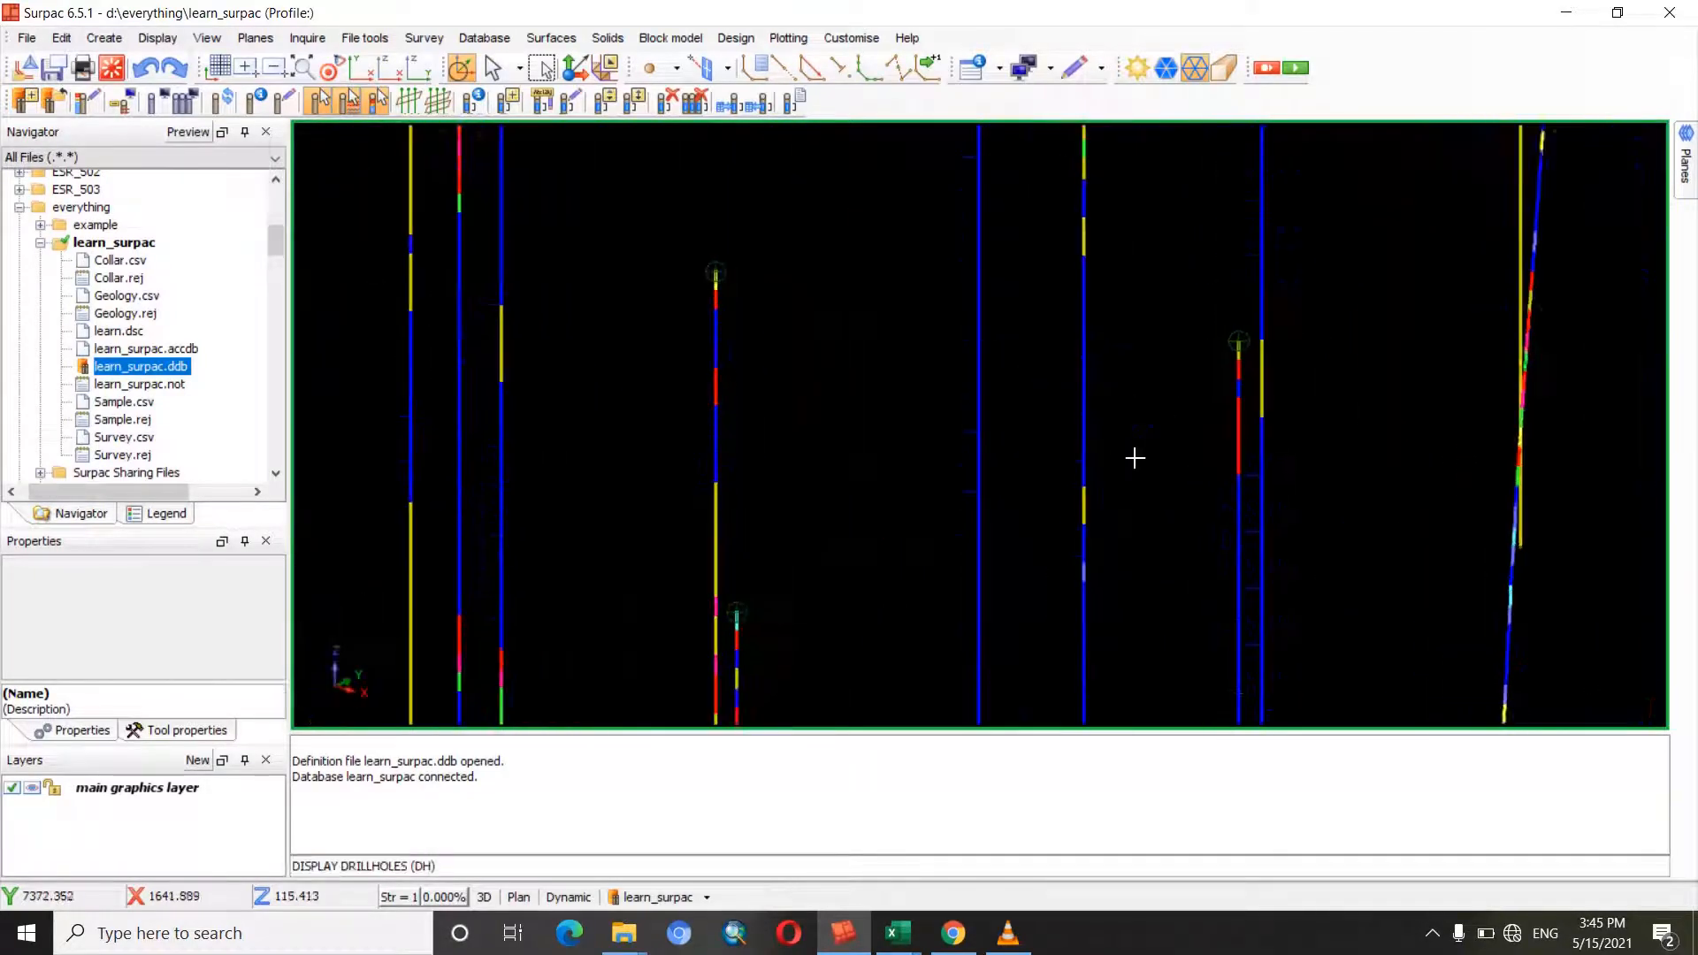
{"action": "scroll", "coordinate": [1216, 326], "scroll_direction": "down", "scroll_amount": 6}
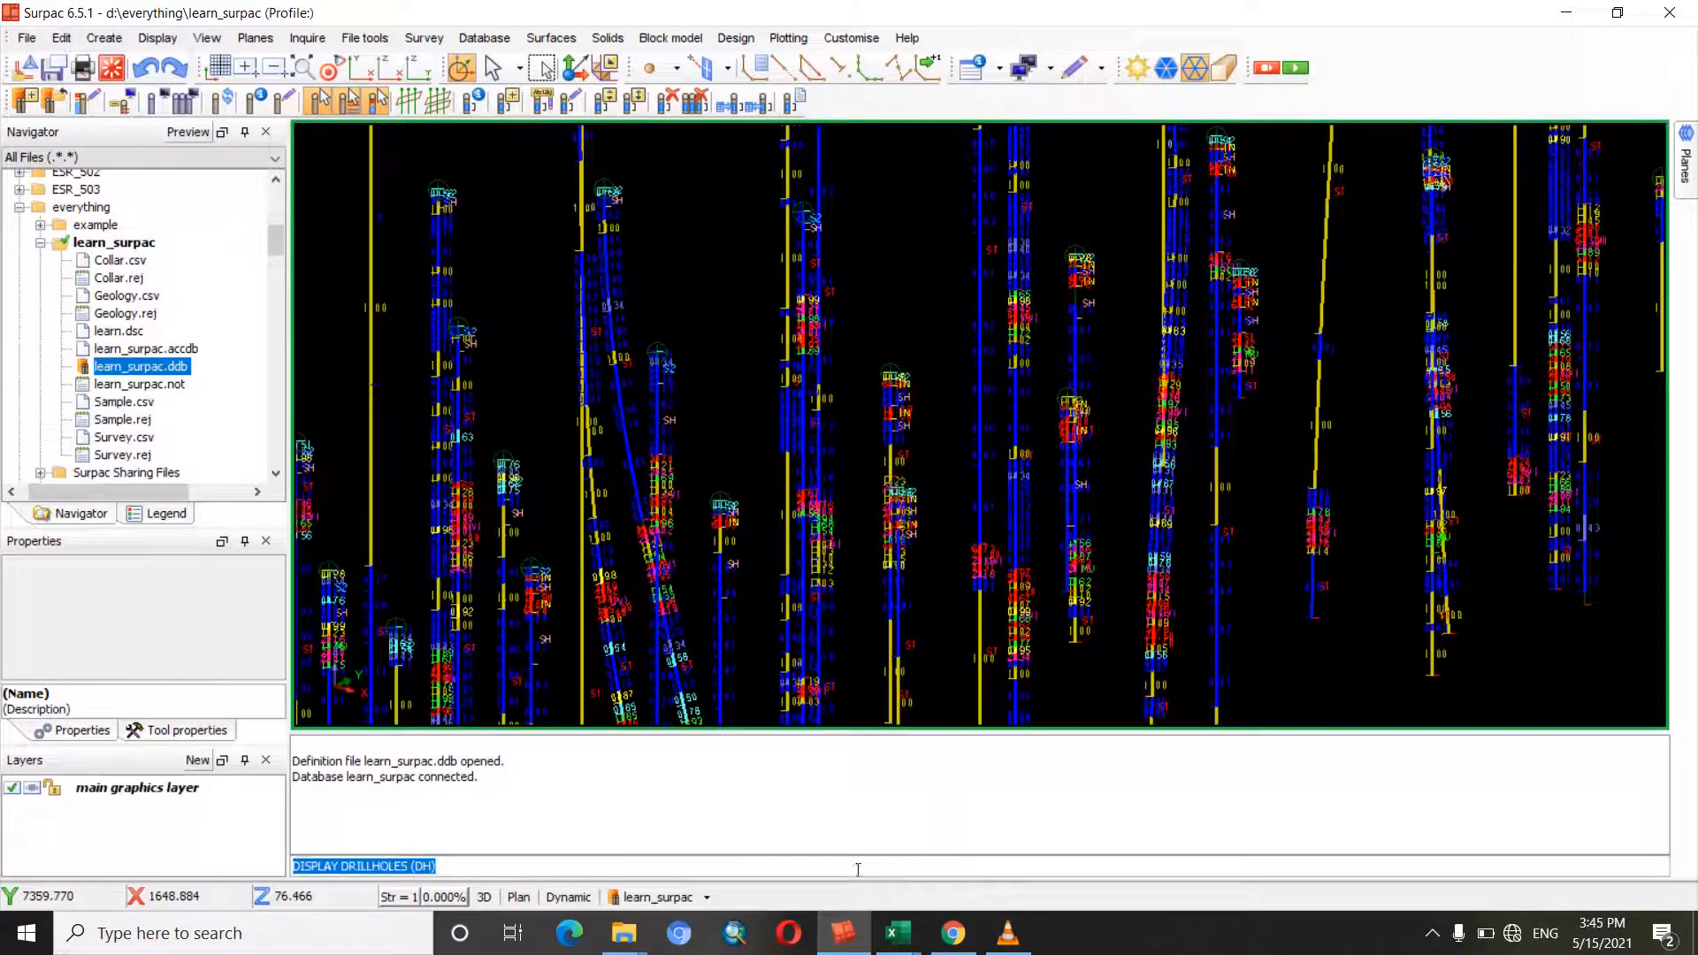
{"action": "key", "text": "Return"}
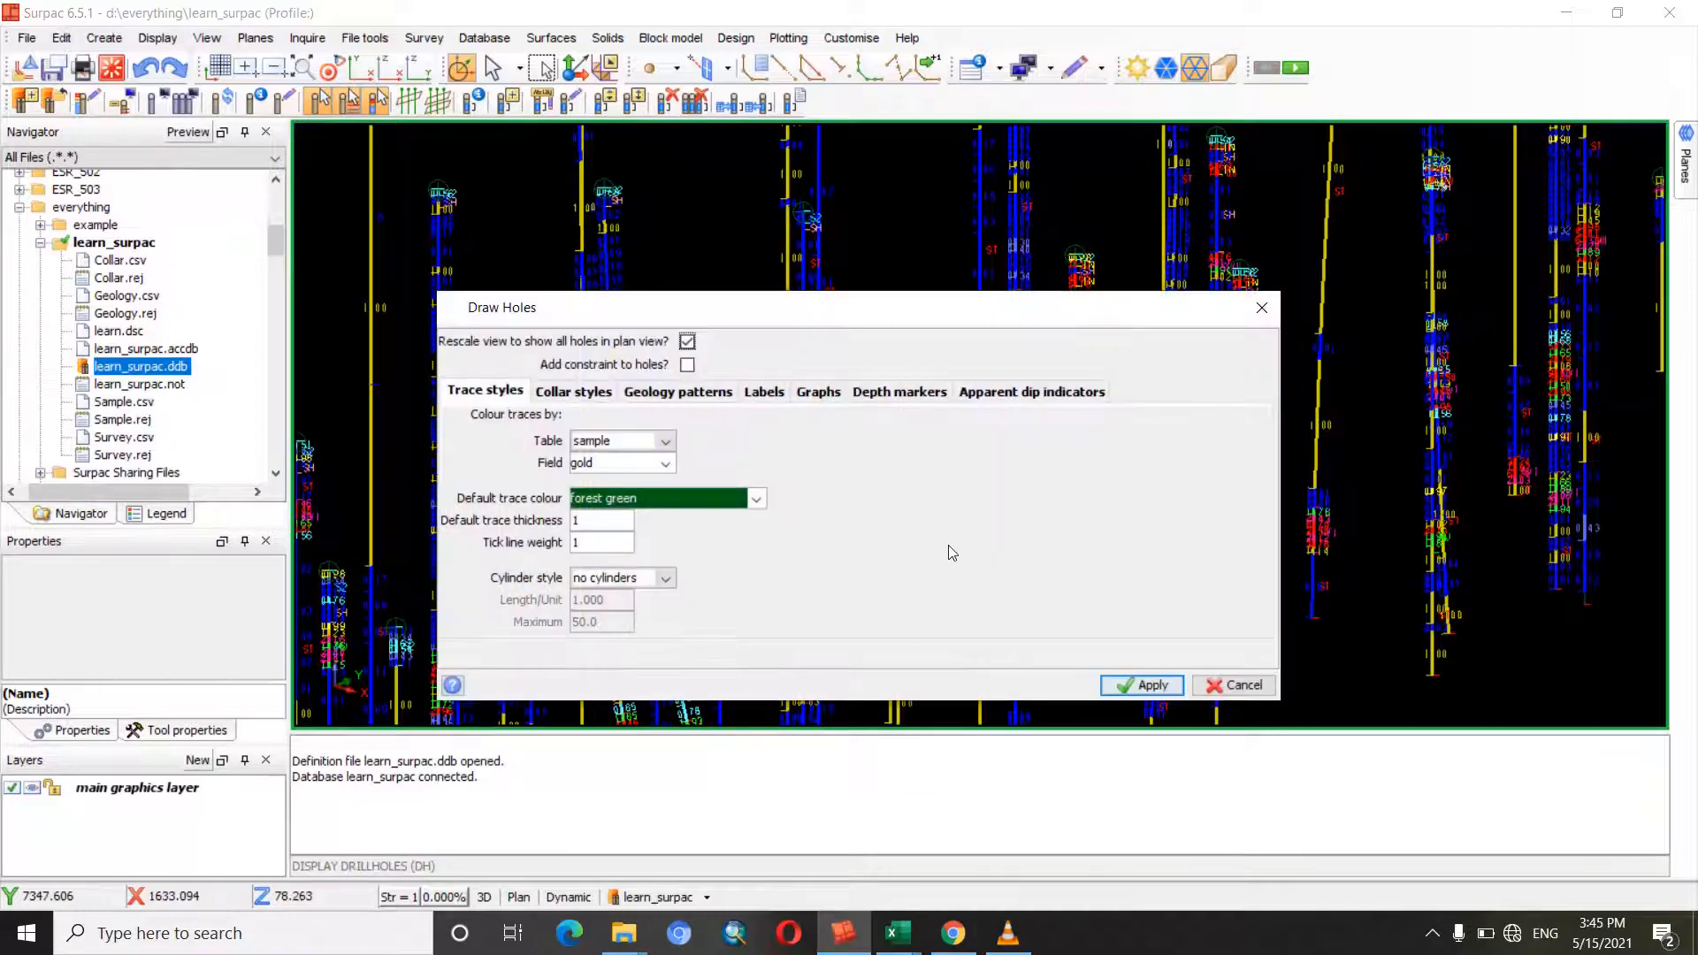
{"action": "left_click", "coordinate": [690, 392]}
{"action": "left_click", "coordinate": [761, 392]}
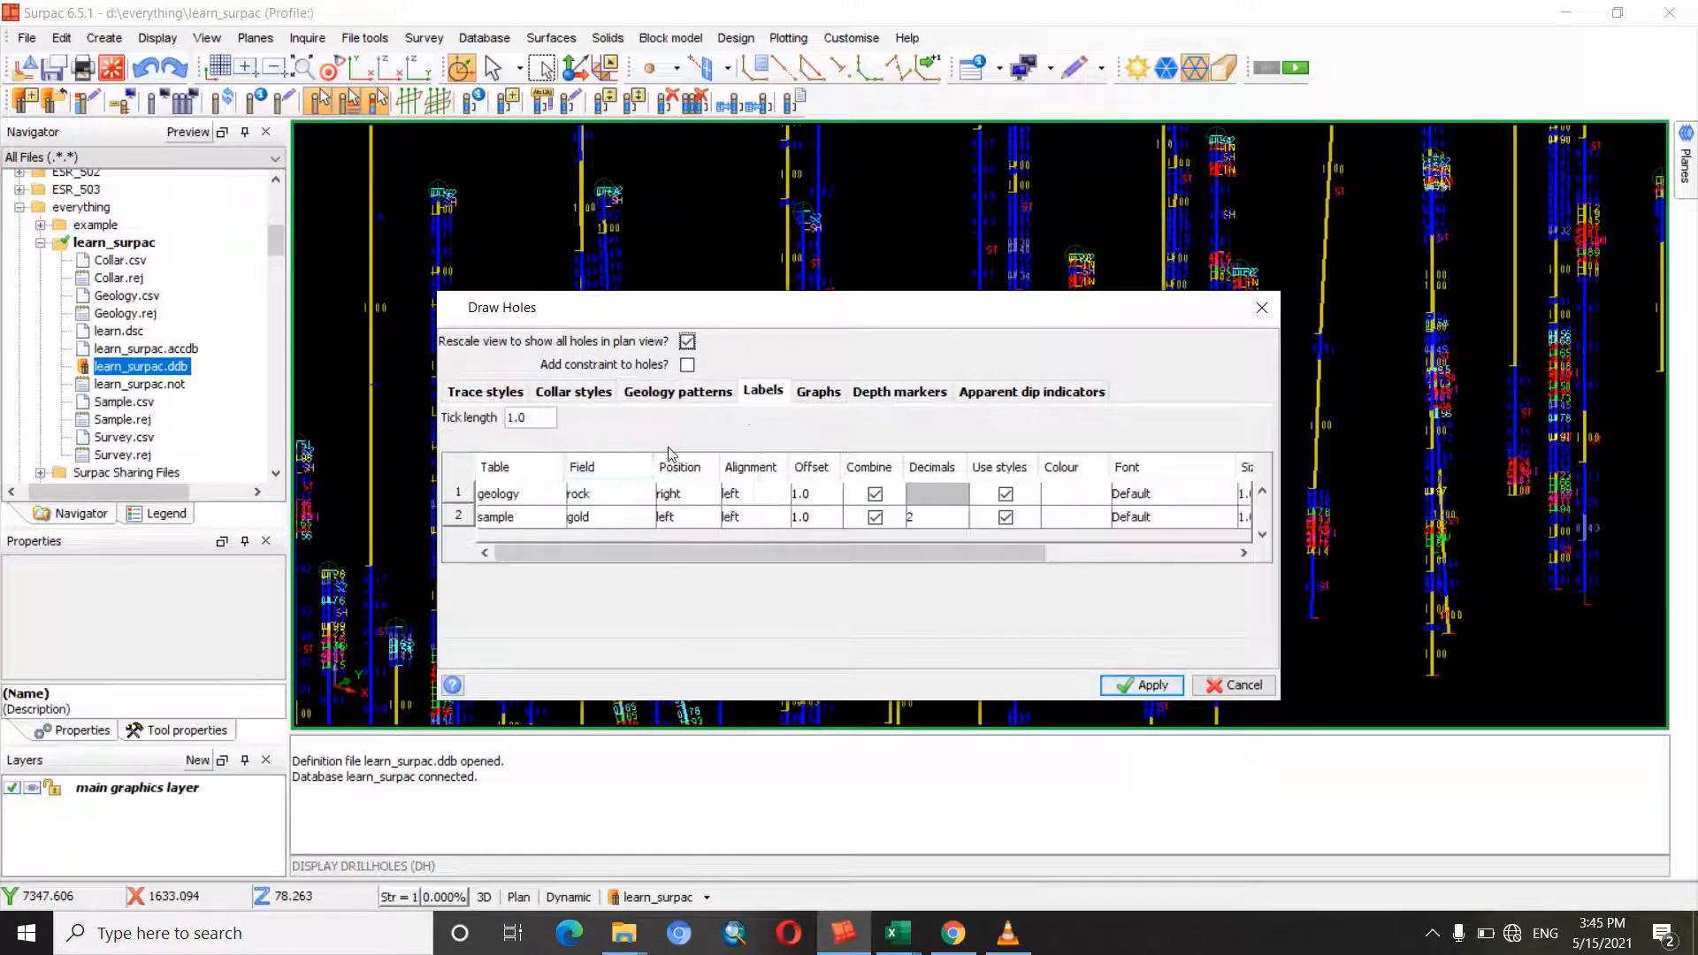
{"action": "left_click", "coordinate": [555, 501]}
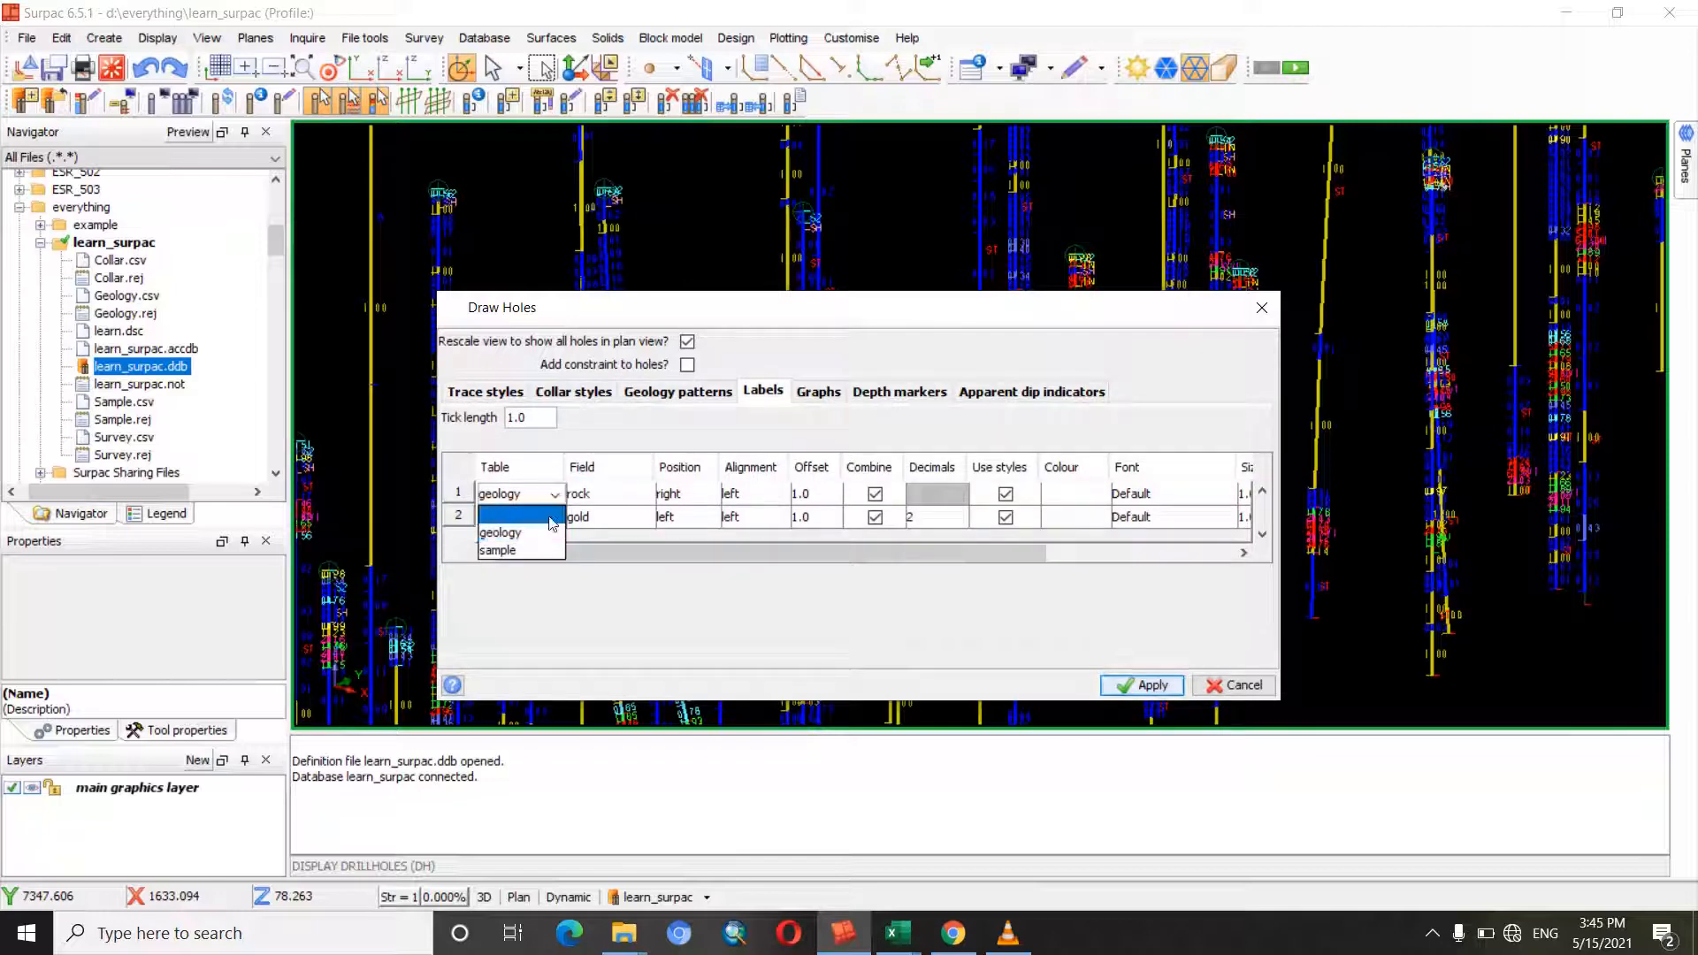
{"action": "left_click", "coordinate": [558, 520]}
{"action": "left_click", "coordinate": [556, 517]}
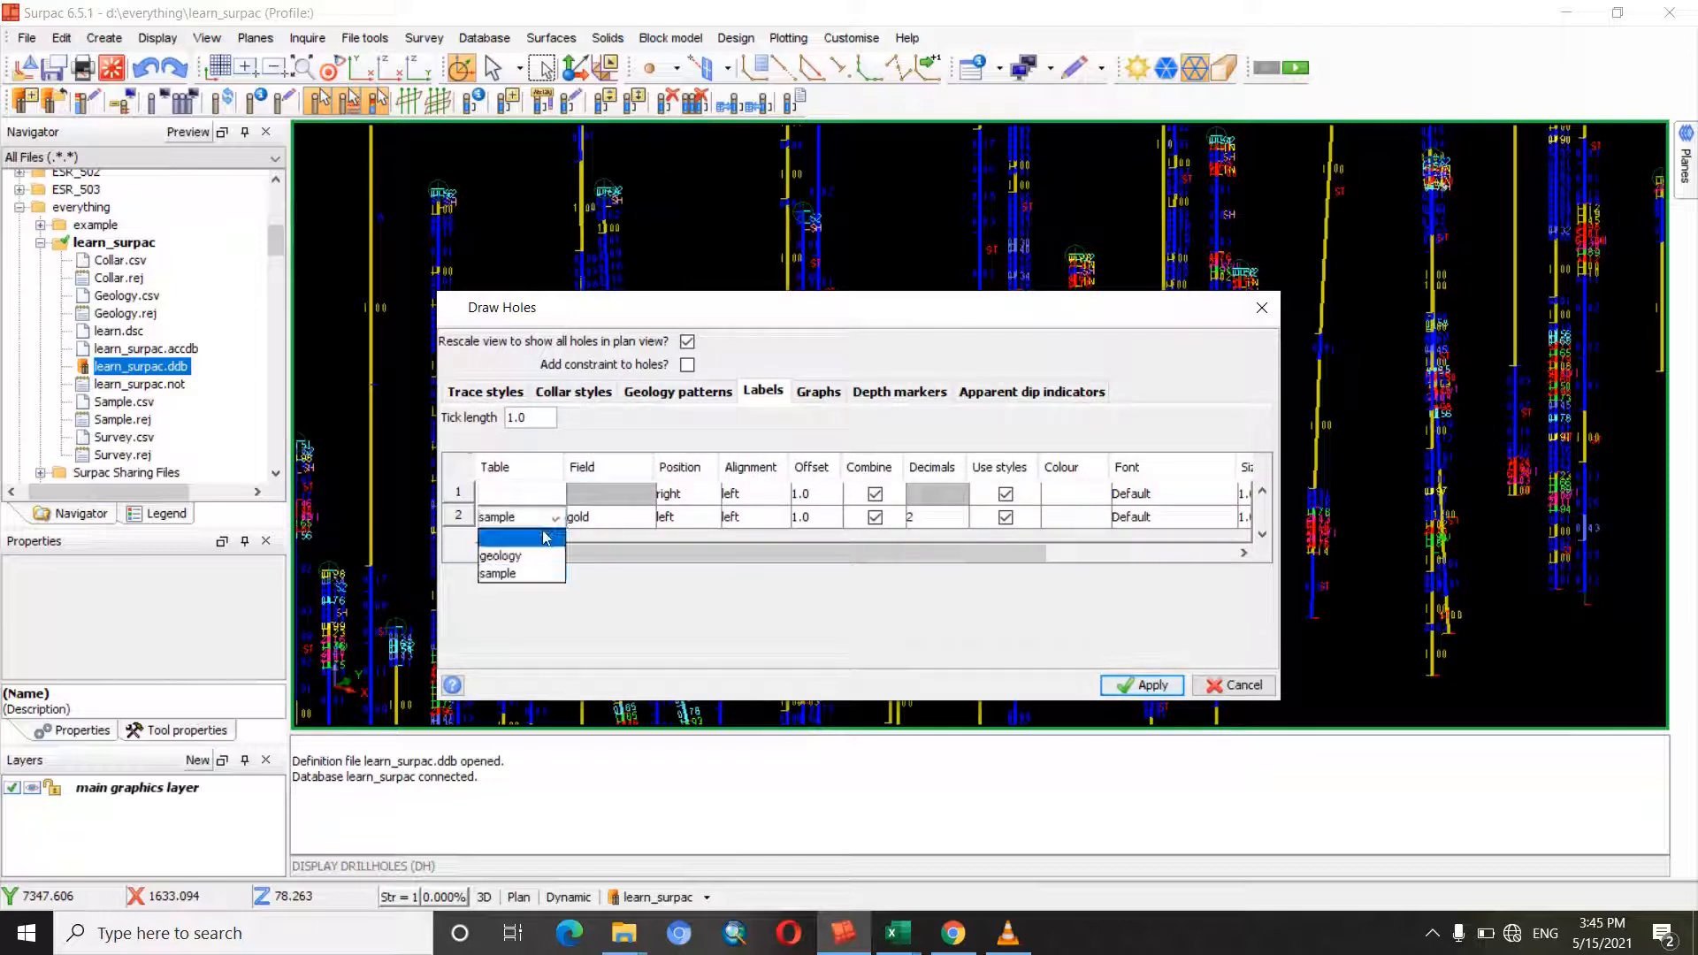
{"action": "left_click", "coordinate": [541, 532]}
- Set up a line graph of the sample table's gold field along the holes and redraw the drillholes
{"action": "left_click", "coordinate": [823, 394]}
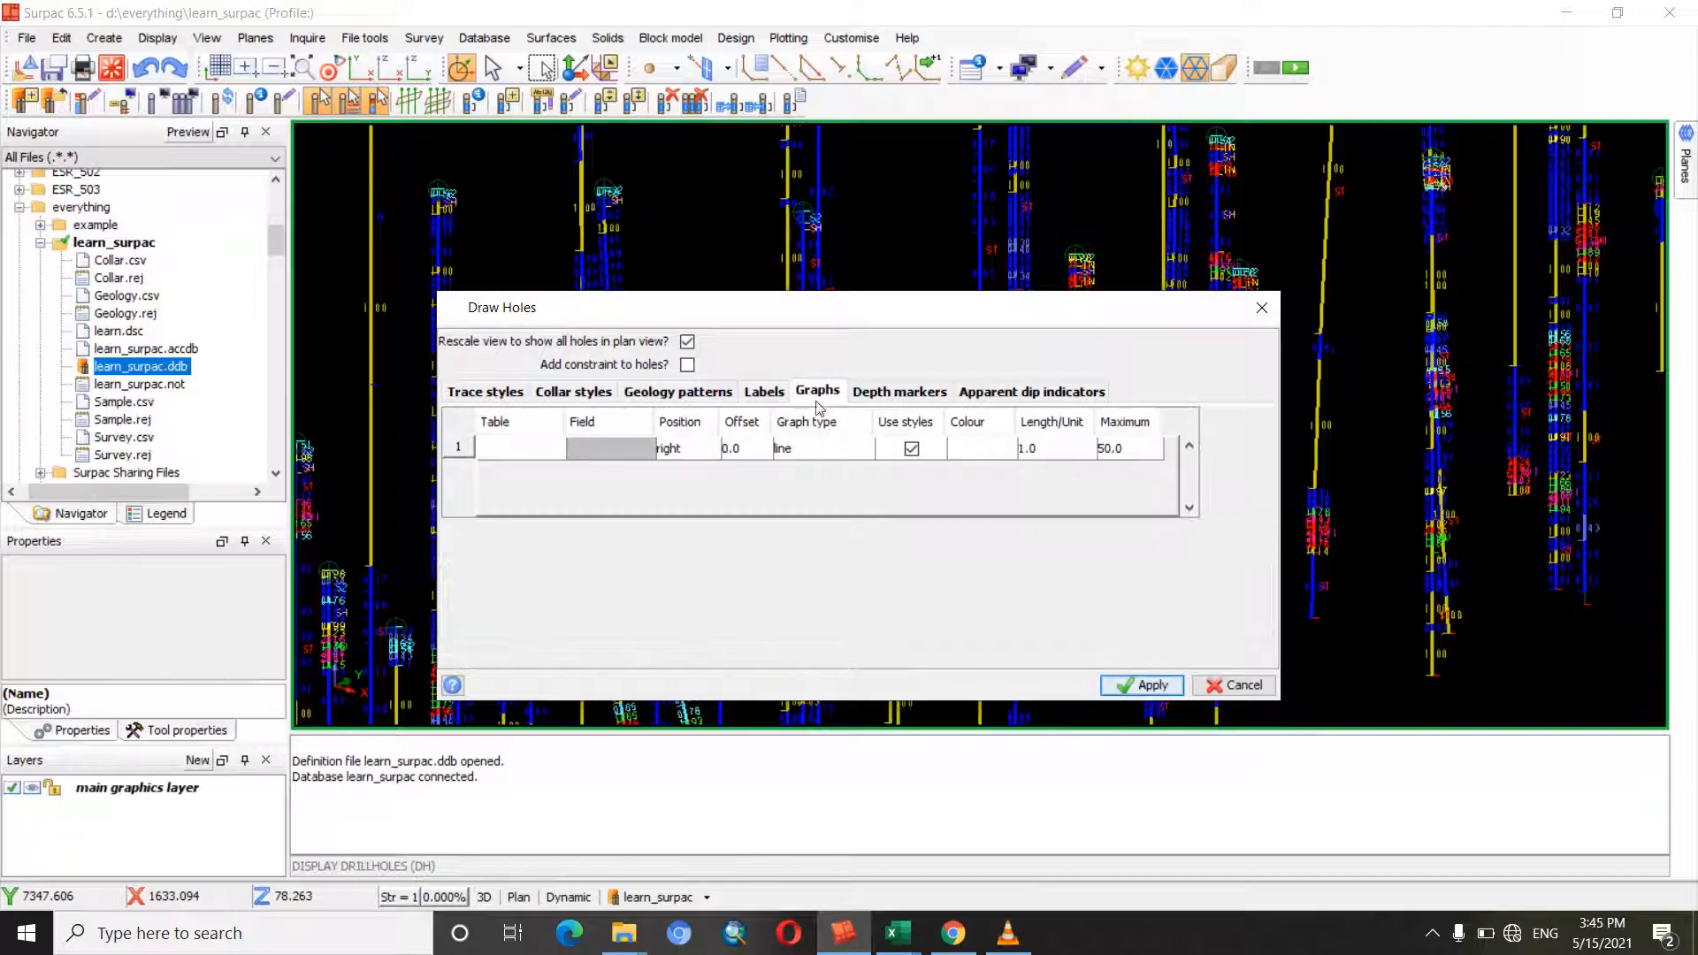
{"action": "left_click", "coordinate": [560, 453]}
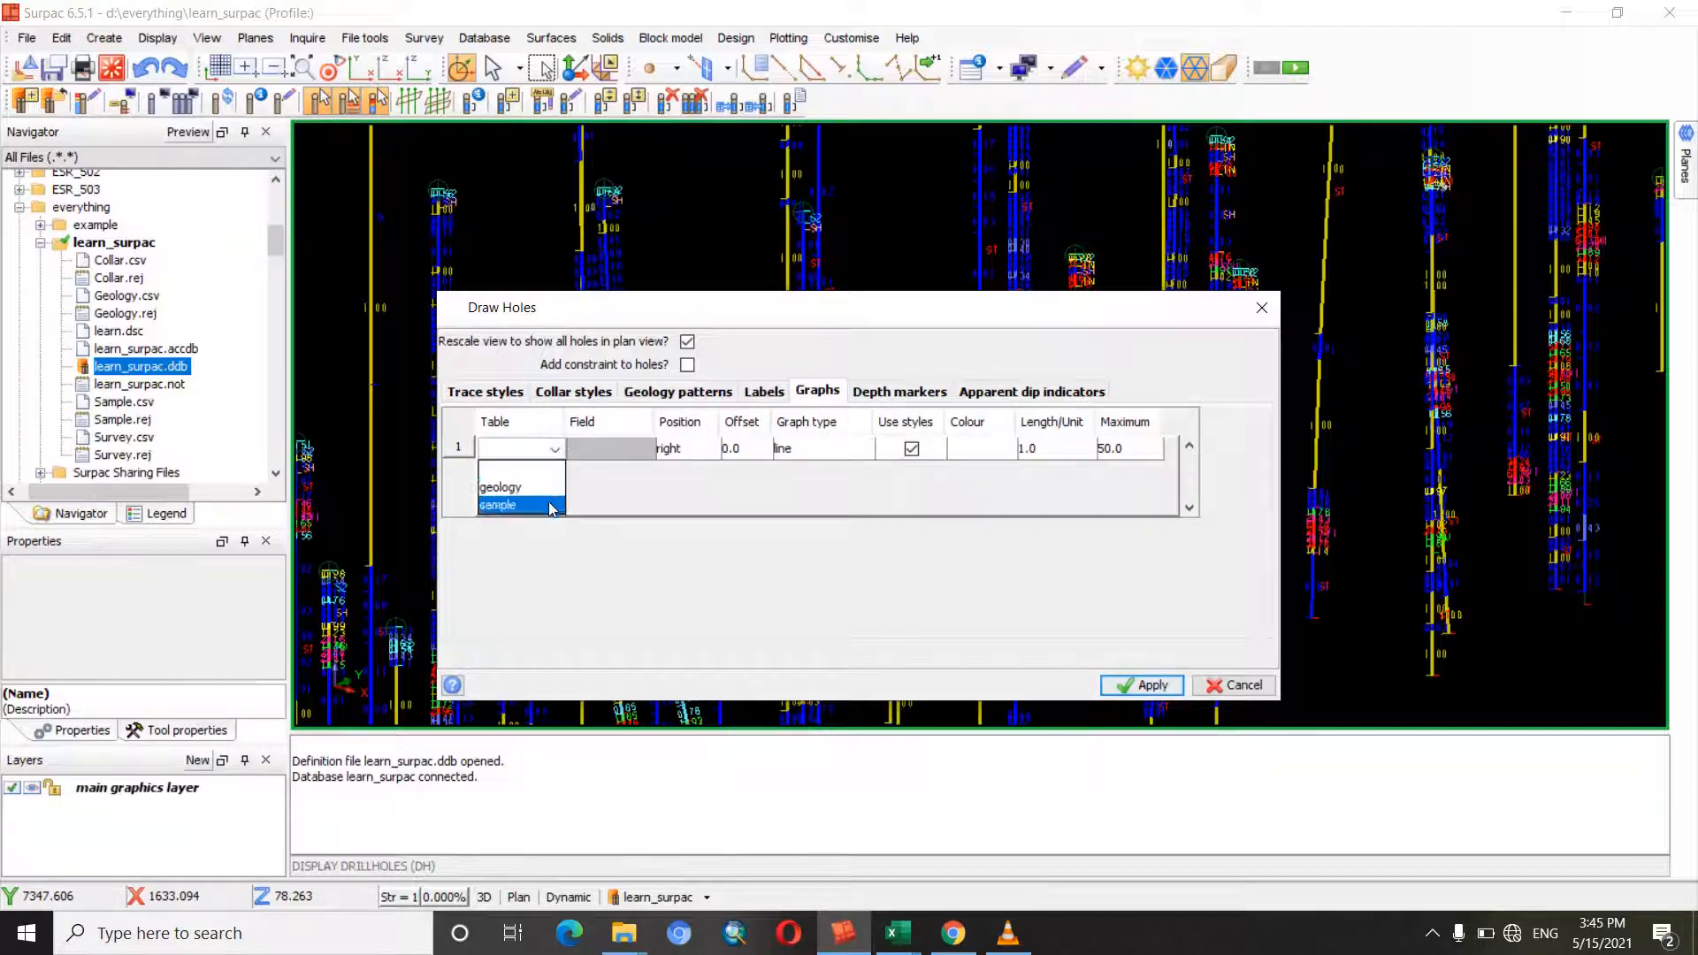
{"action": "left_click", "coordinate": [549, 505]}
{"action": "left_click", "coordinate": [632, 449]}
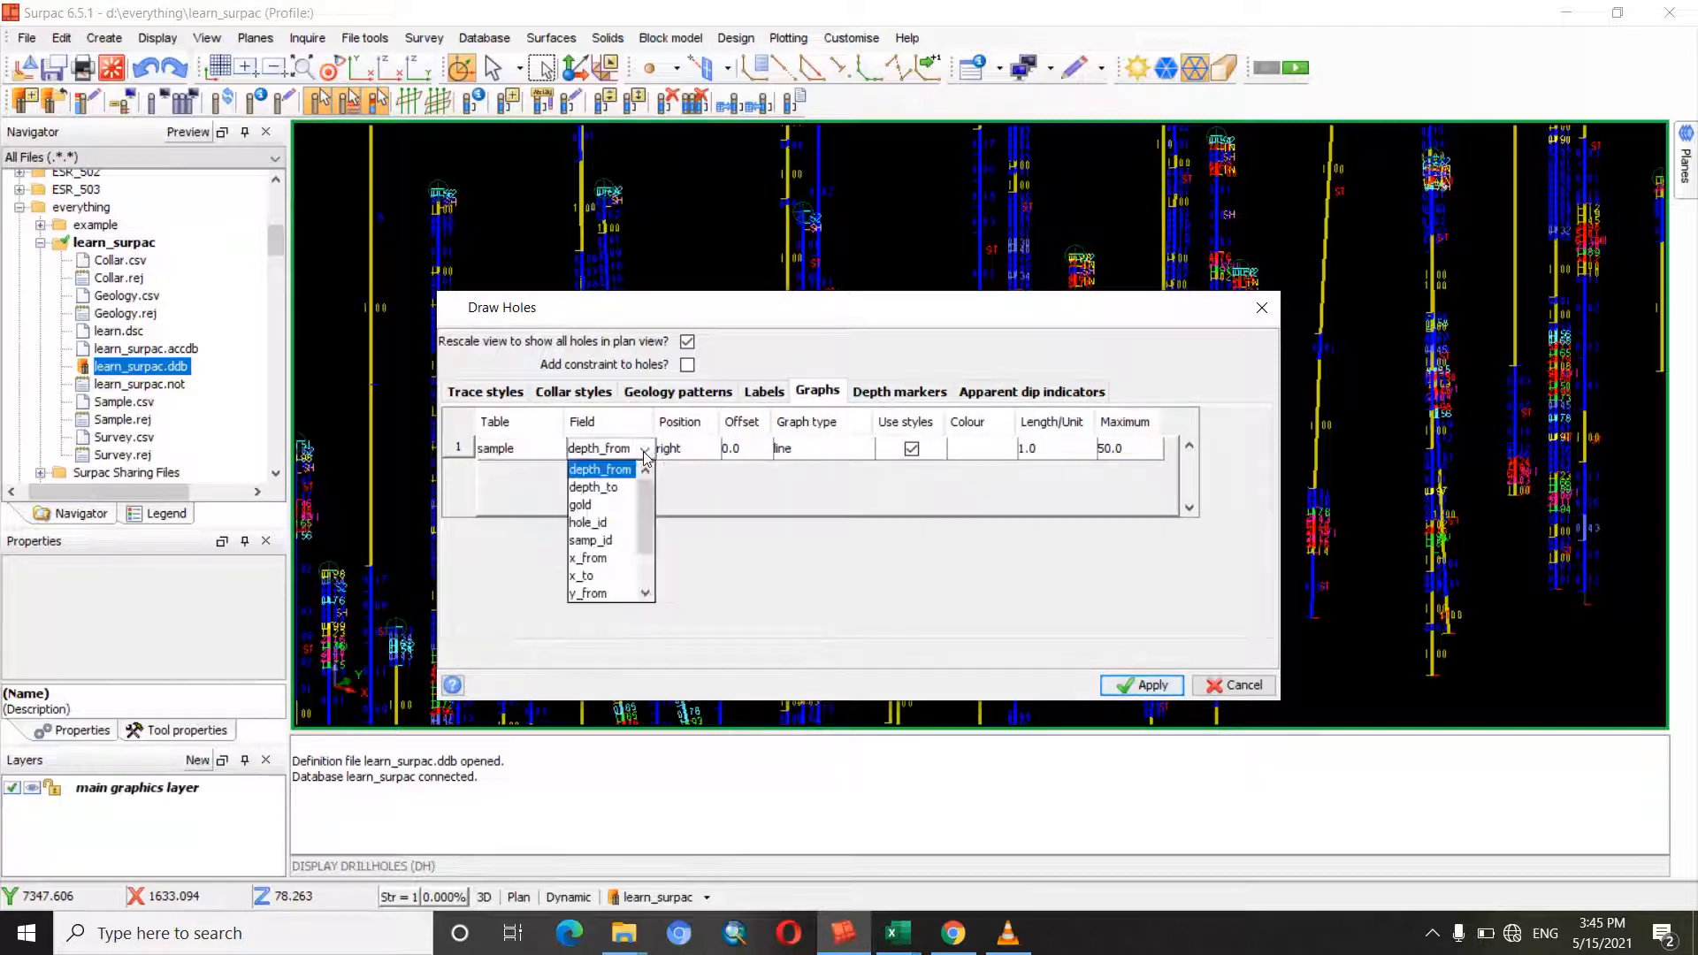
{"action": "left_click", "coordinate": [601, 500]}
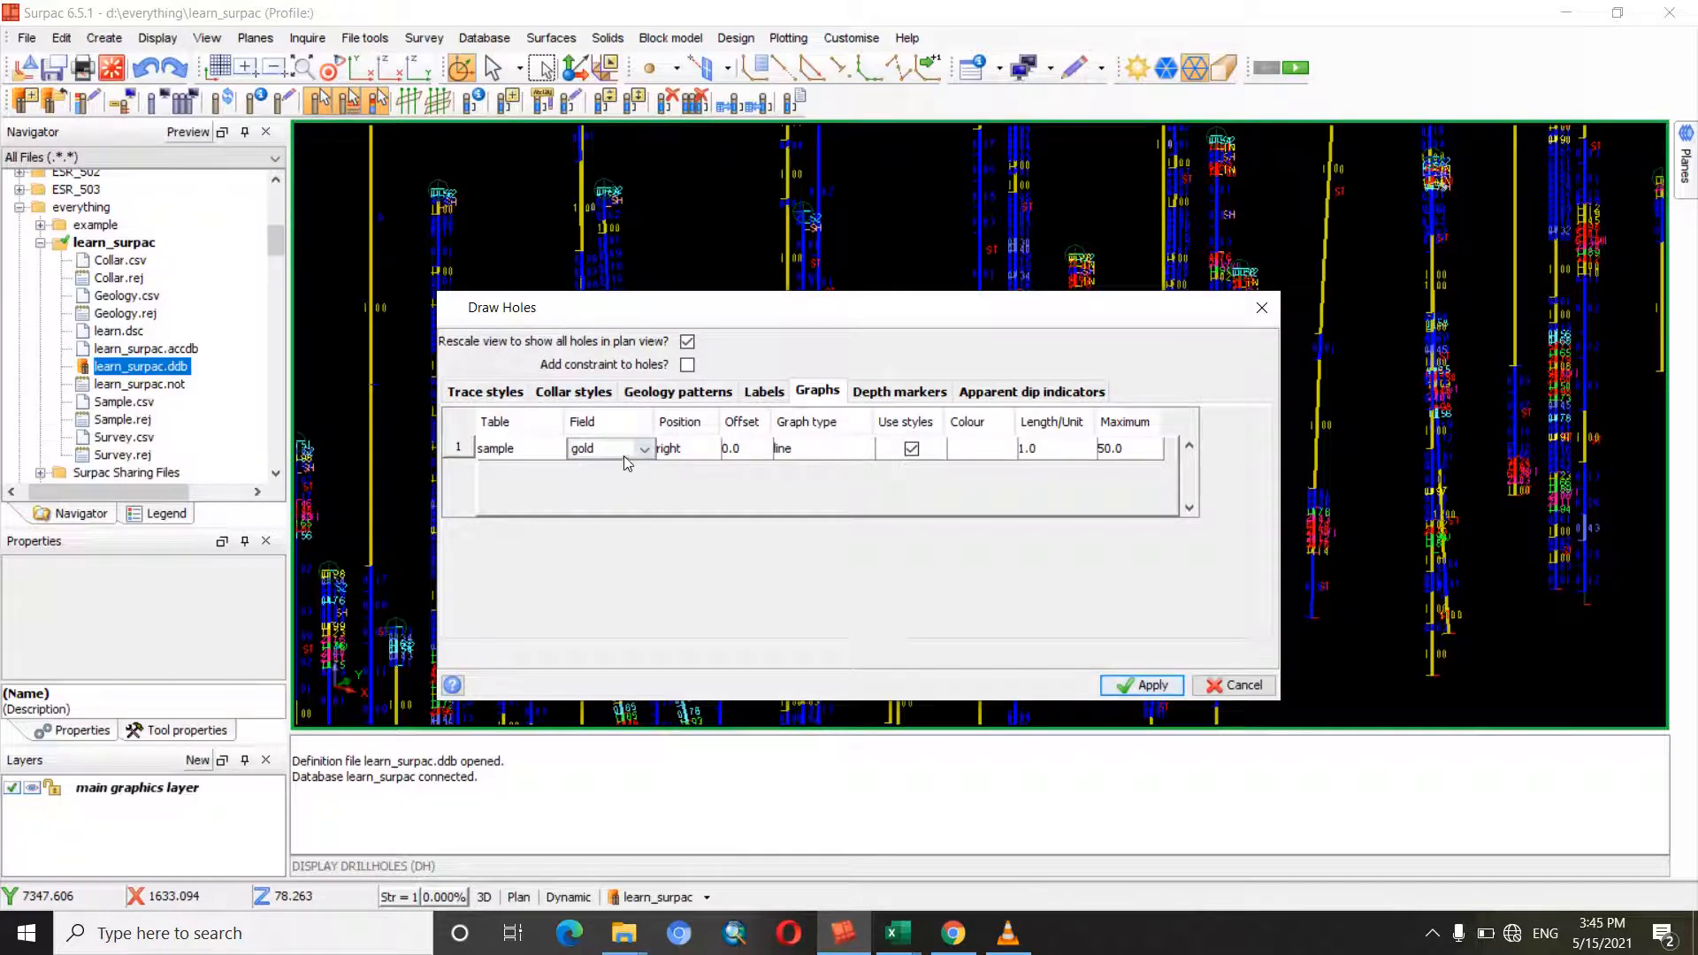
{"action": "left_click", "coordinate": [812, 454]}
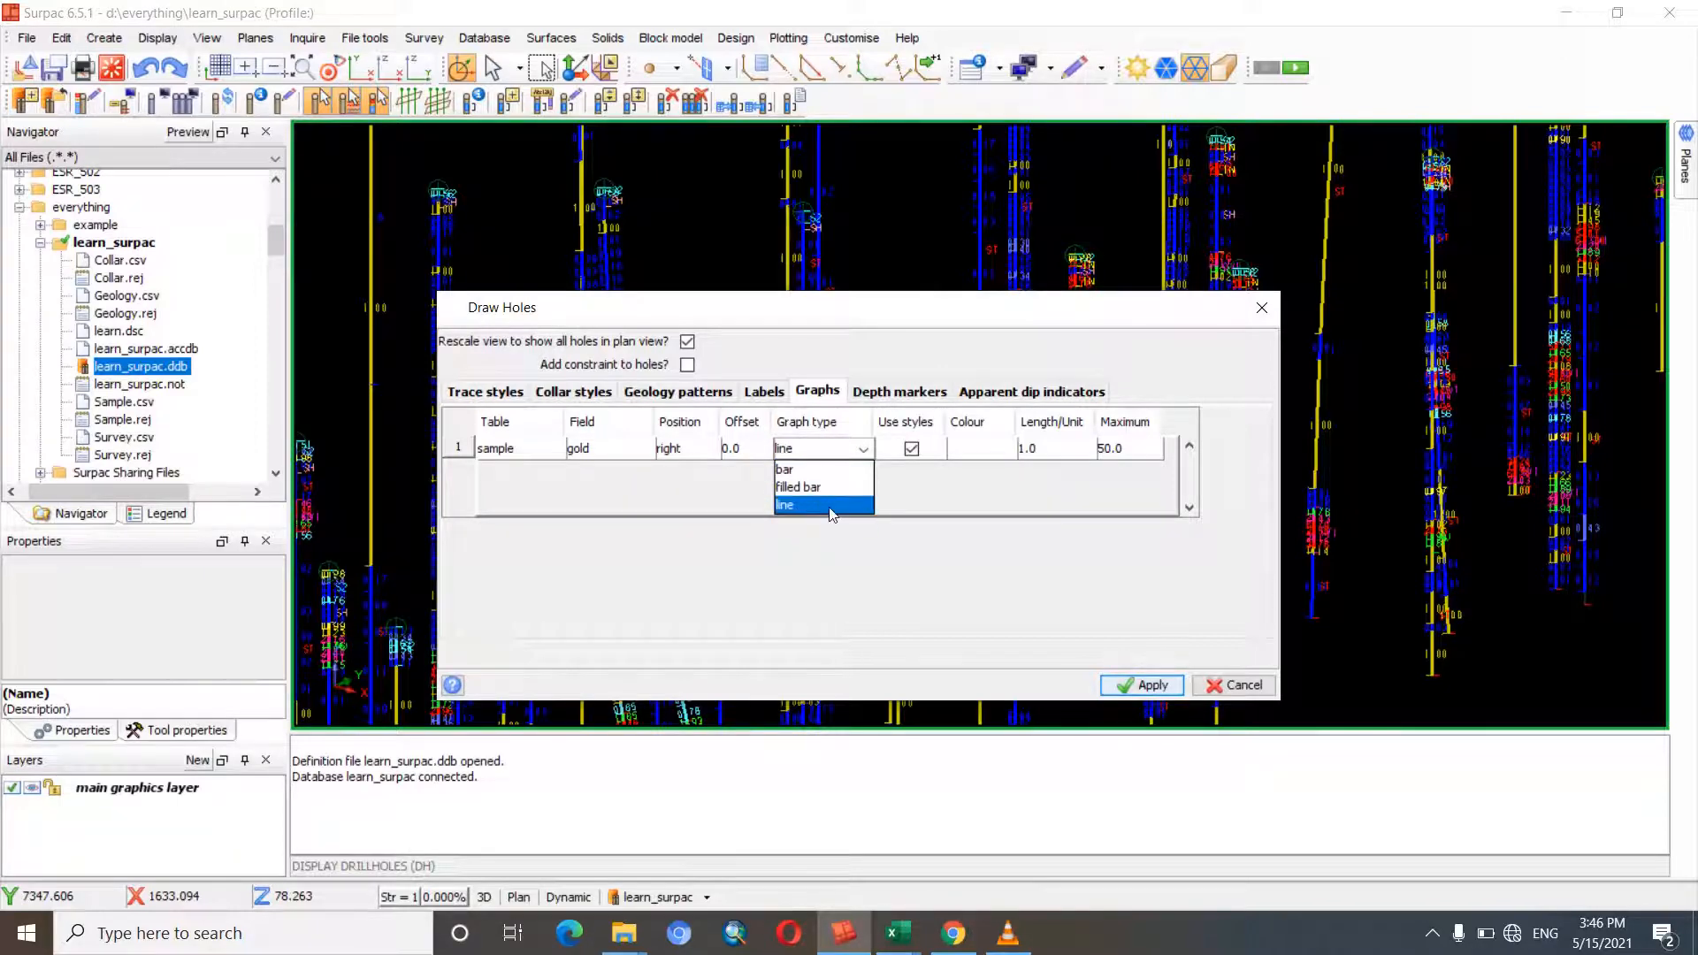
{"action": "left_click", "coordinate": [863, 448]}
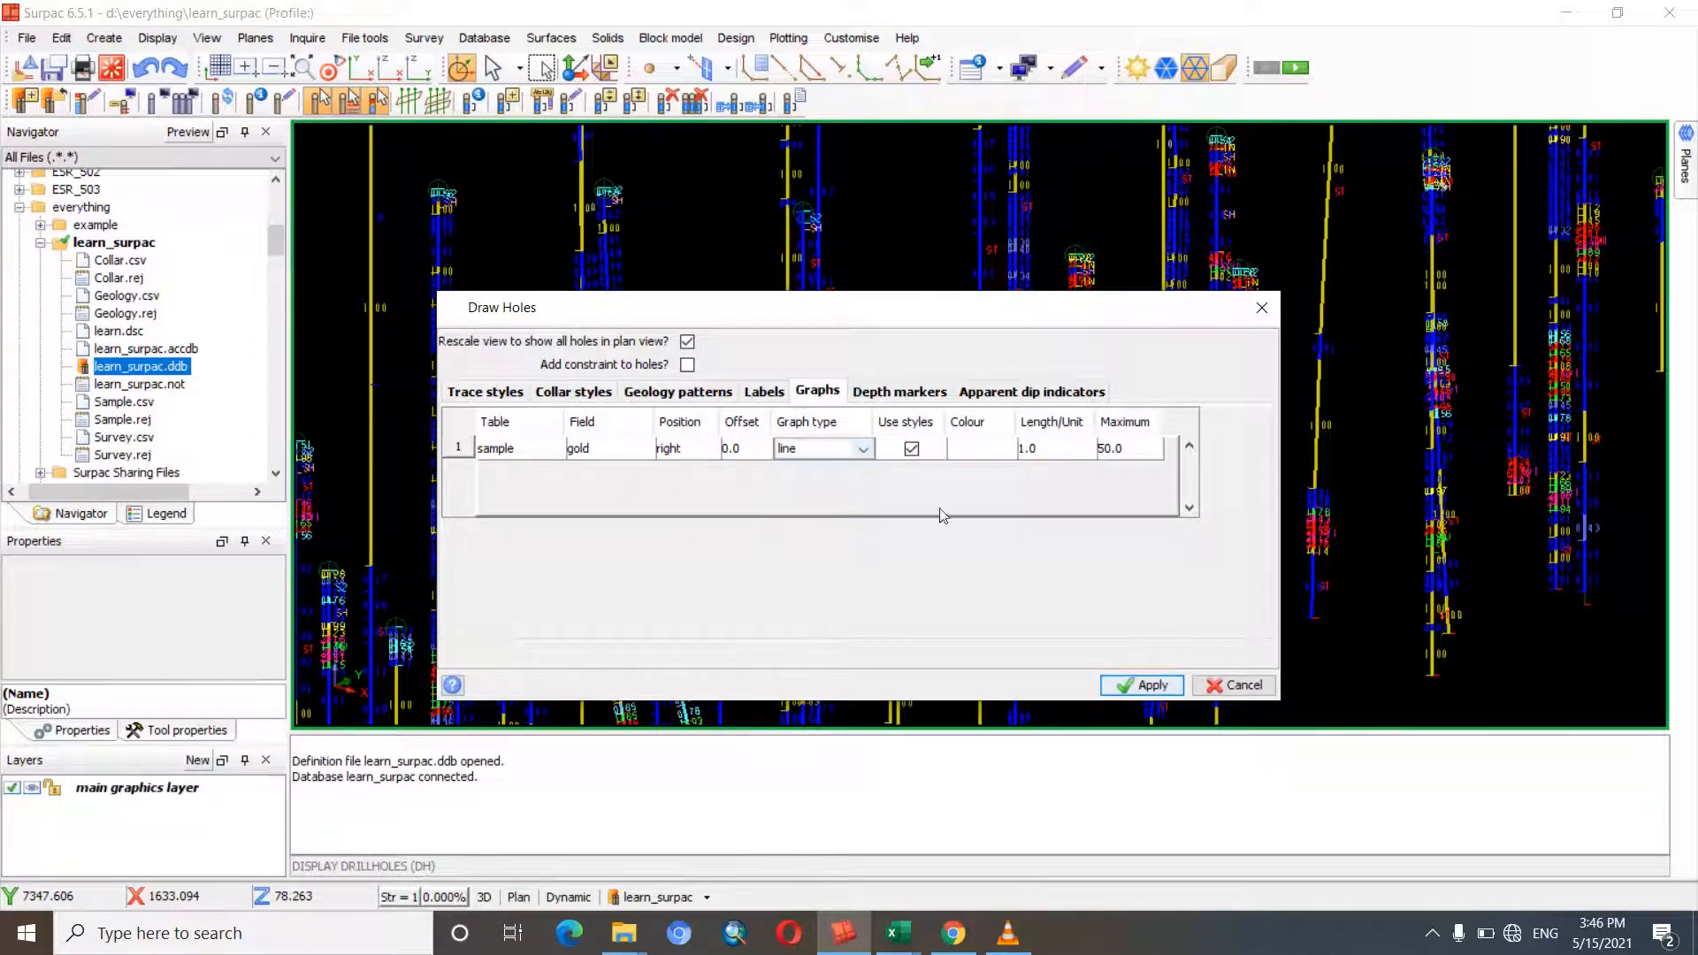
{"action": "left_click", "coordinate": [1145, 685]}
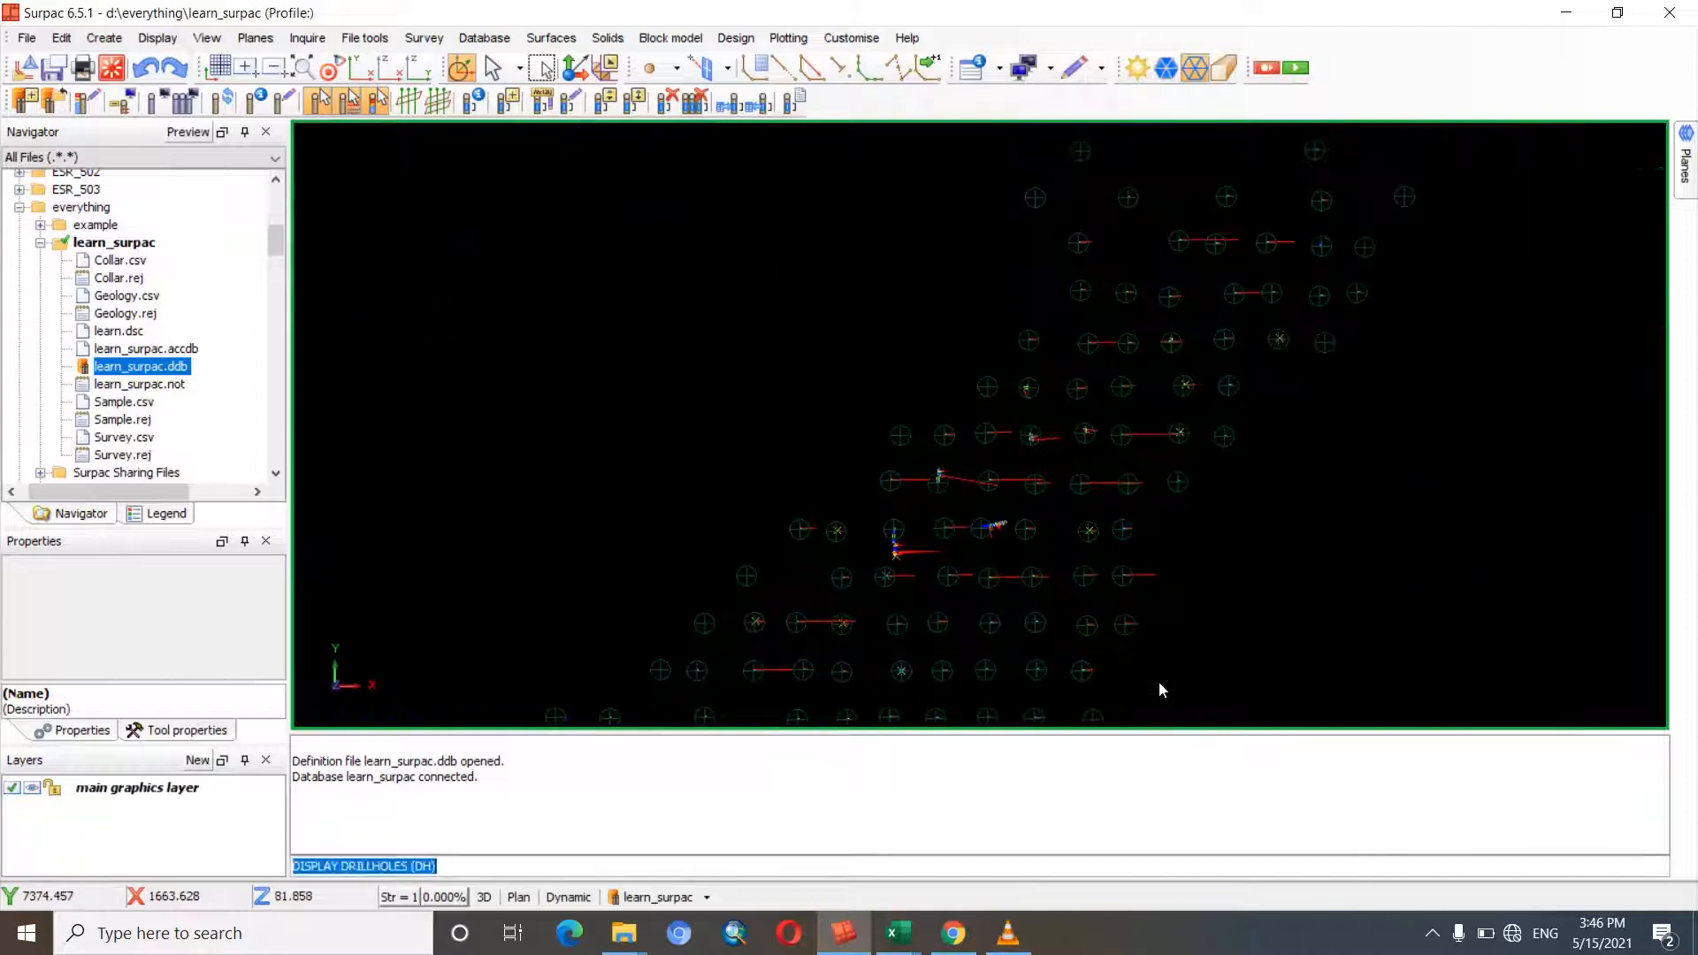
- Reopen the drillhole drawing settings and set the gold graph's type to bar
{"action": "left_click_drag", "start_coordinate": [996, 631], "coordinate": [910, 580]}
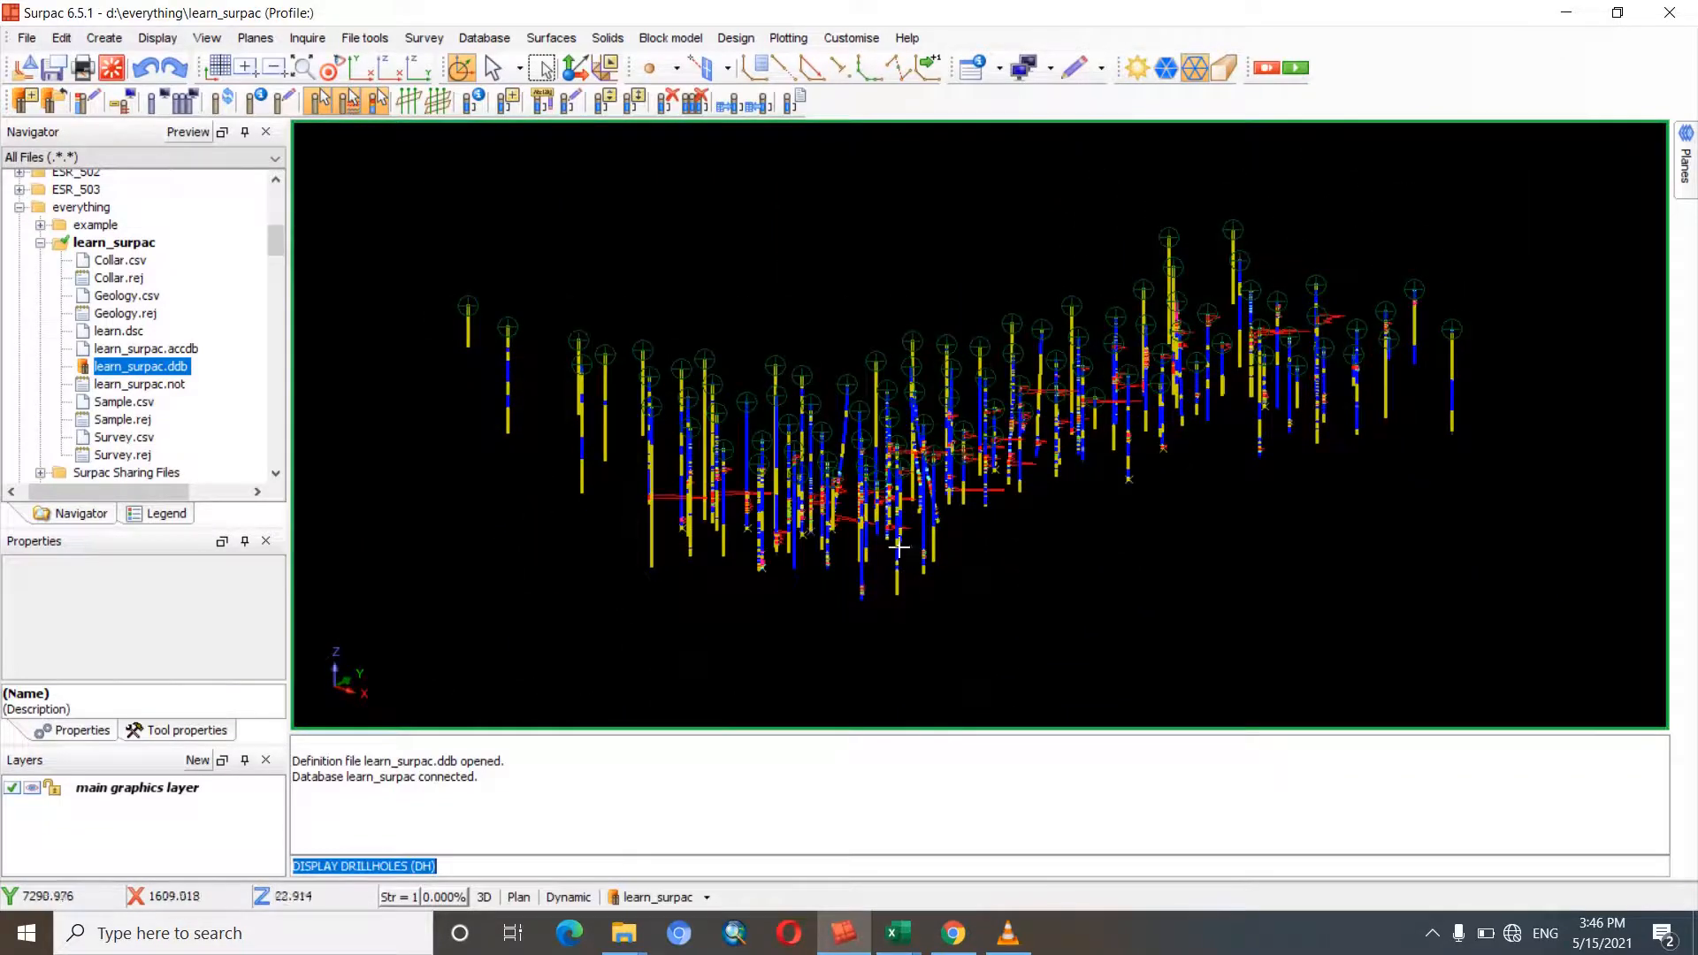
{"action": "right_click_drag", "start_coordinate": [899, 549], "coordinate": [1279, 391]}
{"action": "middle_click_drag", "start_coordinate": [1176, 464], "coordinate": [942, 542]}
{"action": "right_click_drag", "start_coordinate": [1019, 497], "coordinate": [1133, 459]}
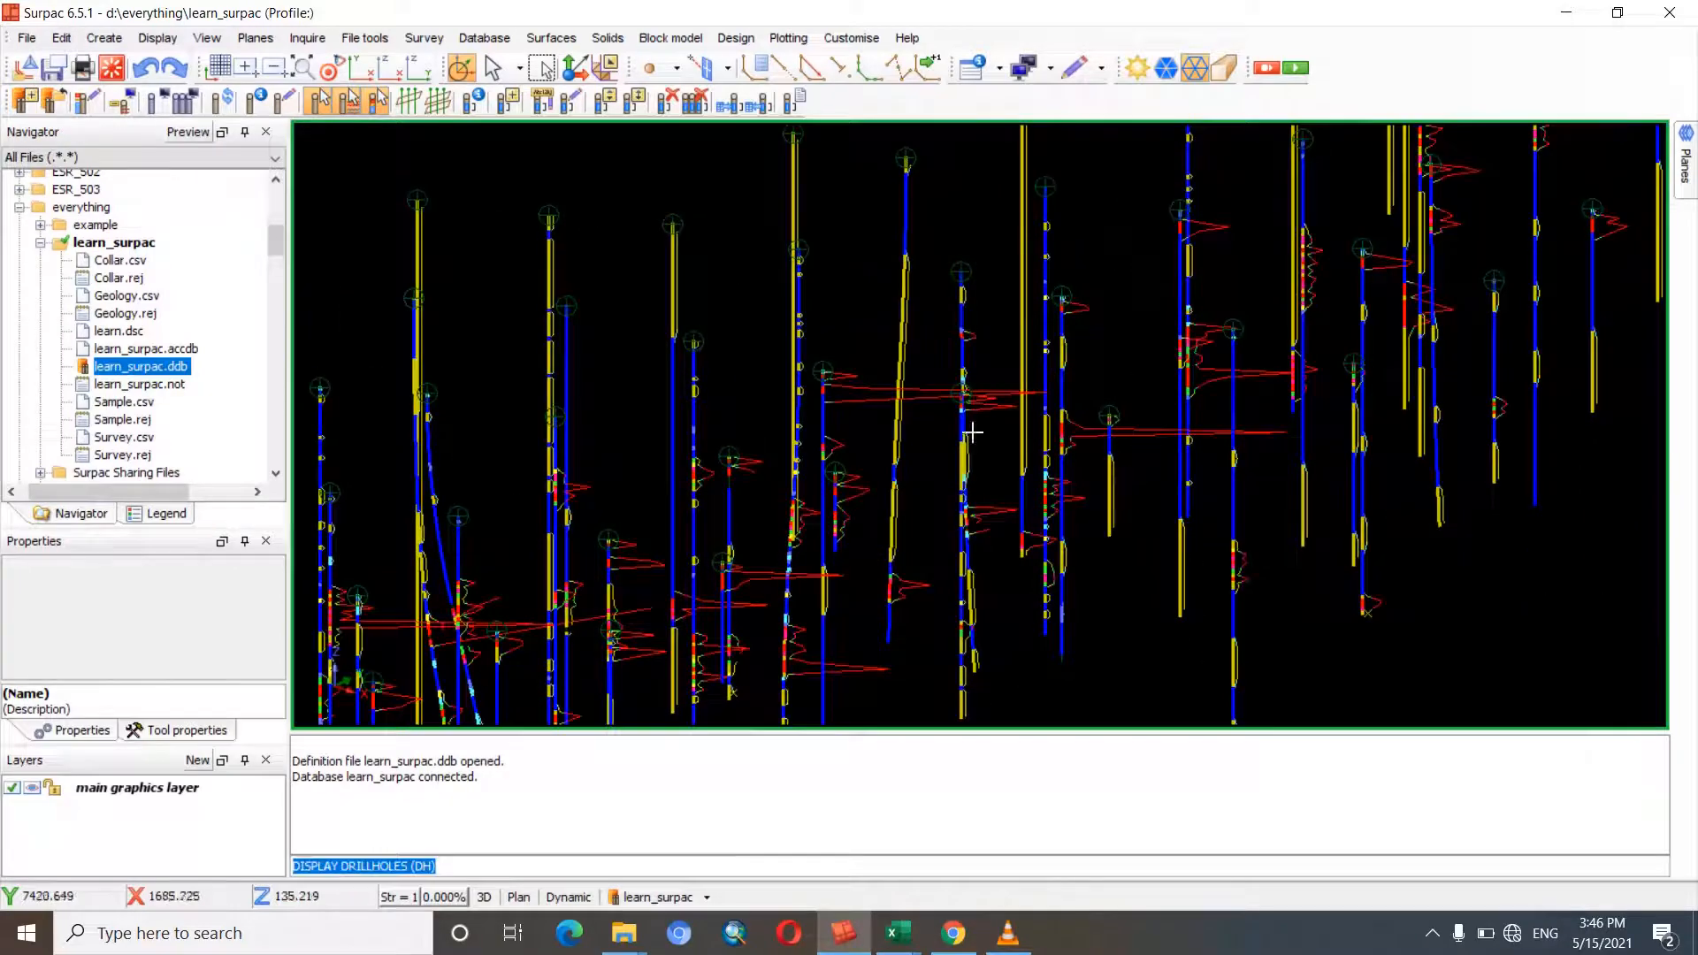
{"action": "right_click_drag", "start_coordinate": [896, 496], "coordinate": [997, 442]}
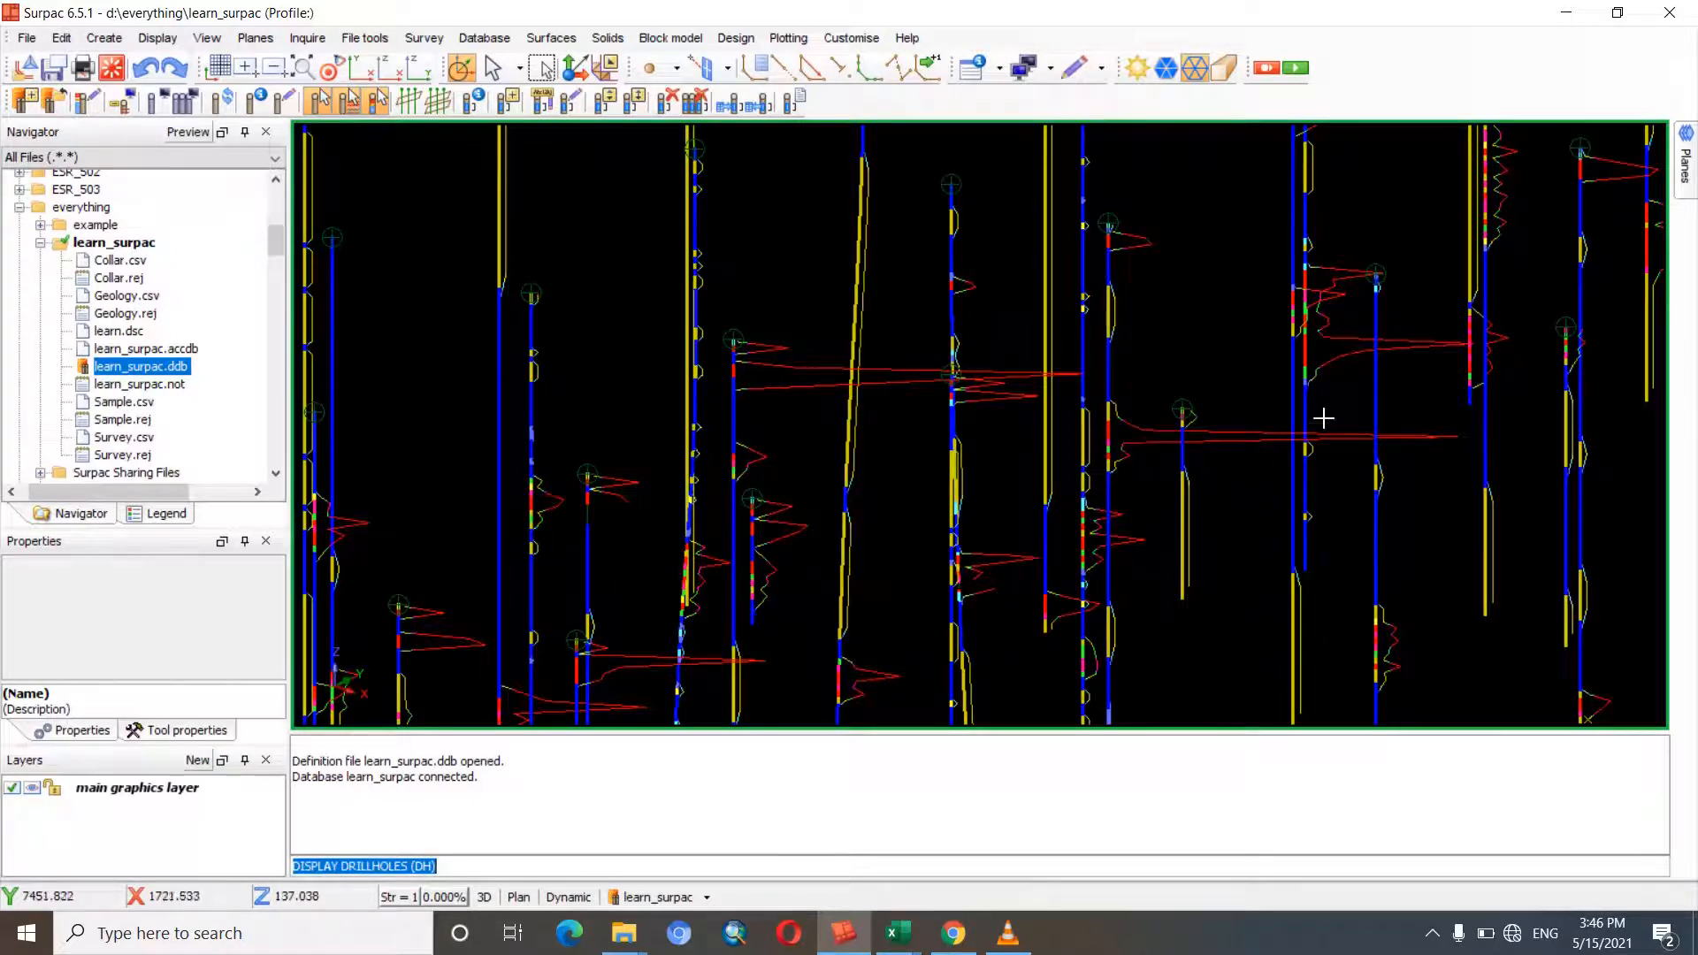
{"action": "left_click_drag", "start_coordinate": [1226, 430], "coordinate": [885, 503]}
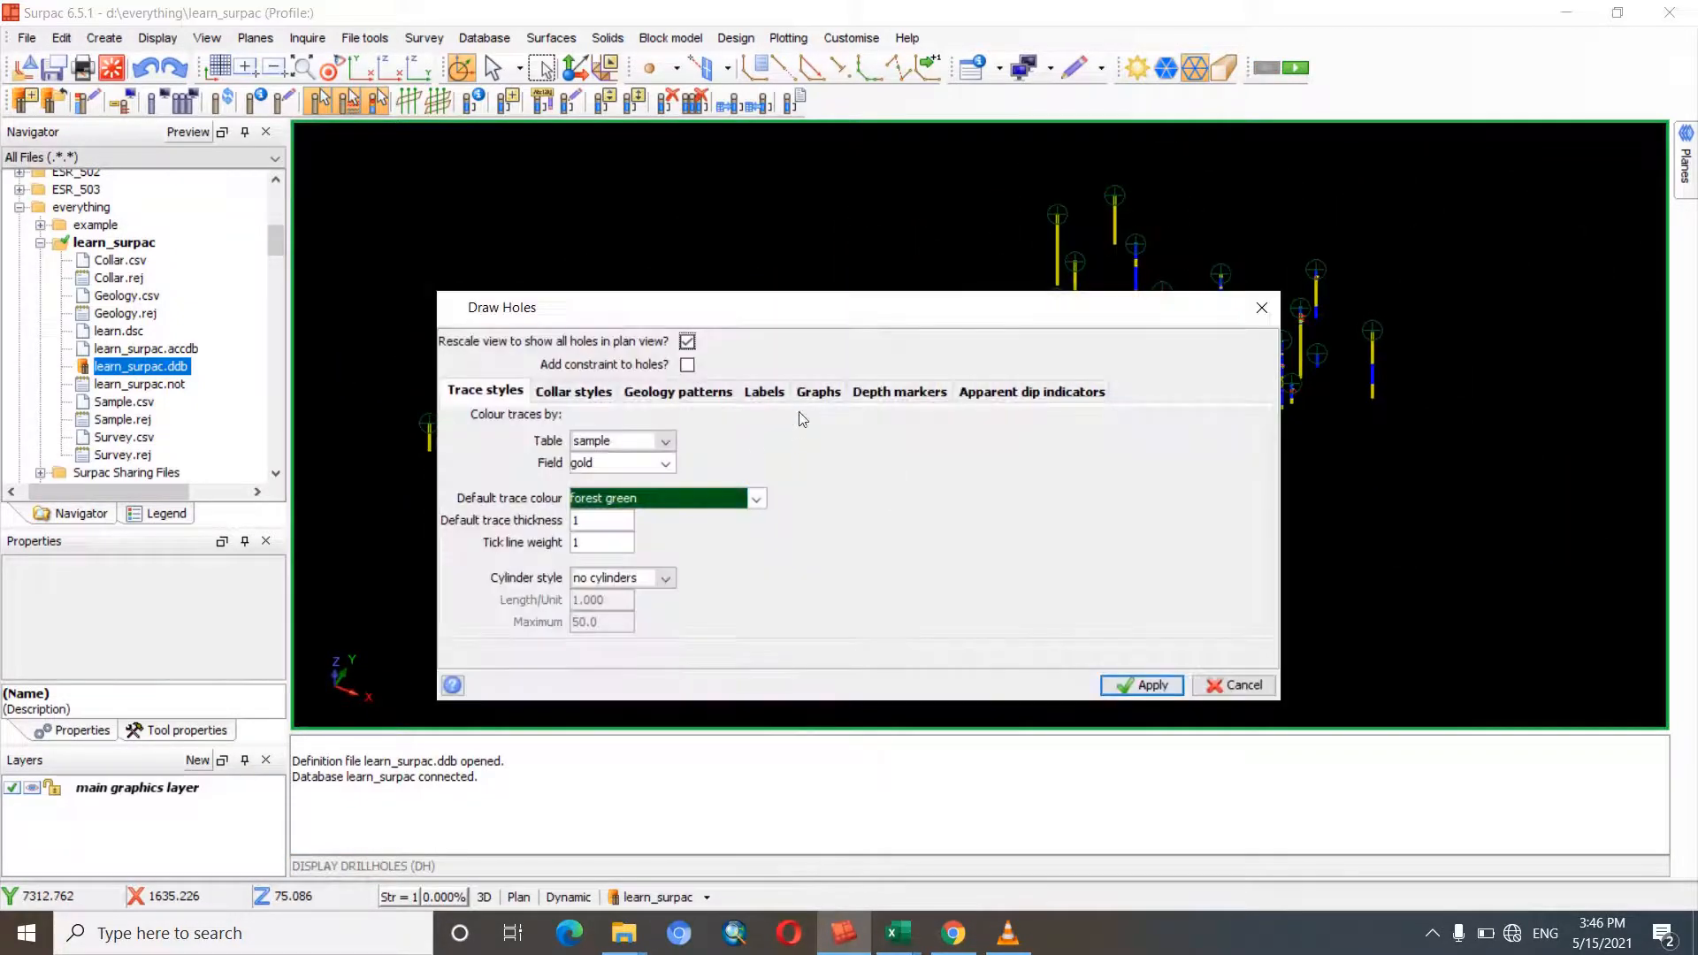
{"action": "left_click", "coordinate": [821, 395]}
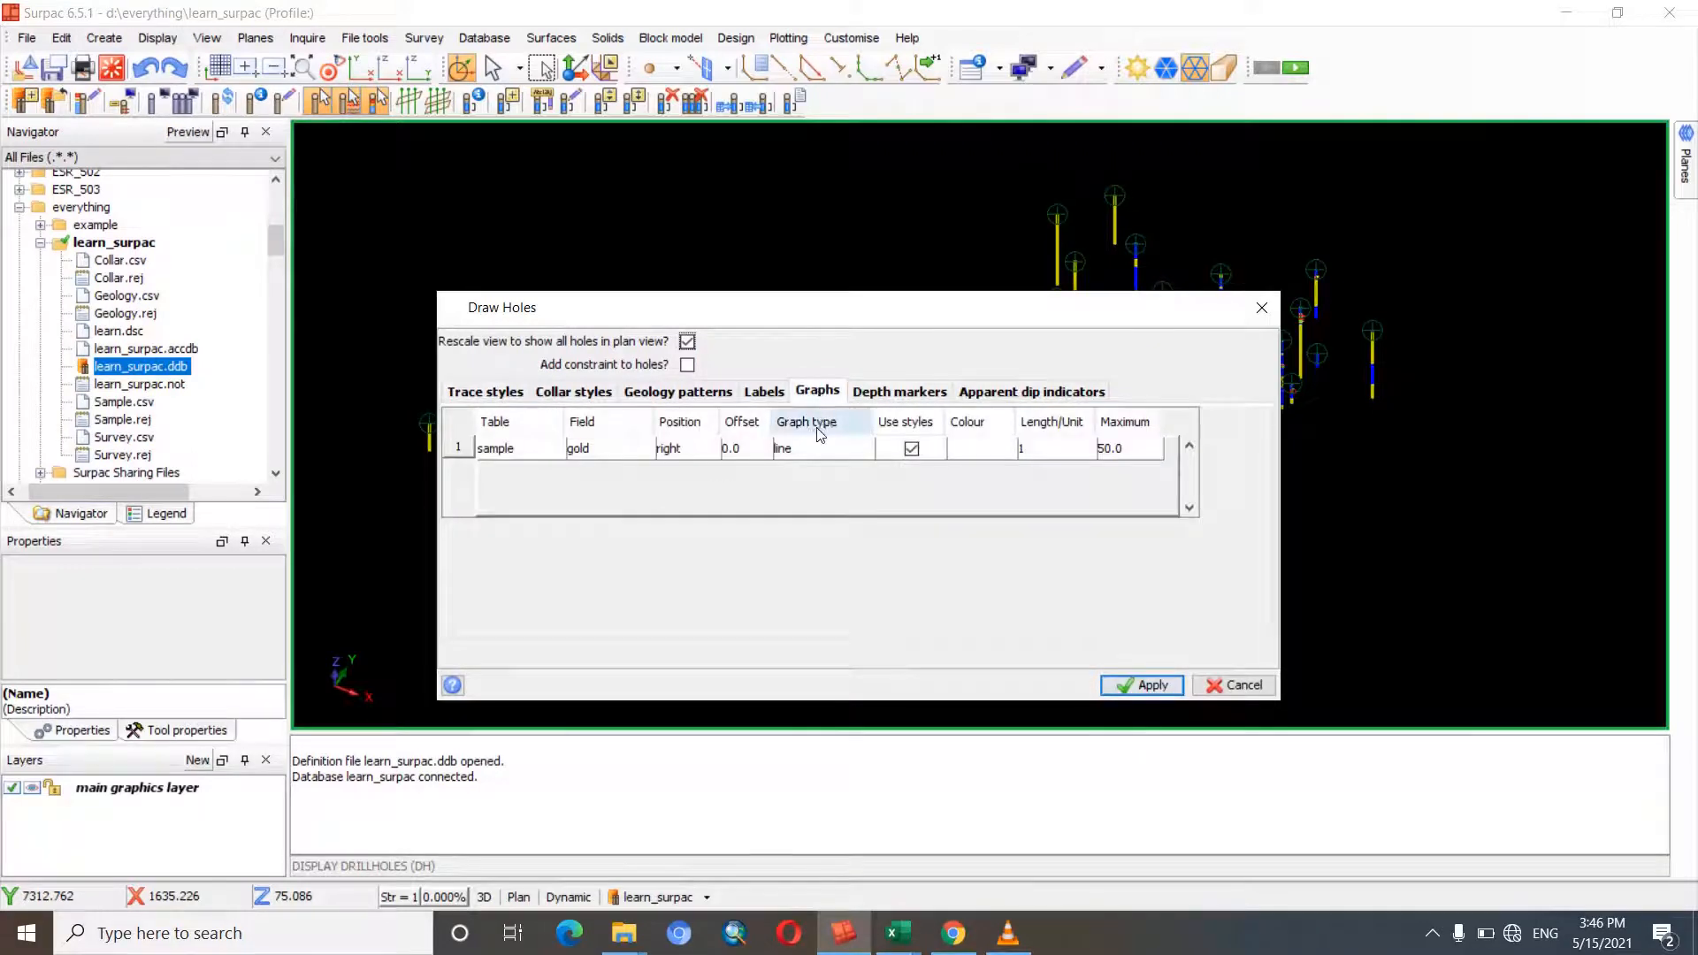
{"action": "left_click", "coordinate": [863, 450]}
{"action": "left_click", "coordinate": [796, 477]}
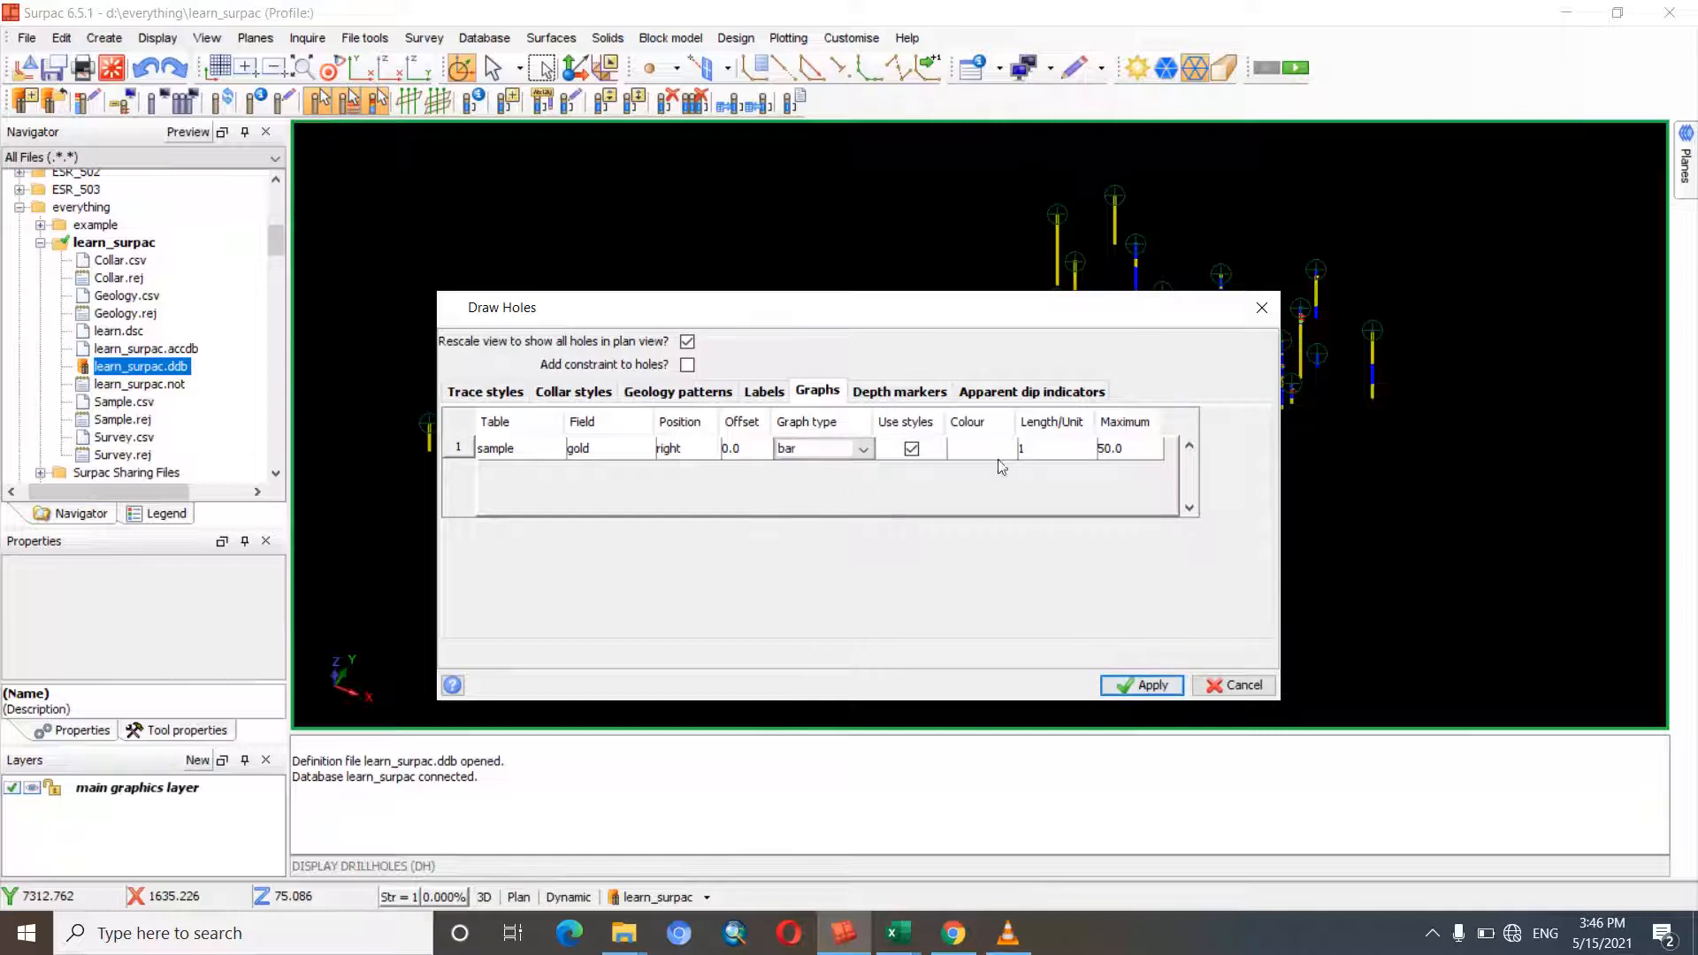
- Set the gold bar graph's length per unit to 0.2 and redraw the drillholes
{"action": "left_click", "coordinate": [1040, 454]}
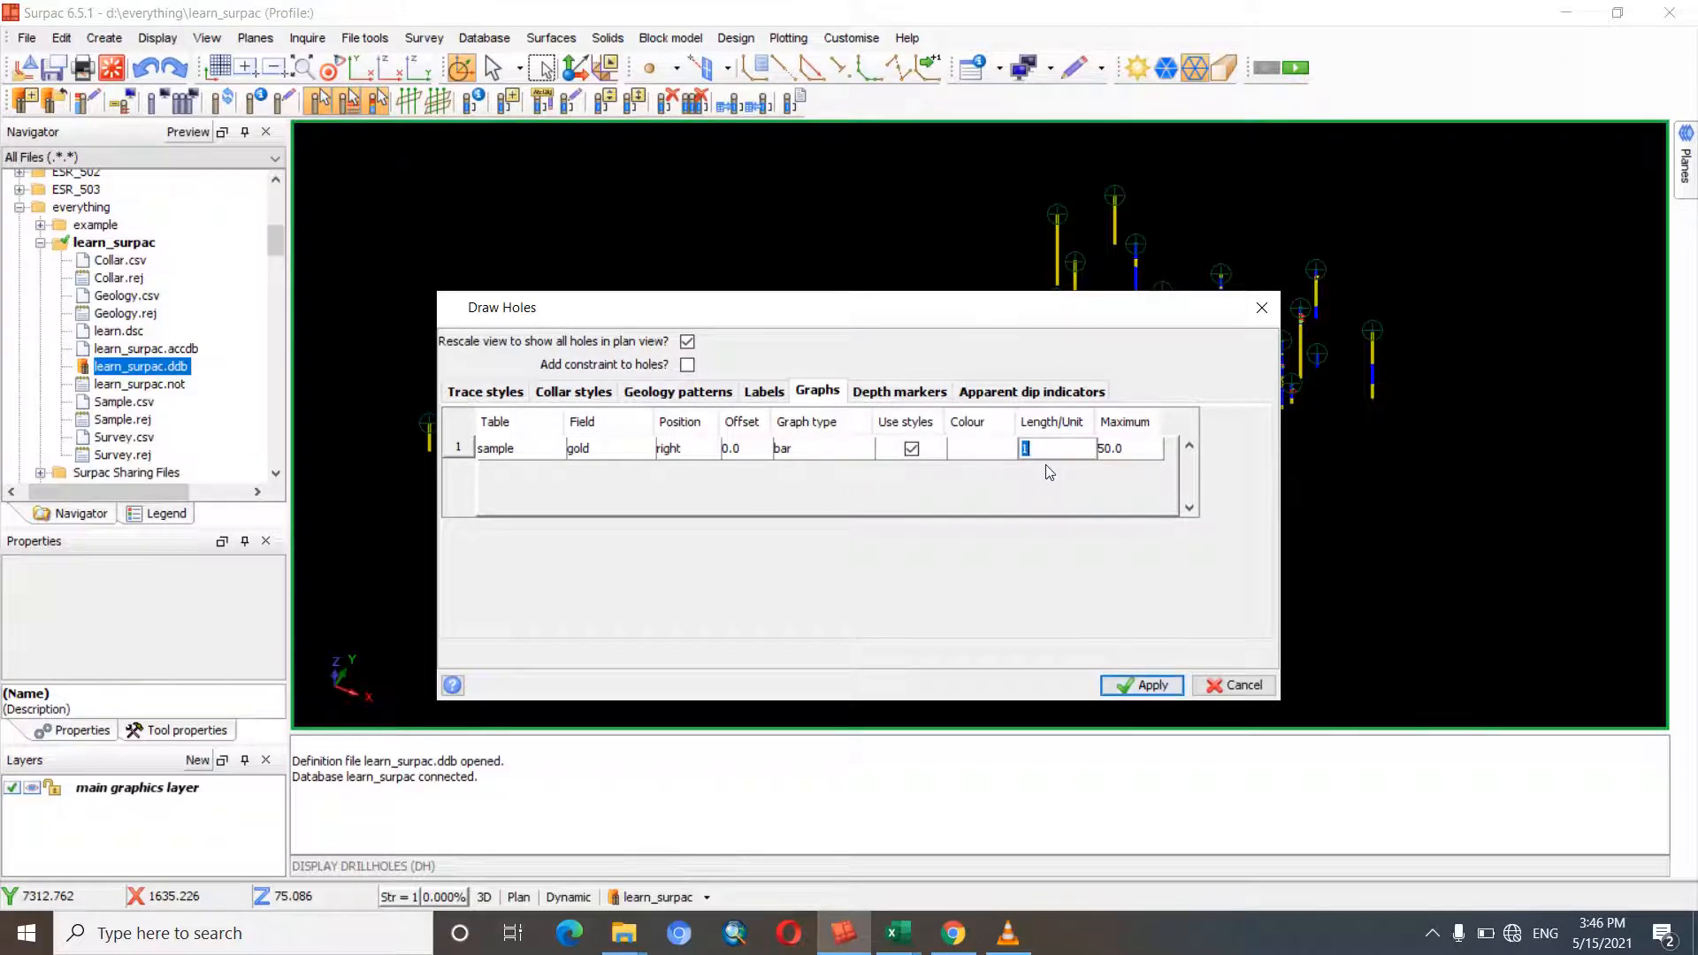
{"action": "type", "text": "0.5"}
{"action": "key", "text": "BackSpace"}
{"action": "type", "text": "2"}
{"action": "left_click", "coordinate": [1141, 685]}
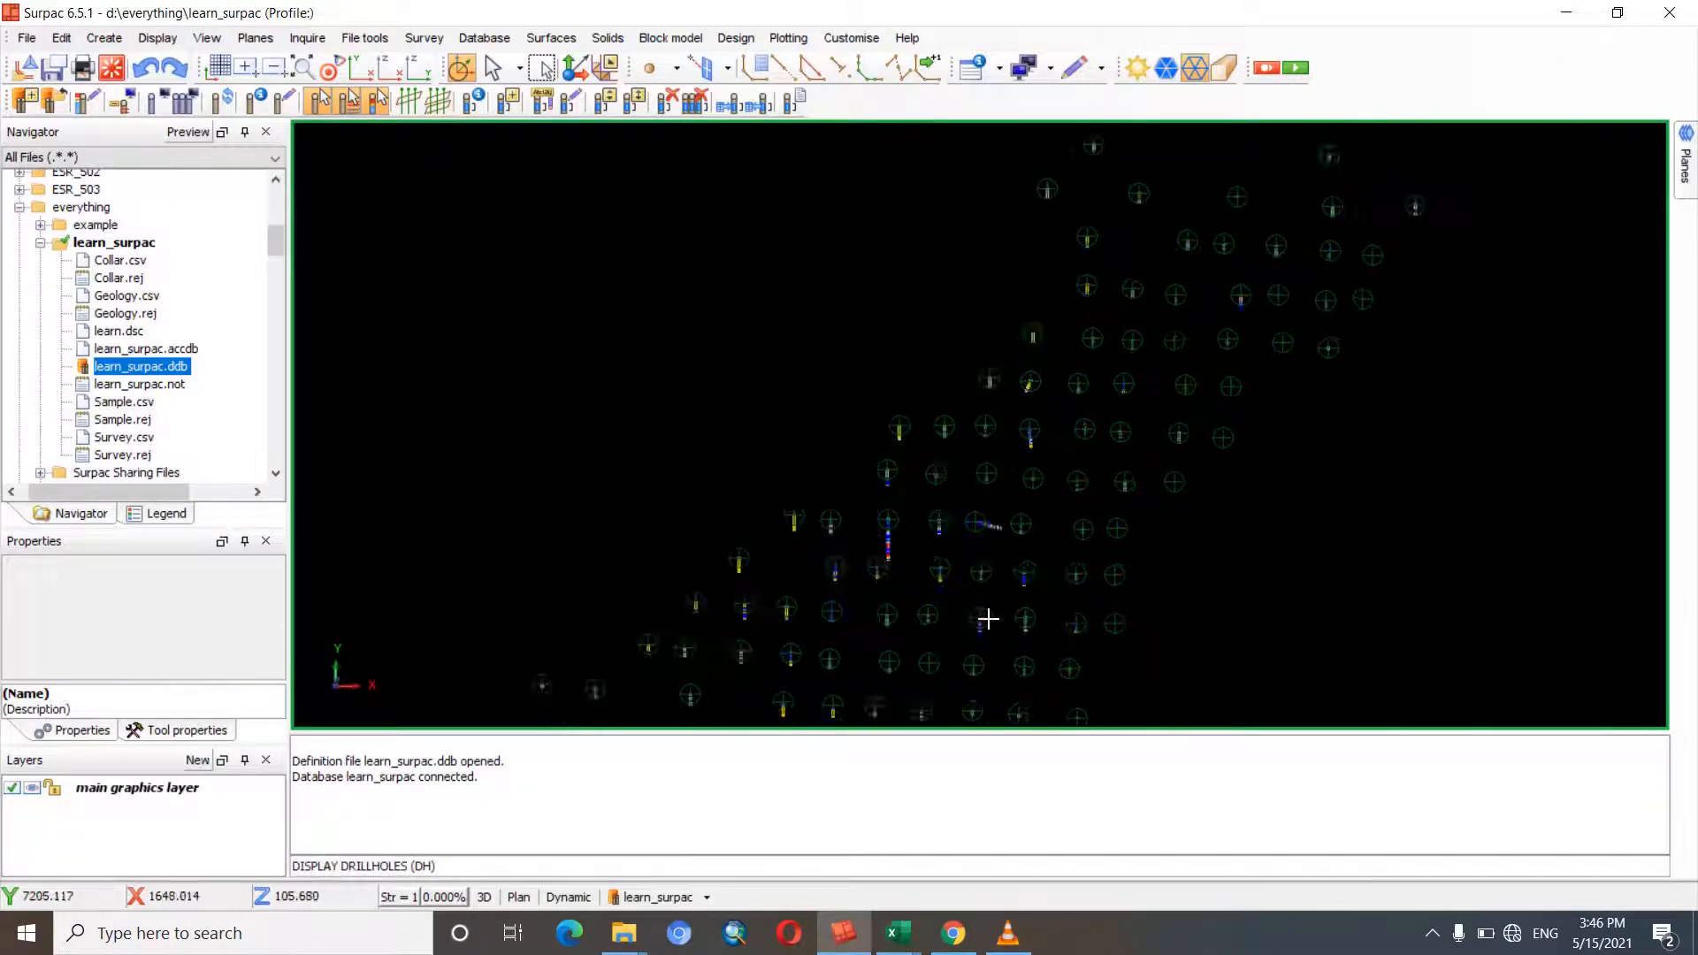
{"action": "left_click_drag", "start_coordinate": [988, 619], "coordinate": [1060, 323]}
{"action": "scroll", "coordinate": [1165, 414], "scroll_direction": "up", "scroll_amount": 3}
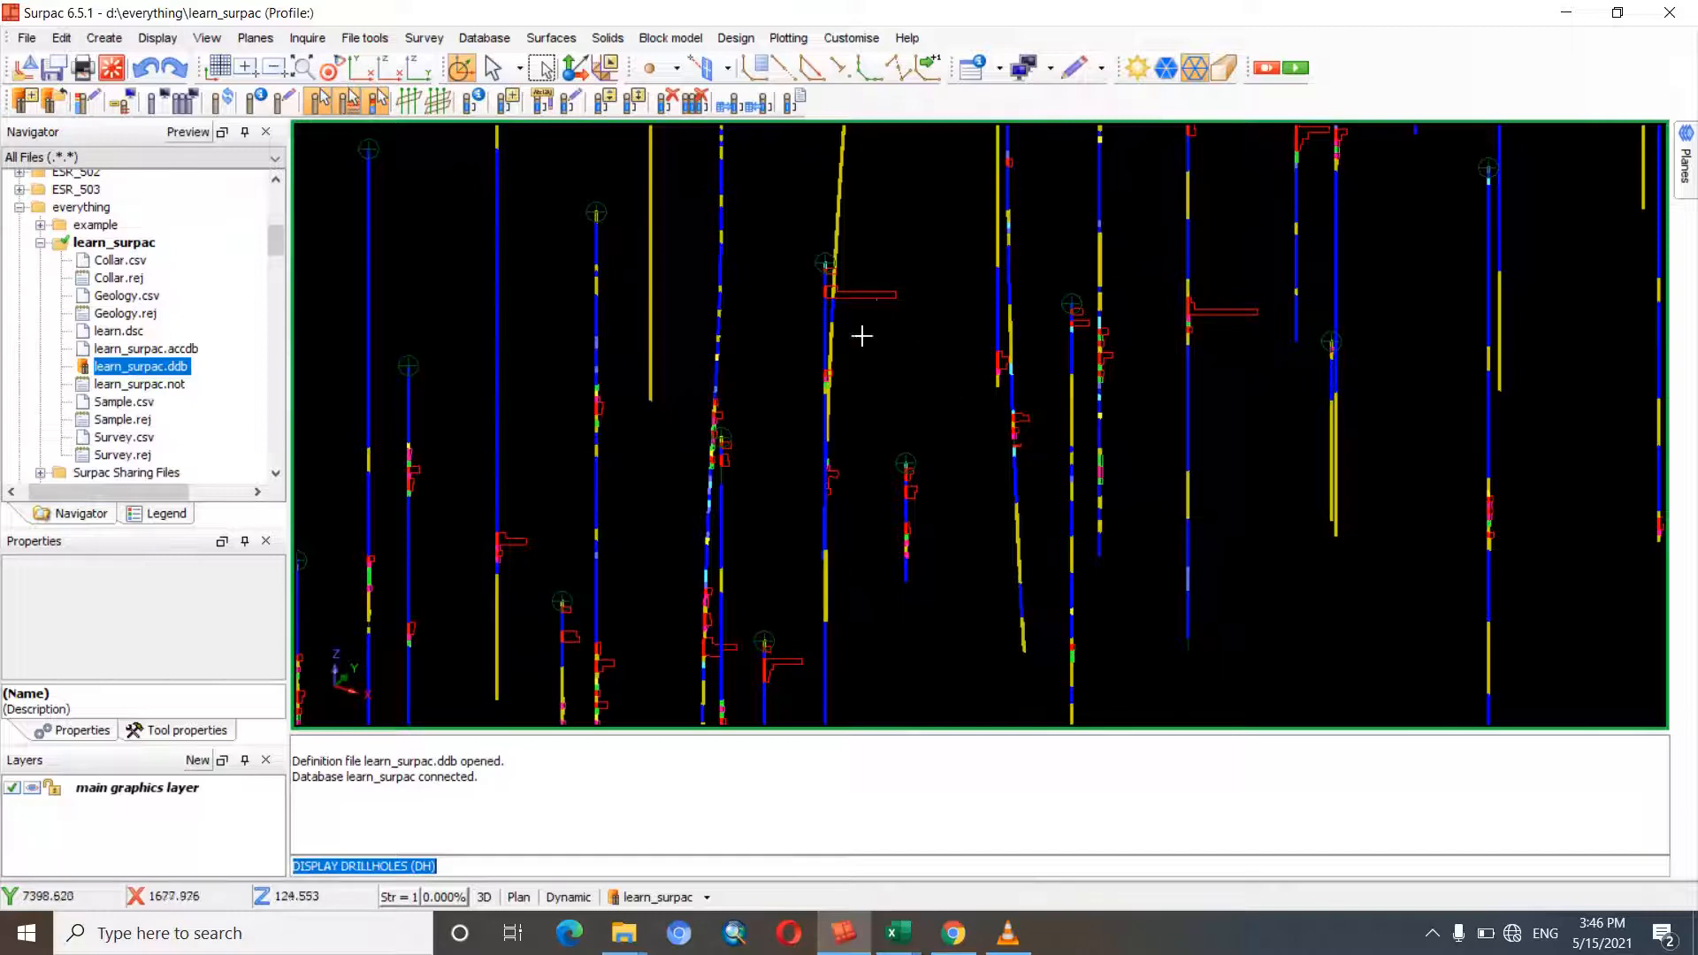
{"action": "left_click", "coordinate": [607, 430]}
{"action": "left_click_drag", "start_coordinate": [607, 431], "coordinate": [820, 790]}
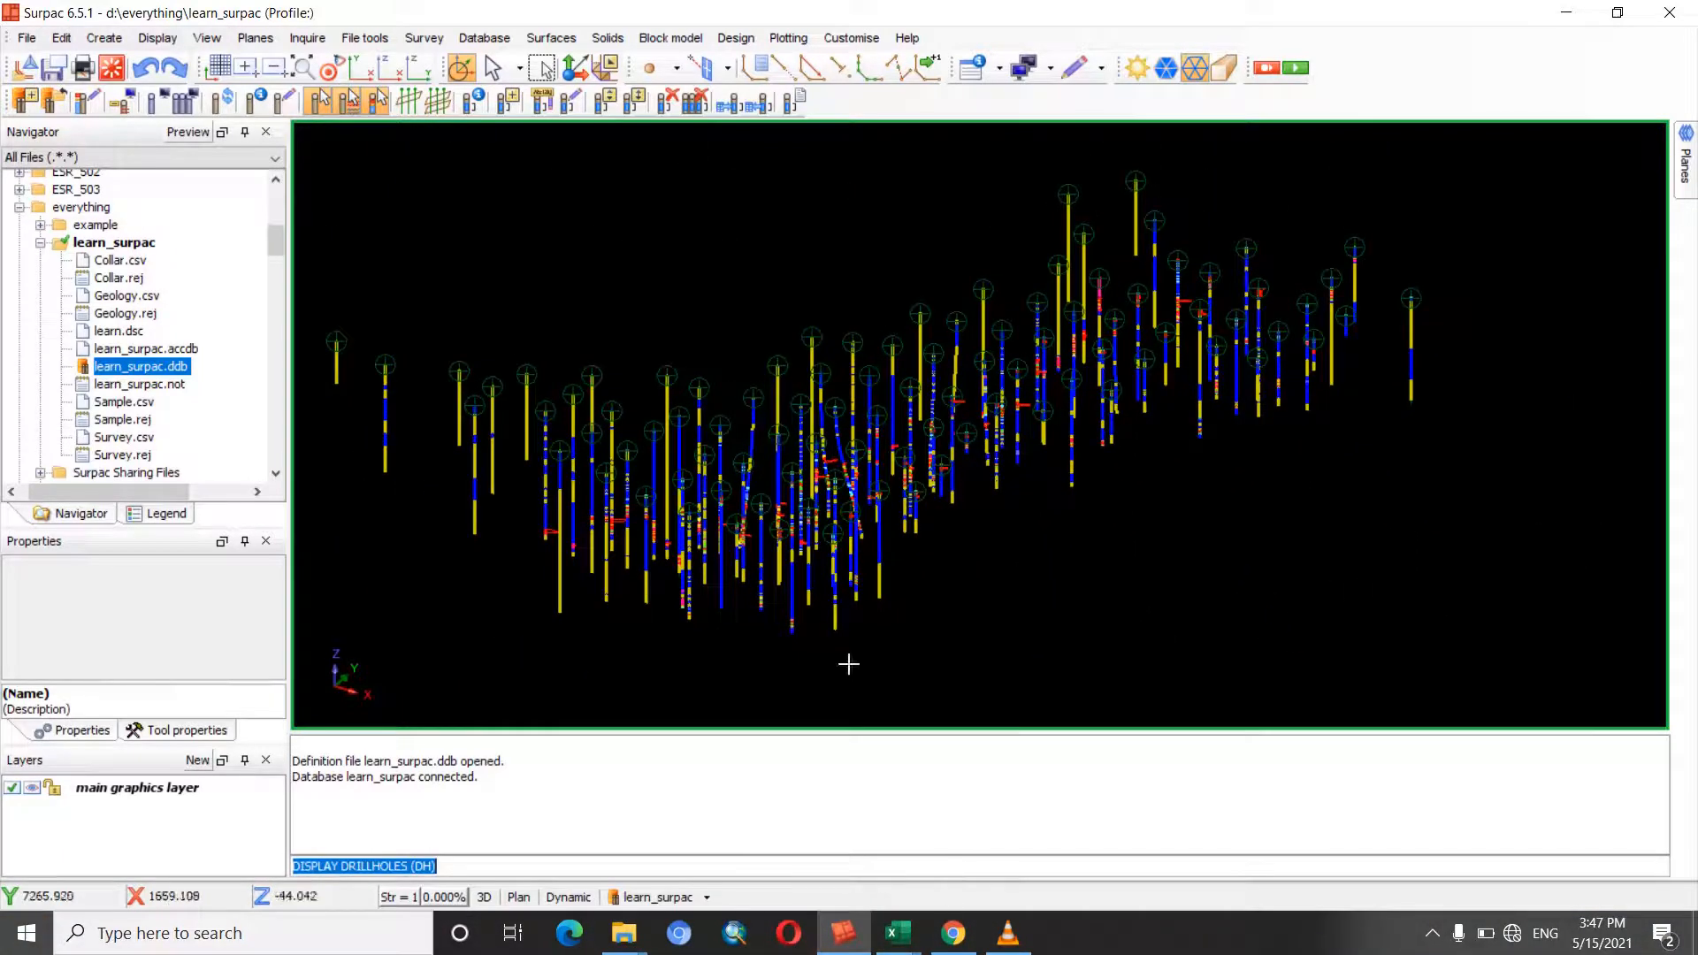
- Reopen the drillhole drawing settings and review the label, graph, depth marker, geology pattern, collar and trace options
{"action": "key", "text": "Return"}
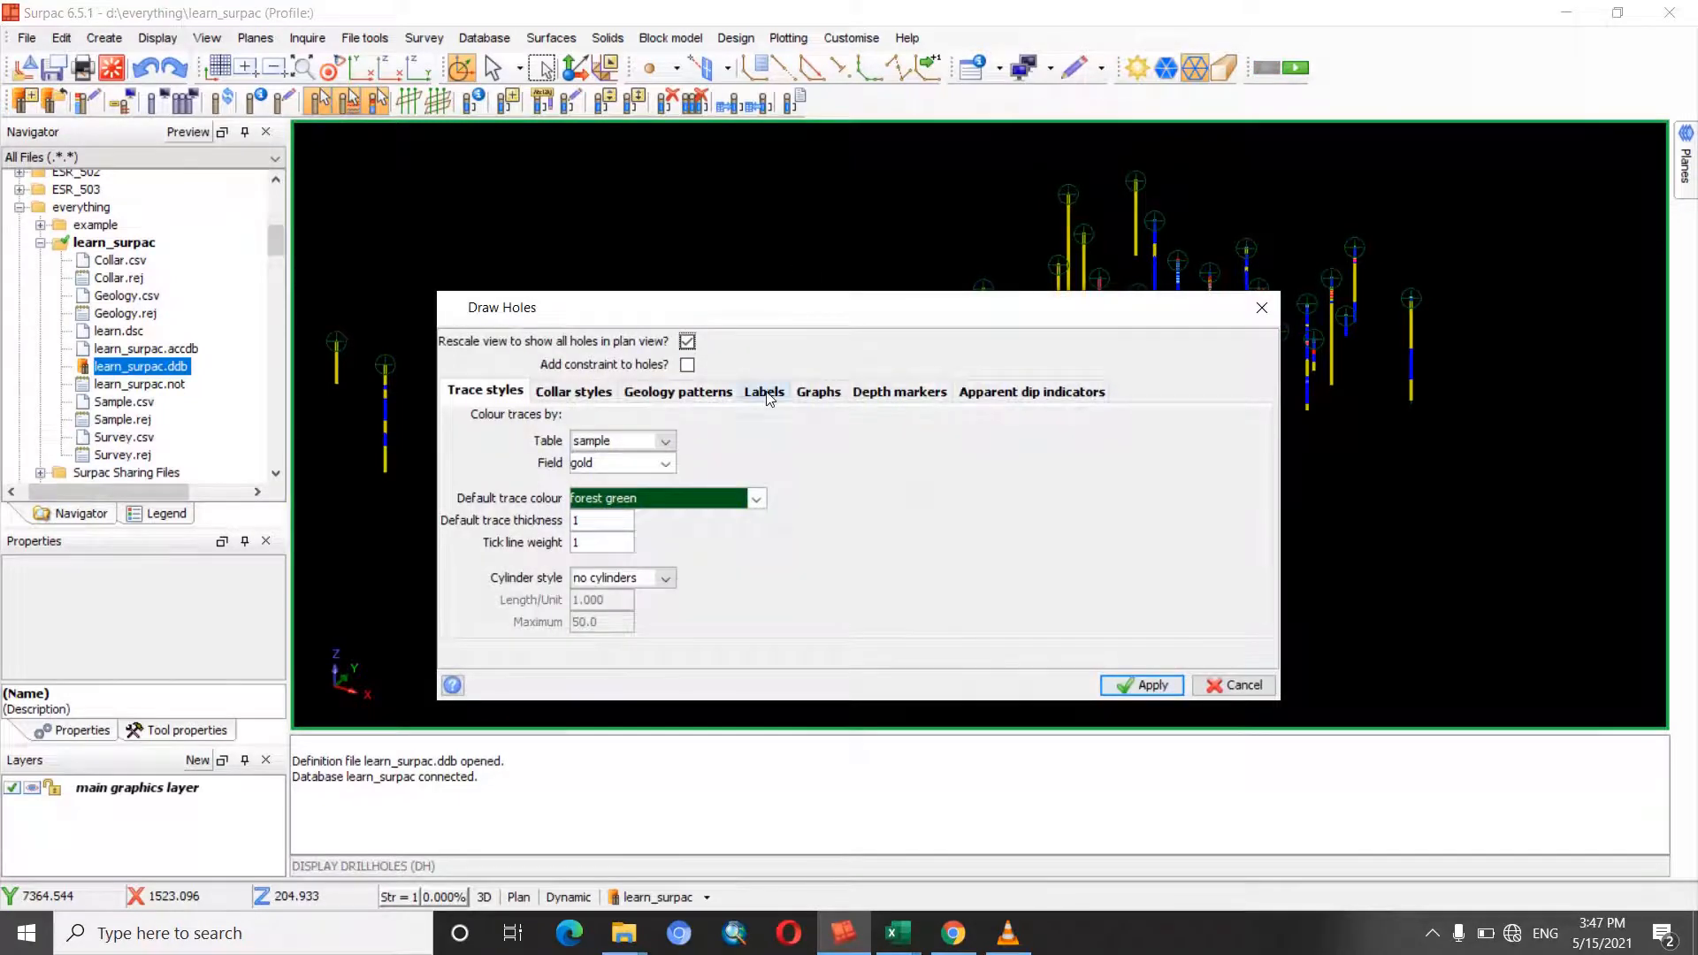
{"action": "left_click", "coordinate": [764, 394]}
{"action": "left_click", "coordinate": [816, 394]}
{"action": "left_click", "coordinate": [864, 396]}
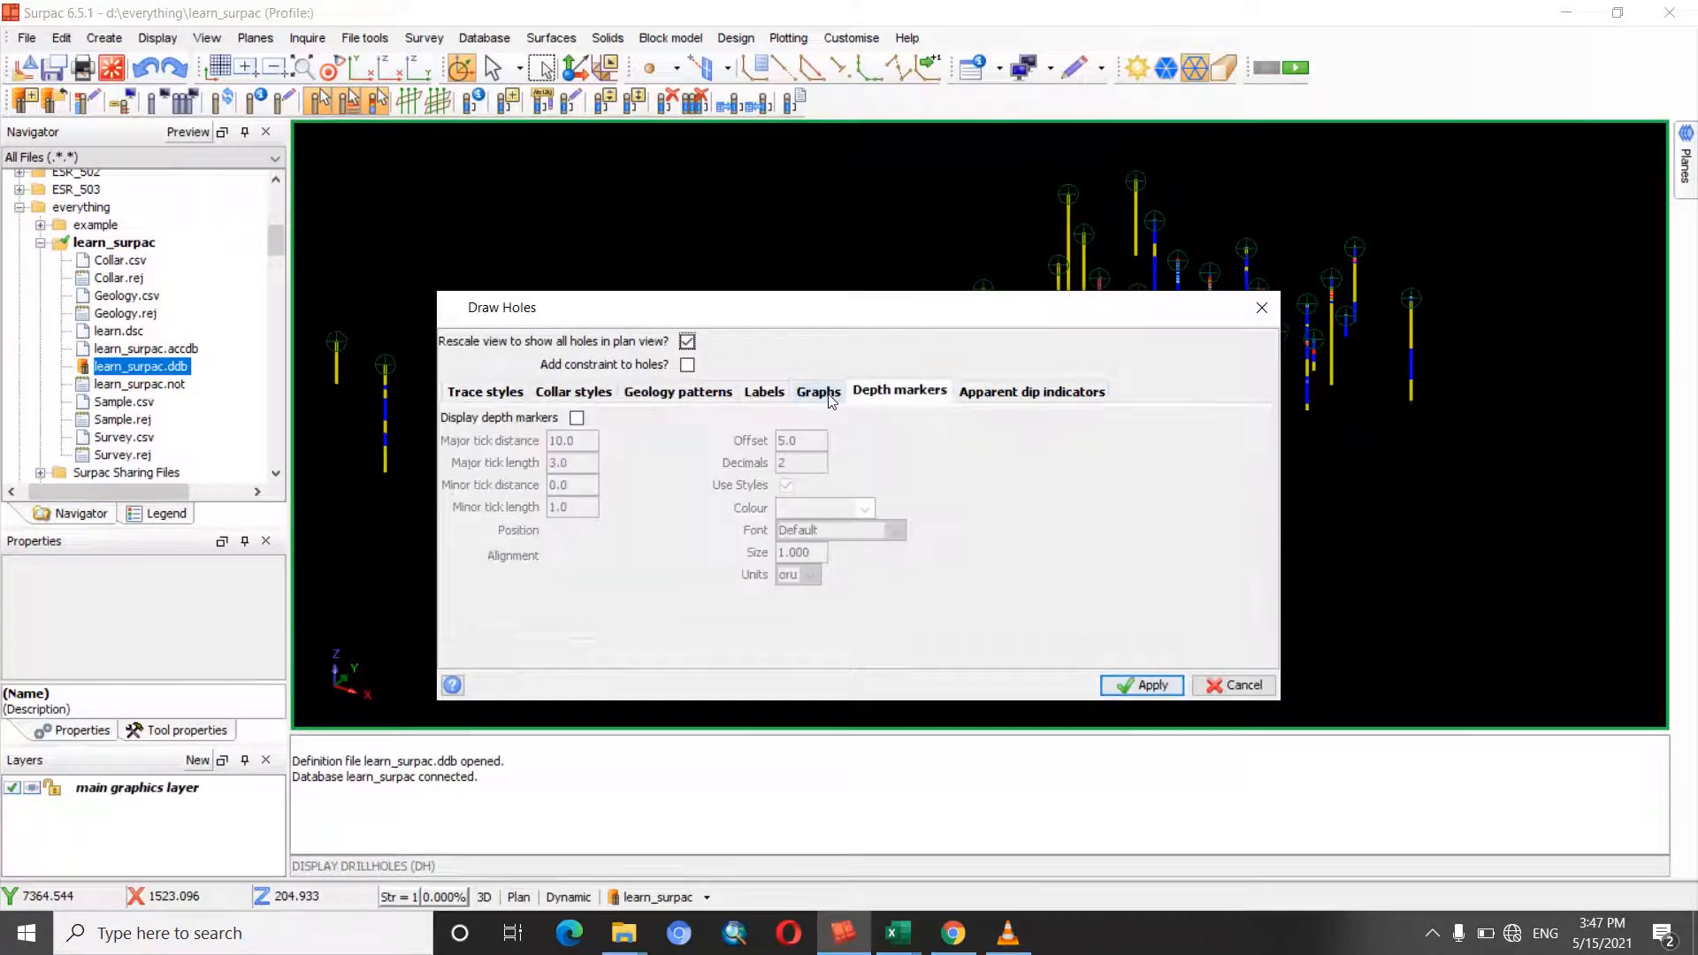
{"action": "left_click", "coordinate": [822, 395]}
{"action": "left_click", "coordinate": [761, 398]}
{"action": "left_click", "coordinate": [708, 403]}
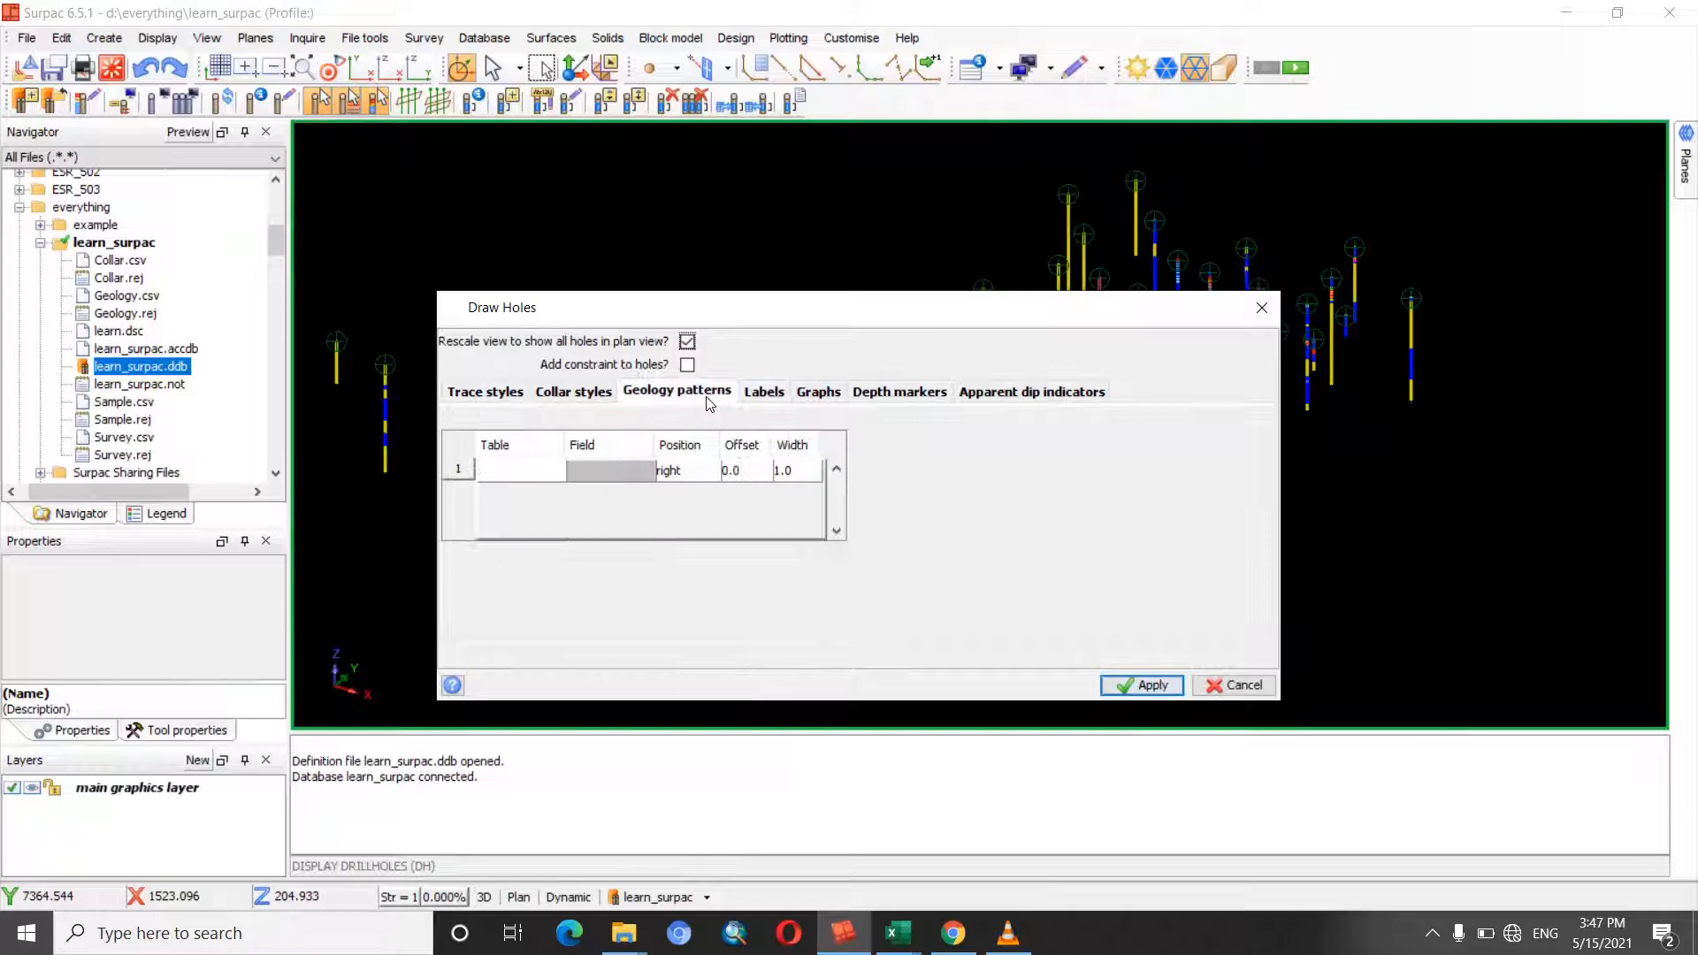
{"action": "left_click", "coordinate": [580, 394]}
{"action": "left_click", "coordinate": [497, 395]}
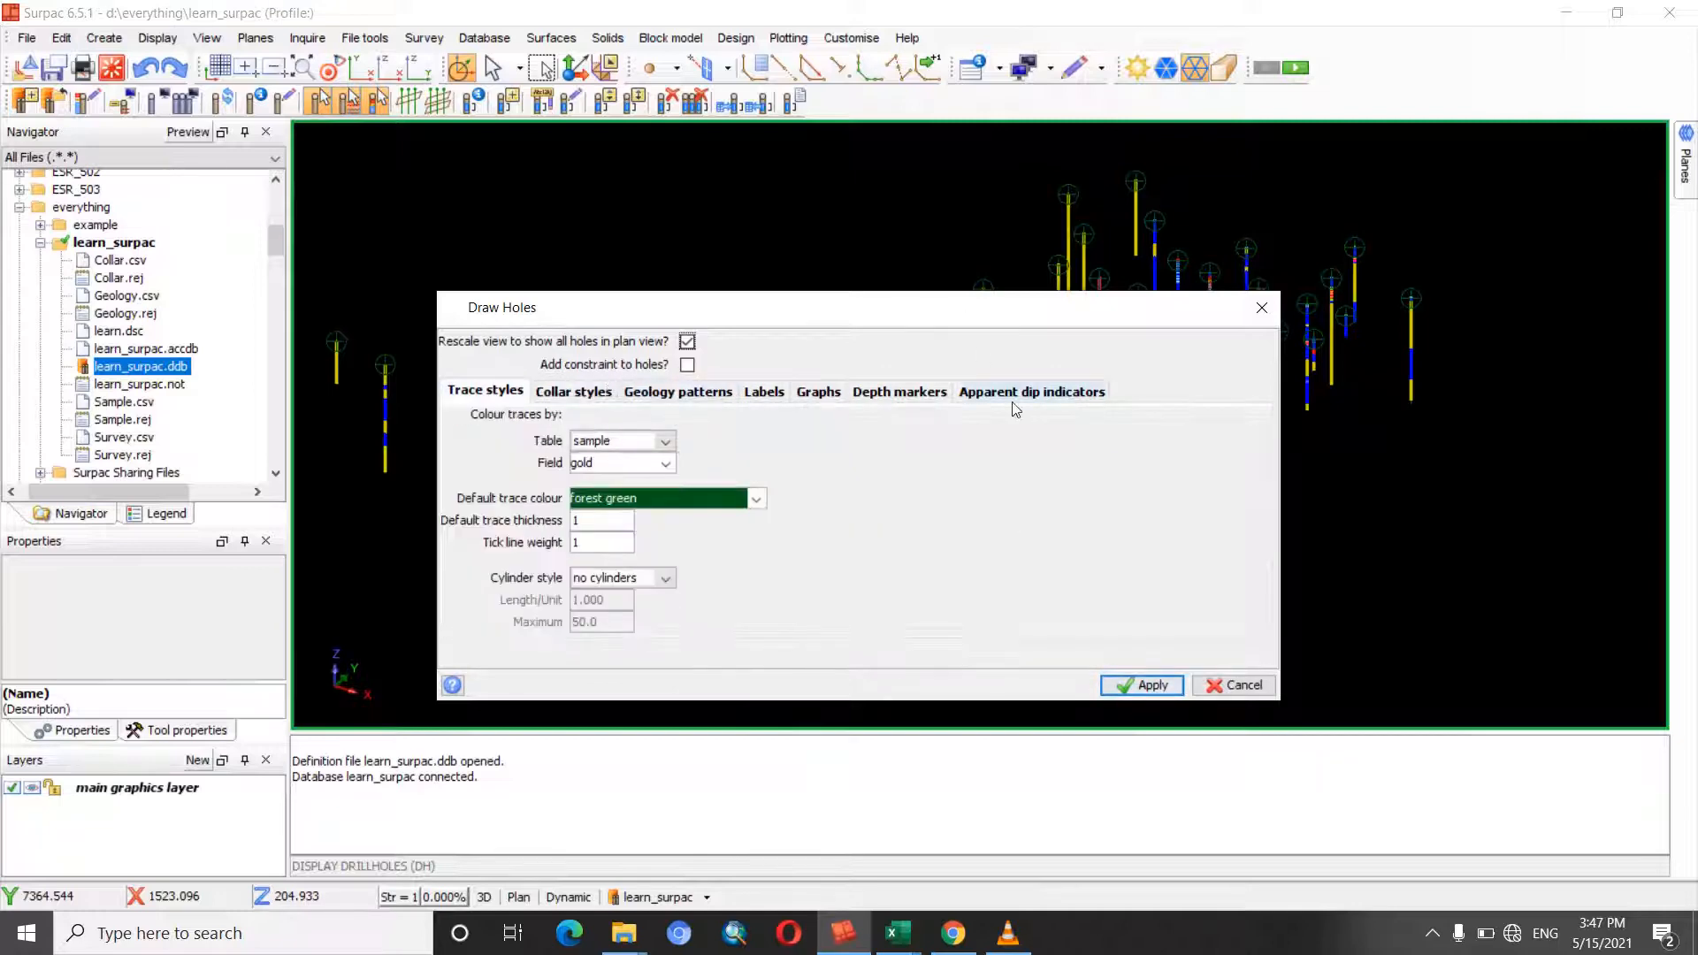
{"action": "left_click_drag", "start_coordinate": [952, 311], "coordinate": [926, 282]}
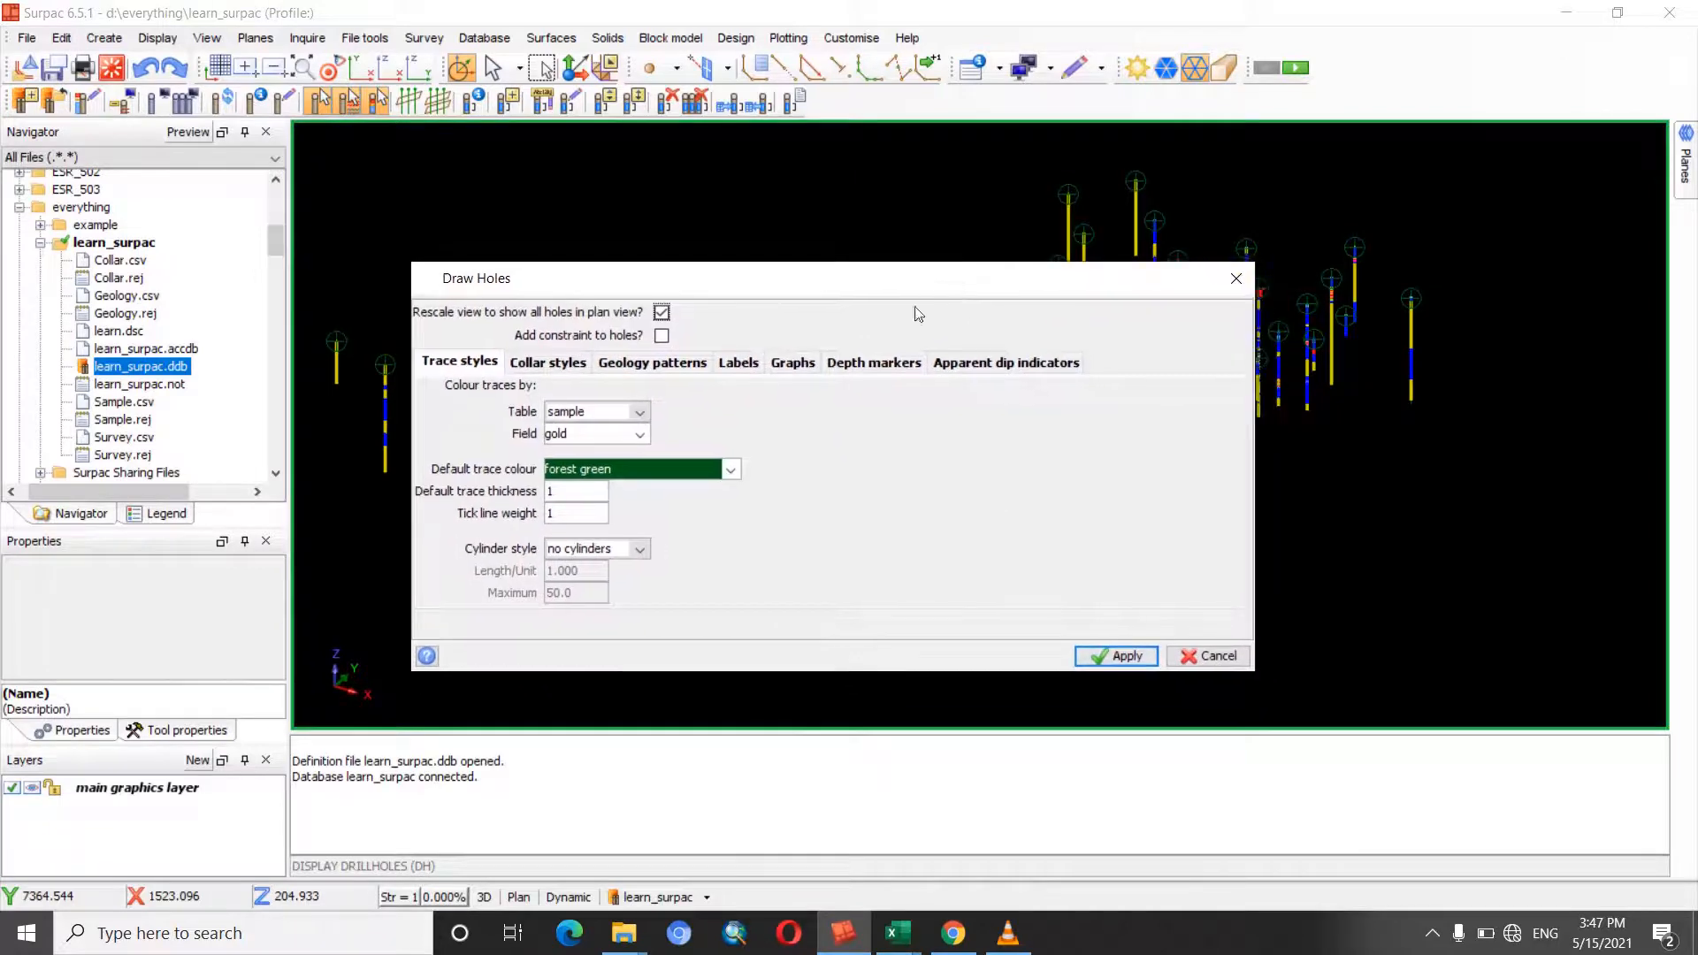
- Clear the sample table from the gold graph row and redraw the drillholes without graphs
{"action": "left_click", "coordinate": [739, 364]}
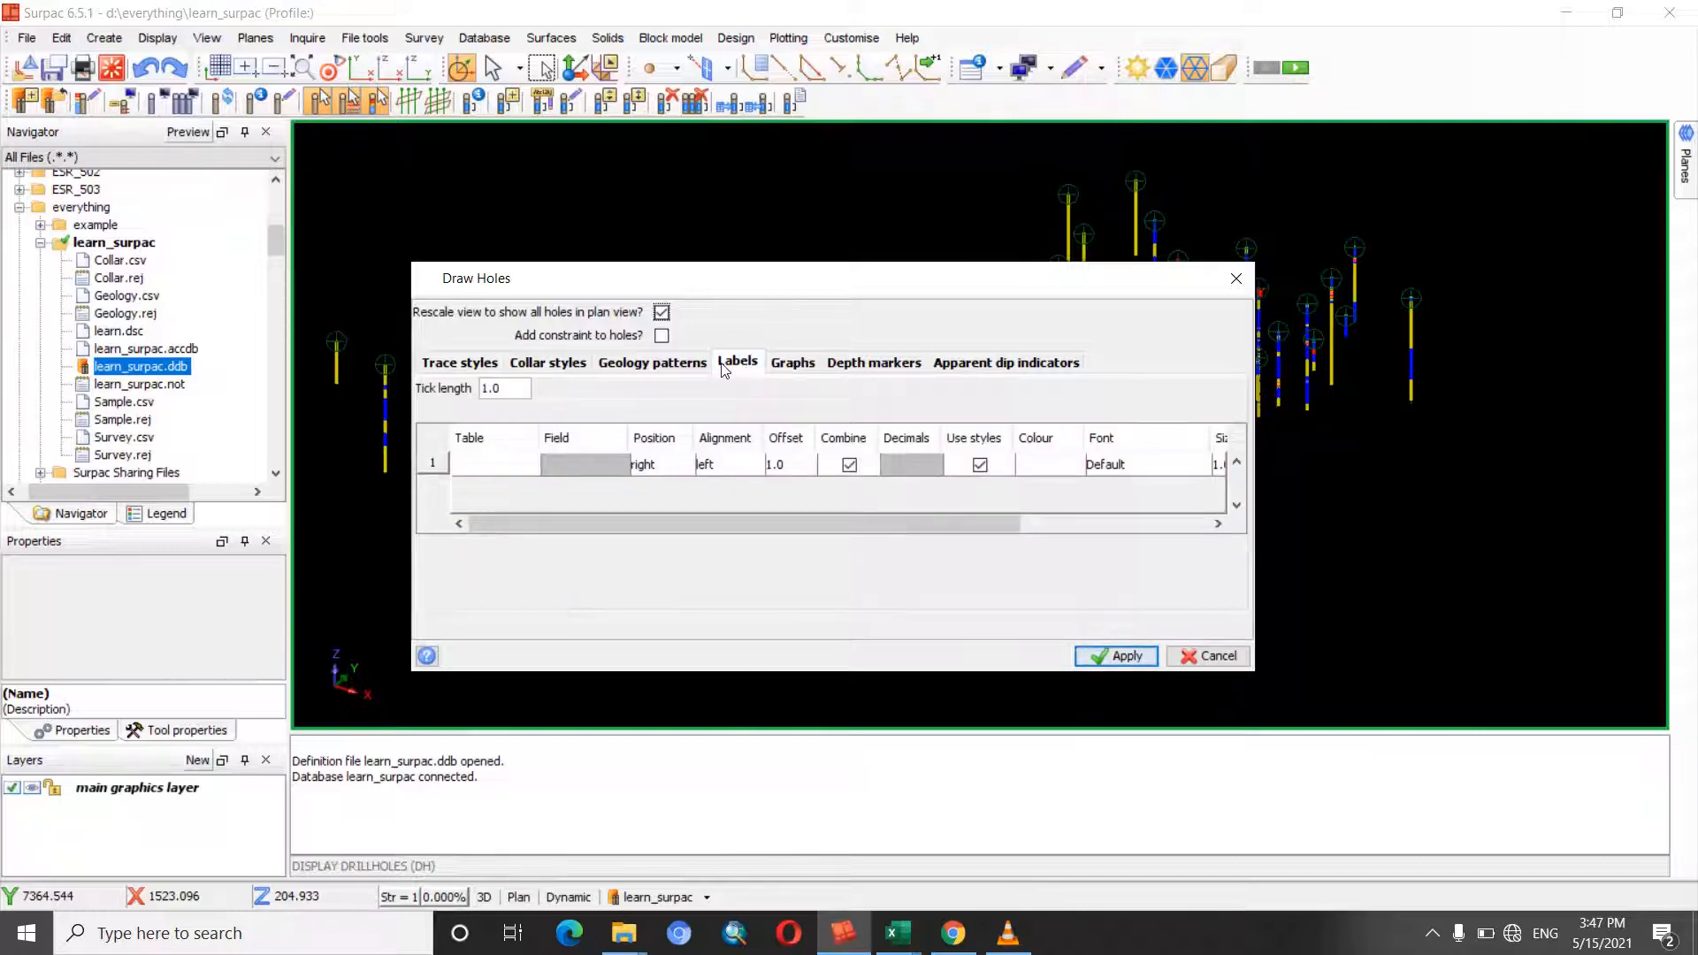
{"action": "left_click", "coordinate": [701, 363]}
{"action": "left_click", "coordinate": [741, 366]}
{"action": "left_click", "coordinate": [784, 370]}
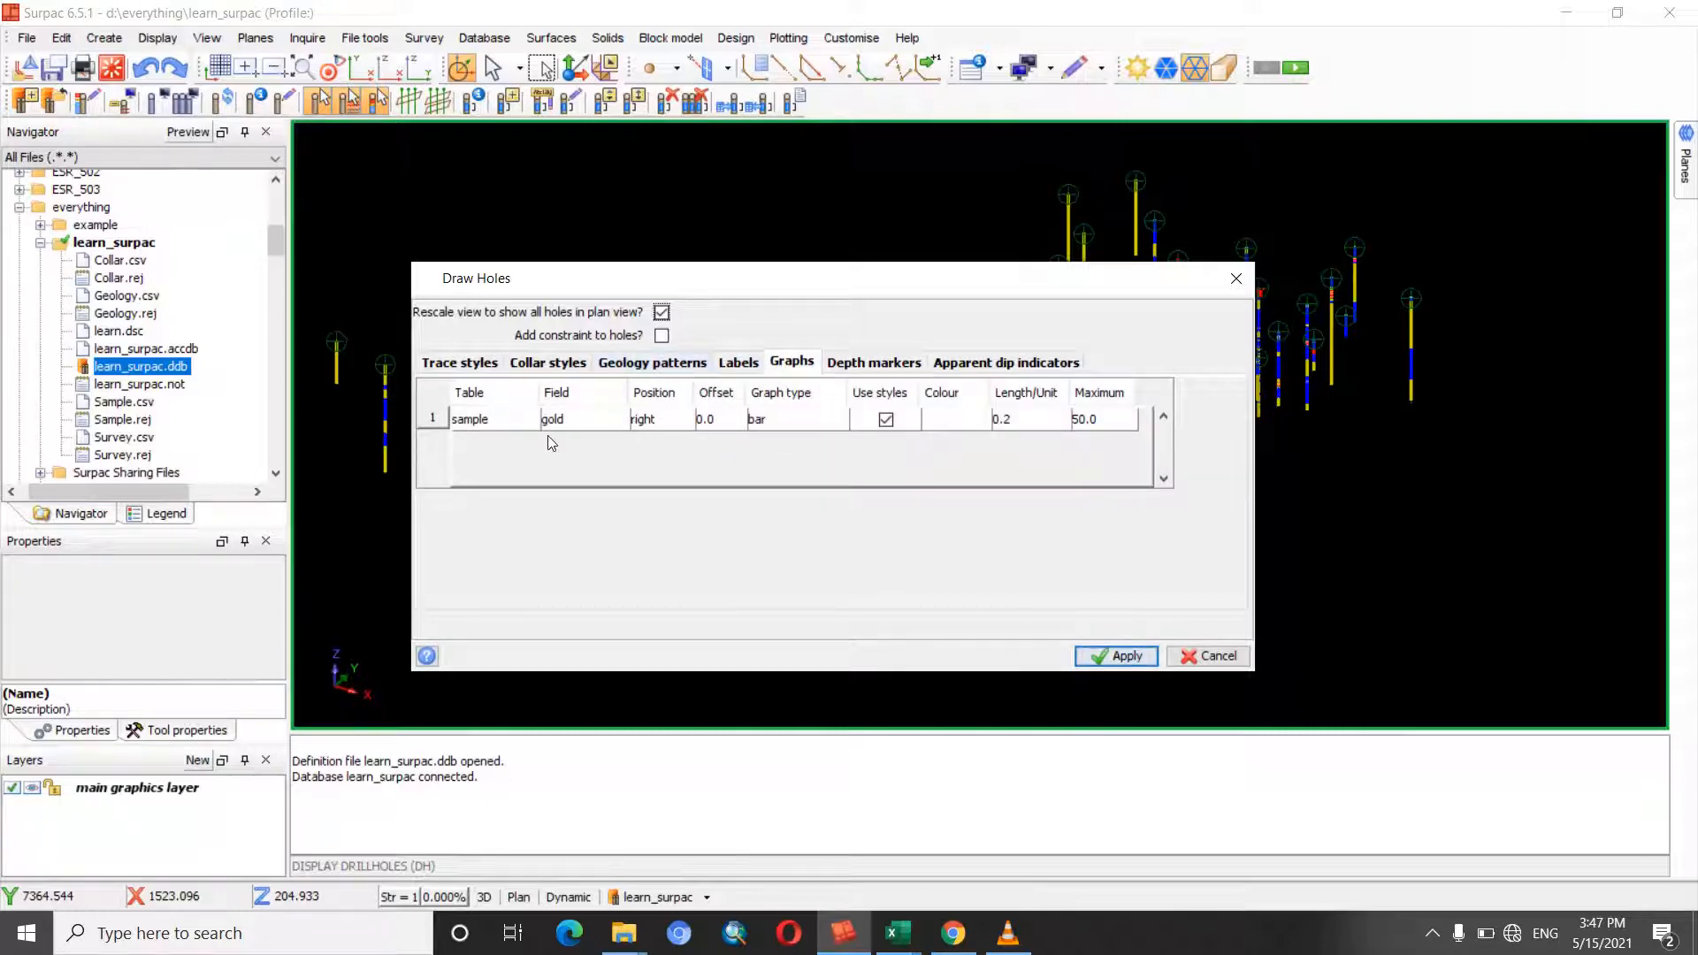
{"action": "left_click", "coordinate": [529, 420]}
{"action": "left_click", "coordinate": [584, 394]}
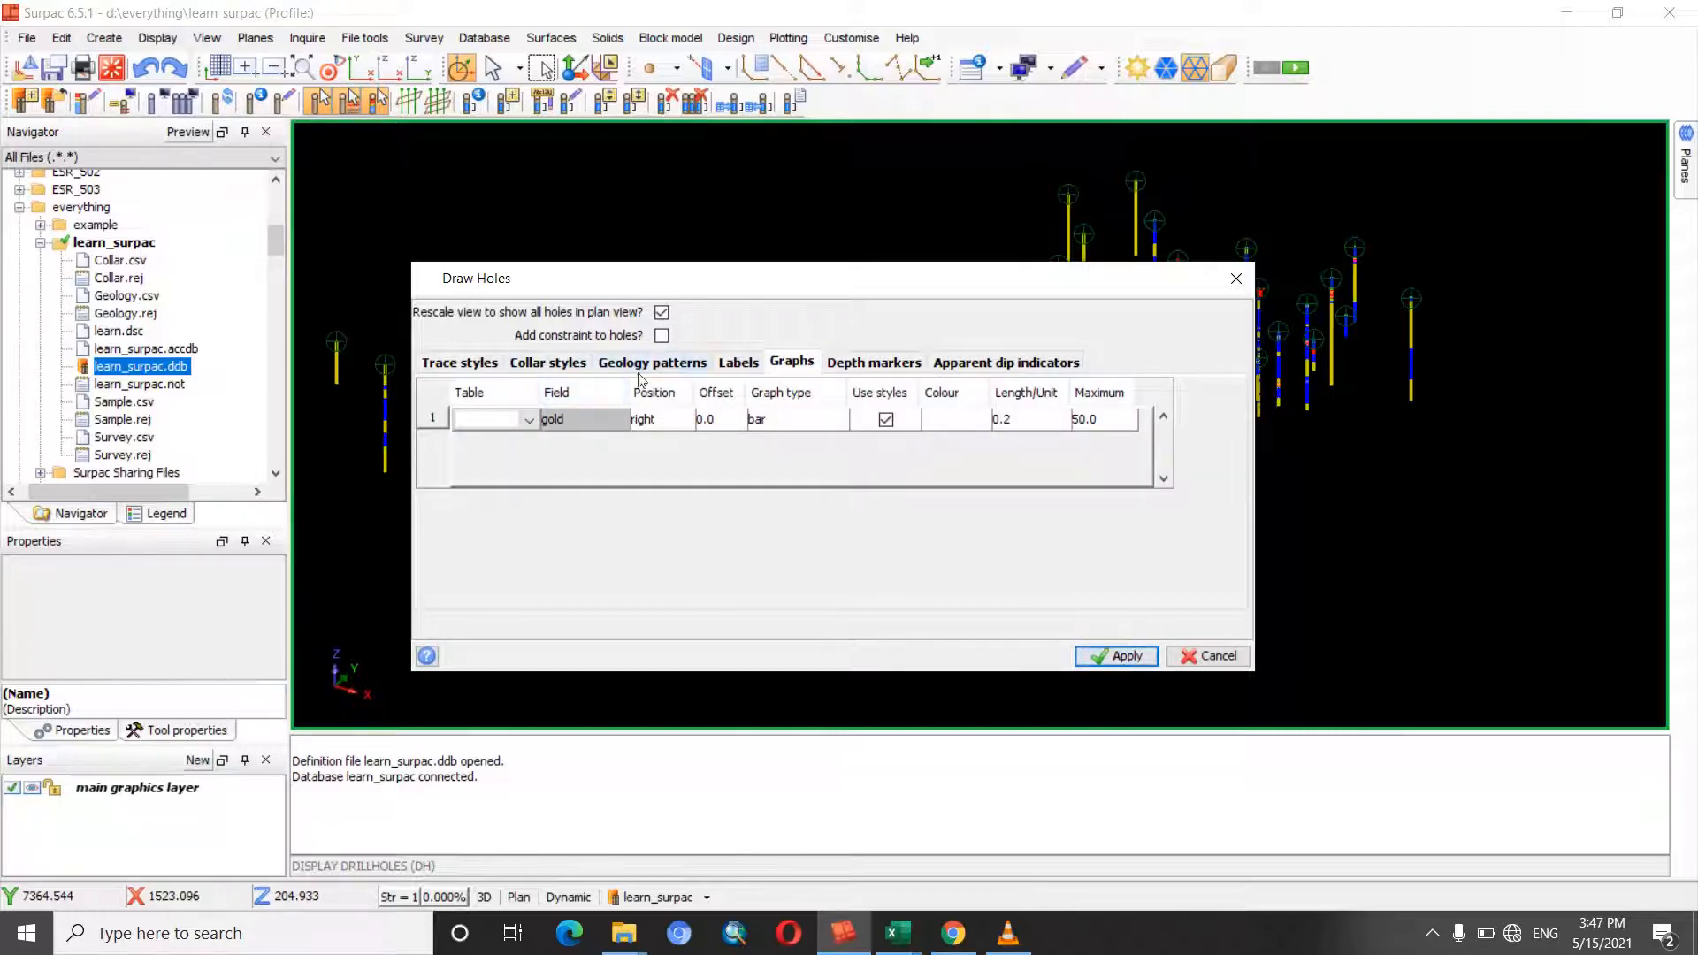
{"action": "left_click", "coordinate": [548, 364]}
{"action": "left_click", "coordinate": [460, 363]}
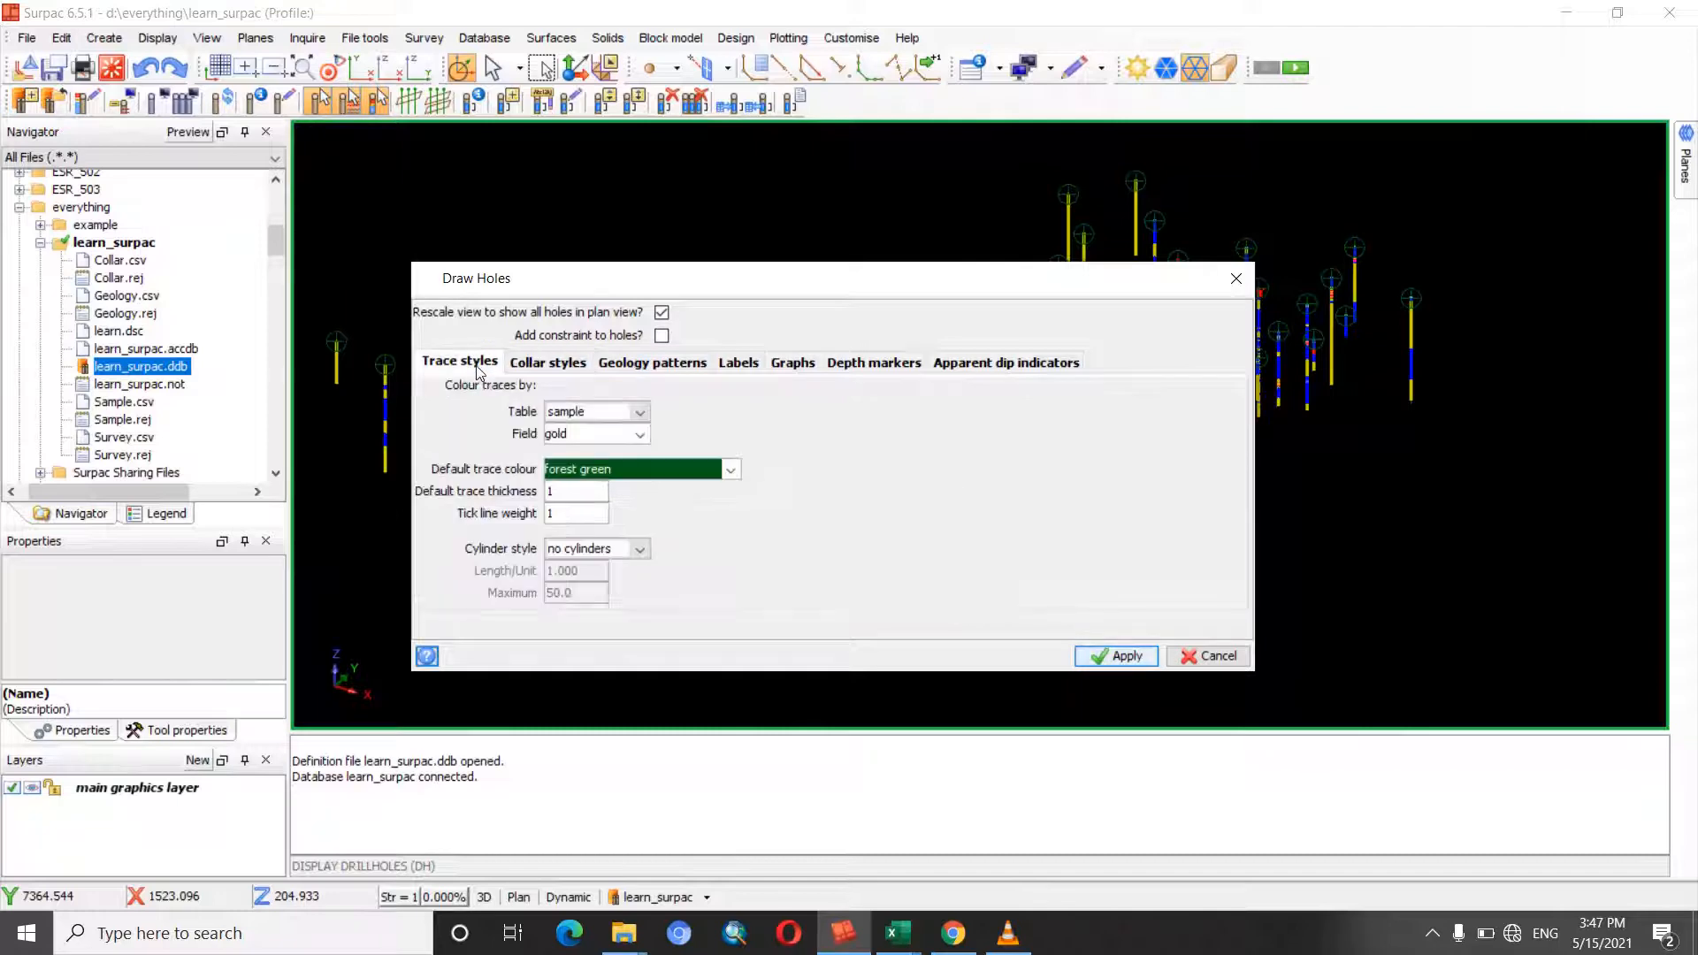
{"action": "left_click", "coordinate": [1137, 657]}
- Examine the drillhole traces coloured by gold grade in 3D from several angles and distances
{"action": "left_click_drag", "start_coordinate": [1051, 631], "coordinate": [1000, 580]}
{"action": "right_click_drag", "start_coordinate": [1001, 580], "coordinate": [1262, 418]}
{"action": "left_click_drag", "start_coordinate": [859, 546], "coordinate": [1045, 558]}
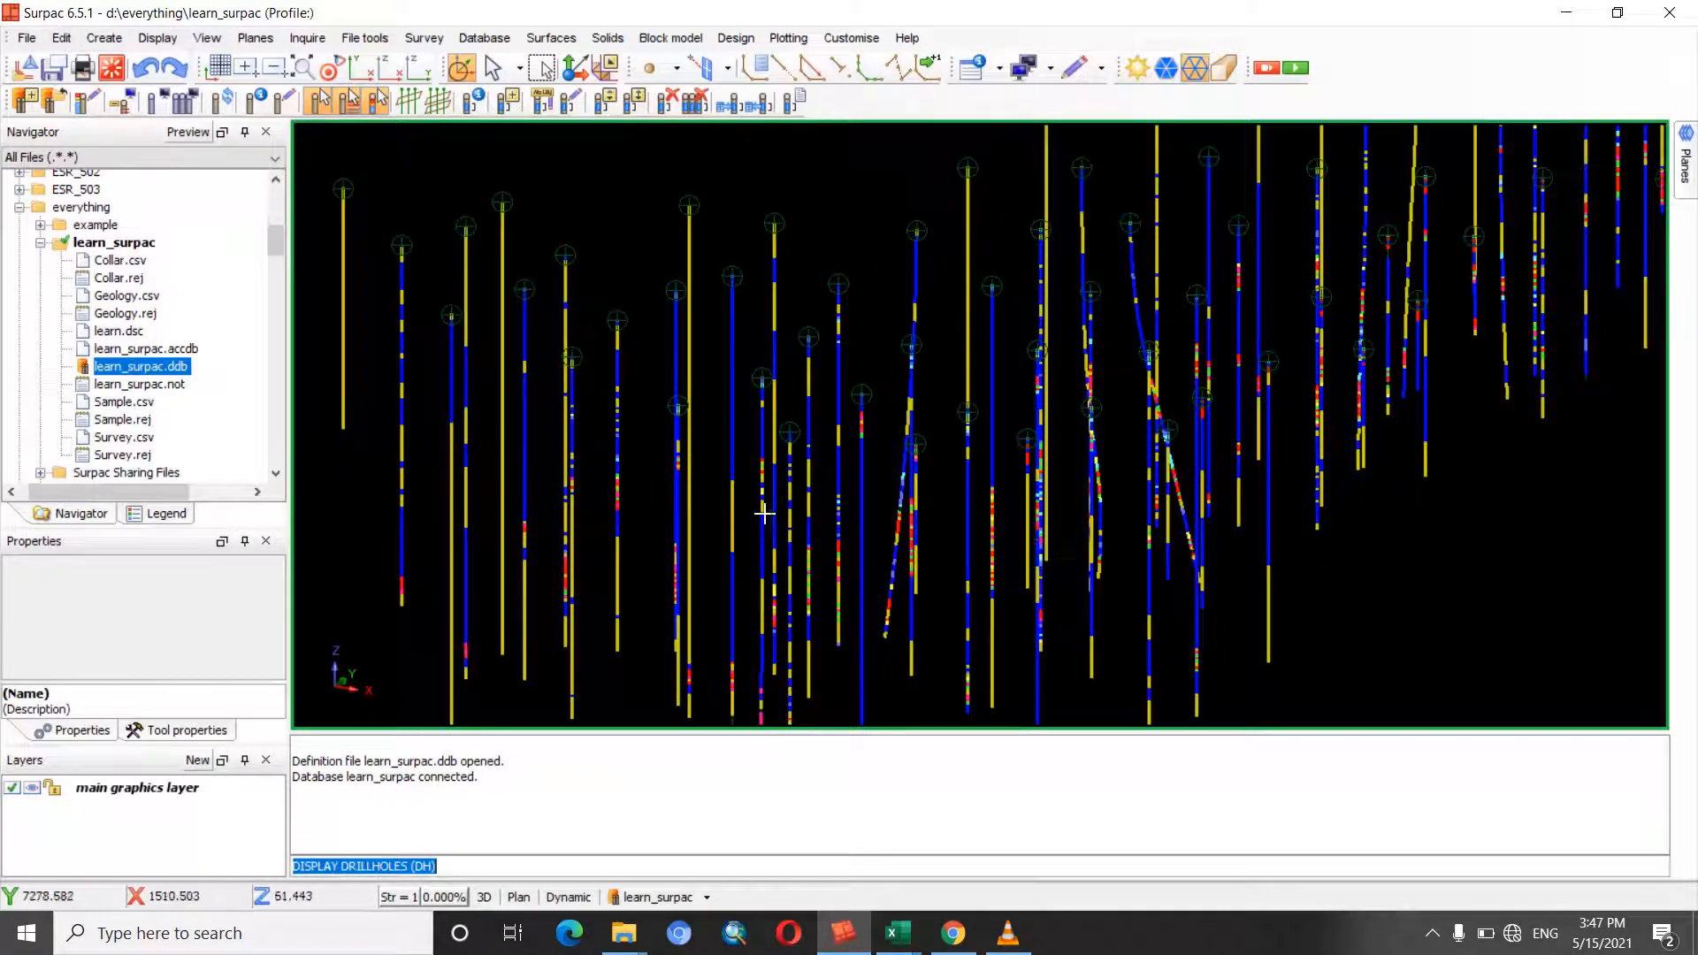
{"action": "left_click_drag", "start_coordinate": [738, 496], "coordinate": [897, 476]}
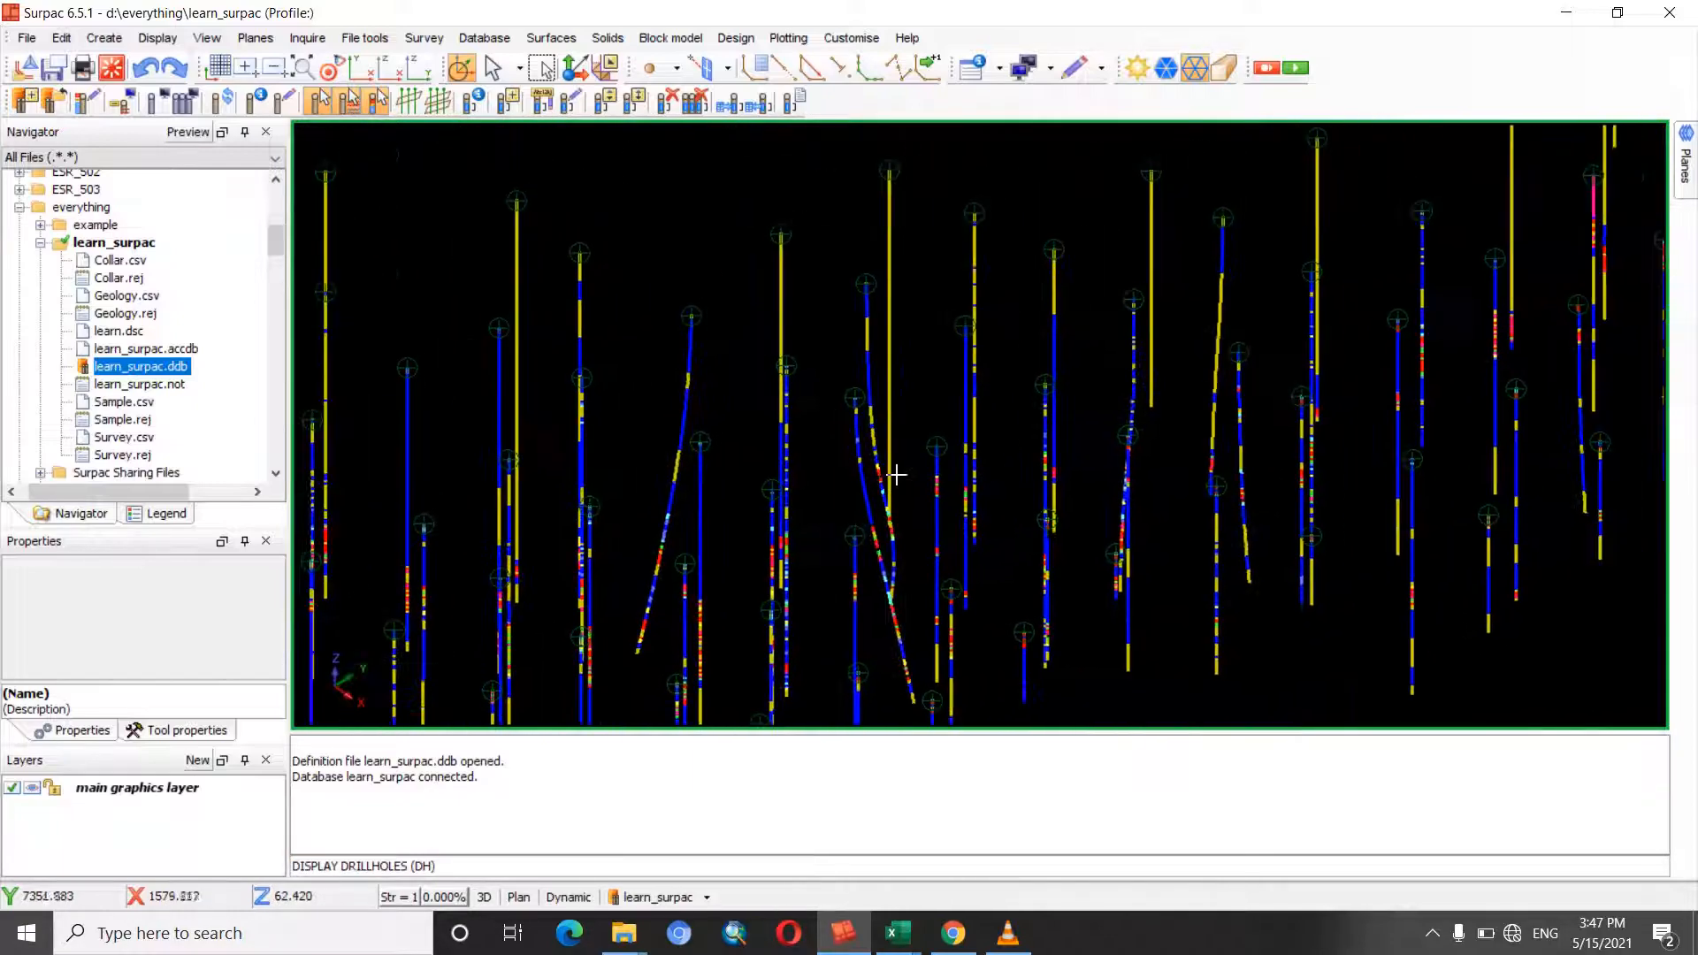
{"action": "left_click_drag", "start_coordinate": [1277, 451], "coordinate": [1198, 481]}
{"action": "left_click_drag", "start_coordinate": [1317, 446], "coordinate": [1104, 555]}
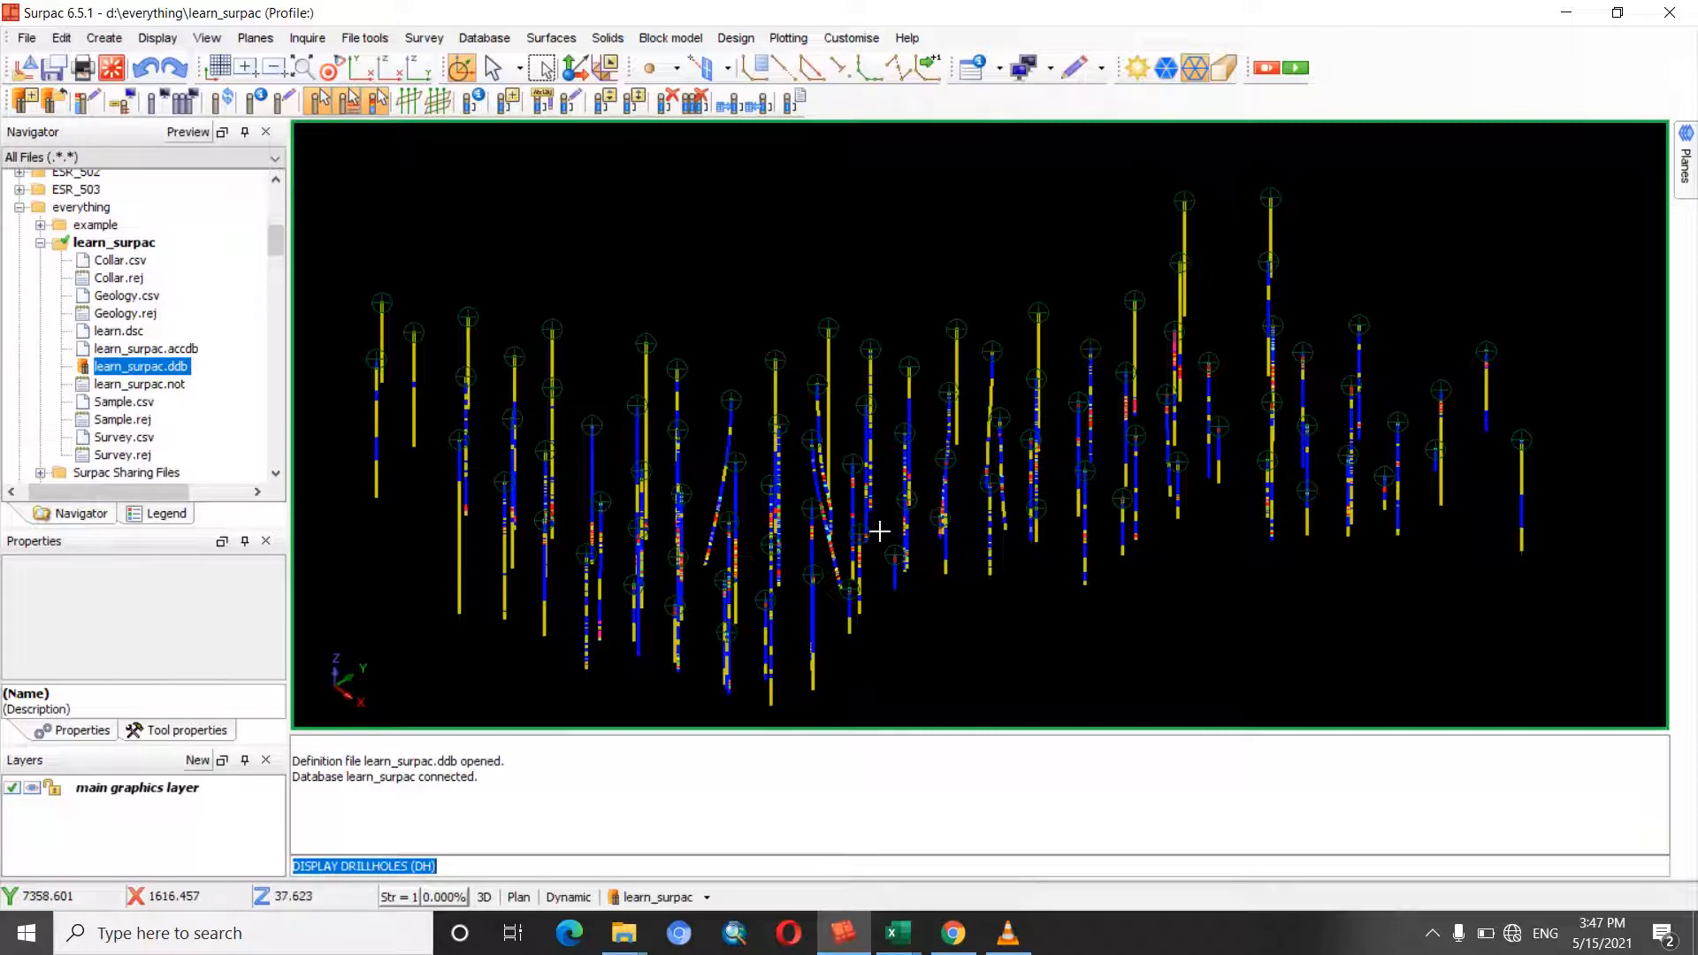
{"action": "left_click_drag", "start_coordinate": [869, 537], "coordinate": [987, 529]}
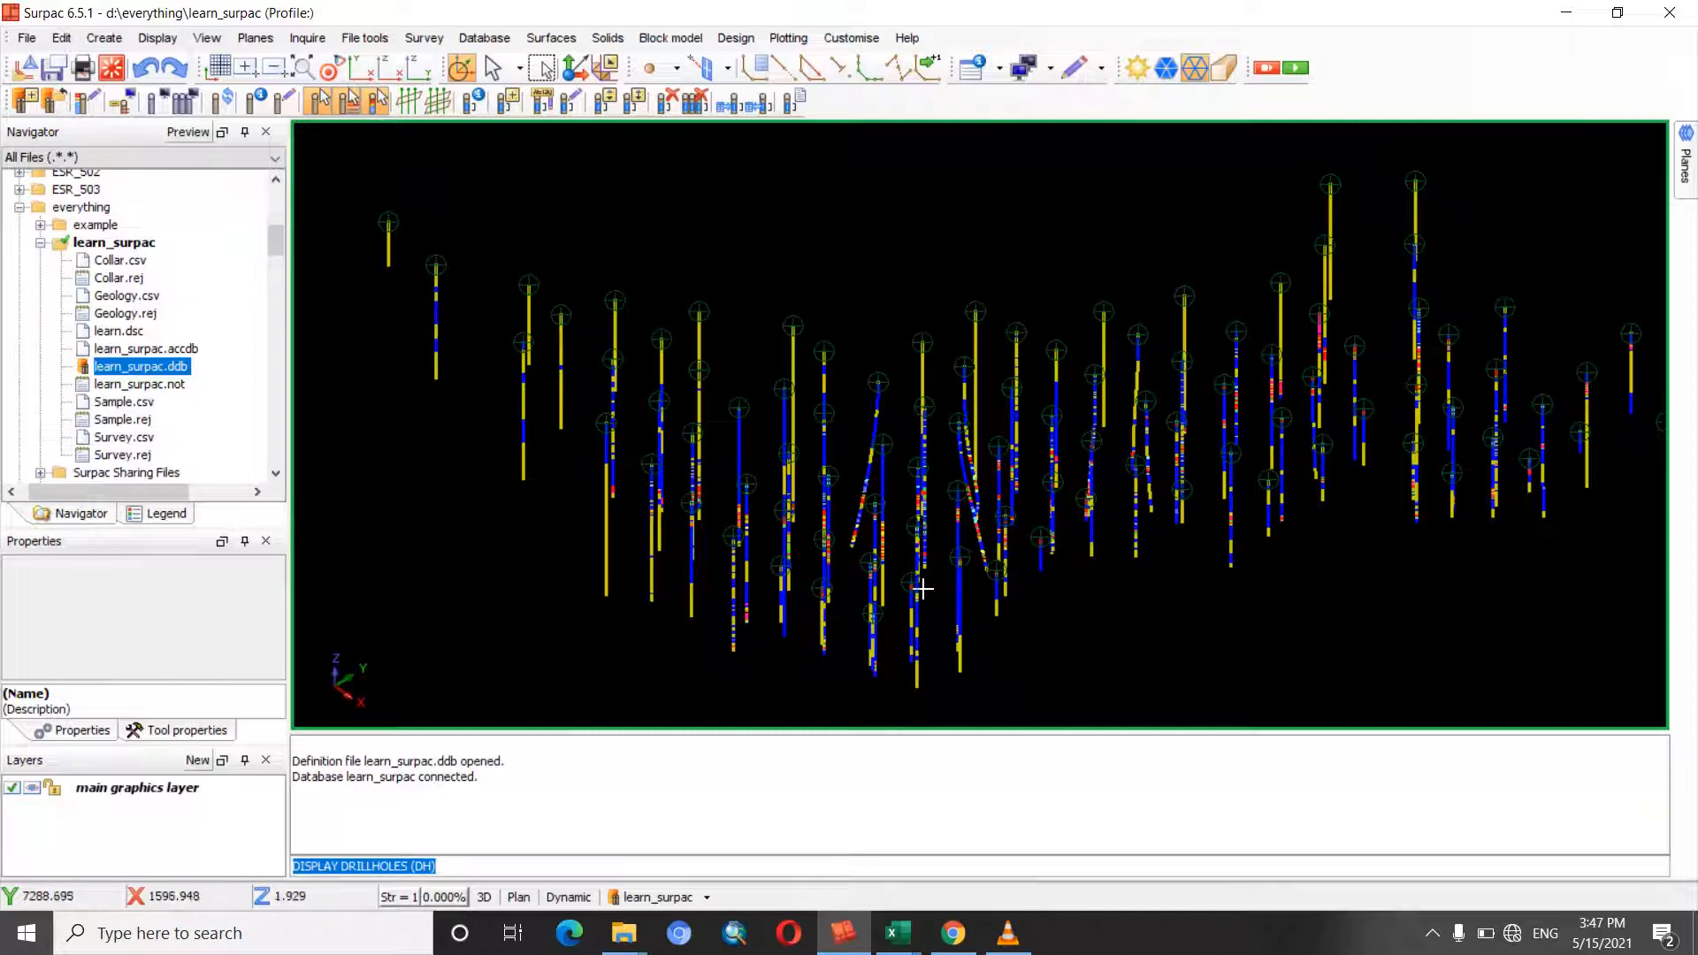
{"action": "left_click_drag", "start_coordinate": [923, 588], "coordinate": [945, 608]}
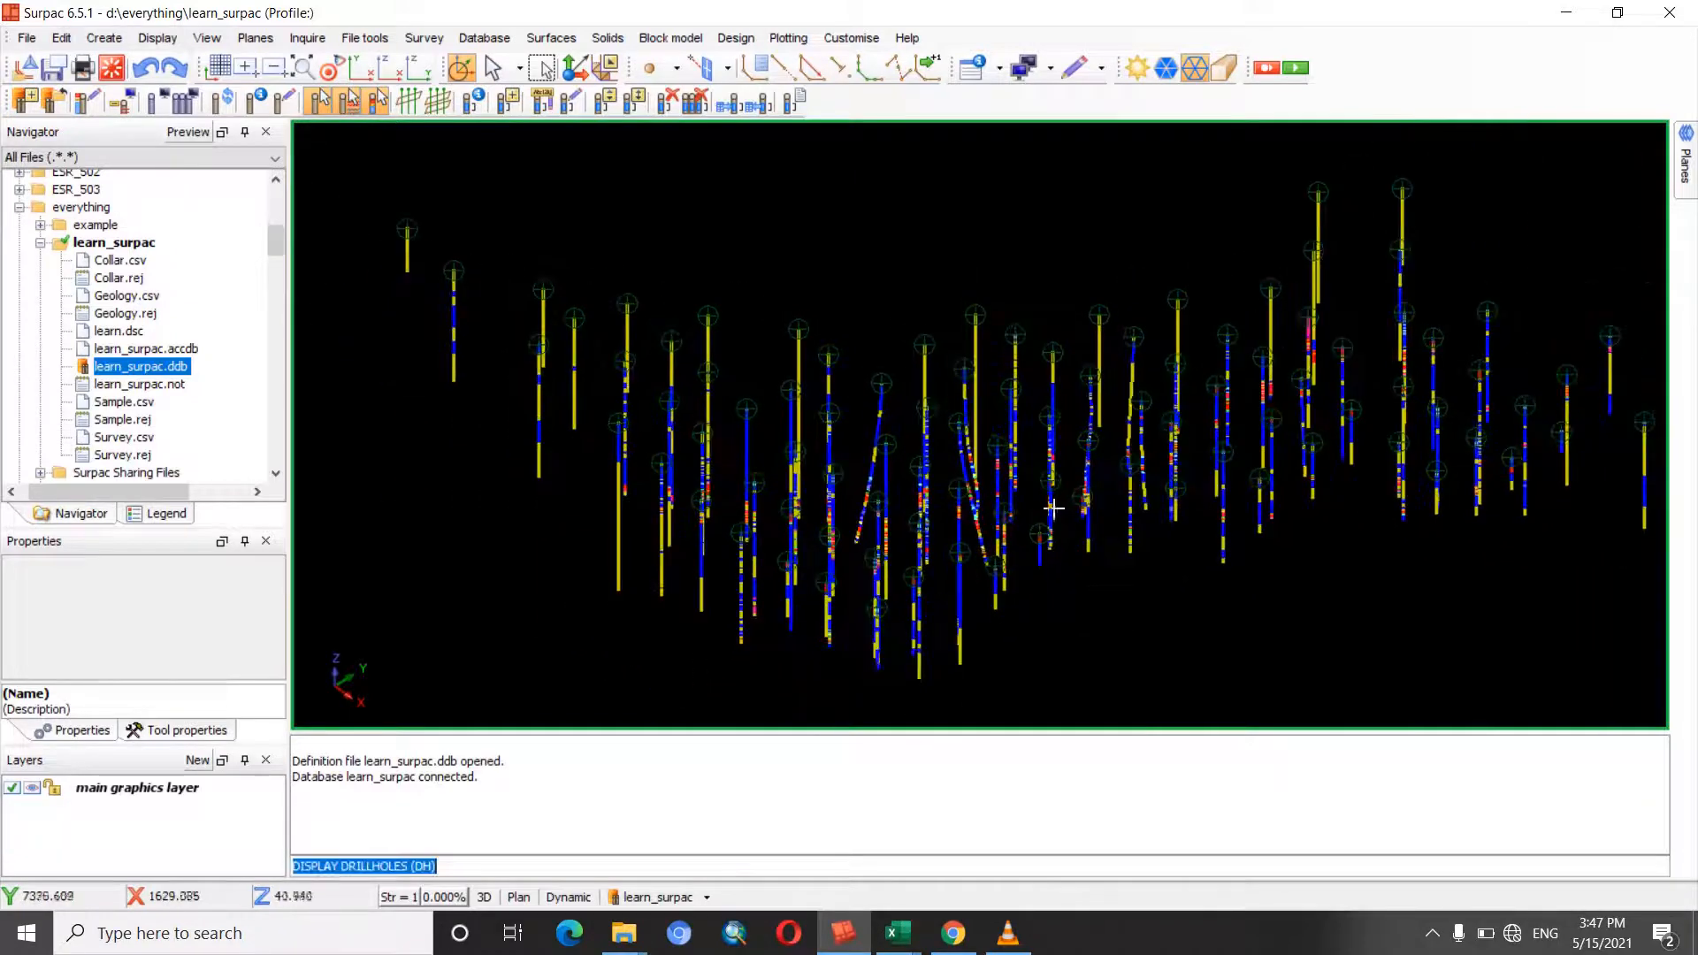
{"action": "left_click_drag", "start_coordinate": [999, 527], "coordinate": [976, 520]}
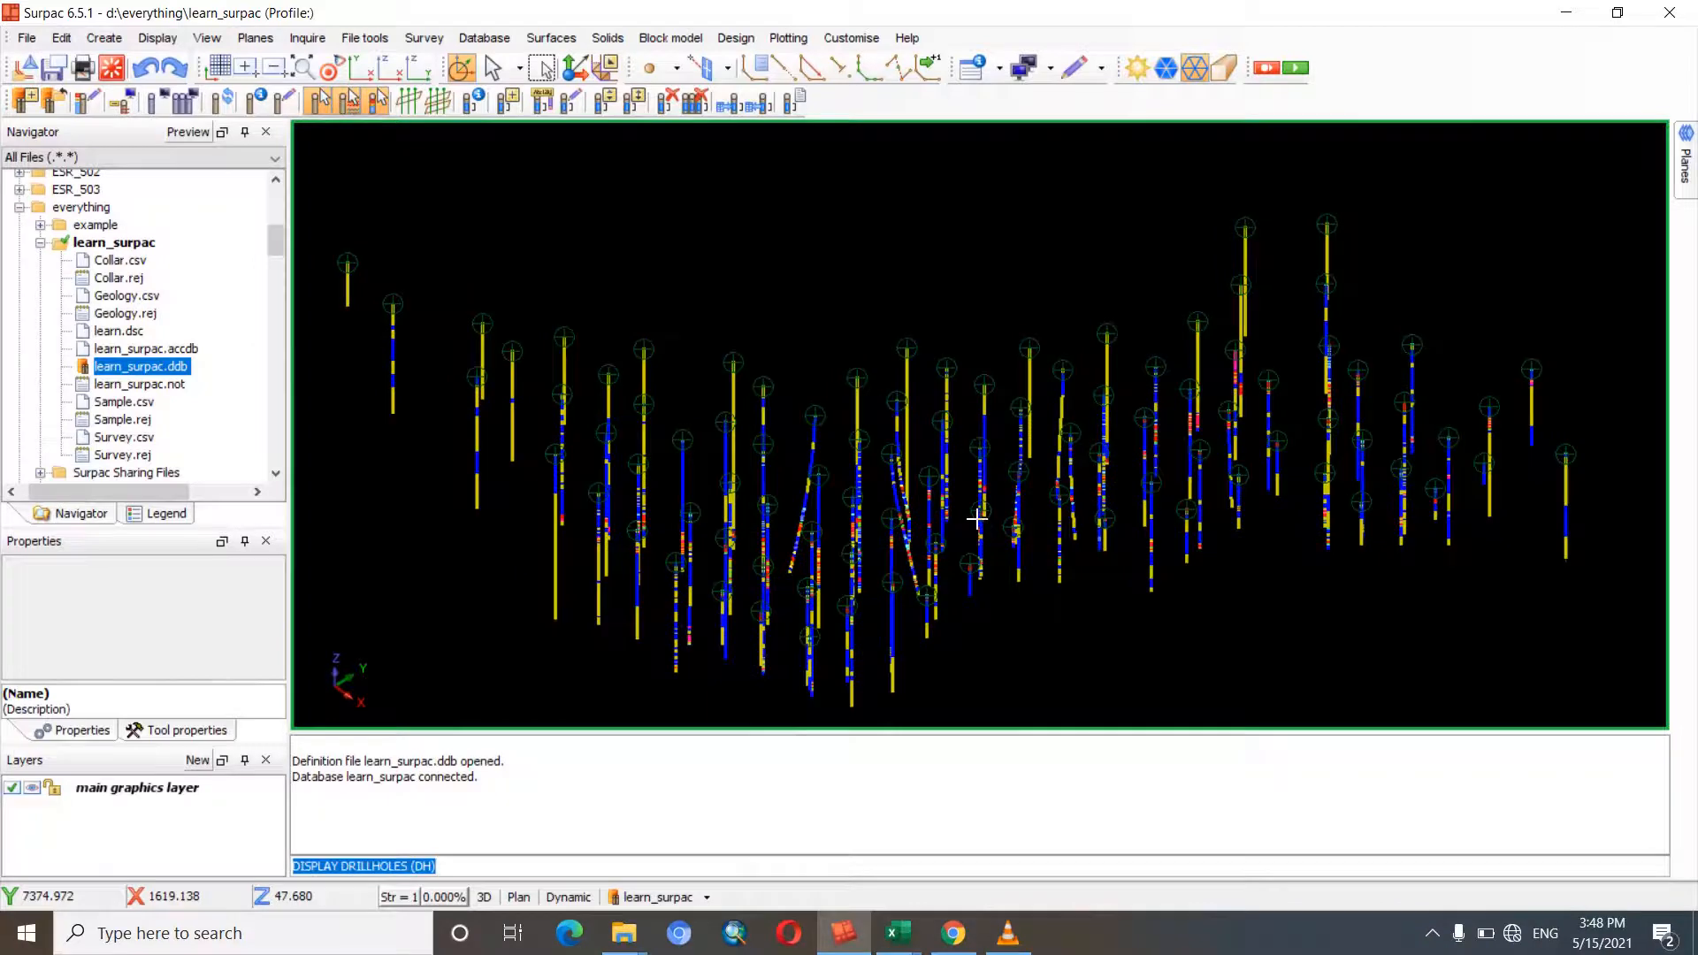
{"action": "left_click_drag", "start_coordinate": [975, 522], "coordinate": [980, 518]}
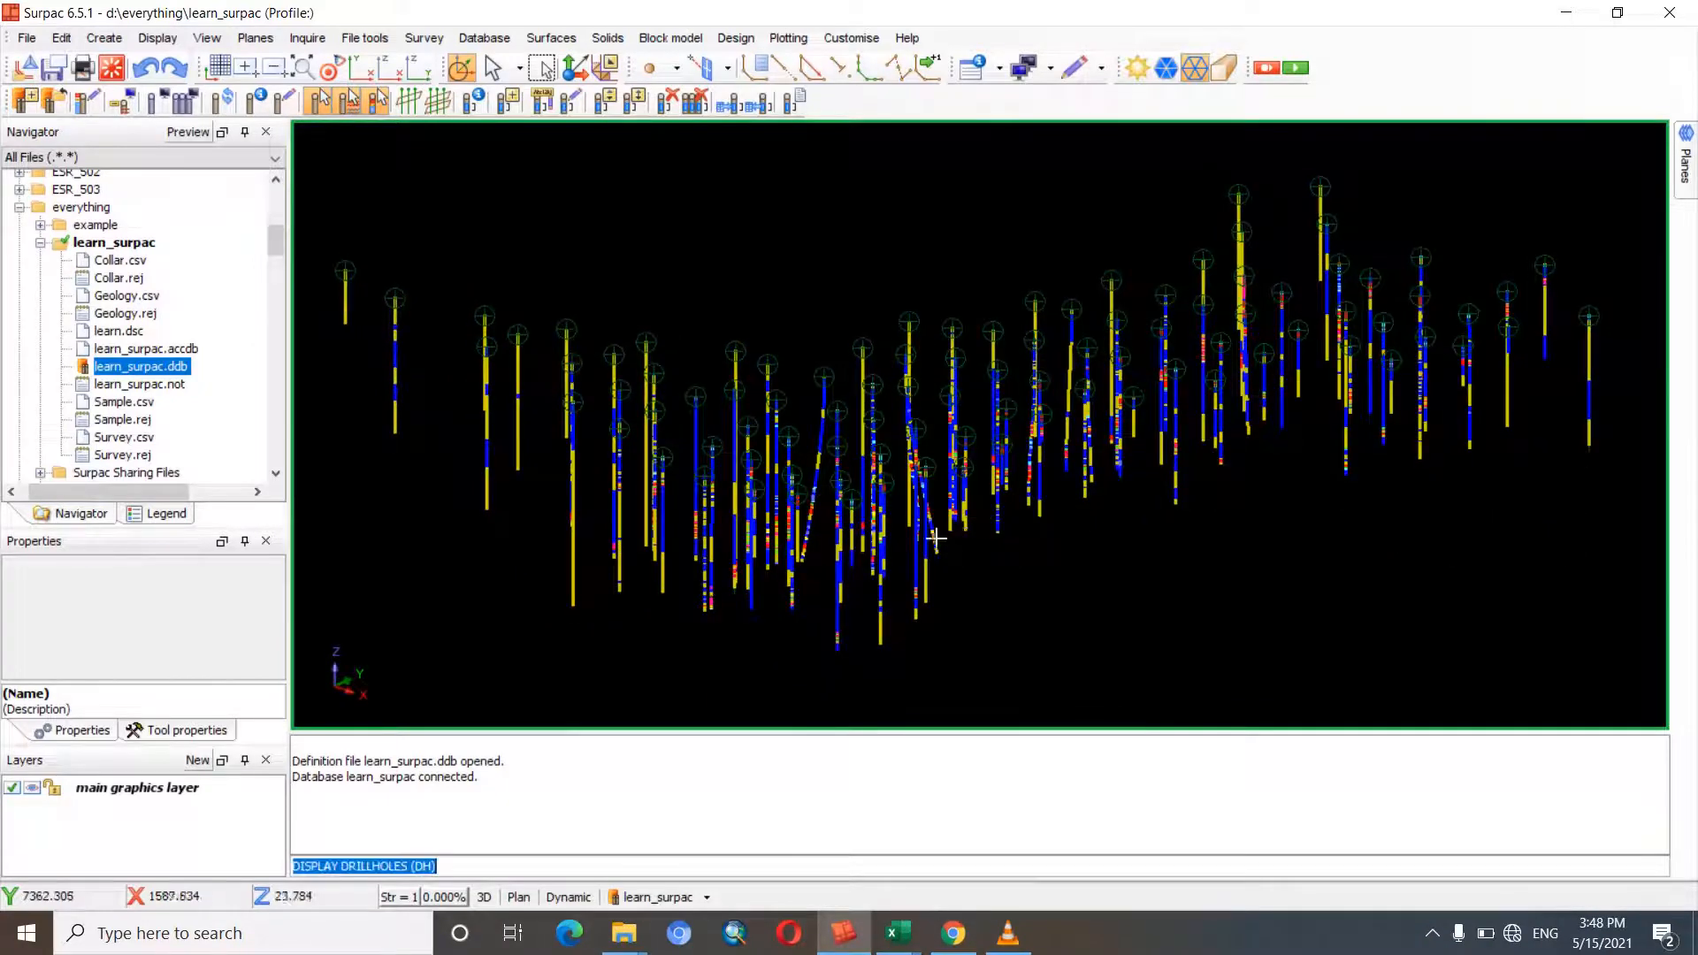